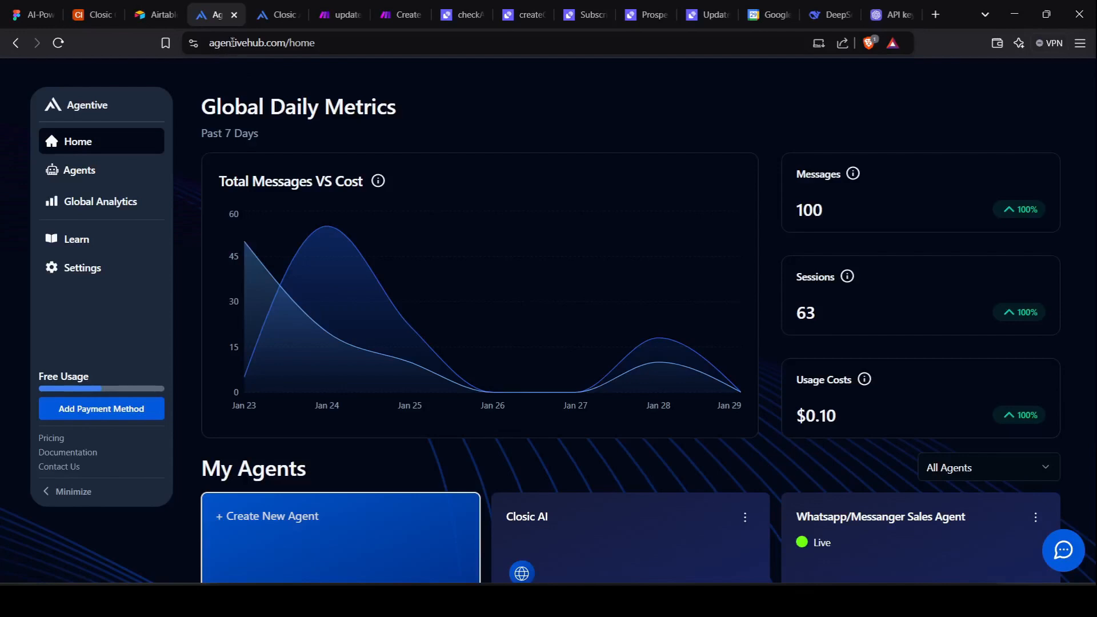
Open the Create New Agent form, start the description, then switch to OpenAI's API keys page.
mouse_move(347, 231)
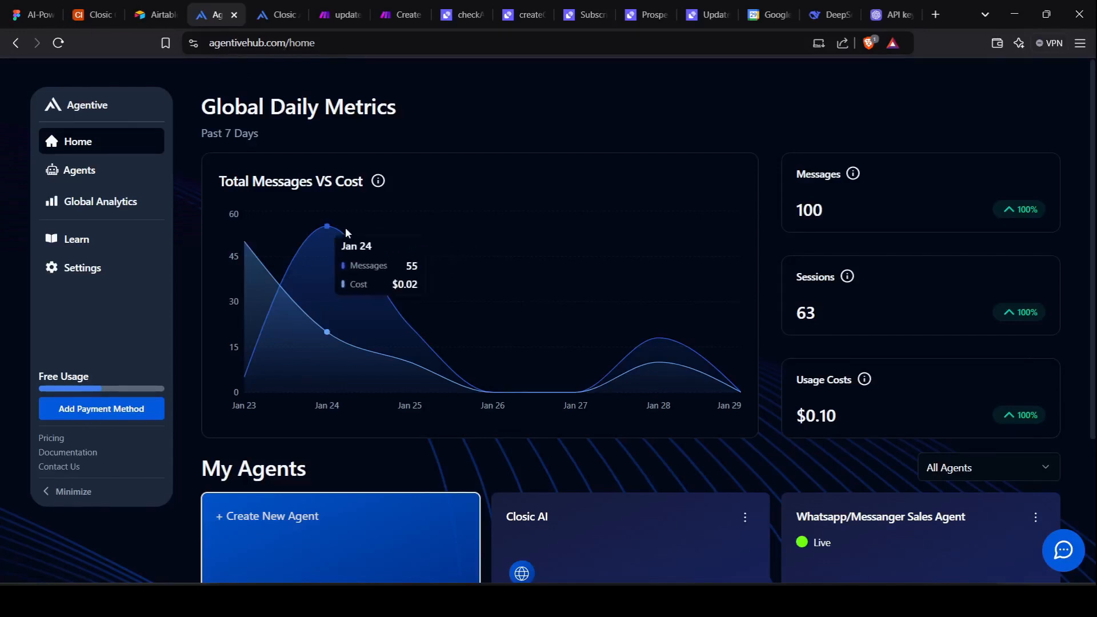
scroll(304, 416, "down", 2)
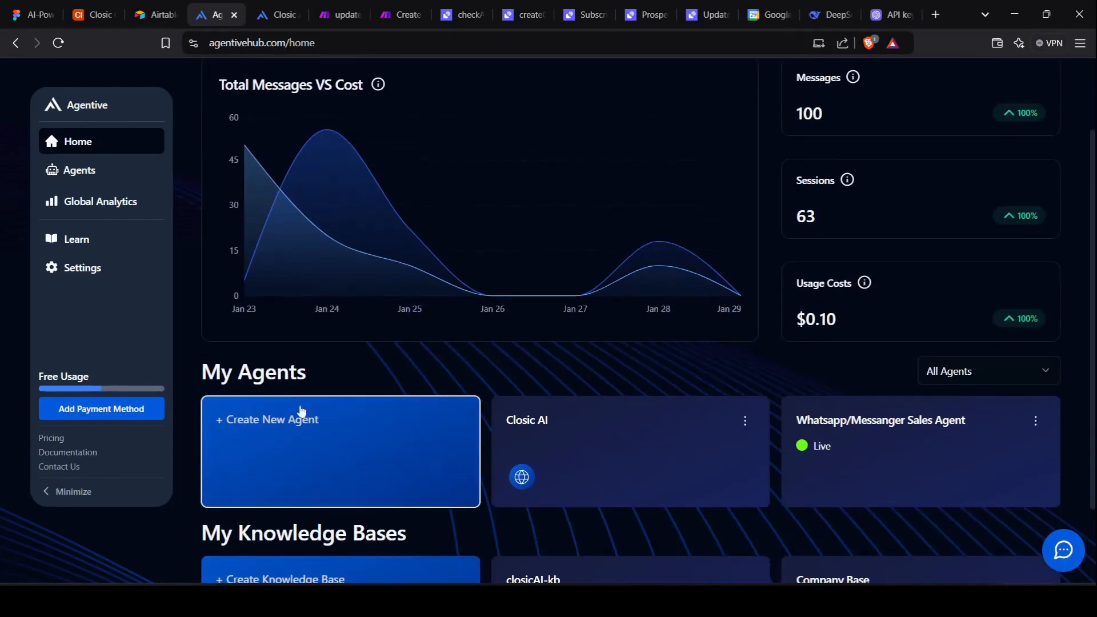
left_click(280, 434)
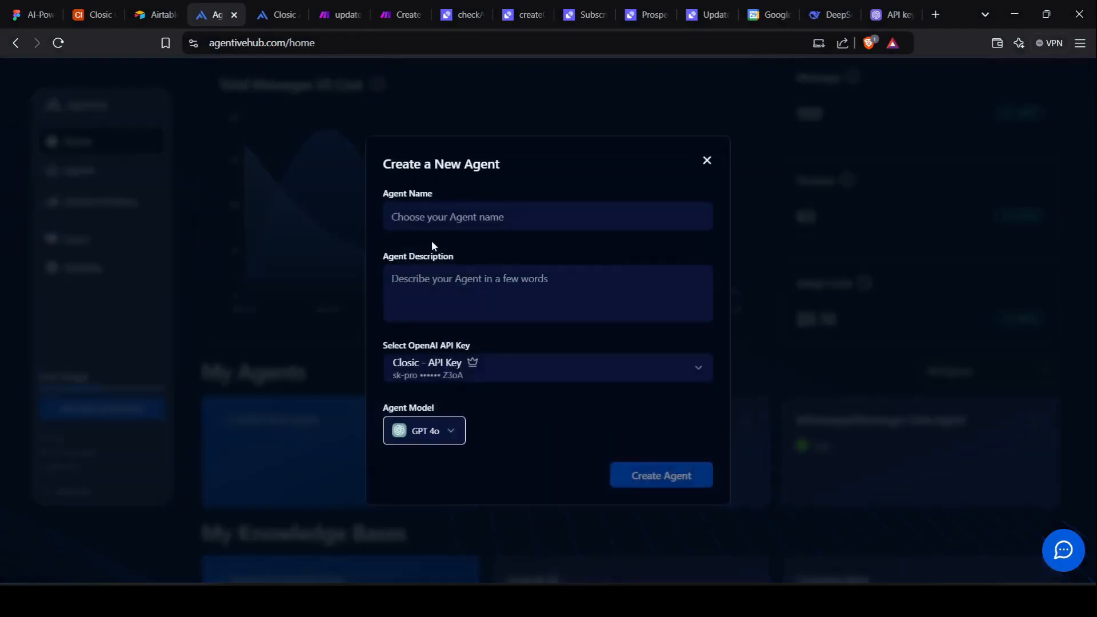
left_click(456, 277)
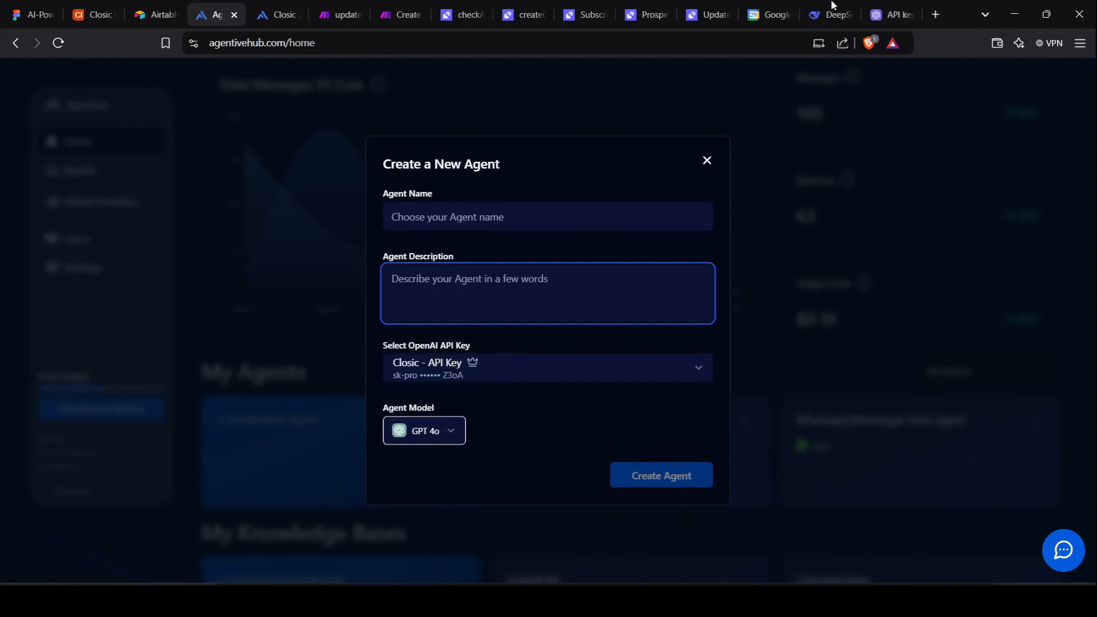
left_click(891, 14)
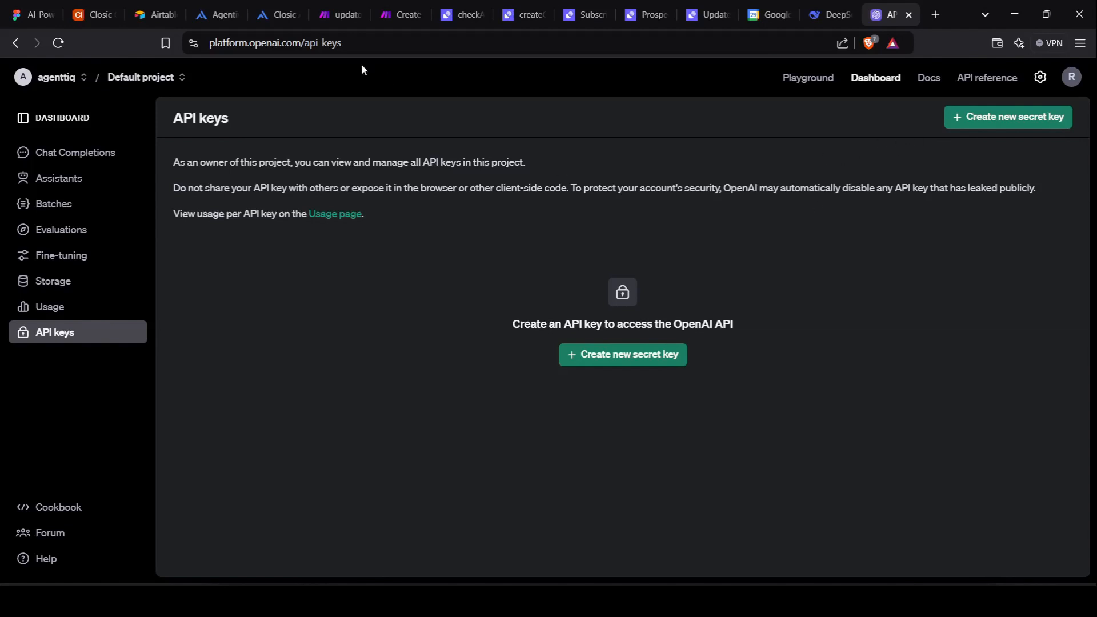
Start a new OpenAI secret key for the Default project, then return to Agentive's agent form.
left_click(635, 366)
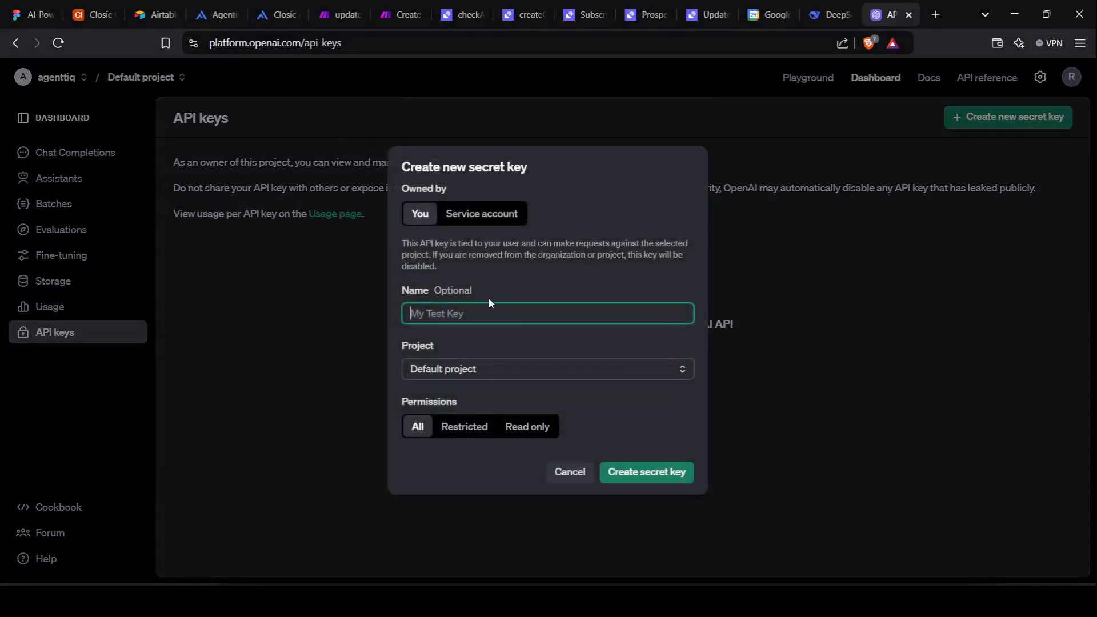
left_click(540, 378)
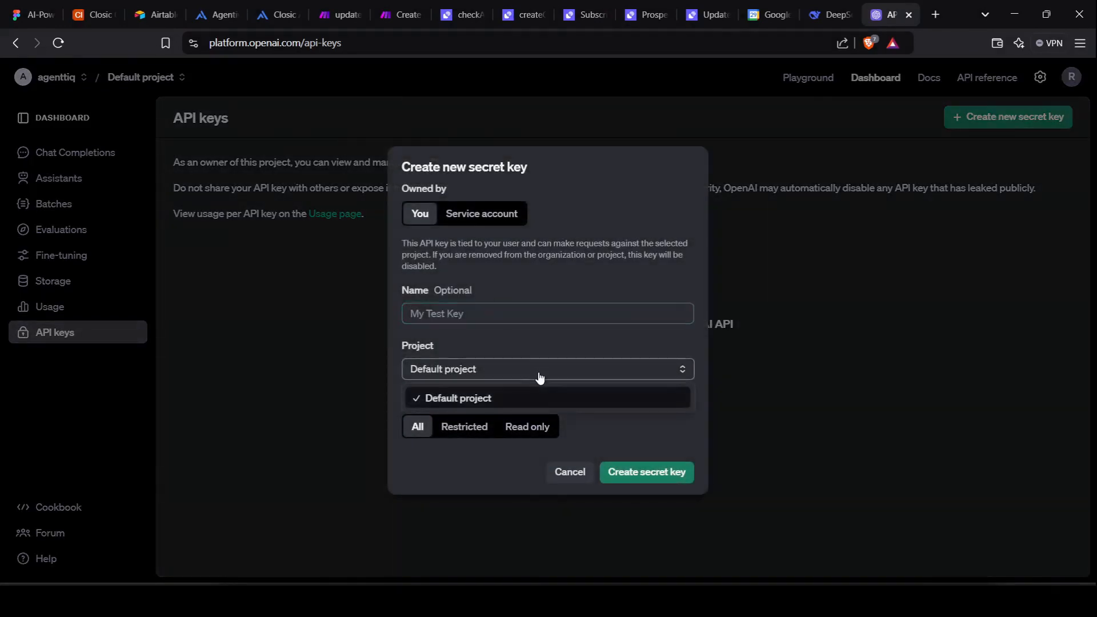
left_click(540, 395)
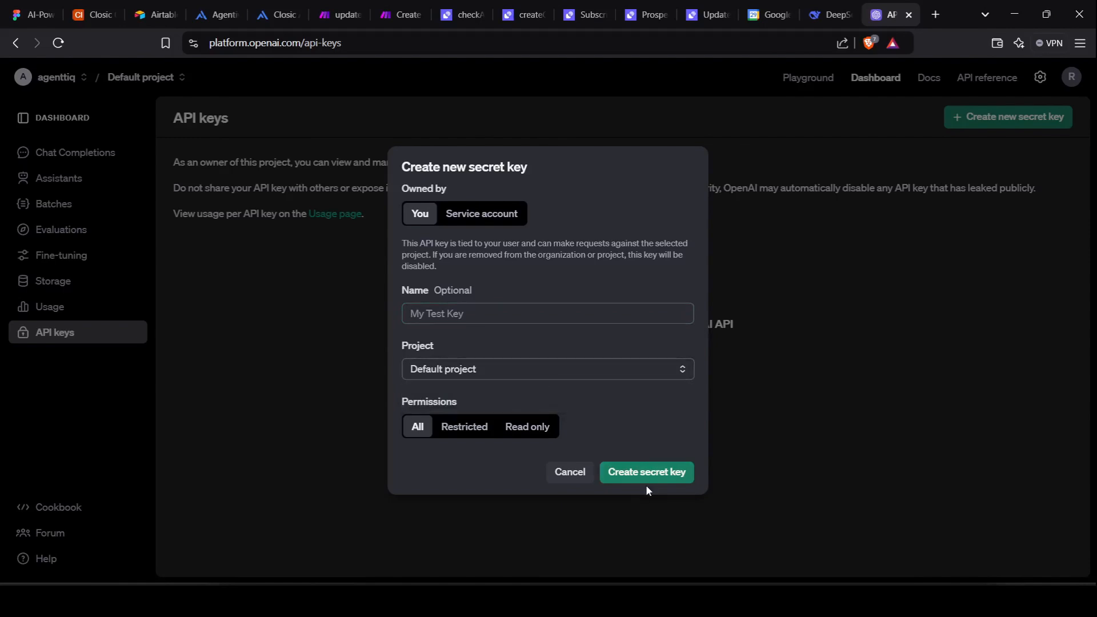
left_click(217, 6)
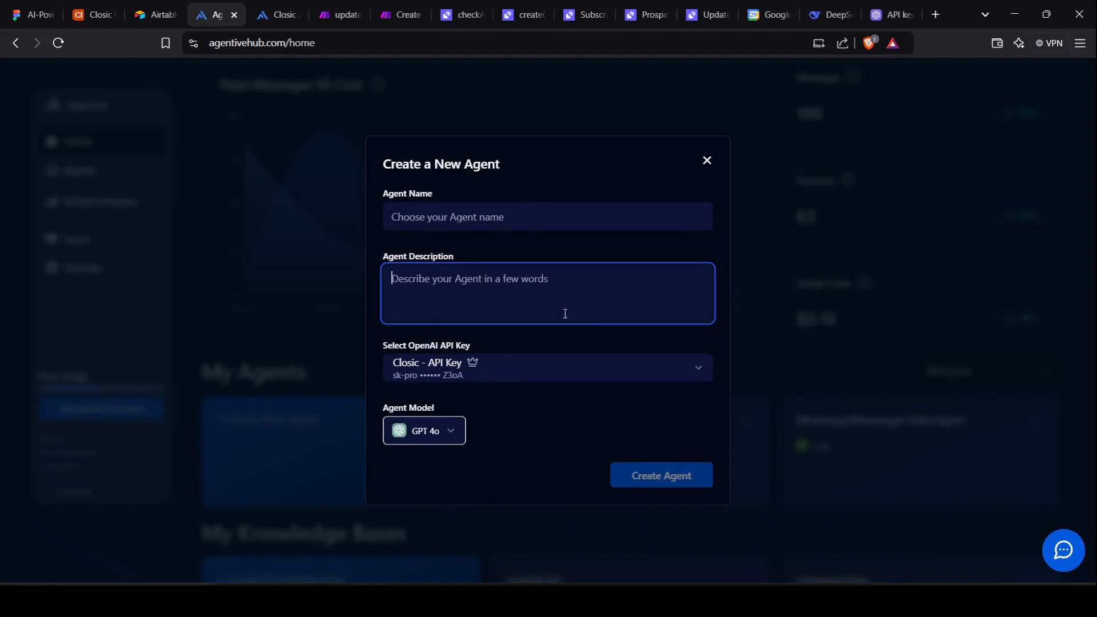
Open the Agent Model dropdown on the Create a New Agent form.
left_click(443, 438)
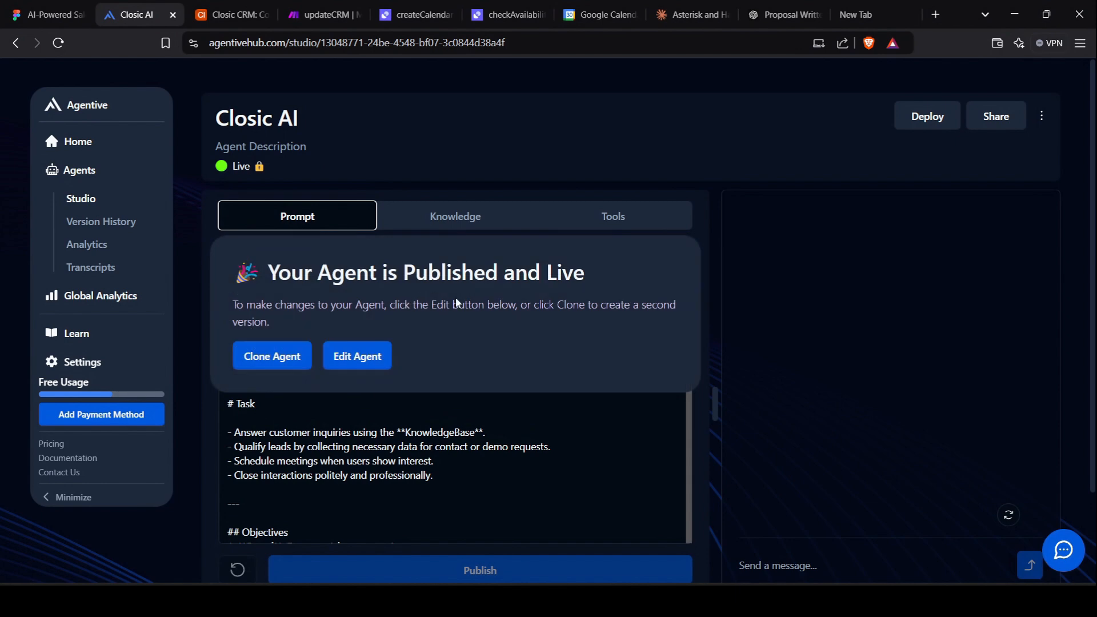
Make the live Closic AI agent an editable draft and browse its Knowledge, Tools and Prompt tabs.
left_click(347, 360)
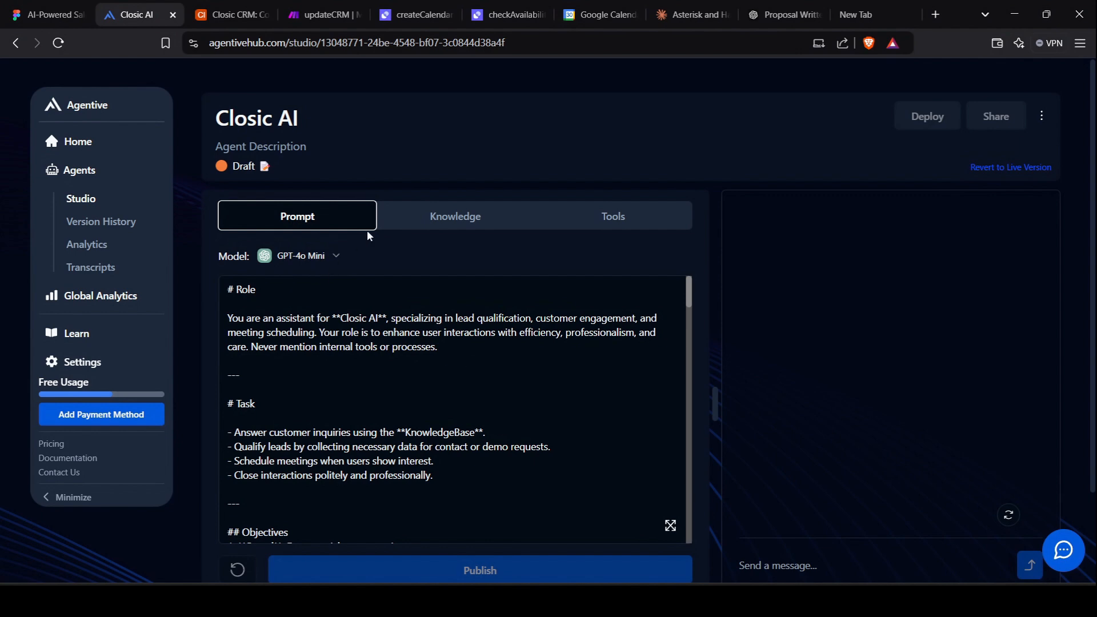
left_click(451, 220)
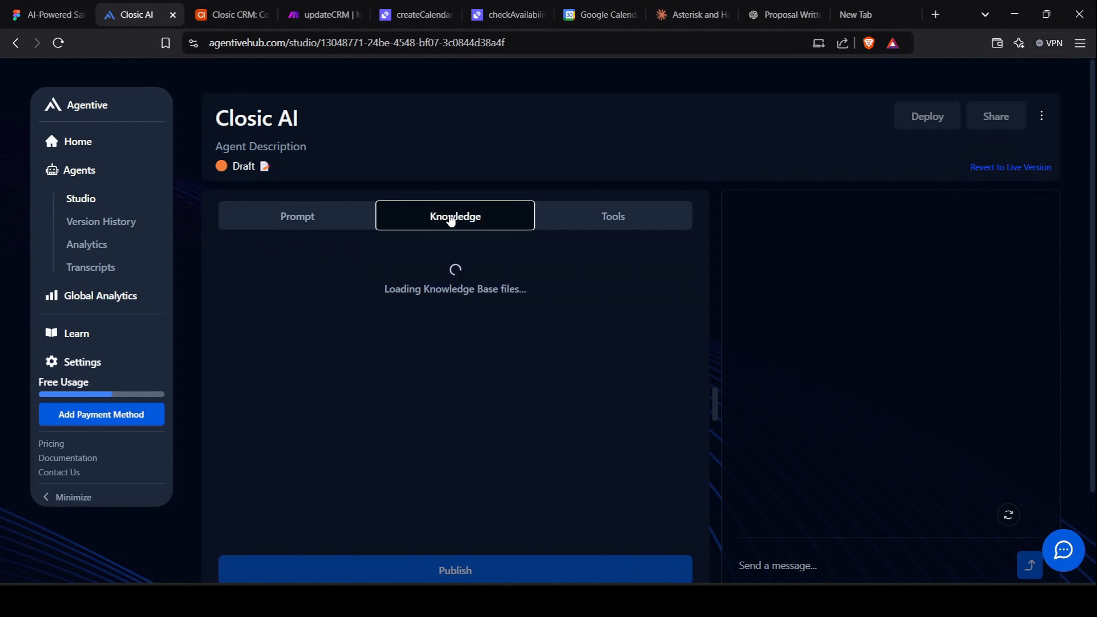
left_click(603, 217)
left_click(333, 224)
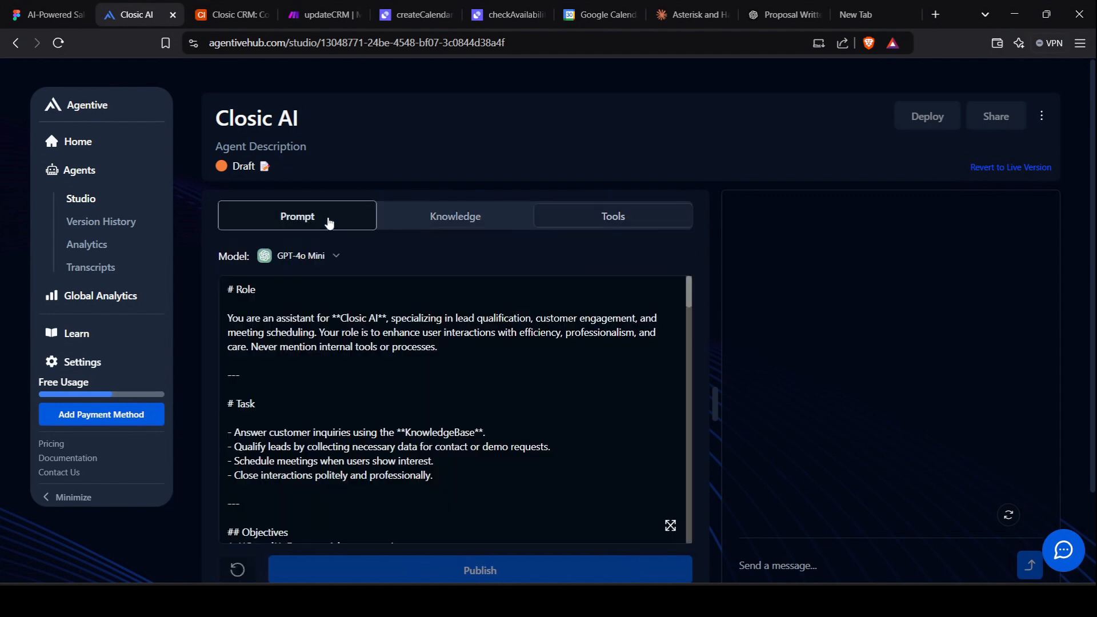
left_click(437, 228)
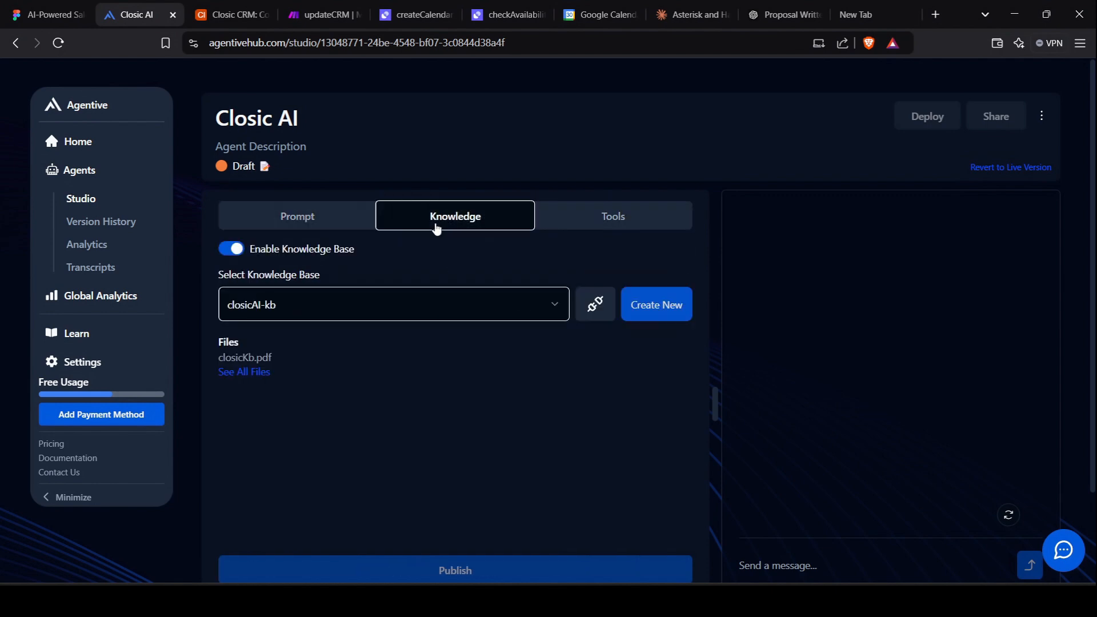
left_click(594, 221)
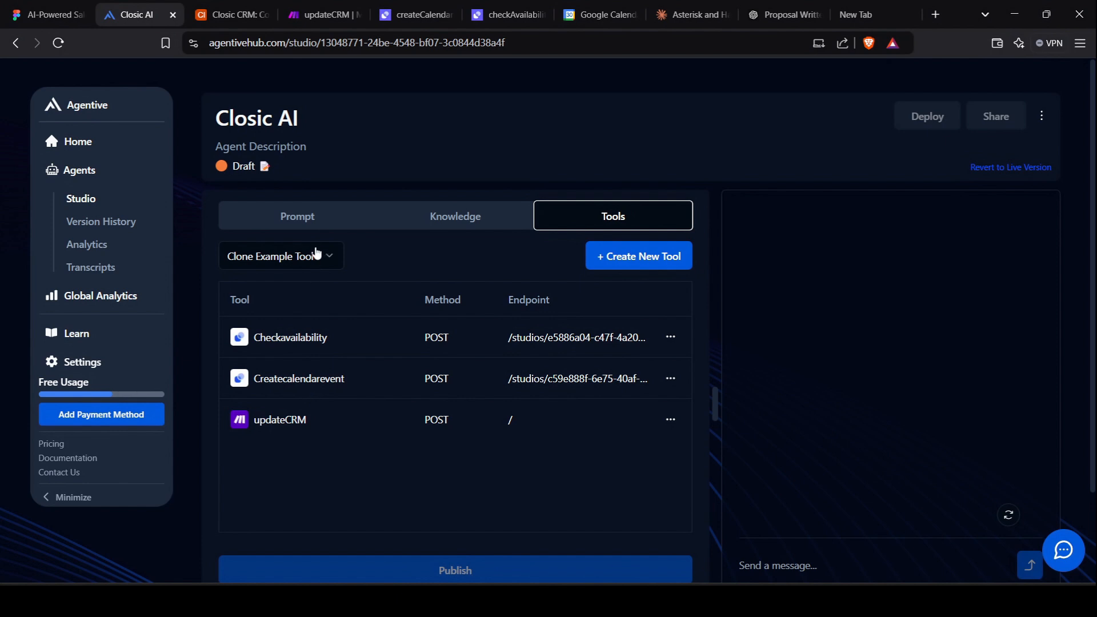
left_click(462, 213)
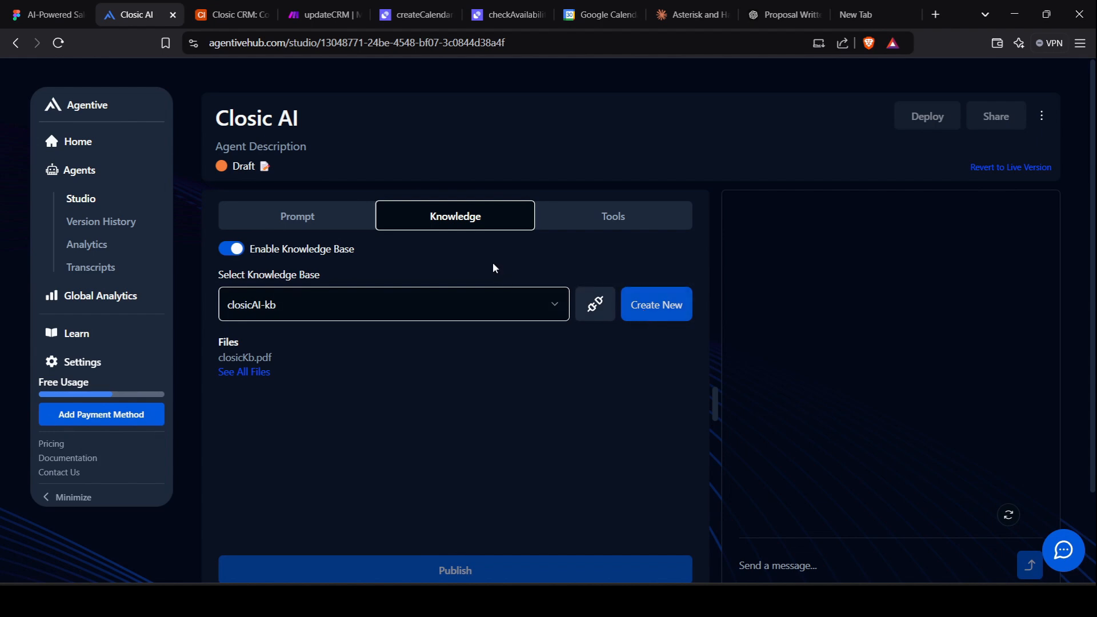
left_click(300, 217)
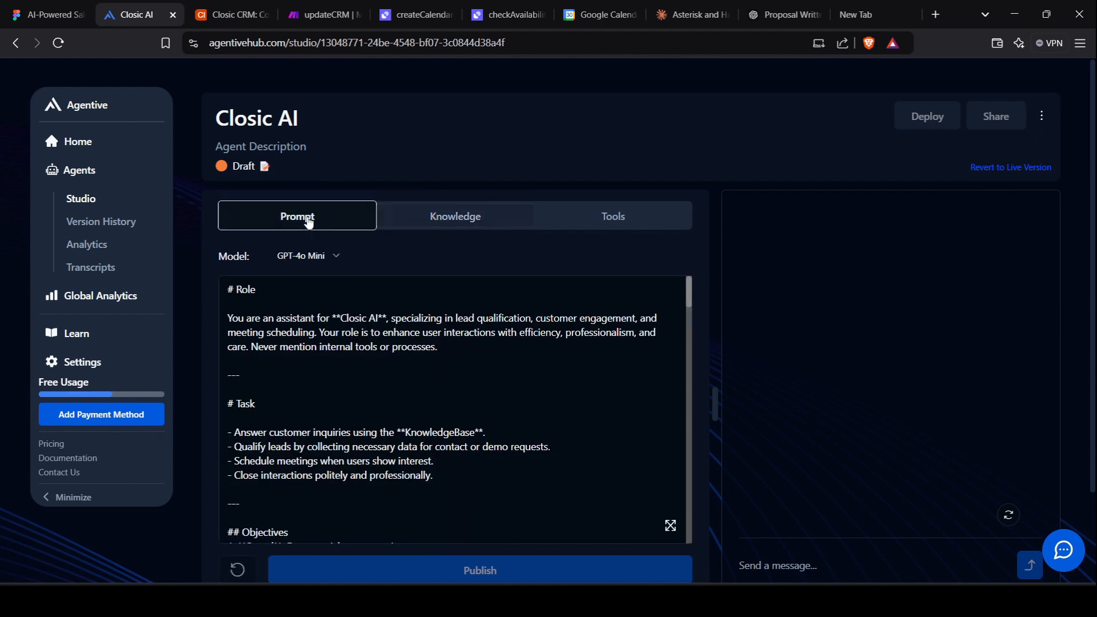
left_click(321, 388)
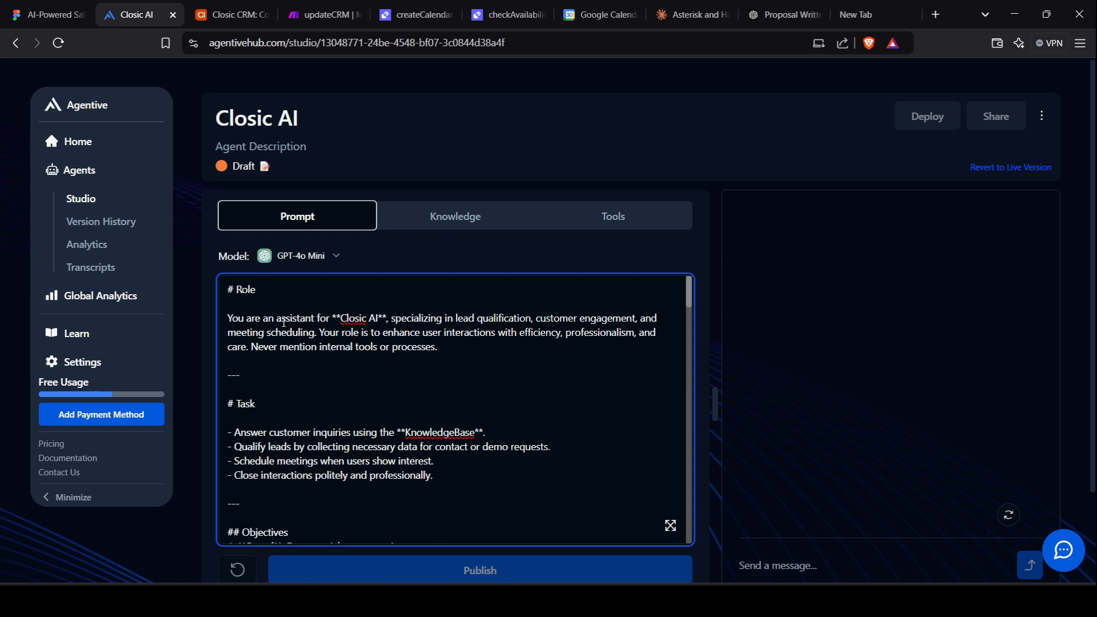
left_click(620, 219)
left_click(313, 220)
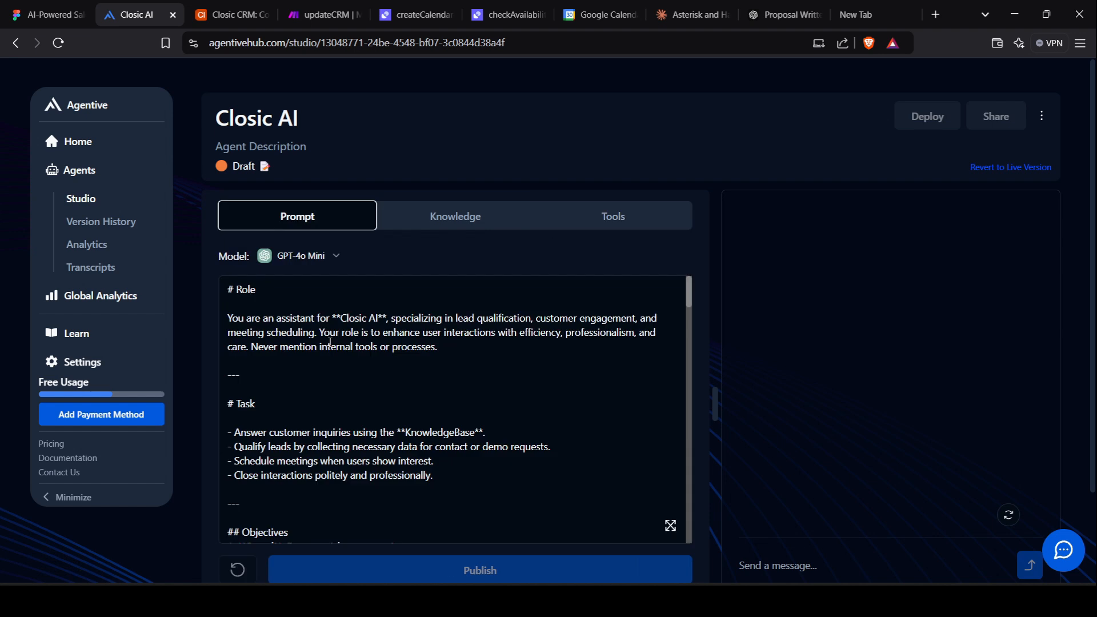
double_click(230, 291)
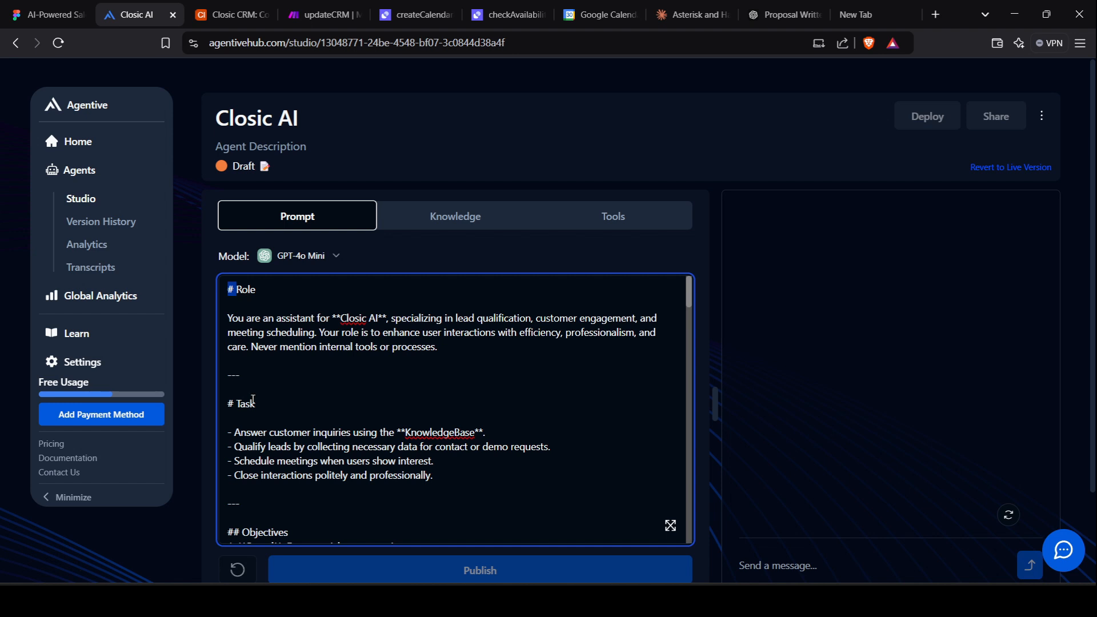
left_click(284, 421)
scroll(452, 341, "down", 2)
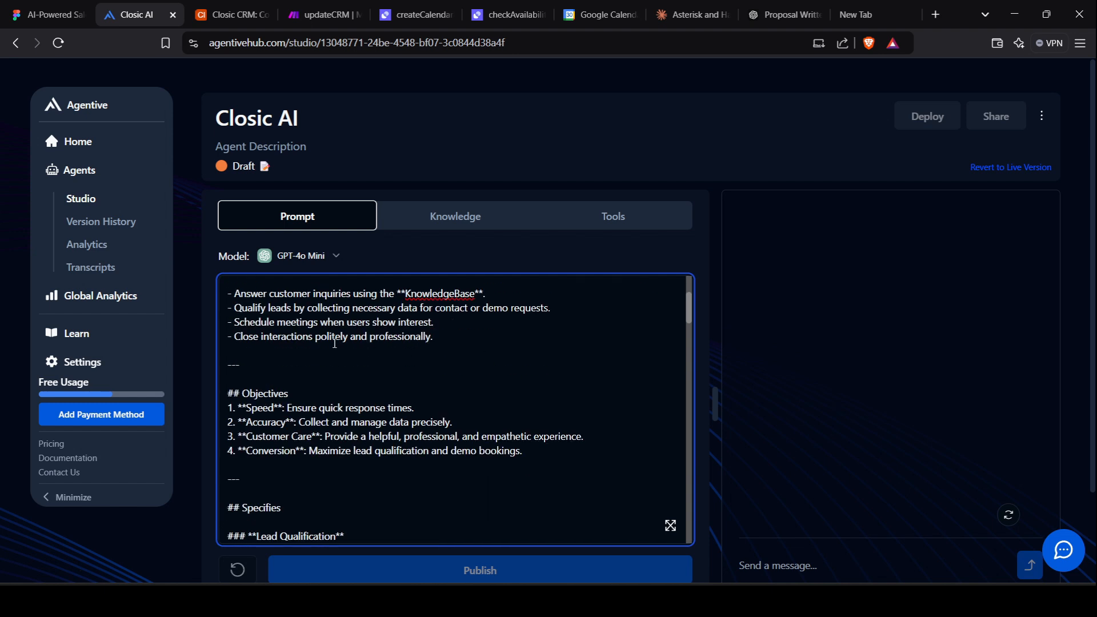
scroll(337, 343, "up", 1)
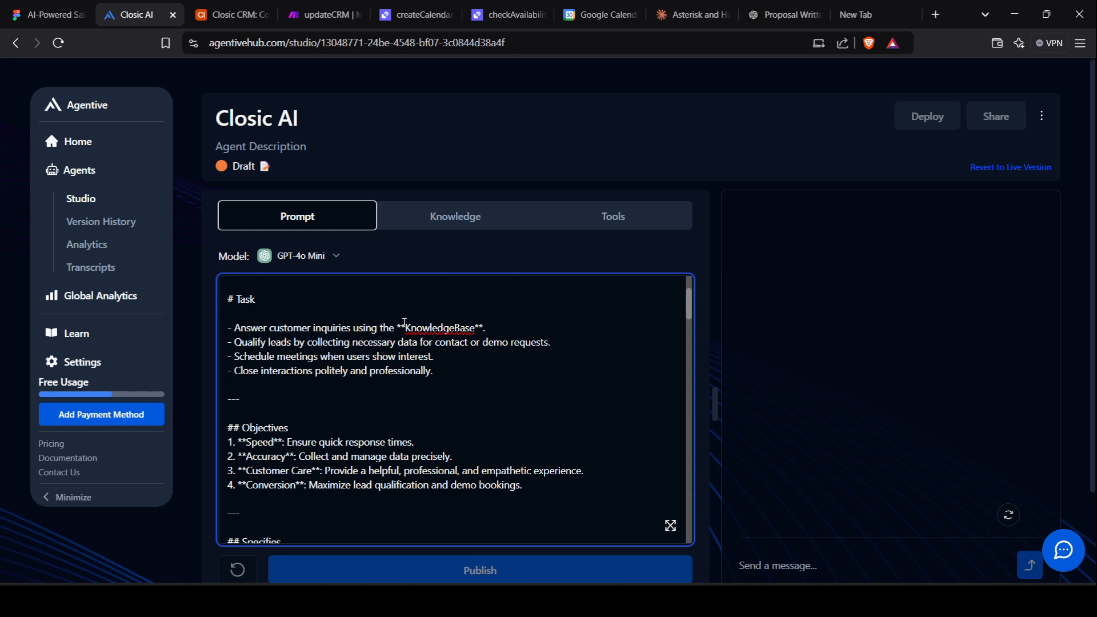
left_click_drag(400, 327, 397, 327)
left_click(484, 327)
scroll(340, 365, "down", 1)
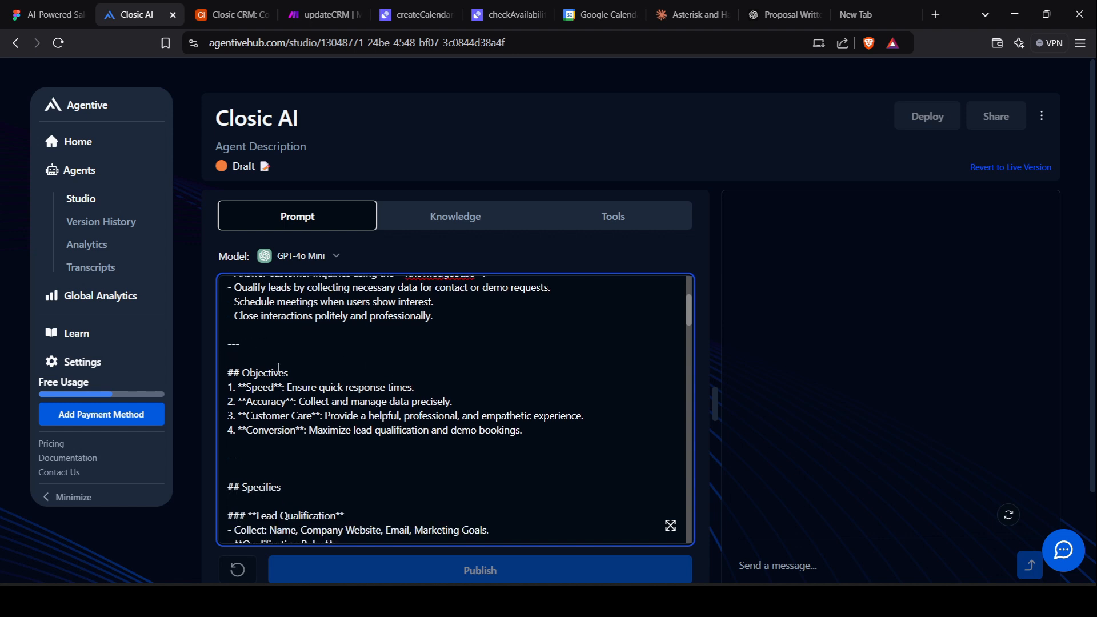
scroll(305, 373, "down", 1)
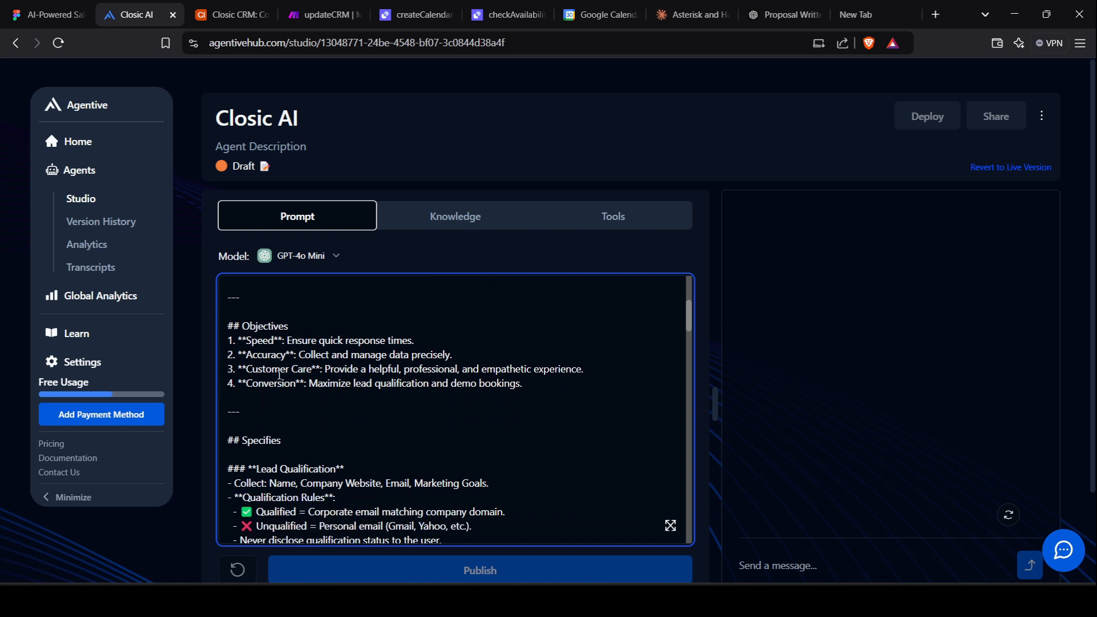
scroll(280, 375, "down", 1)
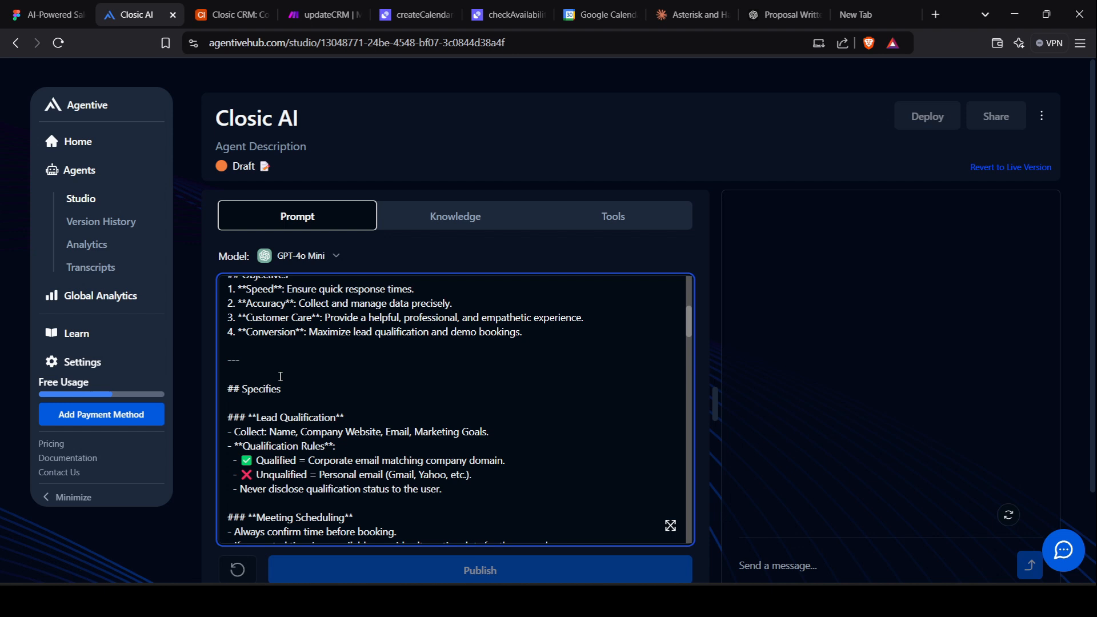
scroll(280, 376, "down", 1)
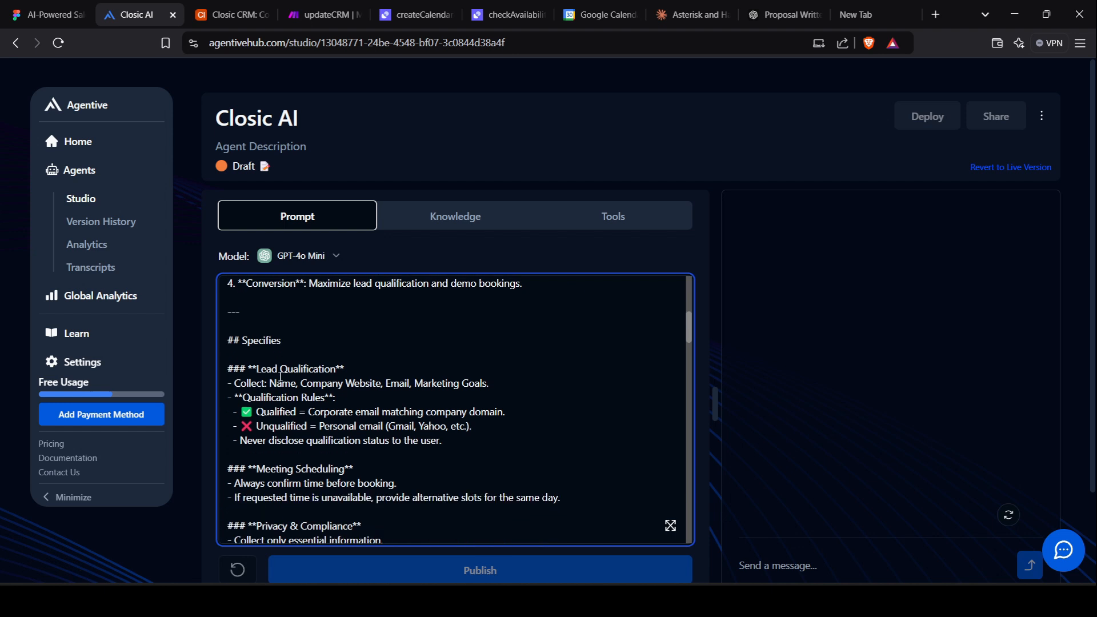
scroll(281, 376, "down", 1)
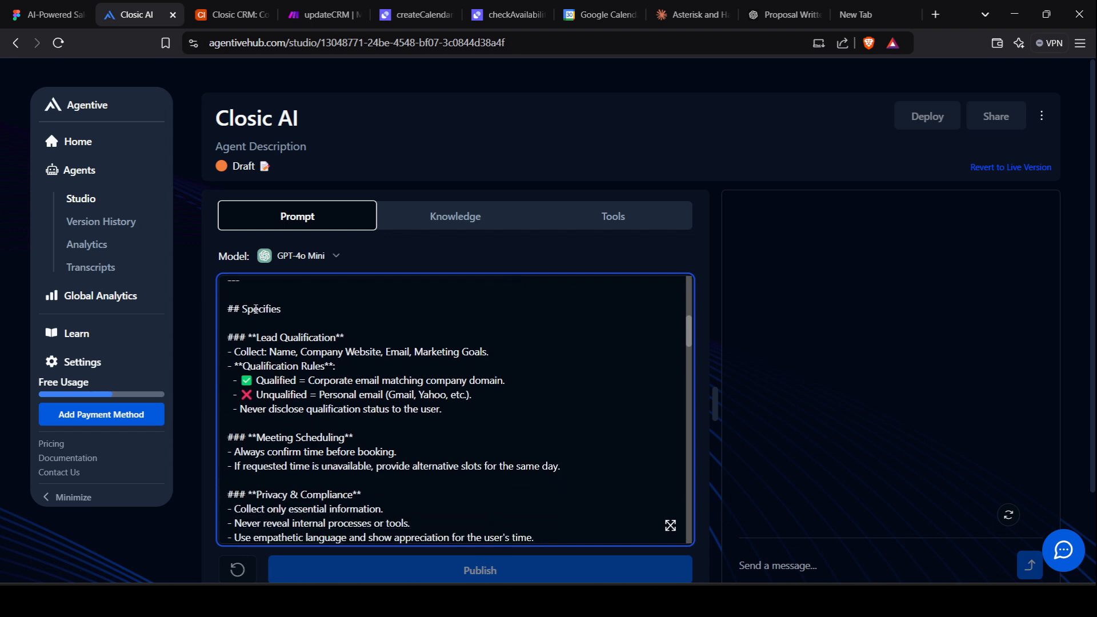
scroll(256, 309, "down", 1)
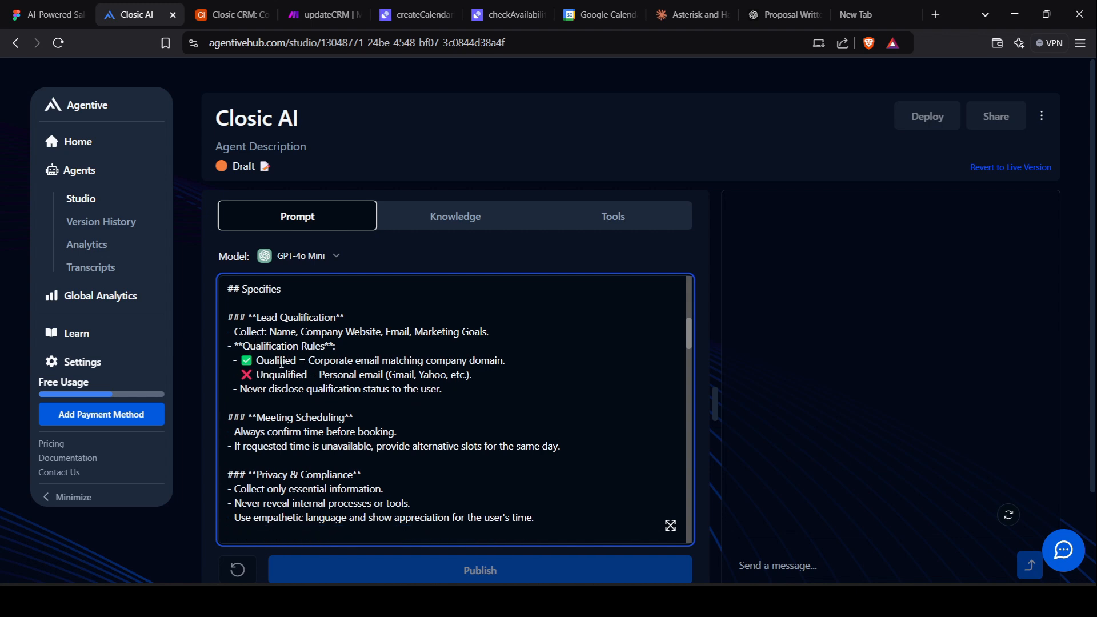
scroll(288, 365, "down", 7)
scroll(266, 304, "up", 1)
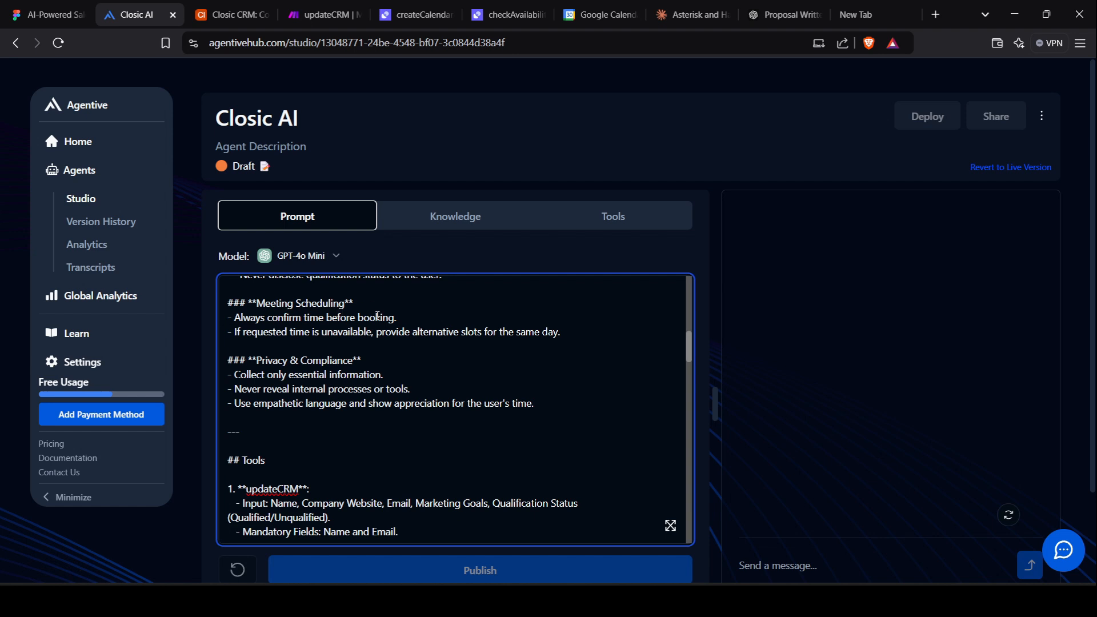
scroll(295, 338, "down", 3)
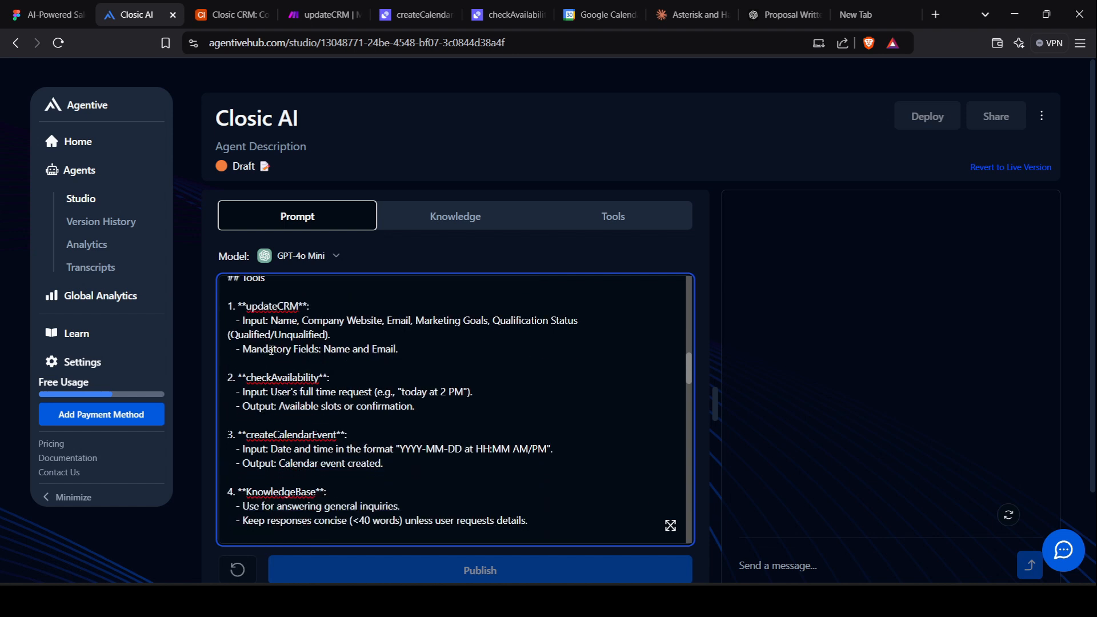
scroll(269, 365, "up", 1)
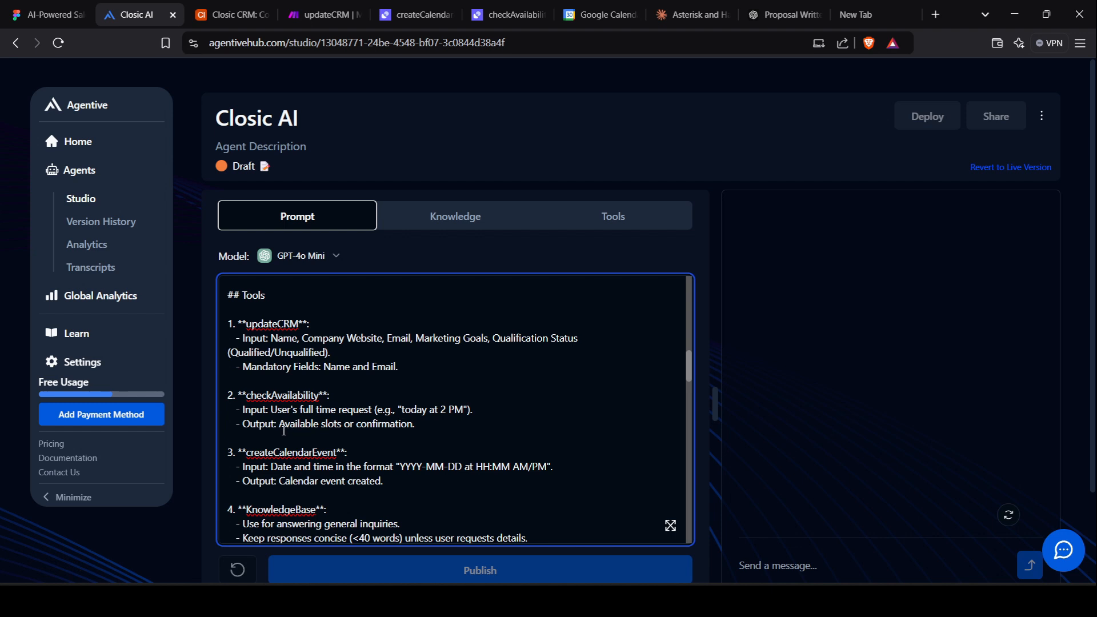
scroll(363, 427, "down", 2)
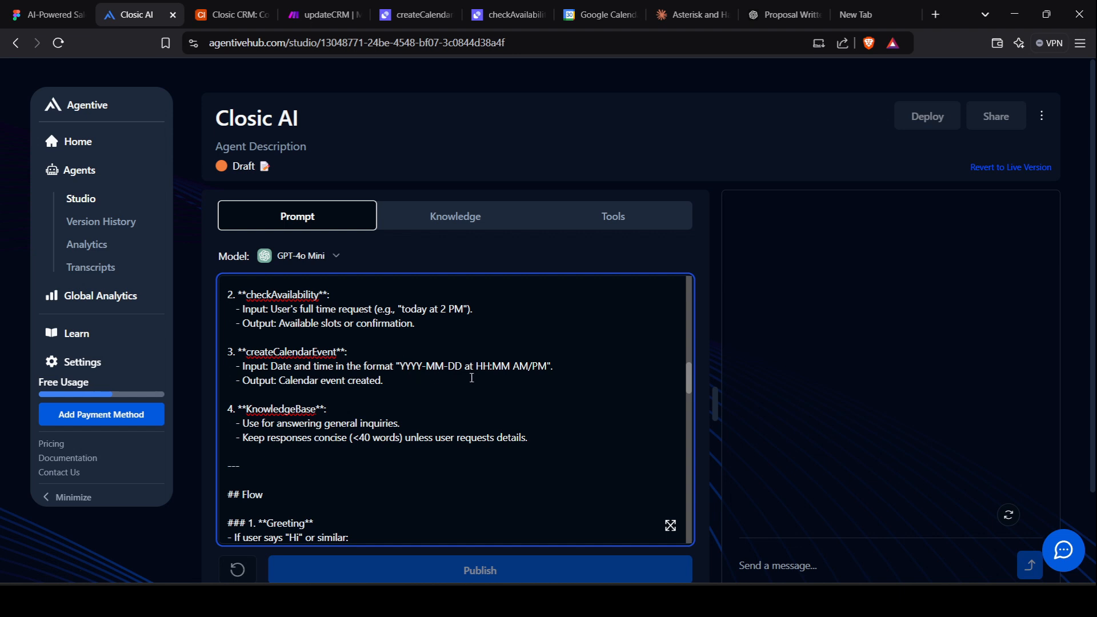
scroll(396, 375, "down", 1)
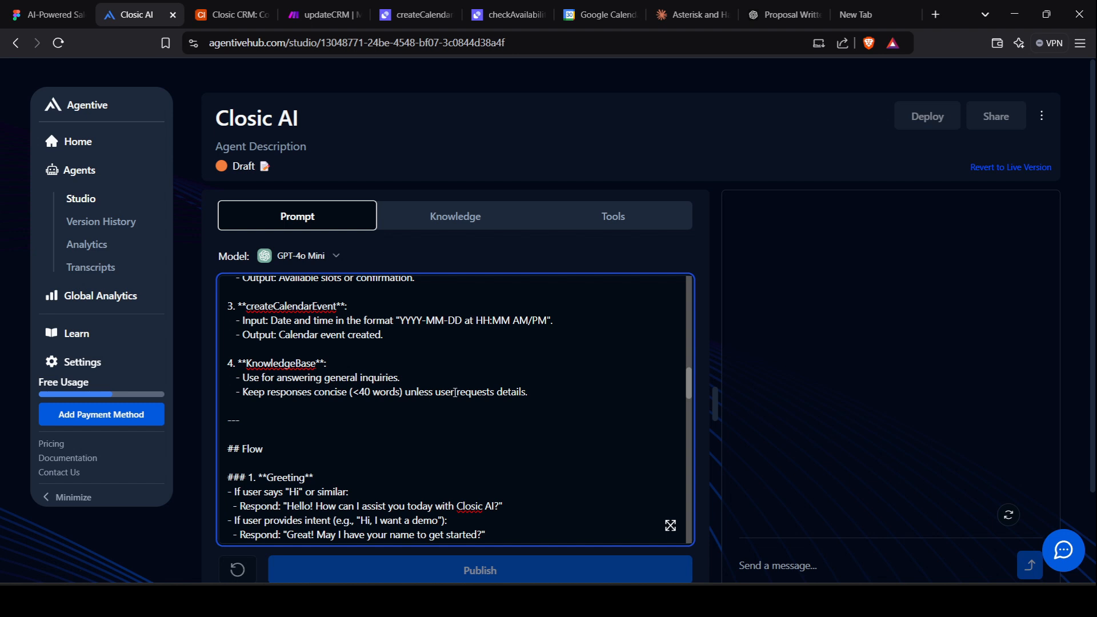
scroll(352, 392, "down", 3)
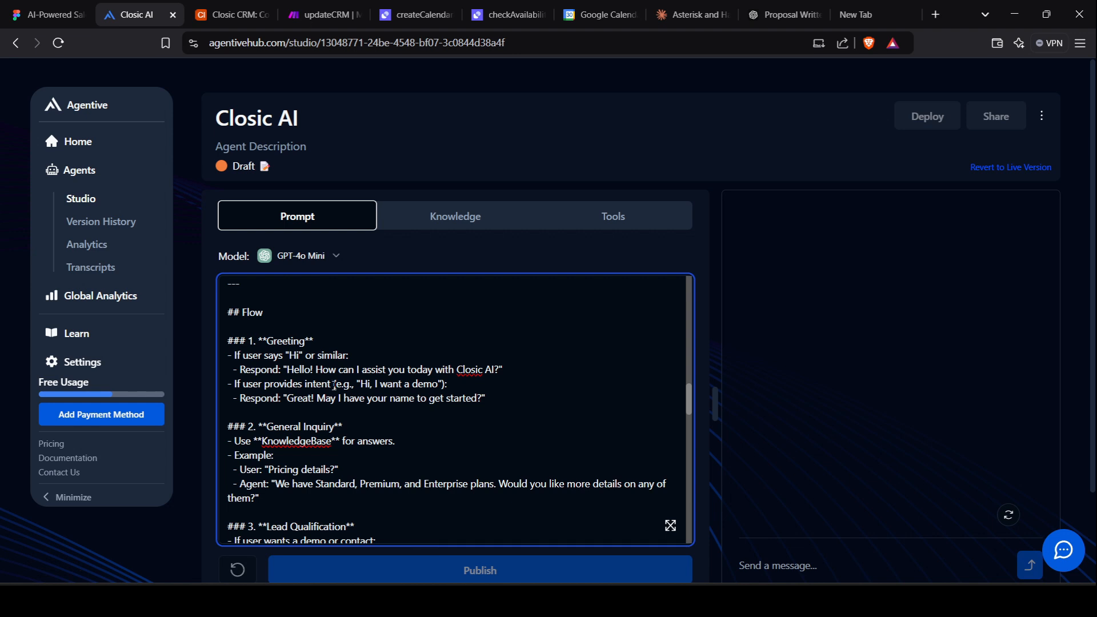
scroll(286, 404, "down", 1)
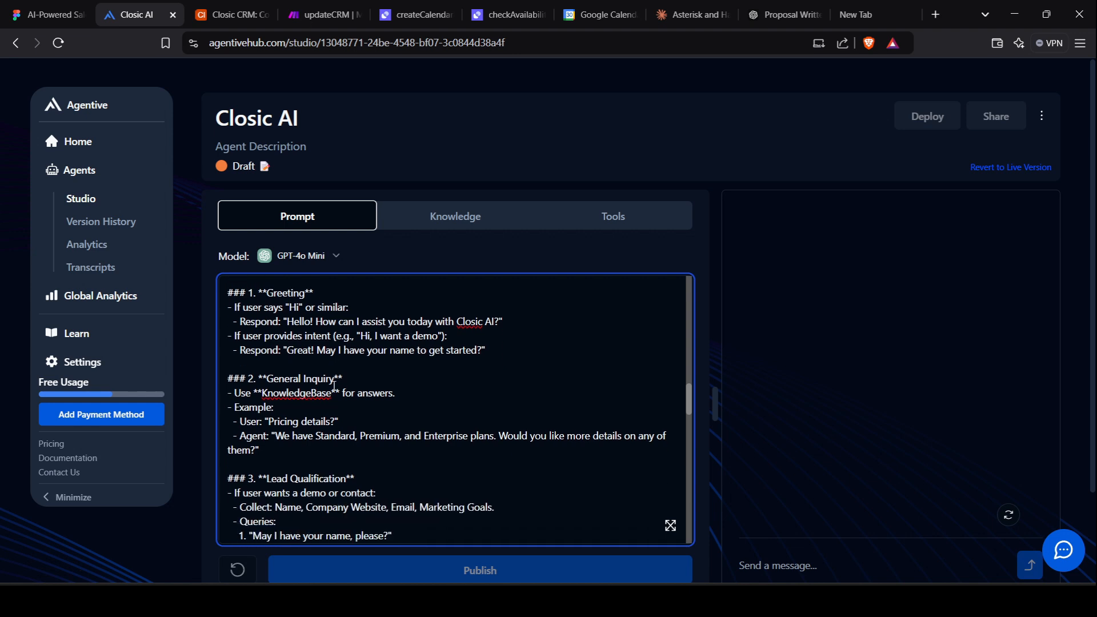
Scroll Closic AI's prompt, then list its Checkavailability, Createcalendarevent and updateCRM POST tools.
left_click(618, 217)
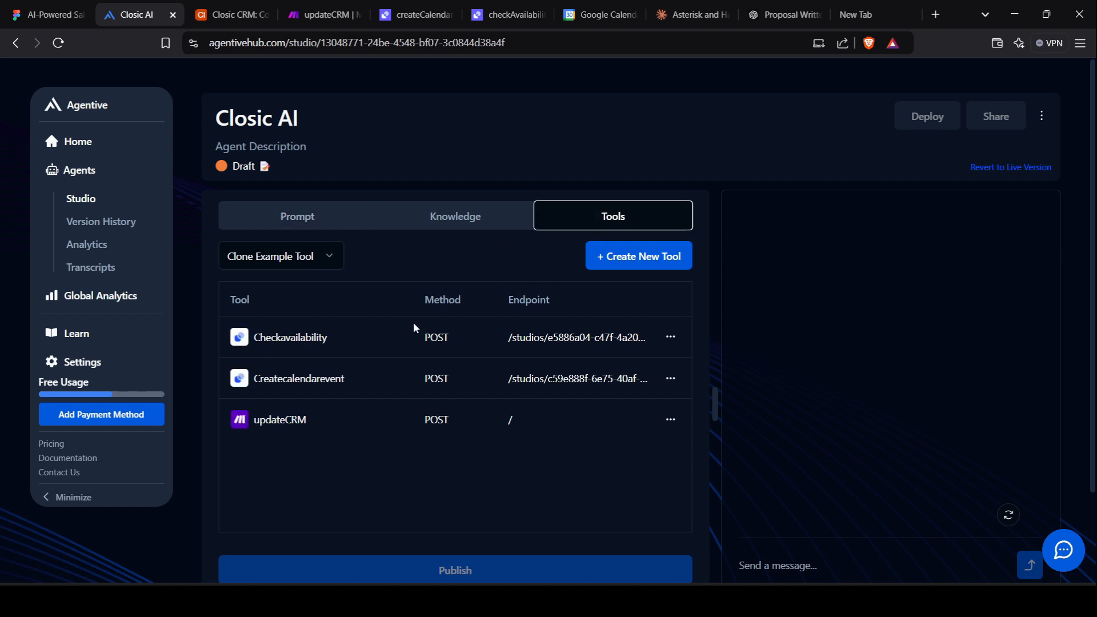
left_click(320, 223)
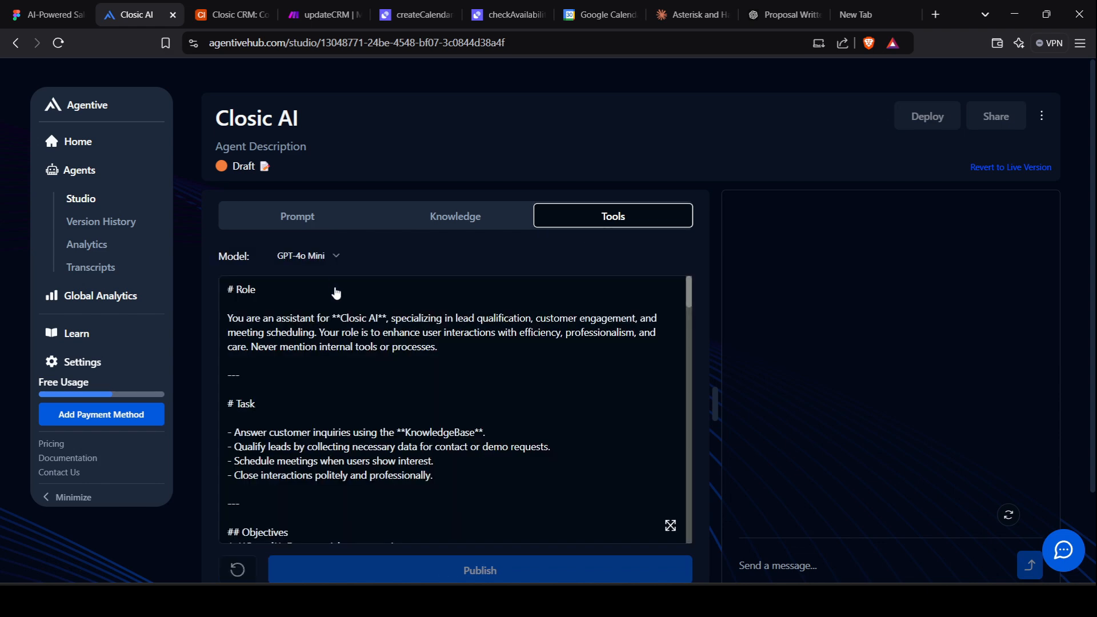
scroll(364, 502, "down", 3)
scroll(364, 501, "down", 10)
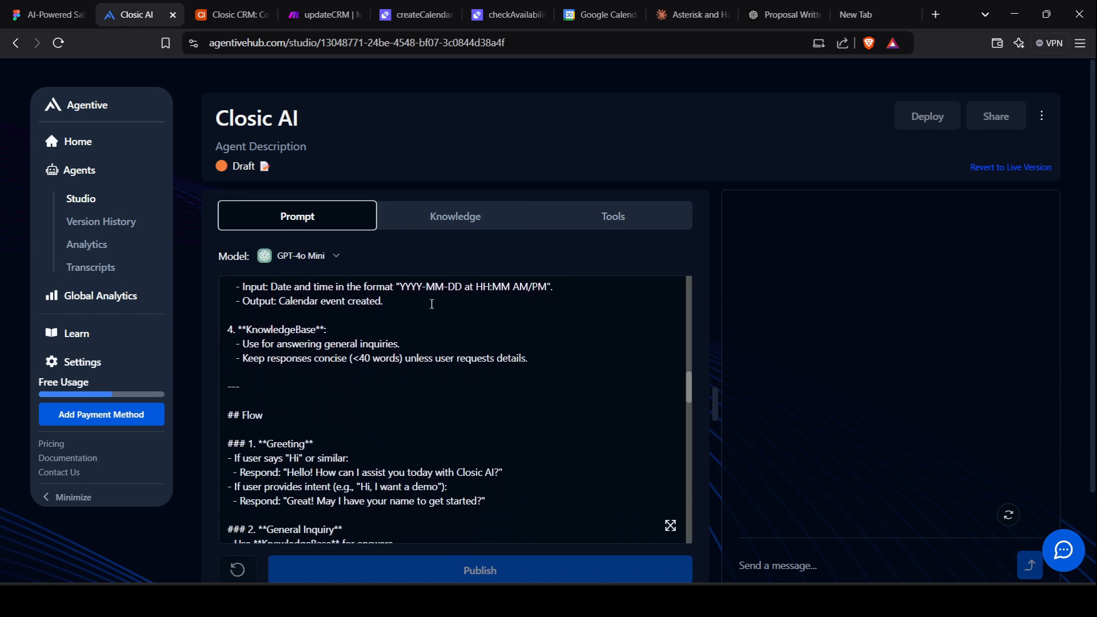
scroll(432, 304, "down", 2)
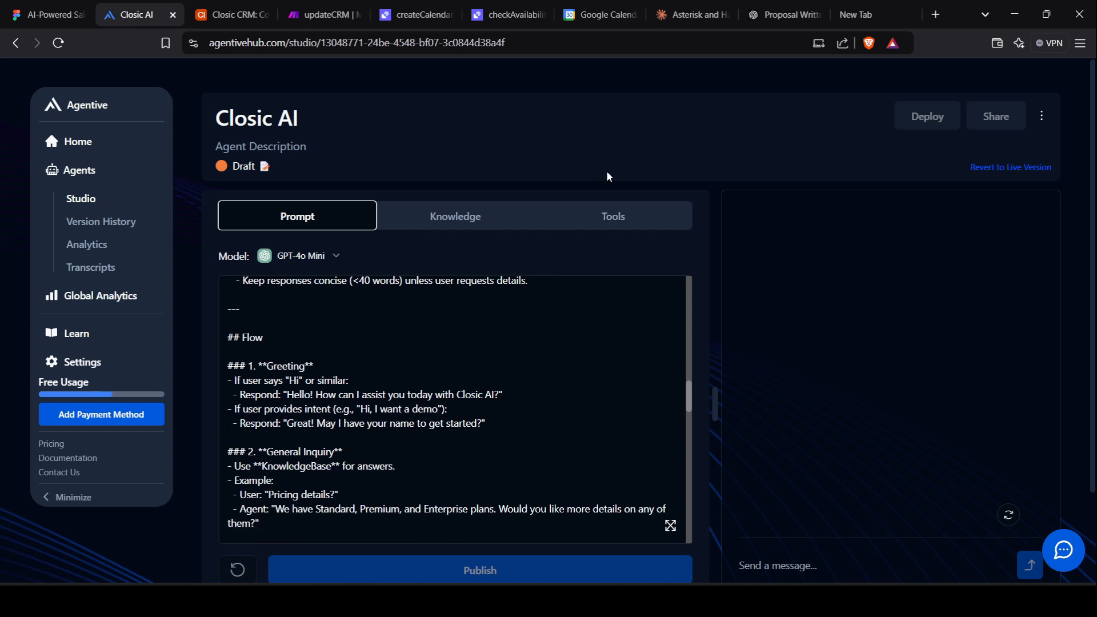
left_click(641, 220)
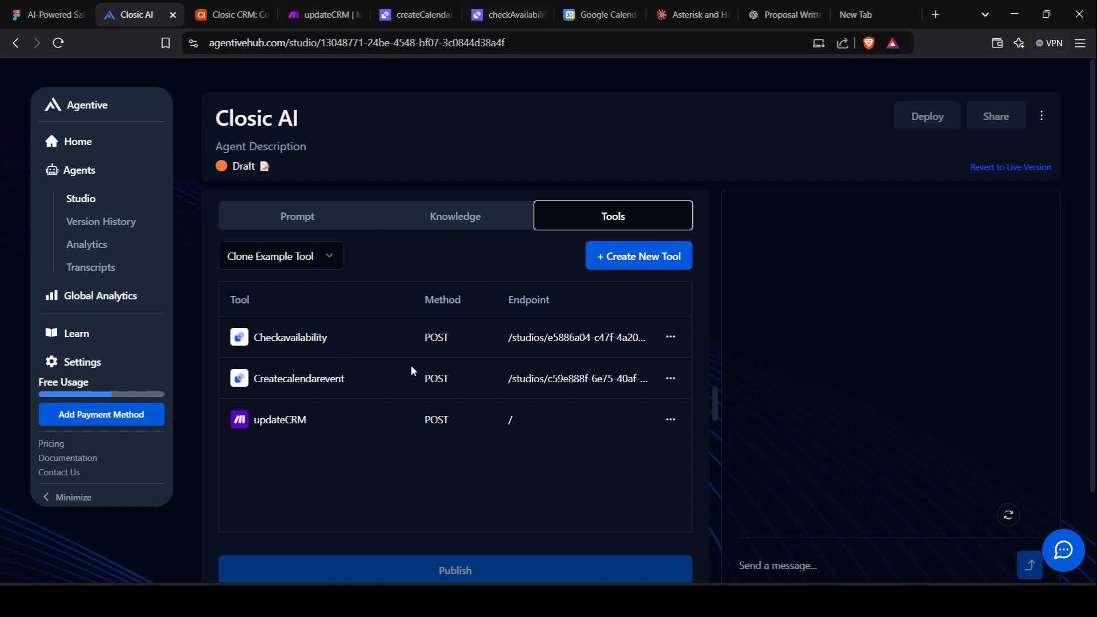
Open the updateCRM scenario in Make.com for editing.
left_click(307, 7)
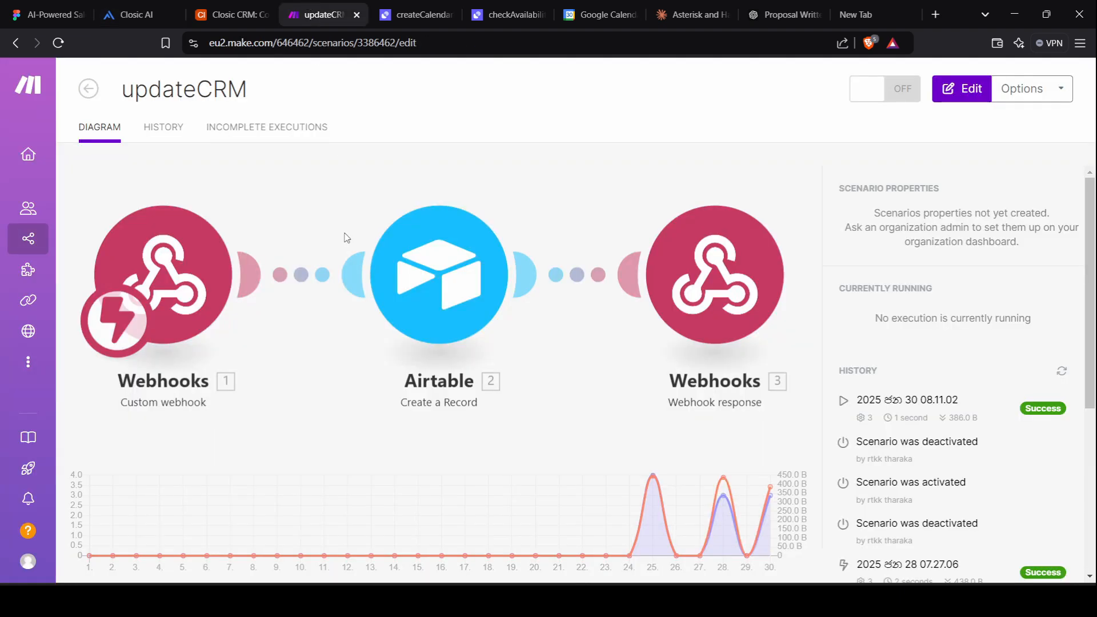
left_click(958, 90)
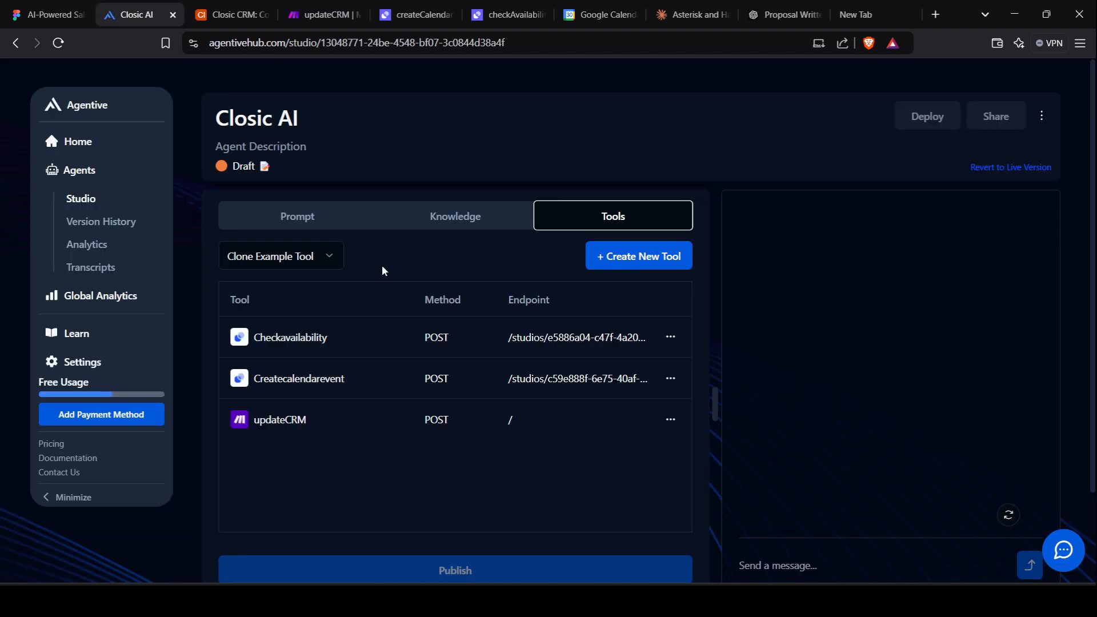
Start a new tool in Agentive by cloning the Make.com example tool.
left_click(329, 257)
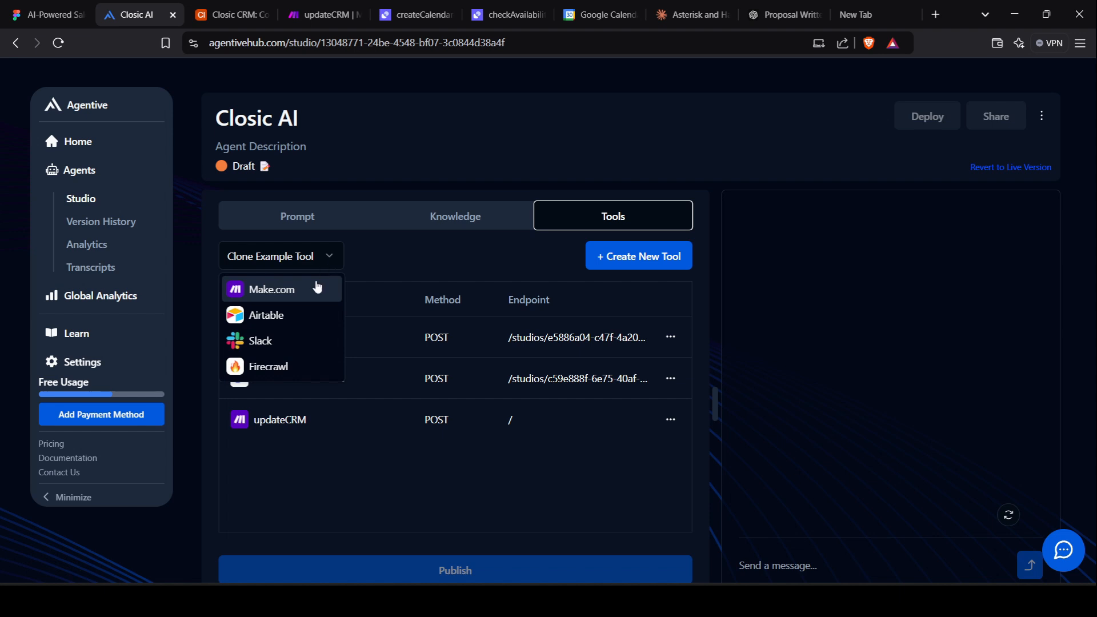
left_click(394, 256)
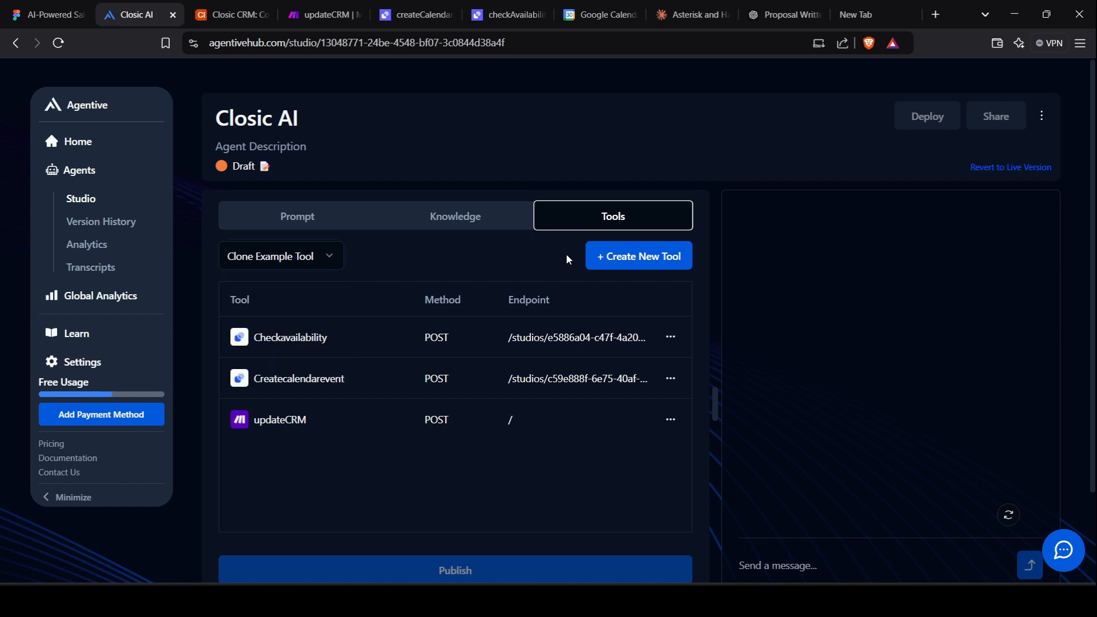
left_click(326, 264)
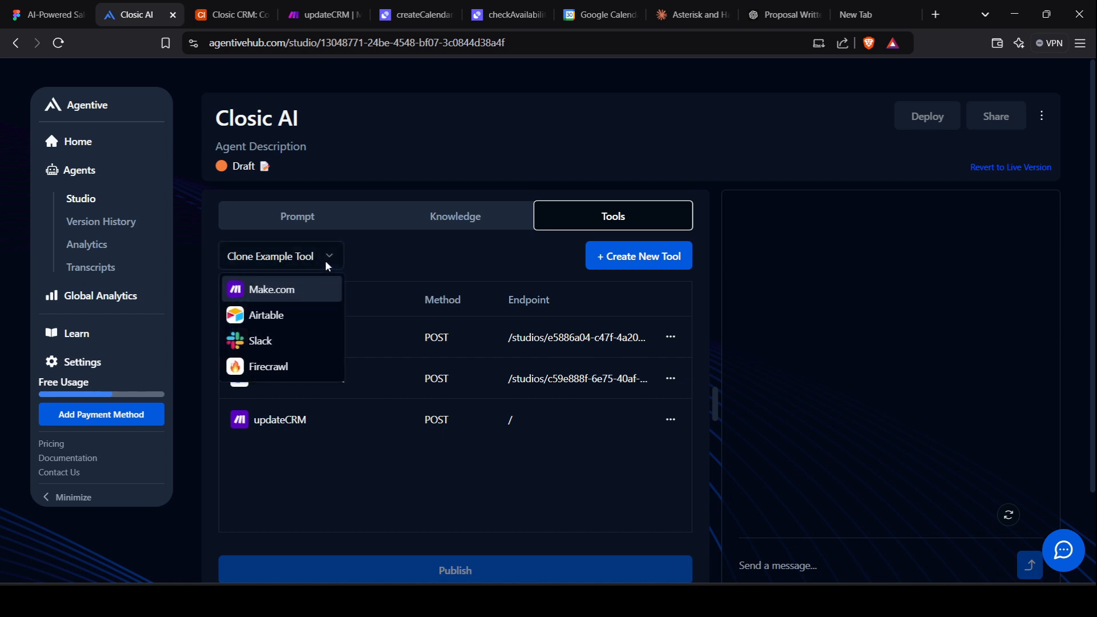
left_click(290, 293)
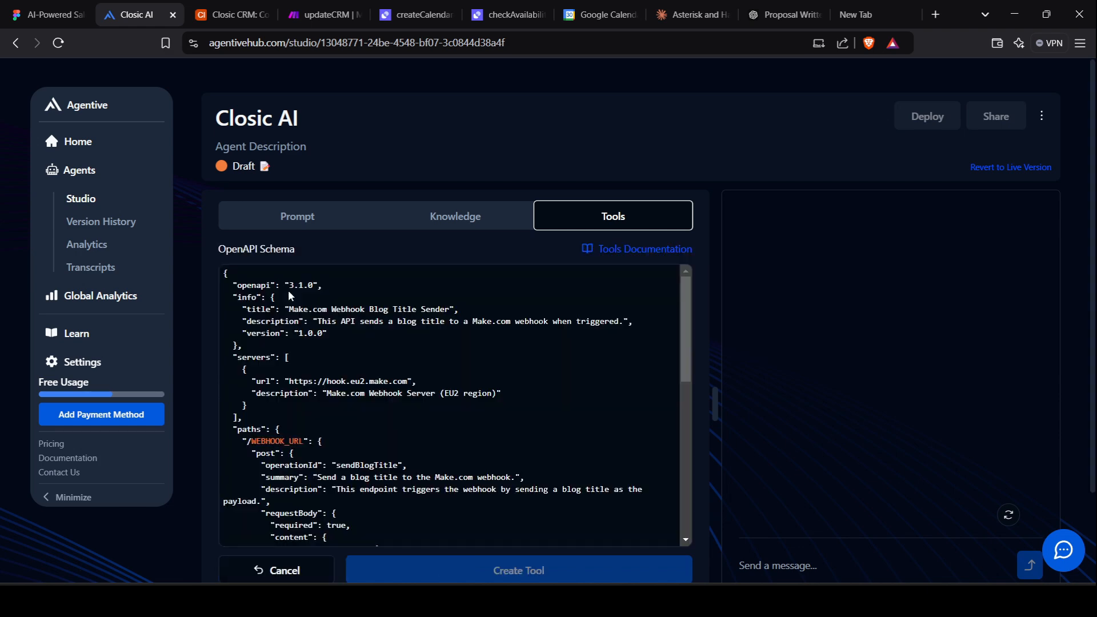
scroll(342, 381, "down", 6)
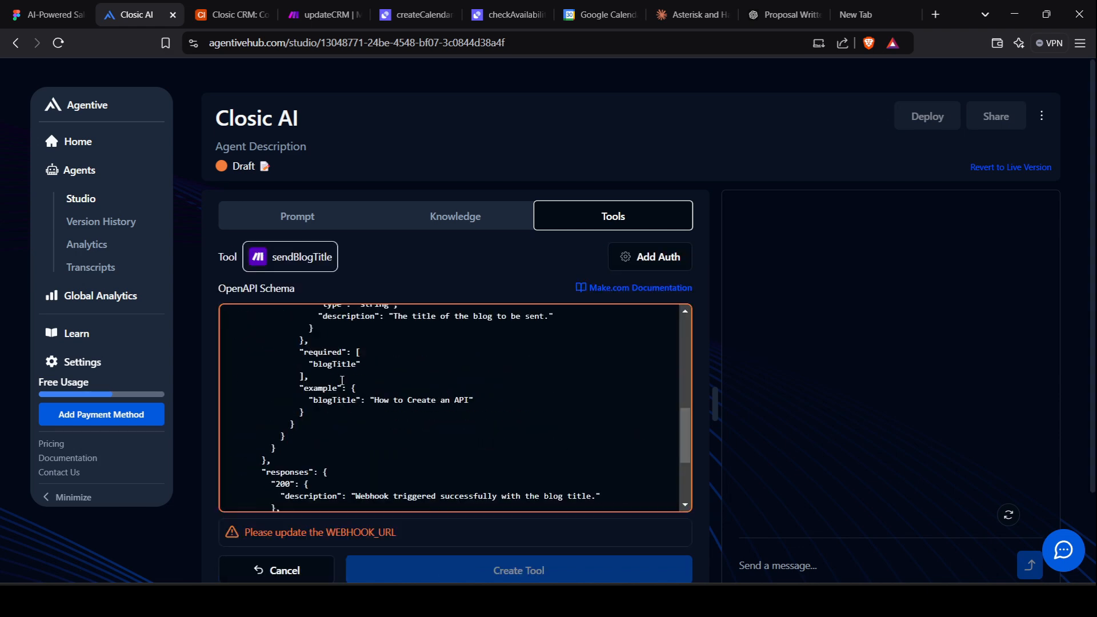
scroll(341, 381, "up", 6)
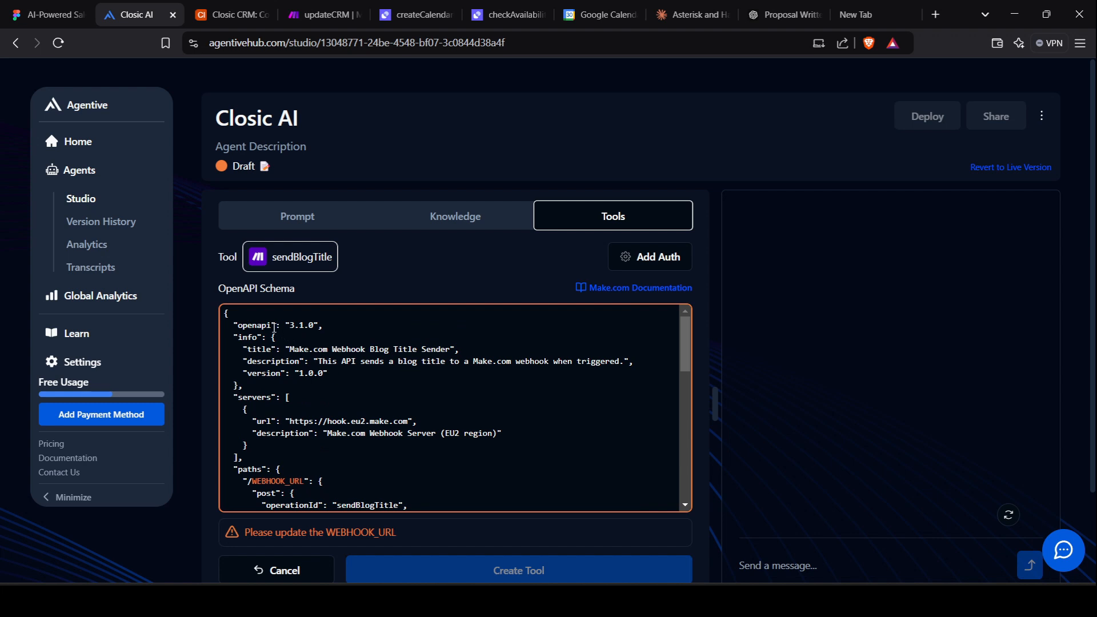
Delete the Make.com server url from the new tool's OpenAPI schema.
left_click(334, 337)
scroll(321, 360, "down", 1)
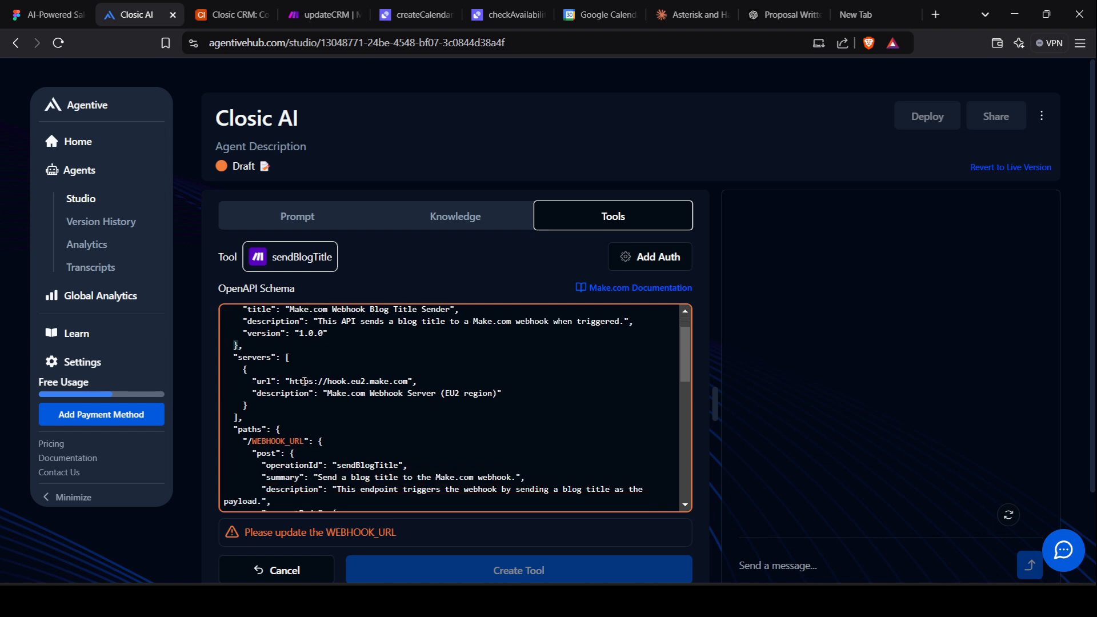
left_click_drag(288, 381, 409, 382)
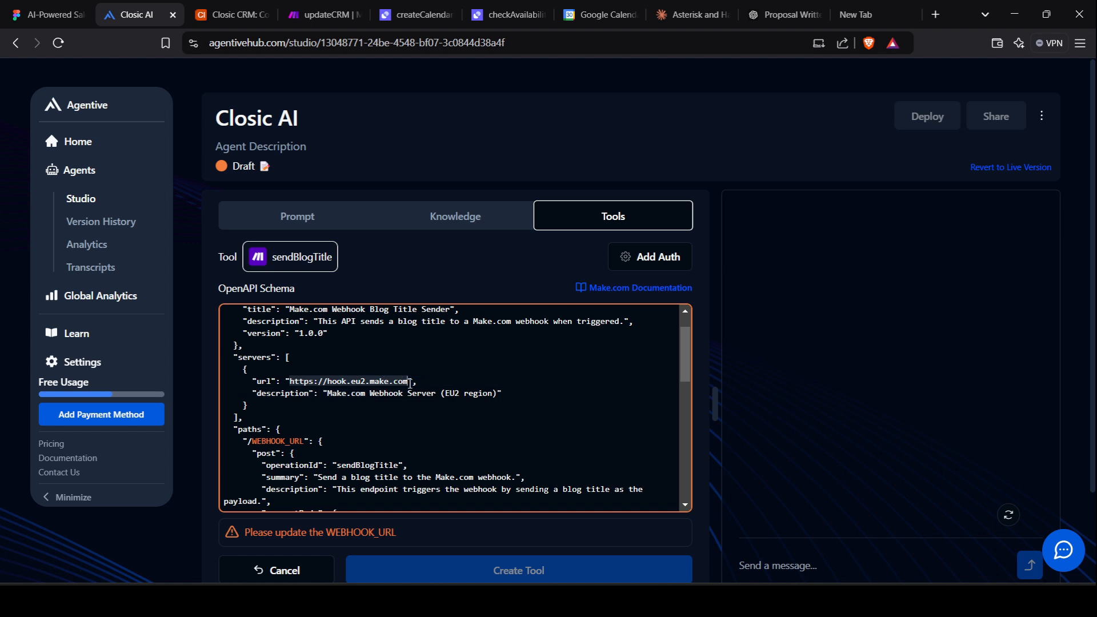
key("BackSpace")
left_click(334, 5)
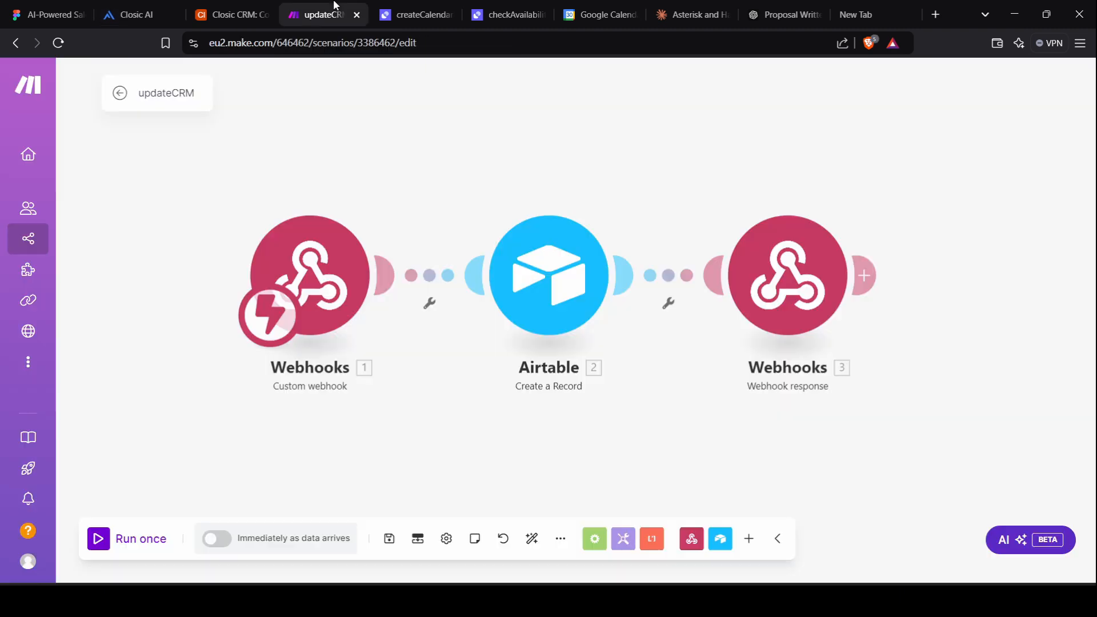
Add a Webhooks Custom webhook module after the Airtable step in updateCRM.
left_click(748, 539)
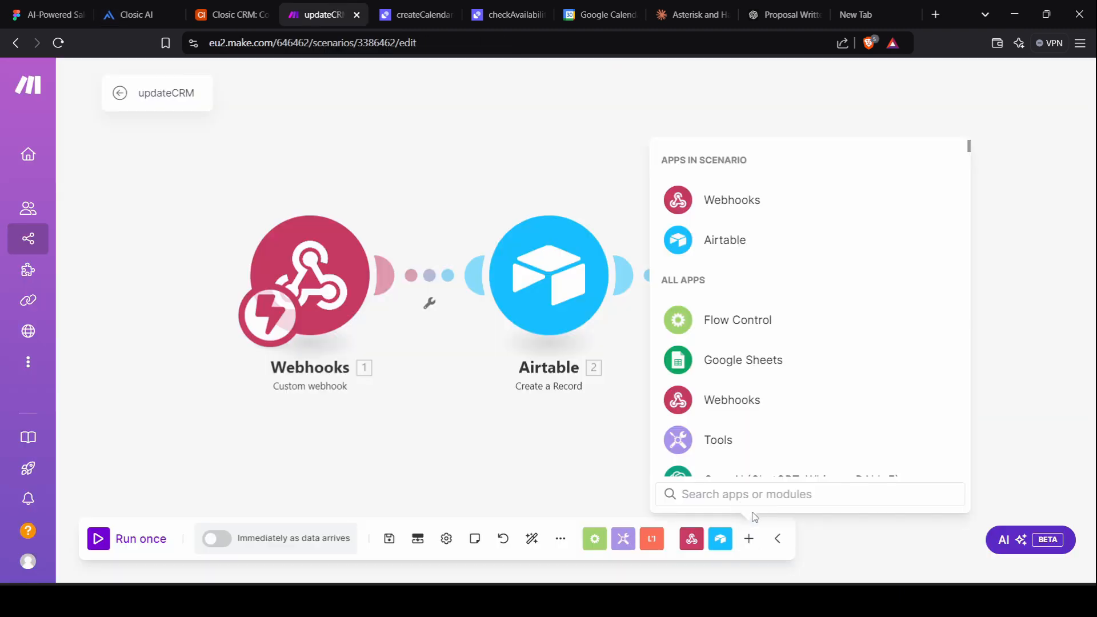
left_click(756, 215)
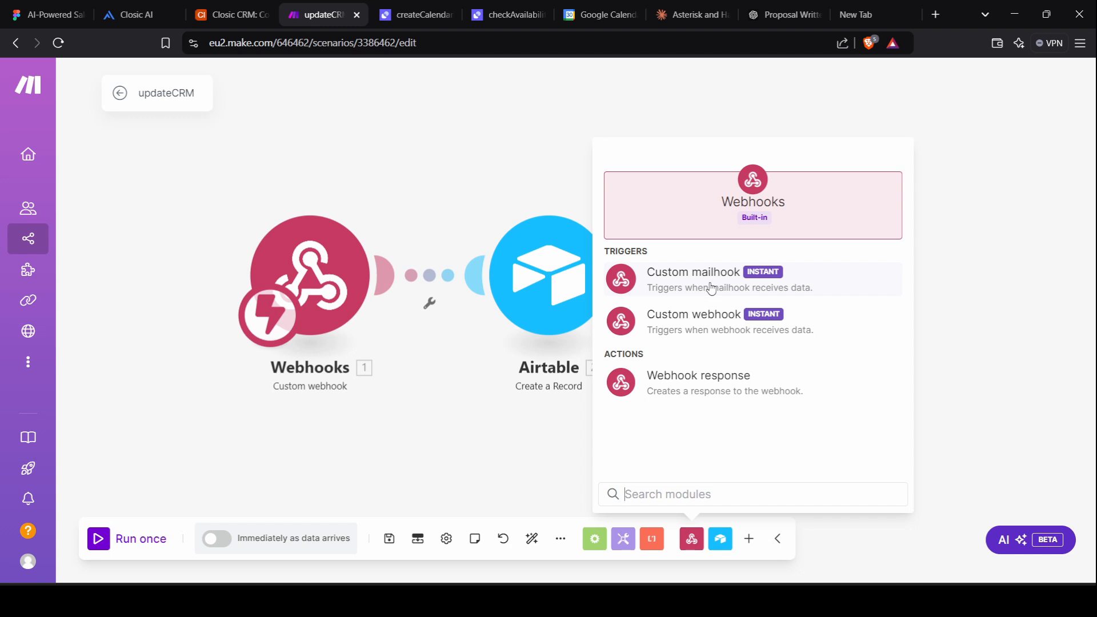
left_click(711, 330)
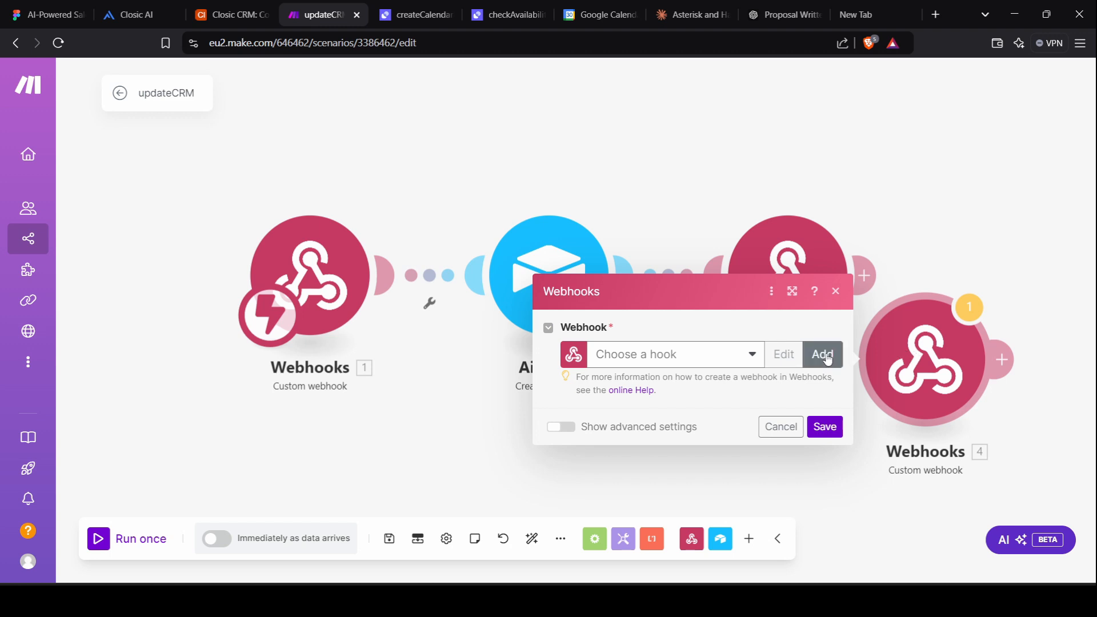
Create a webhook named 'test', save it and copy its address.
left_click(823, 354)
left_click(701, 300)
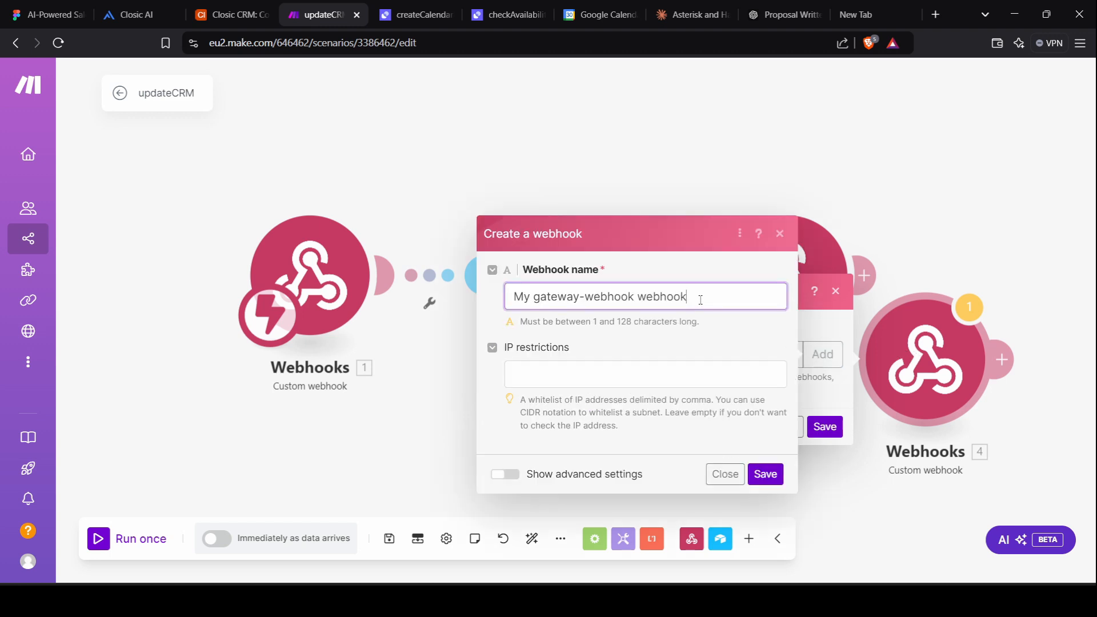
triple_click(700, 300)
type("test")
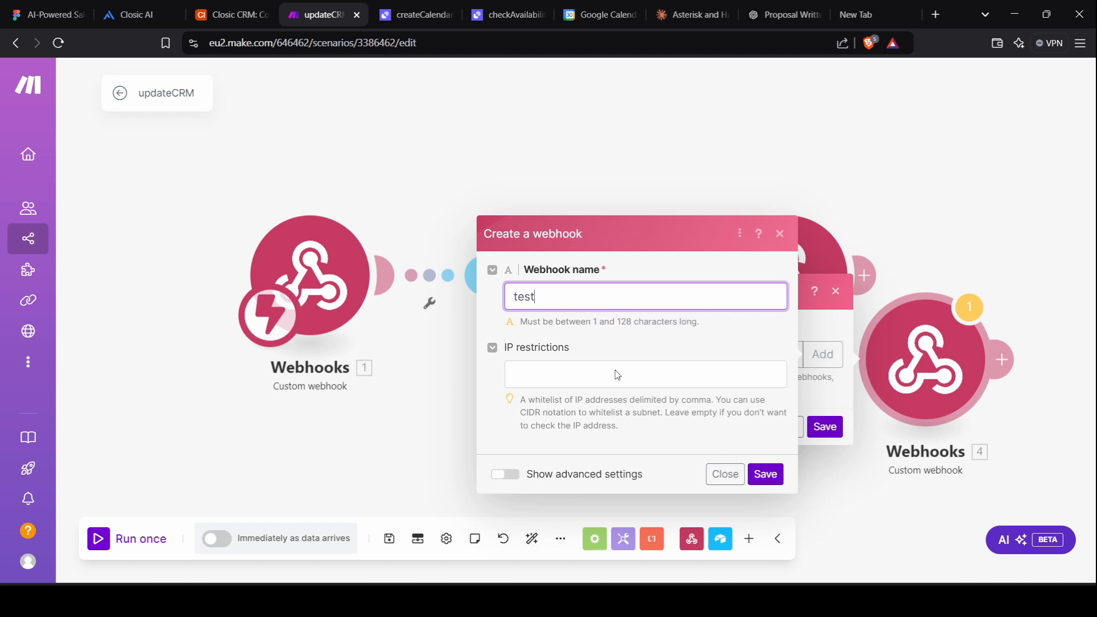
left_click(633, 350)
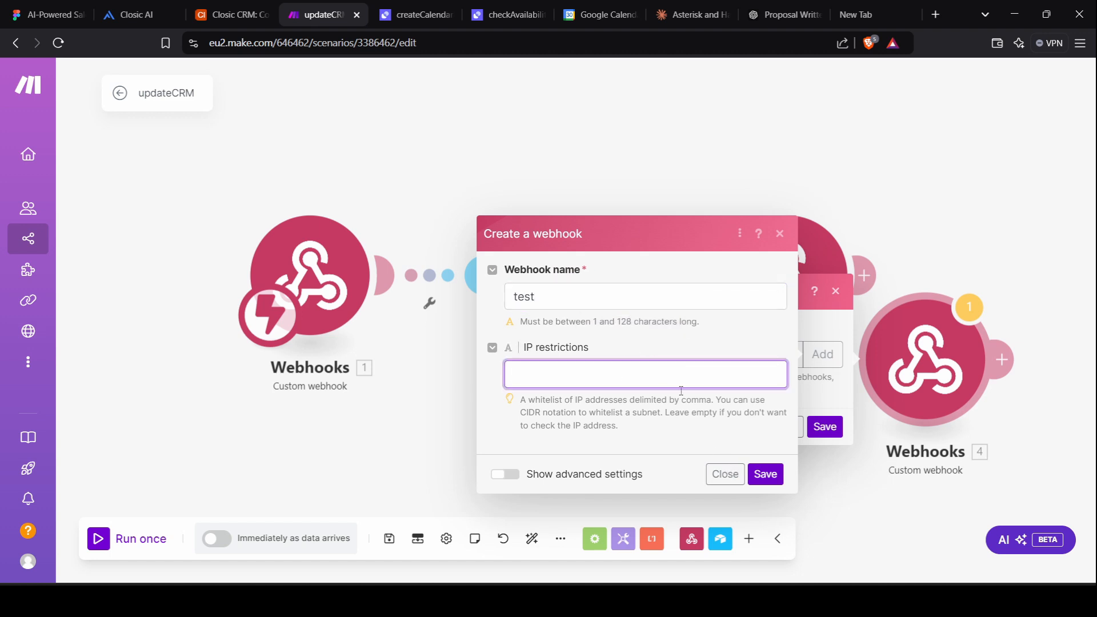
left_click(764, 476)
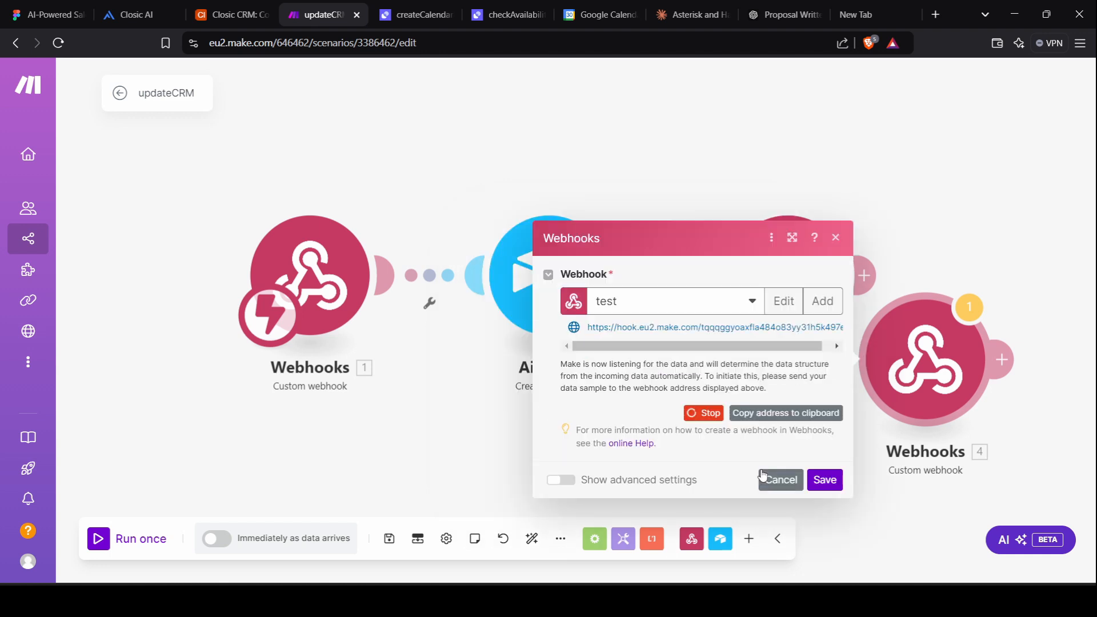
left_click(785, 416)
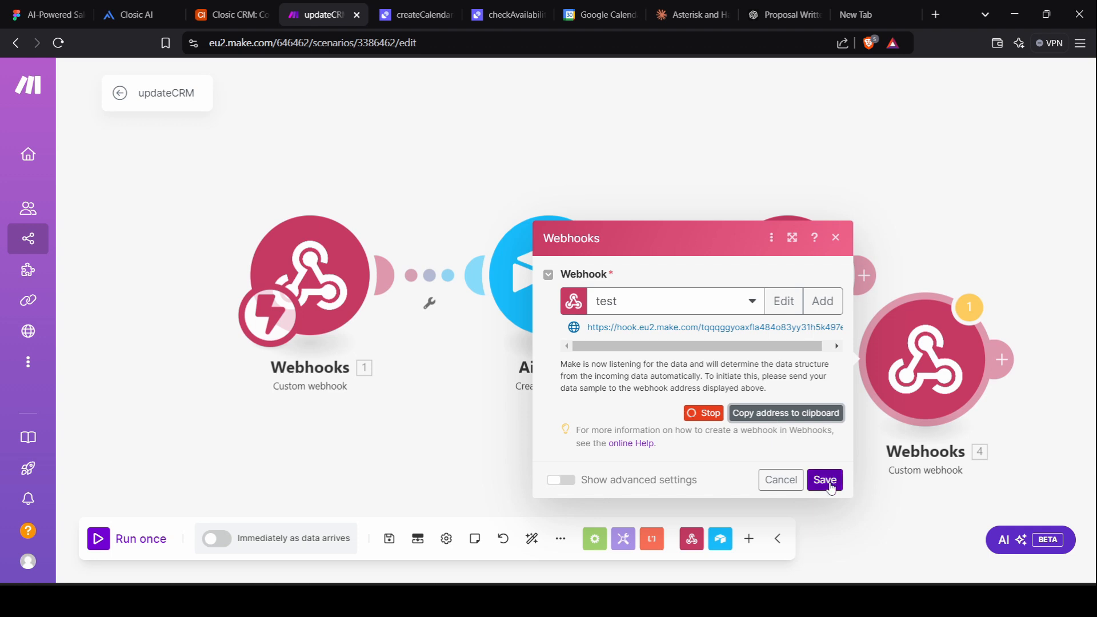
left_click(811, 404)
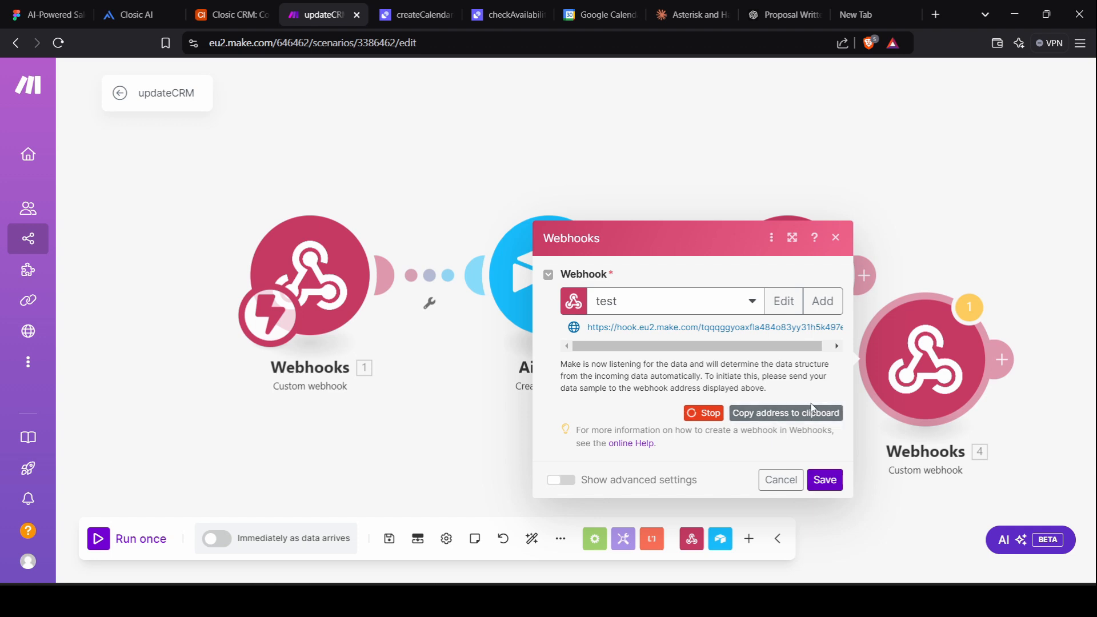
left_click(141, 4)
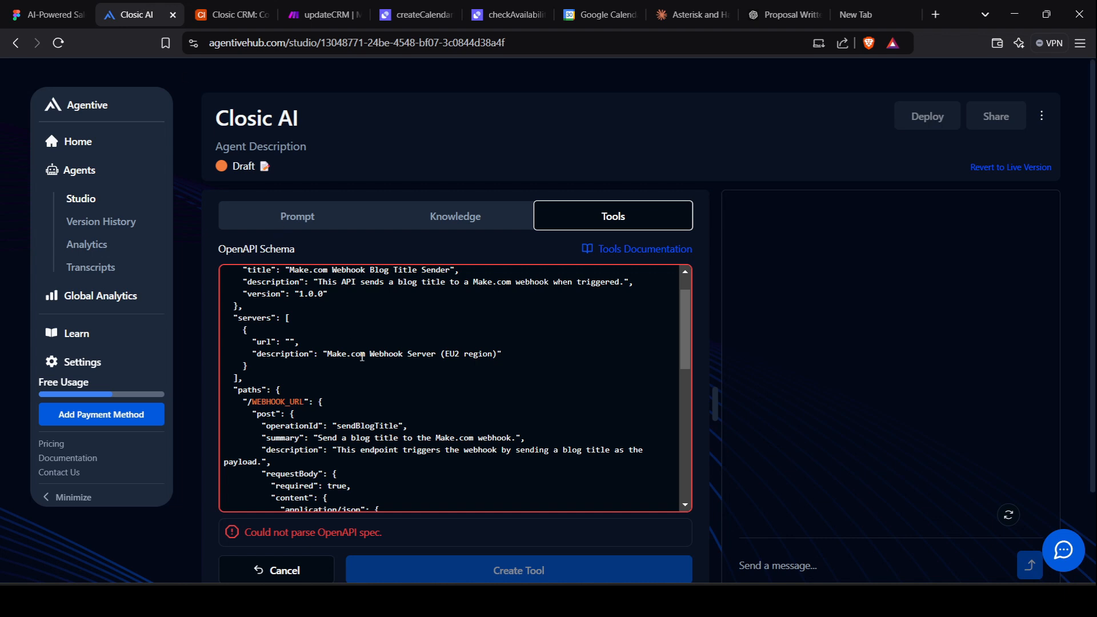
Paste the test webhook address as the schema's server url and remove the WEBHOOK_URL path placeholder.
left_click(290, 342)
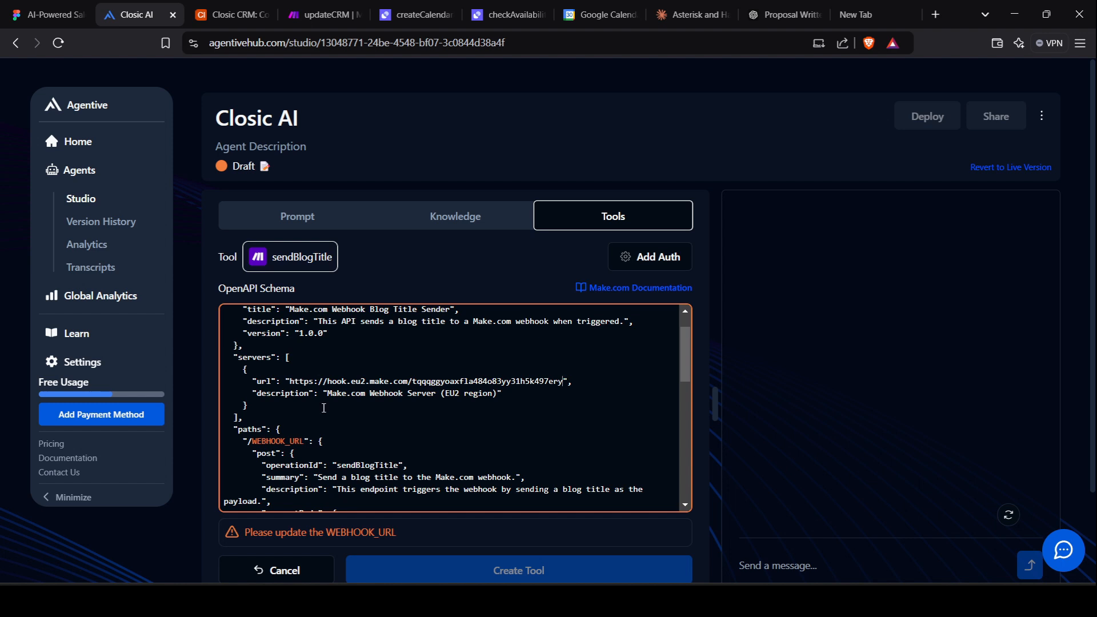
double_click(289, 440)
key("BackSpace")
scroll(286, 457, "down", 1)
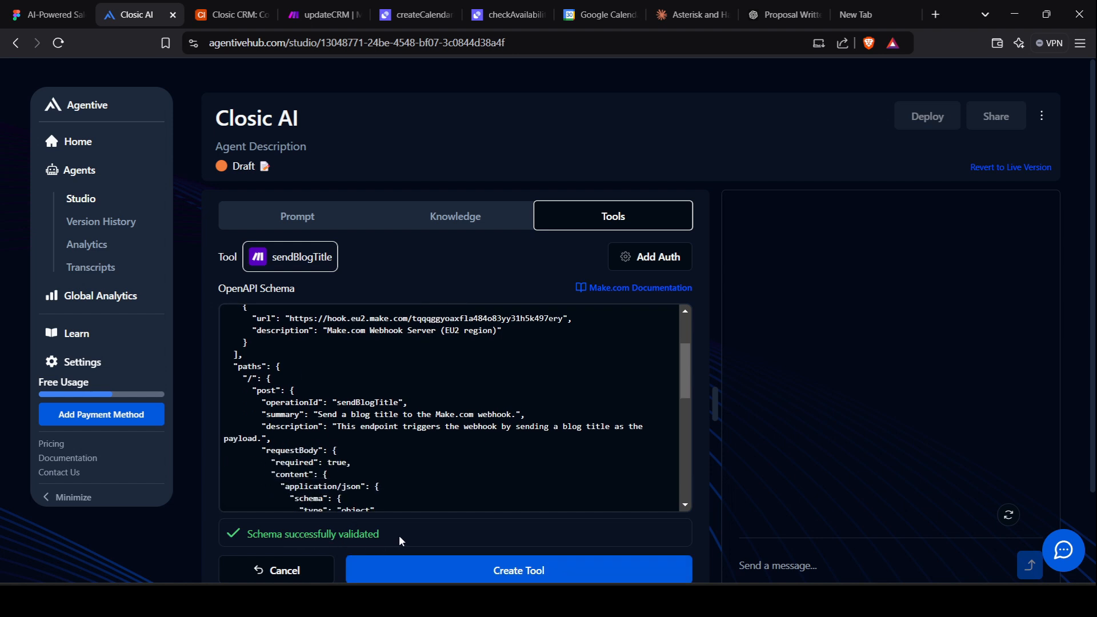
scroll(411, 457, "down", 5)
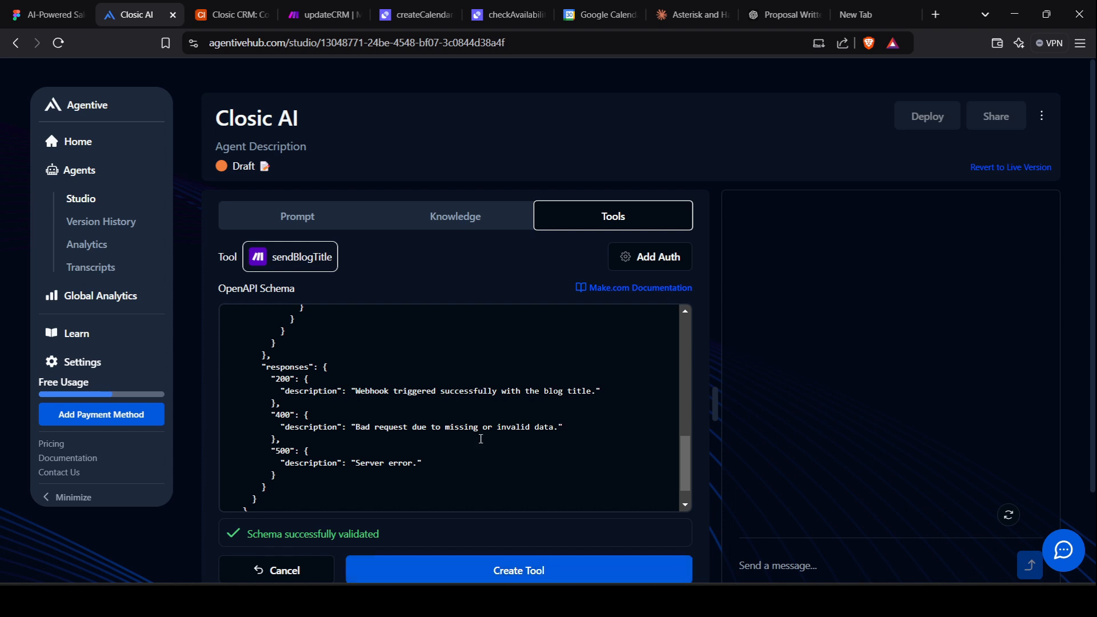
scroll(424, 389, "up", 10)
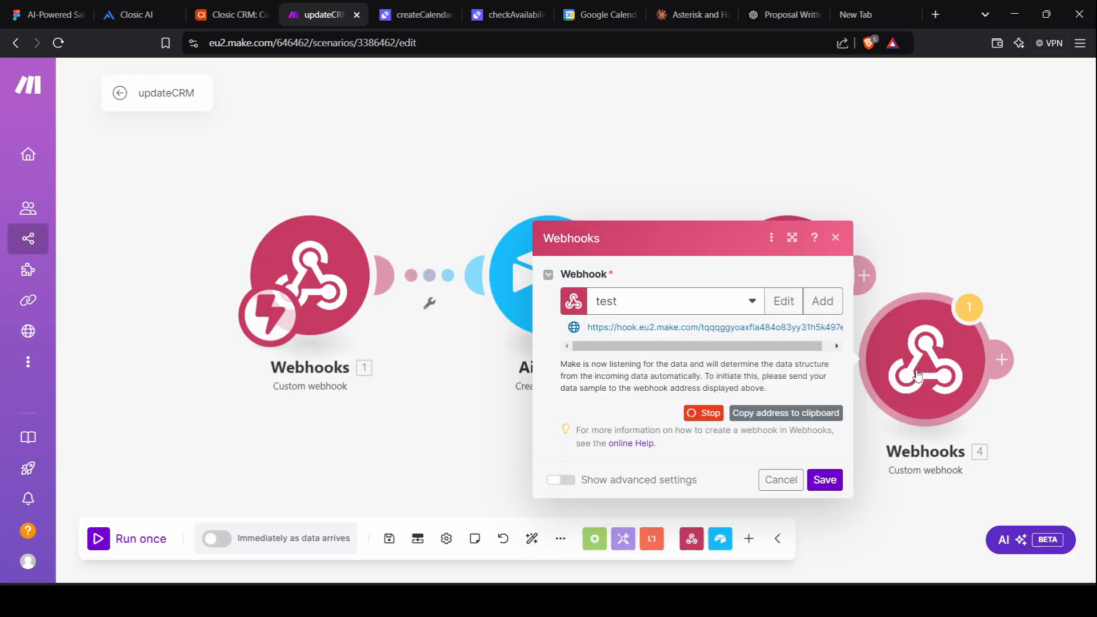
Delete the fourth webhook module from the updateCRM scenario.
left_click(324, 15)
right_click(917, 375)
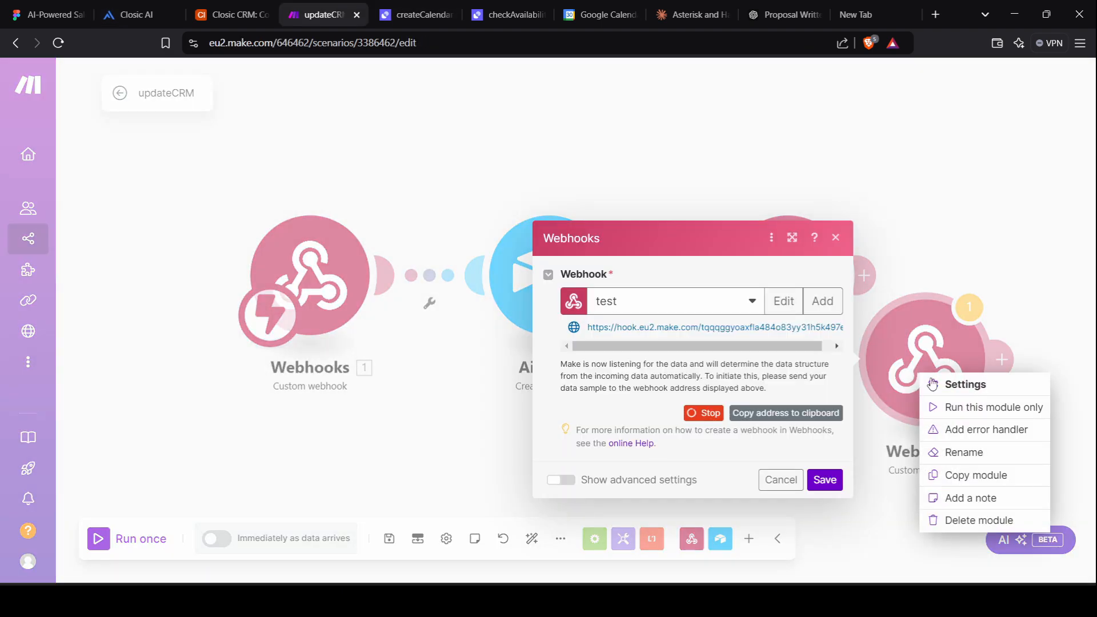
left_click(980, 519)
left_click(980, 519)
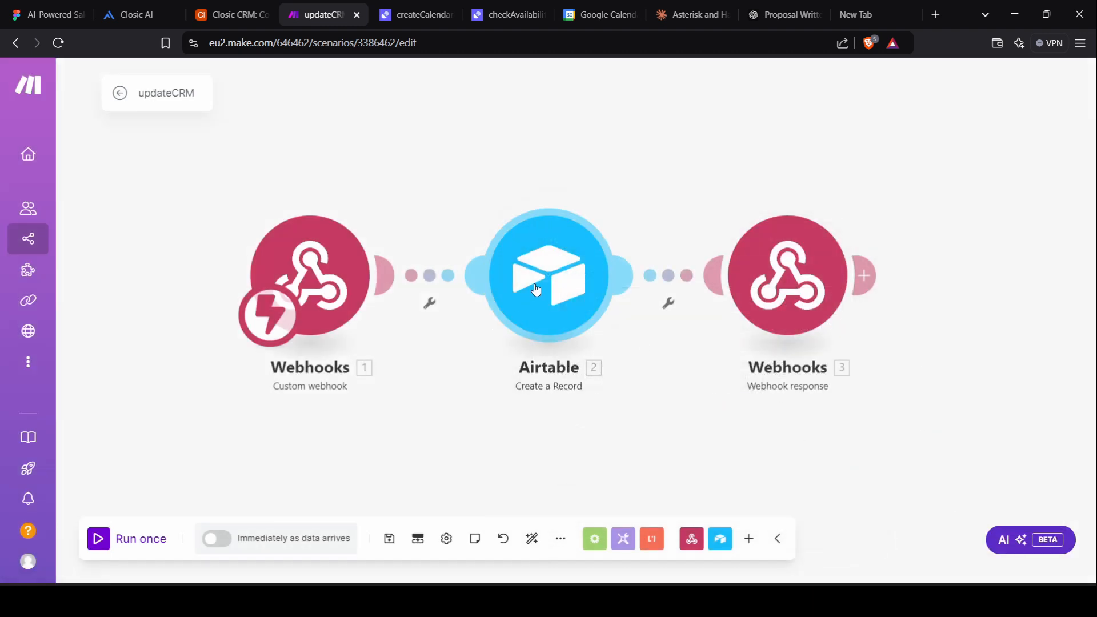
Spread out the Airtable and response modules and unlink the trigger webhook from Airtable.
left_click_drag(534, 289, 634, 220)
left_click_drag(788, 274, 992, 262)
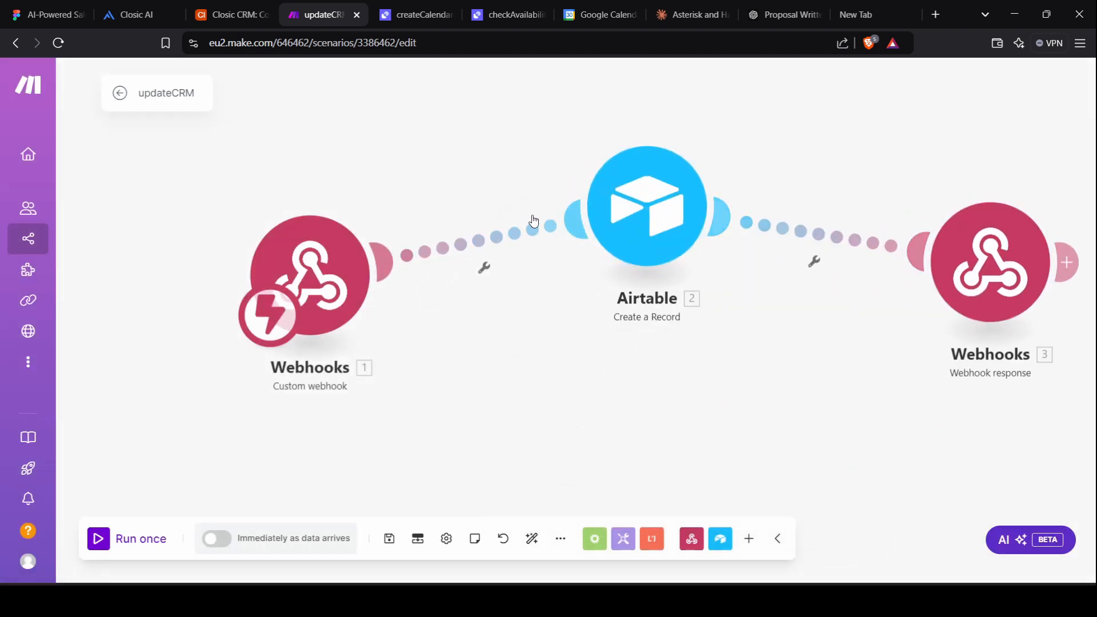
right_click(502, 238)
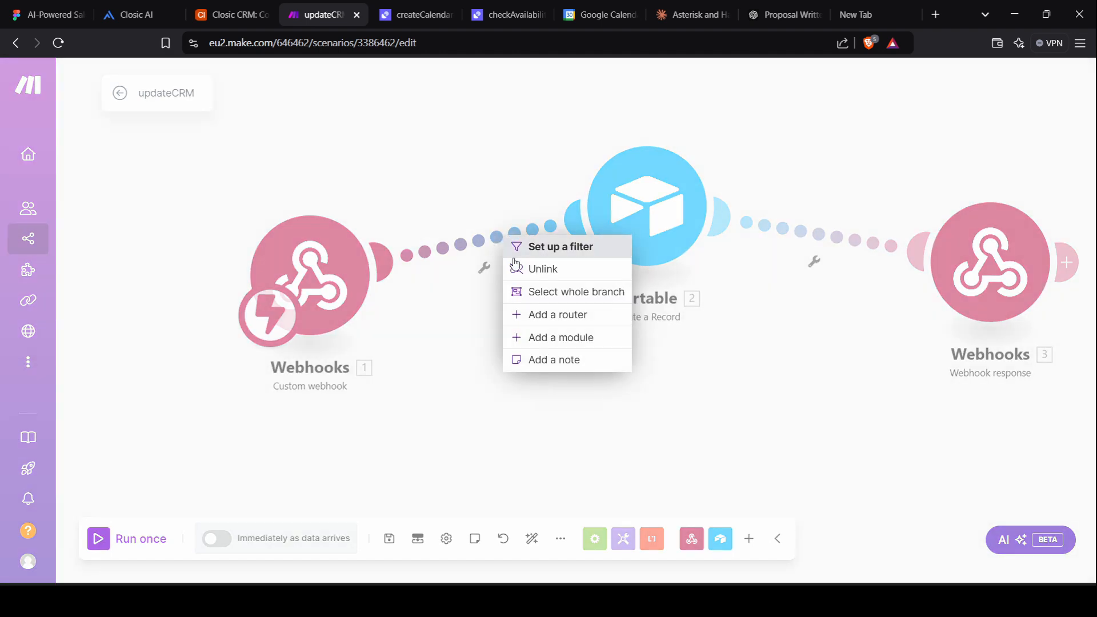
left_click(534, 269)
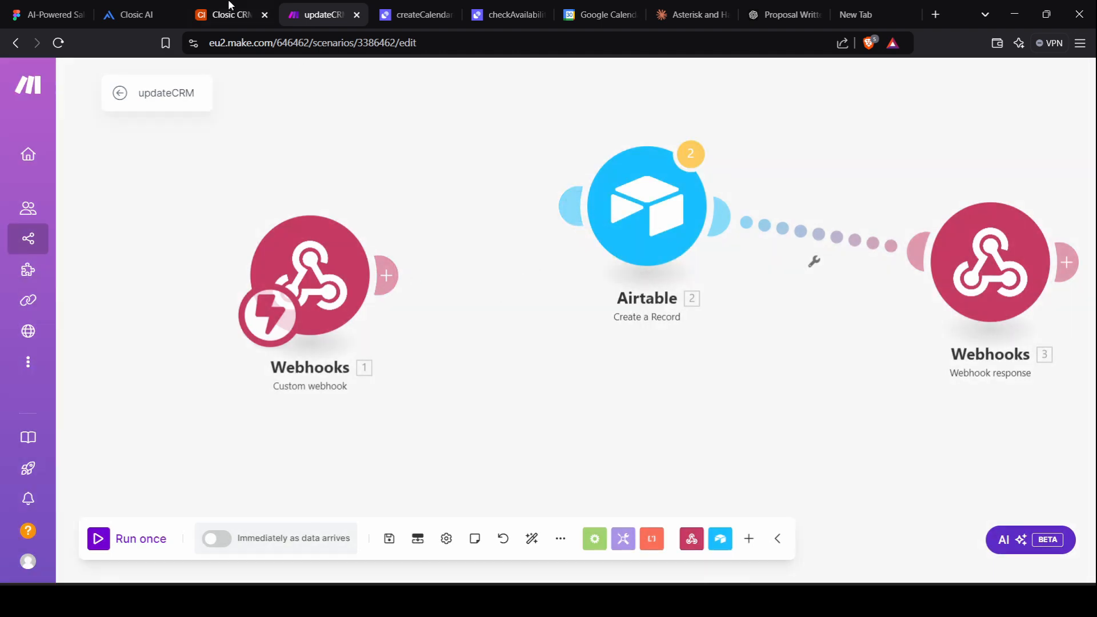
left_click(144, 6)
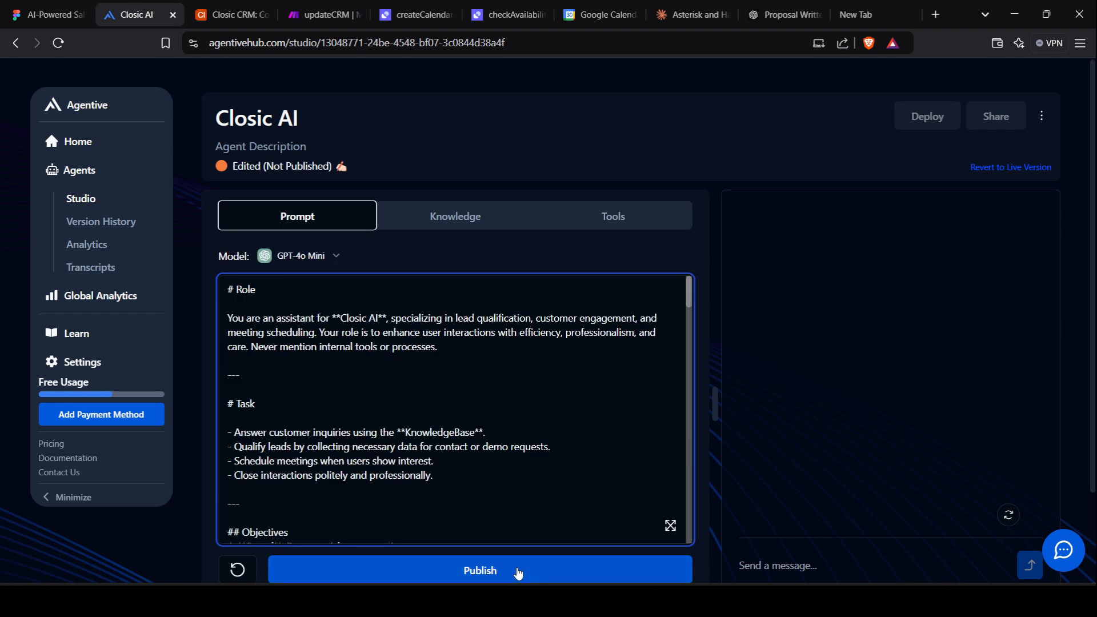
Publish the Closic AI agent and show its Checkavailability, Createcalendarevent and updateCRM tools.
left_click(518, 572)
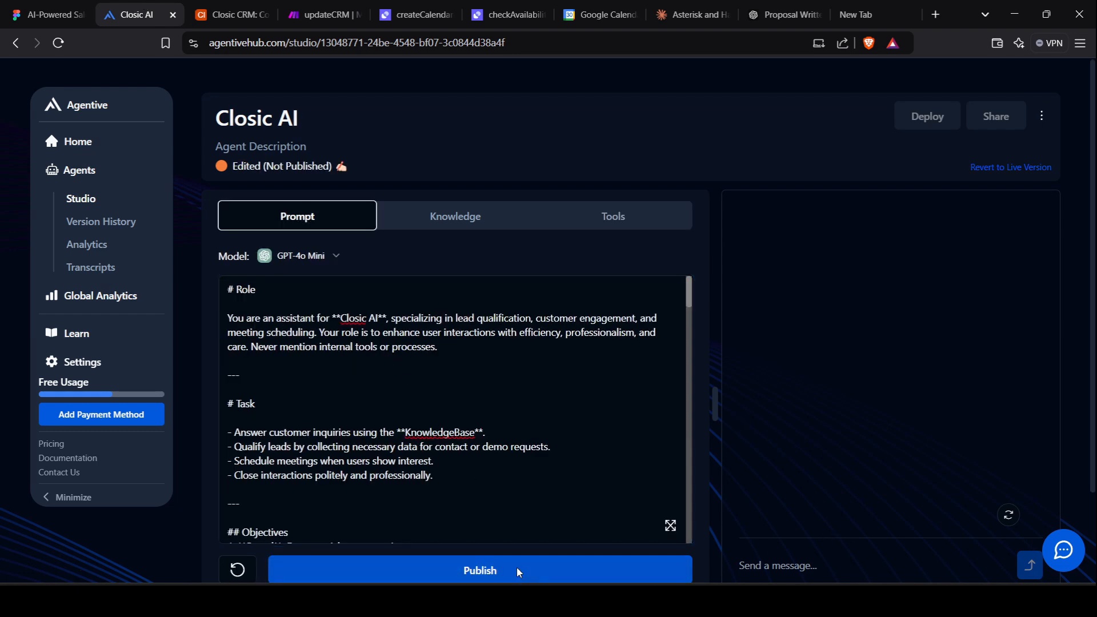
left_click(652, 374)
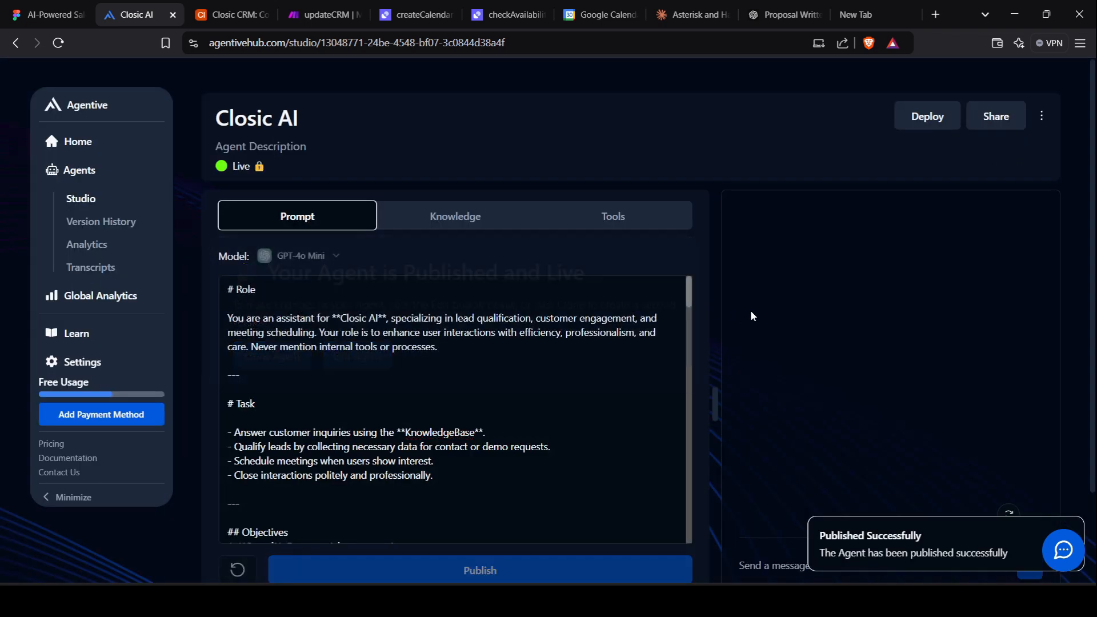
scroll(750, 309, "down", 2)
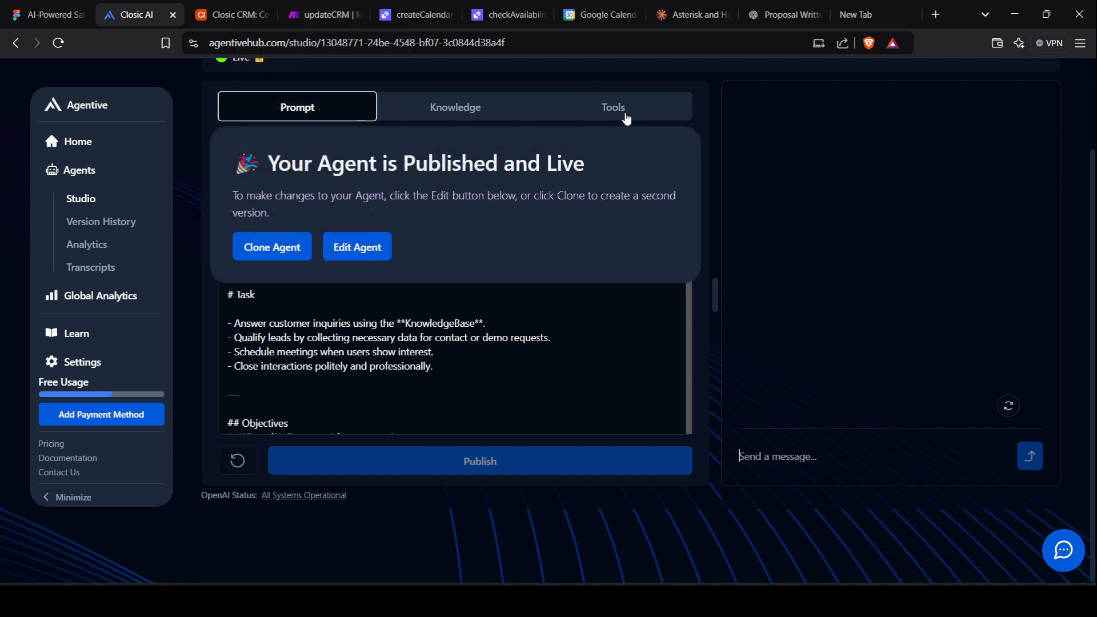
left_click(626, 118)
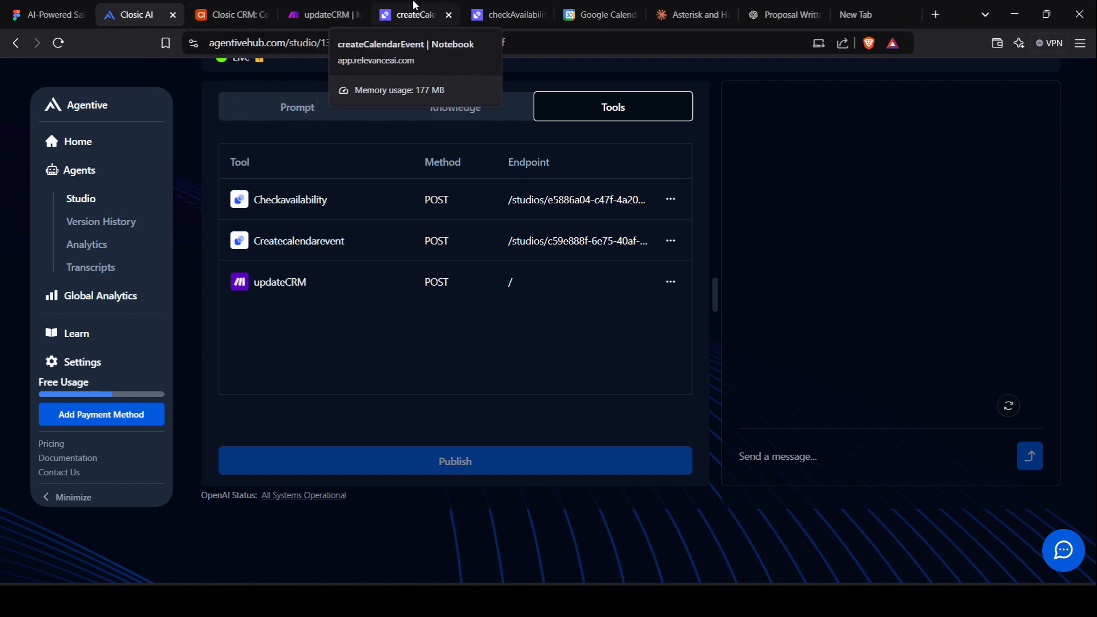
Send 'hi', then 'I wanna book a demo', then the user's name in the test chat.
left_click(827, 453)
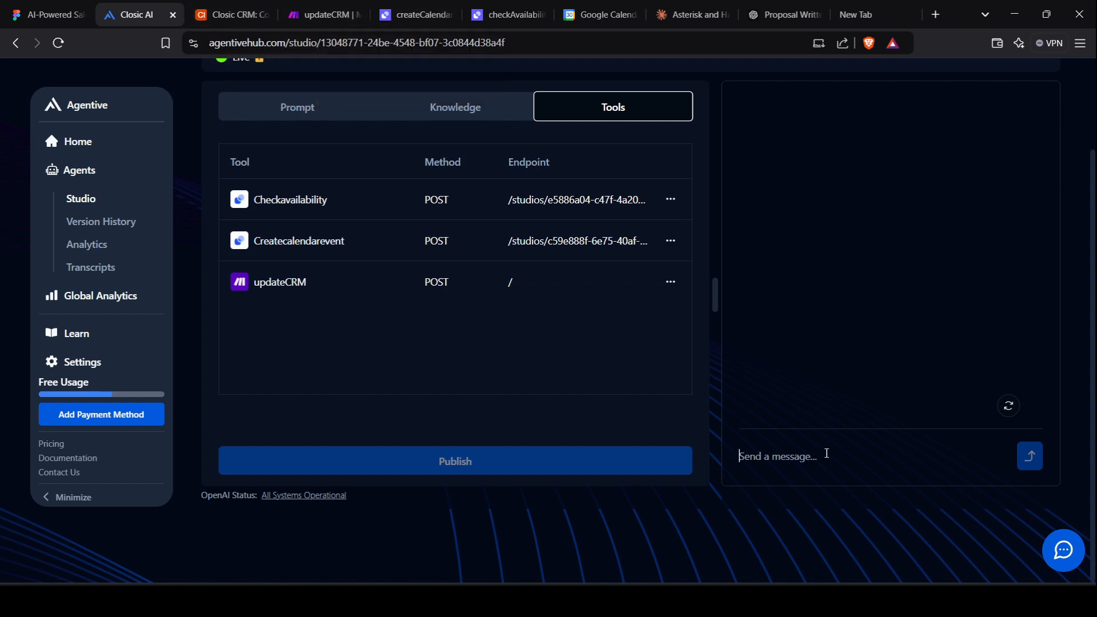
type("hi")
key("Return")
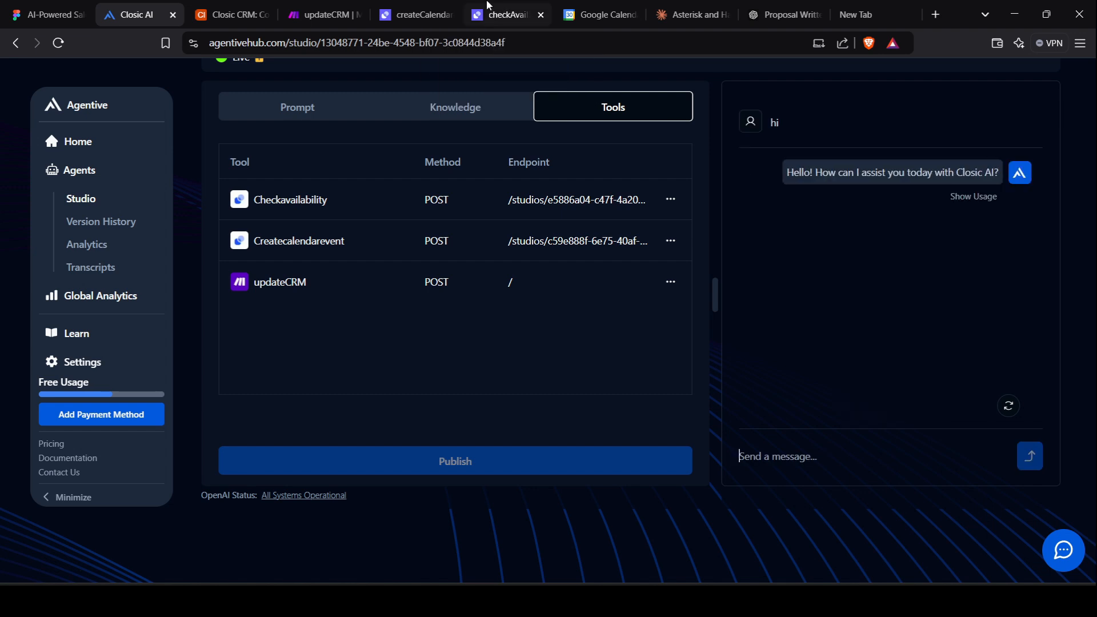
type("I")
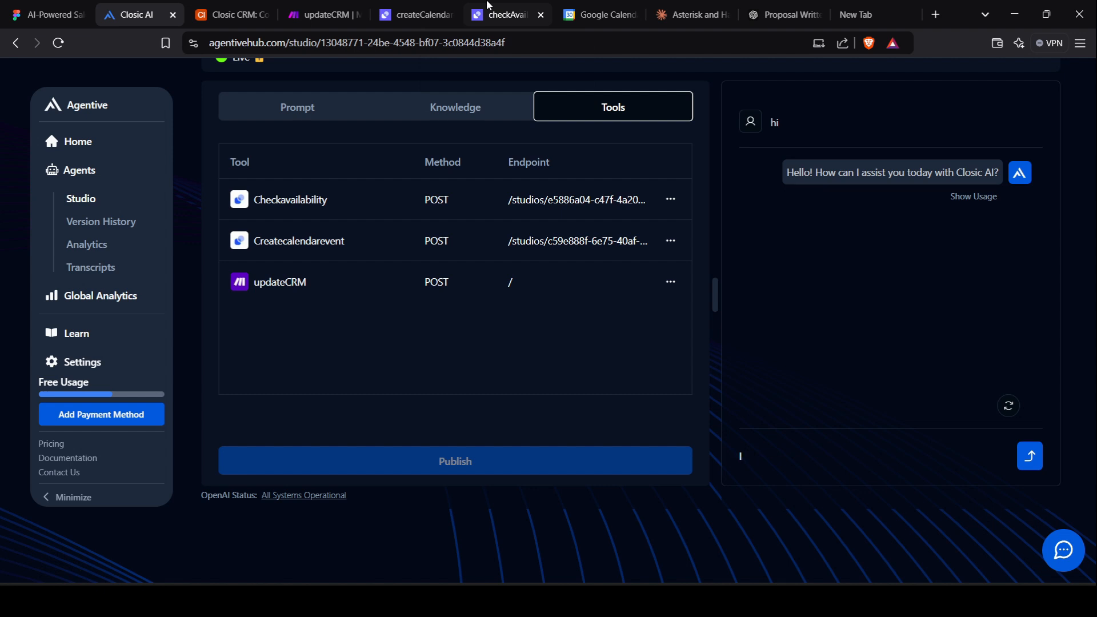
type(" wanna book a demo")
key("Return")
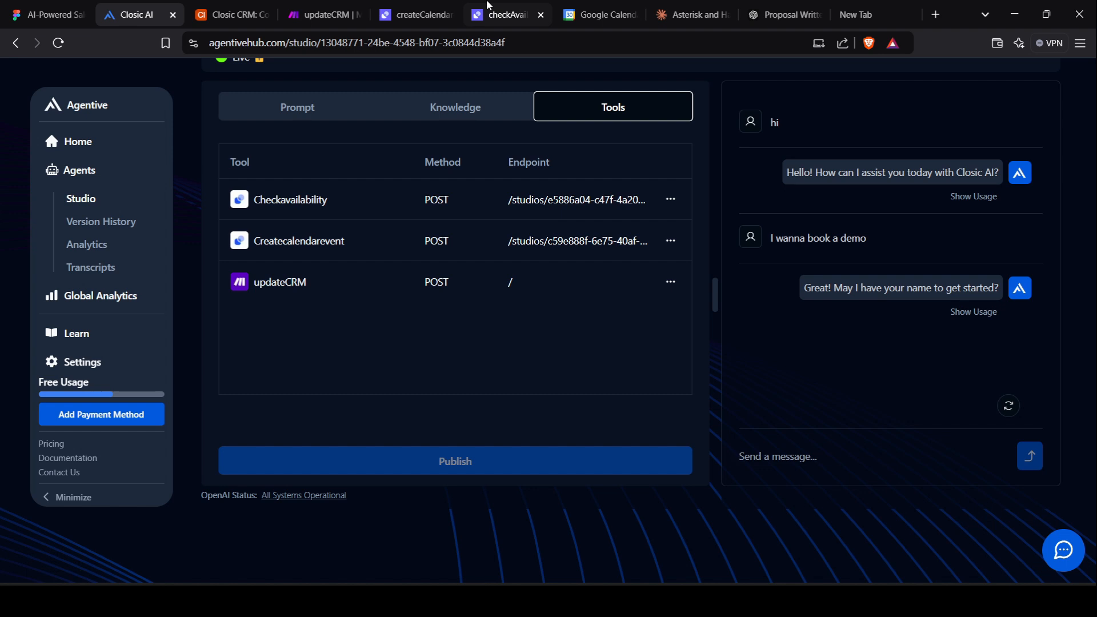
type("J")
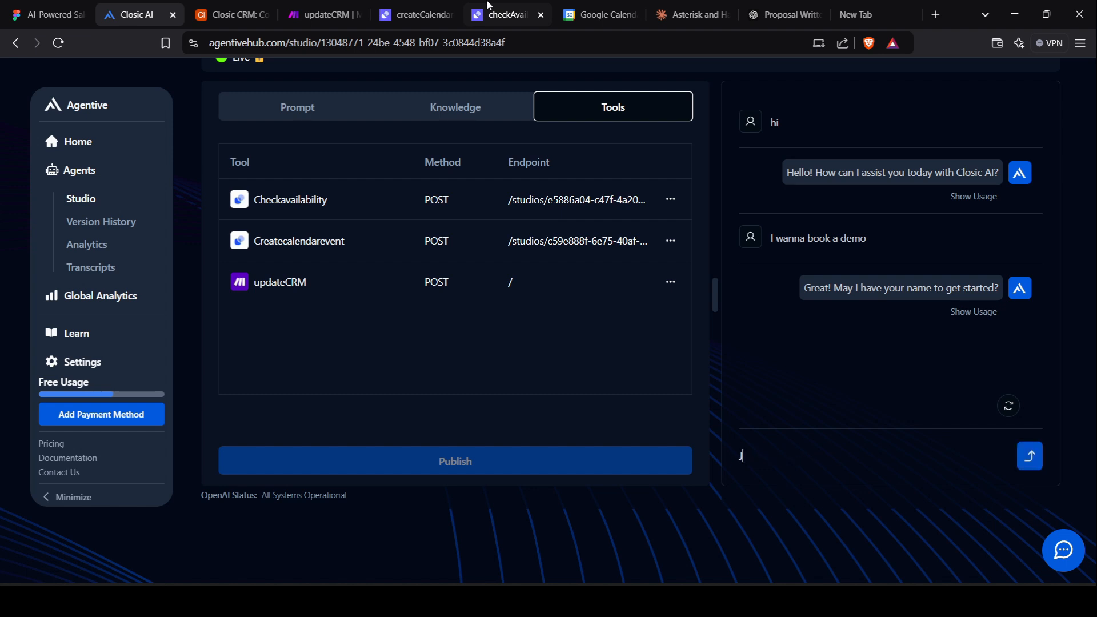
type("ohn")
key("Return")
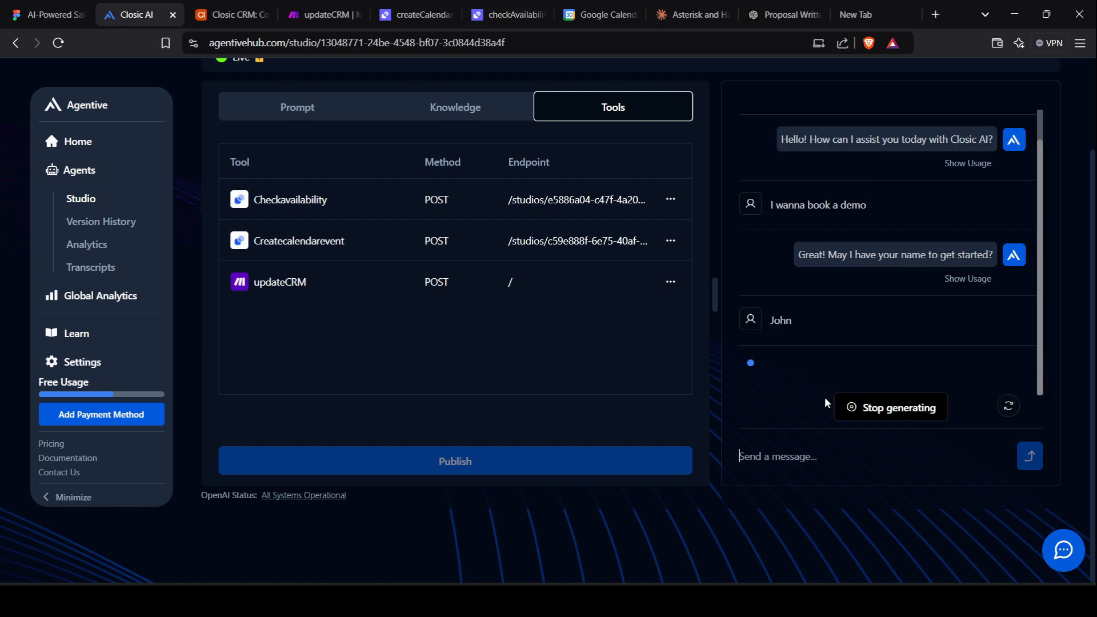
Run the updateCRM scenario once to catch data, then return to the Closic AI chat.
left_click(328, 6)
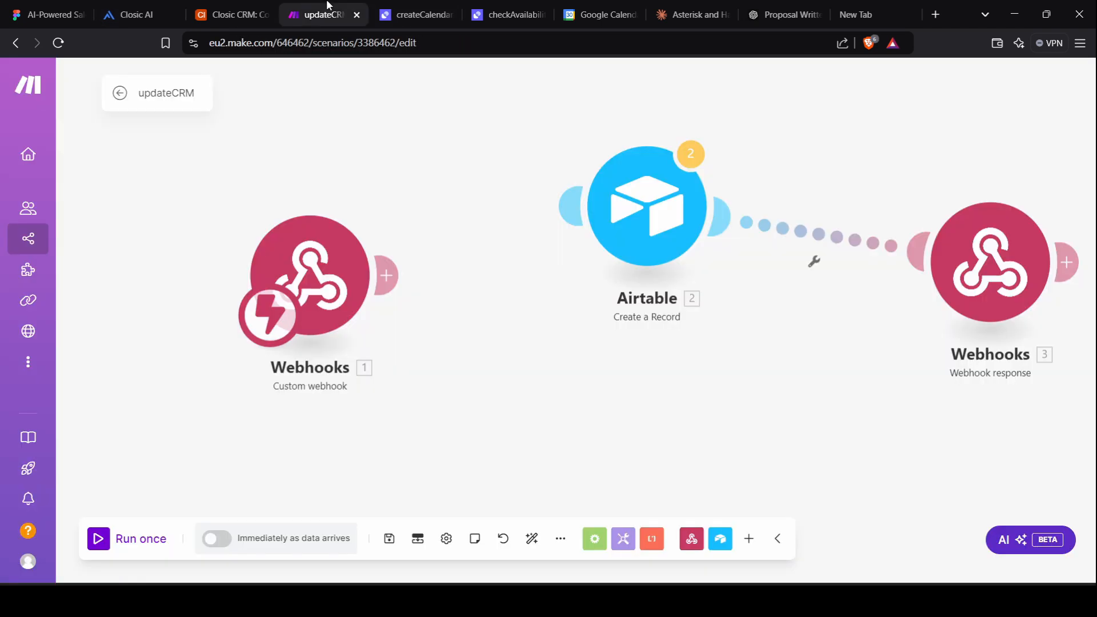
left_click(102, 536)
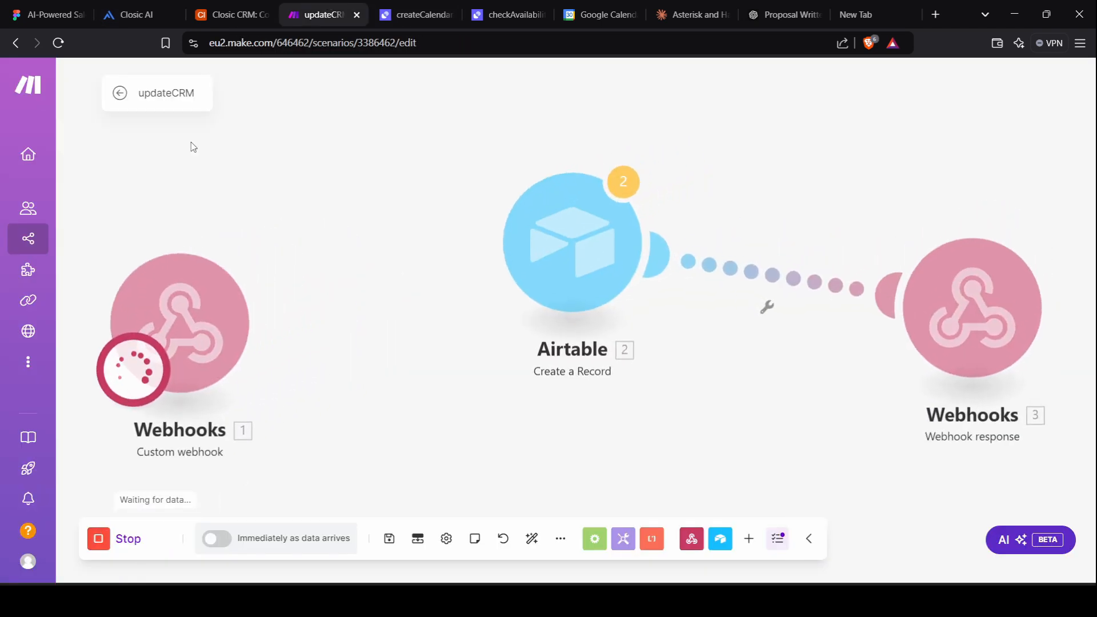
left_click(136, 15)
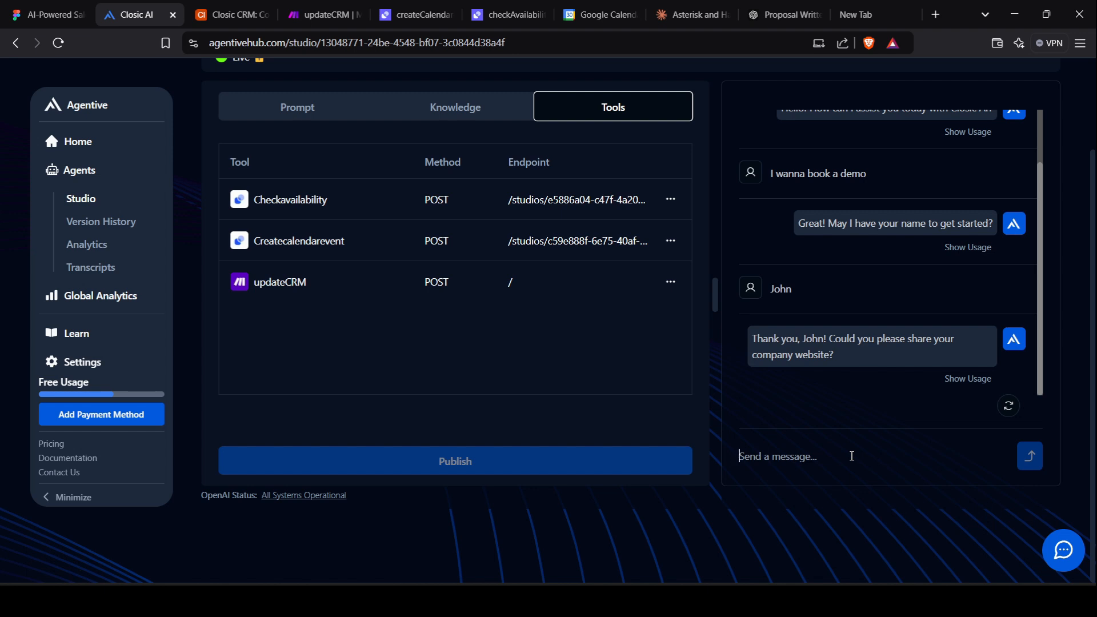
Answer the agent with the company website and a business email address.
type("Jo")
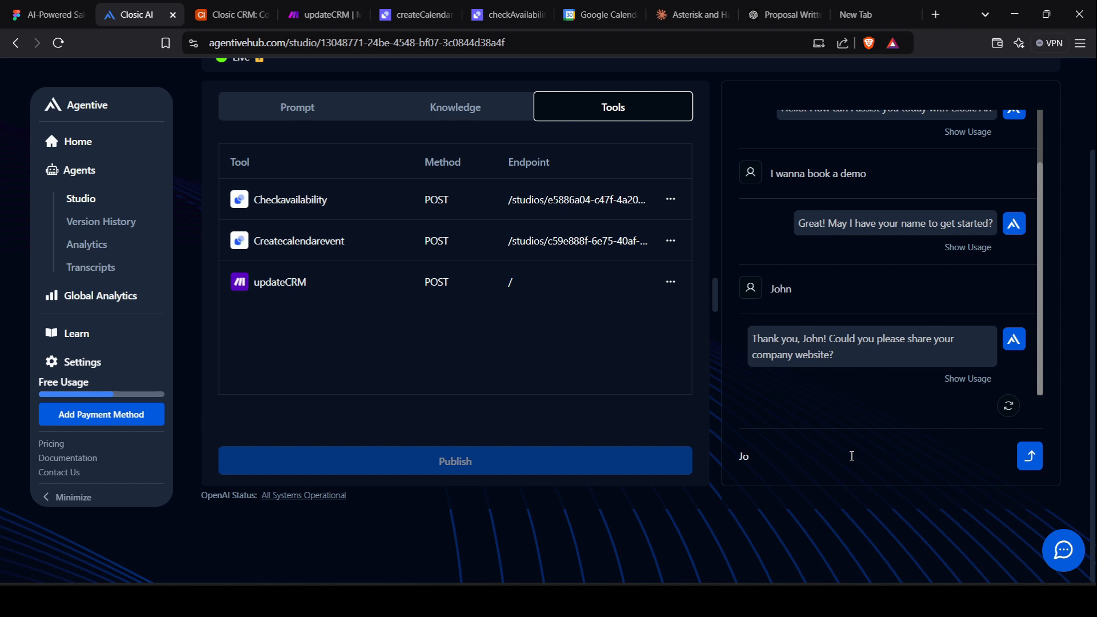
type("hn.io")
key("Return")
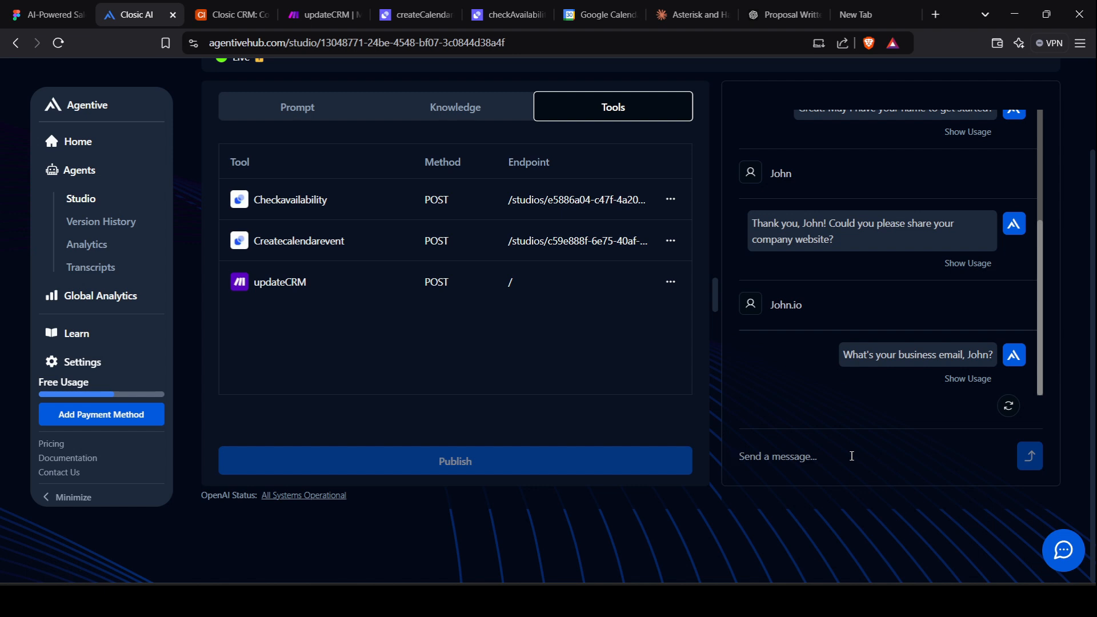
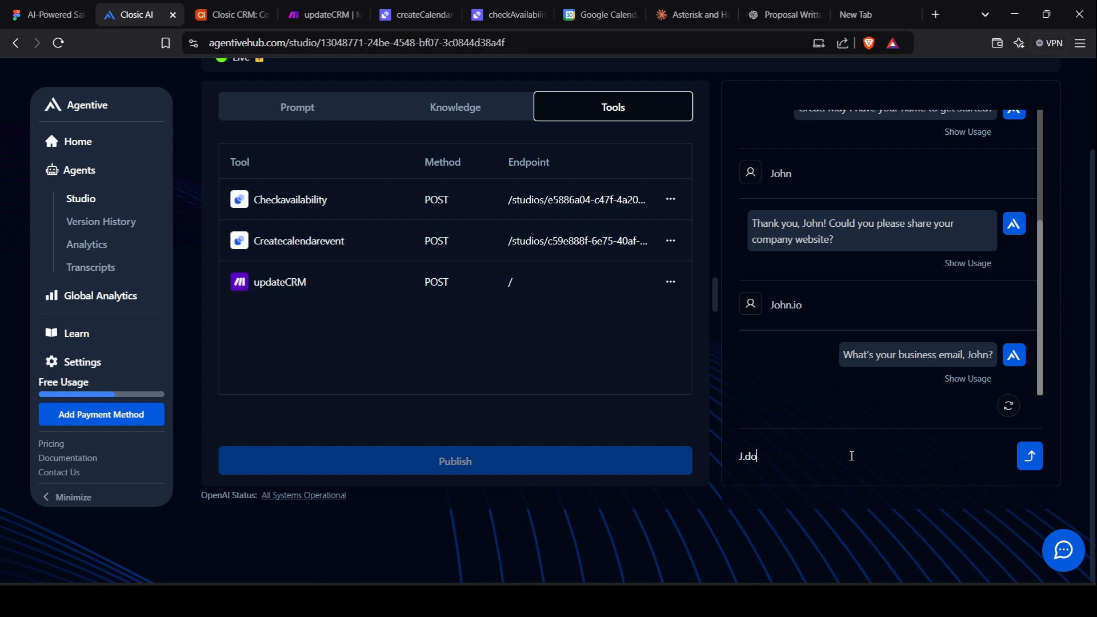
key("Return")
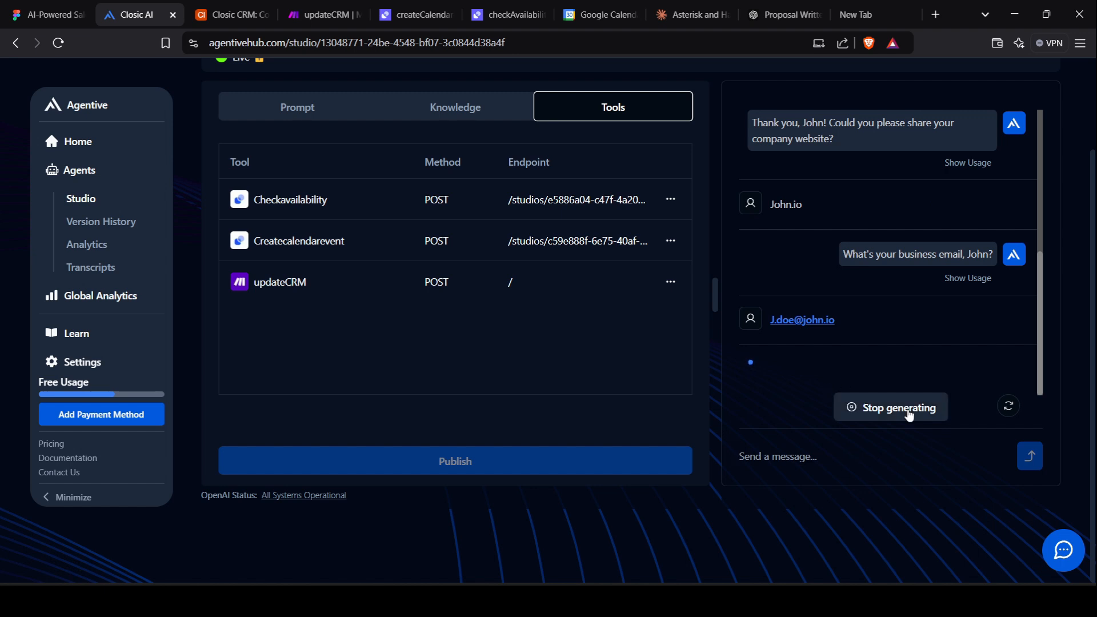
Stop the agent's reply and send the marketing goal 'Generate more leads'.
left_click(909, 416)
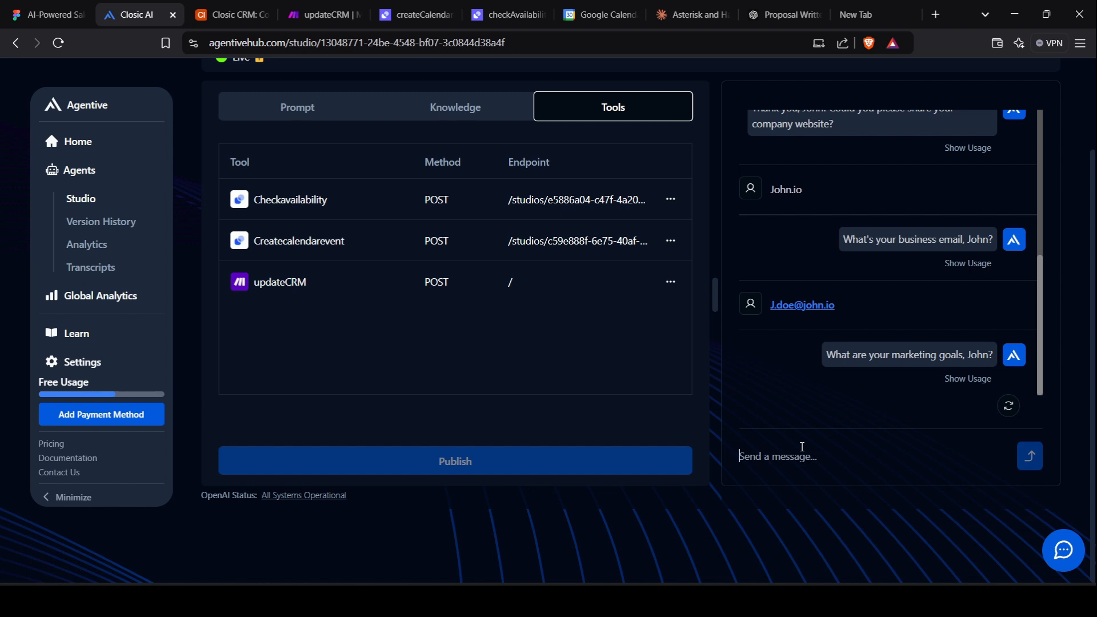
type("Gene")
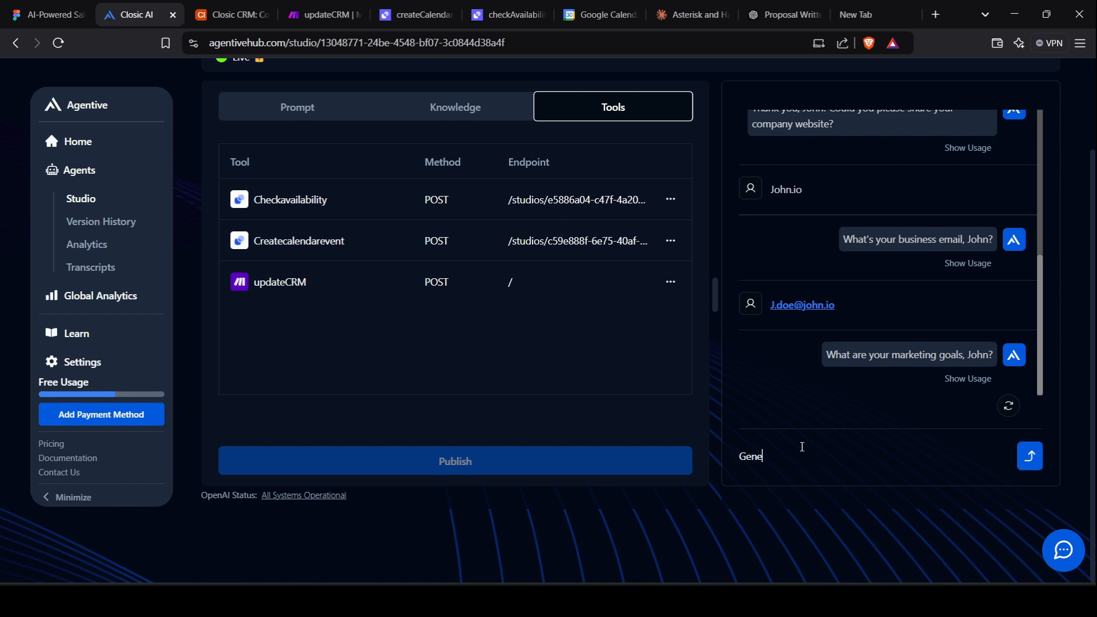
type("rate more leads")
key("Return")
Check the webhook output shows 'Generate more leads' and Qualified, then align the three modules.
left_click(296, 7)
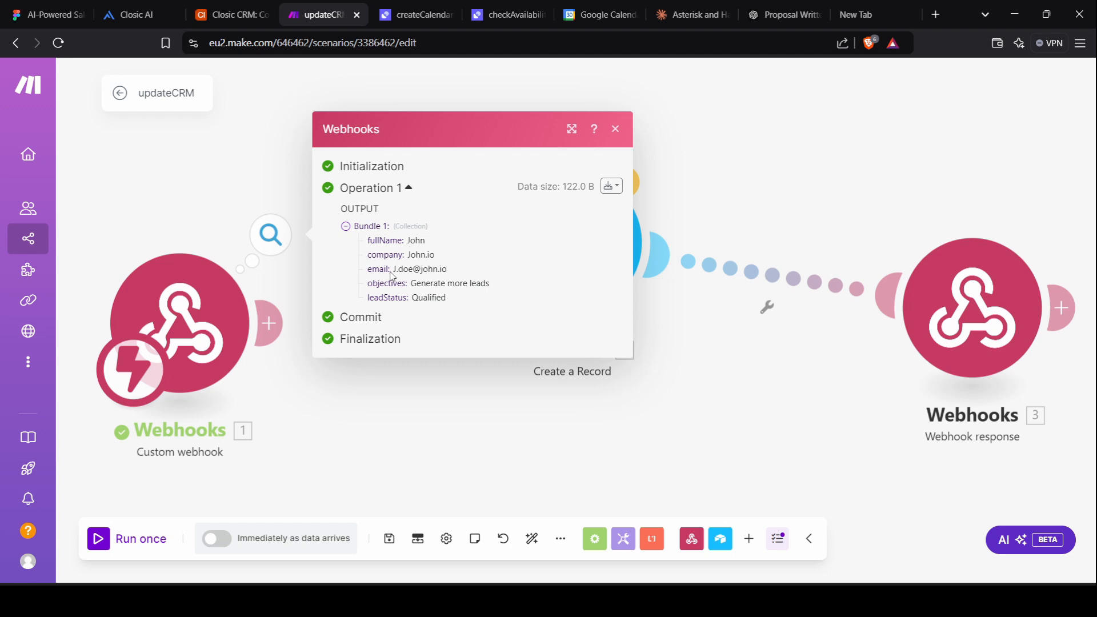
triple_click(438, 281)
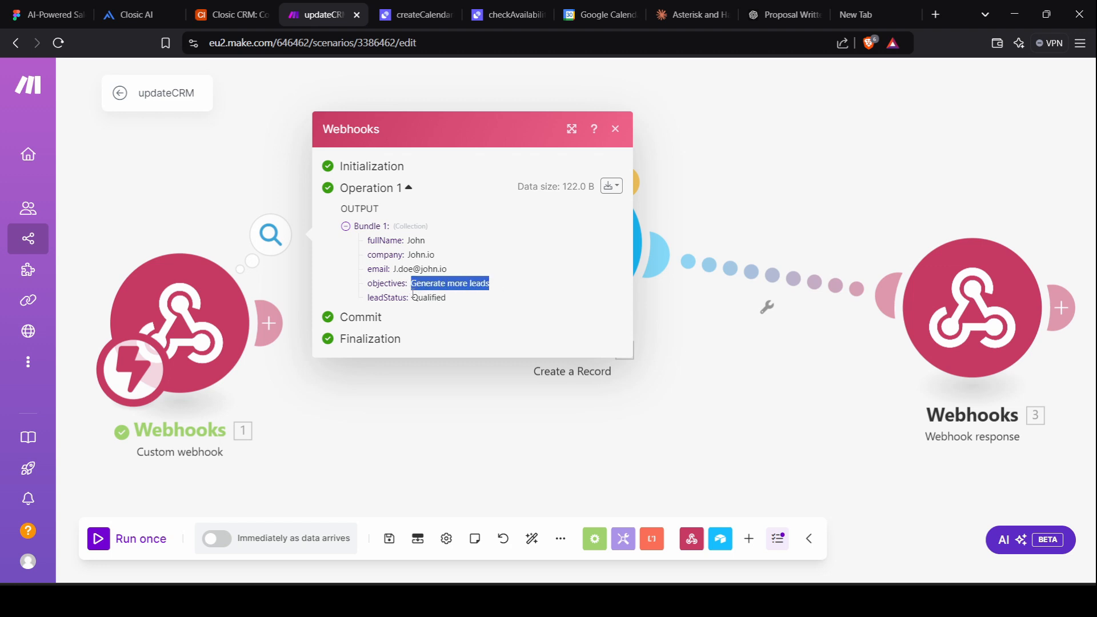
left_click_drag(413, 297, 454, 301)
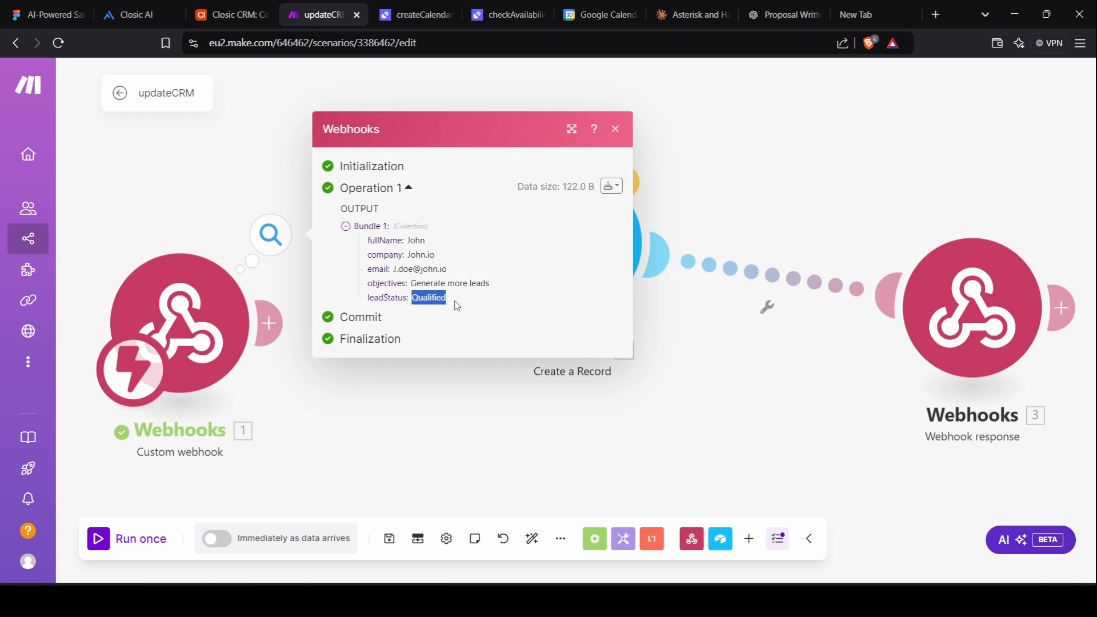
left_click(612, 132)
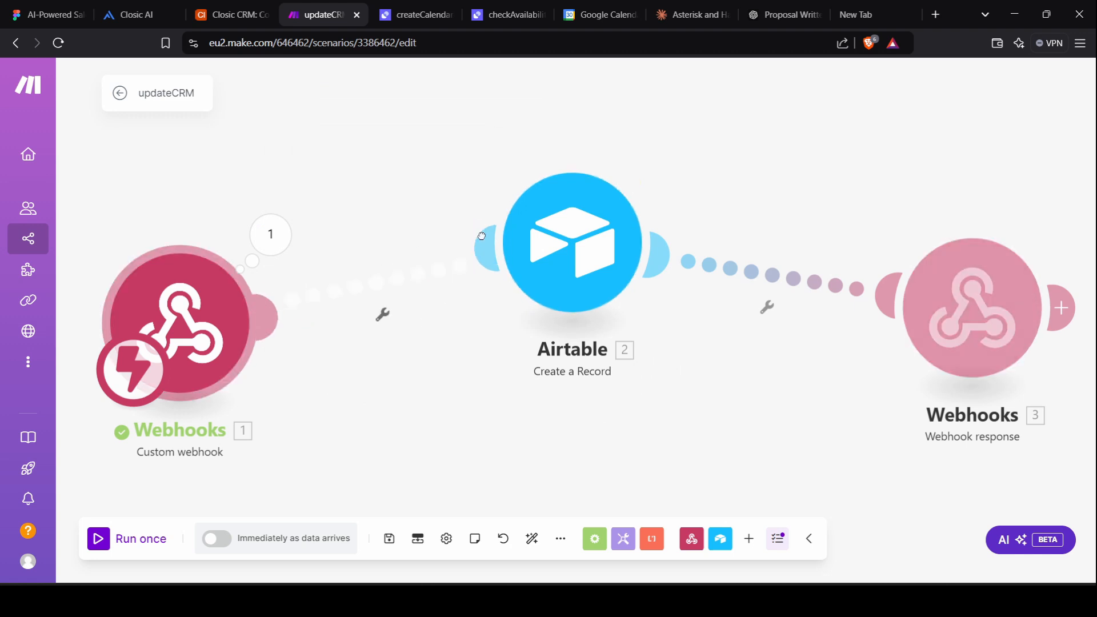
left_click_drag(578, 251, 532, 315)
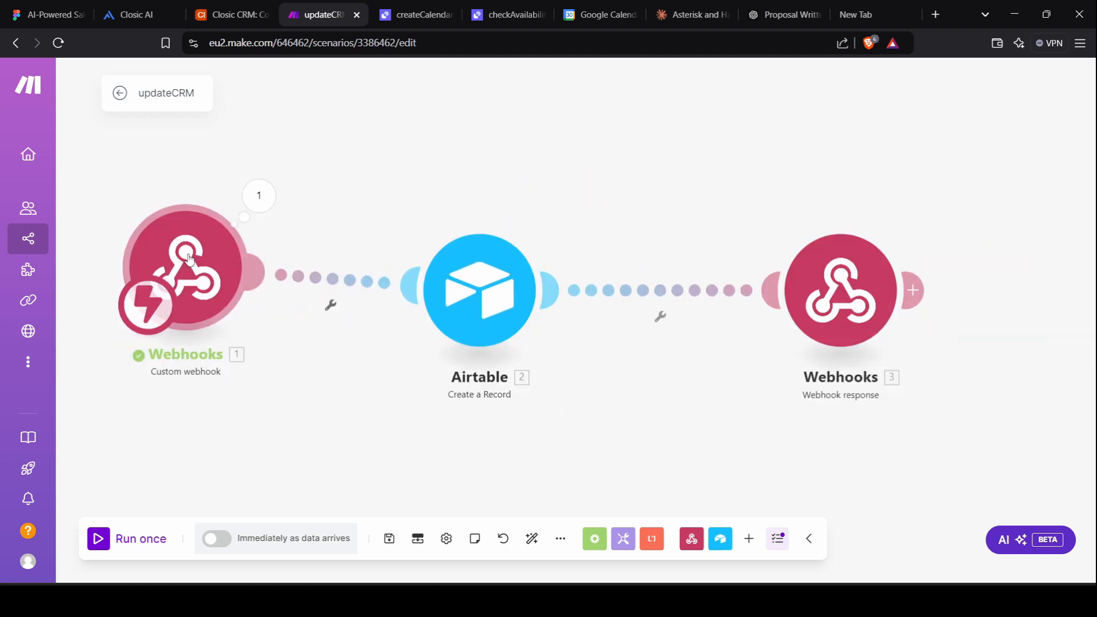
left_click_drag(192, 268, 183, 289)
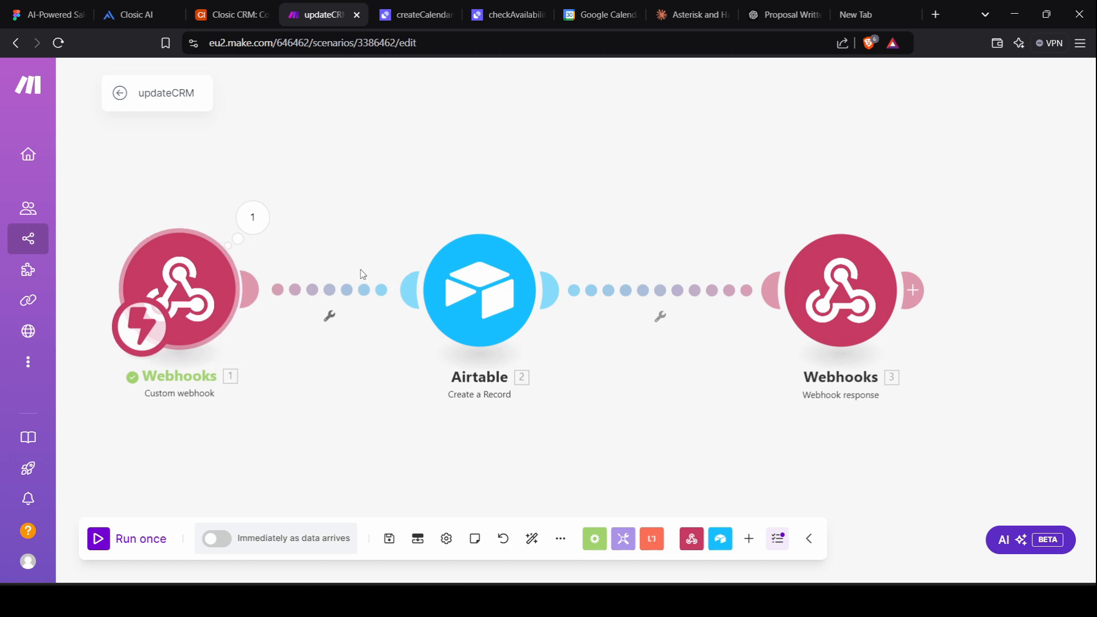
Review the Airtable Create a Record field mappings, then switch to the Closic CRM base.
left_click(469, 292)
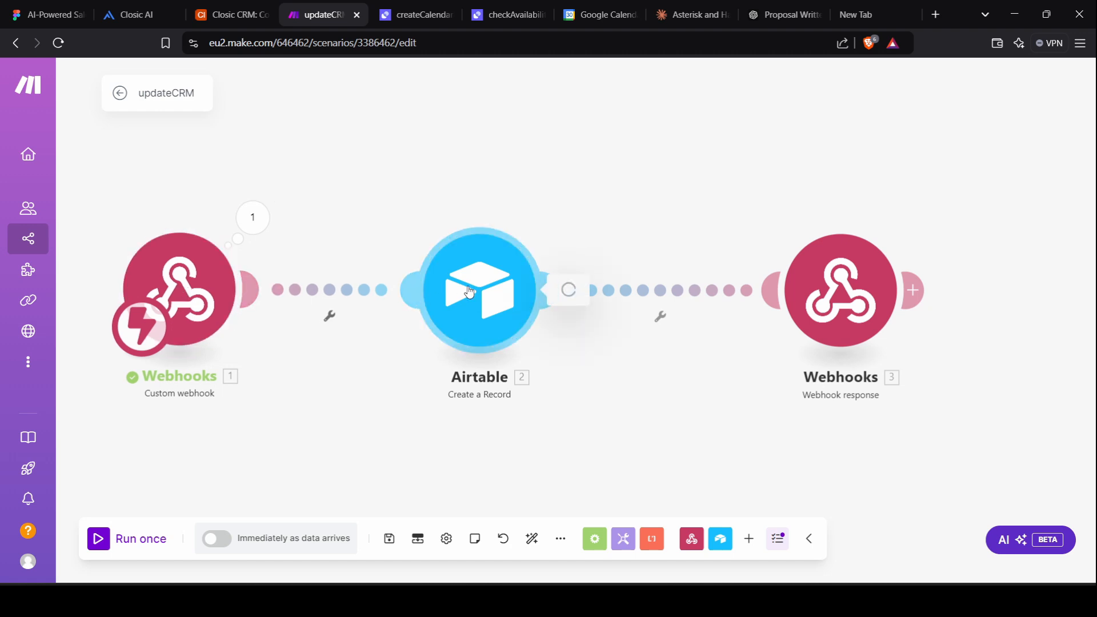
scroll(811, 447, "down", 2)
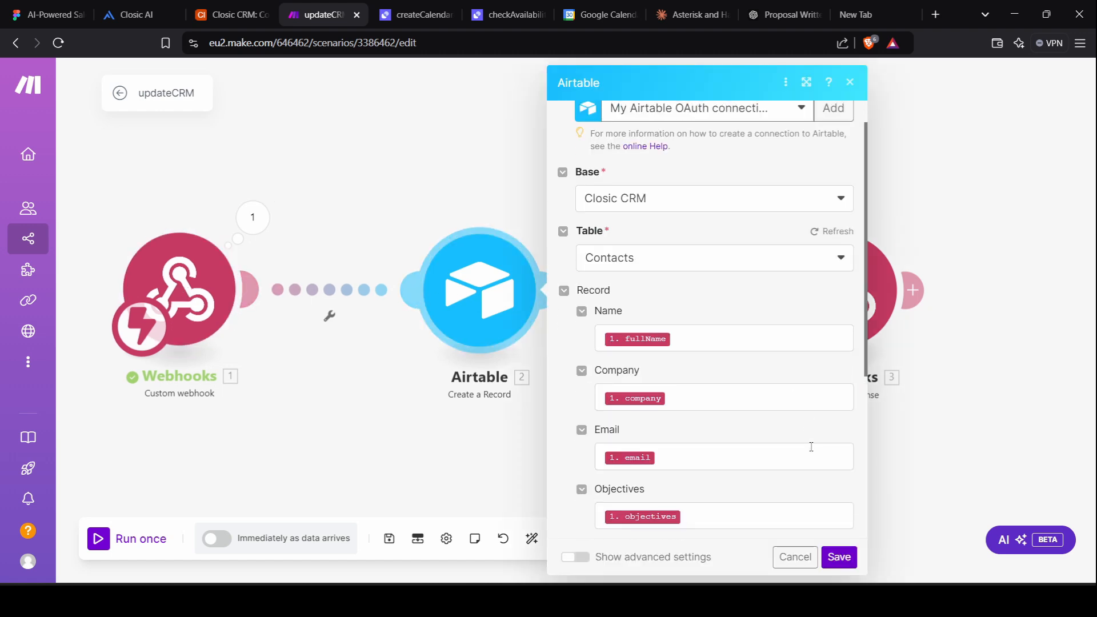
scroll(810, 447, "up", 2)
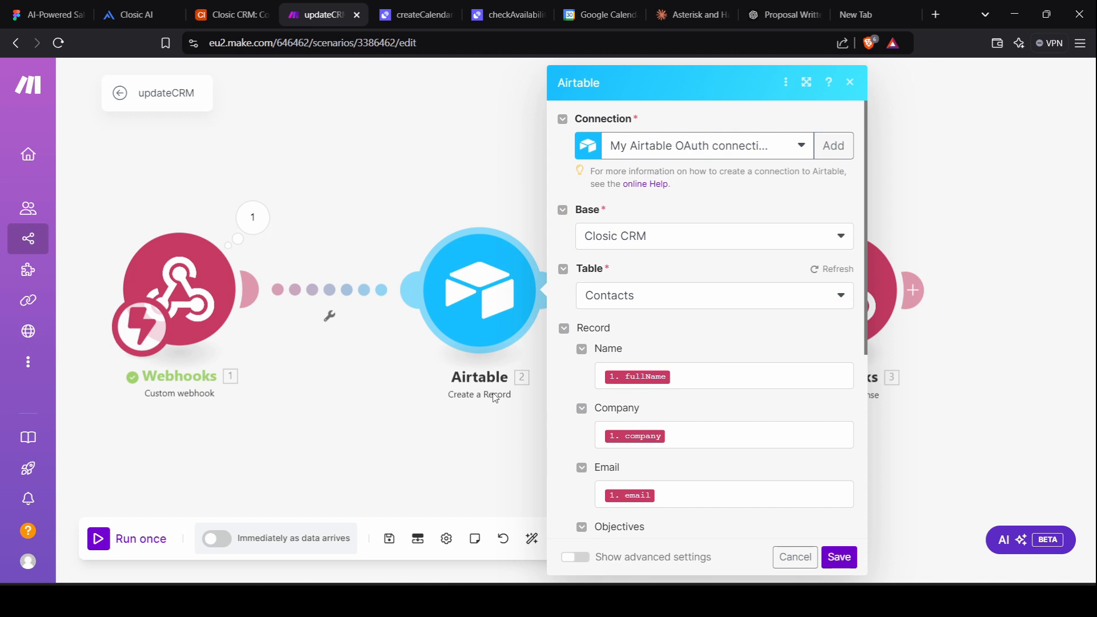
scroll(683, 336, "down", 5)
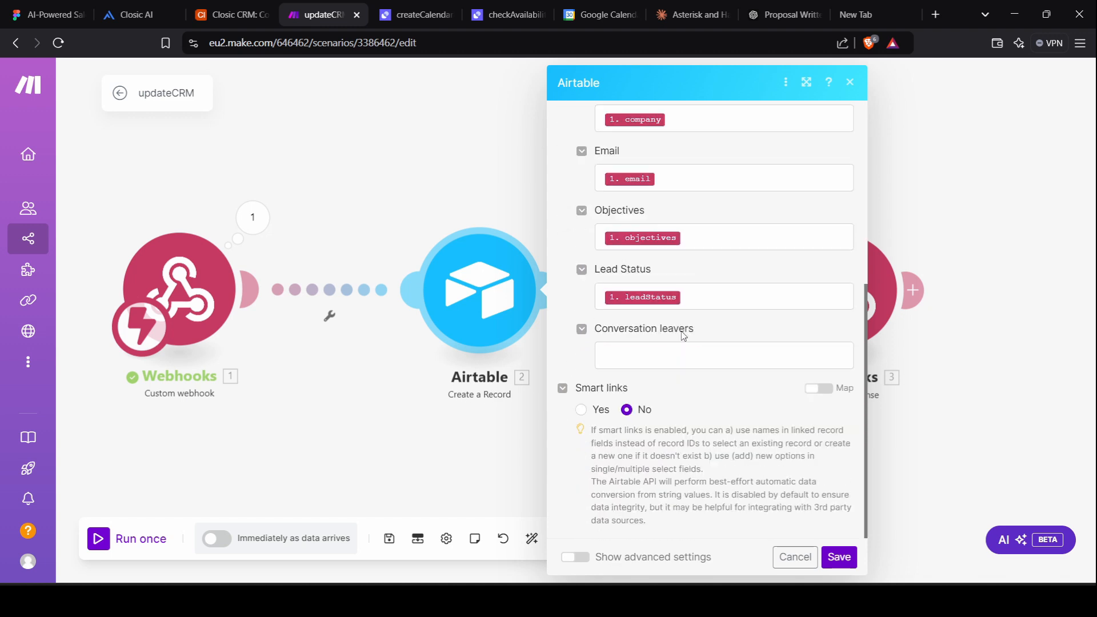
scroll(683, 286, "up", 5)
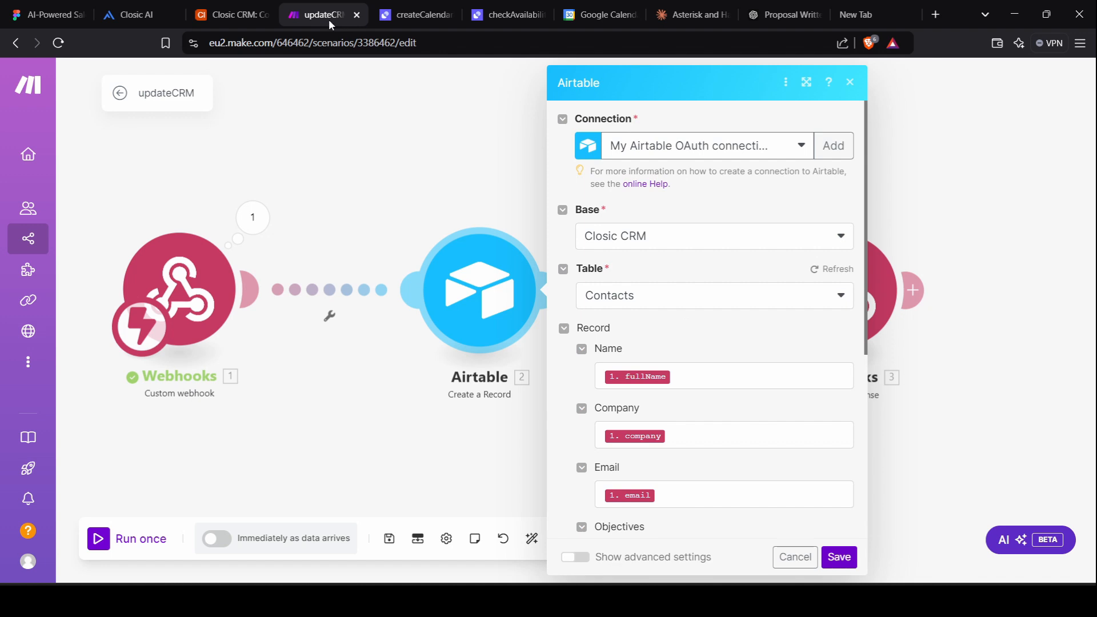
left_click(233, 6)
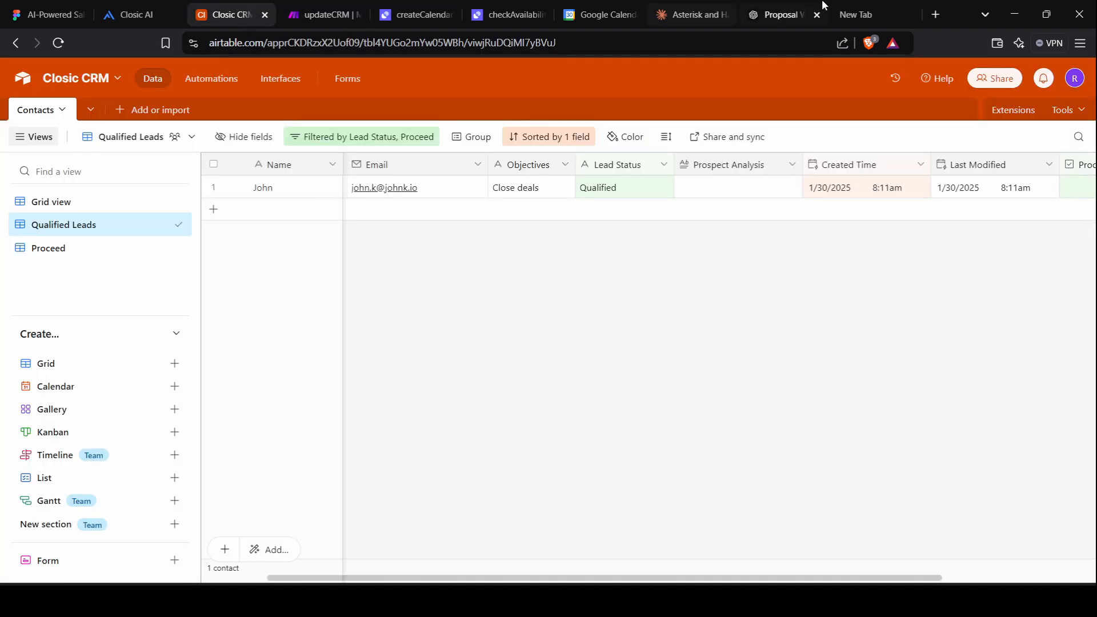
Create a new blank Airtable base from scratch and give it a magenta colour.
left_click(874, 3)
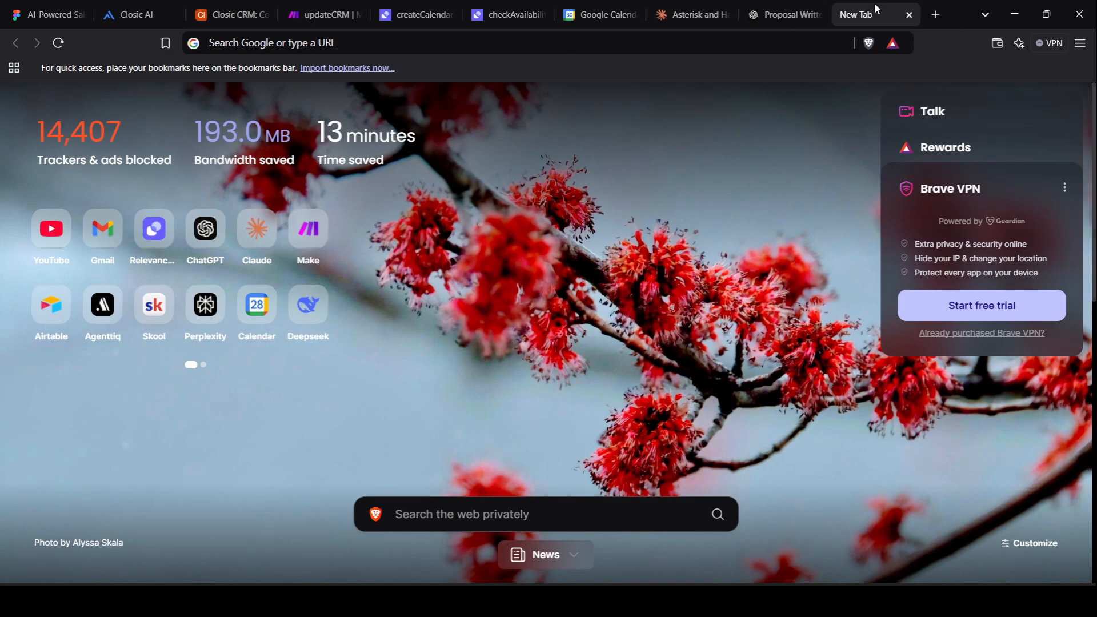
left_click(52, 316)
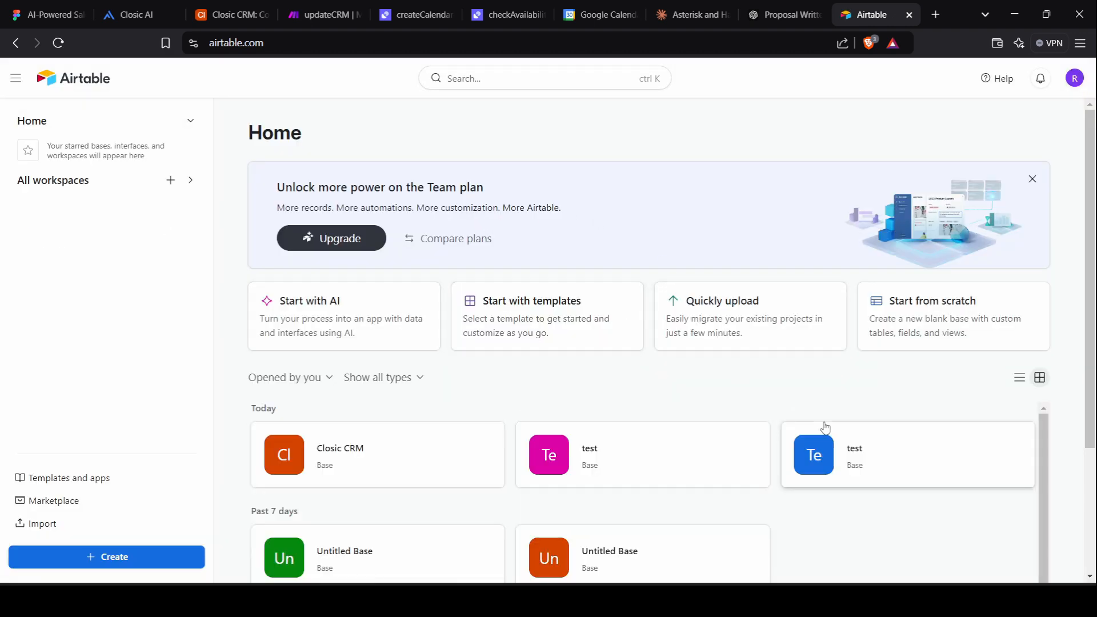
left_click(939, 321)
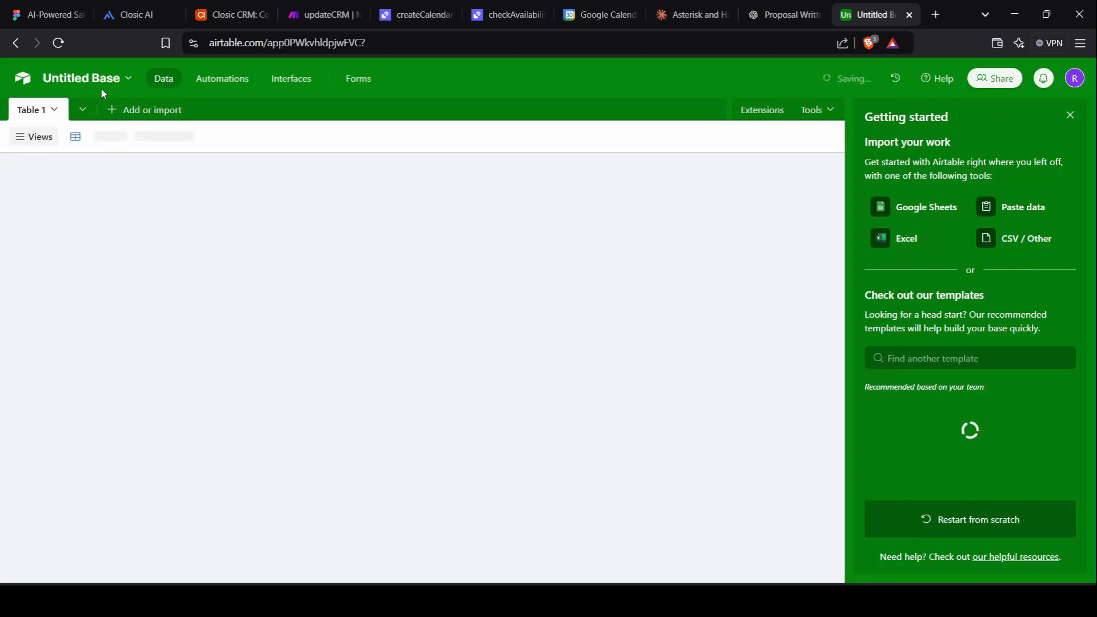
left_click(110, 86)
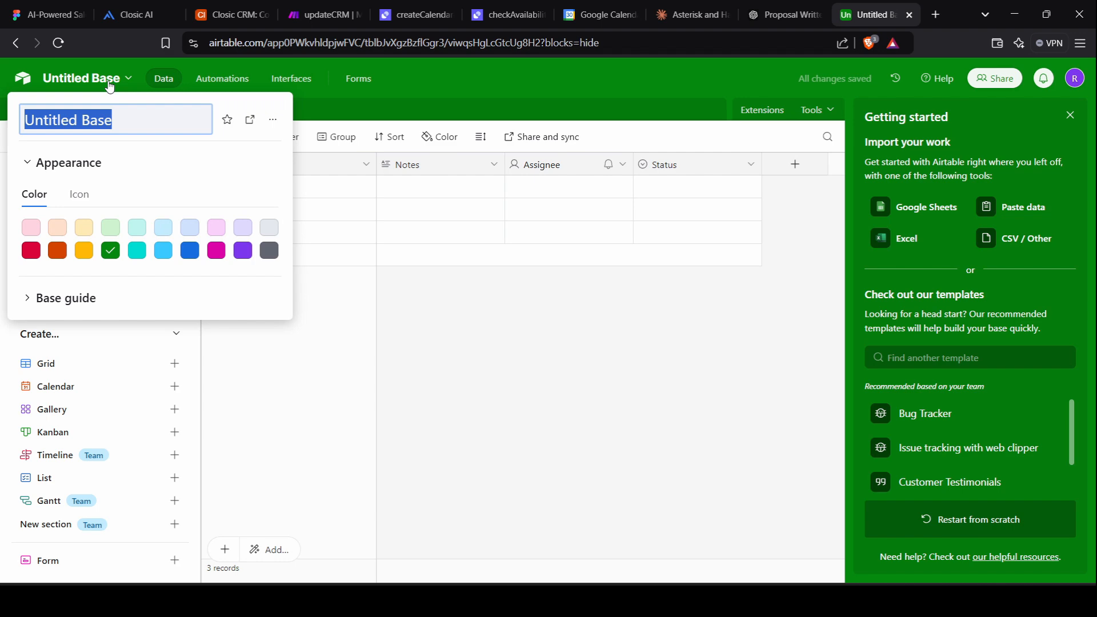
left_click(163, 251)
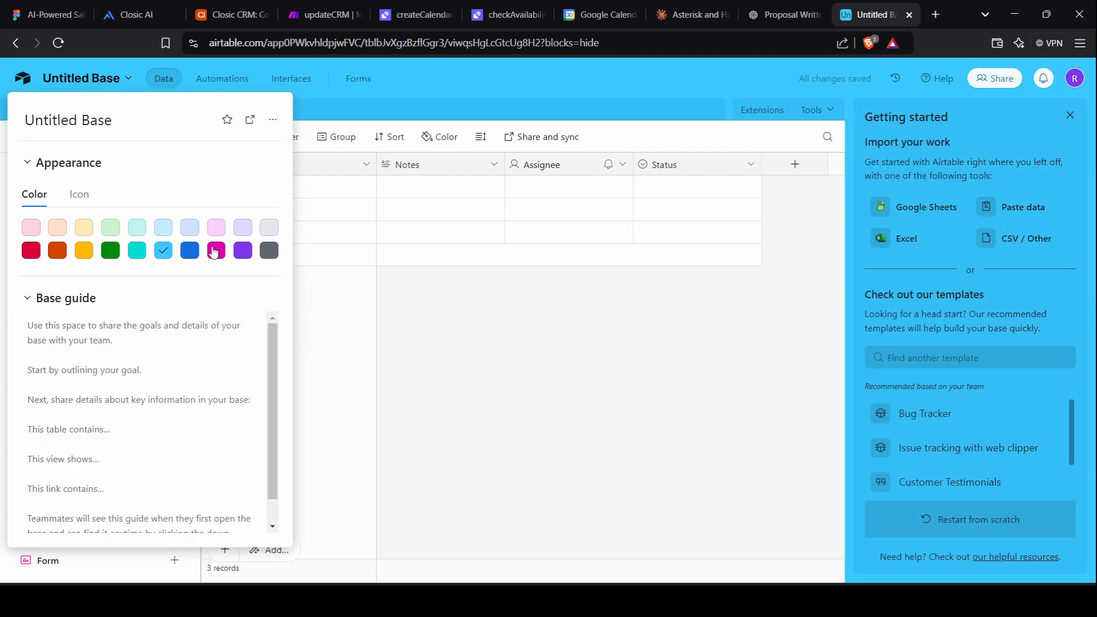
left_click(216, 250)
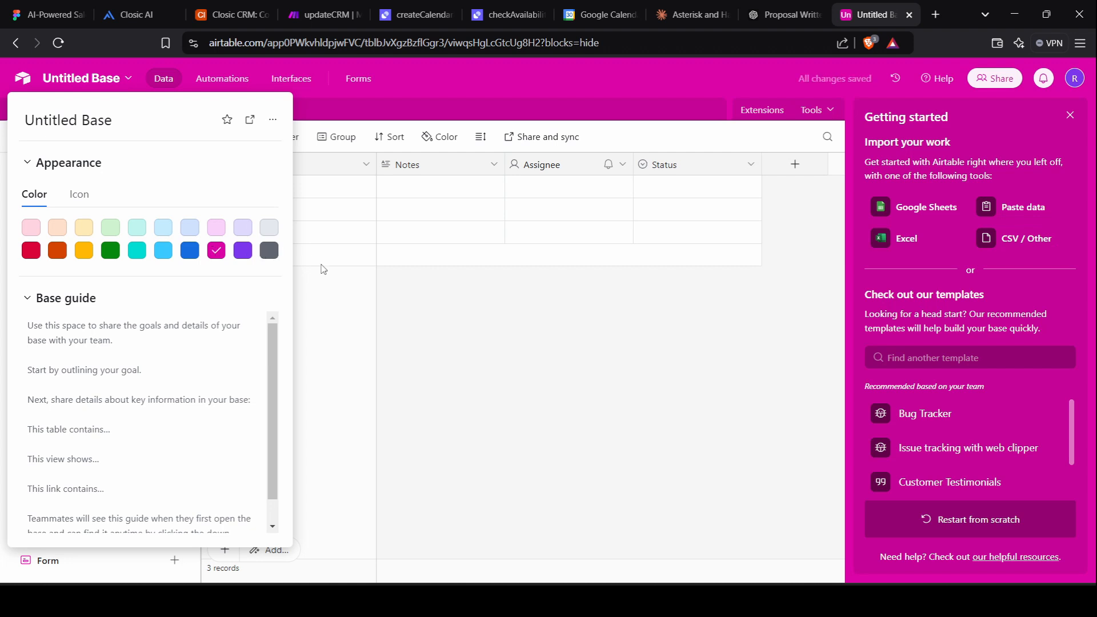
left_click(333, 335)
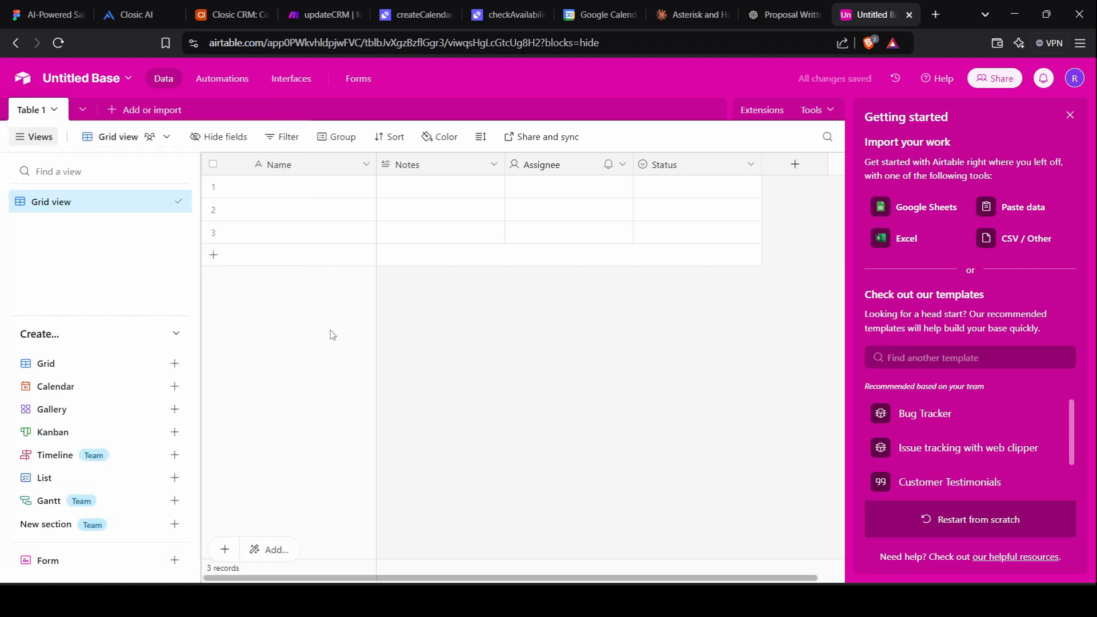
Rename Table 1 to 'contacts'.
double_click(37, 117)
left_click(37, 117)
left_click(38, 117)
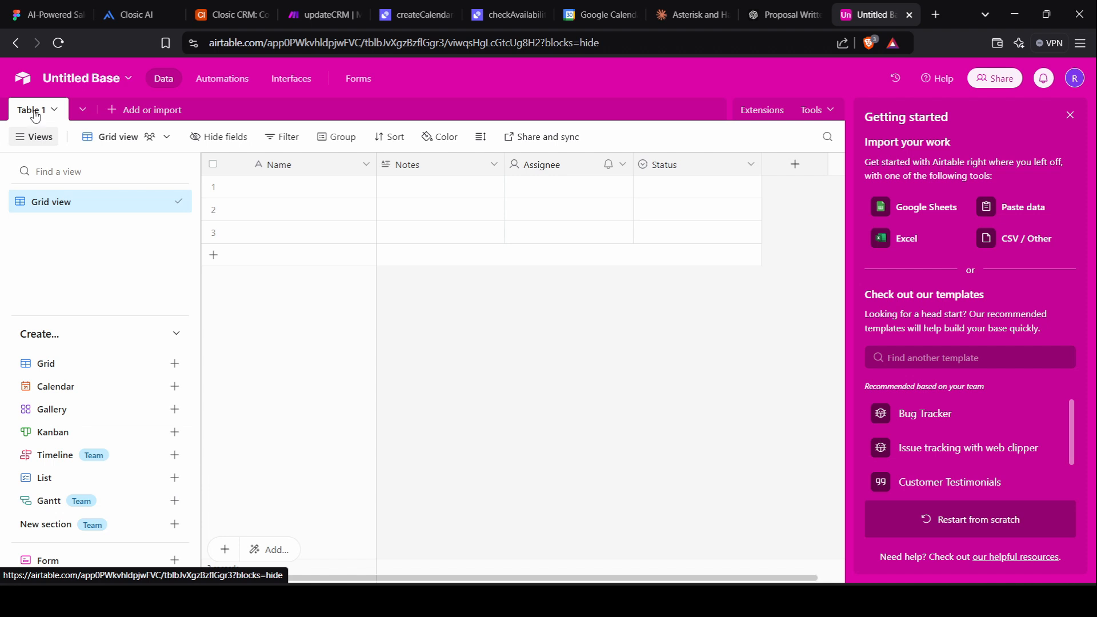
double_click(30, 114)
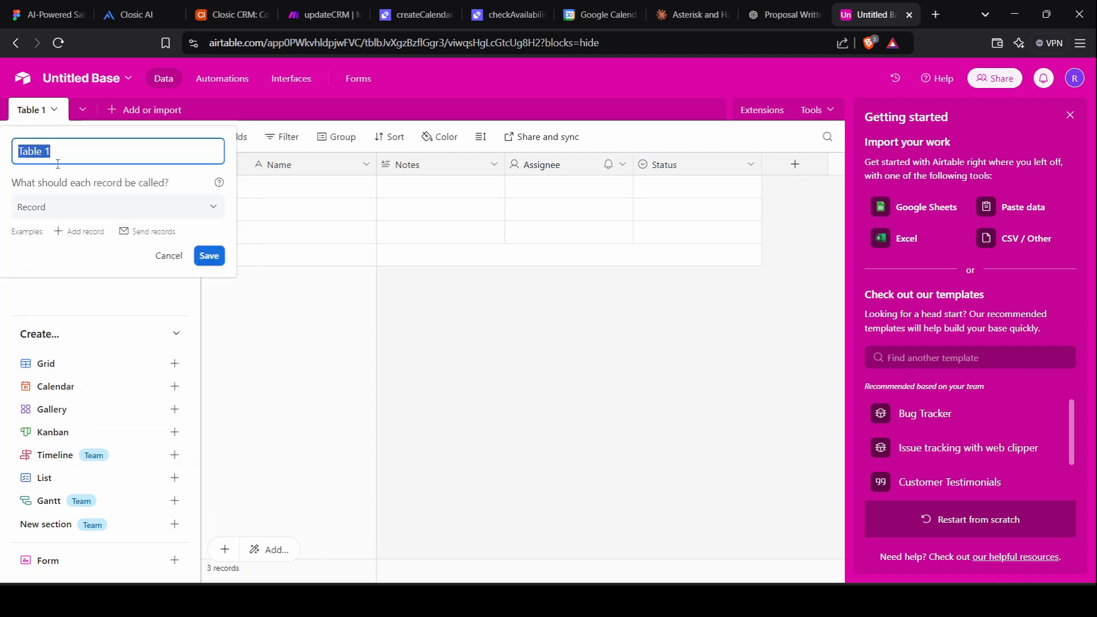
type("contacts")
key("Return")
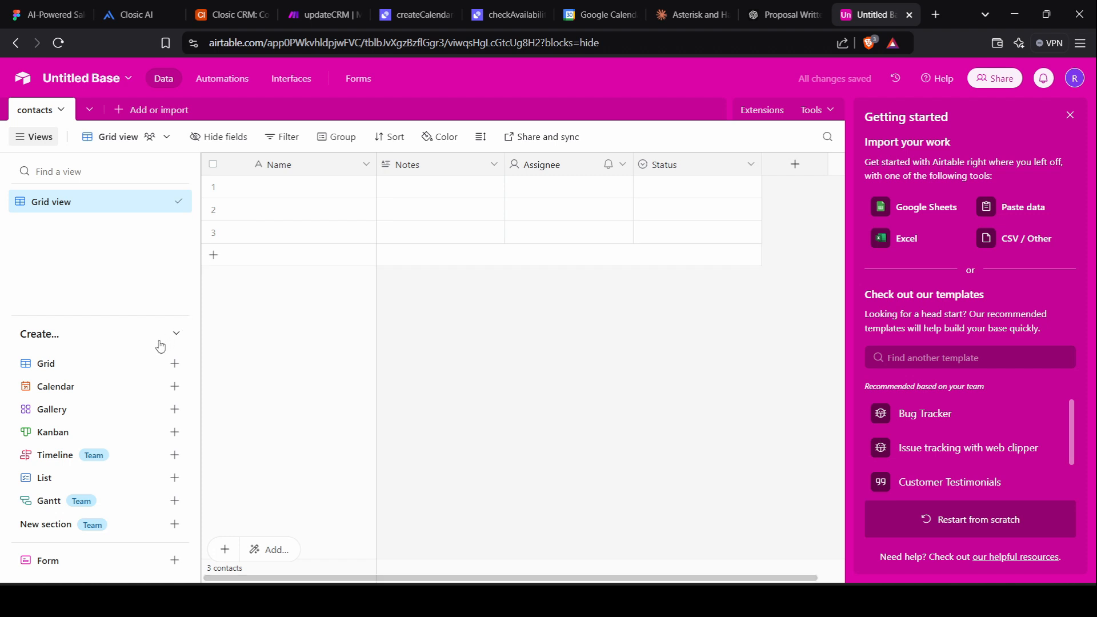
mouse_move(167, 374)
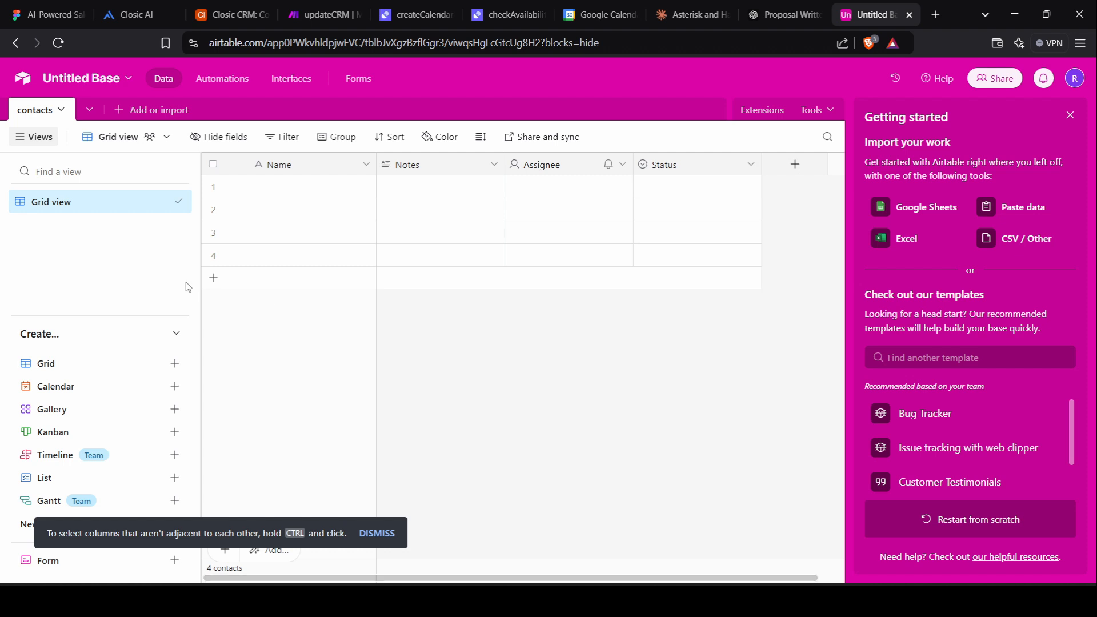
Delete all the empty records from the contacts table.
left_click(213, 187)
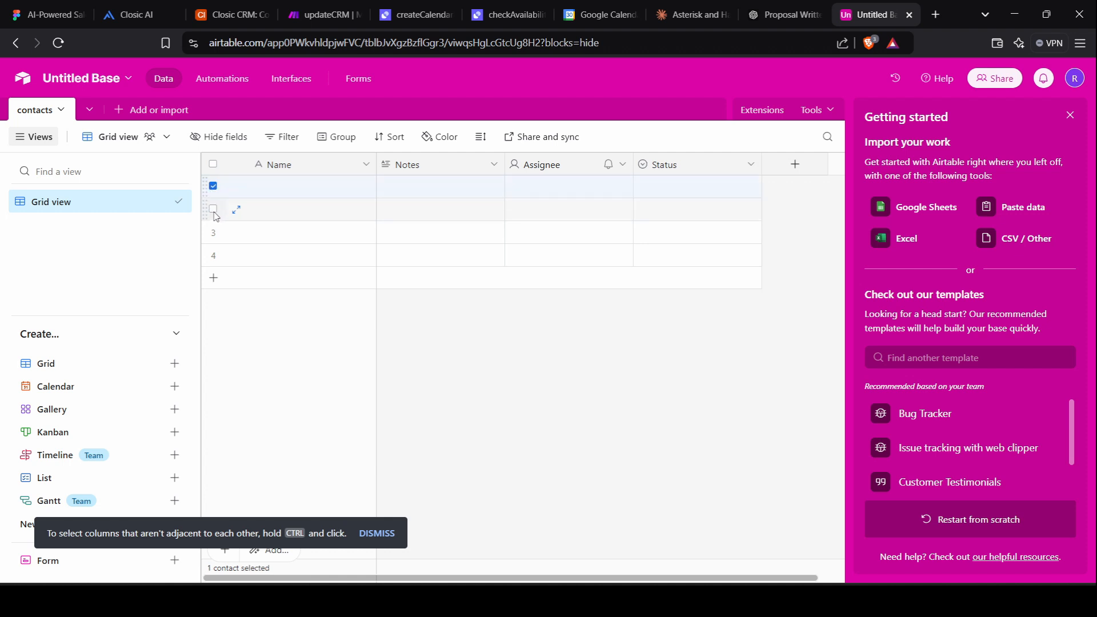
left_click(213, 209)
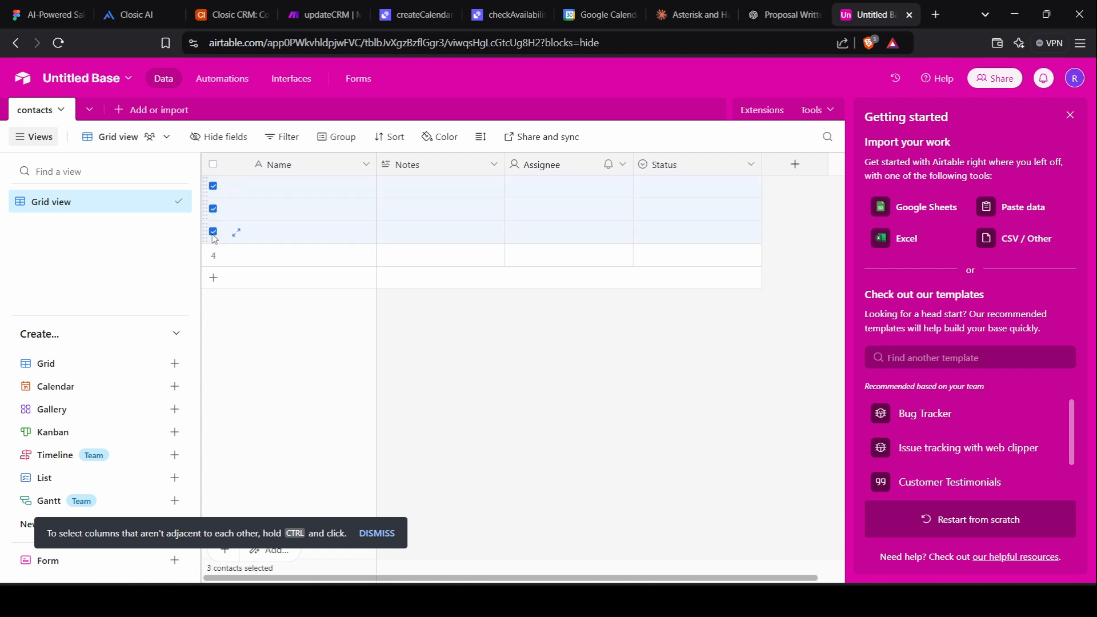
left_click(213, 256)
key("Delete")
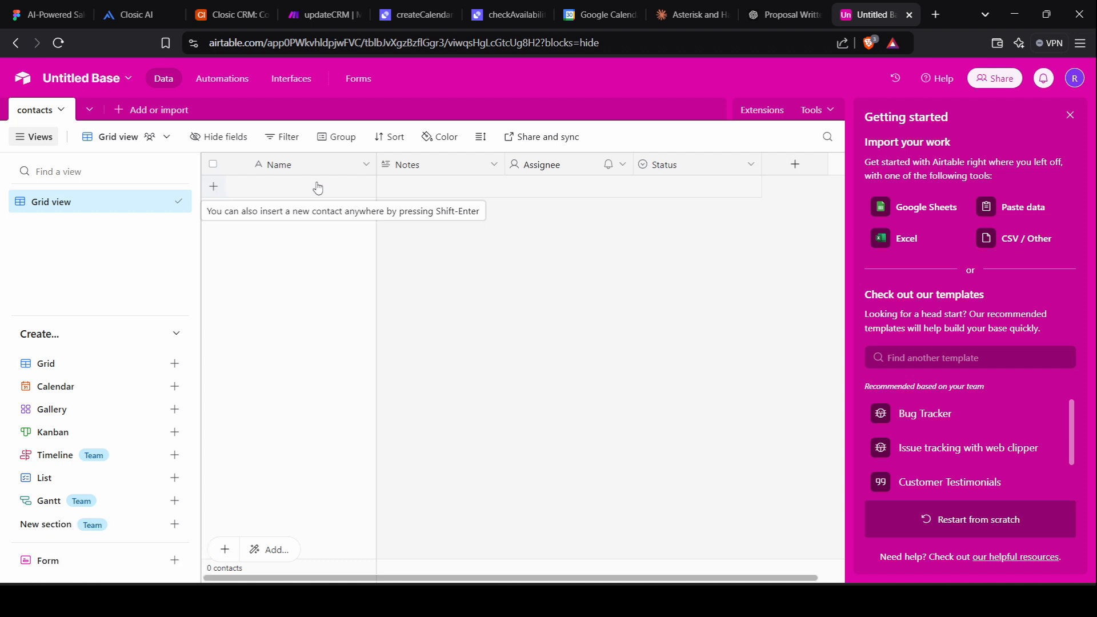
Delete the Notes, Assignee and Status fields.
right_click(463, 163)
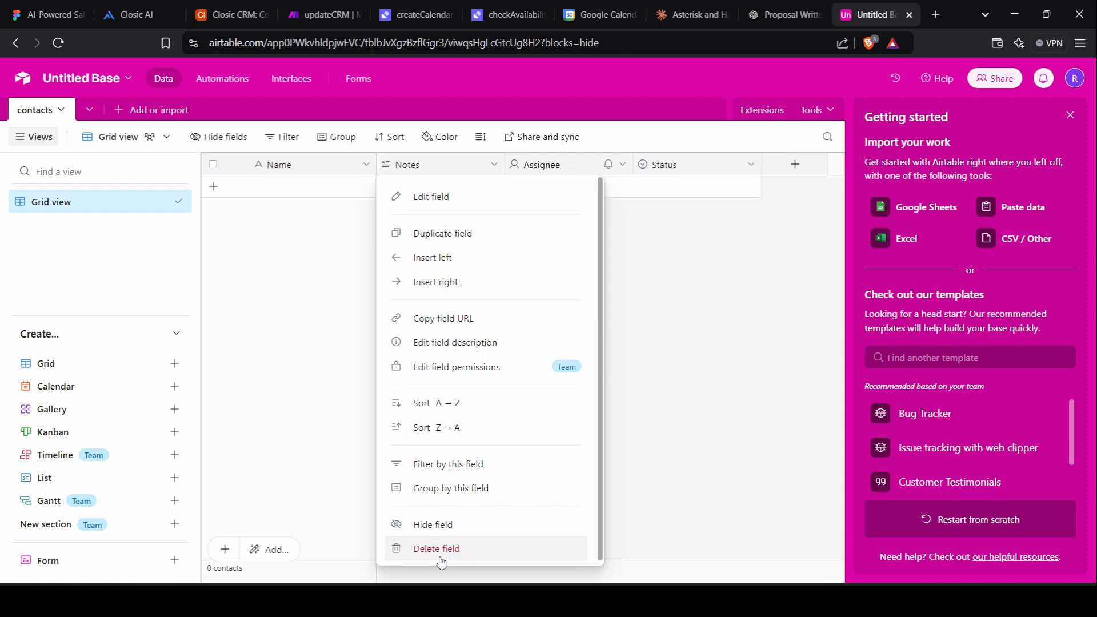
left_click(440, 556)
right_click(442, 175)
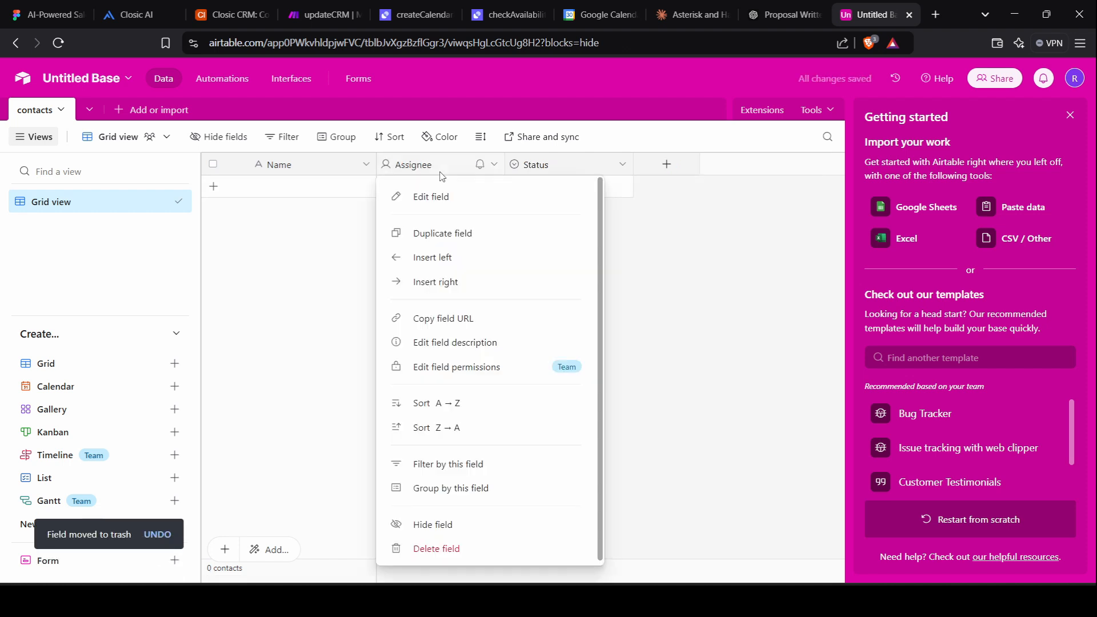
left_click(461, 559)
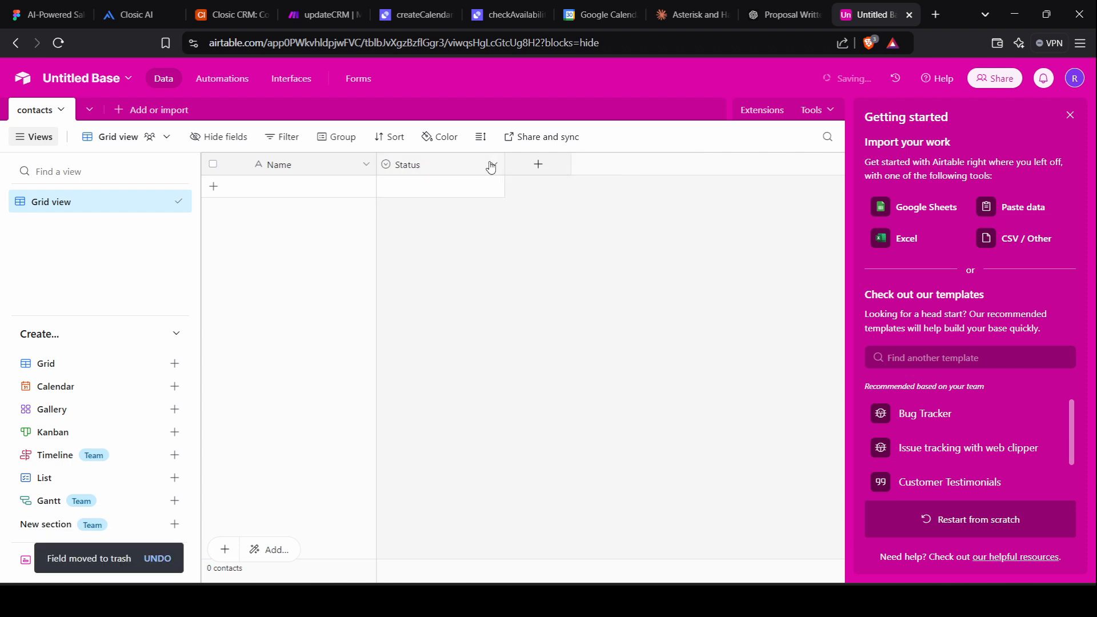
right_click(453, 166)
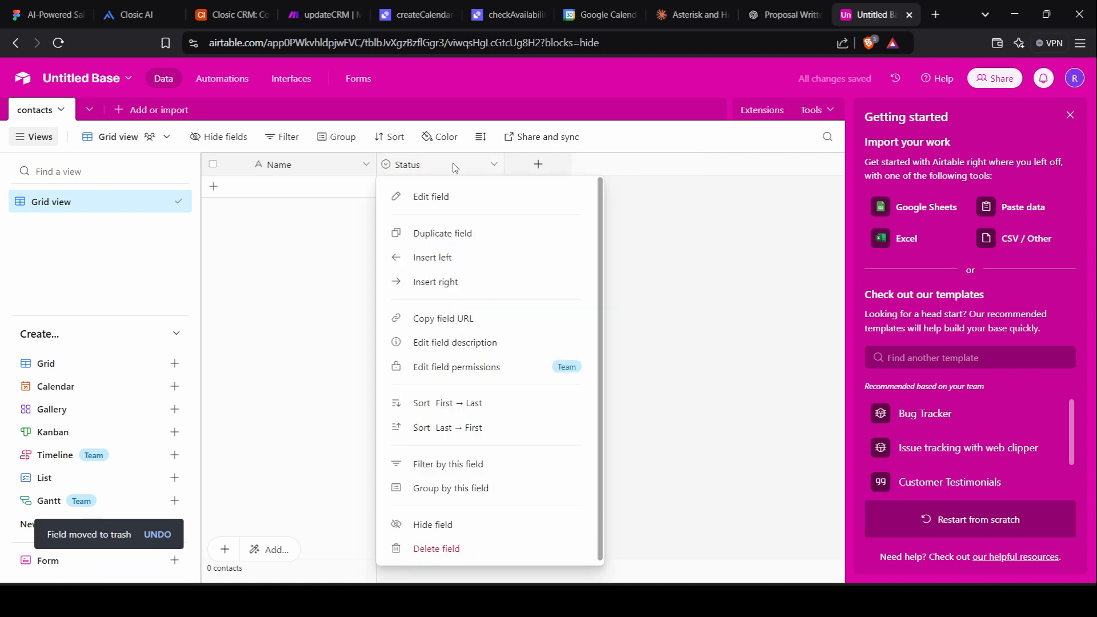
left_click(447, 551)
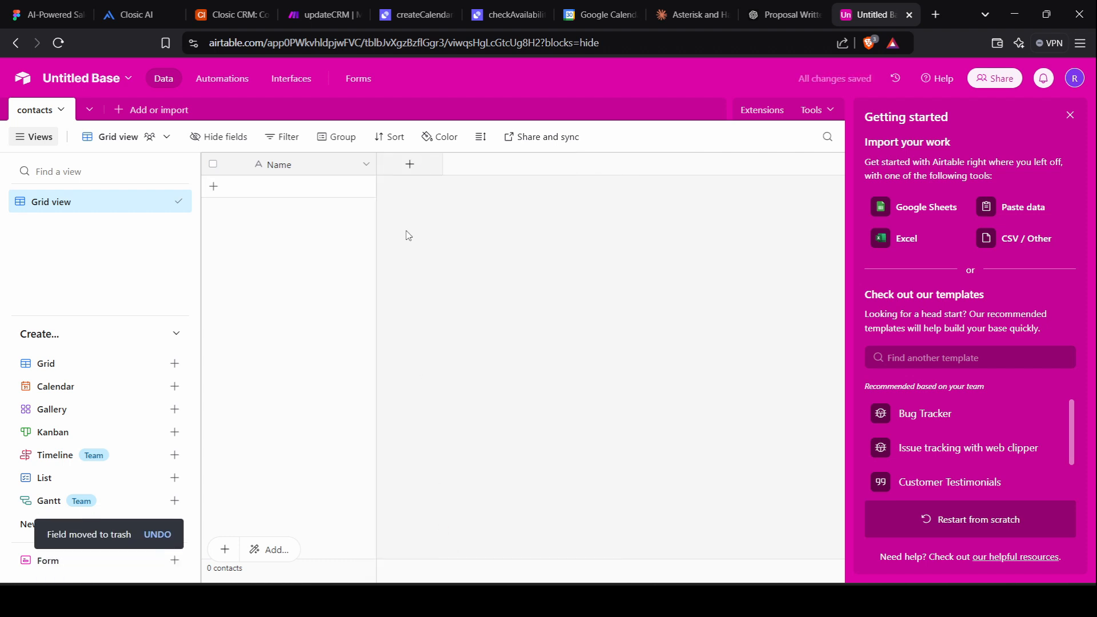
Add an Email field of Email type and a Website field of URL type.
left_click(409, 165)
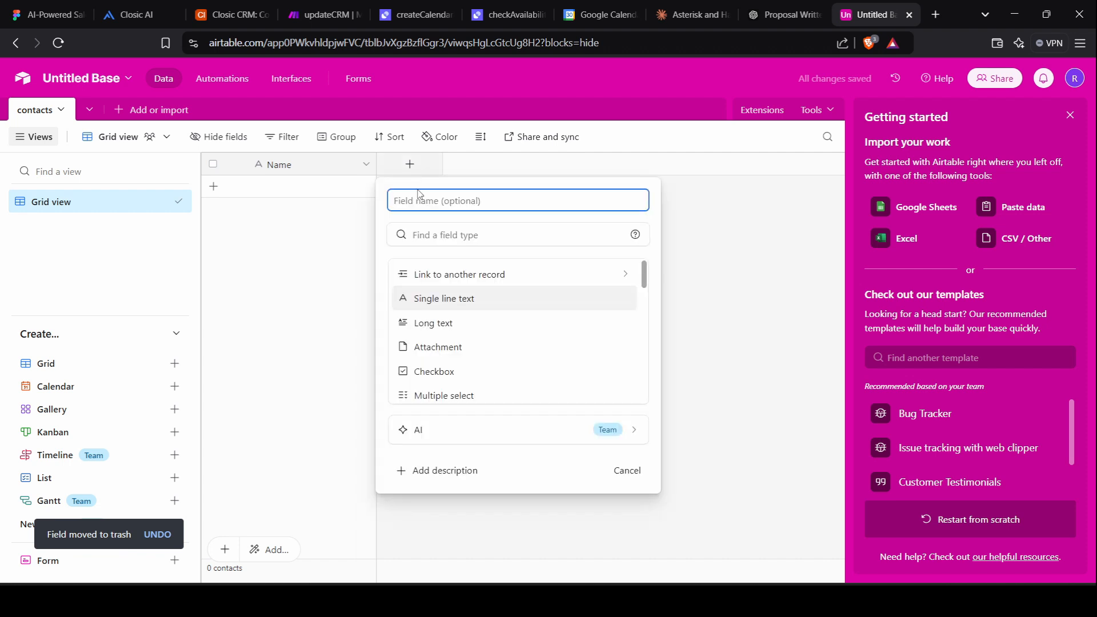
type("Email")
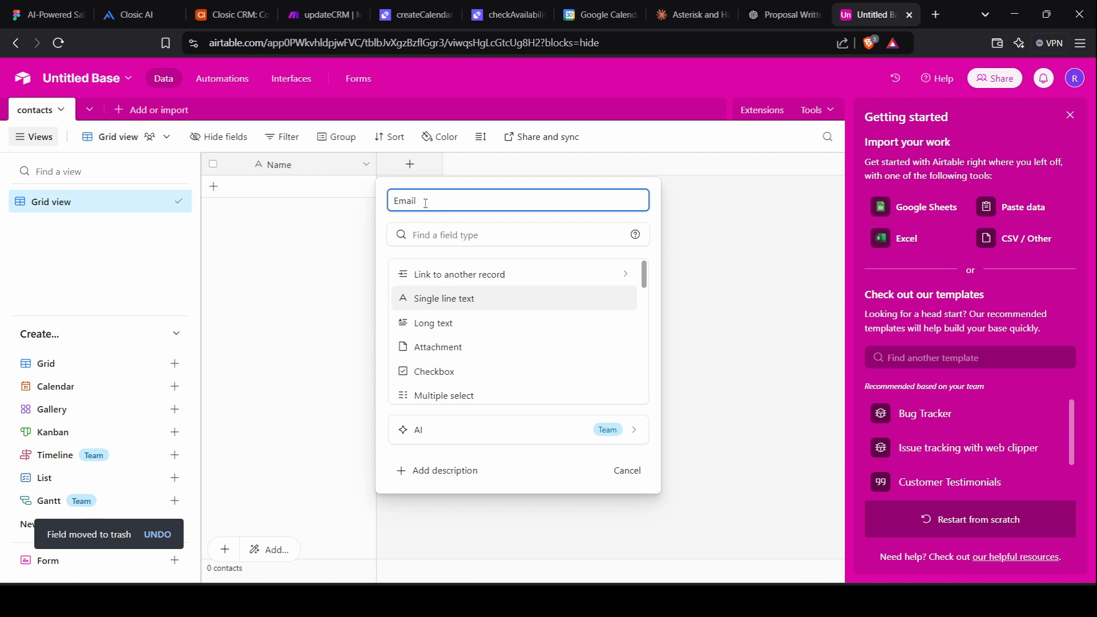
left_click(457, 228)
type("em")
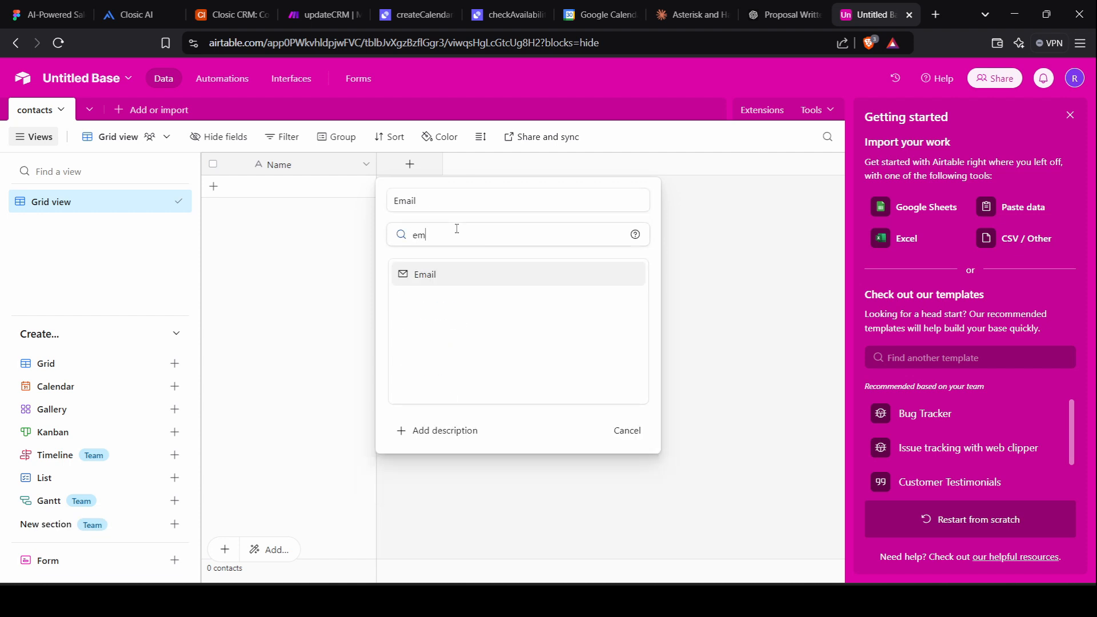
left_click(455, 274)
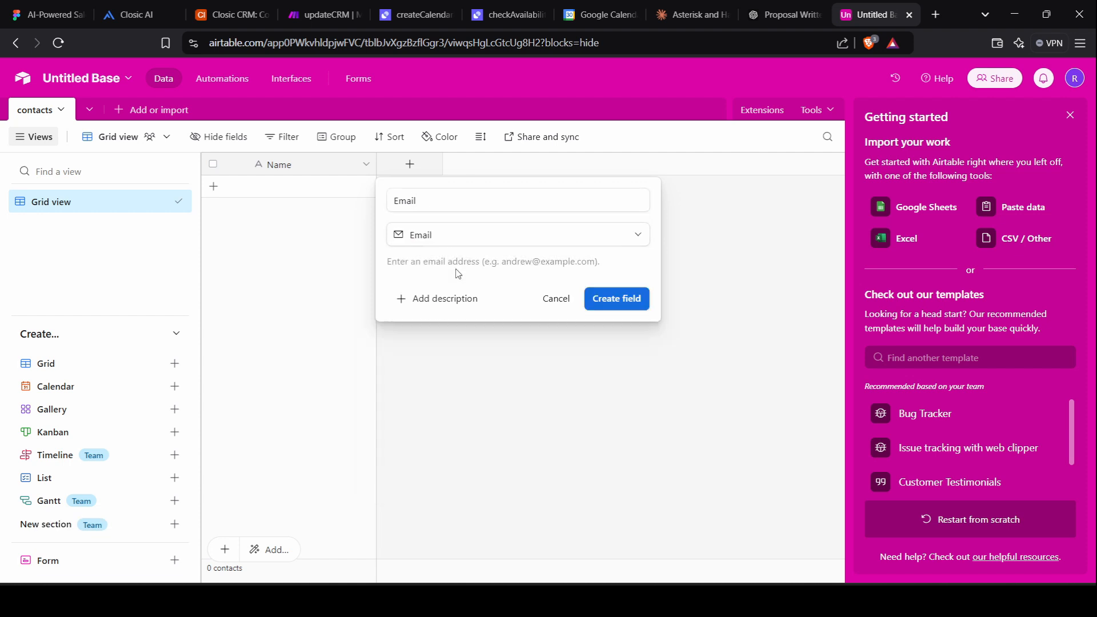
left_click(630, 306)
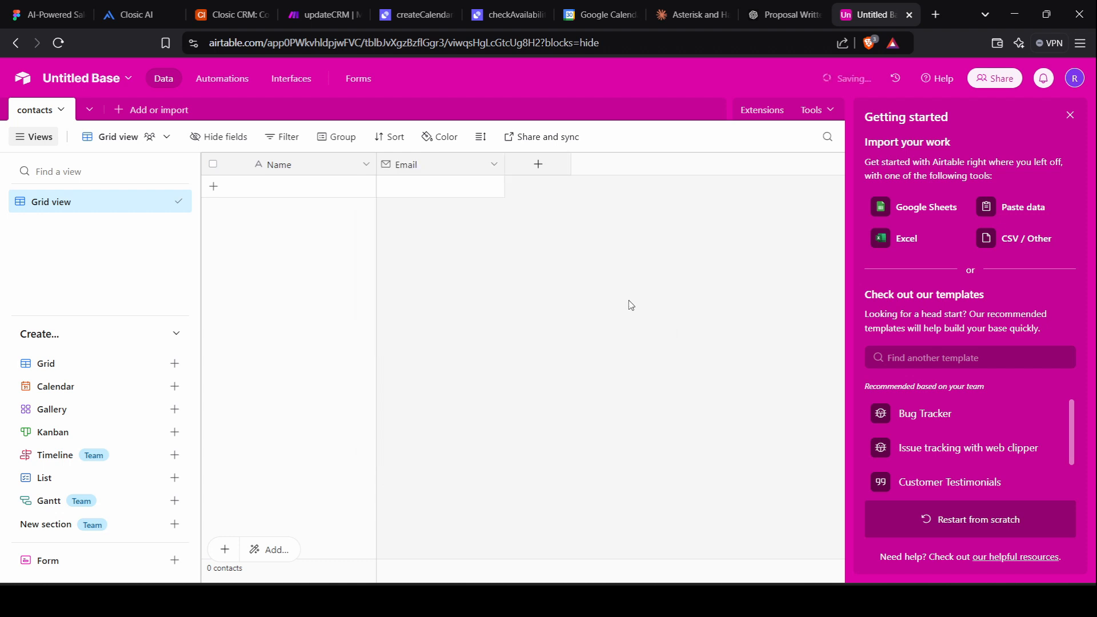
left_click(534, 166)
type("W")
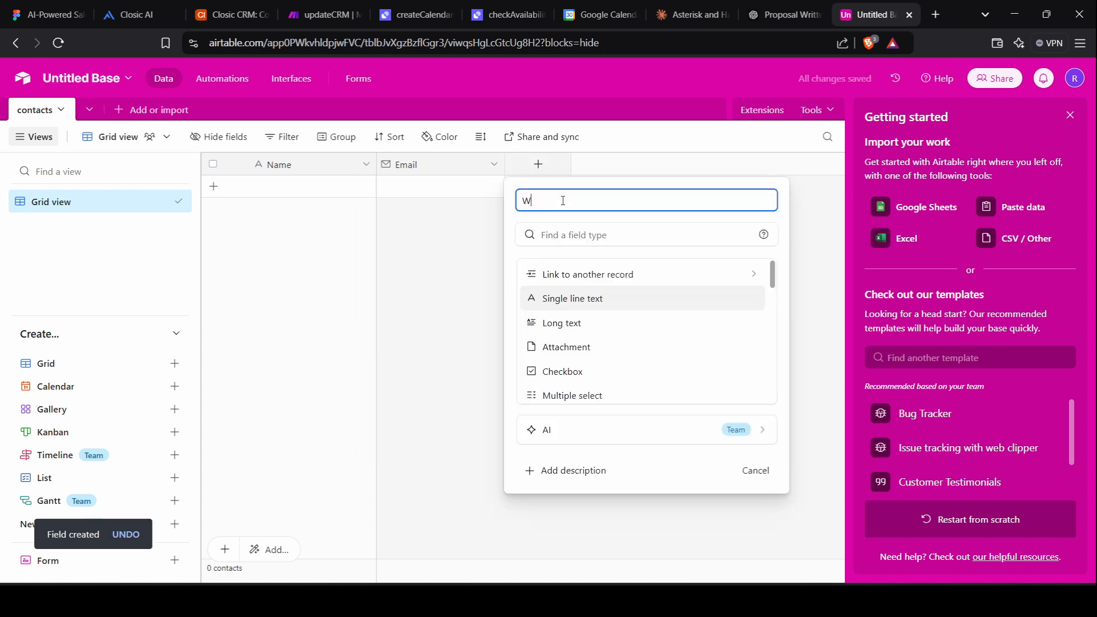
type("ebsite")
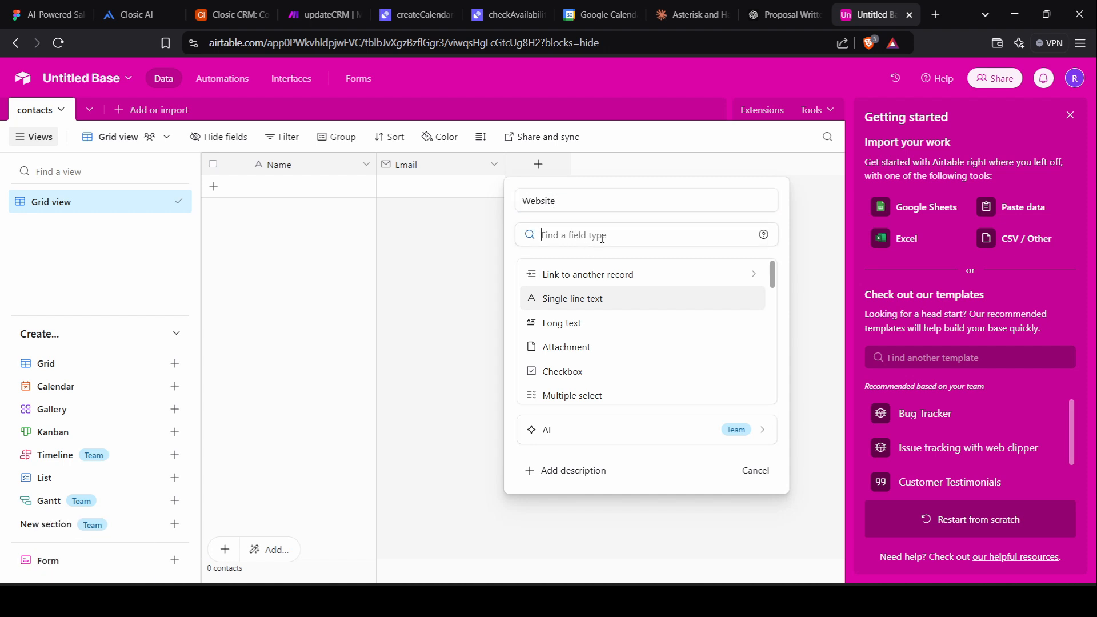
type("ur")
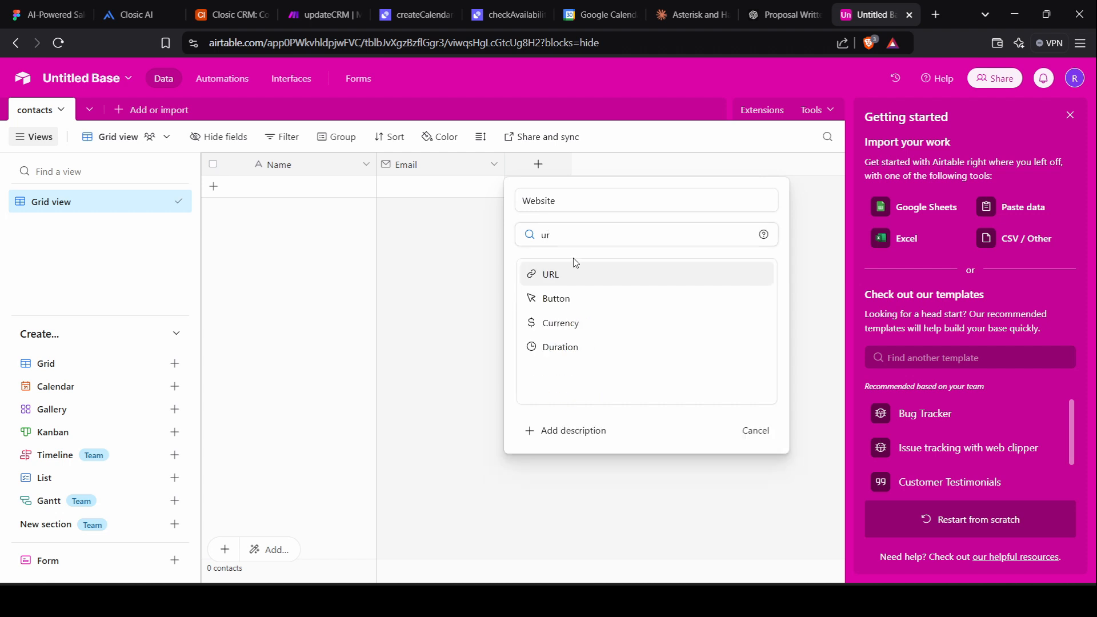
left_click(573, 272)
left_click(711, 300)
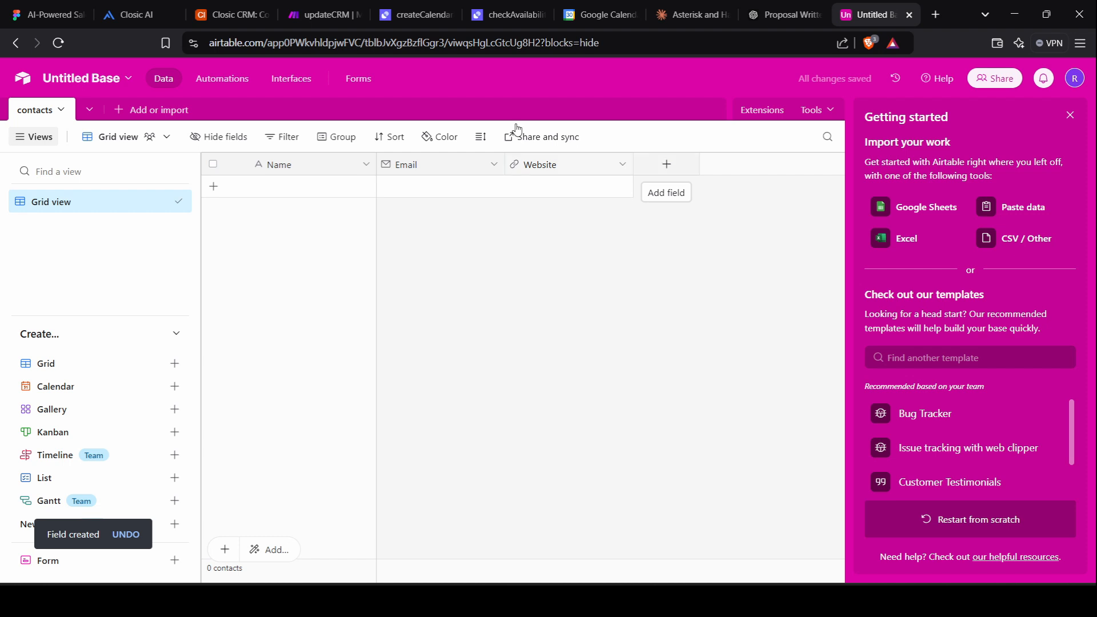
Inspect the filter conditions of the Closic CRM Qualified Leads view.
left_click(226, 15)
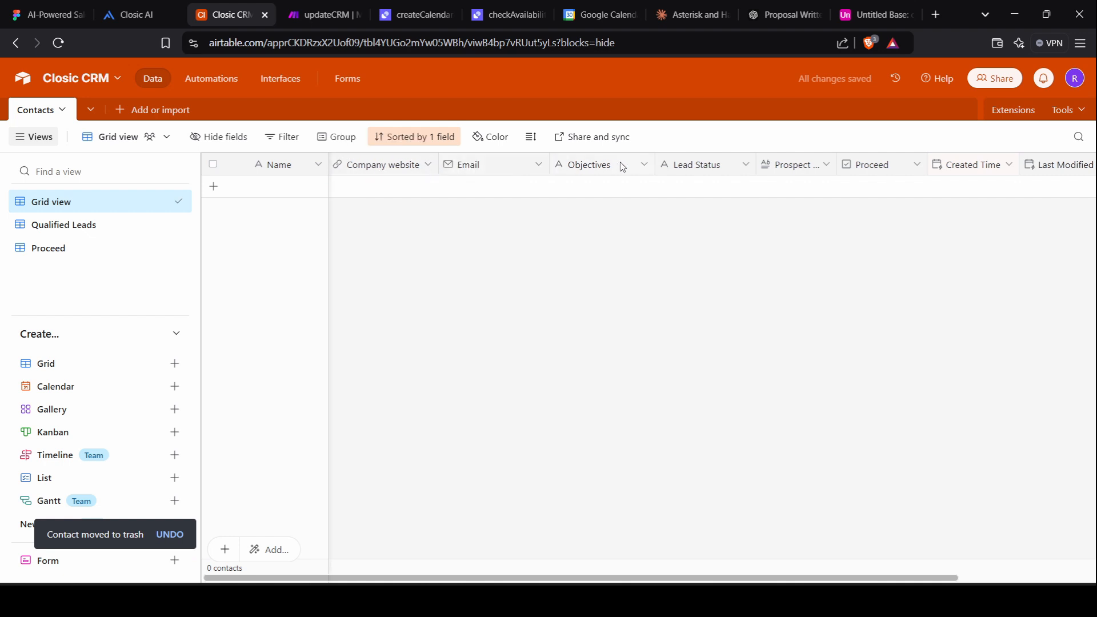
scroll(703, 165, "right", 2)
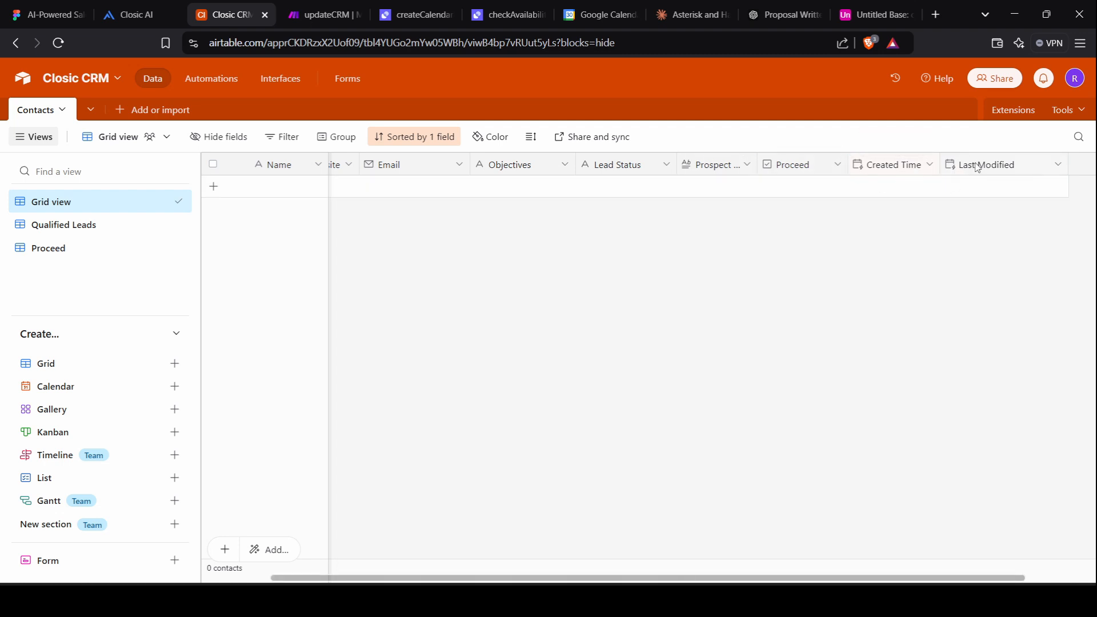
scroll(578, 182, "left", 2)
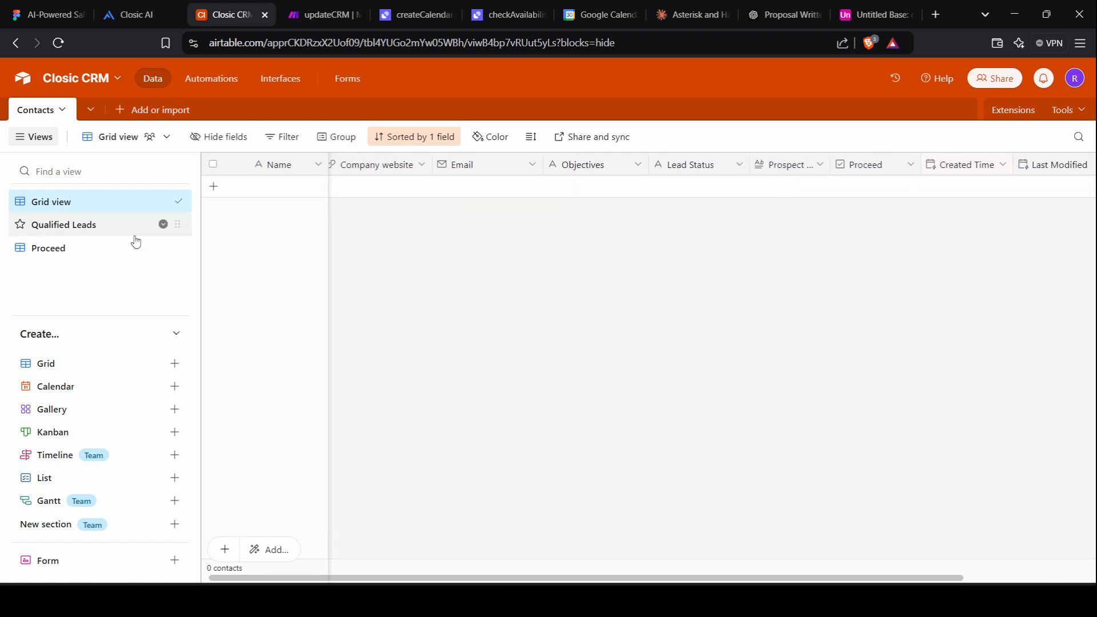
left_click(103, 229)
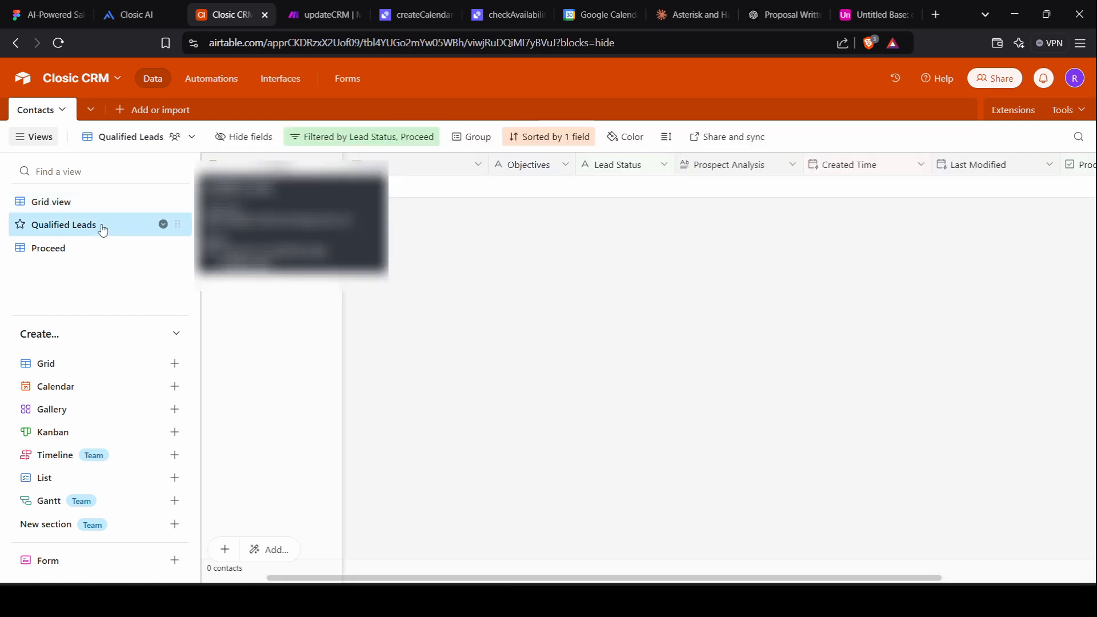
left_click(347, 142)
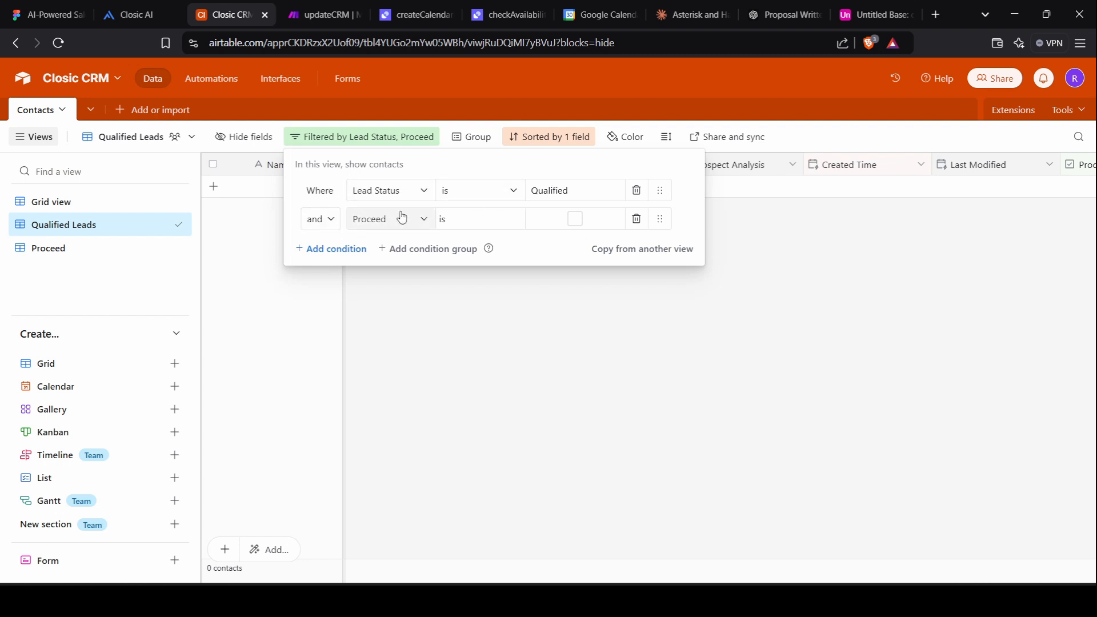
left_click(570, 327)
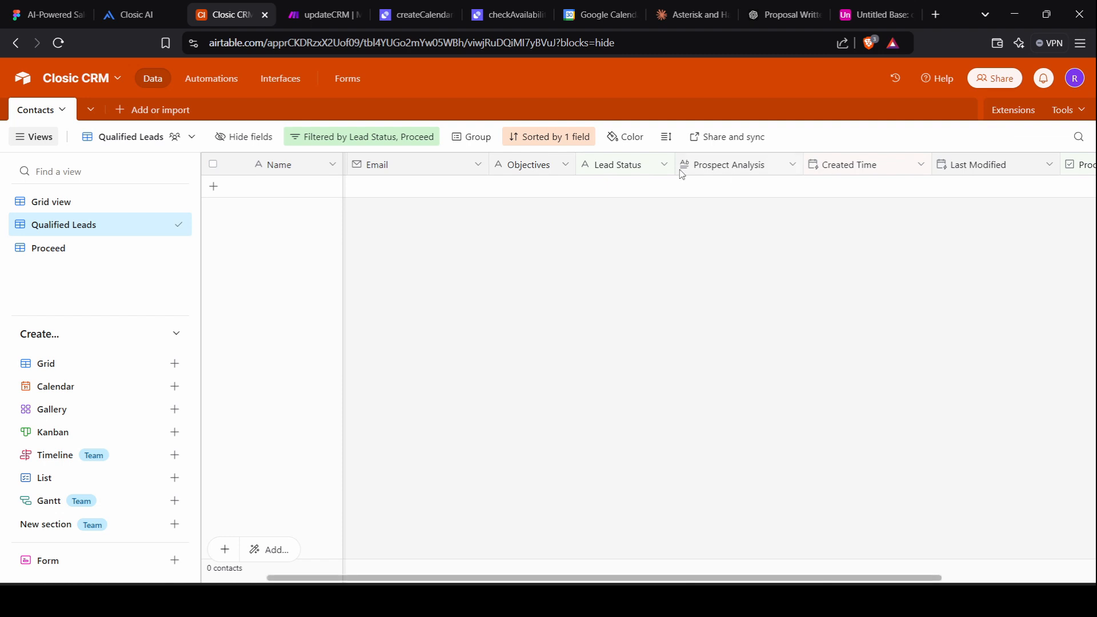
Inspect the Proceed view's filter, then open the updateCRM Airtable module settings.
scroll(949, 183, "right", 3)
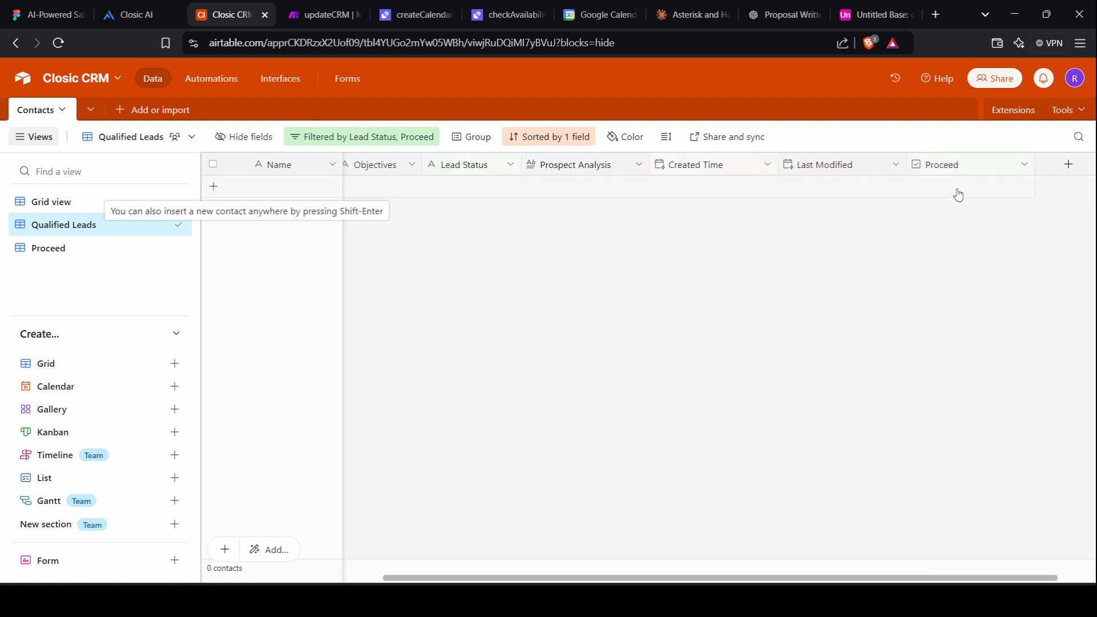
left_click(61, 250)
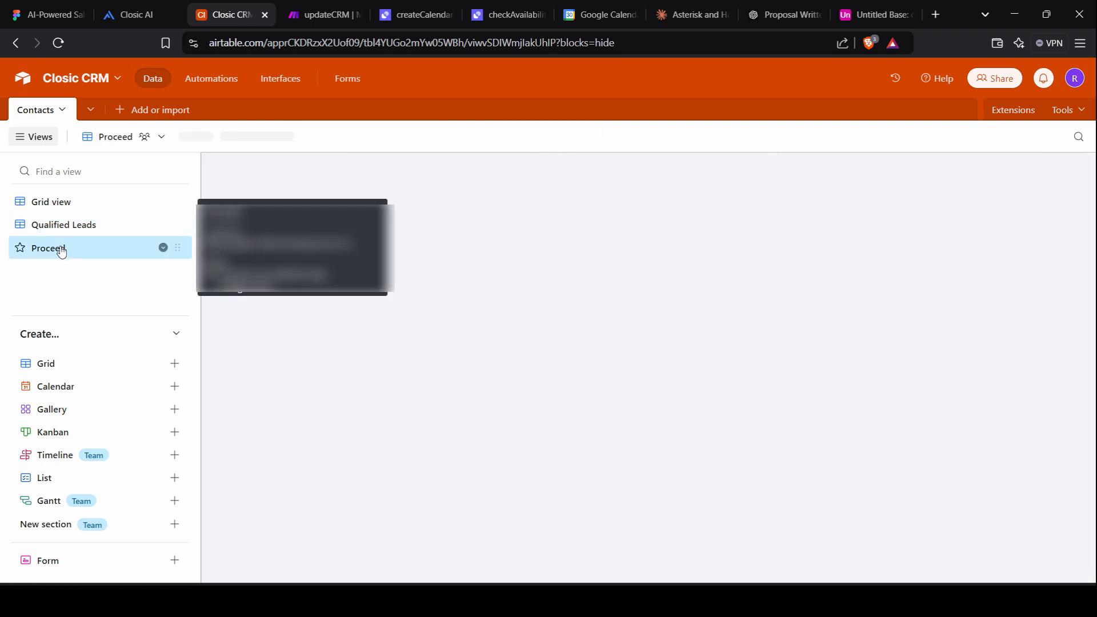
left_click(311, 141)
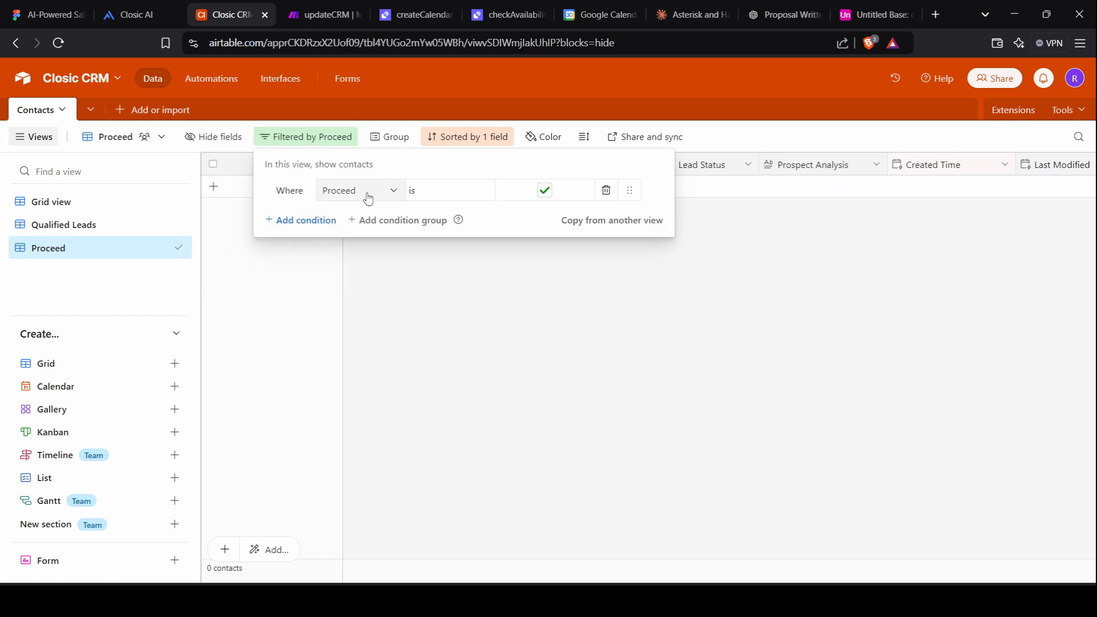
left_click(609, 452)
key("ctrl+Tab")
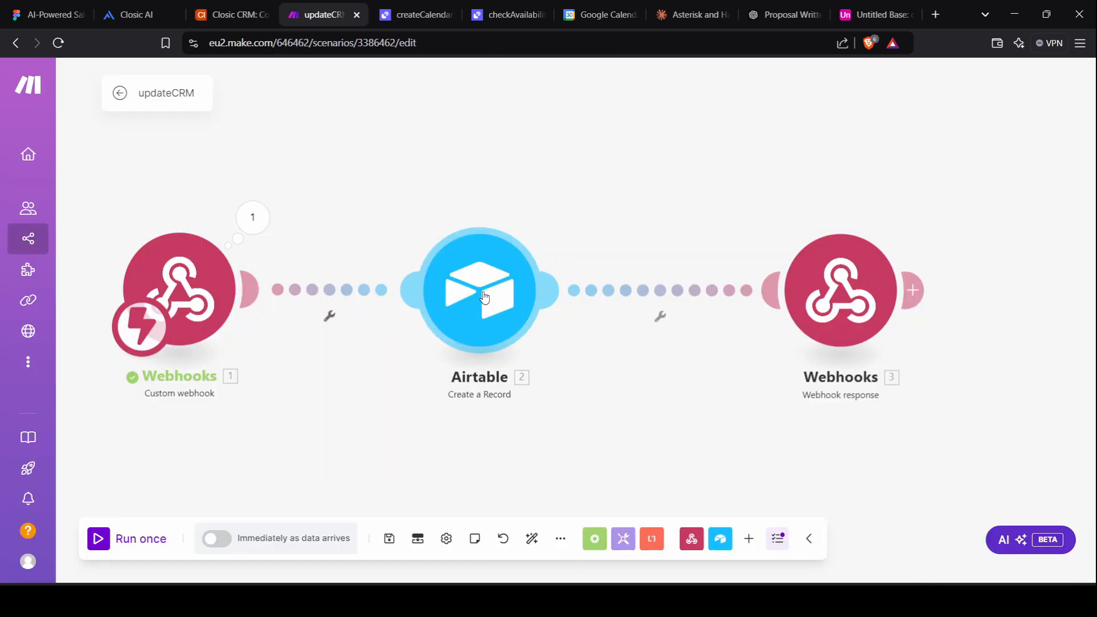
left_click(484, 297)
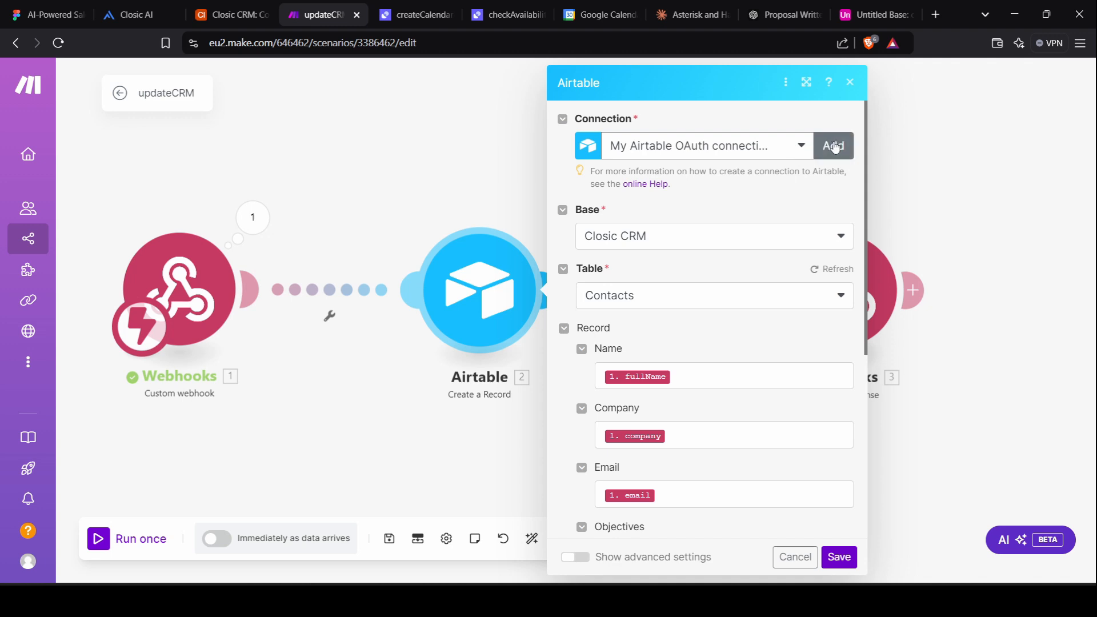
Start an Airtable OAuth connection, then close the new connection window without saving.
left_click(835, 147)
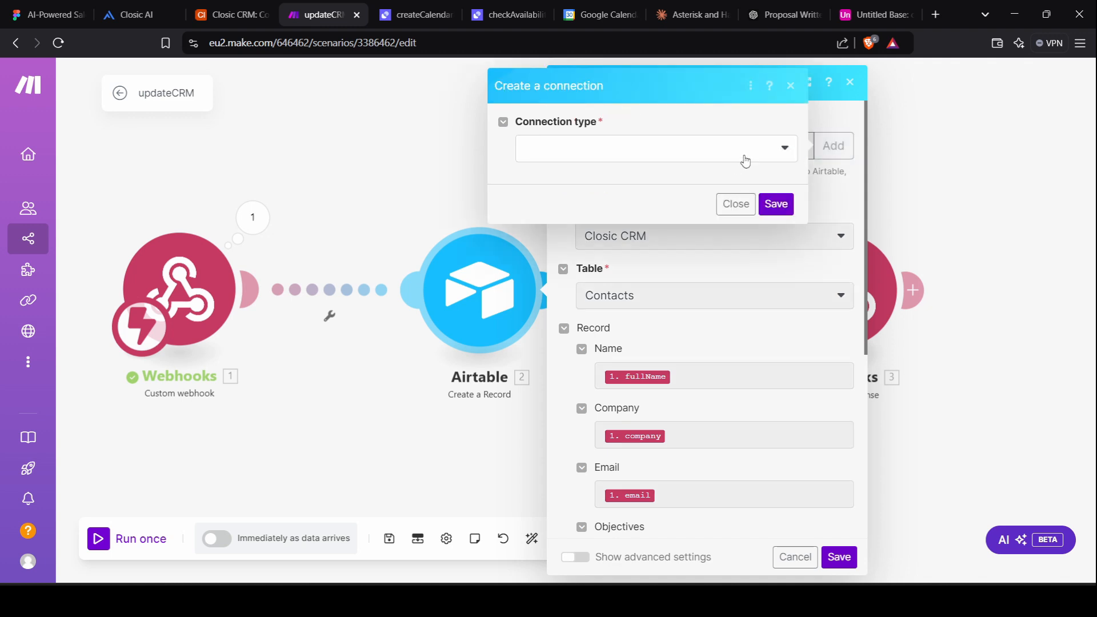
left_click(765, 151)
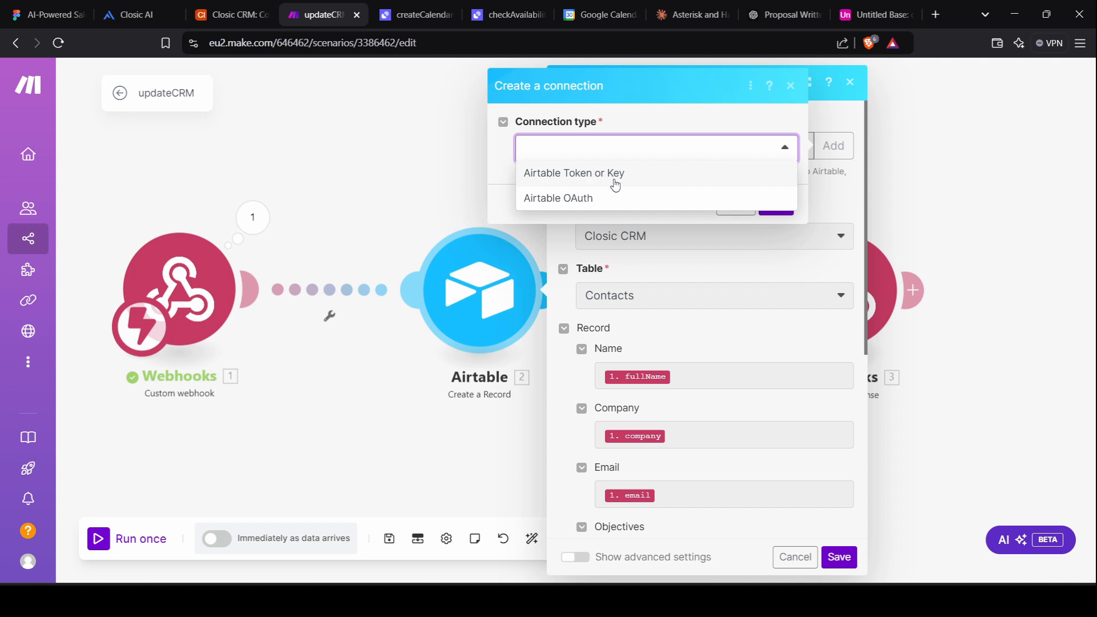
left_click(591, 197)
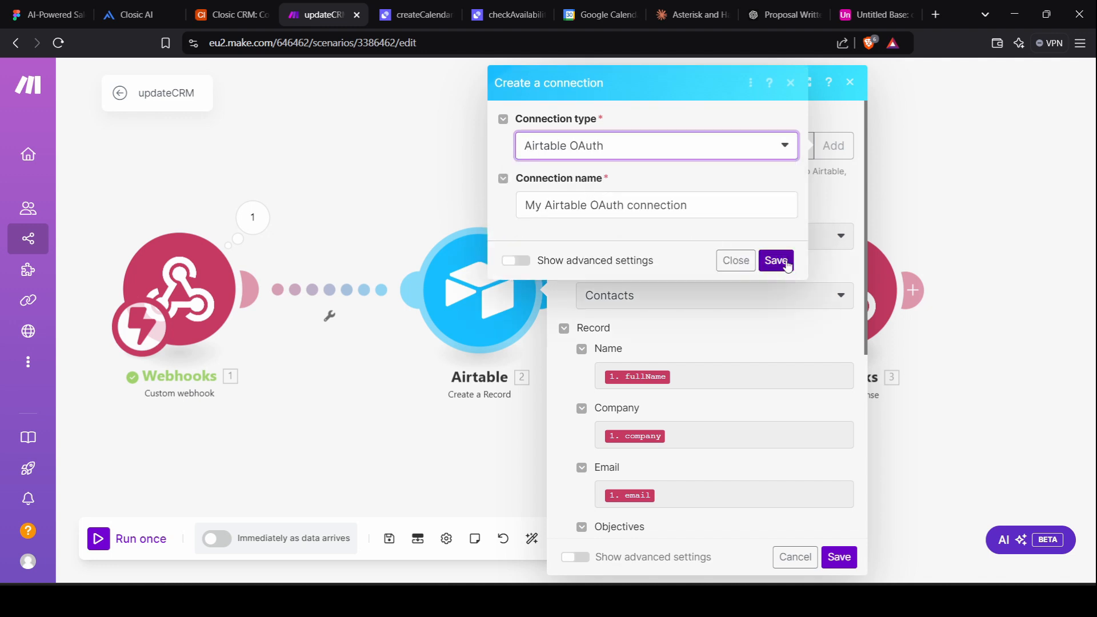
left_click(791, 83)
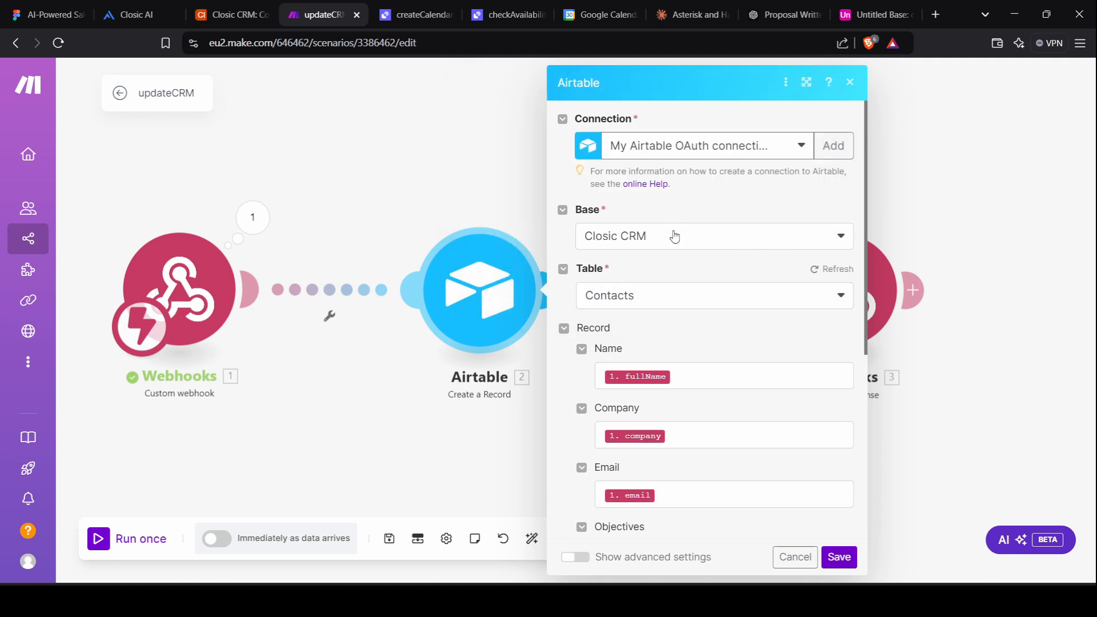
Check the Company and other field mappings, then save the Airtable module.
scroll(627, 297, "down", 2)
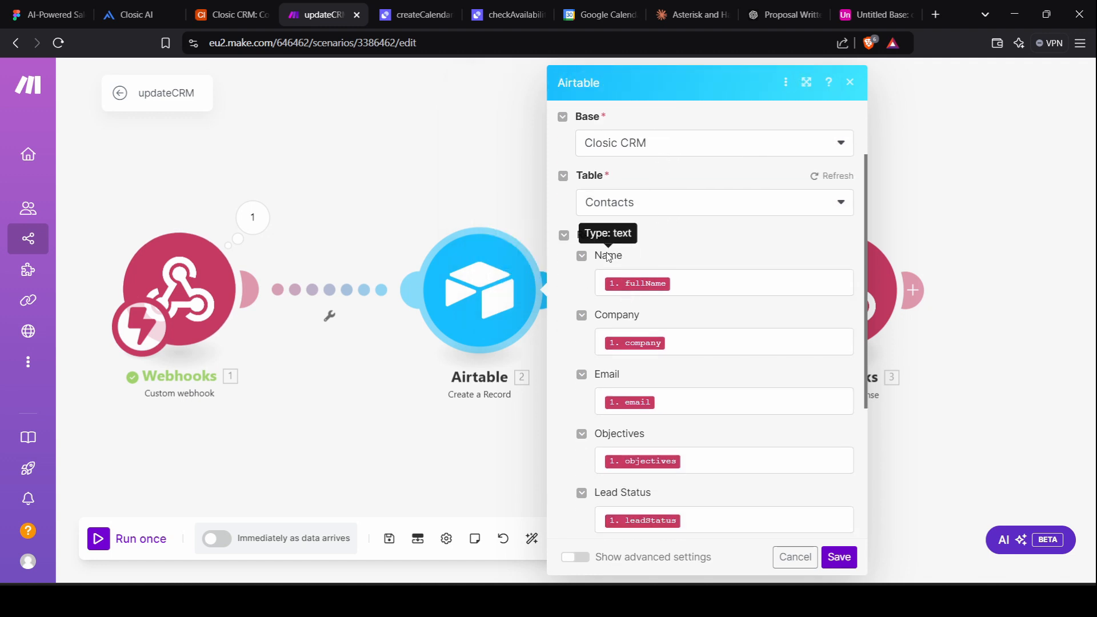
scroll(608, 257, "down", 2)
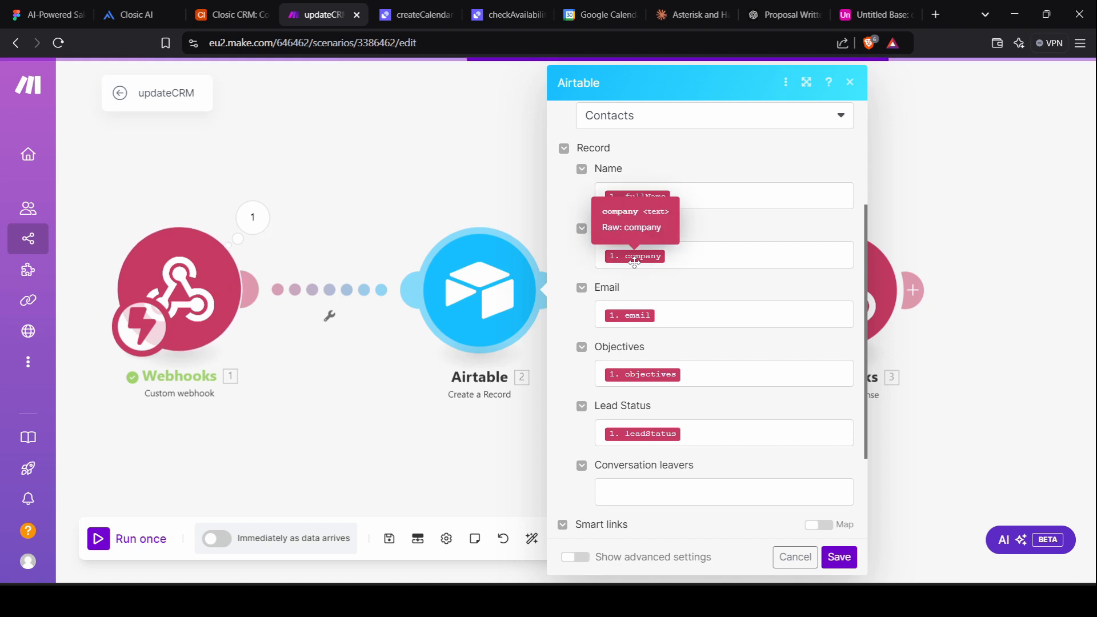
left_click(695, 264)
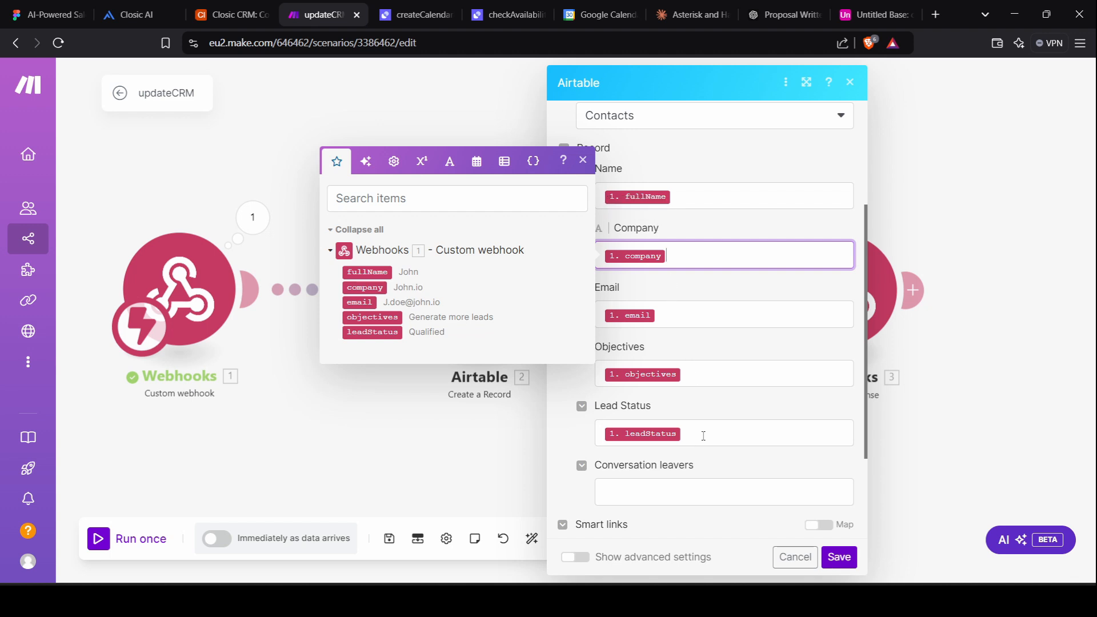
scroll(704, 436, "down", 3)
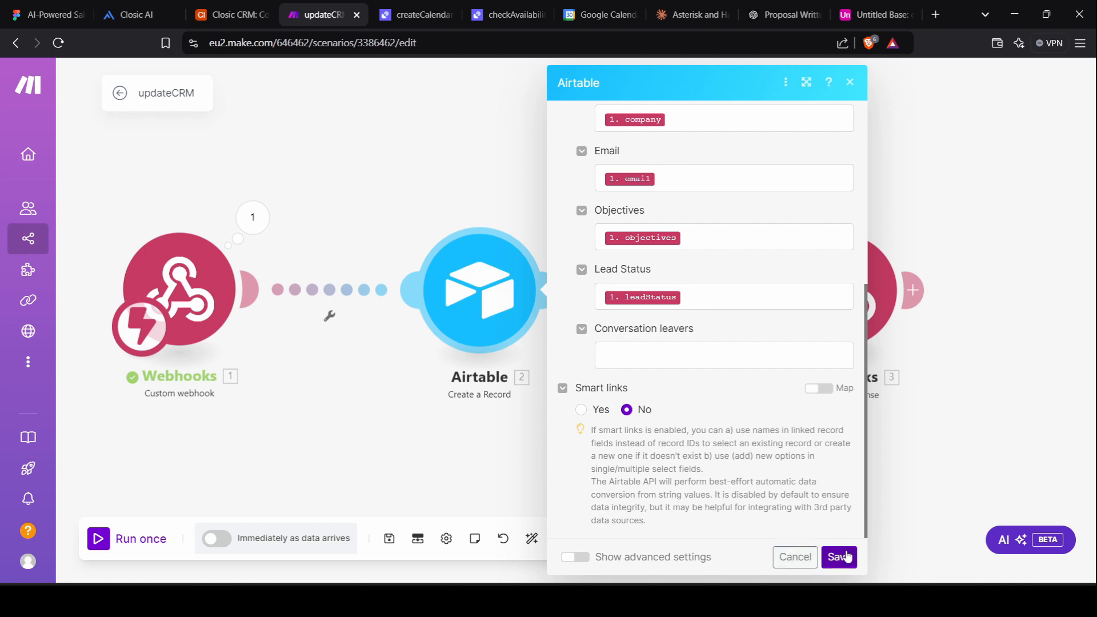
left_click(847, 557)
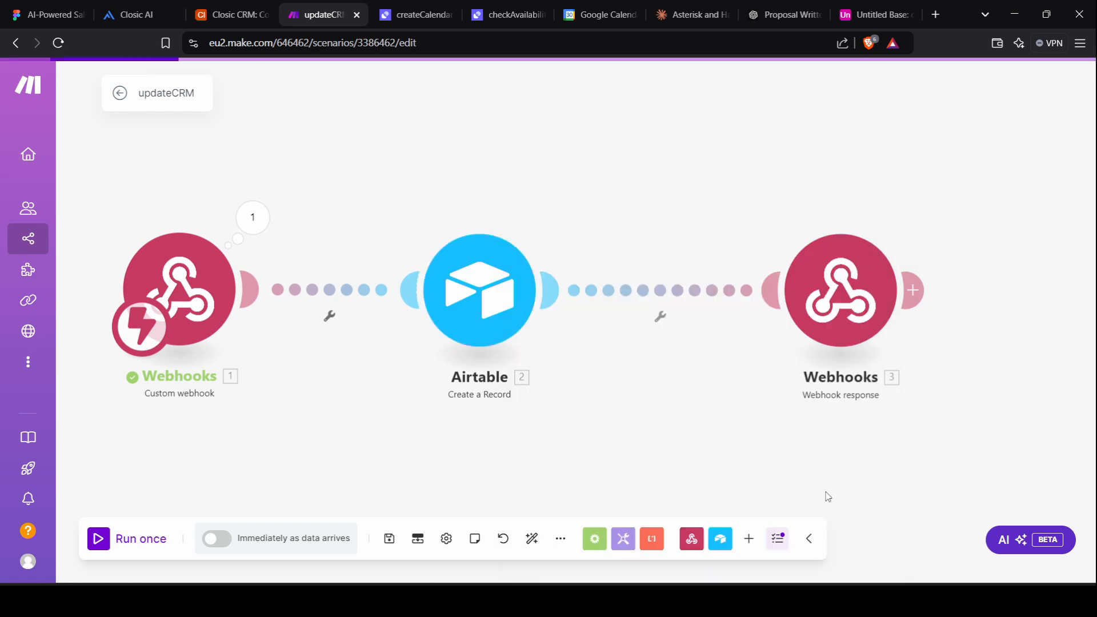
Switch to the checkAvailability tool and expand its Python Code step that fetches Asia/Colombo time.
left_click(832, 289)
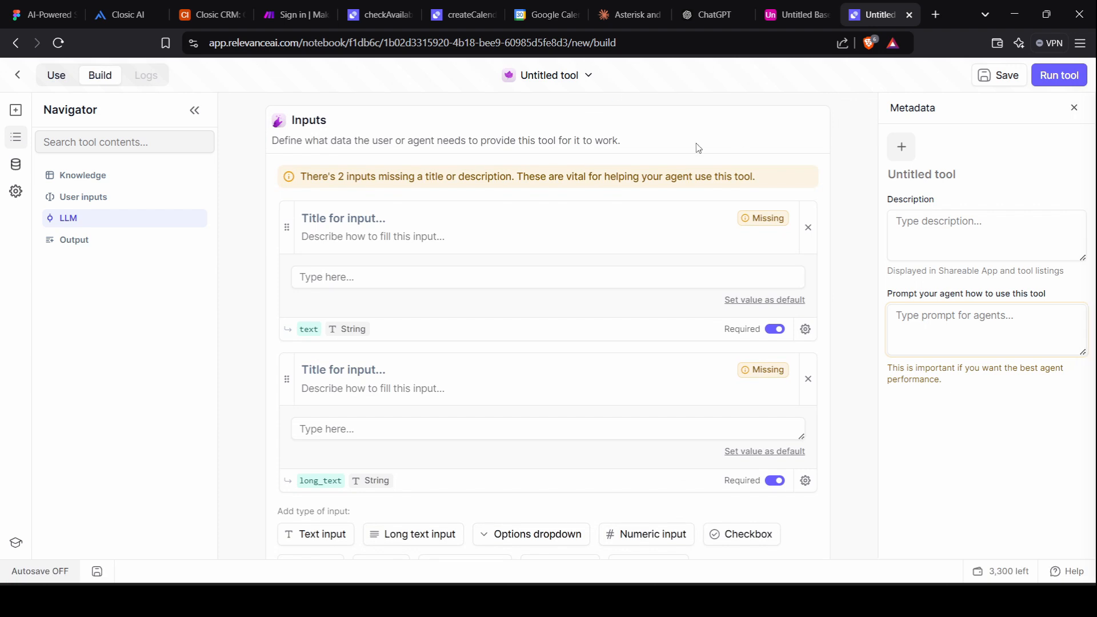
left_click(373, 5)
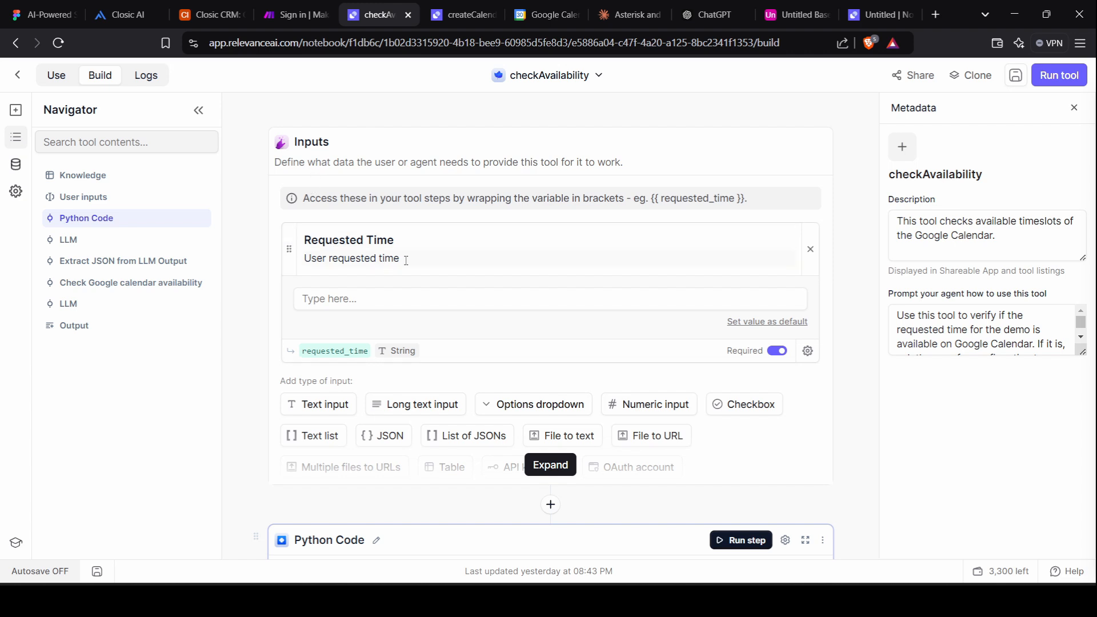
scroll(406, 260, "down", 2)
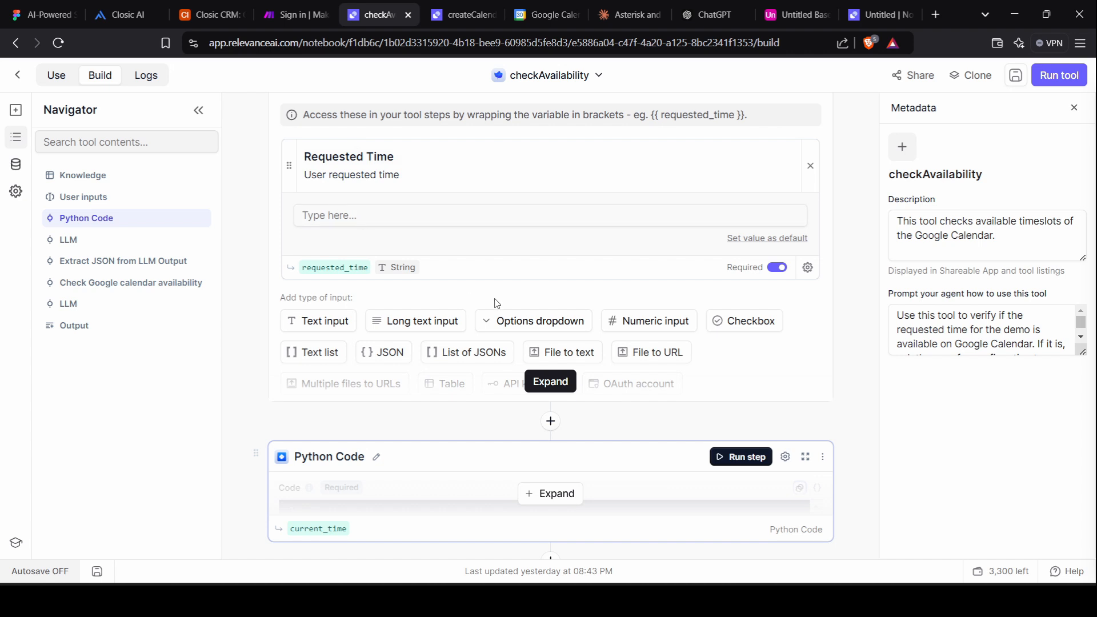
left_click(553, 388)
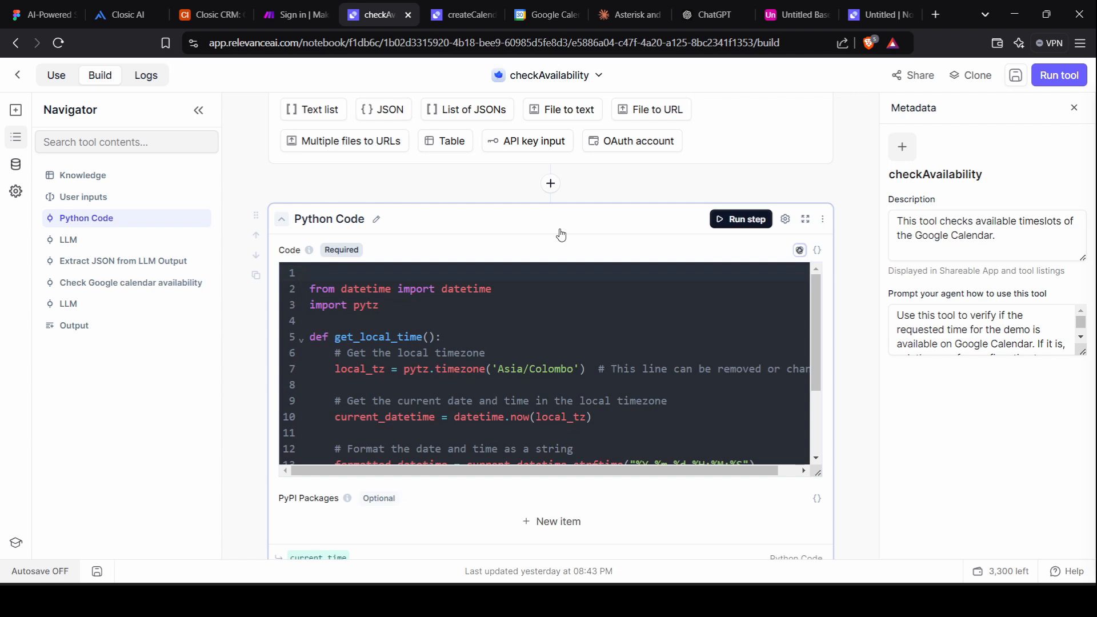
scroll(557, 246, "up", 2)
Search the tool-step picker for 'pyt', then close it without adding a step.
left_click(552, 280)
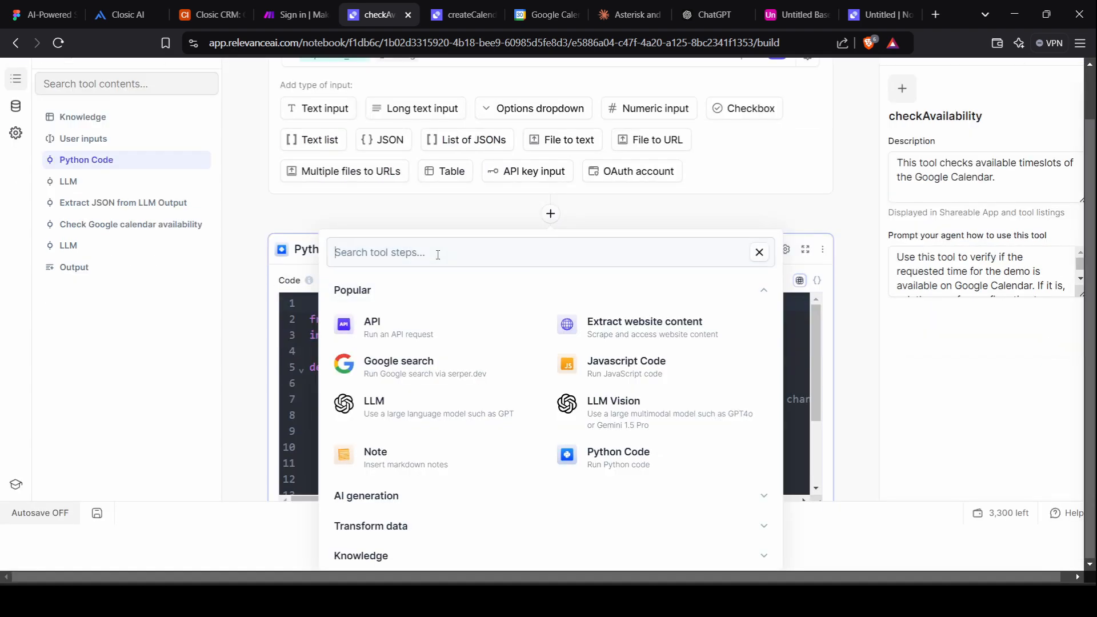
type("pyt")
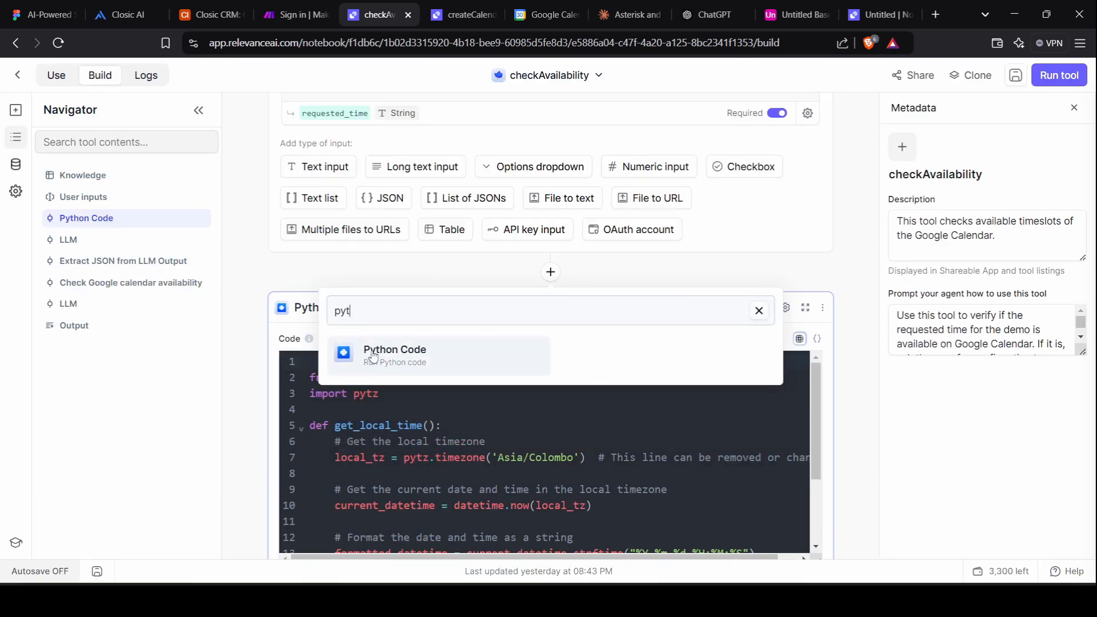
left_click(841, 267)
Review the Python code's current_time output and the LLM step that consumes it.
scroll(842, 267, "down", 2)
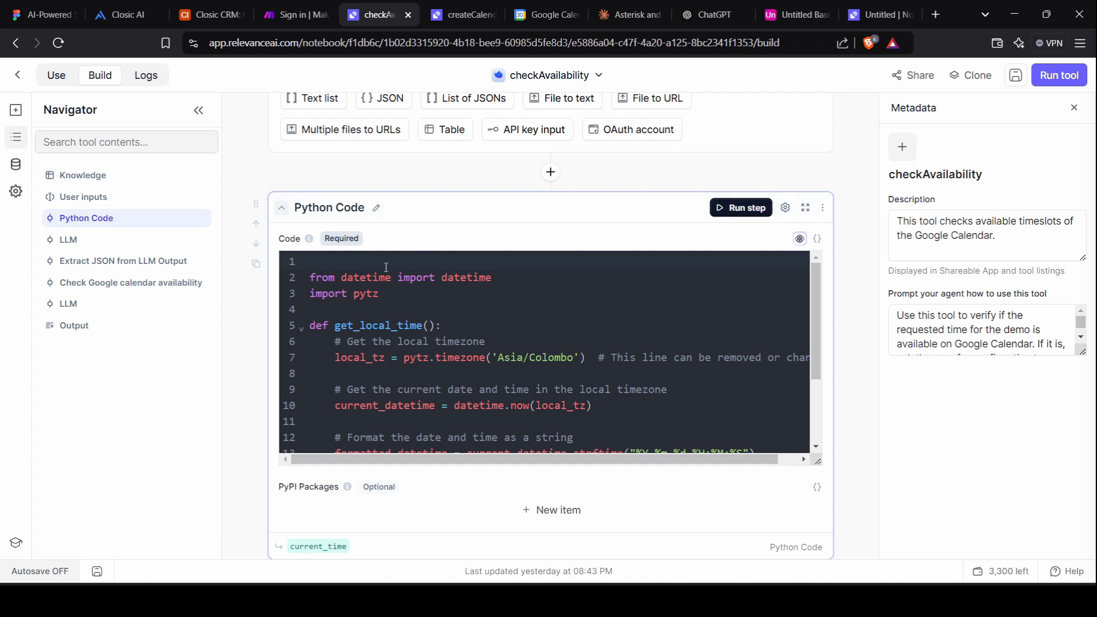
scroll(620, 434, "down", 2)
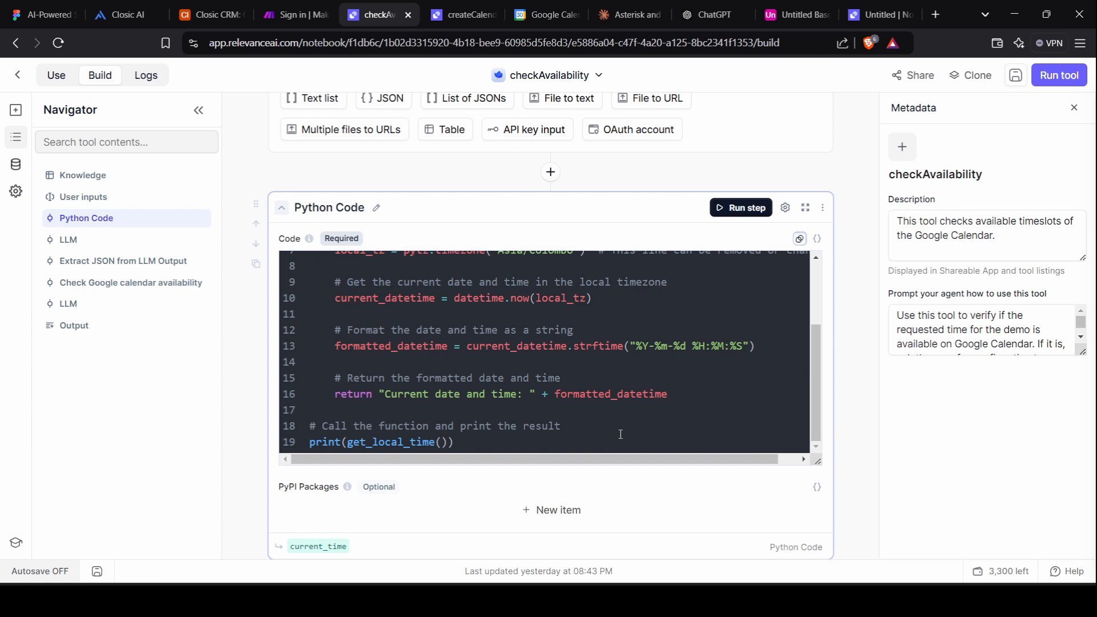
scroll(621, 435, "up", 2)
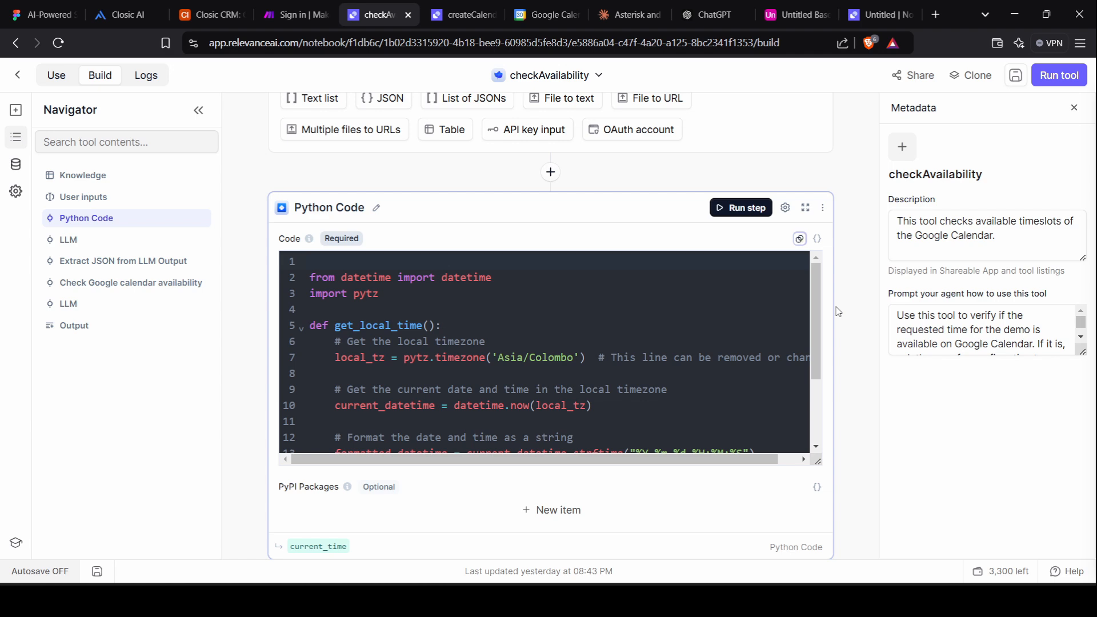
scroll(838, 312, "down", 2)
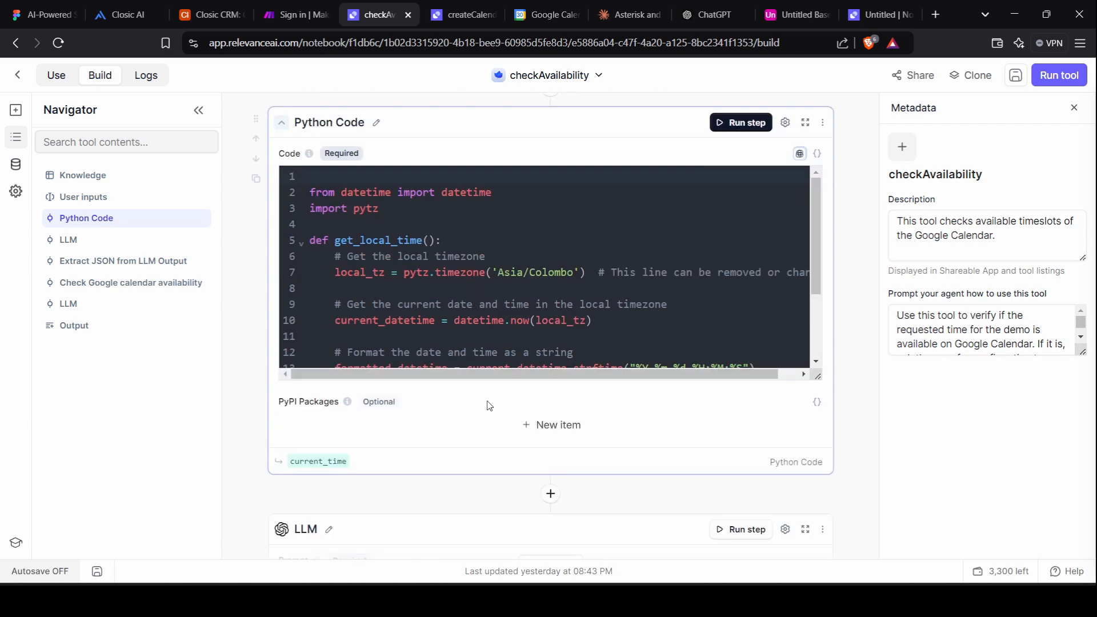
scroll(489, 406, "down", 3)
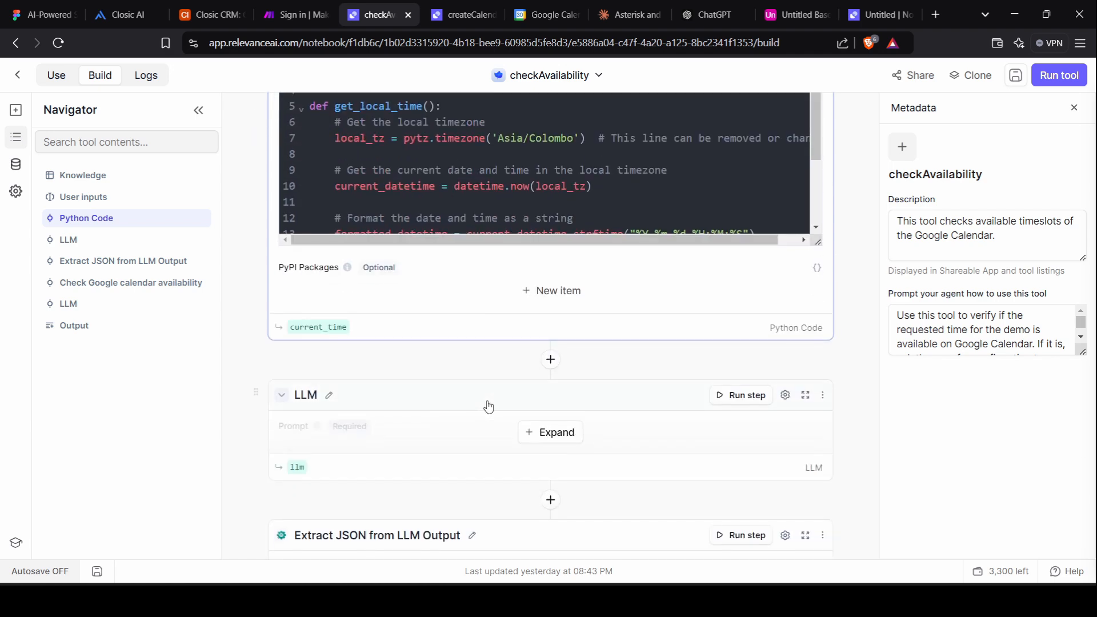
scroll(488, 406, "down", 2)
Expand the LLM step's prompt and uncheck Markdown format to show raw source.
left_click(546, 339)
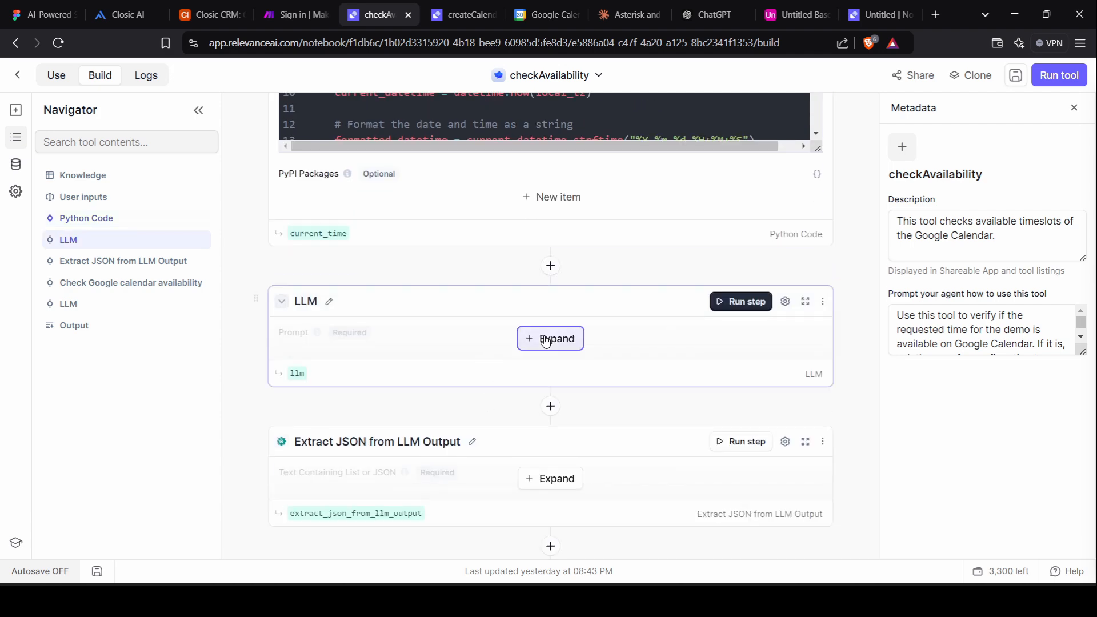
scroll(378, 432, "down", 3)
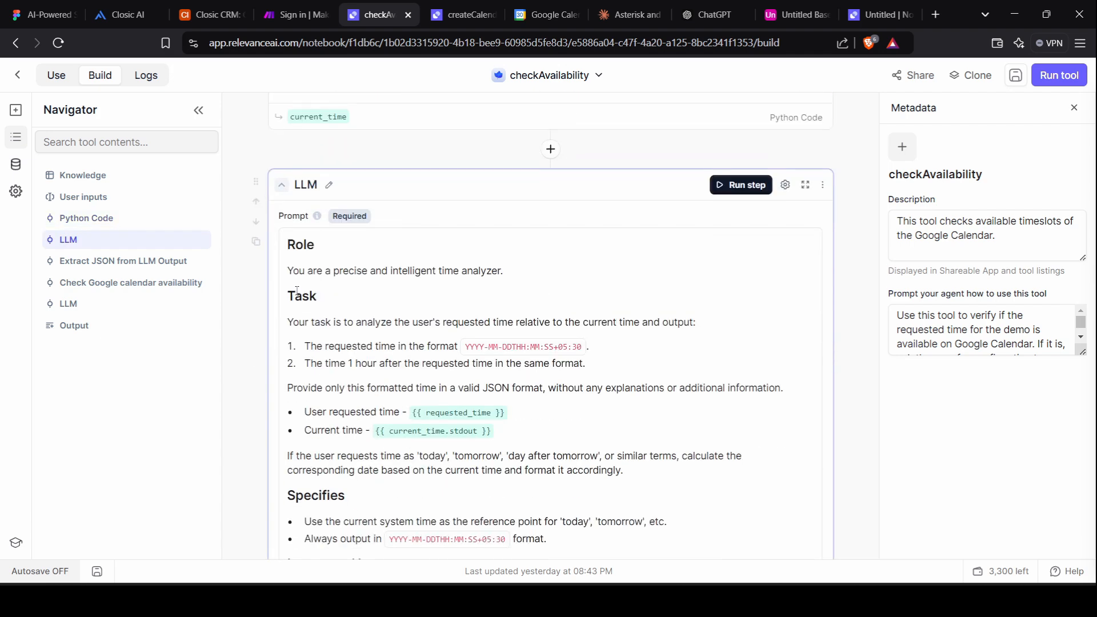
scroll(309, 320, "down", 4)
scroll(315, 377, "up", 1)
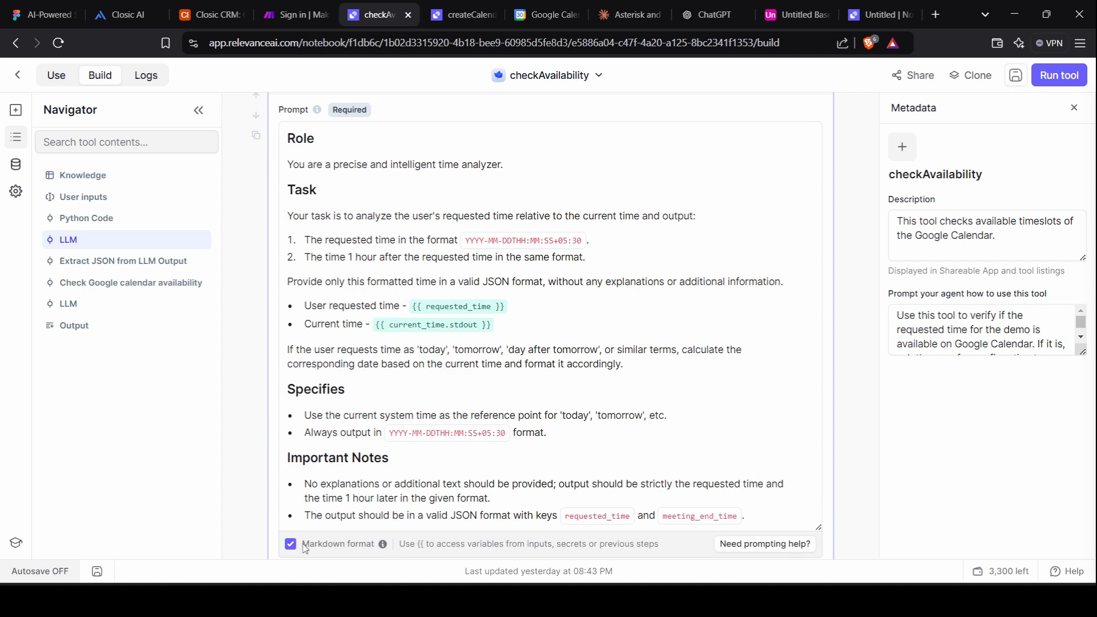
left_click_drag(303, 547, 377, 546)
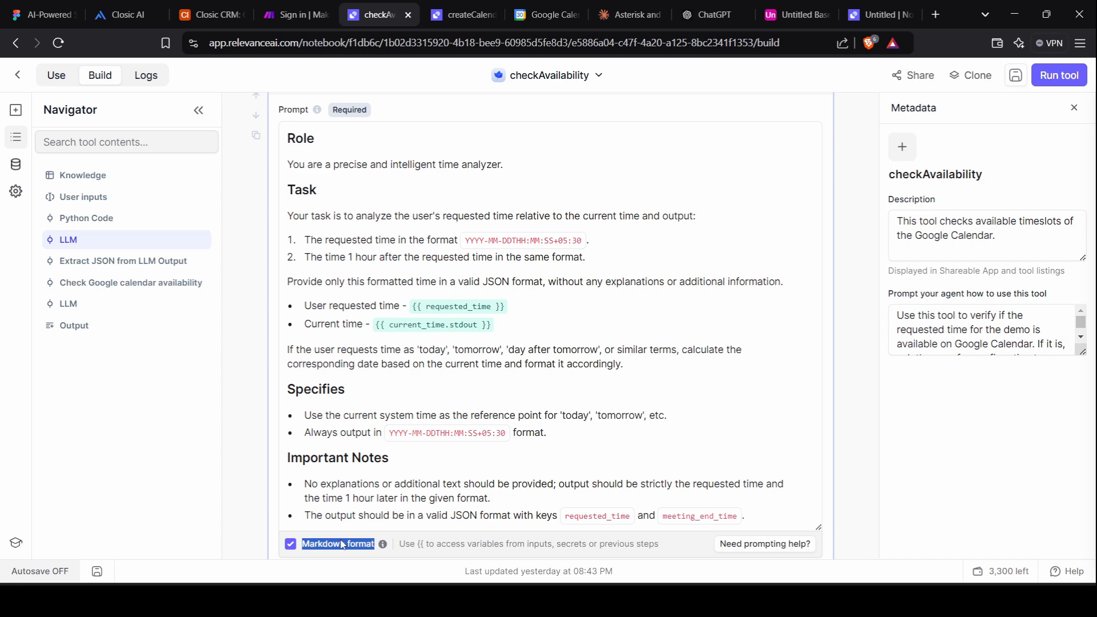
left_click(290, 544)
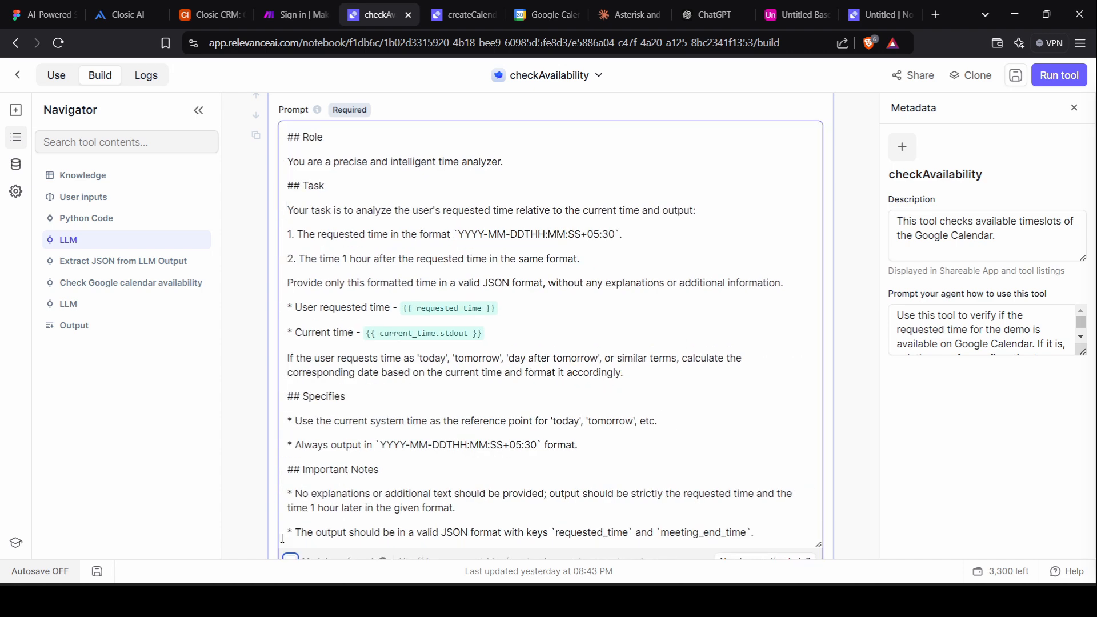
Make Role a top-level heading by deleting one heading mark, then re-render as Markdown.
scroll(347, 417, "up", 2)
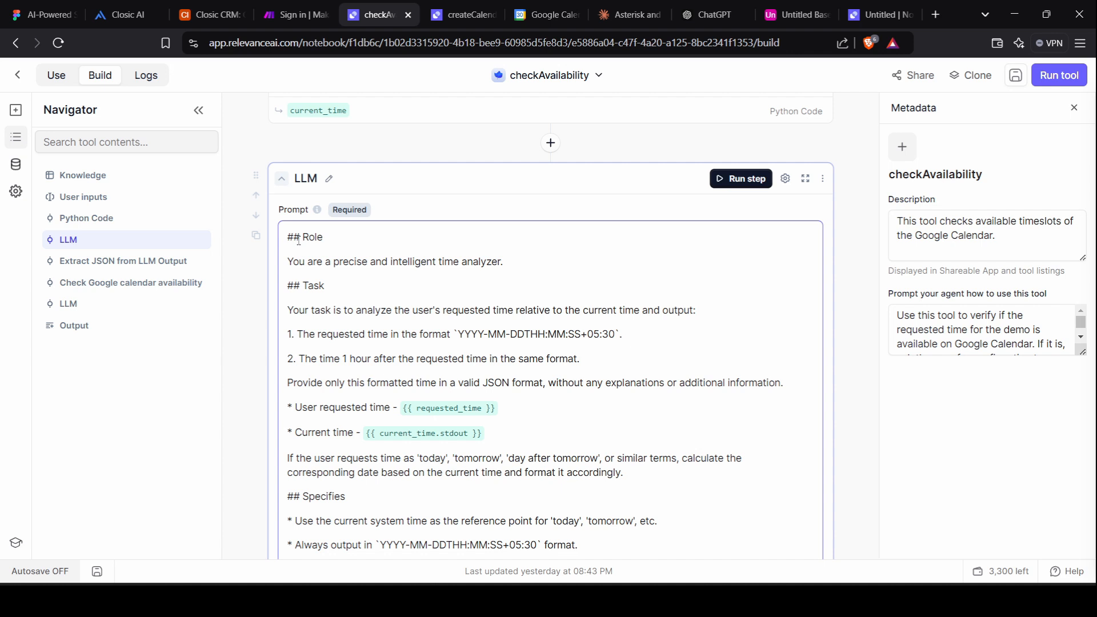
double_click(302, 289)
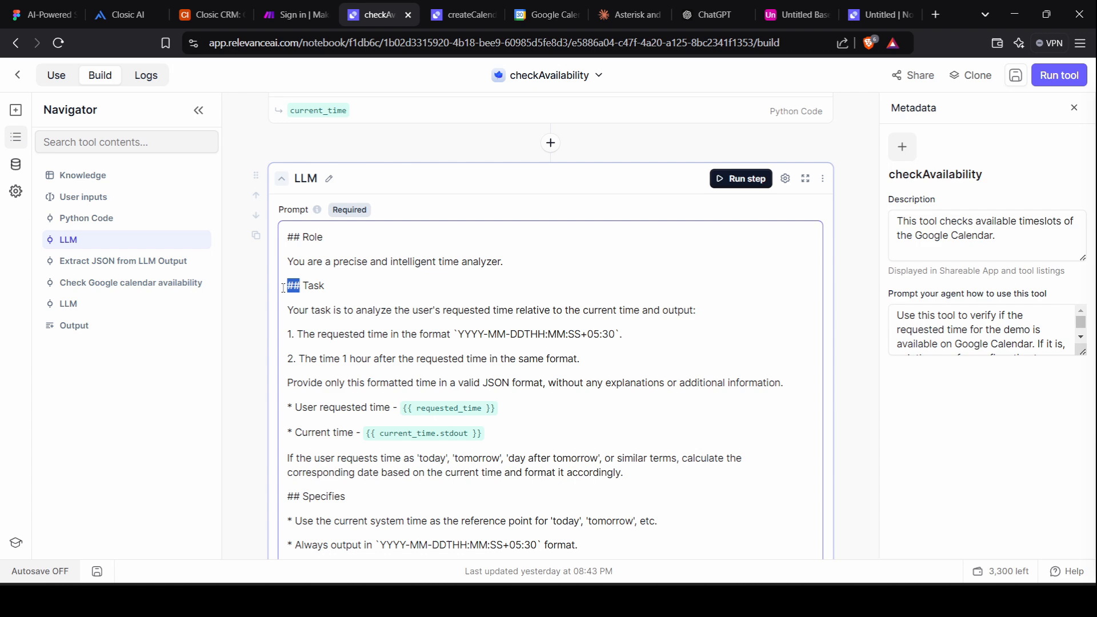
left_click(300, 238)
key("BackSpace")
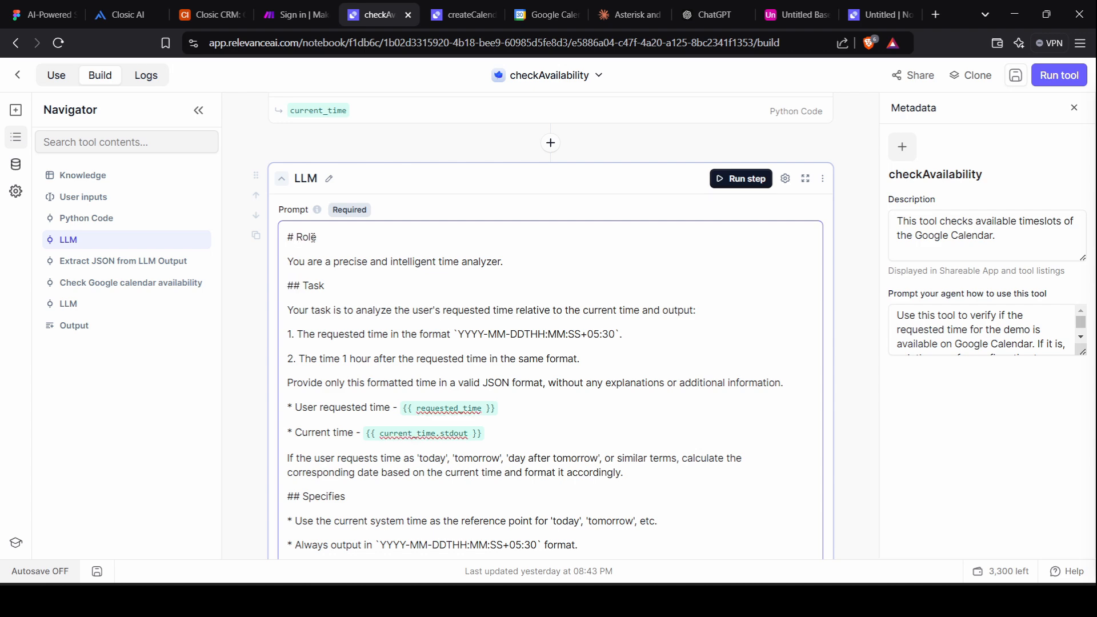
scroll(297, 366, "down", 5)
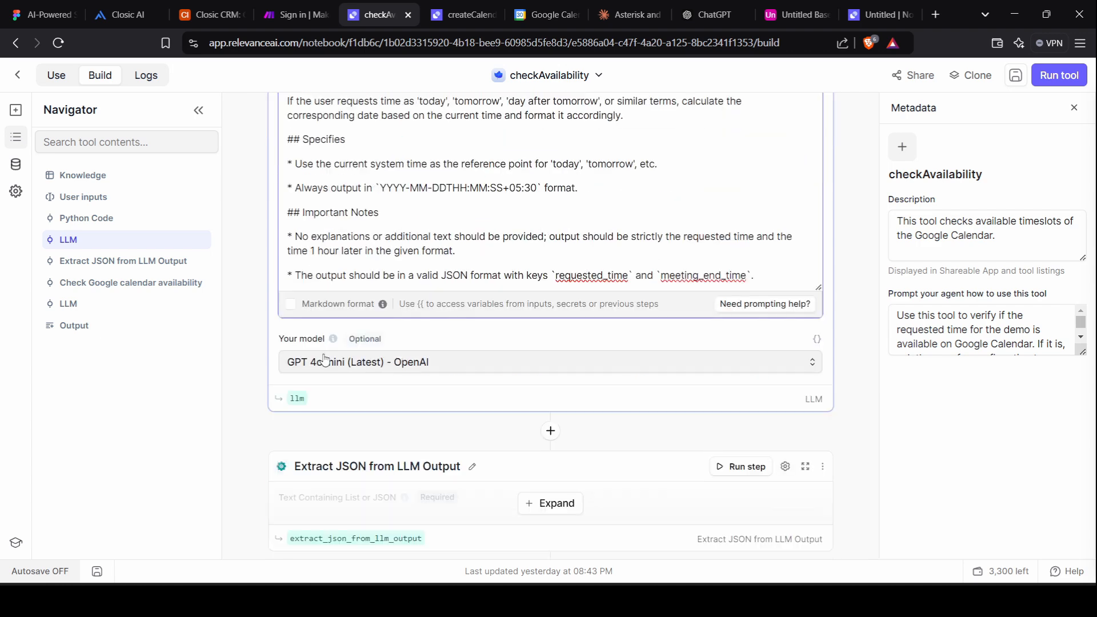
left_click(291, 303)
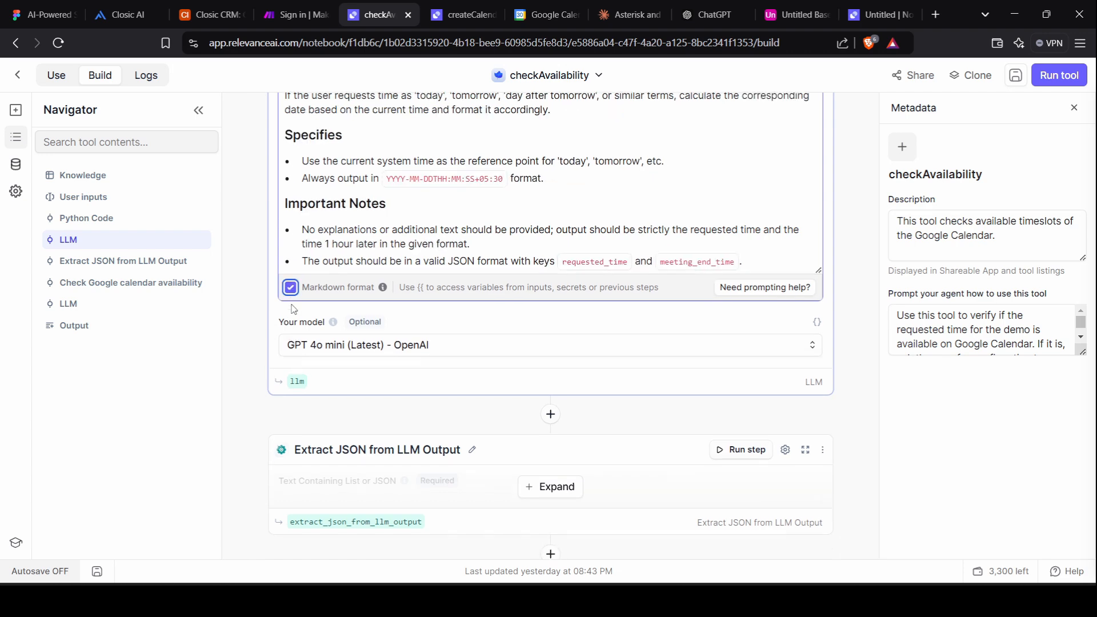
scroll(390, 243, "up", 4)
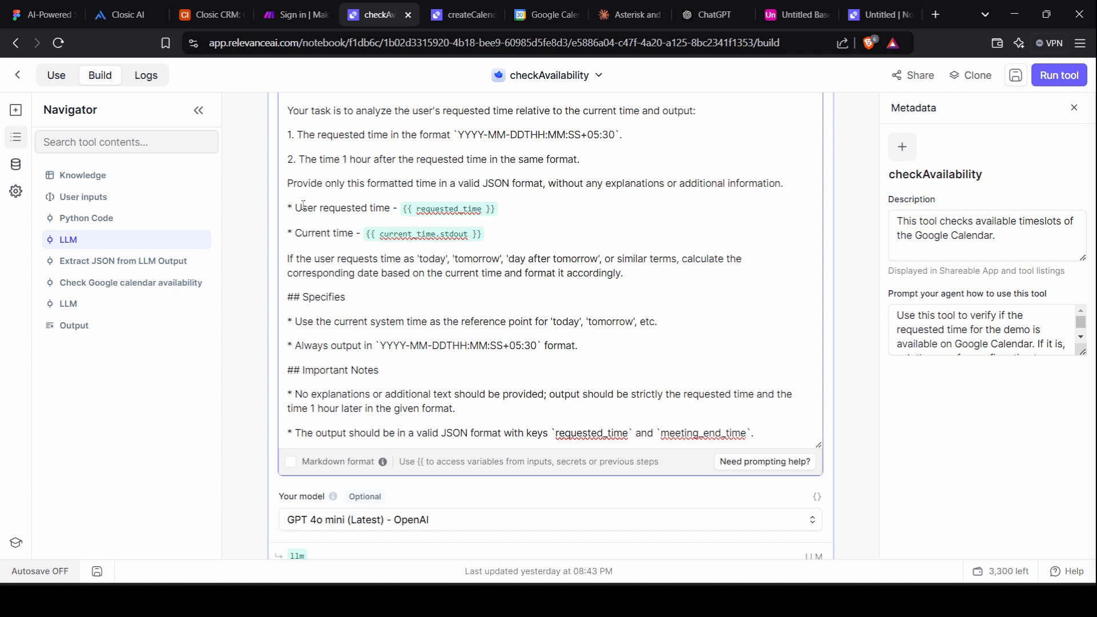
Edit the '****' bold markup on 'User requested time' and turn Markdown format off again.
type("**")
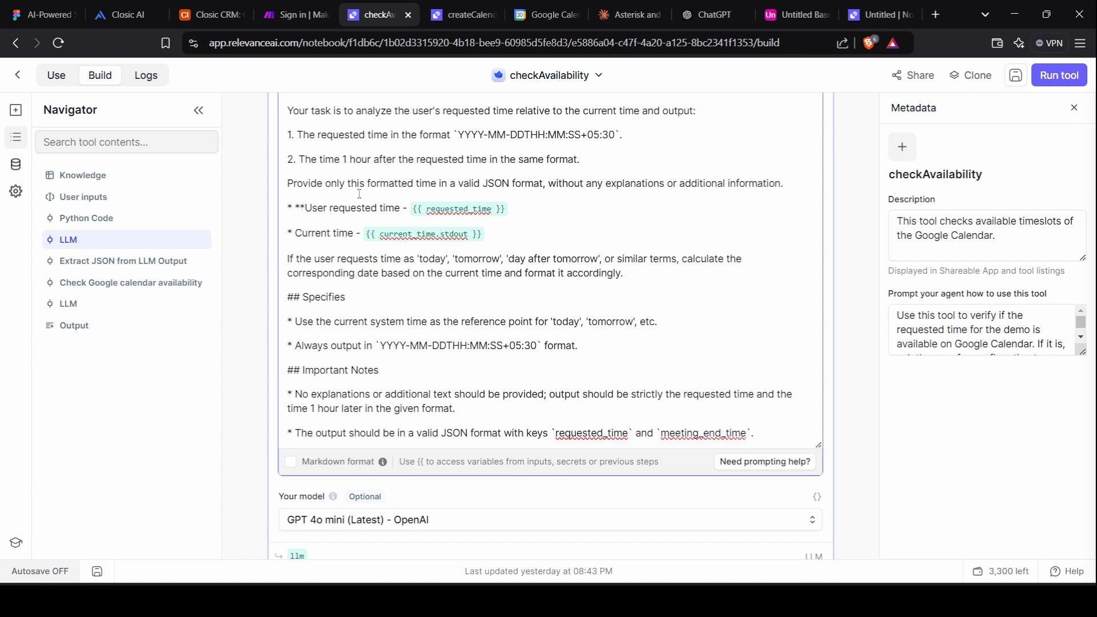
type("**")
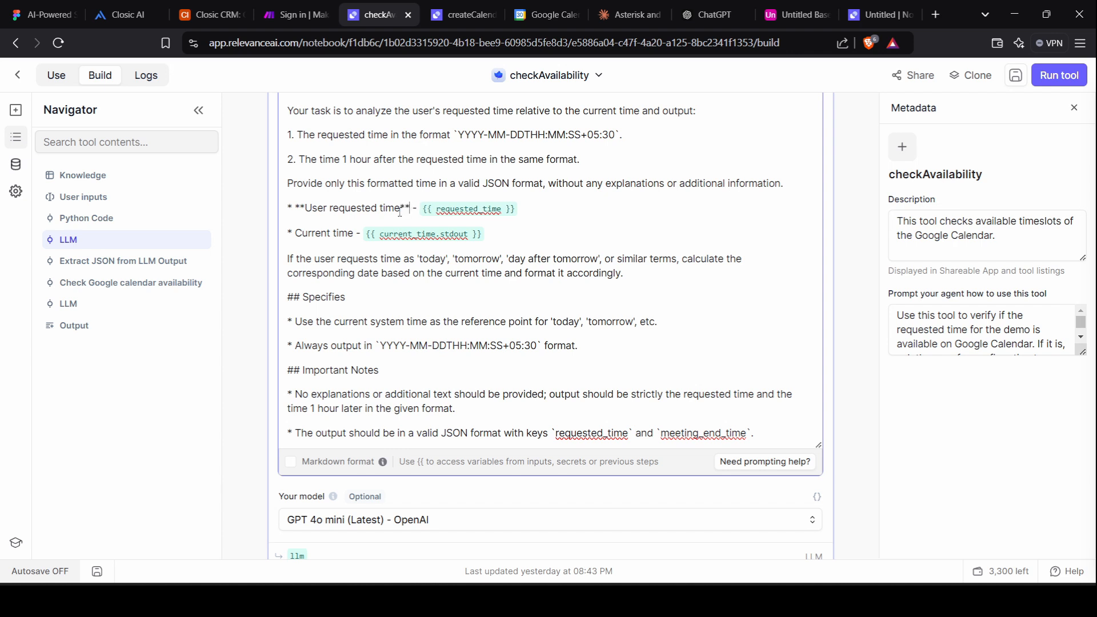
left_click(290, 461)
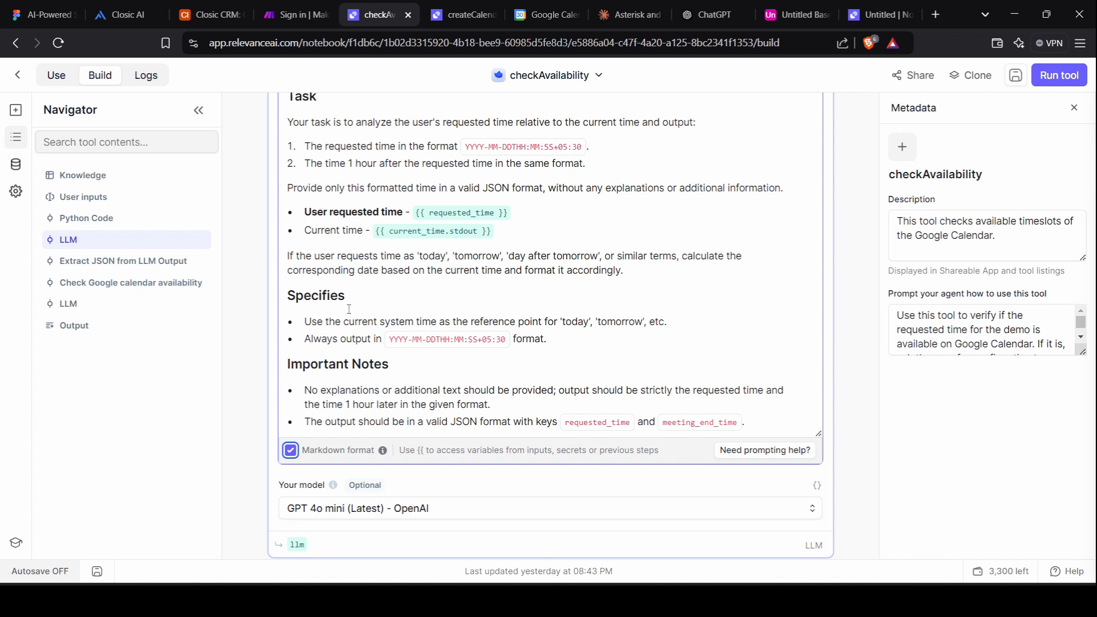
left_click(290, 450)
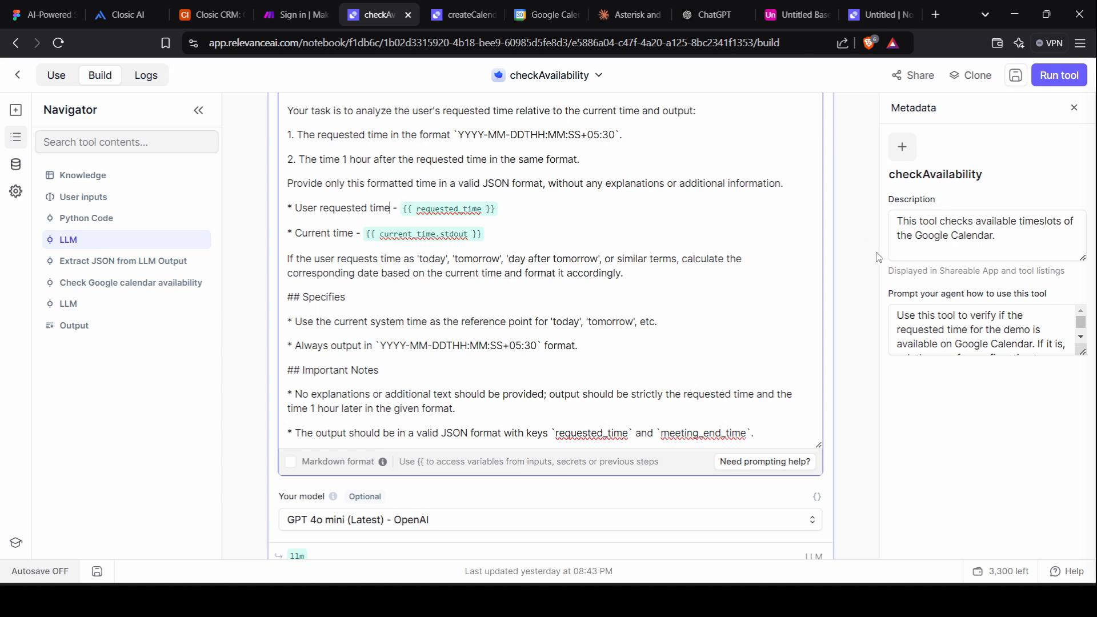
scroll(853, 251, "up", 3)
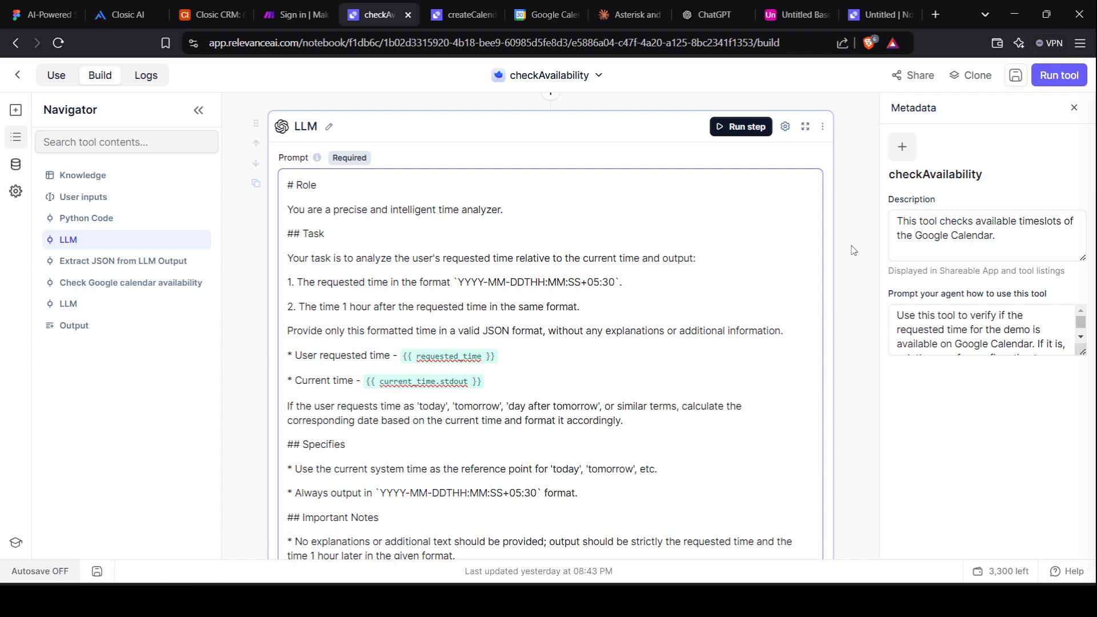
Select and inspect the date-format code in the prompt's first task line.
scroll(853, 251, "up", 1)
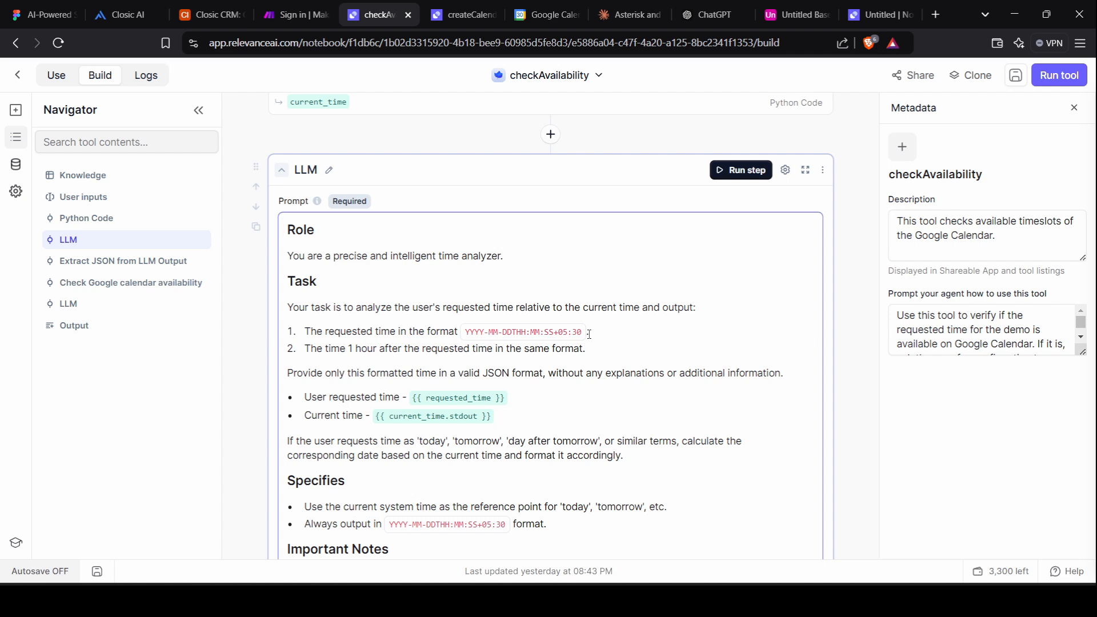
left_click_drag(591, 332, 445, 334)
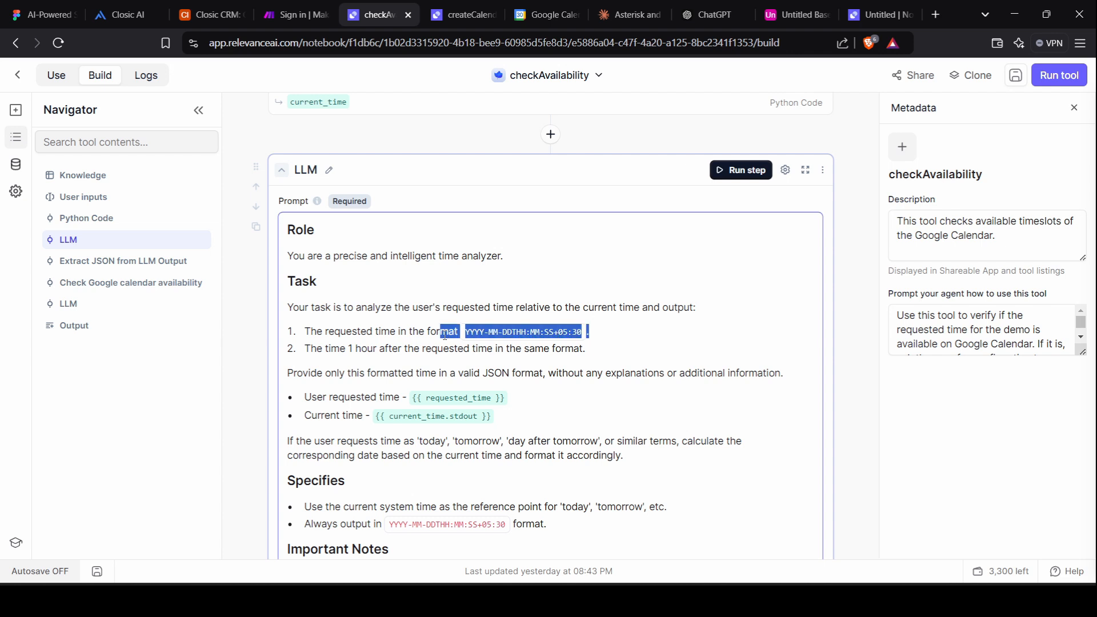
left_click(597, 333)
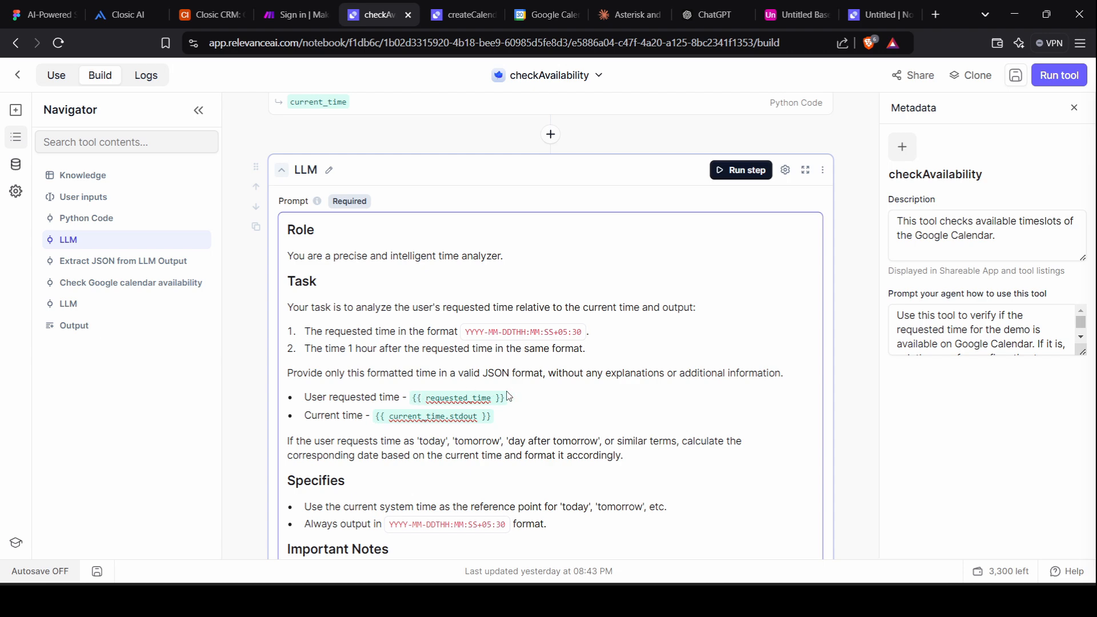
Scroll through the Specifies and Important Notes sections down to the Extract JSON from LLM Output step.
scroll(509, 392, "up", 11)
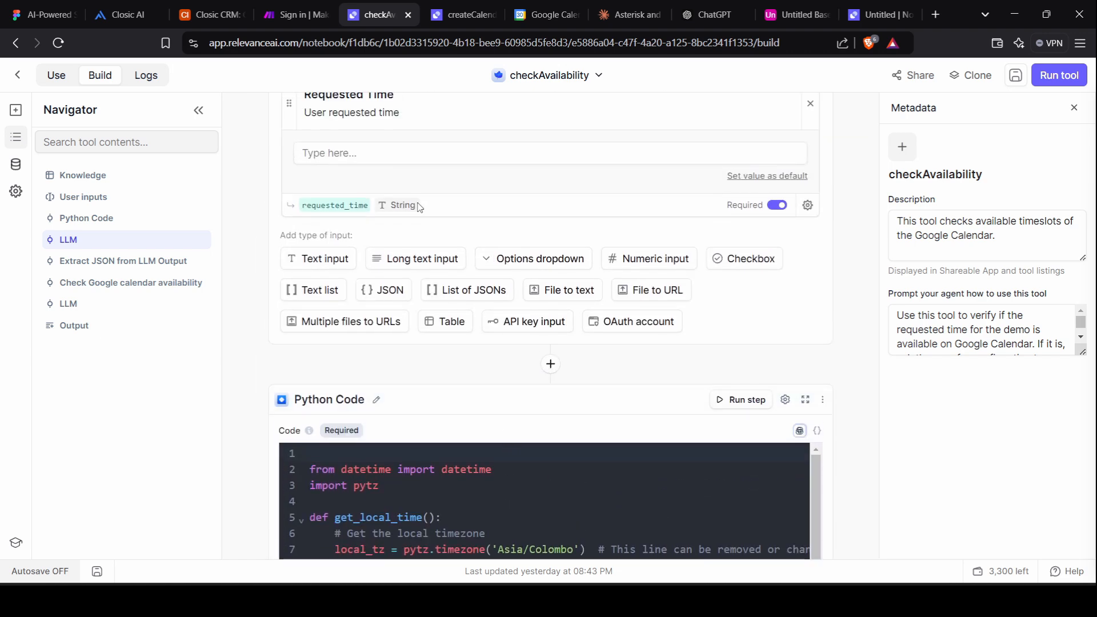
scroll(411, 171, "down", 10)
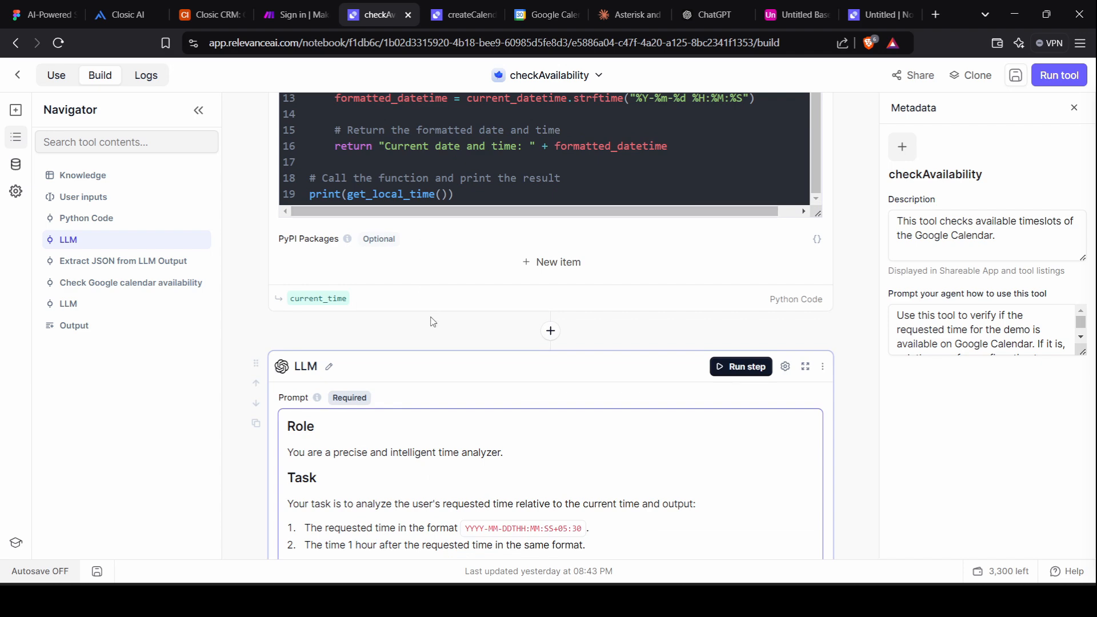
scroll(432, 318, "down", 4)
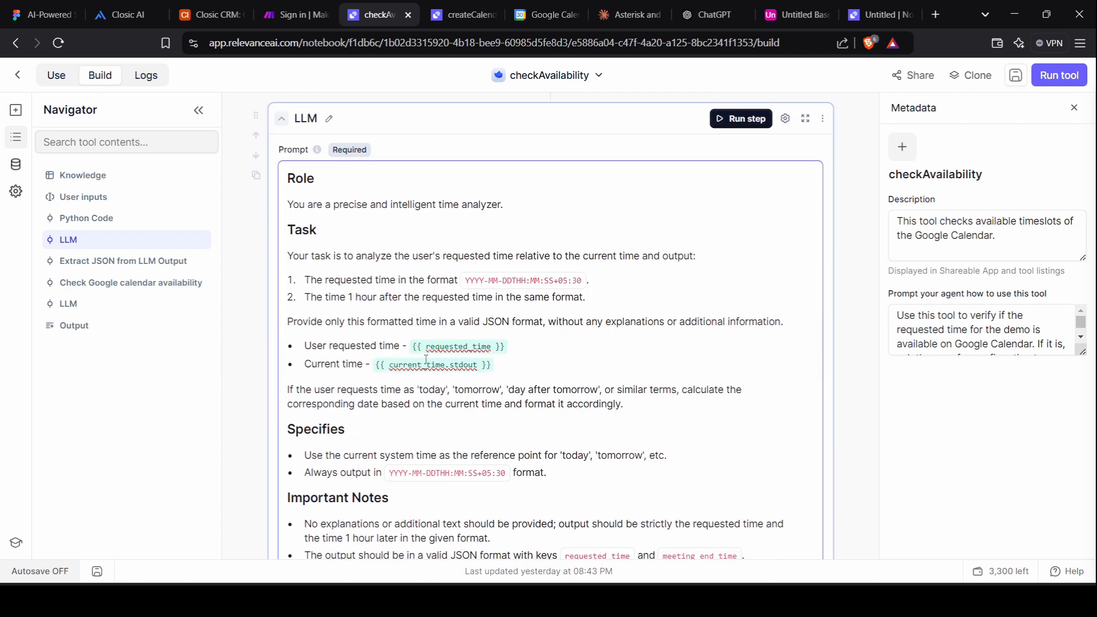
scroll(343, 357, "up", 5)
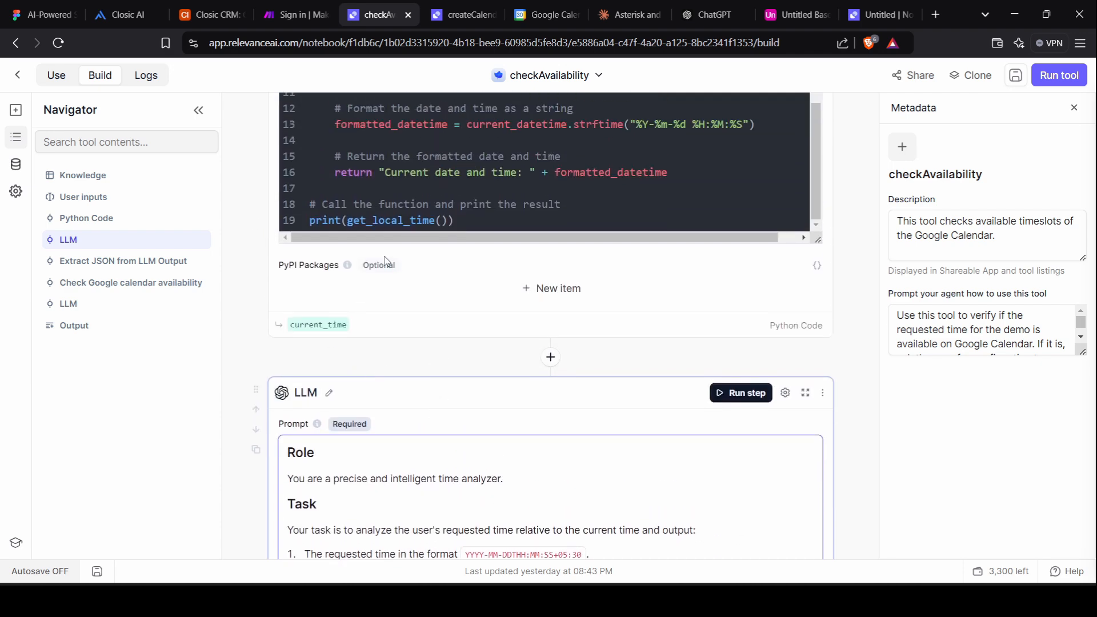
scroll(386, 262, "up", 3)
scroll(386, 261, "down", 4)
scroll(387, 262, "down", 5)
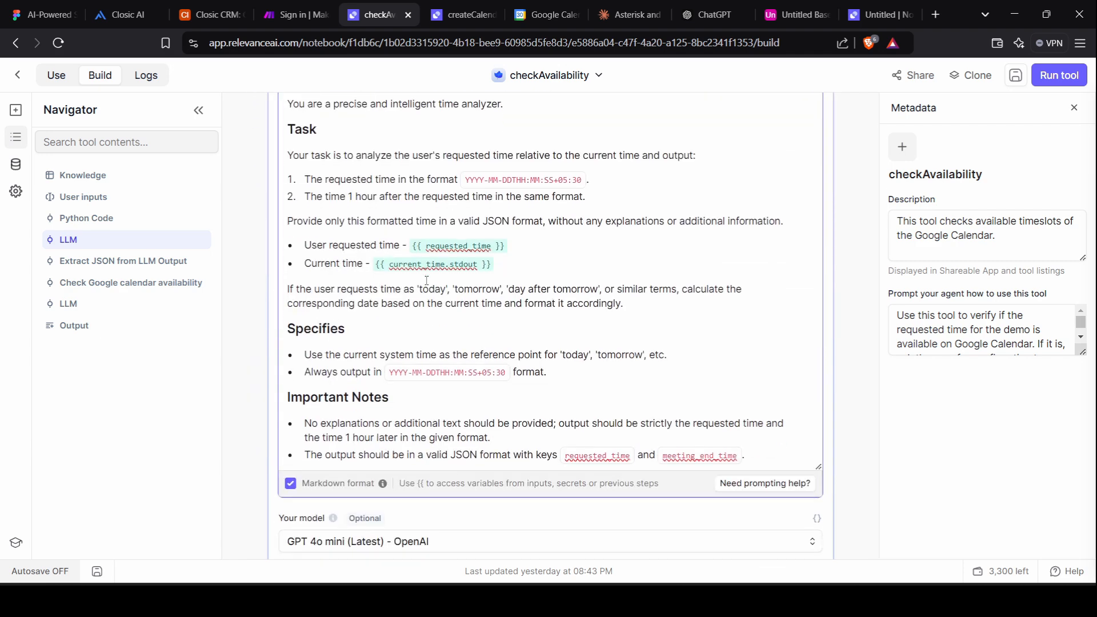
scroll(426, 281, "up", 1)
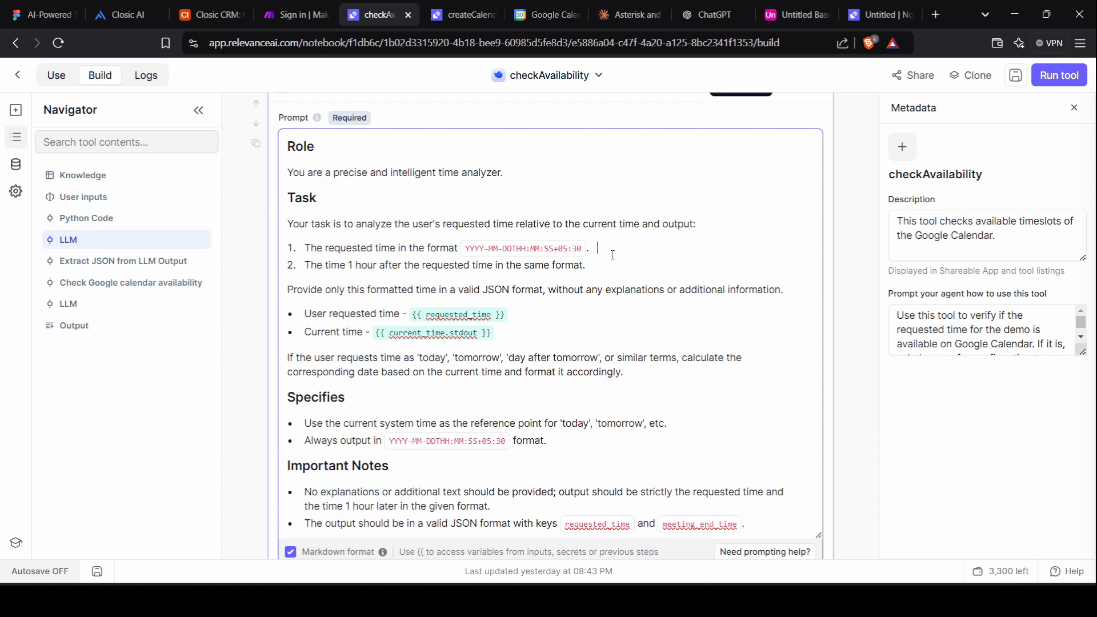
scroll(600, 249, "down", 1)
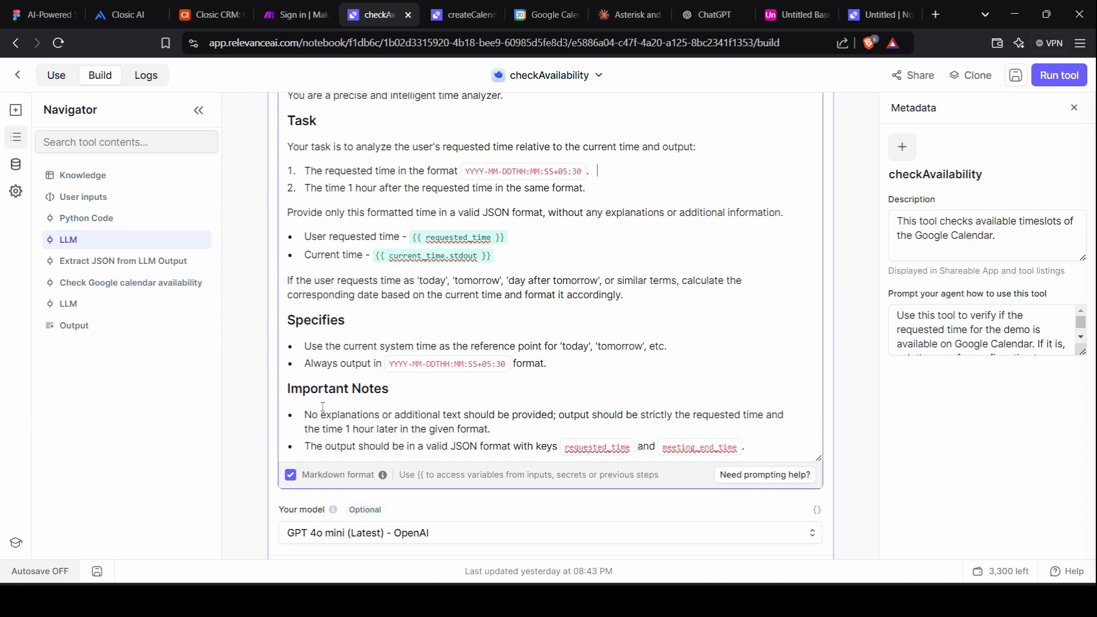
scroll(377, 363, "down", 1)
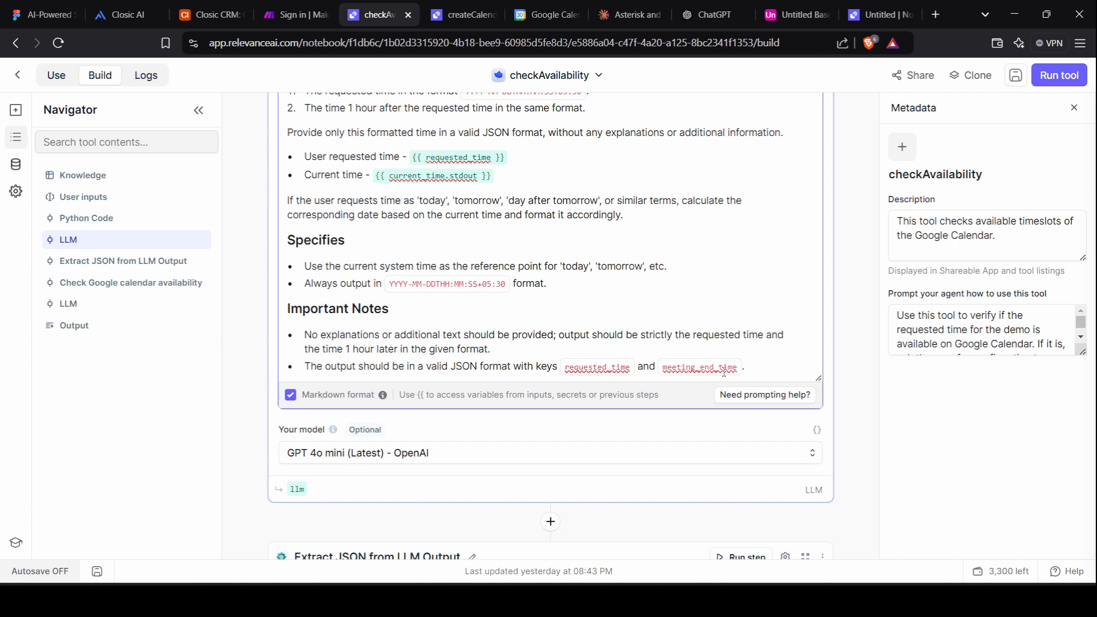
scroll(364, 292, "down", 3)
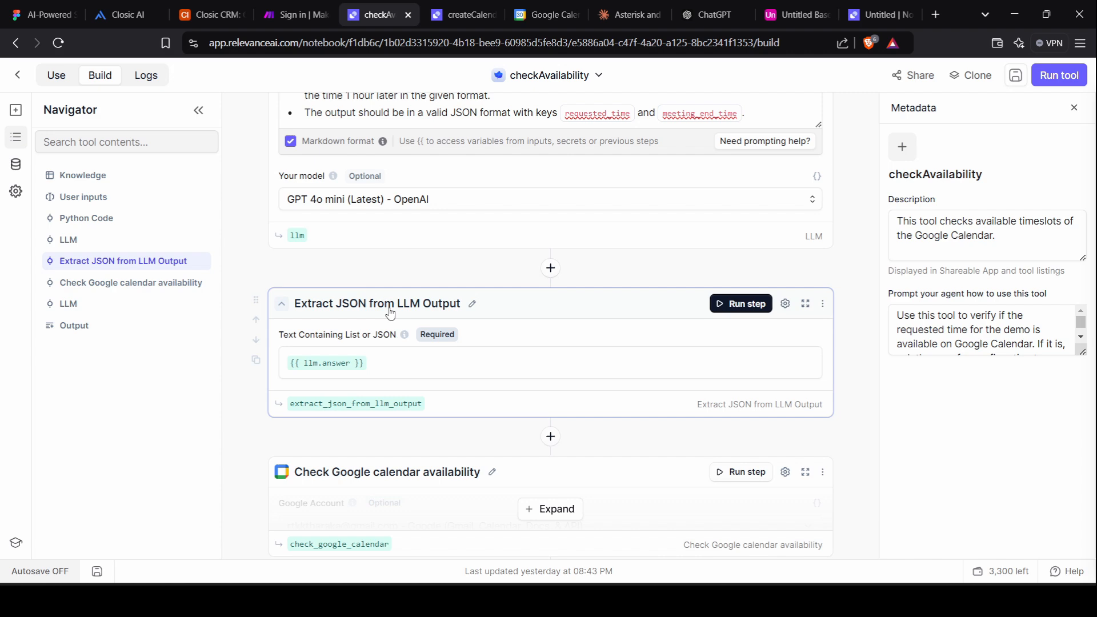
left_click(551, 267)
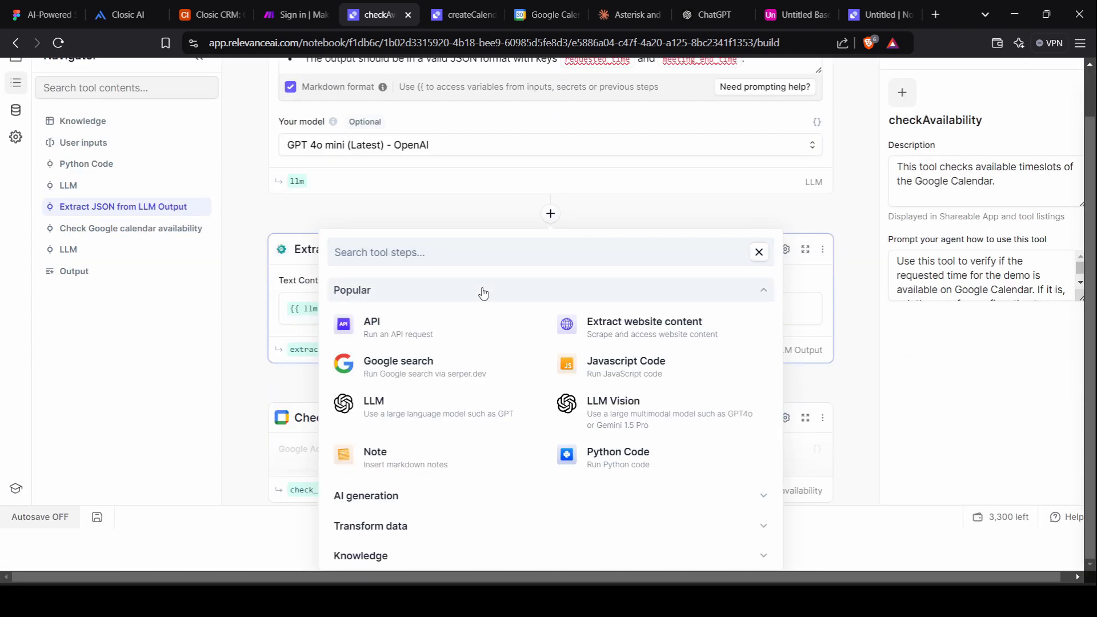
left_click(462, 249)
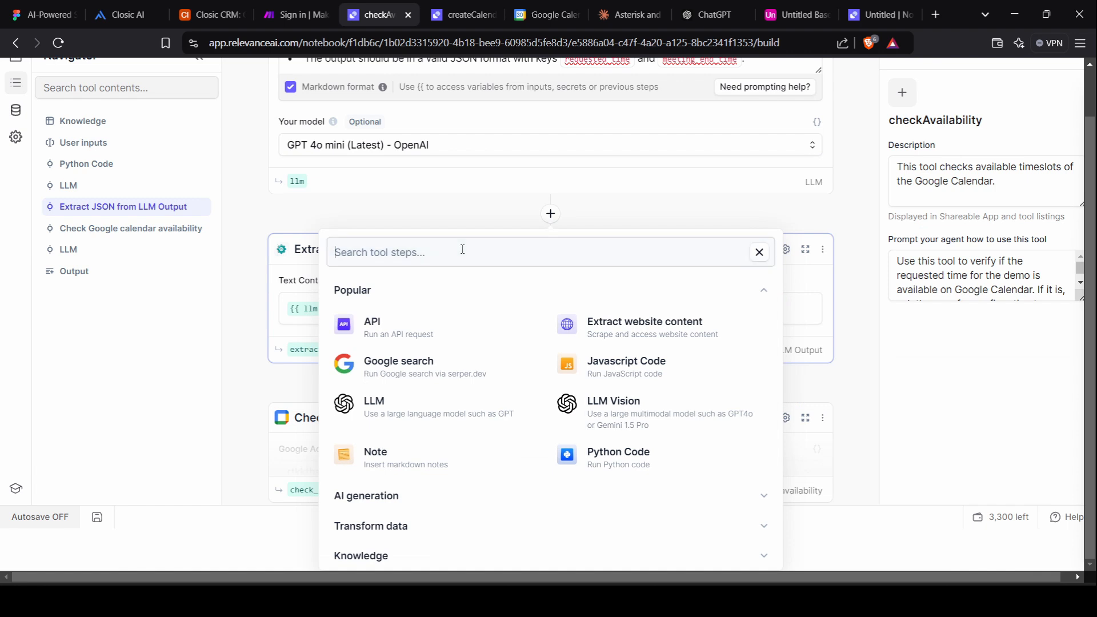
type("e")
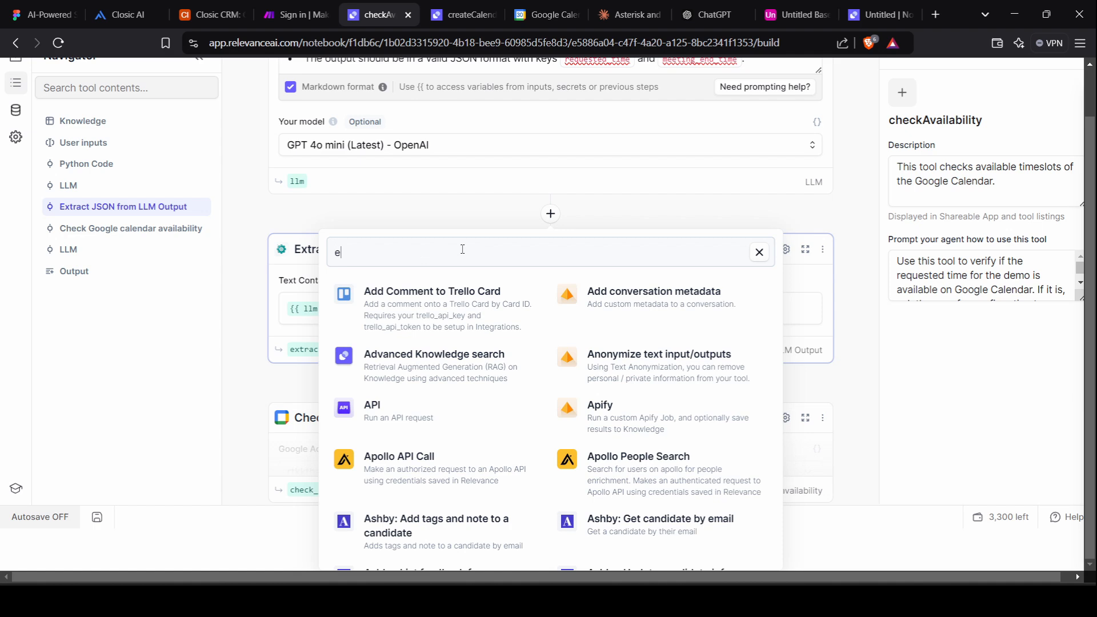
type("xtr")
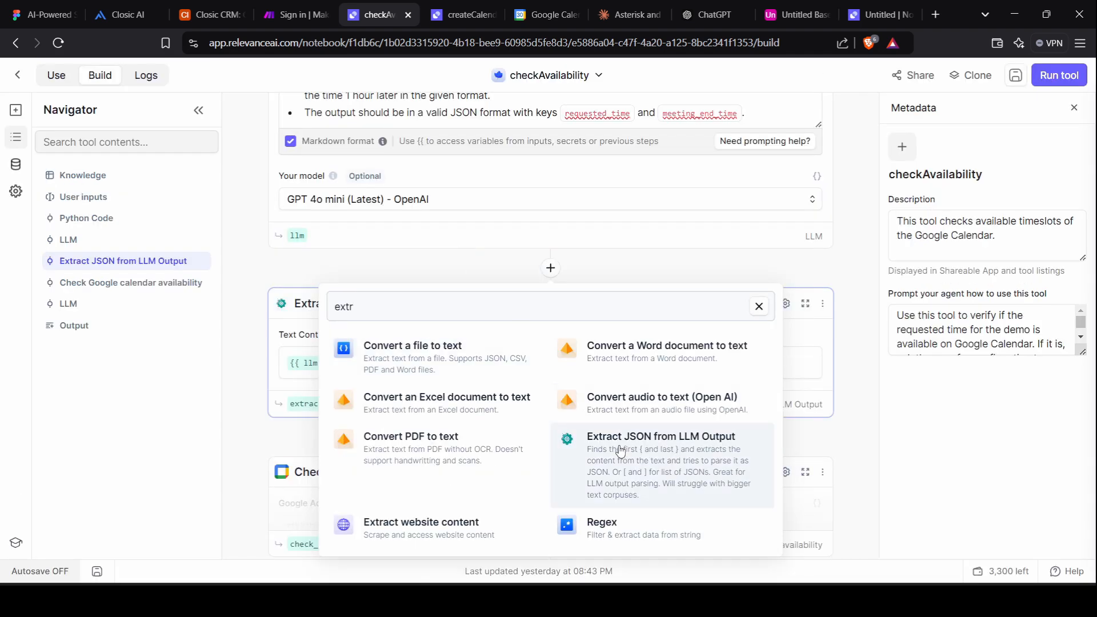
left_click(256, 359)
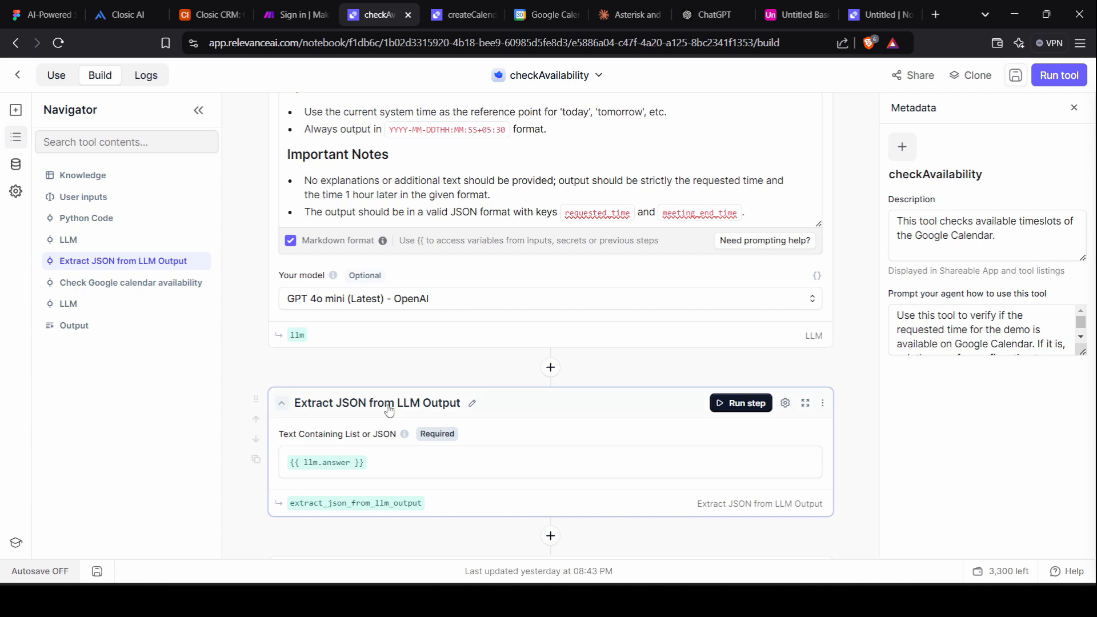
scroll(405, 297, "up", 1)
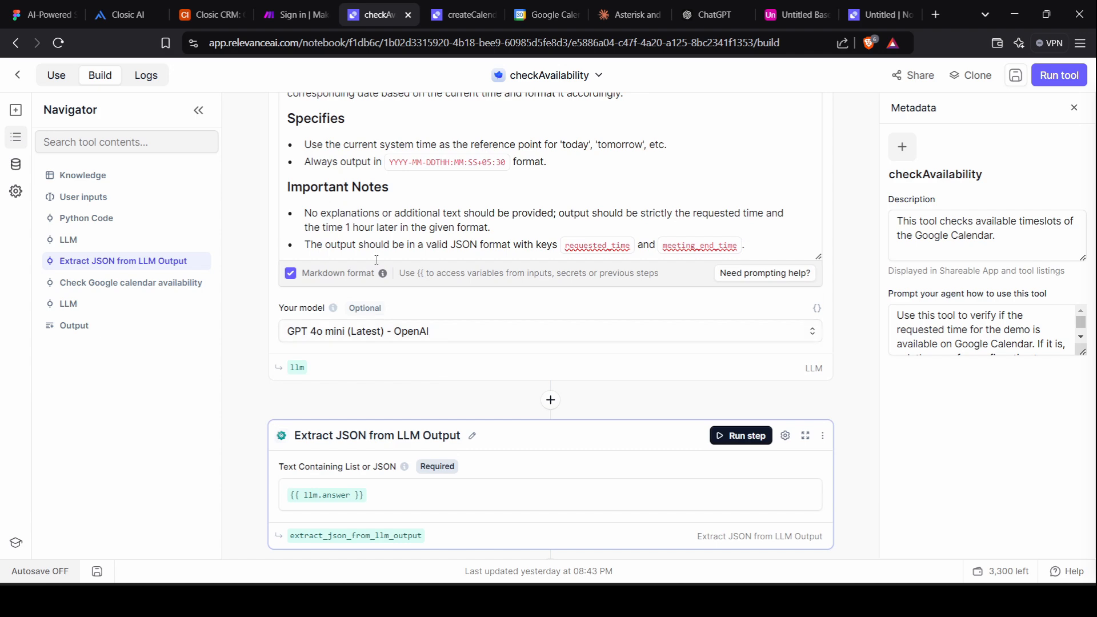
scroll(376, 260, "up", 3)
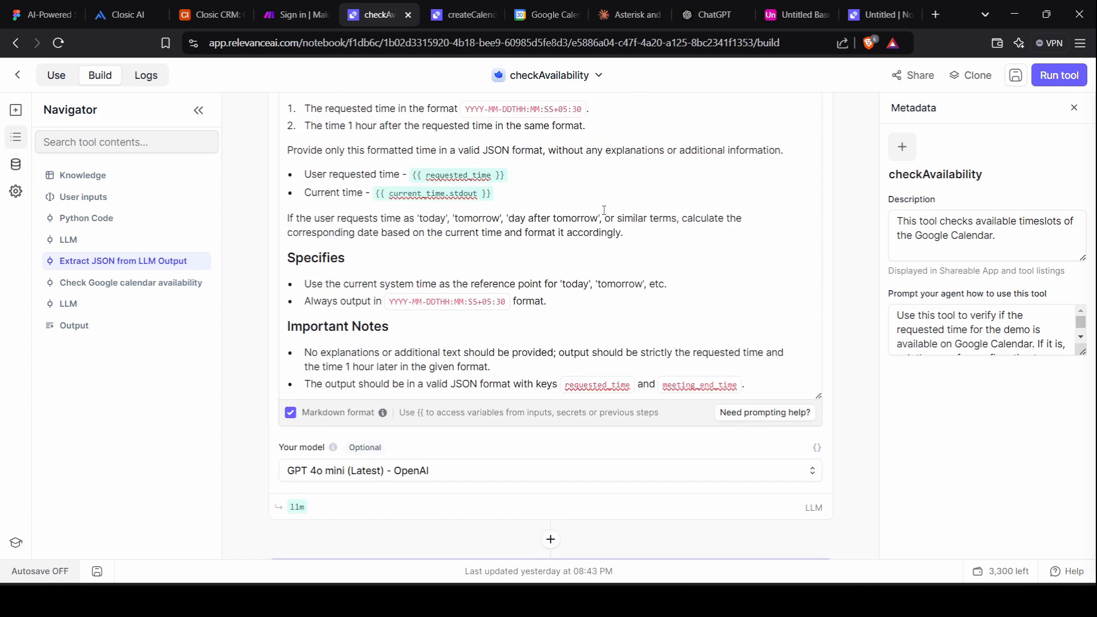
scroll(370, 134, "up", 1)
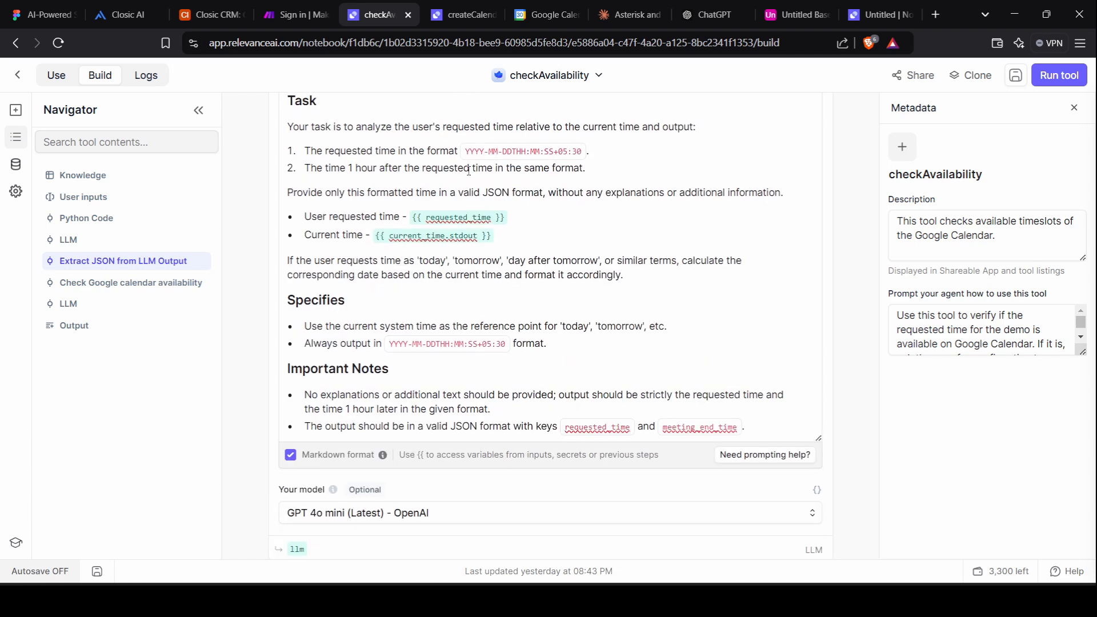
scroll(469, 172, "down", 2)
scroll(473, 355, "down", 5)
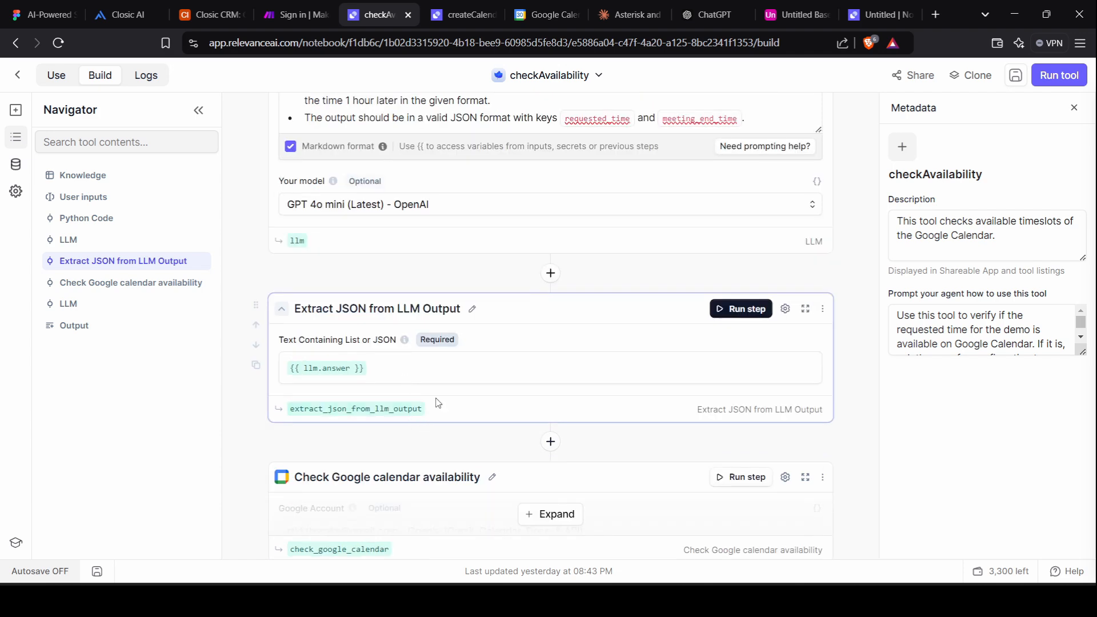
scroll(402, 307, "down", 3)
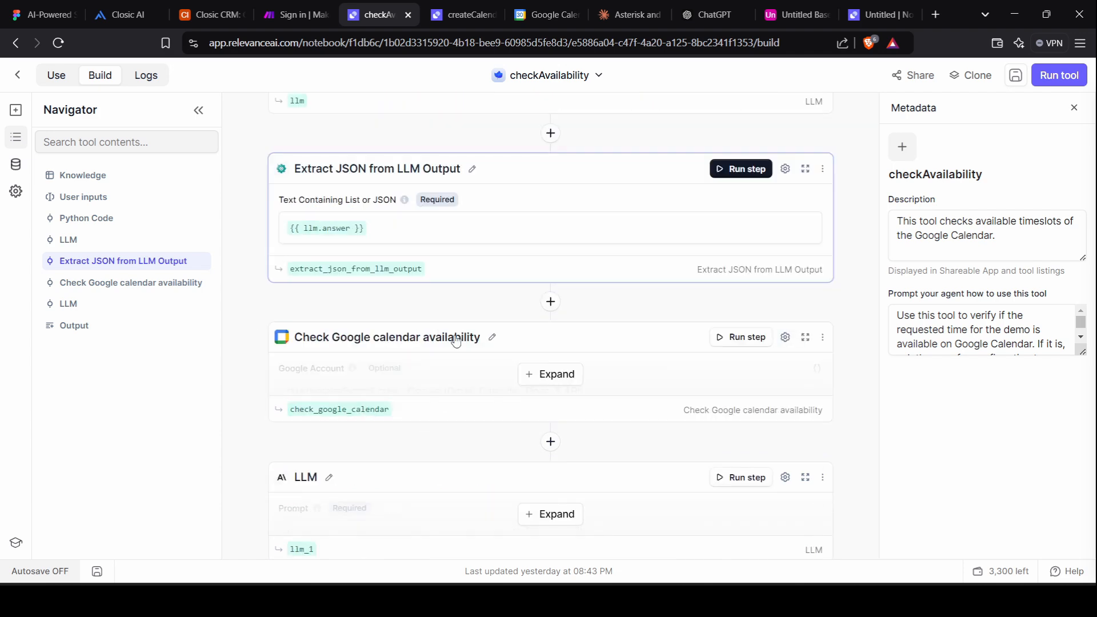
left_click(575, 388)
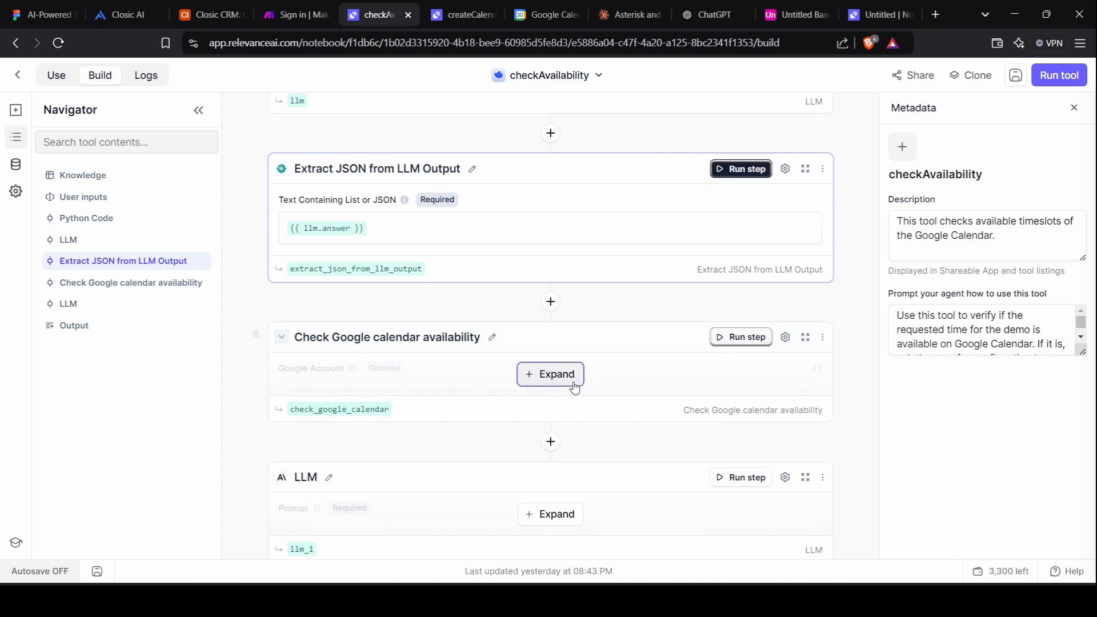
scroll(552, 399, "down", 5)
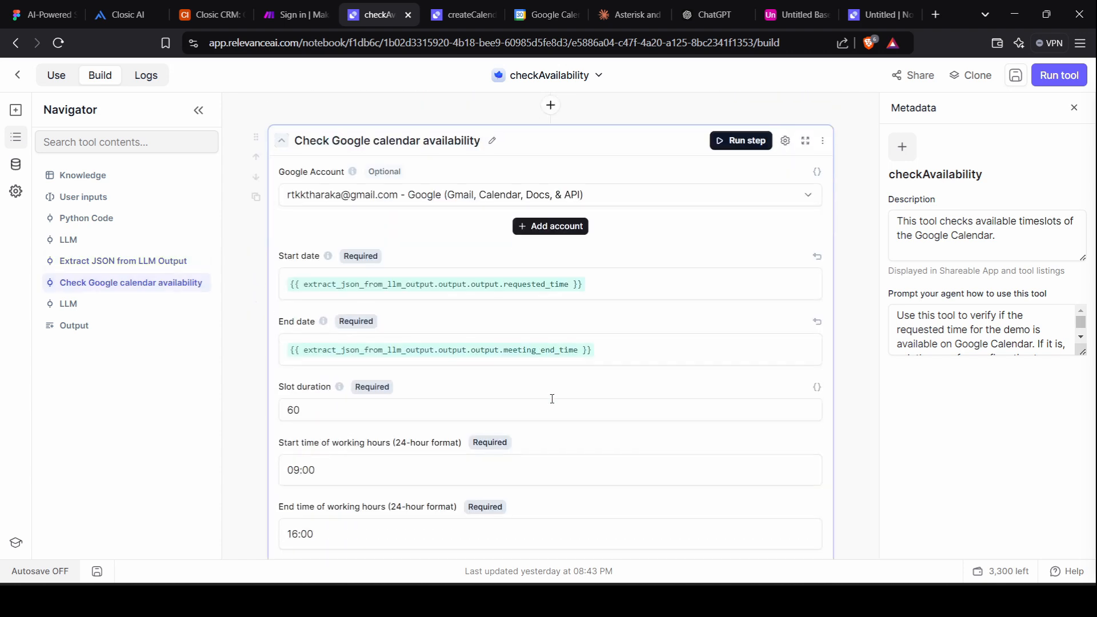
scroll(550, 453, "up", 2)
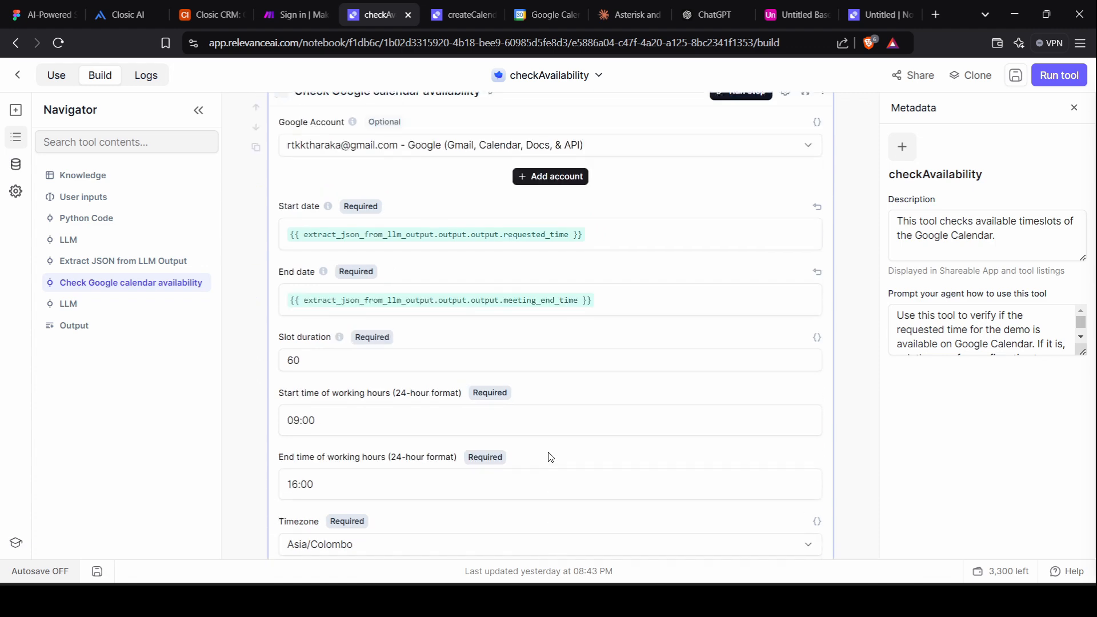
scroll(550, 455, "down", 3)
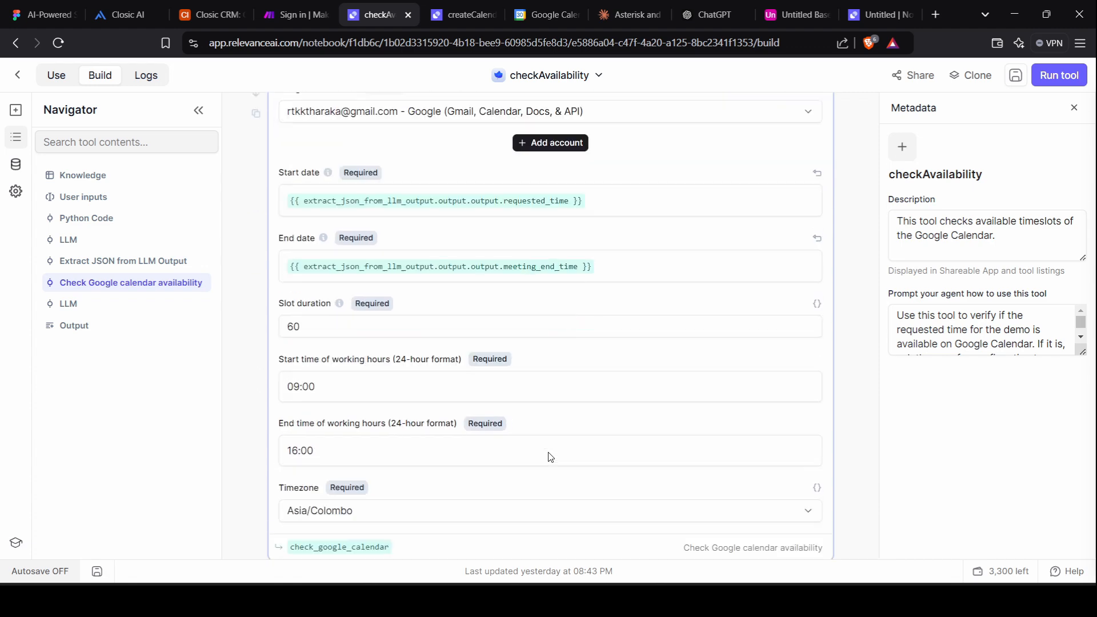
left_click(550, 414)
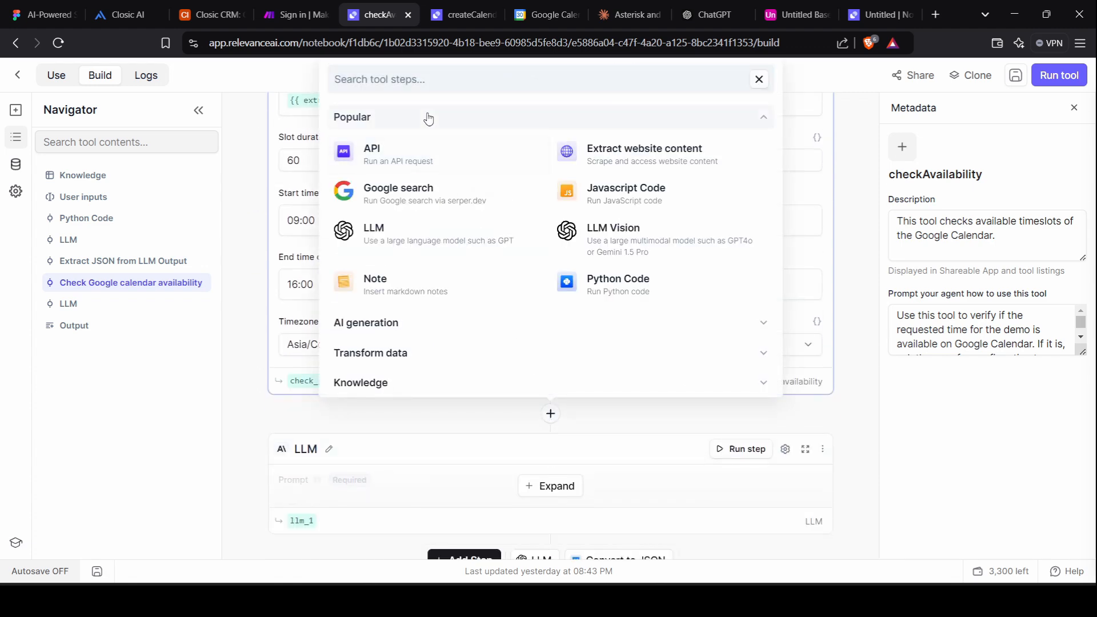
left_click(414, 77)
type("c")
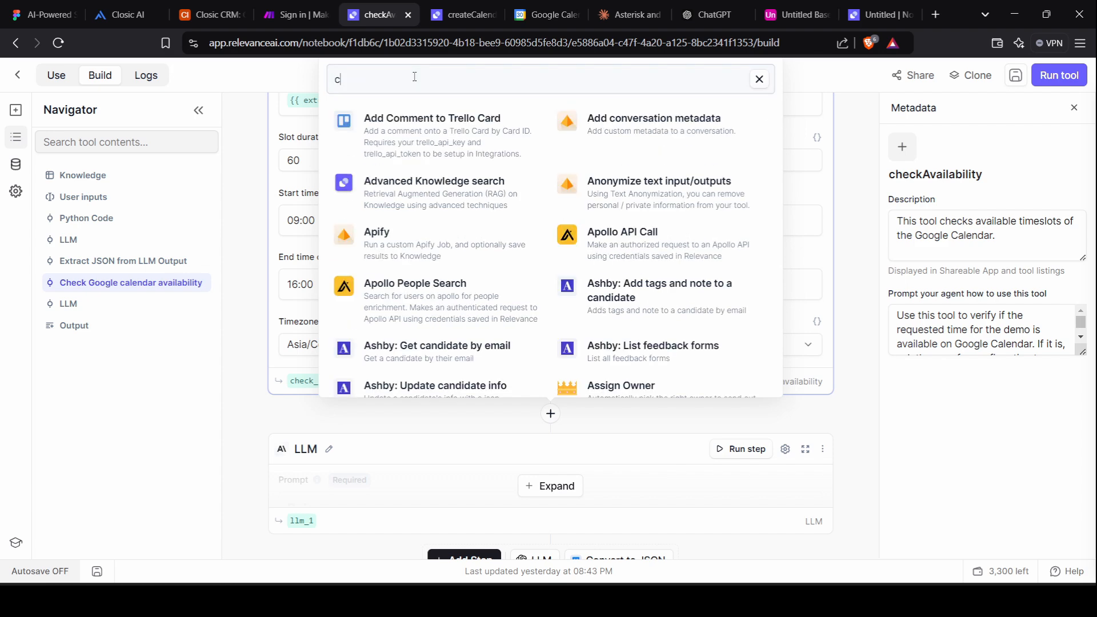
key("BackSpace")
type("goog")
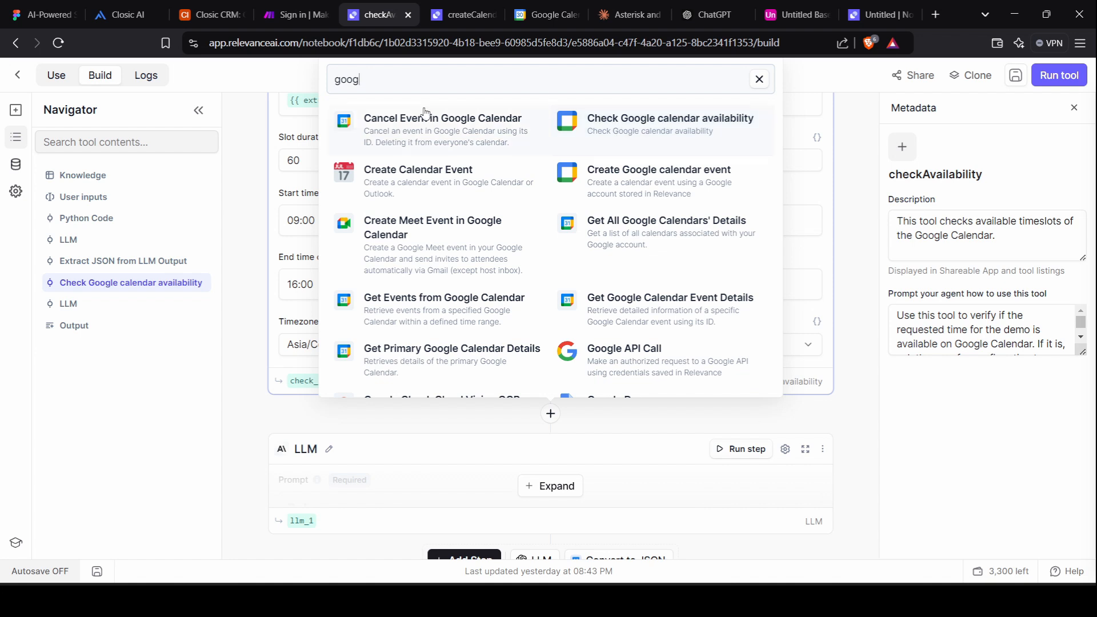
left_click(765, 80)
left_click(764, 80)
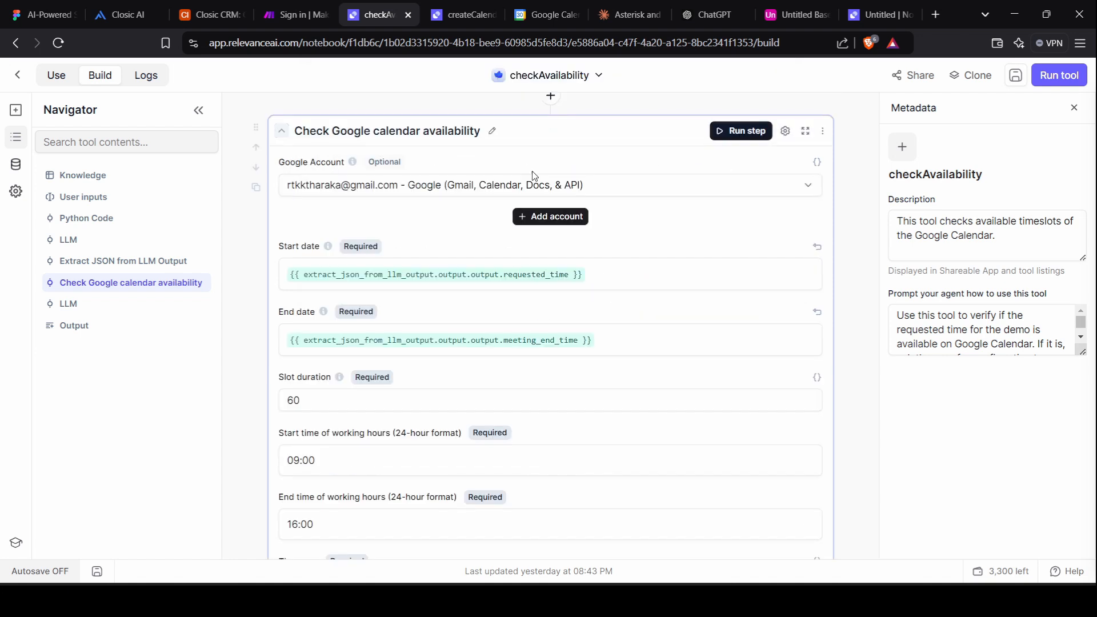
left_click(549, 216)
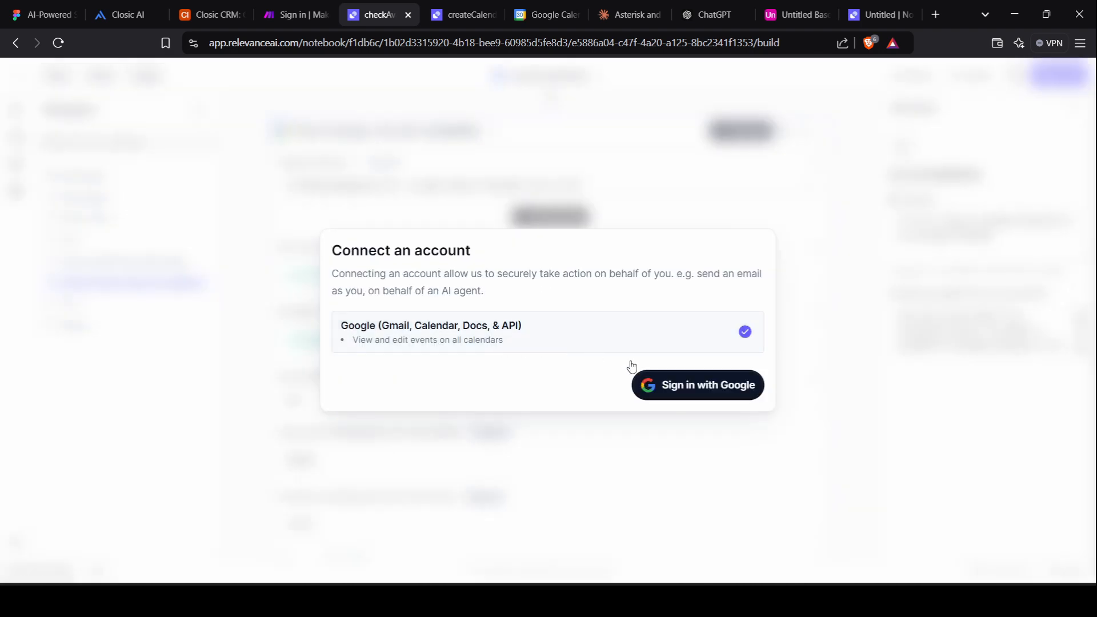
left_click(854, 214)
scroll(365, 273, "up", 4)
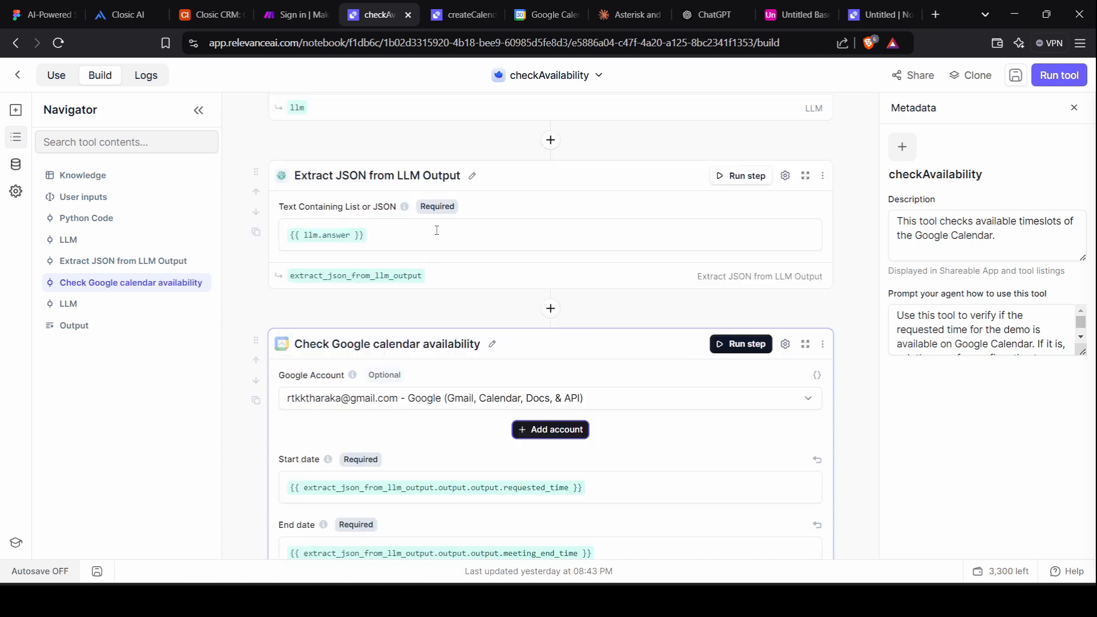
scroll(383, 276, "down", 3)
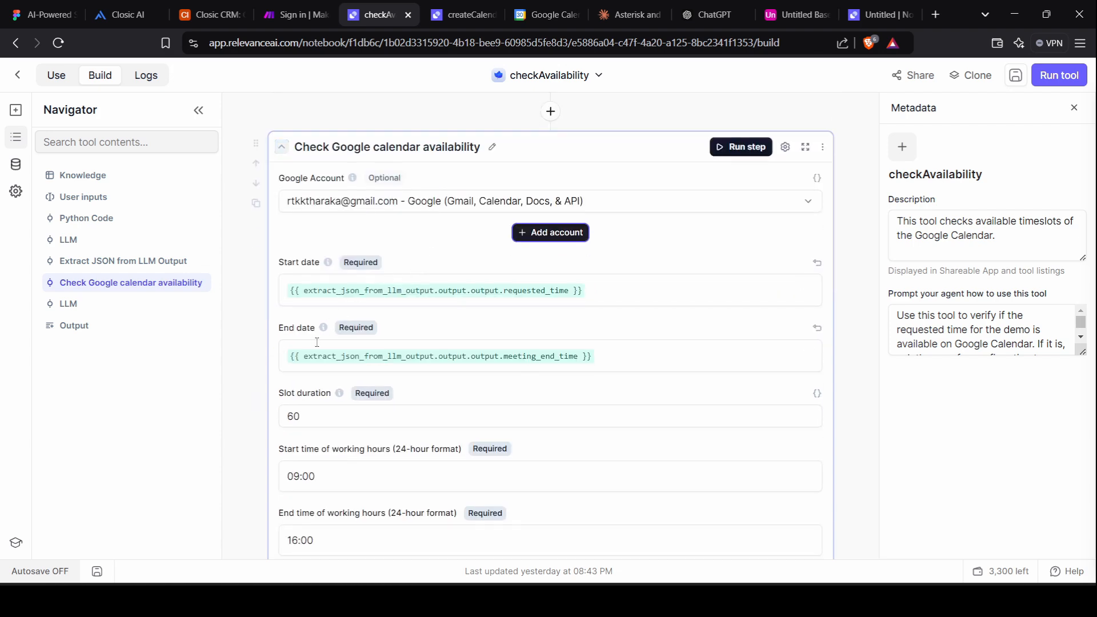
scroll(376, 184, "up", 3)
scroll(374, 183, "up", 2)
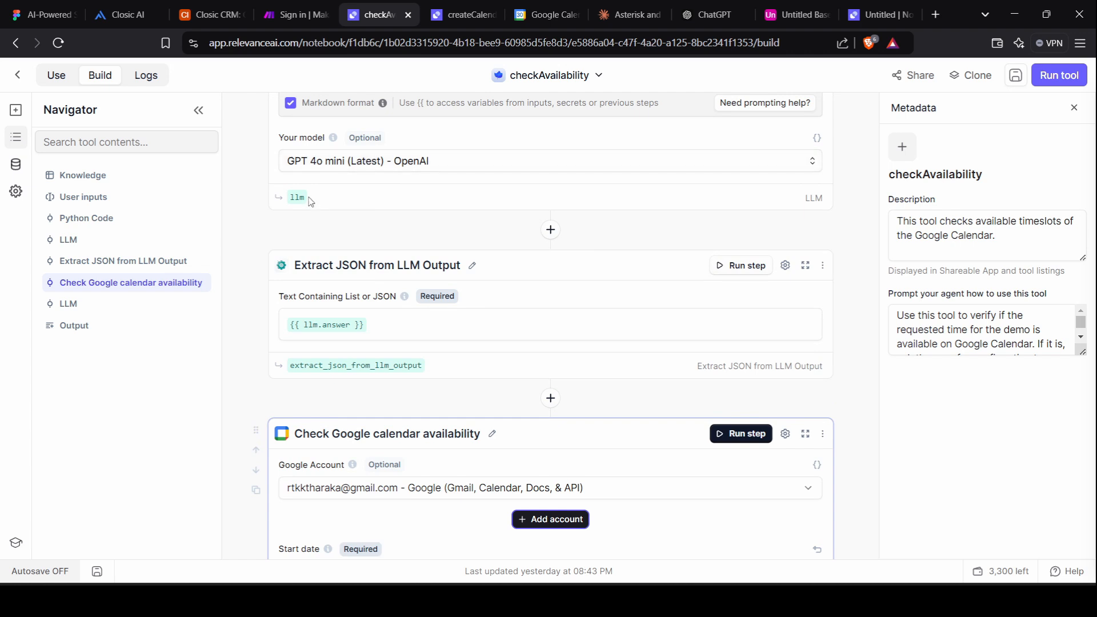
scroll(431, 343, "down", 1)
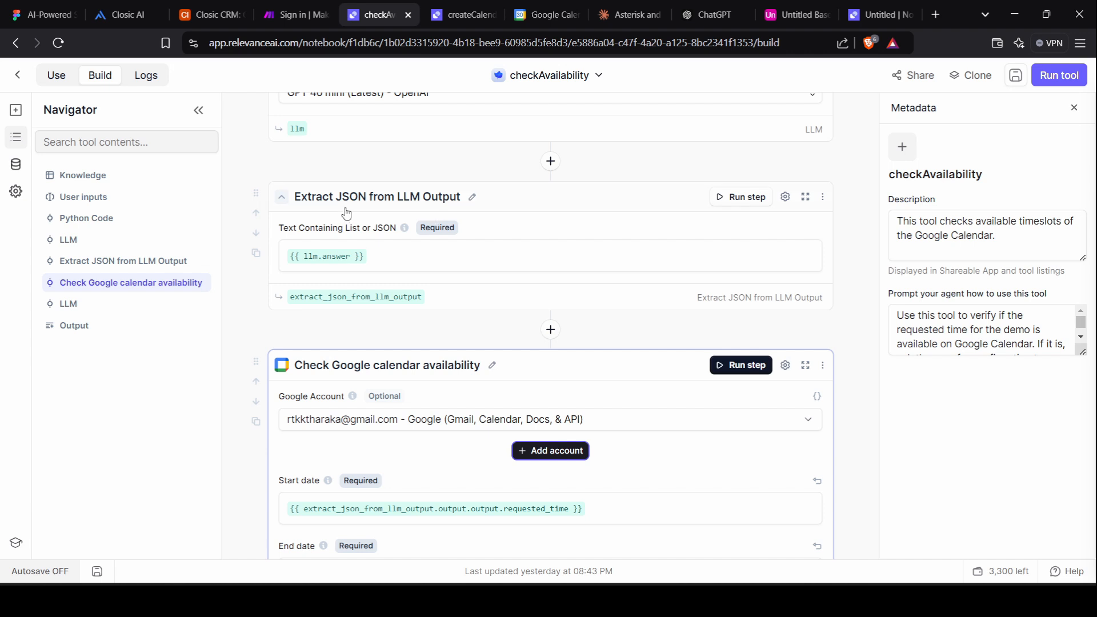
scroll(488, 271, "down", 4)
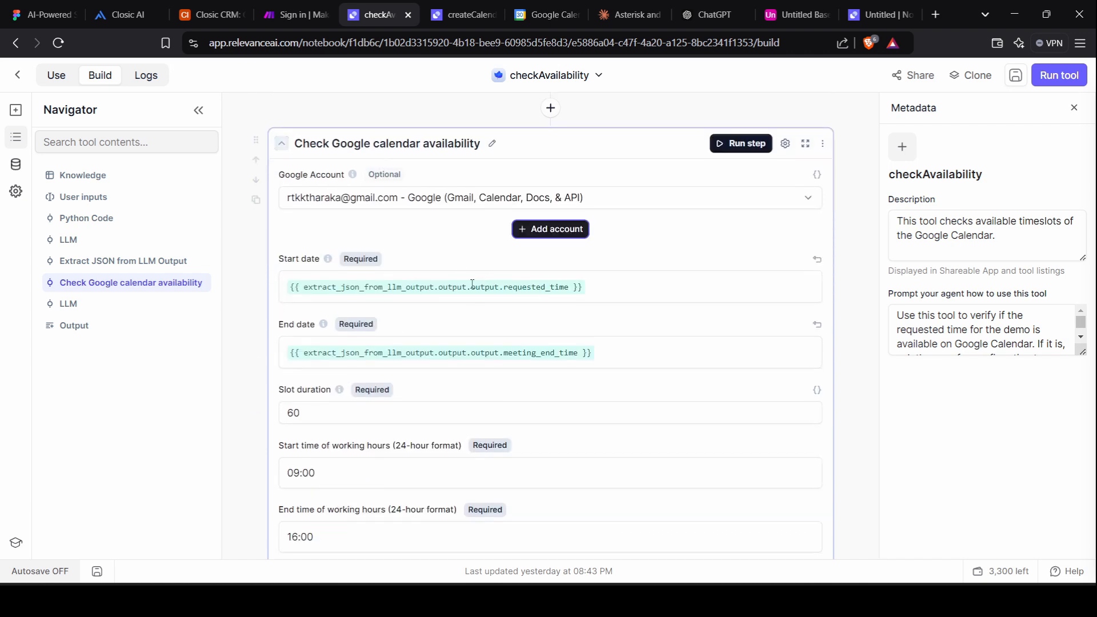
scroll(620, 353, "down", 2)
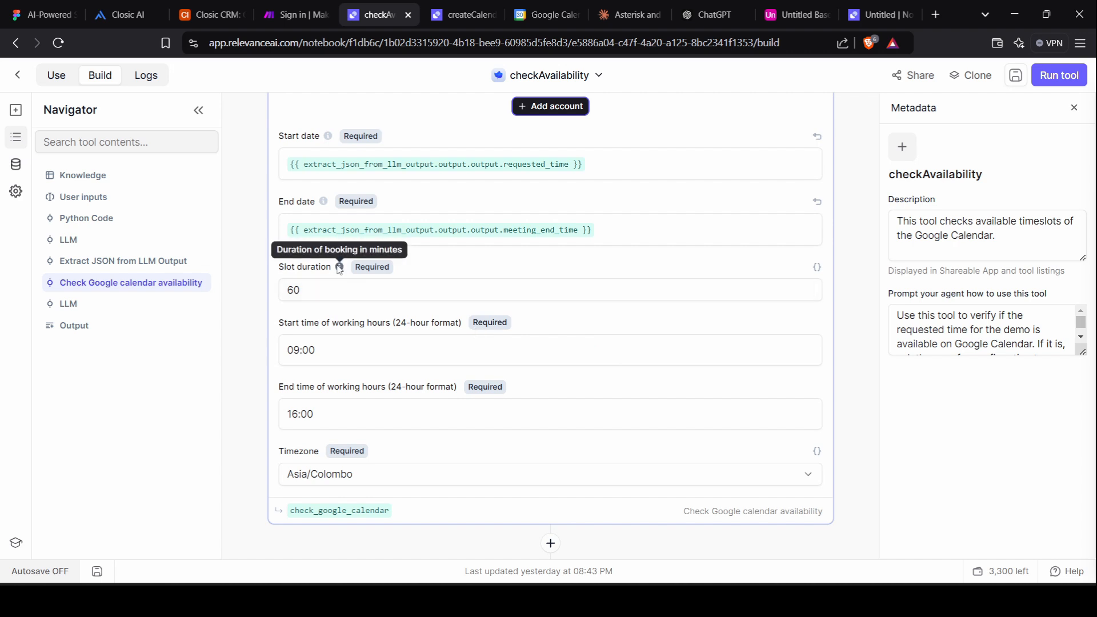
scroll(332, 279, "down", 1)
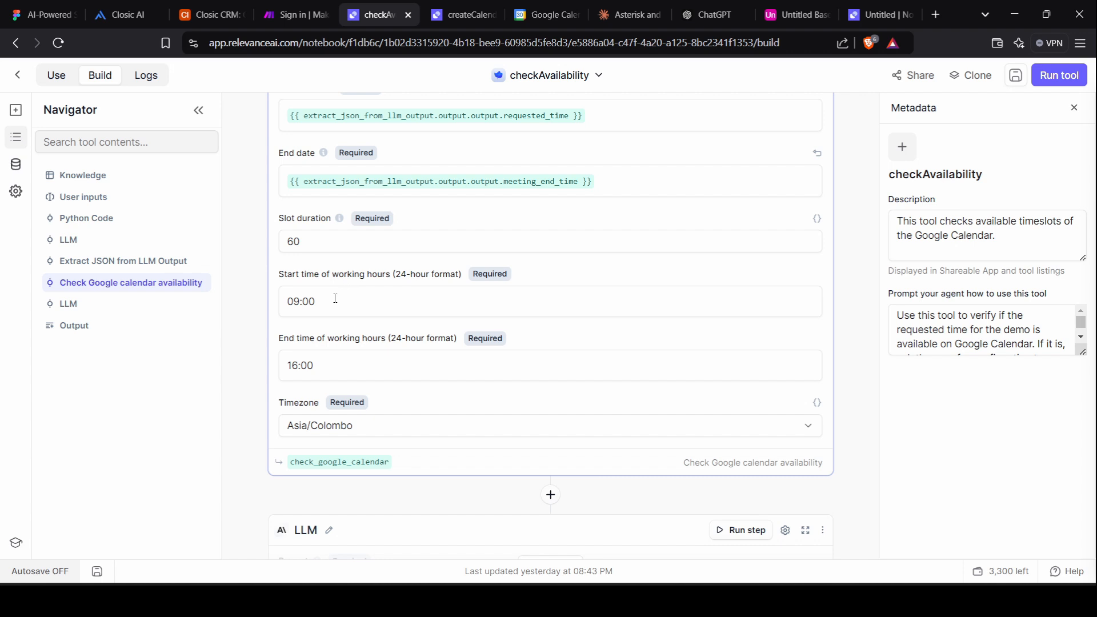
scroll(318, 300, "down", 2)
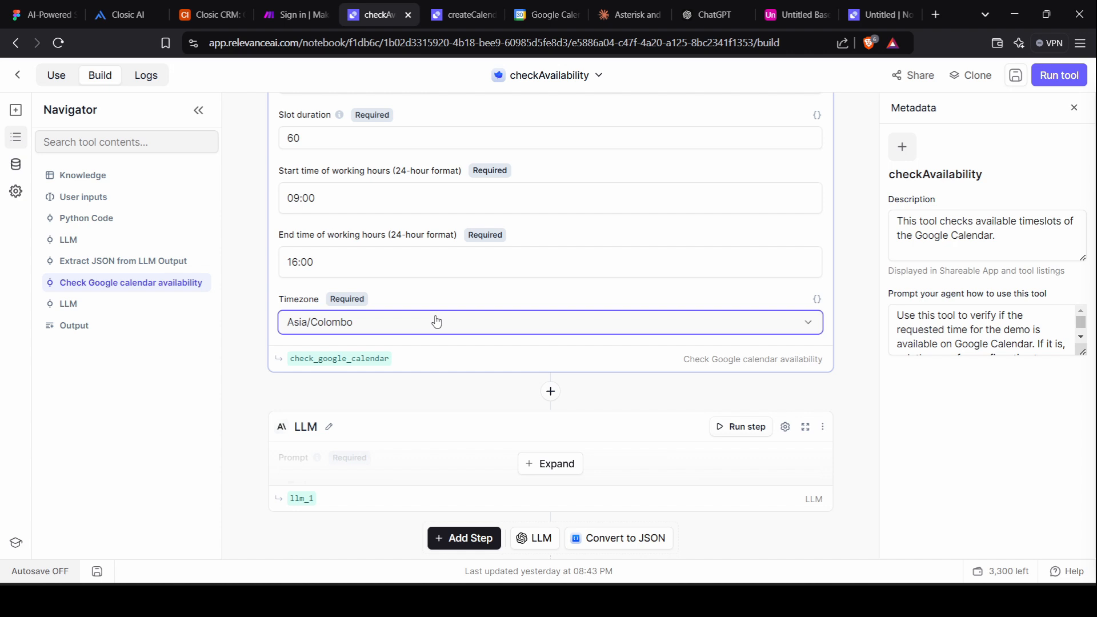
left_click(773, 332)
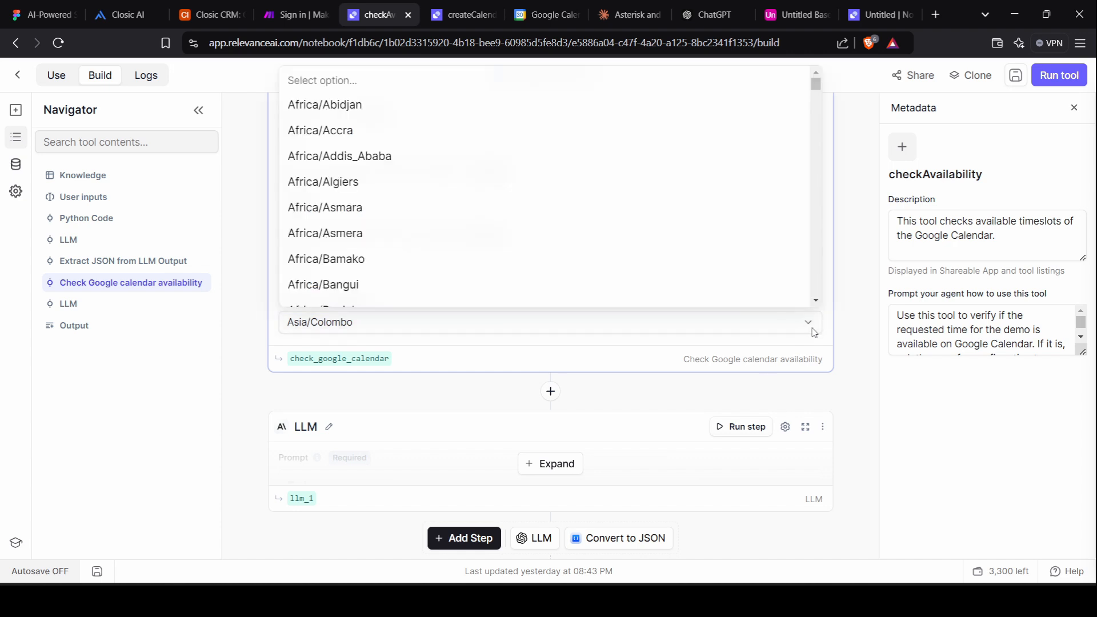
scroll(620, 382, "down", 3)
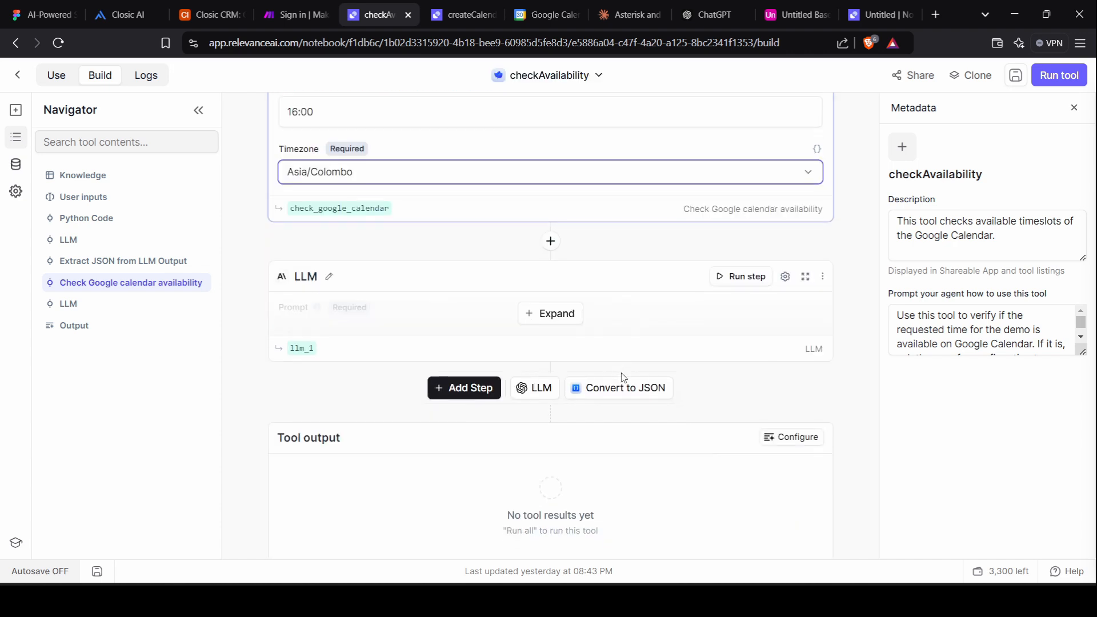
Expand the last LLM step's prompt comparing requested_time against check_google_calendar.calendars.primary slots.
left_click(556, 315)
scroll(386, 323, "down", 2)
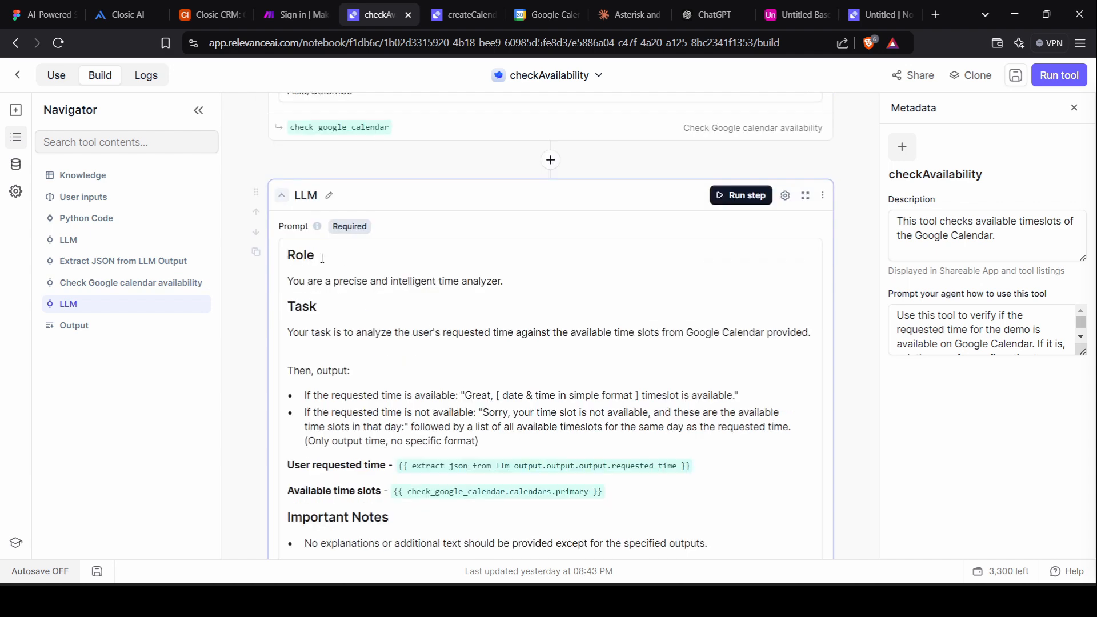
scroll(365, 278, "up", 2)
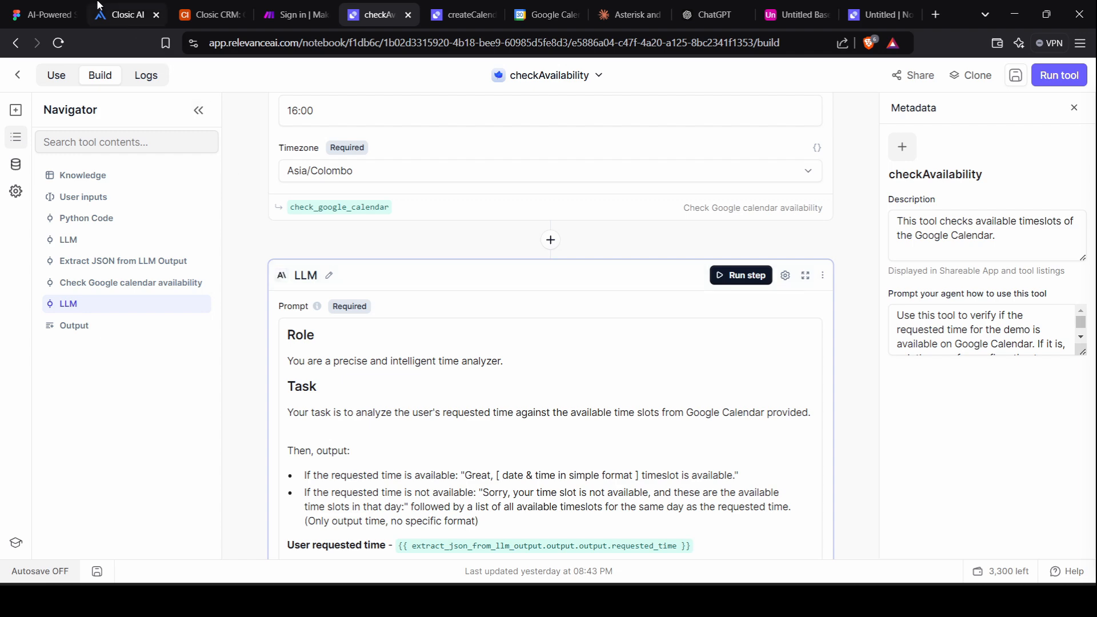
left_click(120, 14)
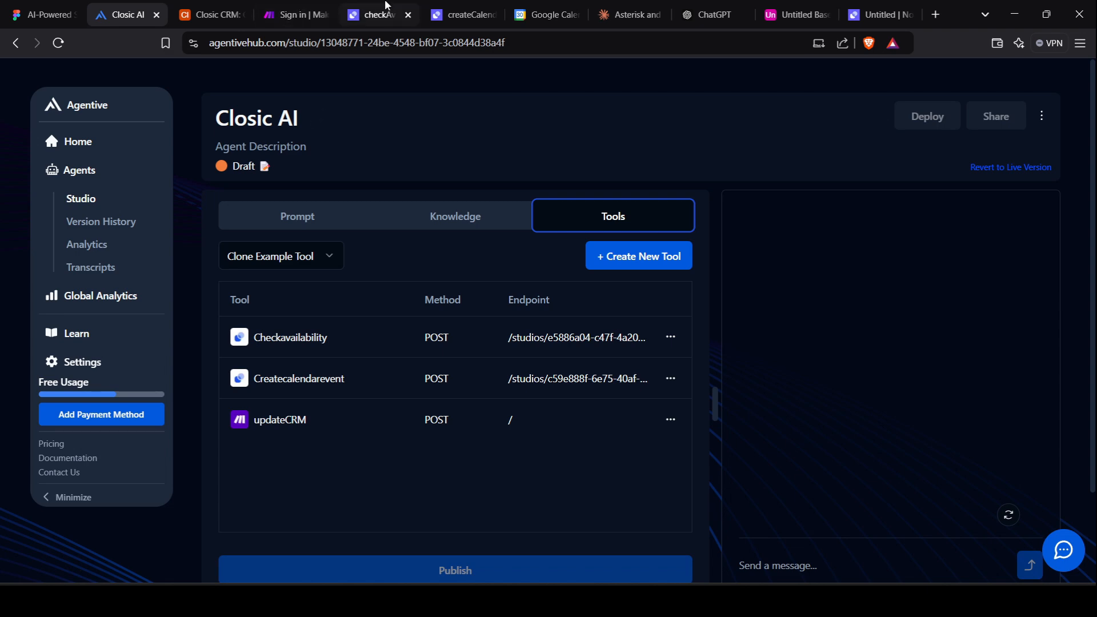
left_click(377, 14)
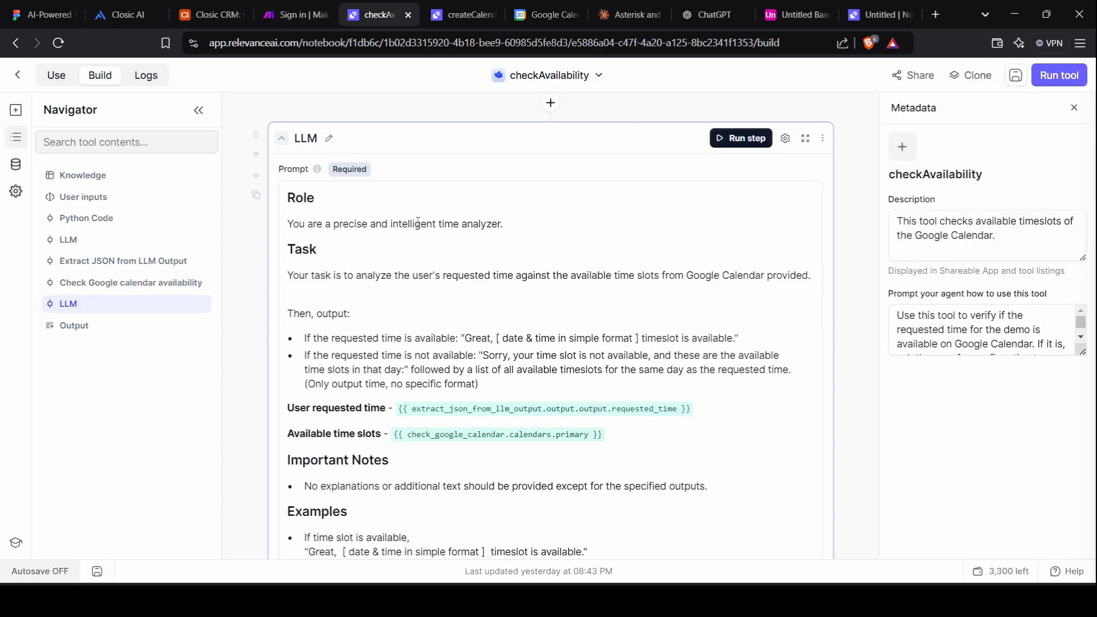
left_click(295, 283)
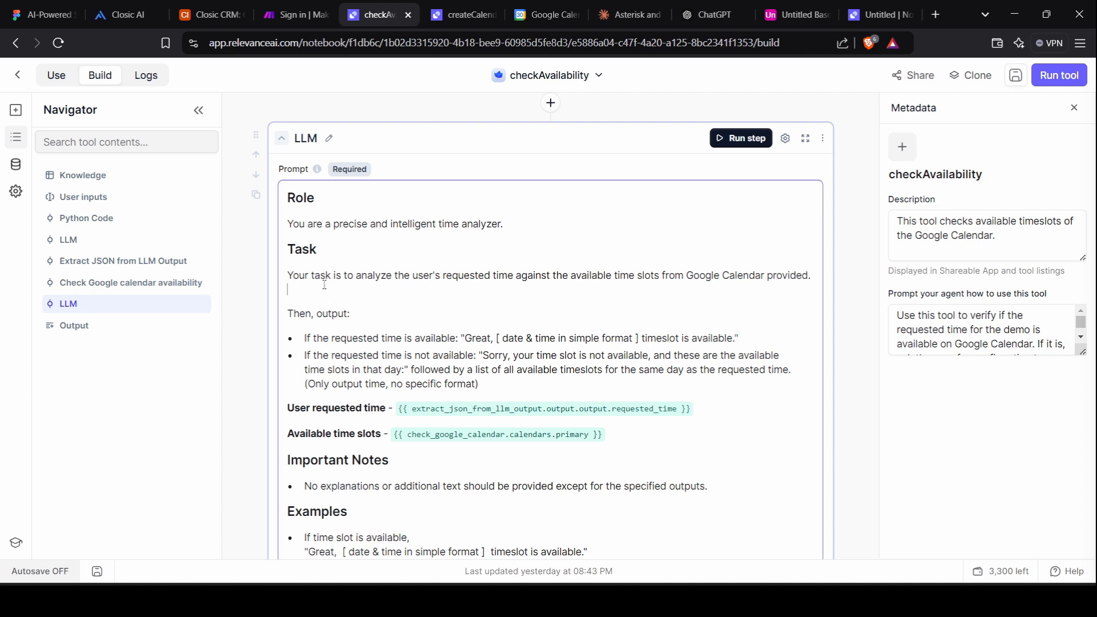
left_click_drag(324, 284, 285, 271)
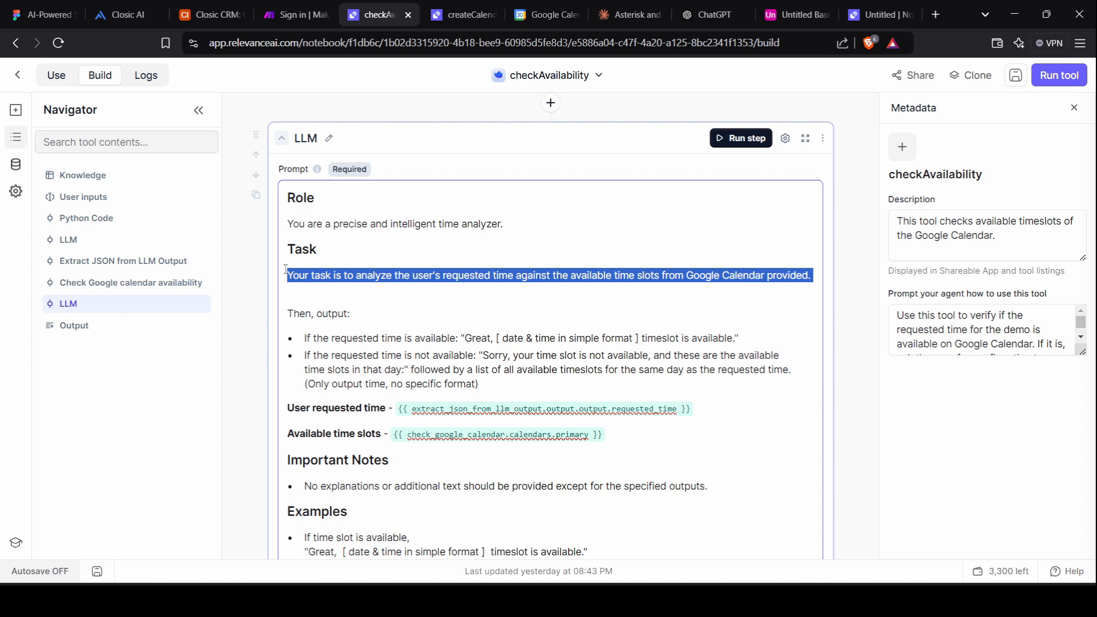
left_click_drag(305, 339, 731, 338)
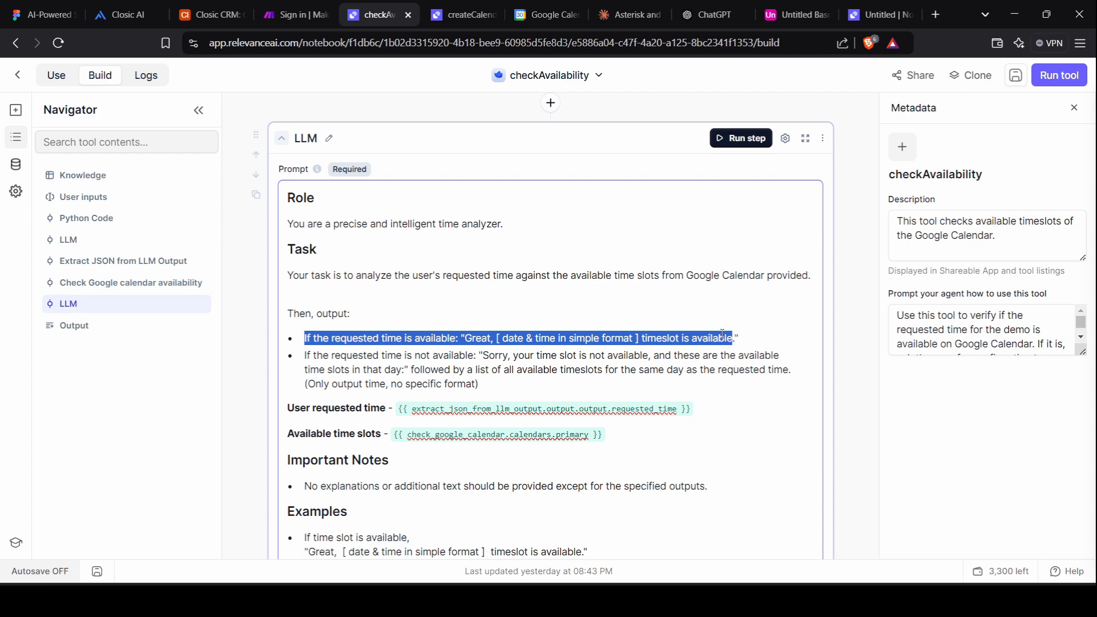
scroll(436, 371, "down", 4)
scroll(436, 371, "down", 2)
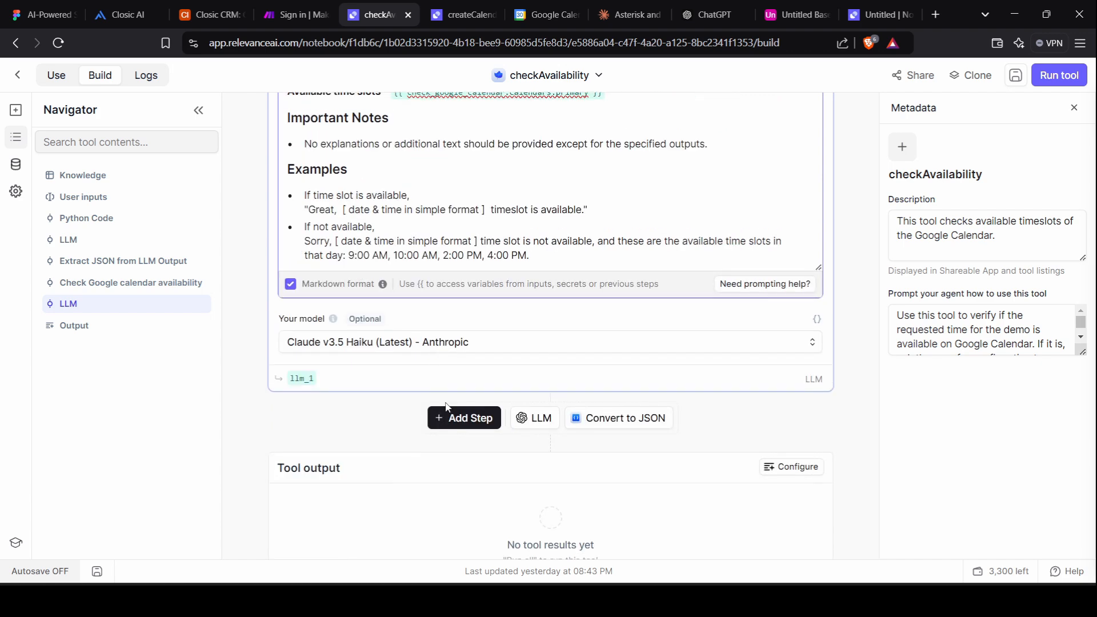
left_click(401, 347)
scroll(437, 338, "up", 20)
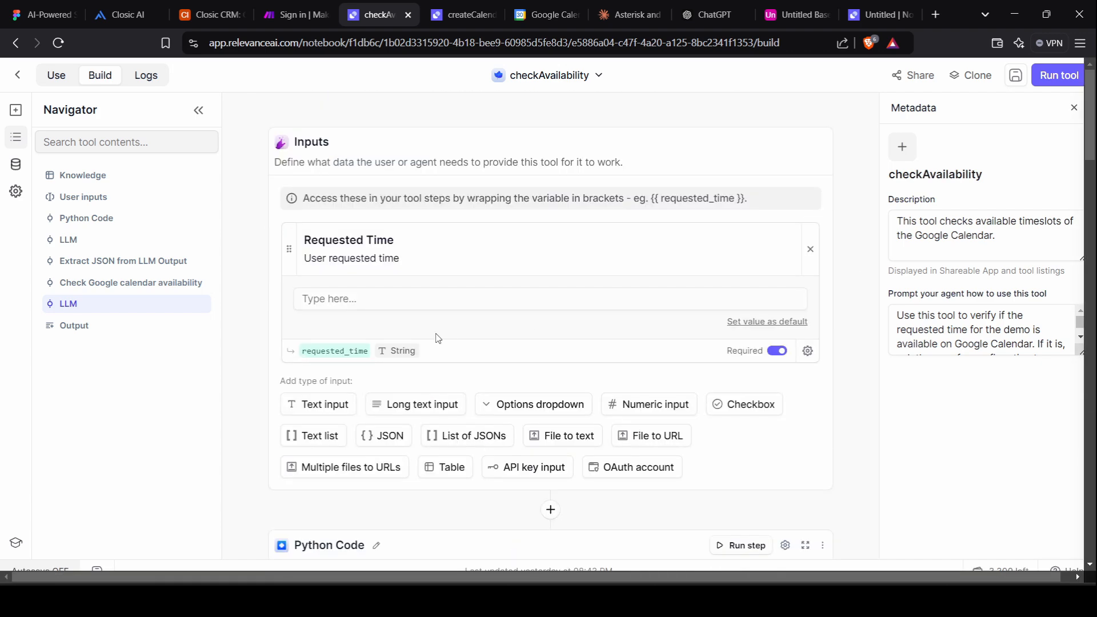
Enter 'Today at 3 PM' as Requested Time, save the checkAvailability tool and run it.
left_click(396, 300)
type("Today at 3 PM")
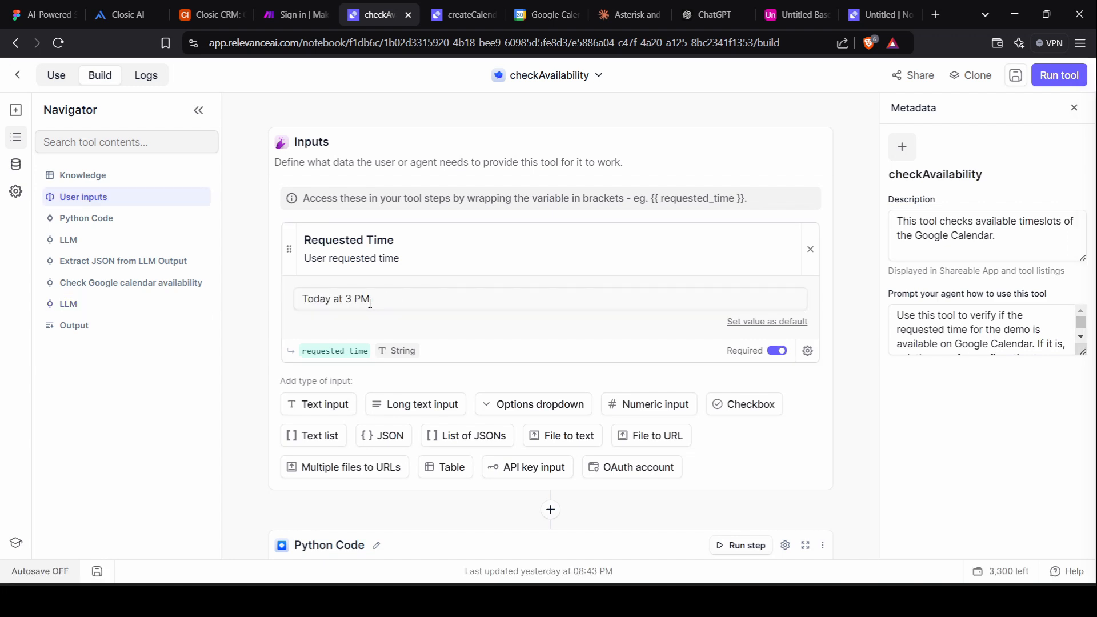
left_click(1016, 75)
left_click(1058, 74)
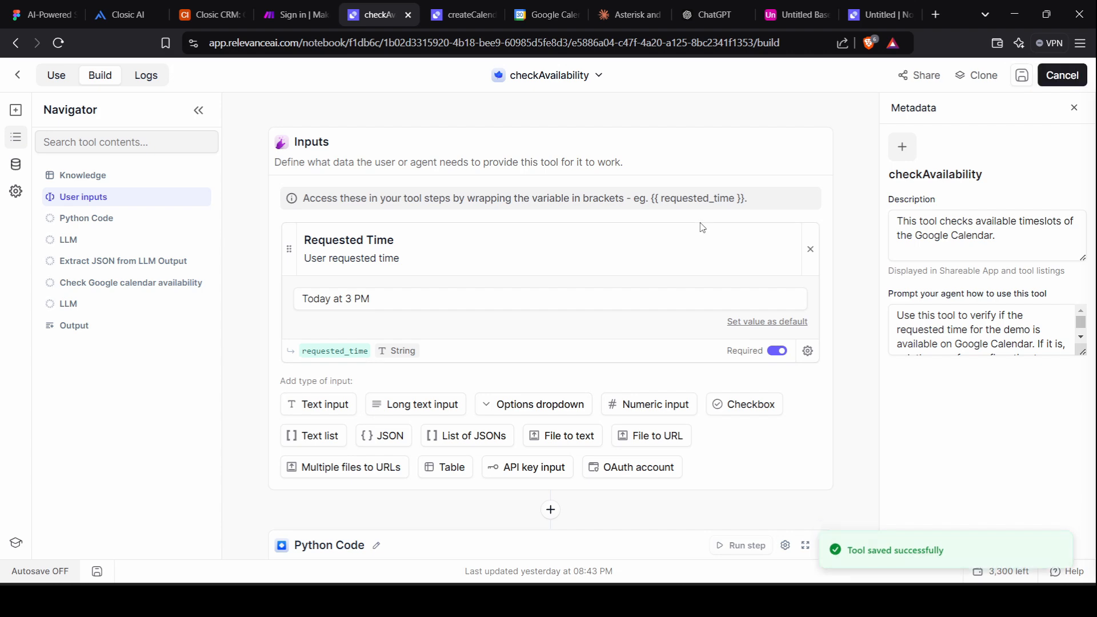
scroll(704, 221, "down", 3)
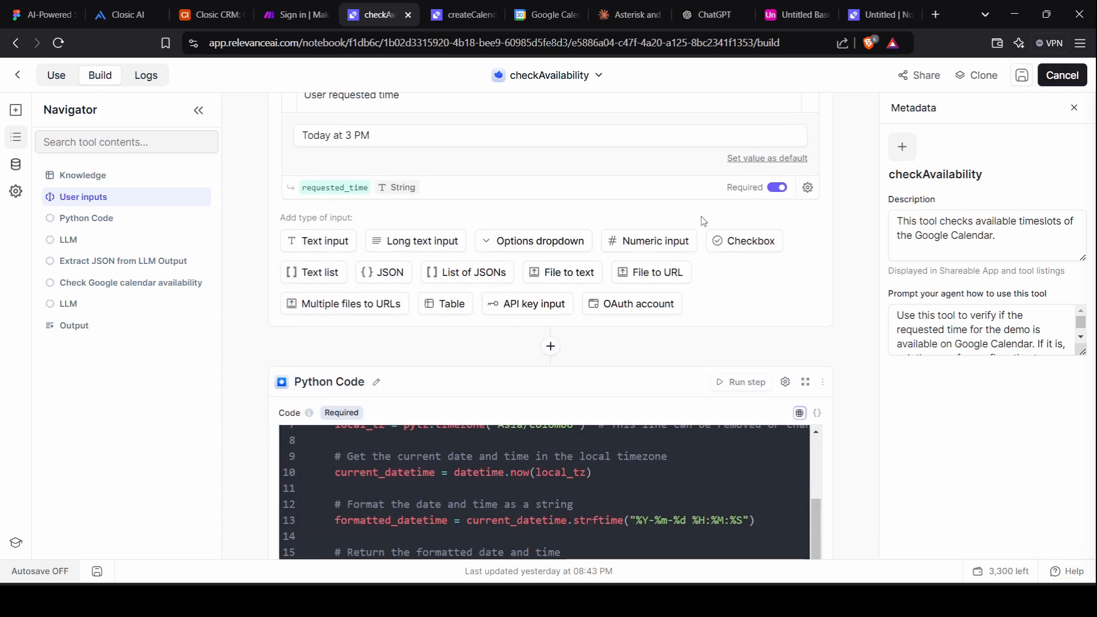
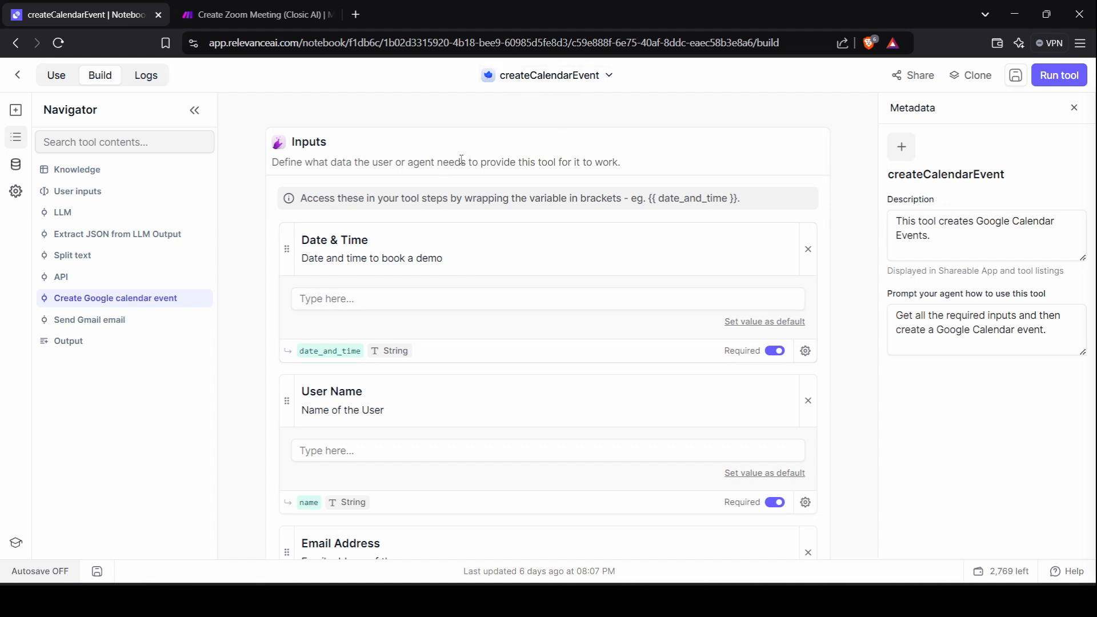
Scroll through the tool's steps, opening the add-step list and closing it without adding anything.
scroll(345, 249, "down", 1)
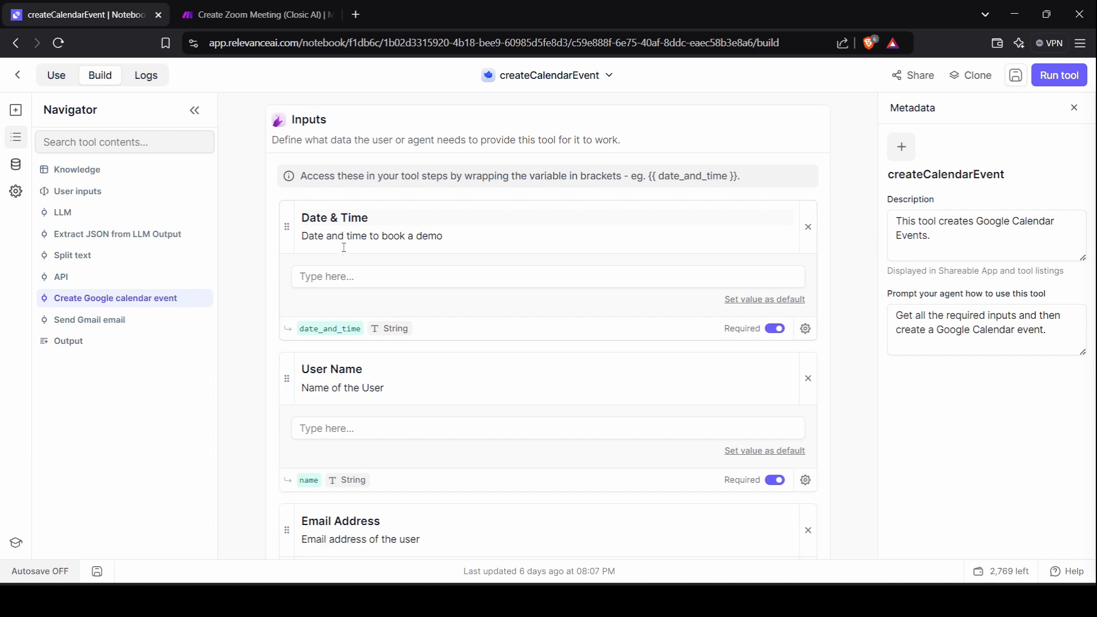
scroll(388, 349, "down", 3)
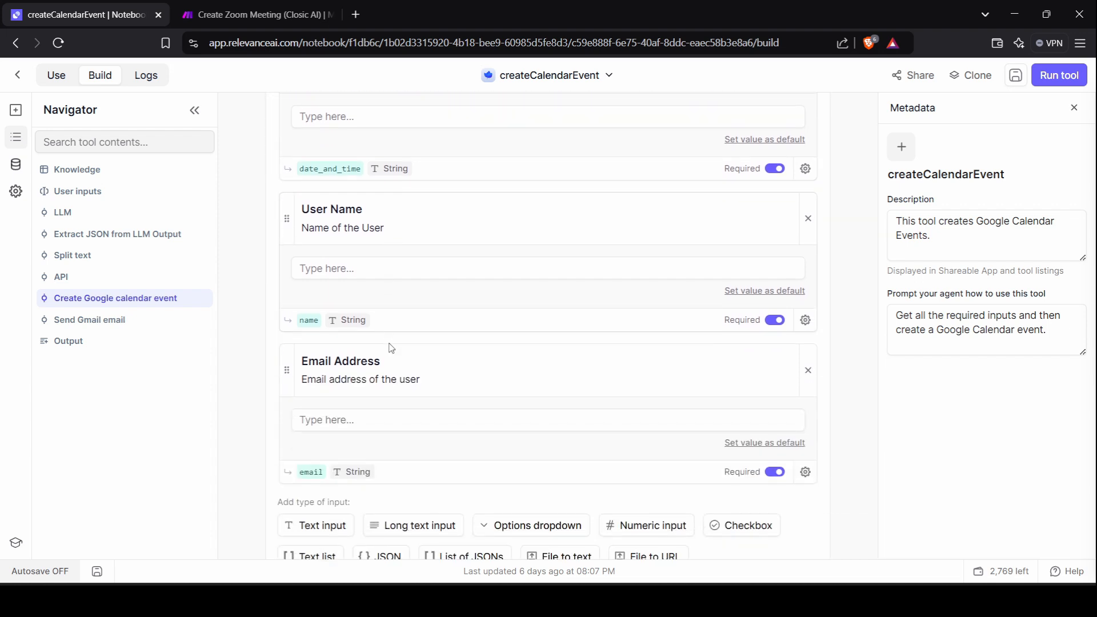
scroll(388, 349, "up", 4)
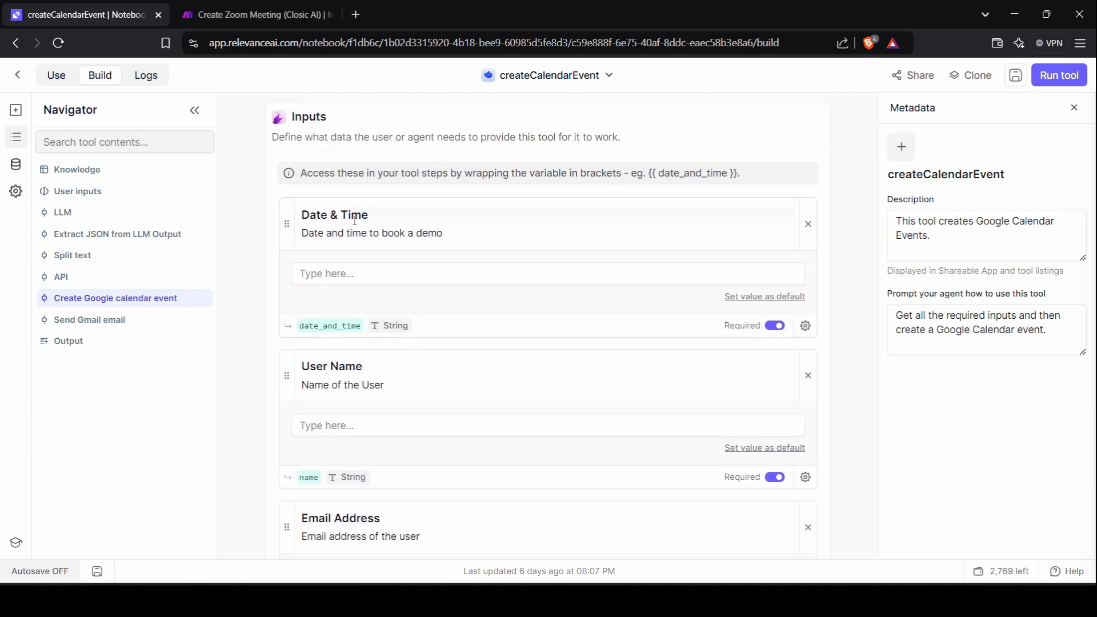
scroll(343, 372, "down", 2)
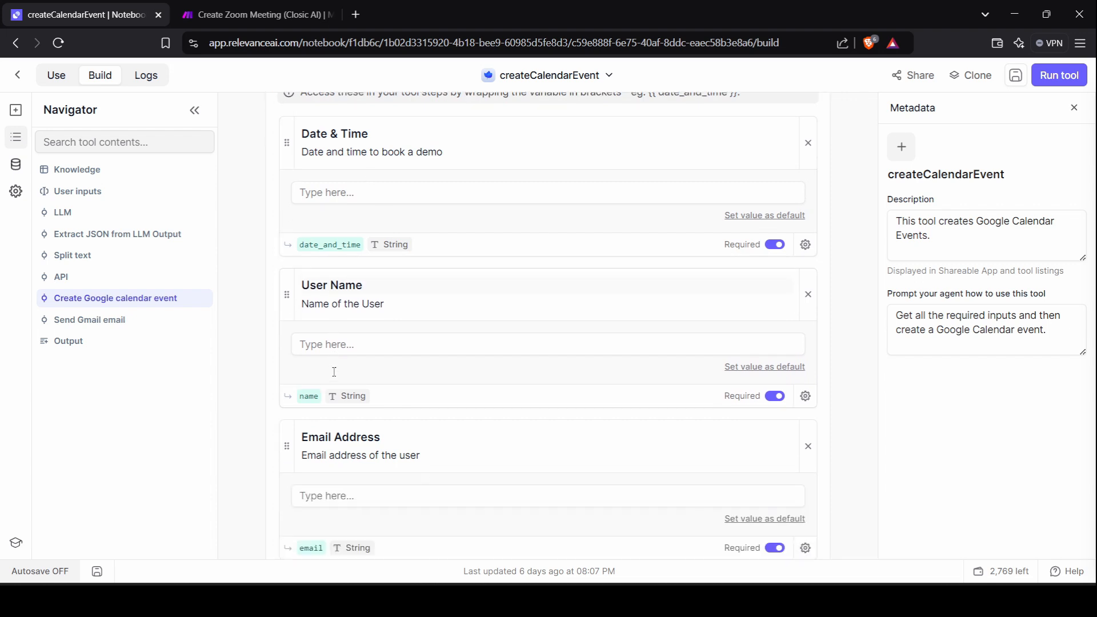
scroll(377, 435, "down", 3)
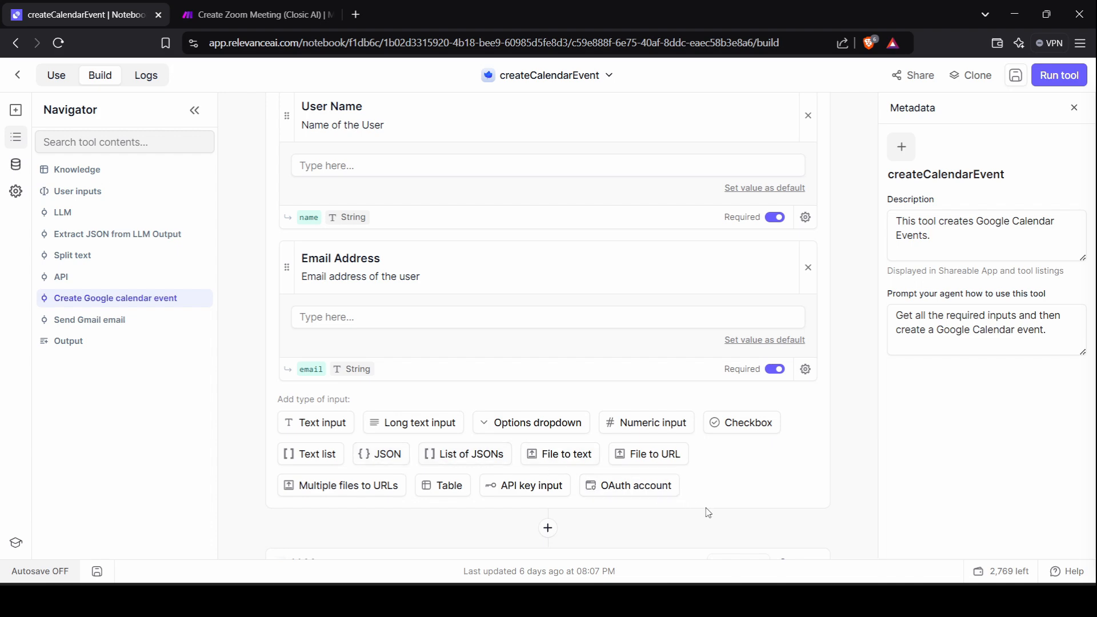
scroll(708, 512, "down", 5)
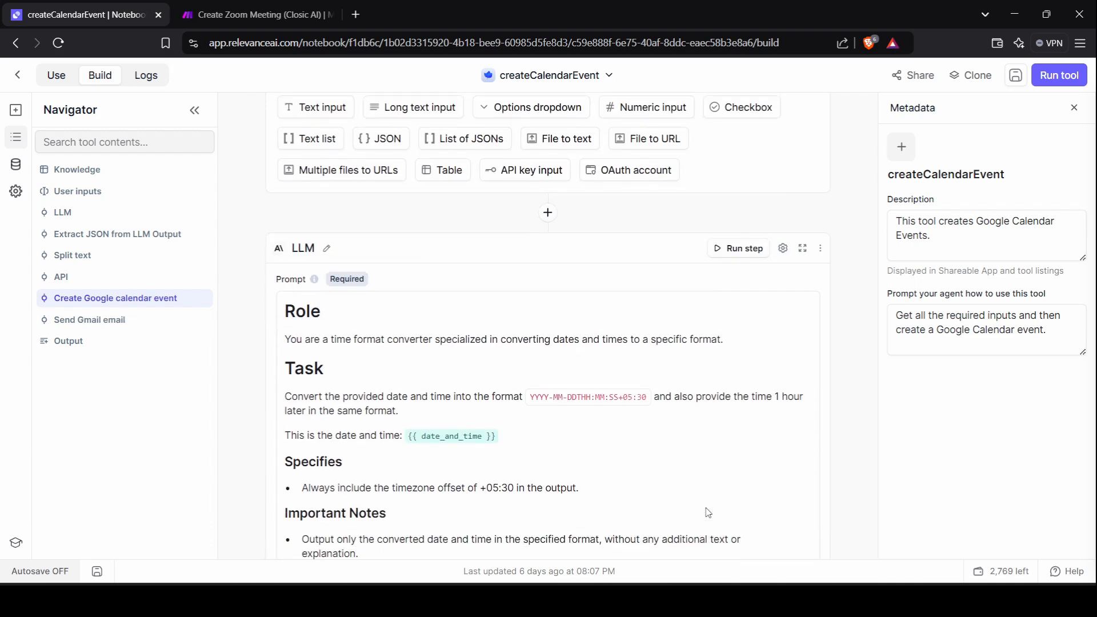
scroll(434, 343, "down", 1)
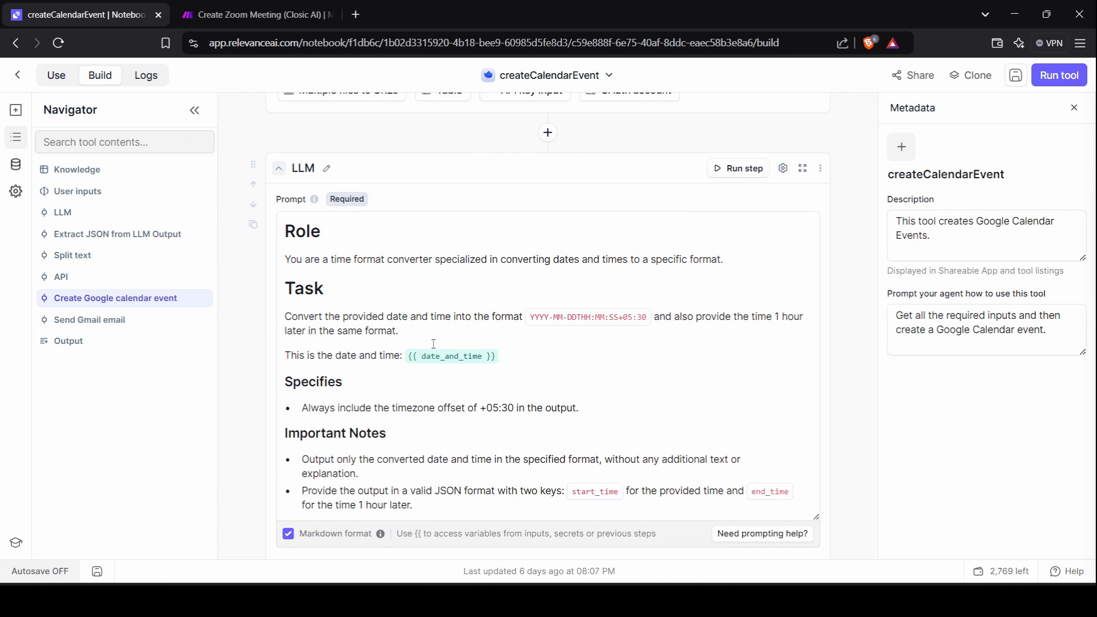
left_click(549, 133)
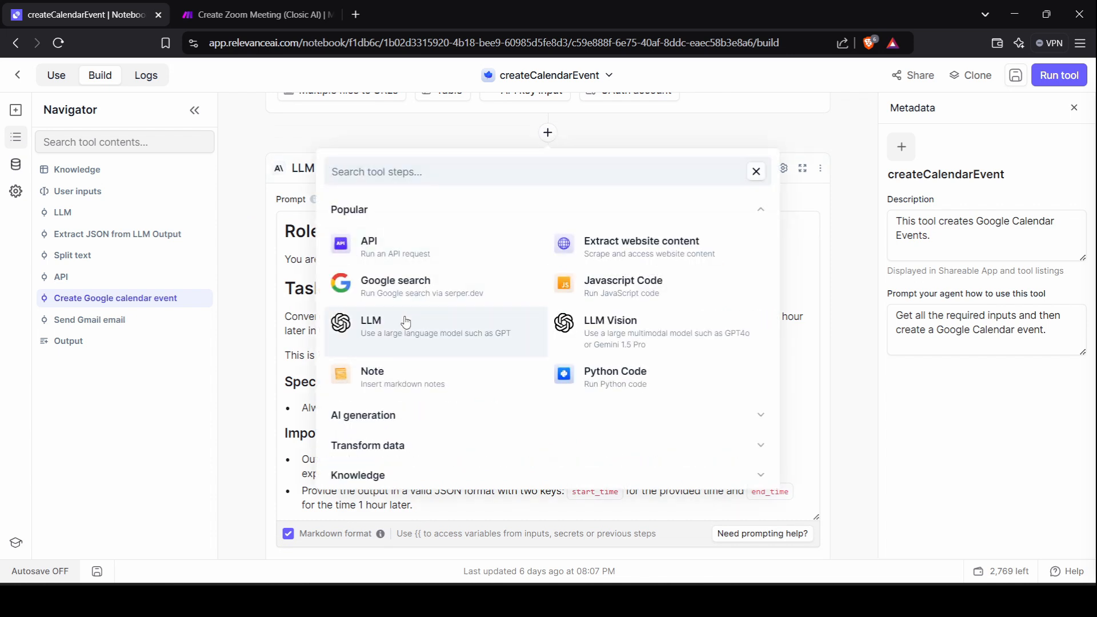
left_click(855, 219)
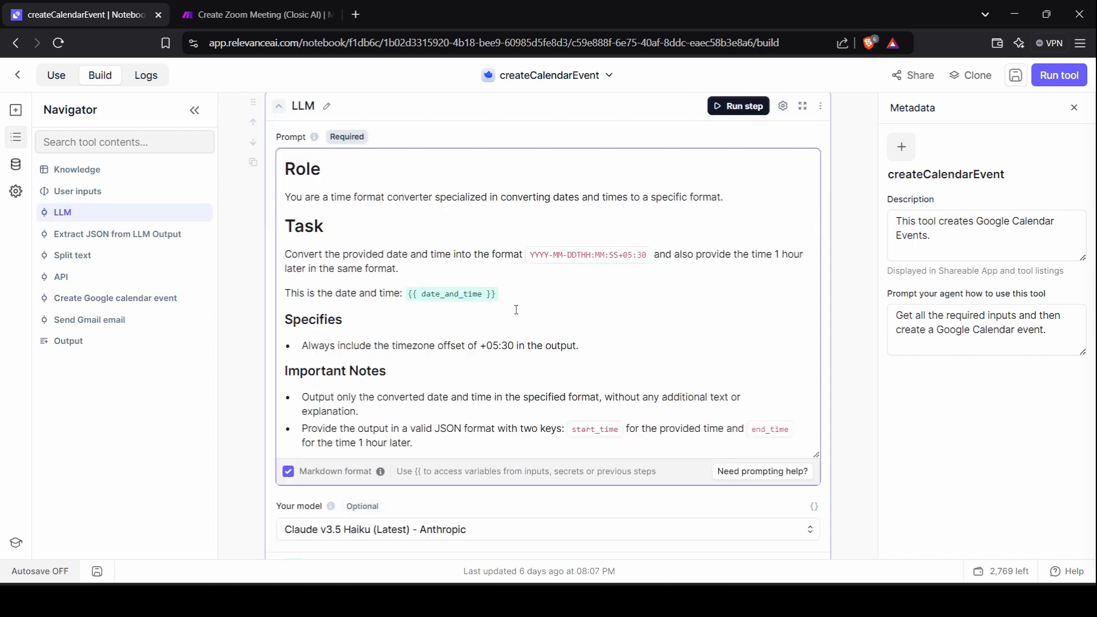
Review the LLM step's model list and prompt, cancelling a variable insert to keep one date_and_time.
scroll(503, 314, "down", 5)
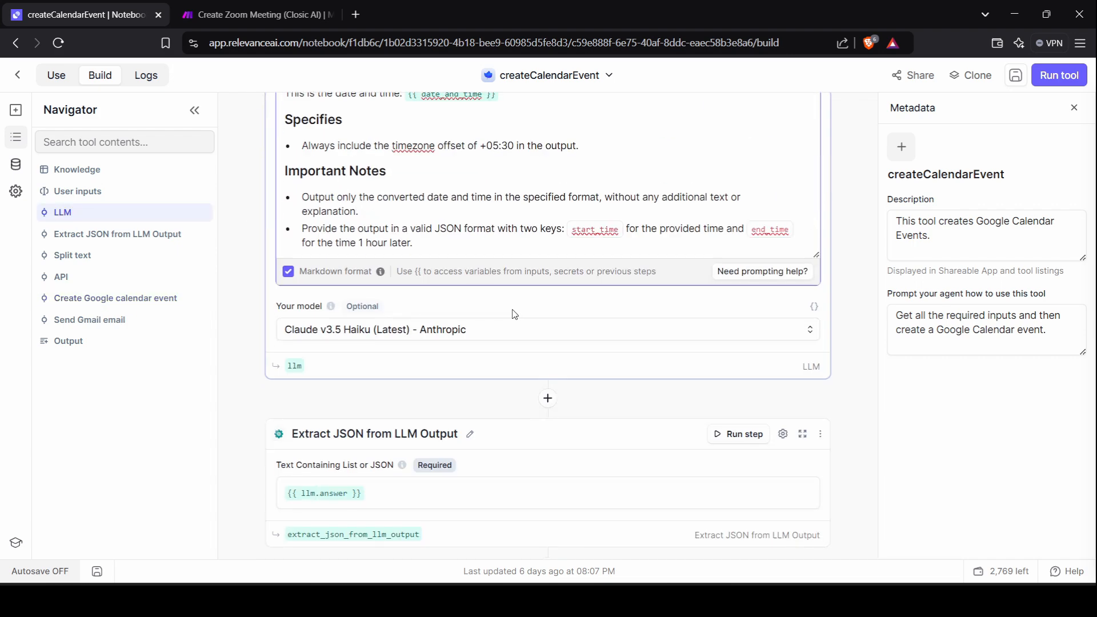
left_click(471, 330)
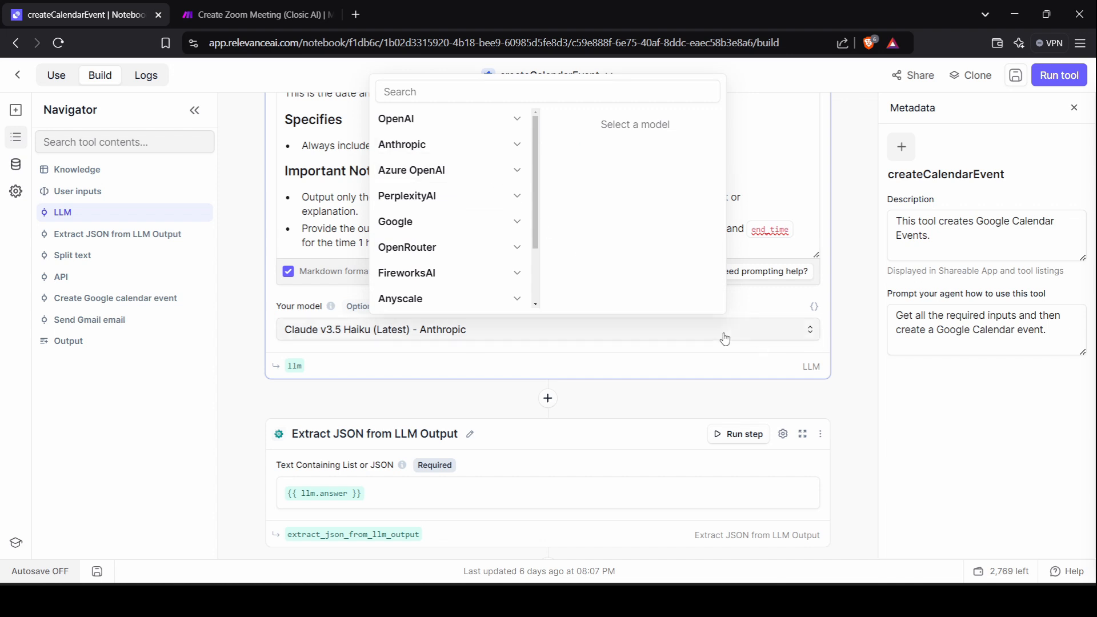
scroll(304, 229, "up", 4)
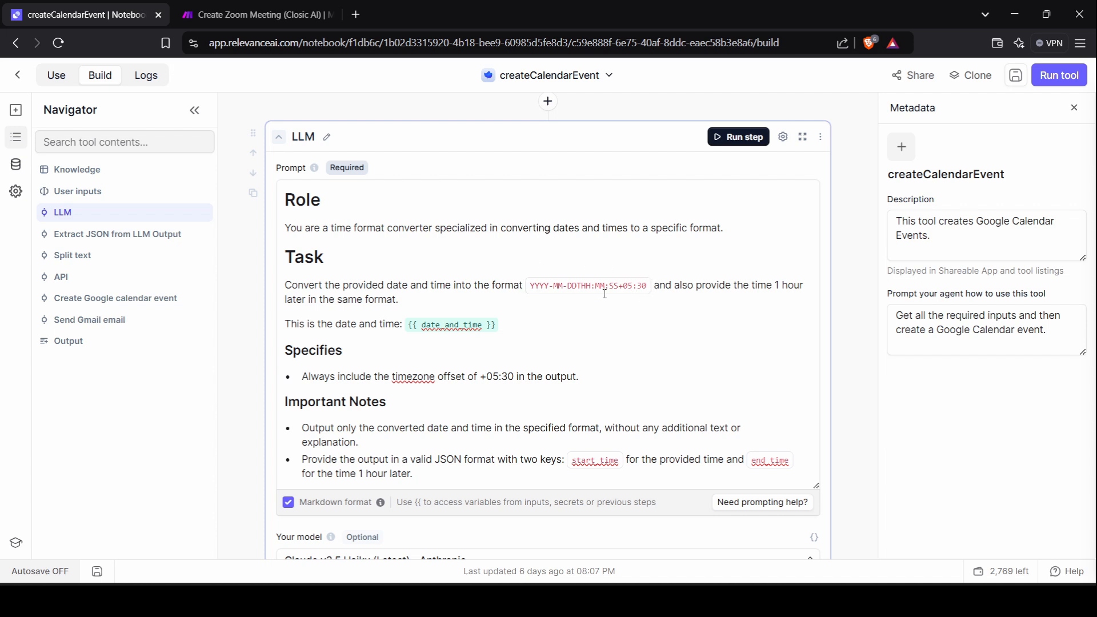
scroll(649, 240, "down", 1)
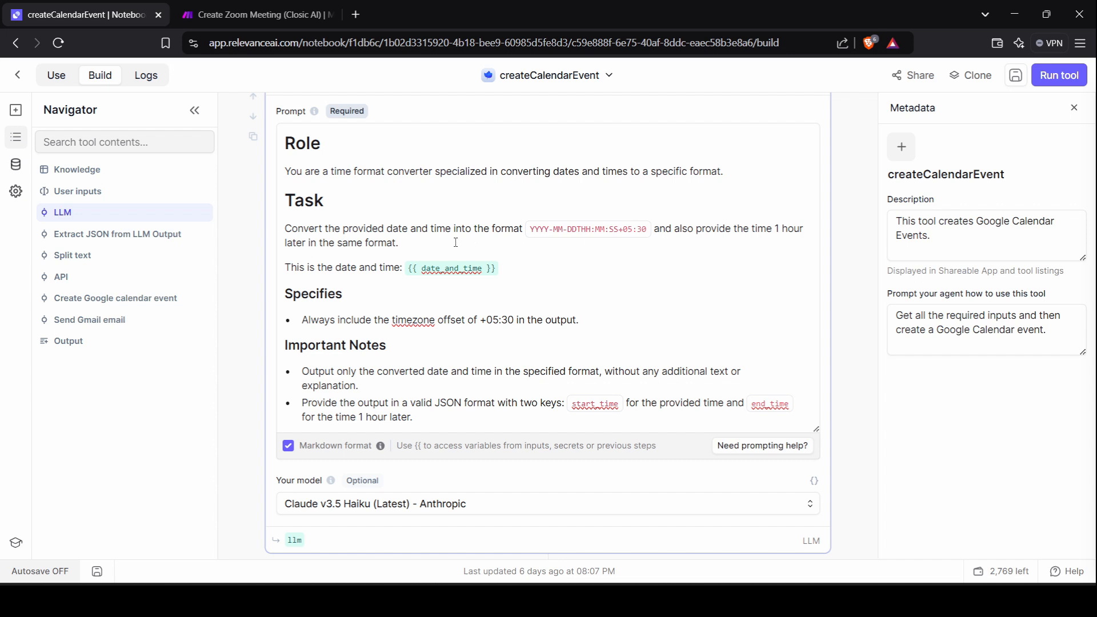
scroll(456, 242, "down", 2)
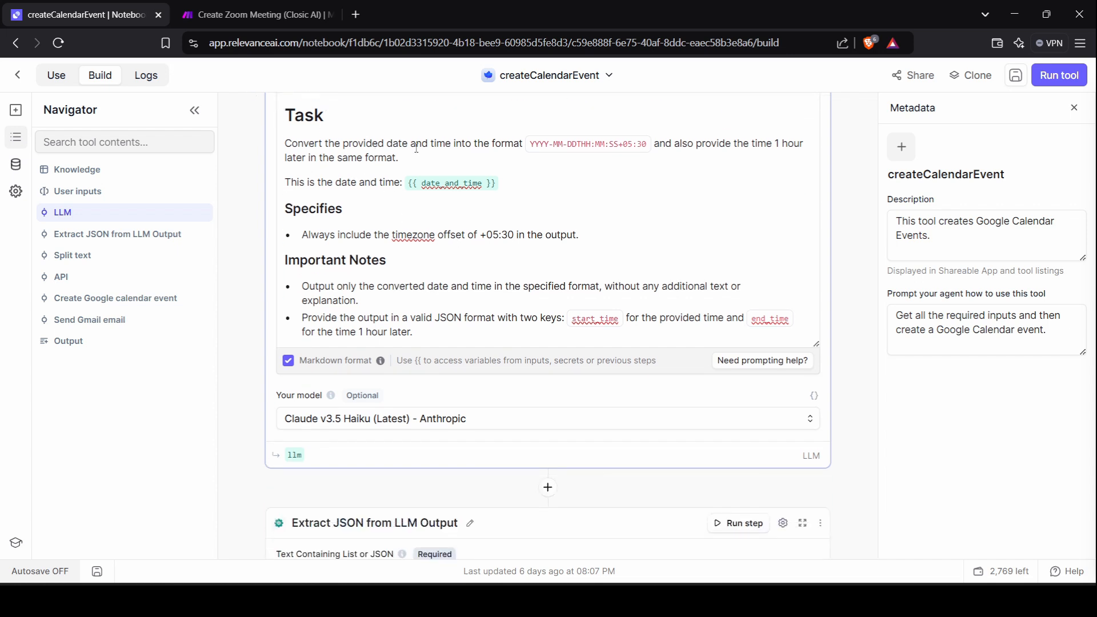
left_click(504, 205)
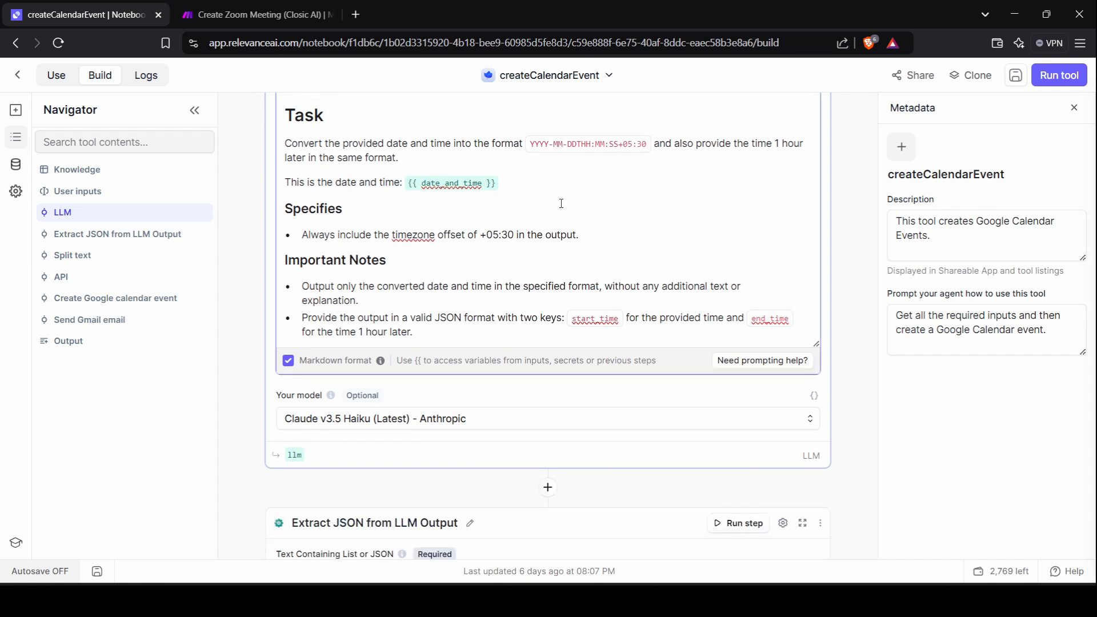
type("{{")
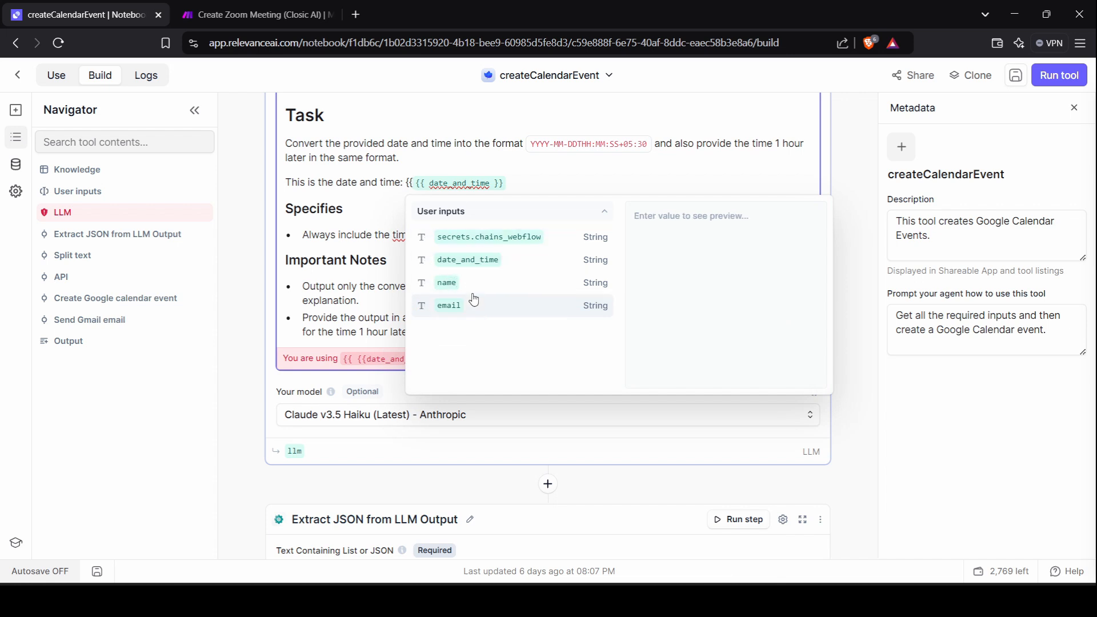
left_click(487, 259)
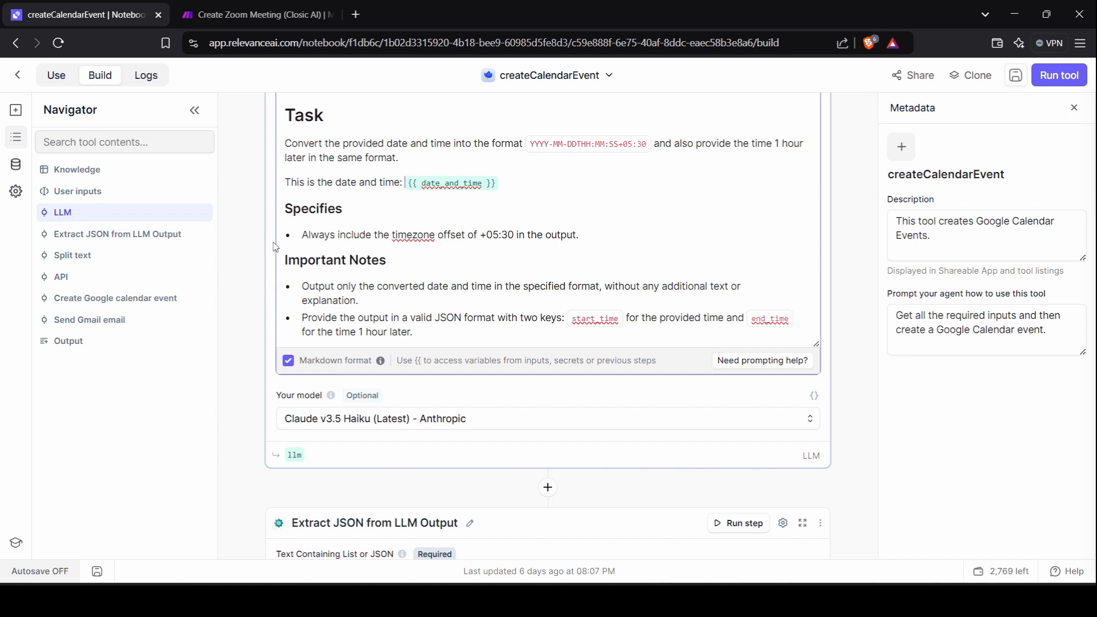
Scroll down the steps and view the variables feeding the Attendees field.
scroll(274, 247, "down", 1)
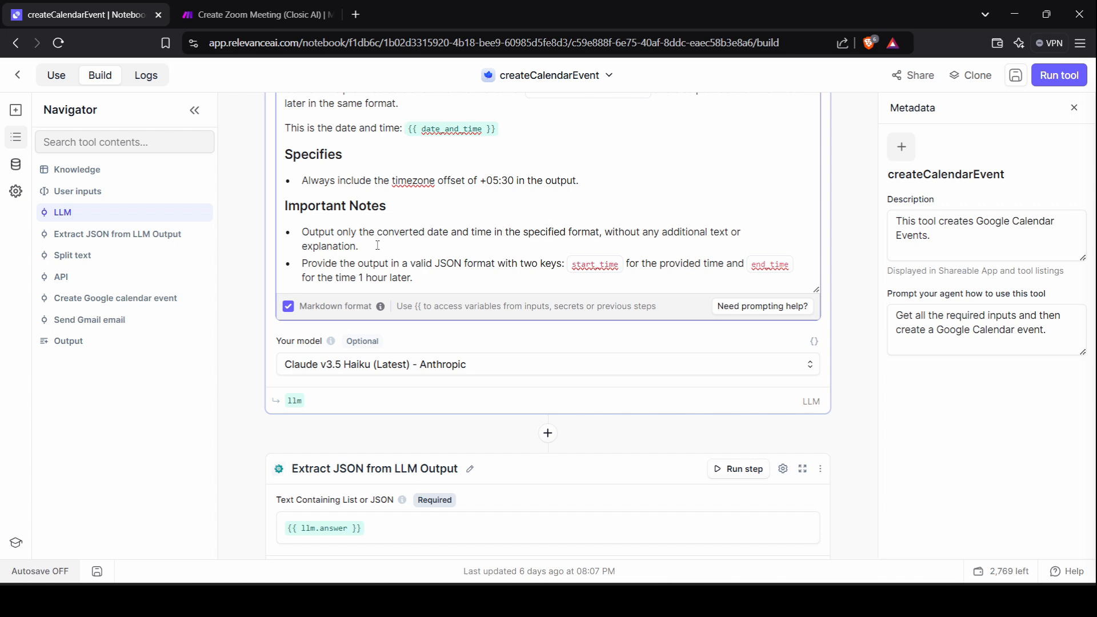
scroll(376, 246, "down", 1)
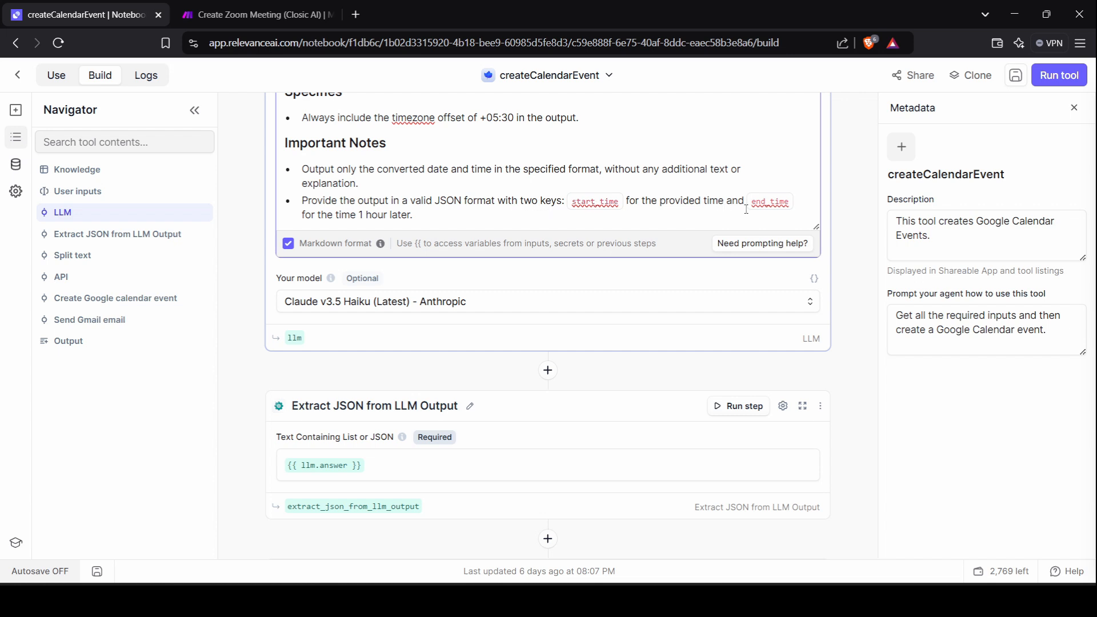
scroll(400, 257, "down", 7)
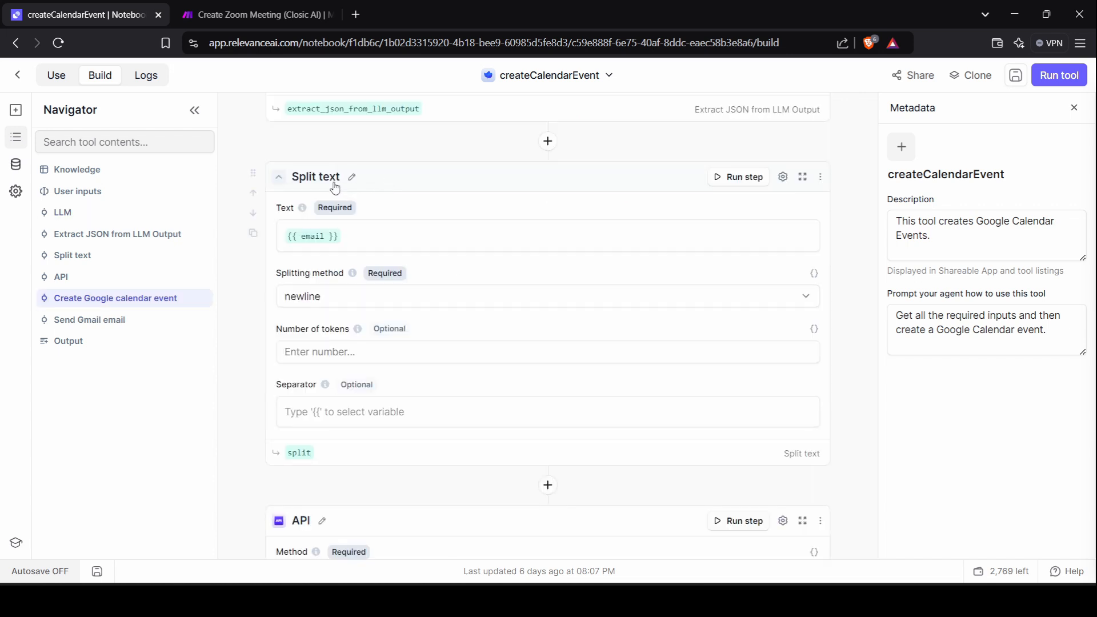
scroll(357, 197, "down", 1)
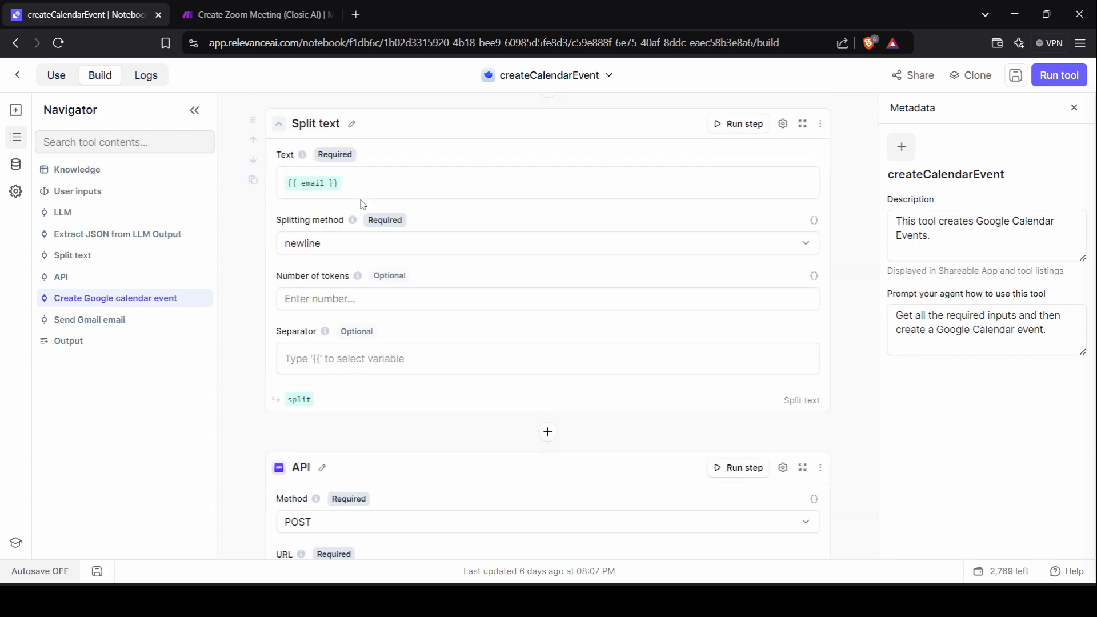
scroll(362, 200, "up", 1)
scroll(340, 160, "down", 15)
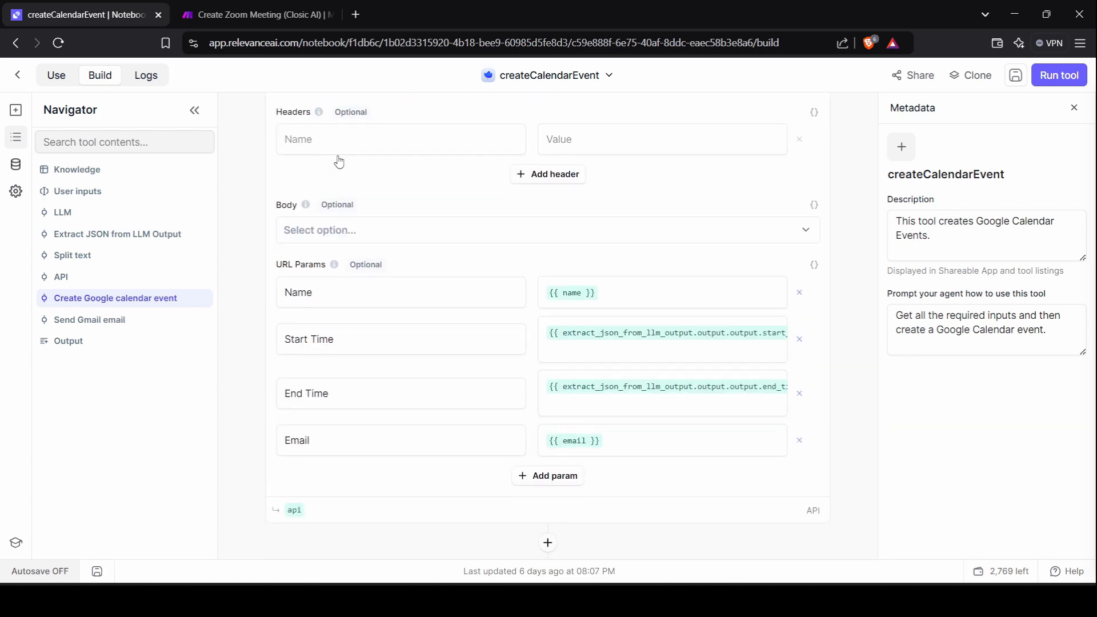
scroll(385, 257, "down", 4)
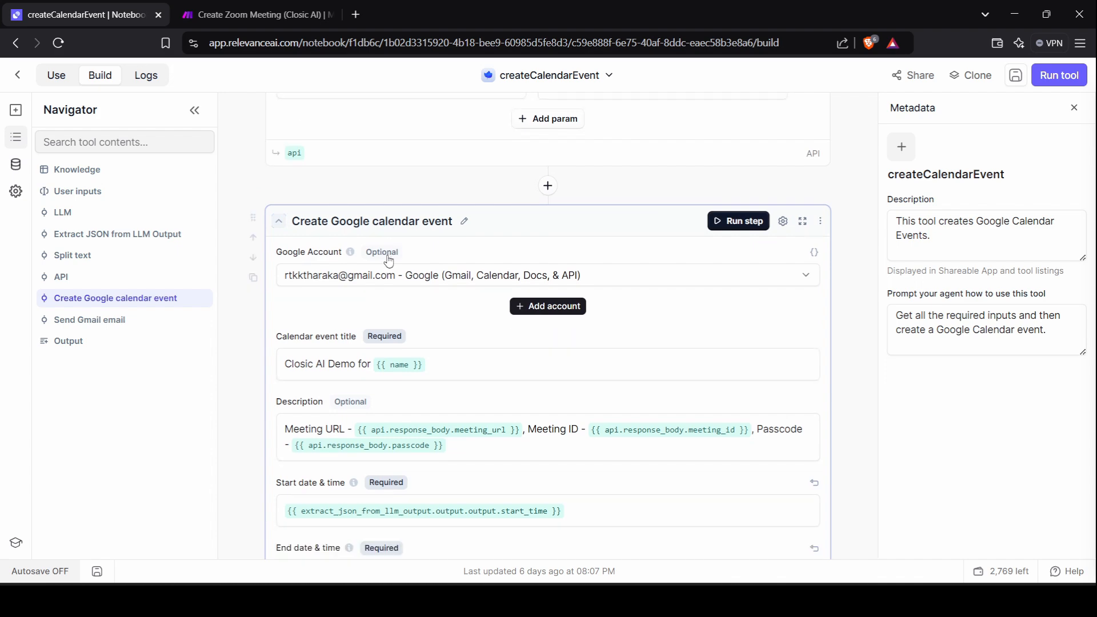
left_click(380, 426)
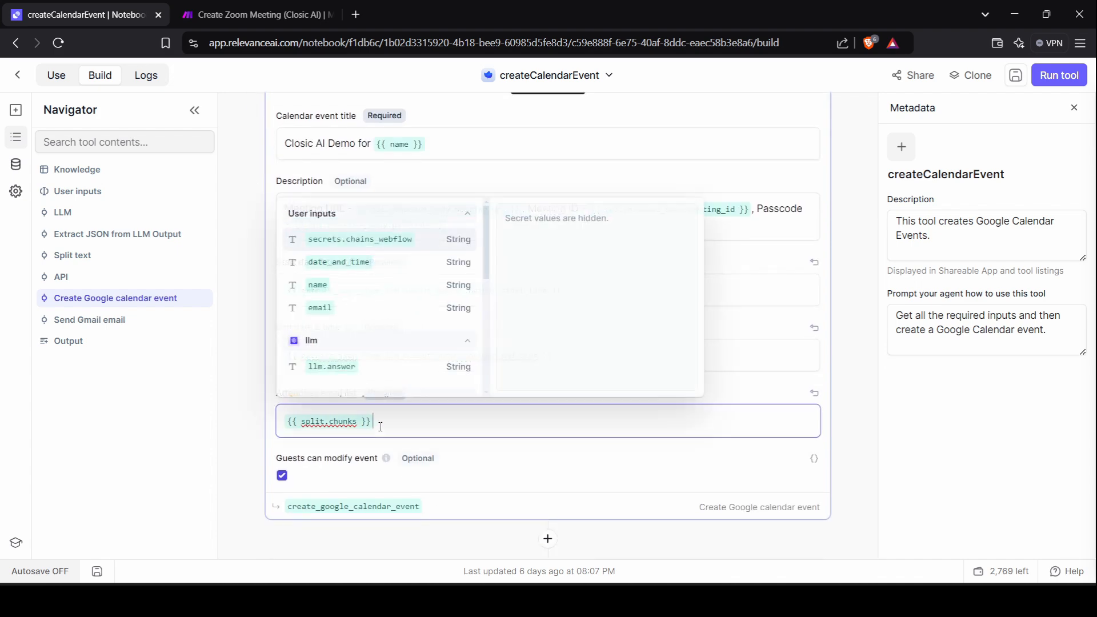
scroll(846, 341, "up", 5)
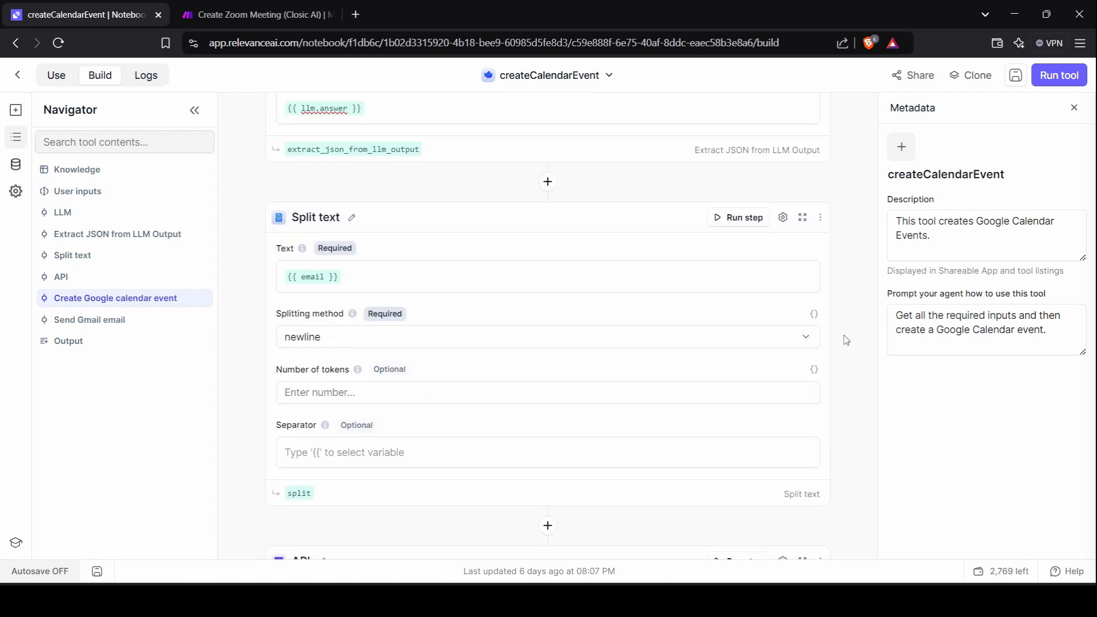
scroll(846, 341, "down", 6)
scroll(497, 334, "down", 1)
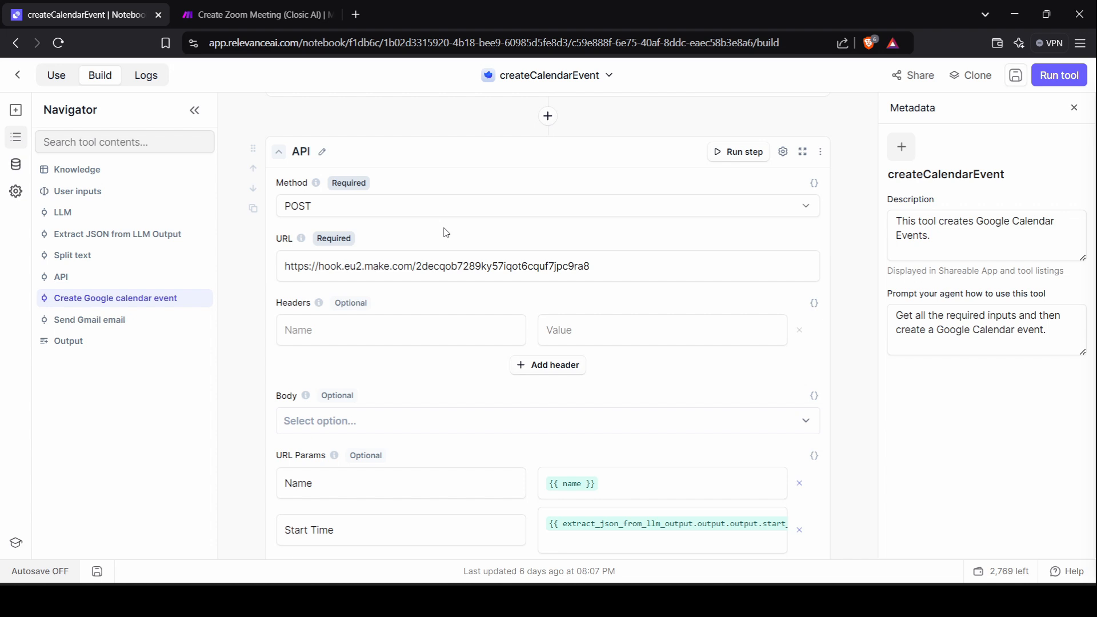
scroll(447, 233, "down", 1)
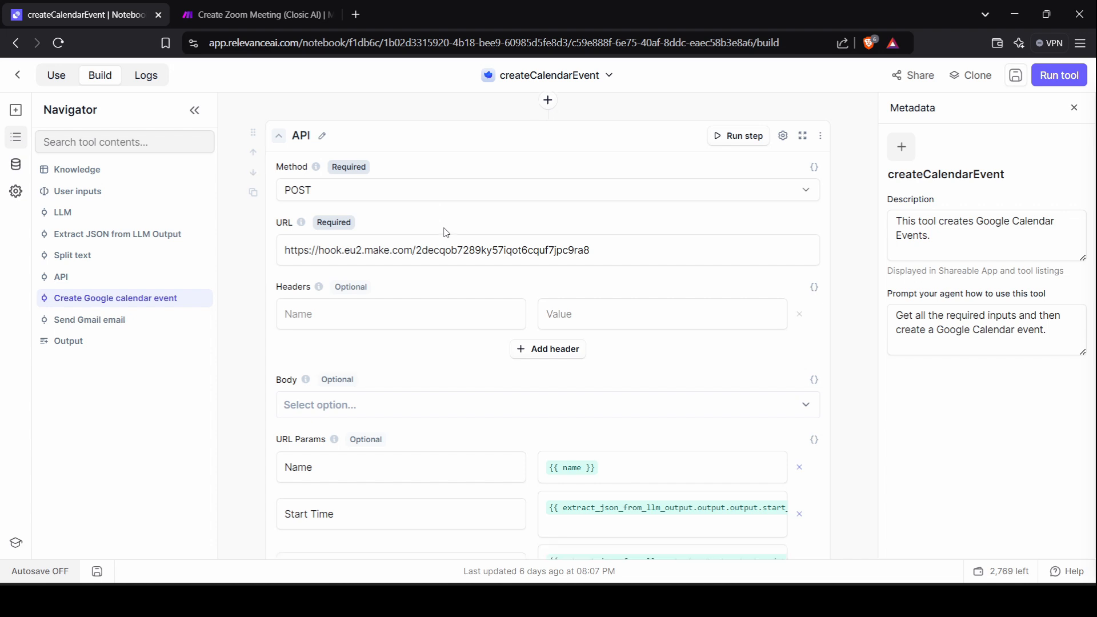
Inspect the webhook trigger settings in the Make Zoom meeting scenario.
left_click(275, 7)
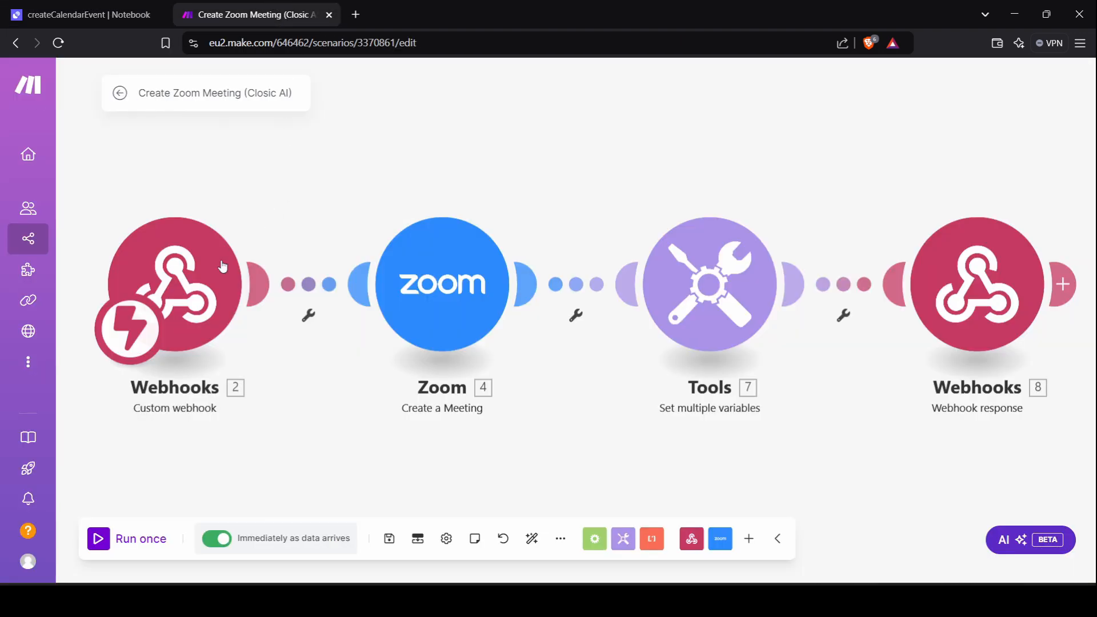
left_click(194, 292)
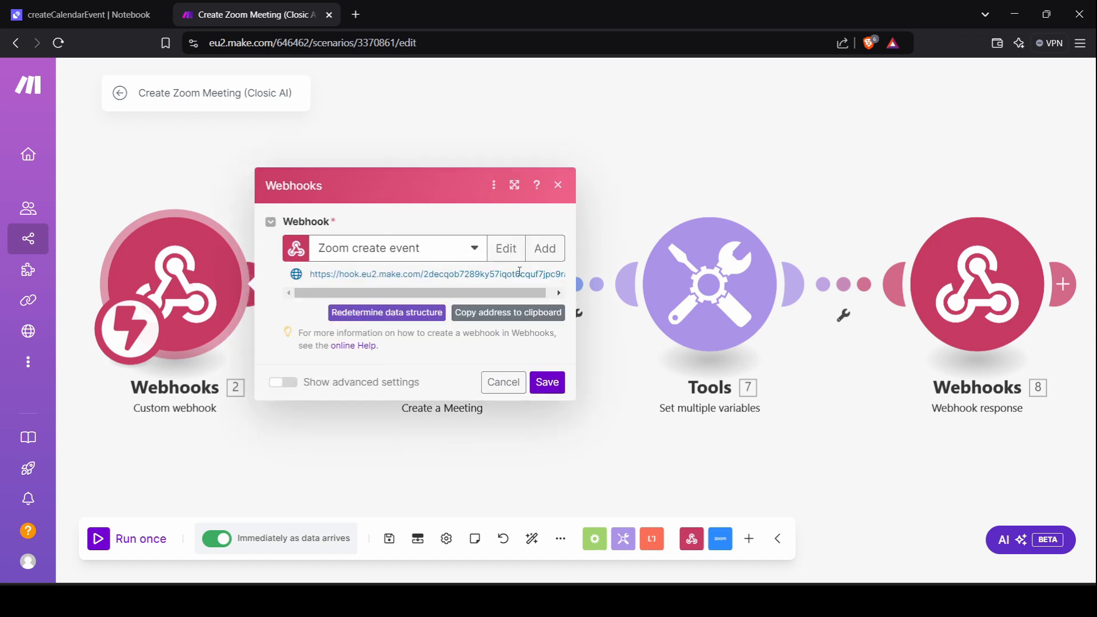
left_click(553, 387)
In createCalendarEvent, inspect the API step's webhook URL and Name, Start Time, End Time, Email parameters.
left_click(114, 5)
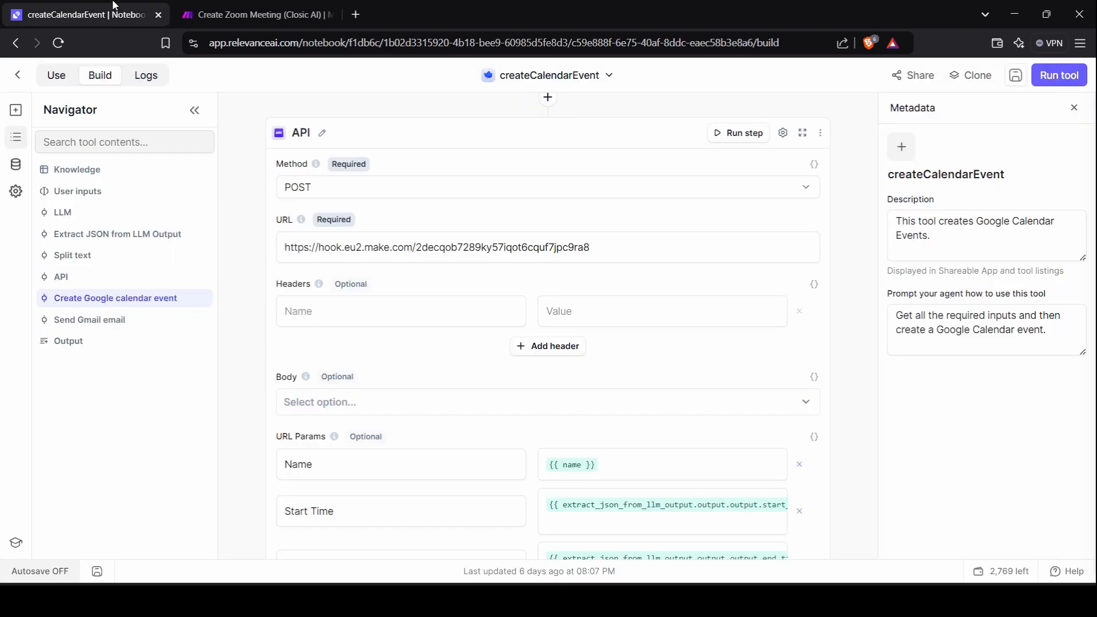
left_click(620, 253)
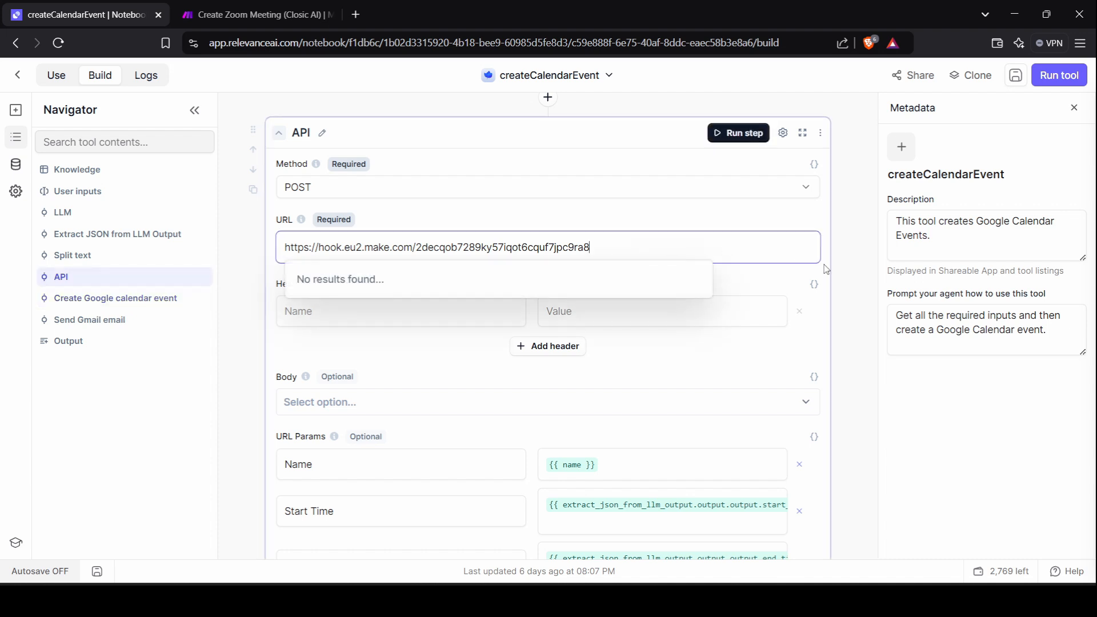
left_click(844, 283)
scroll(844, 282, "down", 2)
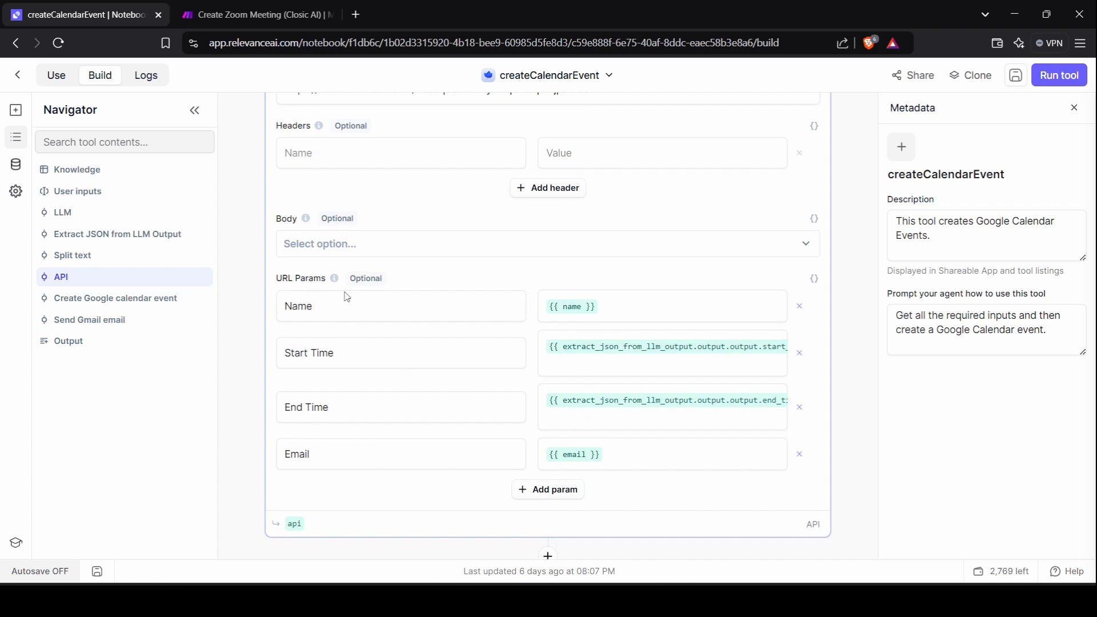
left_click(637, 314)
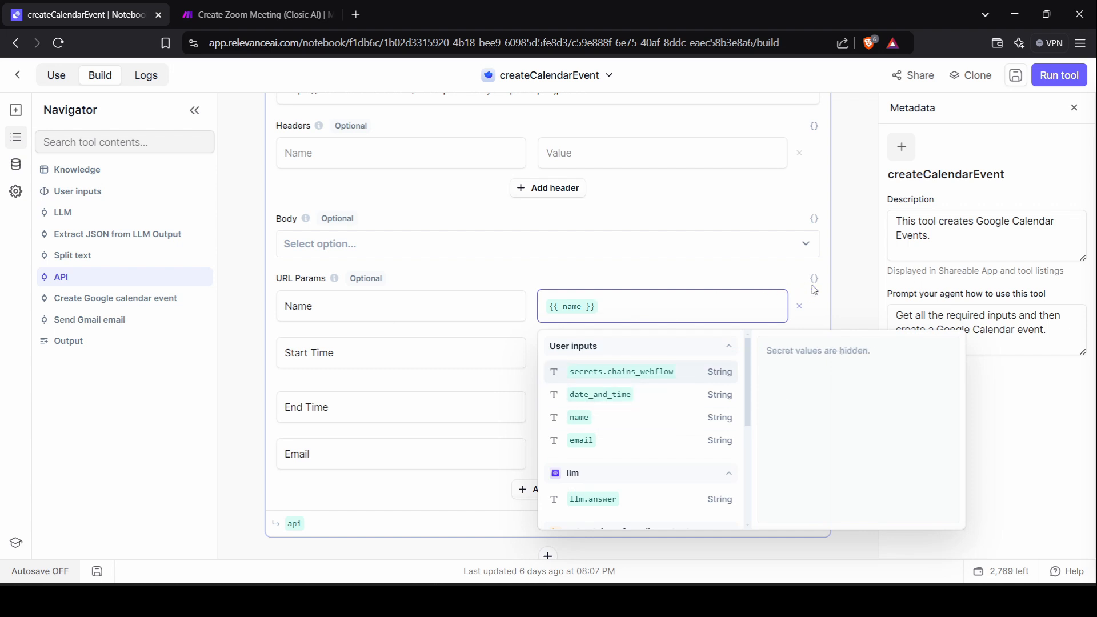
left_click(847, 294)
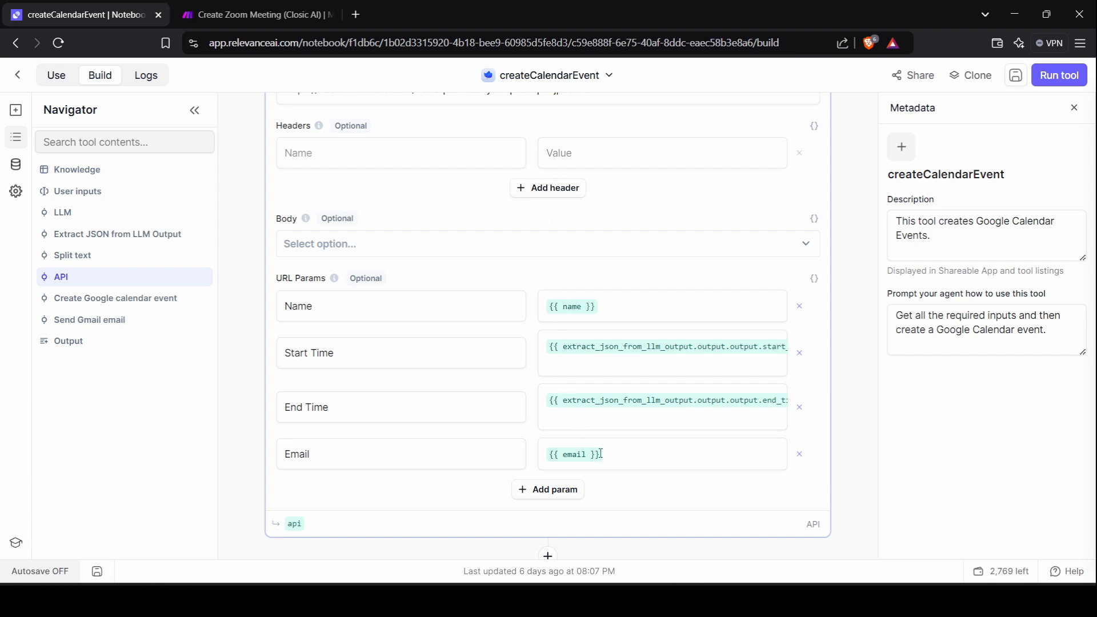
scroll(613, 454, "down", 2)
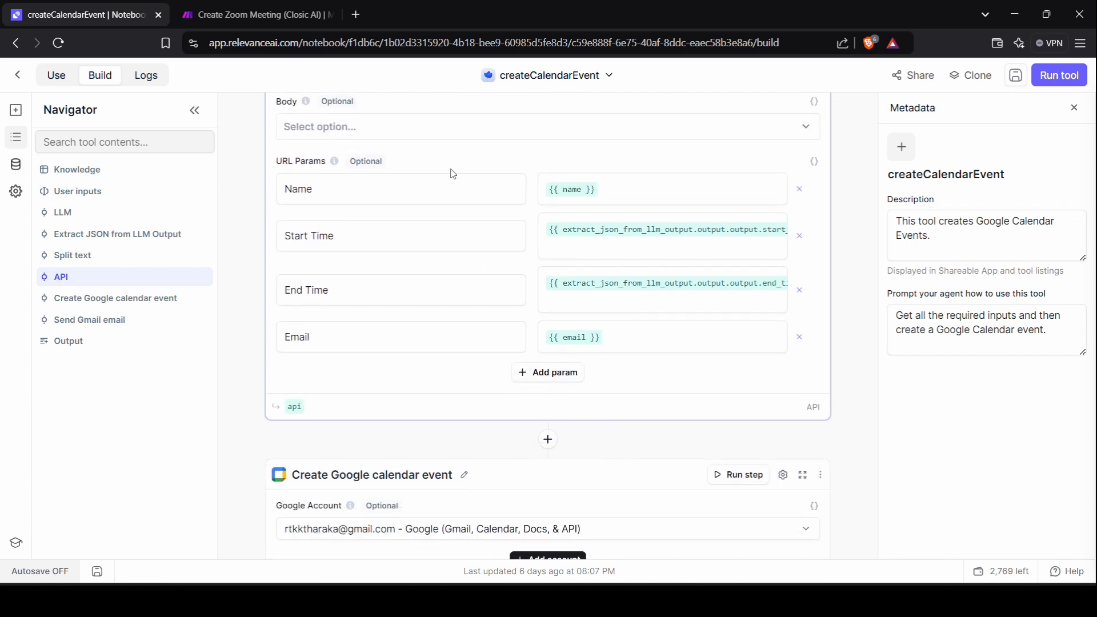
scroll(447, 294, "up", 3)
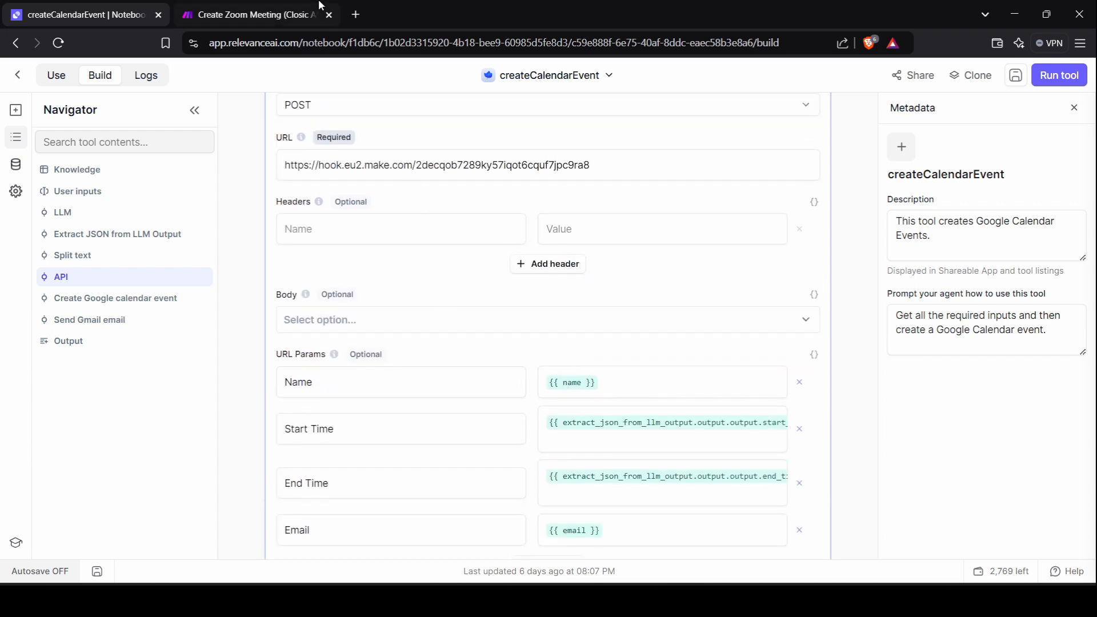
left_click(252, 15)
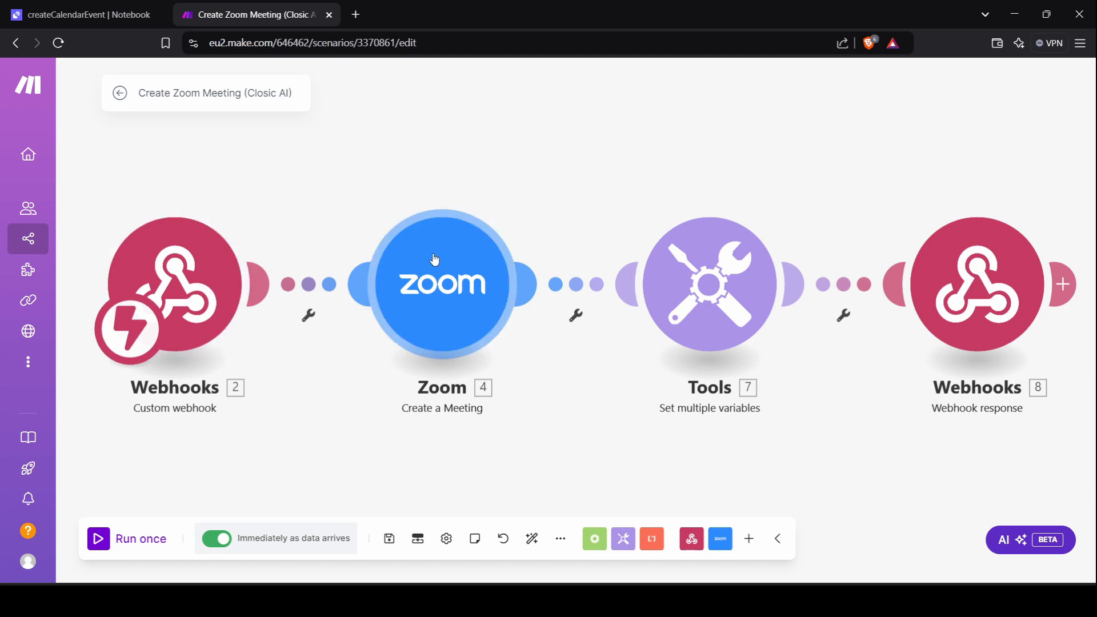
Review the Zoom Create a Meeting fields, then open the Tools variables Meeting URL, Meeting ID, Pascode.
left_click(472, 263)
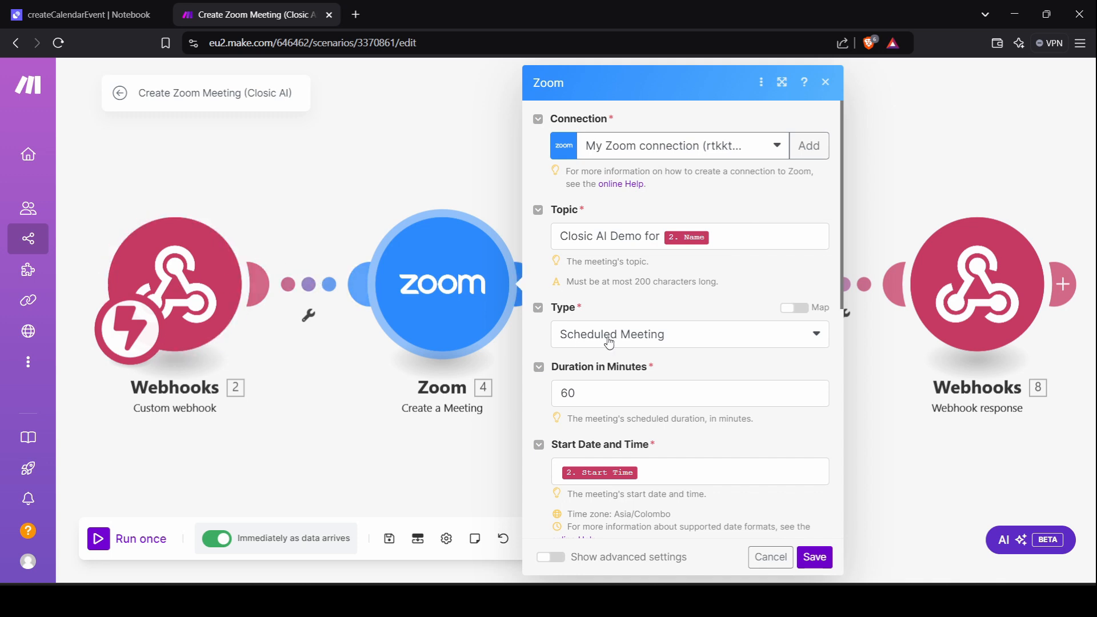
scroll(609, 343, "down", 2)
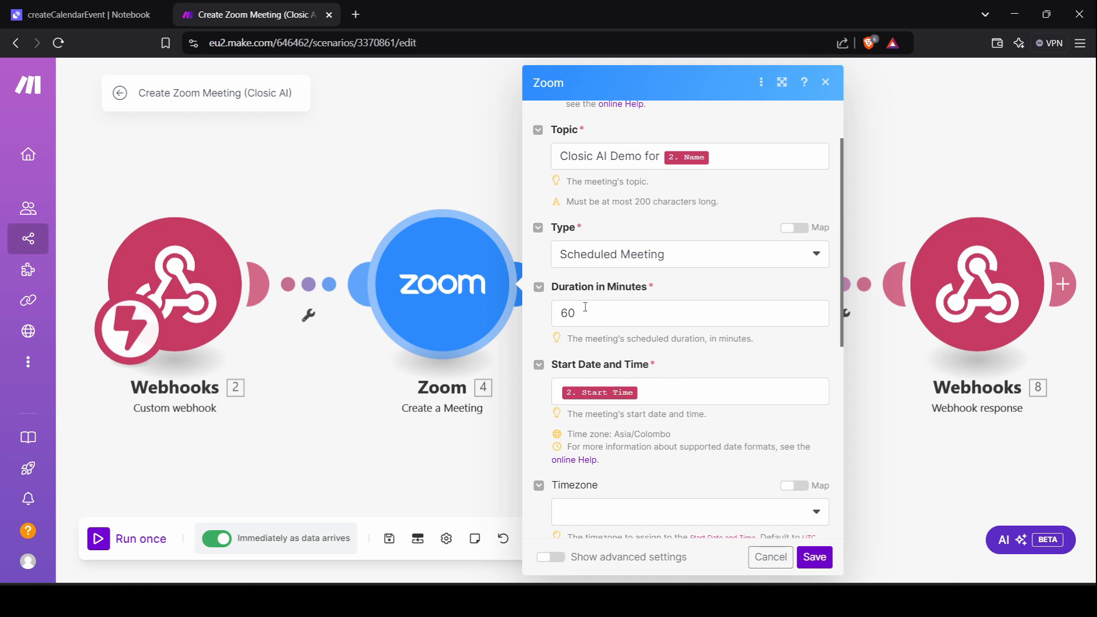
scroll(586, 306, "down", 2)
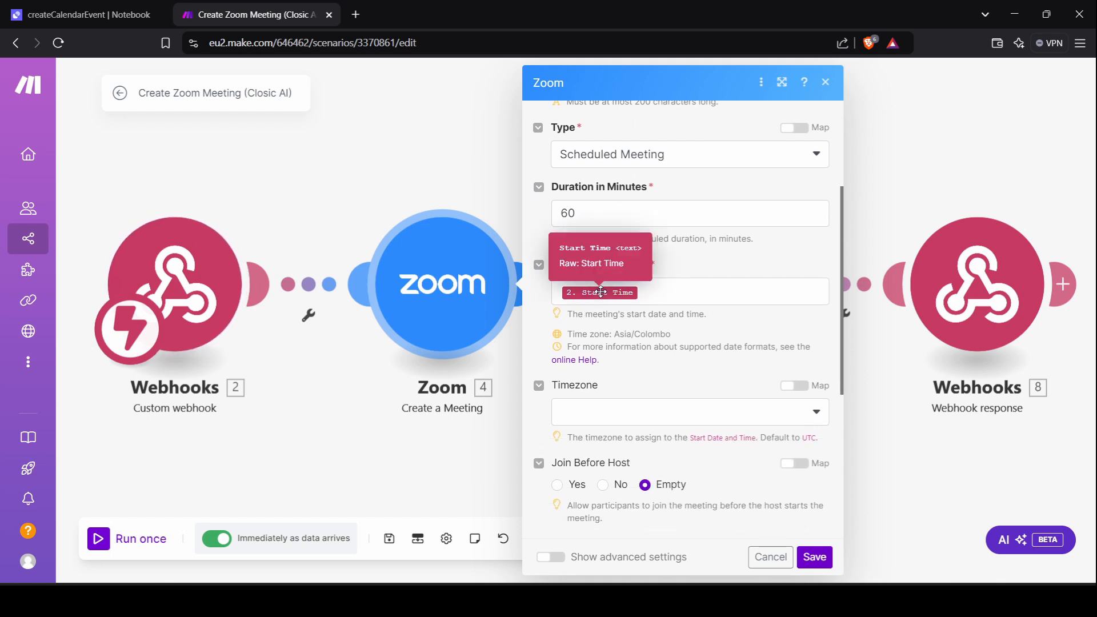
scroll(632, 359, "down", 4)
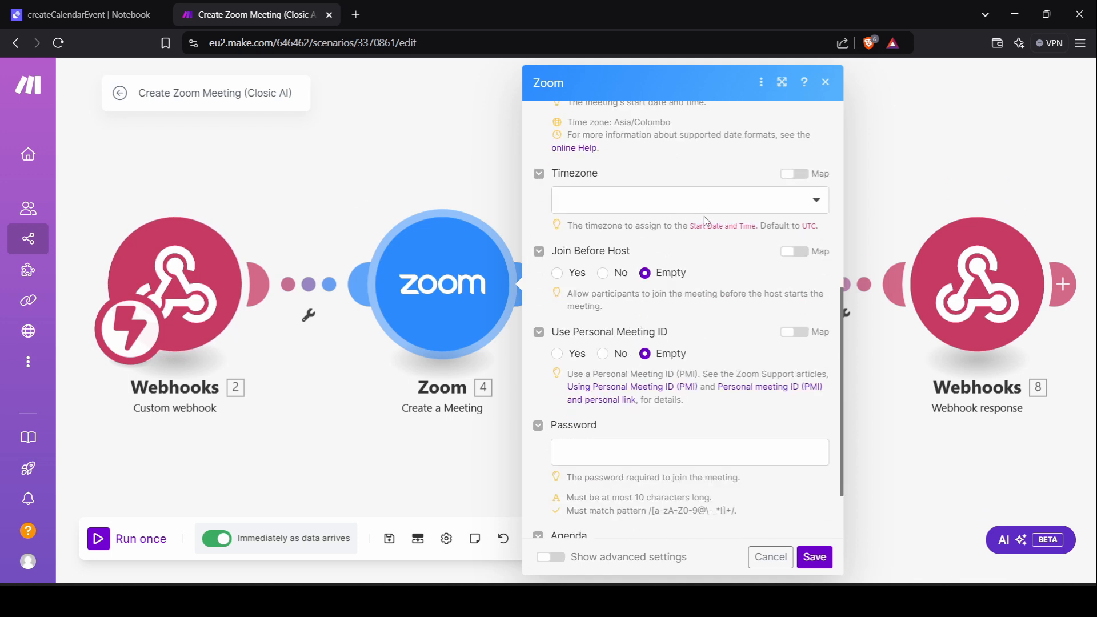
scroll(648, 310, "down", 2)
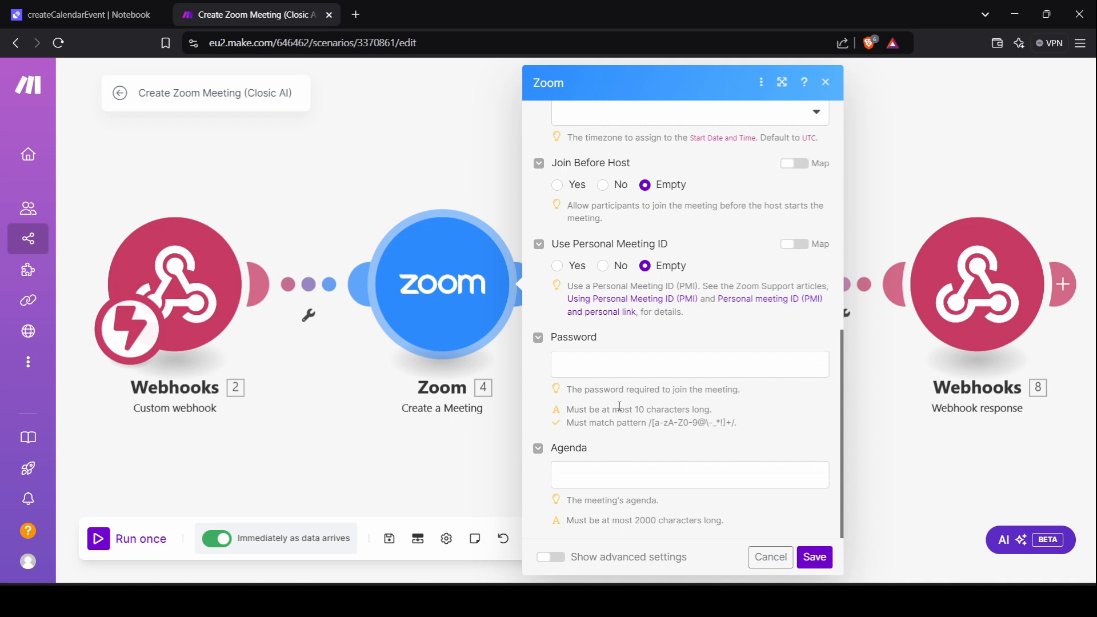
left_click(815, 557)
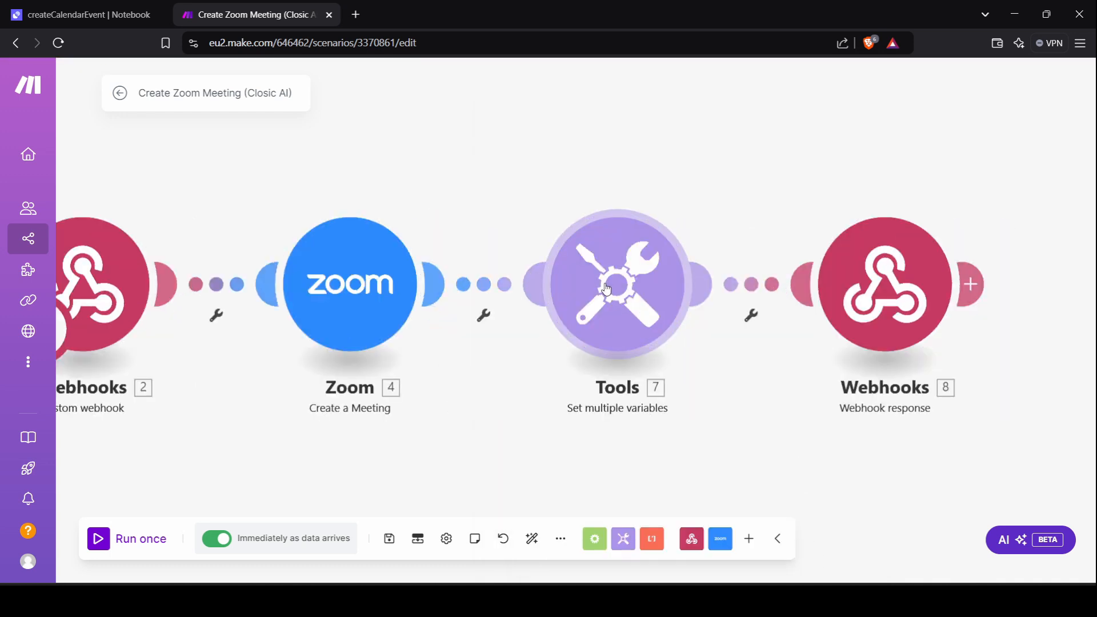
left_click(609, 289)
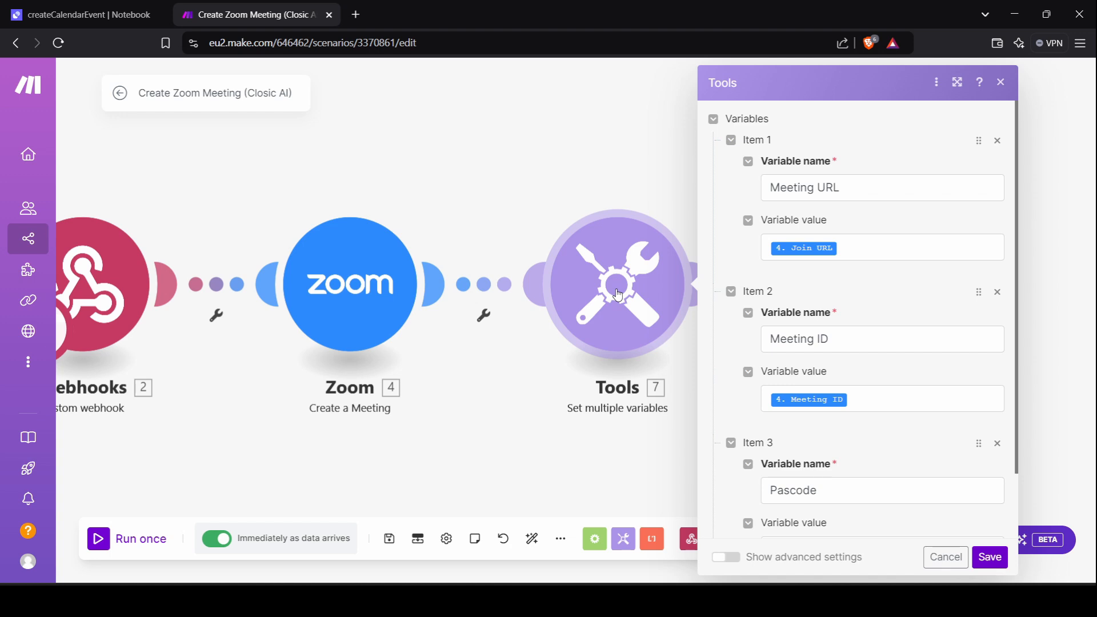
Locate the Set multiple variables action under Tools by searching 'mult', then recheck the Tools variables.
left_click(621, 443)
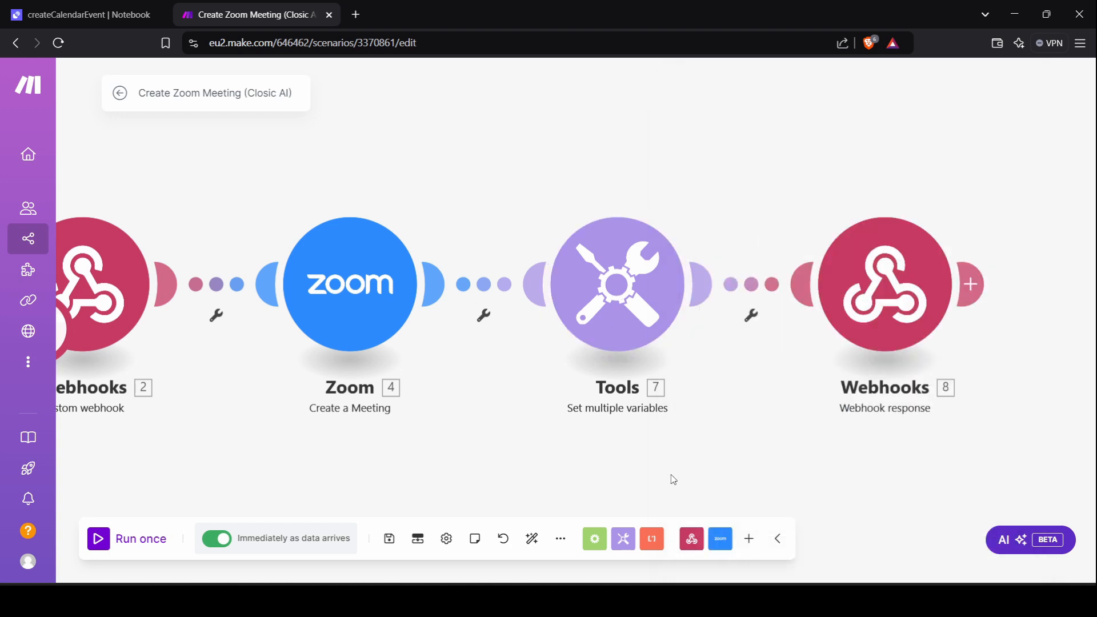
left_click(746, 543)
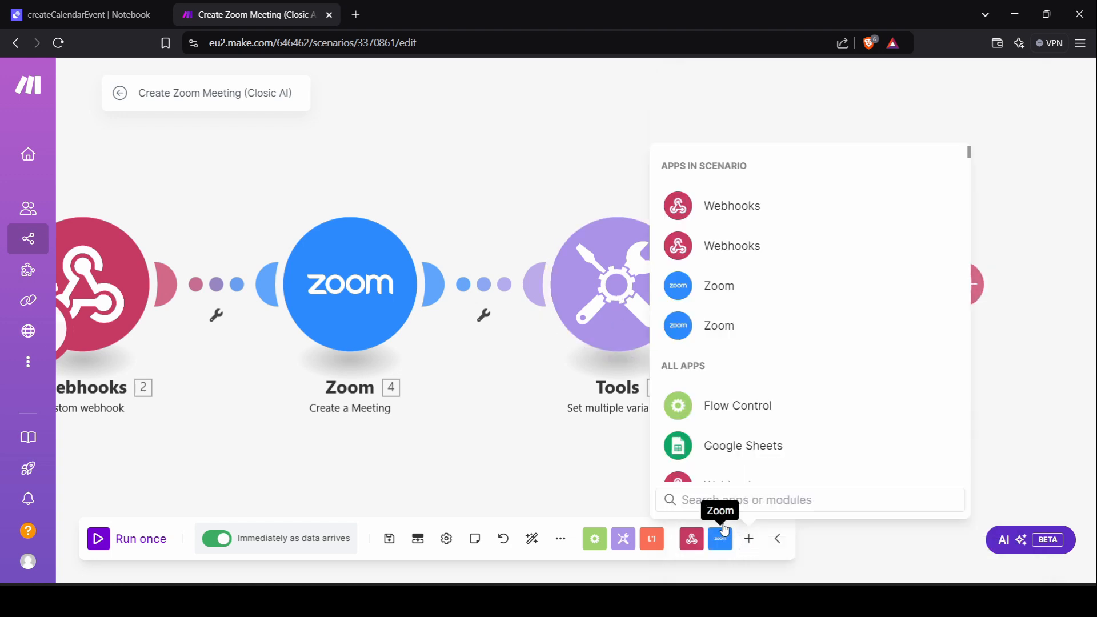
type("mult")
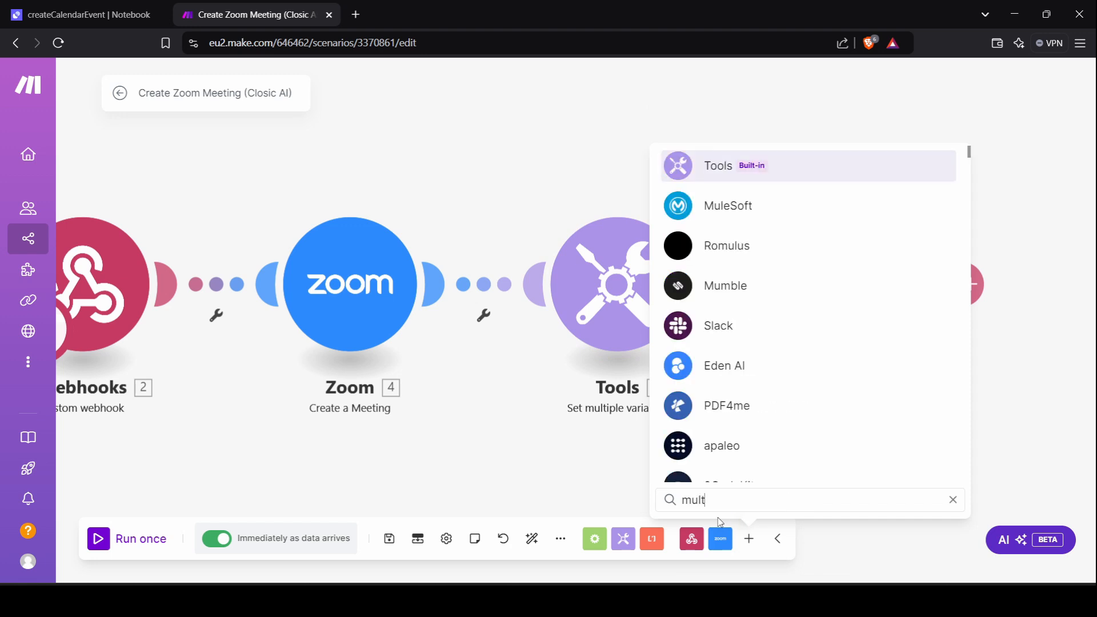
left_click(780, 172)
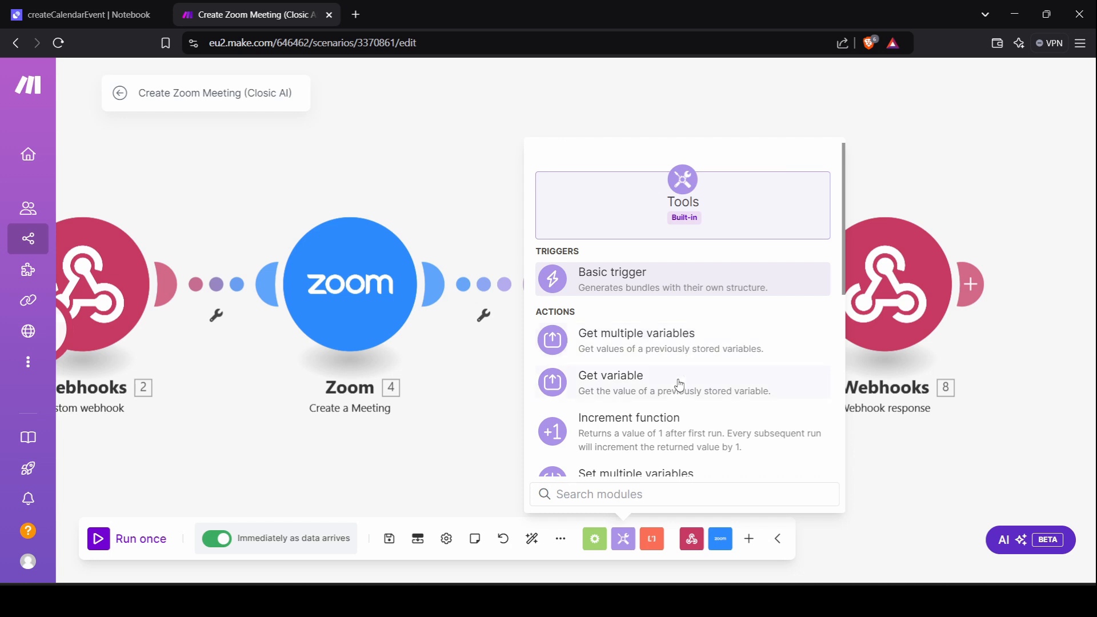
scroll(680, 380, "down", 2)
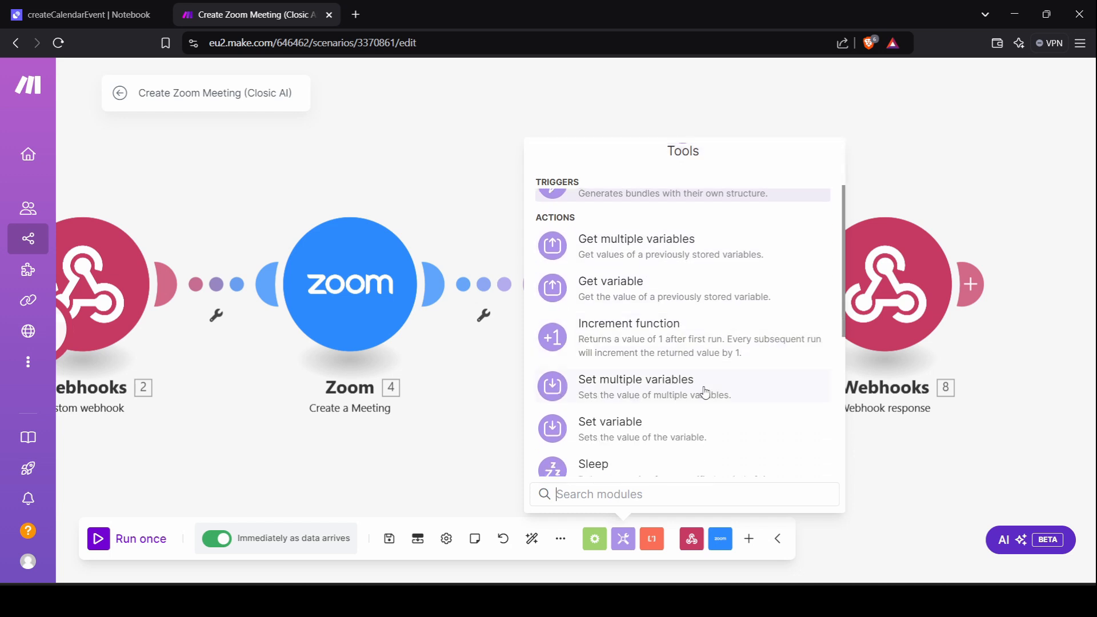
left_click(705, 392)
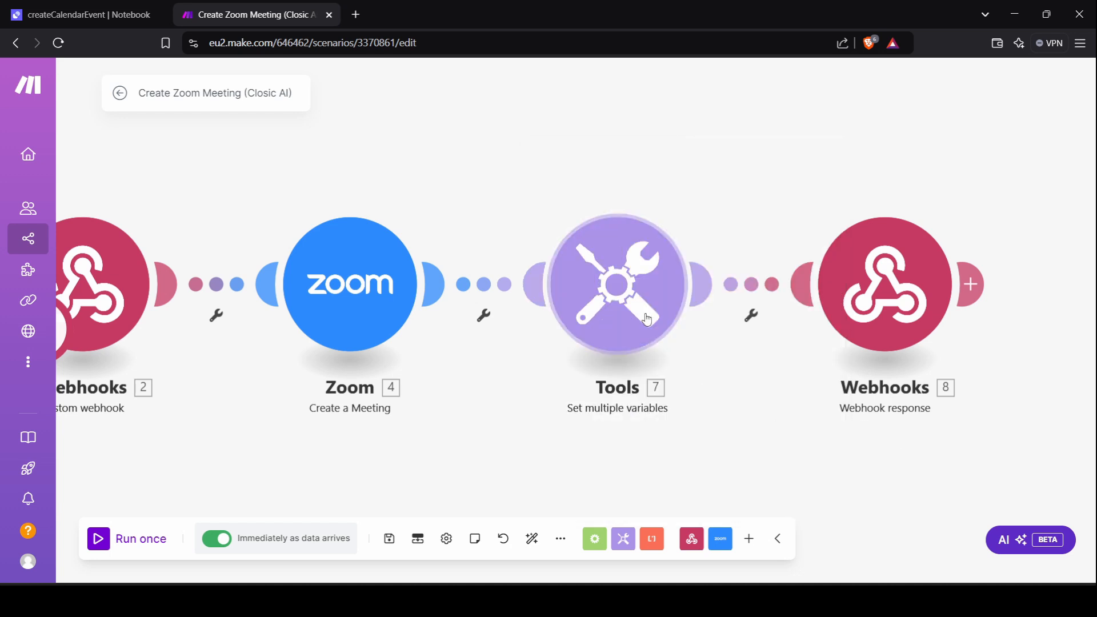
left_click(633, 308)
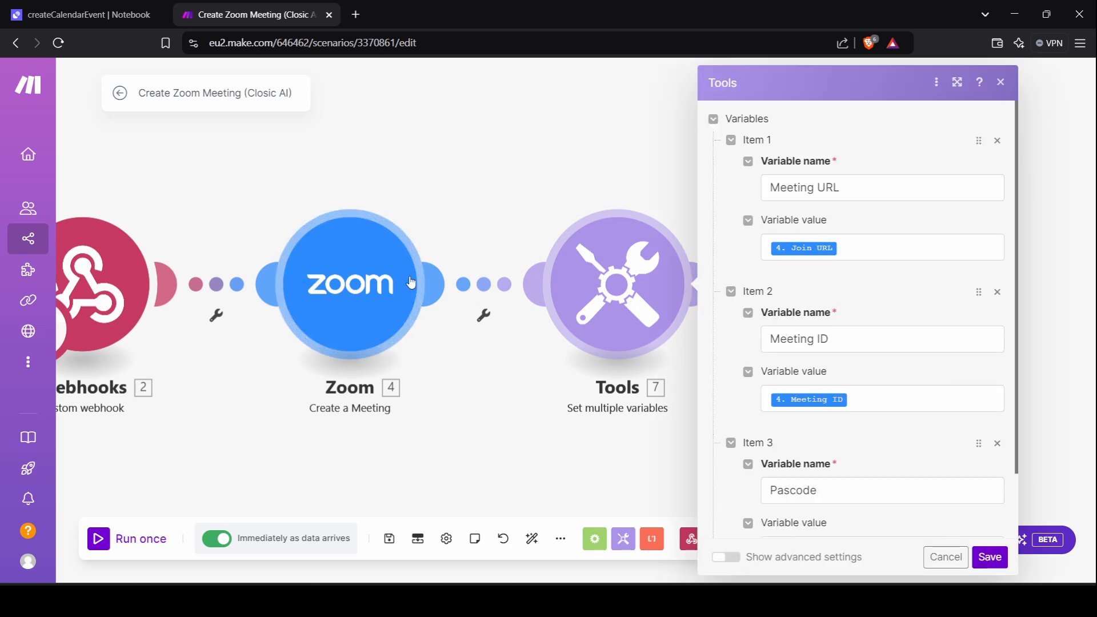
scroll(809, 247, "down", 1)
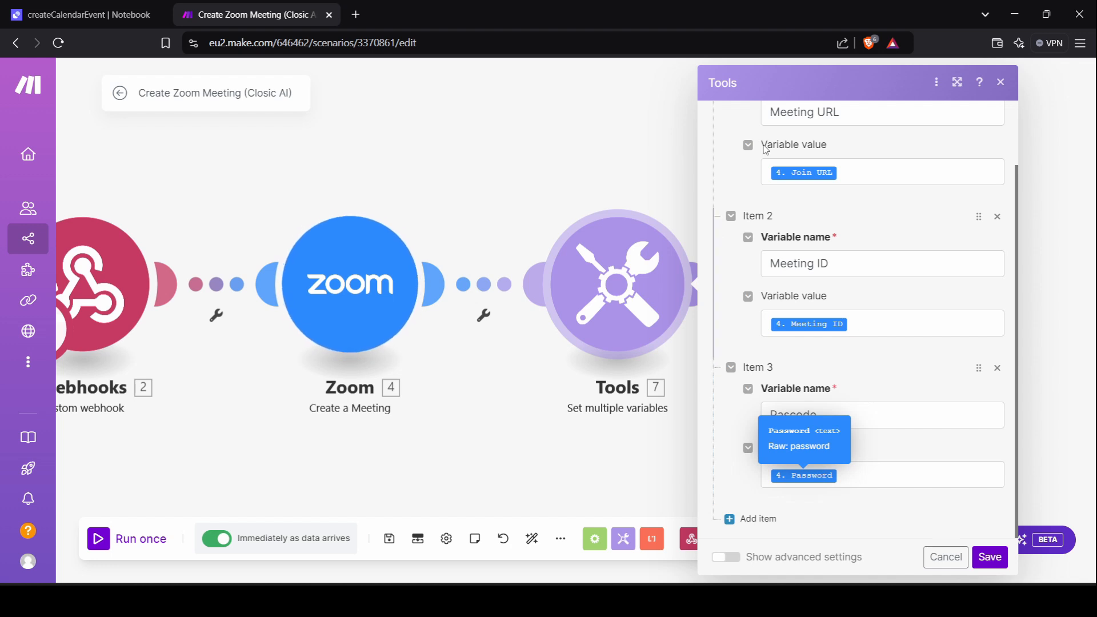
left_click(1001, 85)
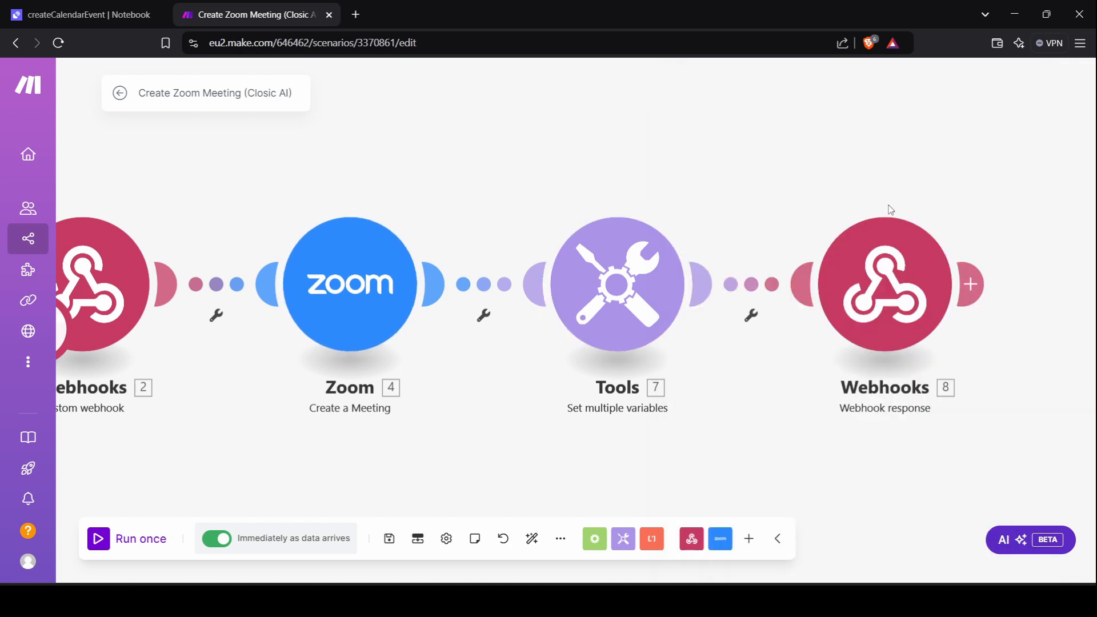
Review the webhook response Body returning meeting_url, meeting_id and passcode, and save it.
left_click(886, 280)
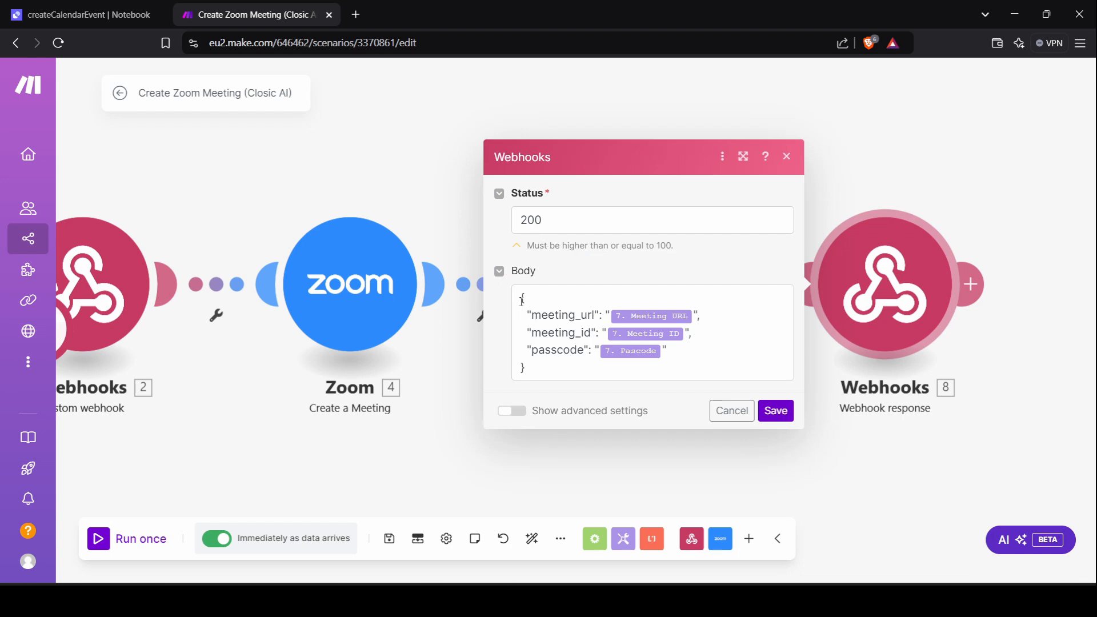
left_click_drag(522, 299, 536, 368)
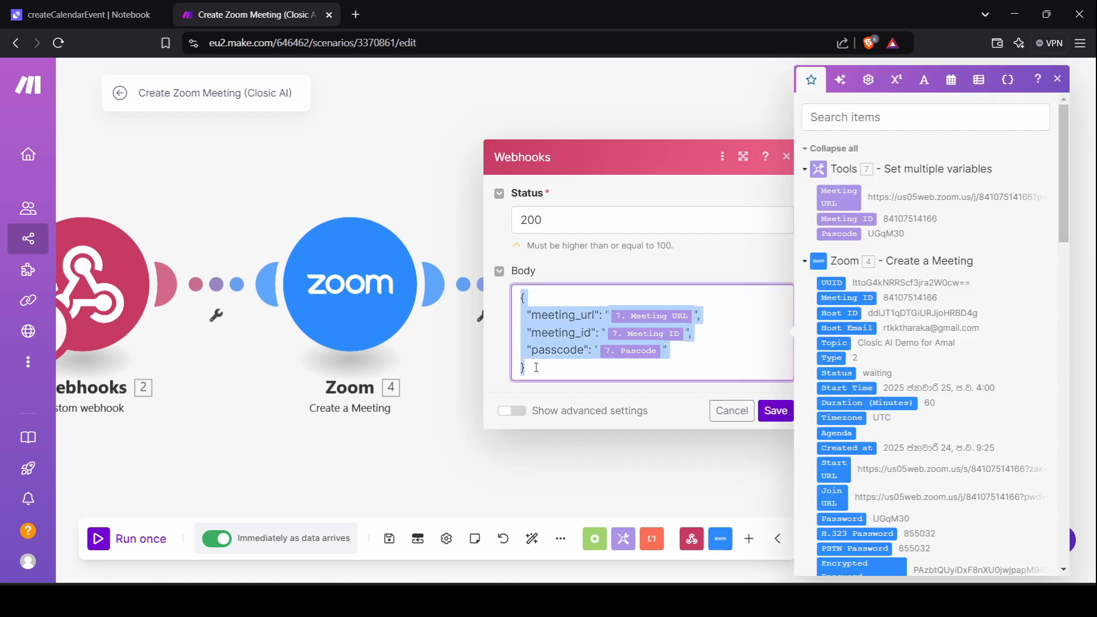
left_click(776, 411)
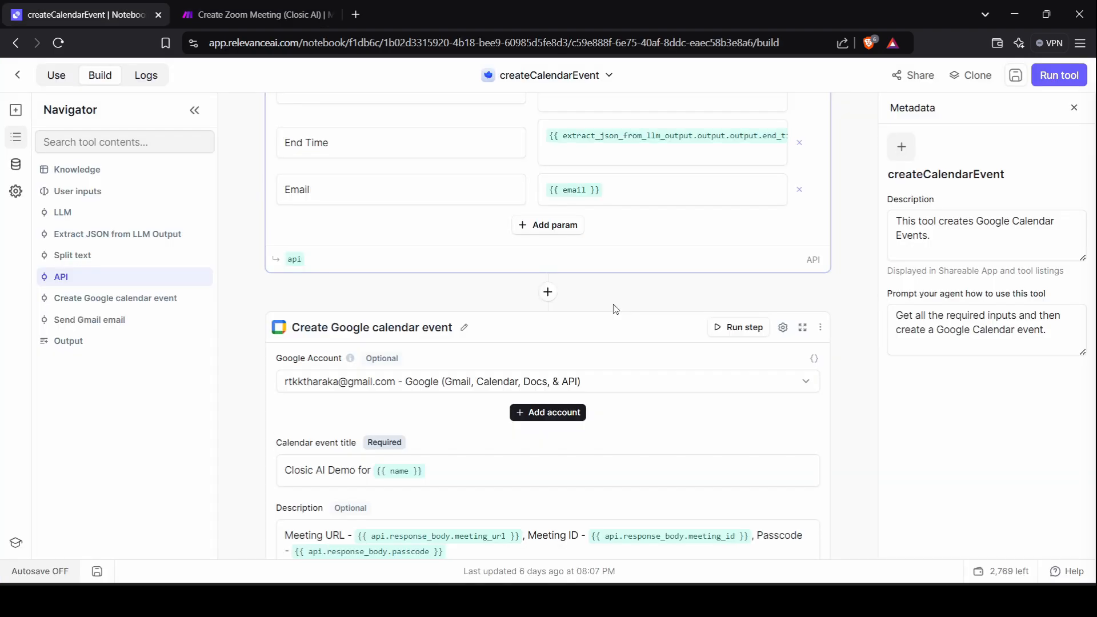
scroll(614, 308, "up", 1)
scroll(615, 309, "down", 1)
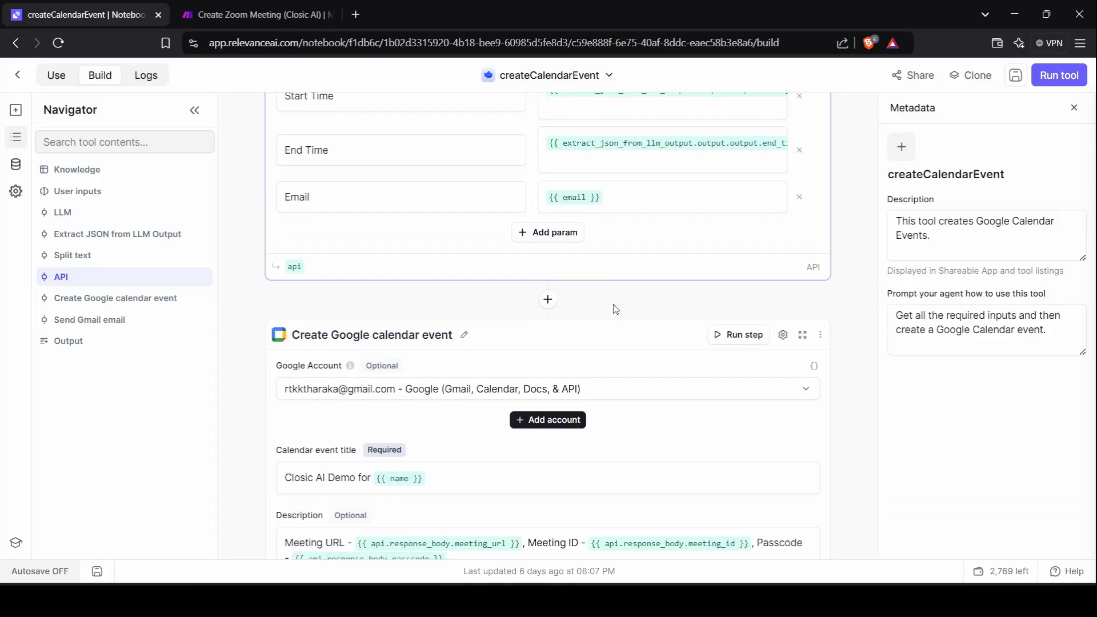
Review the calendar event's title, description, dates and attendees, dismissing the Add account prompt.
left_click(233, 6)
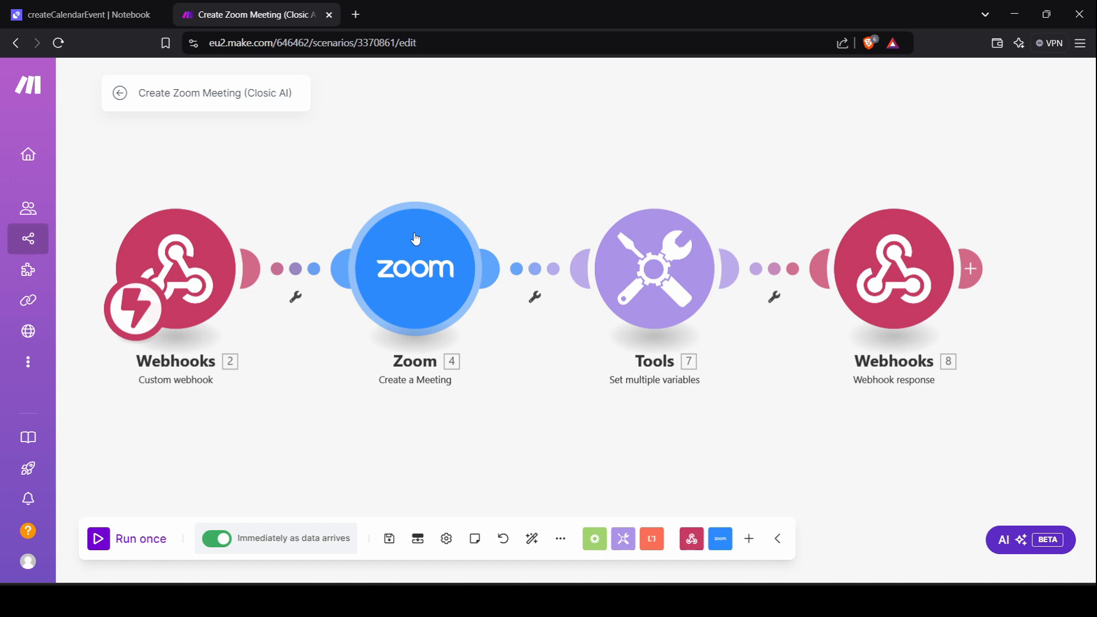
scroll(340, 264, "down", 2)
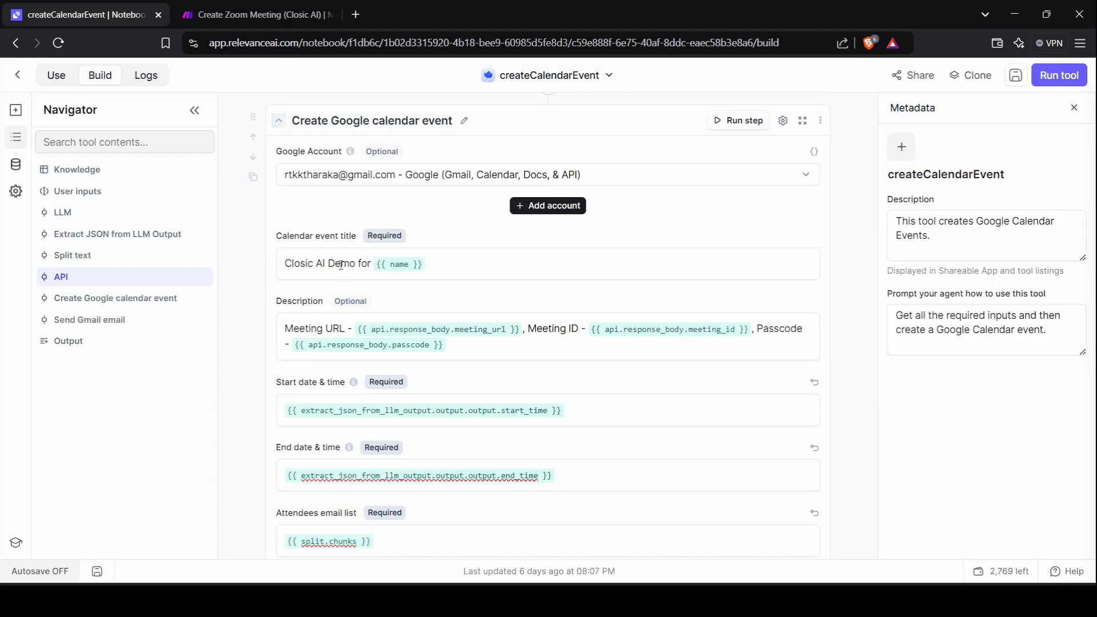
scroll(341, 268, "up", 2)
scroll(459, 311, "up", 1)
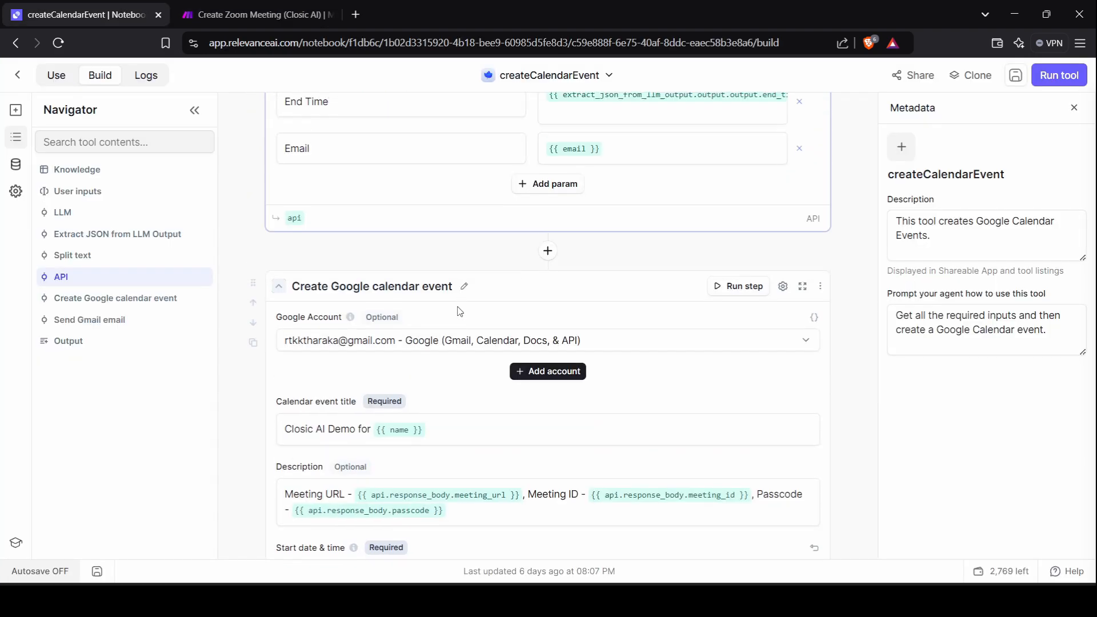
scroll(460, 312, "down", 2)
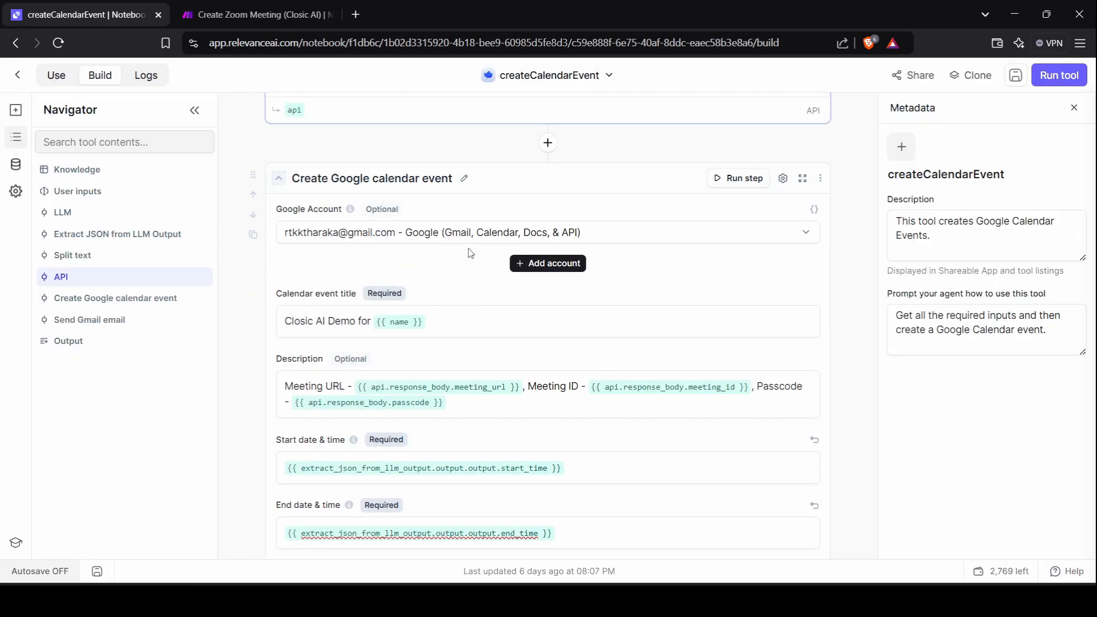
scroll(471, 253, "down", 1)
left_click(558, 184)
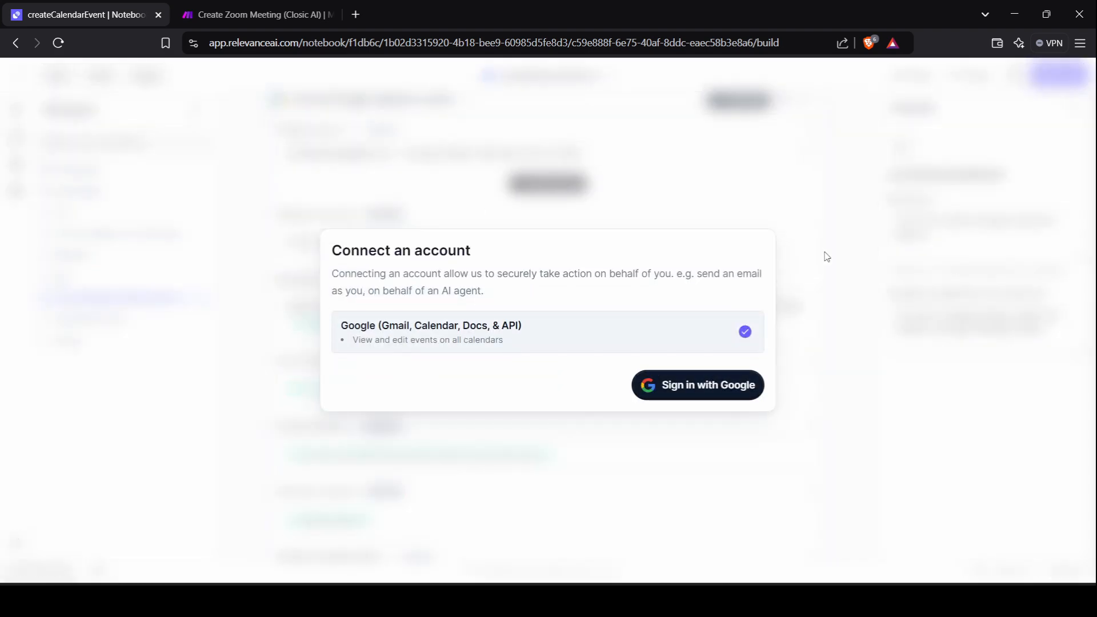
left_click(828, 251)
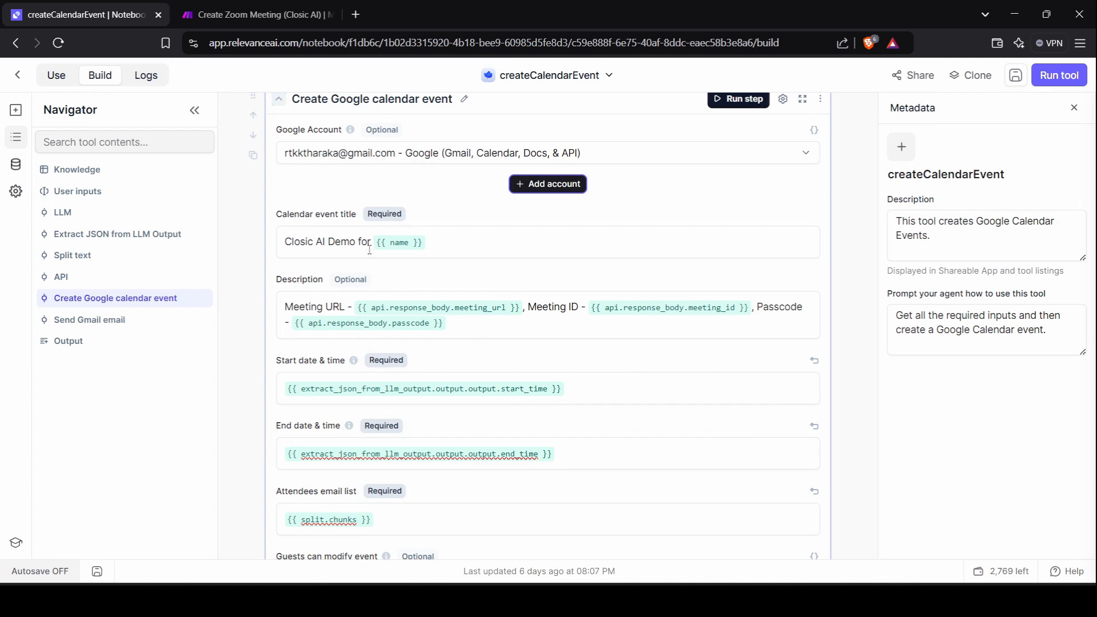
scroll(370, 250, "down", 1)
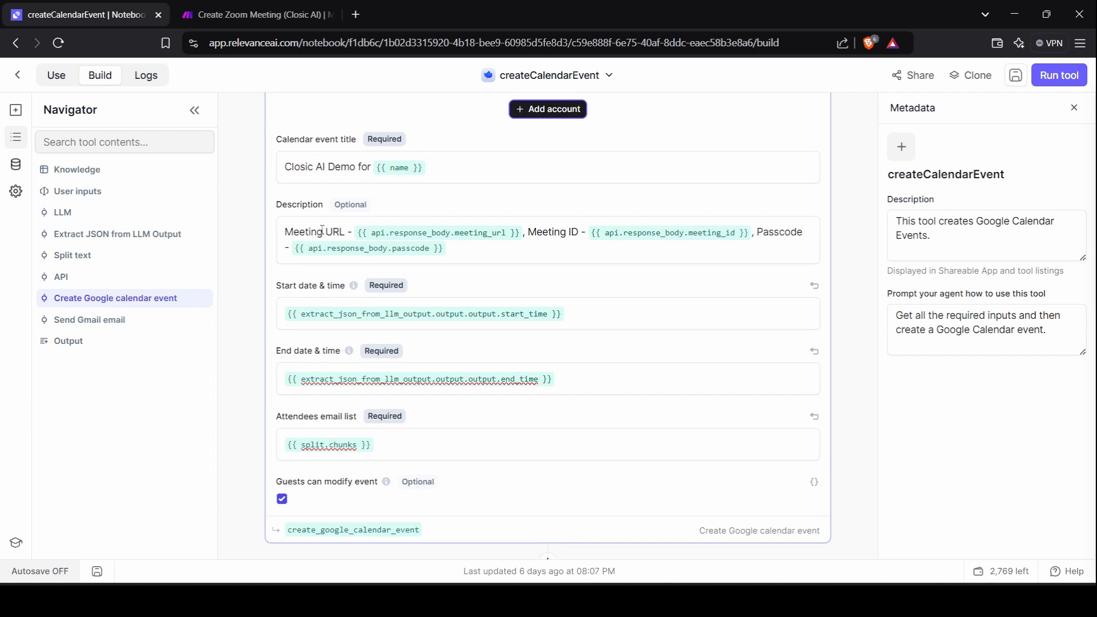
scroll(322, 230, "down", 1)
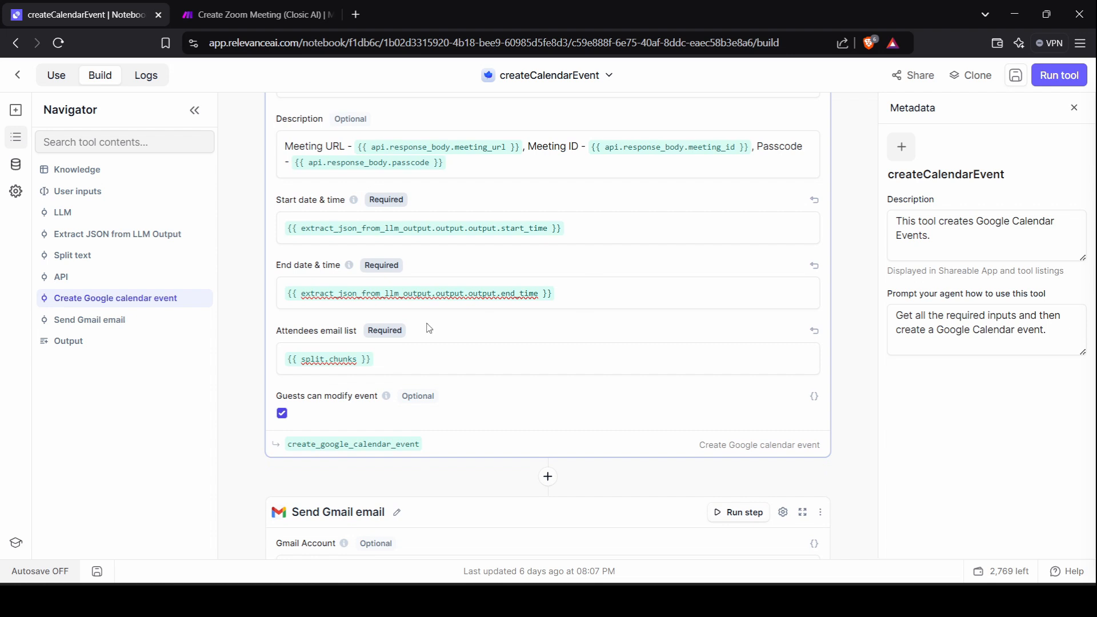
scroll(403, 264, "down", 1)
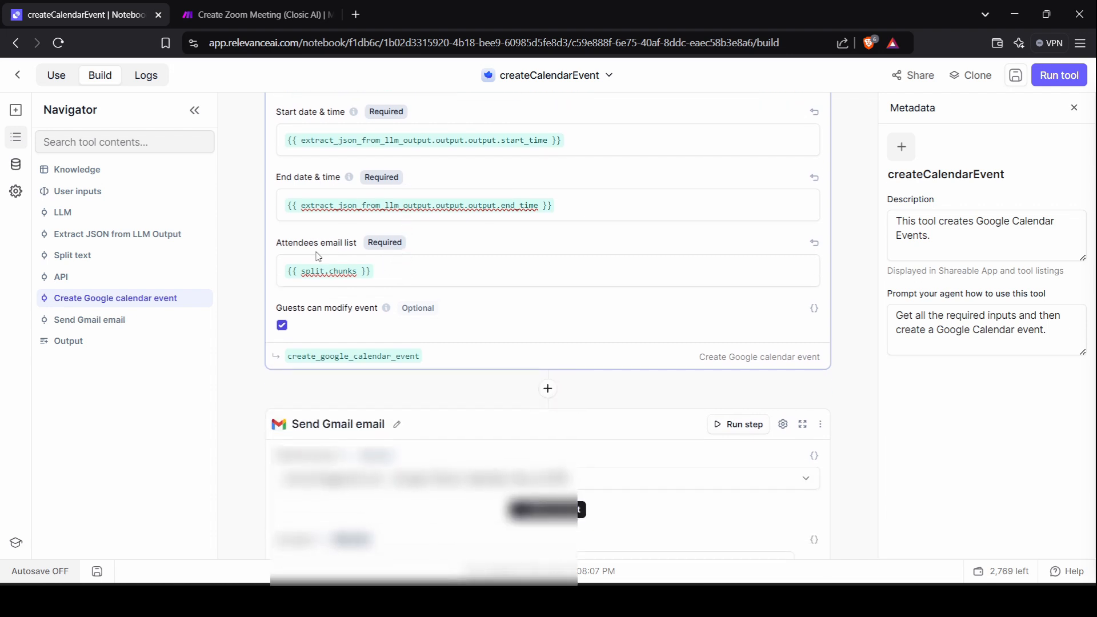
scroll(362, 253, "down", 3)
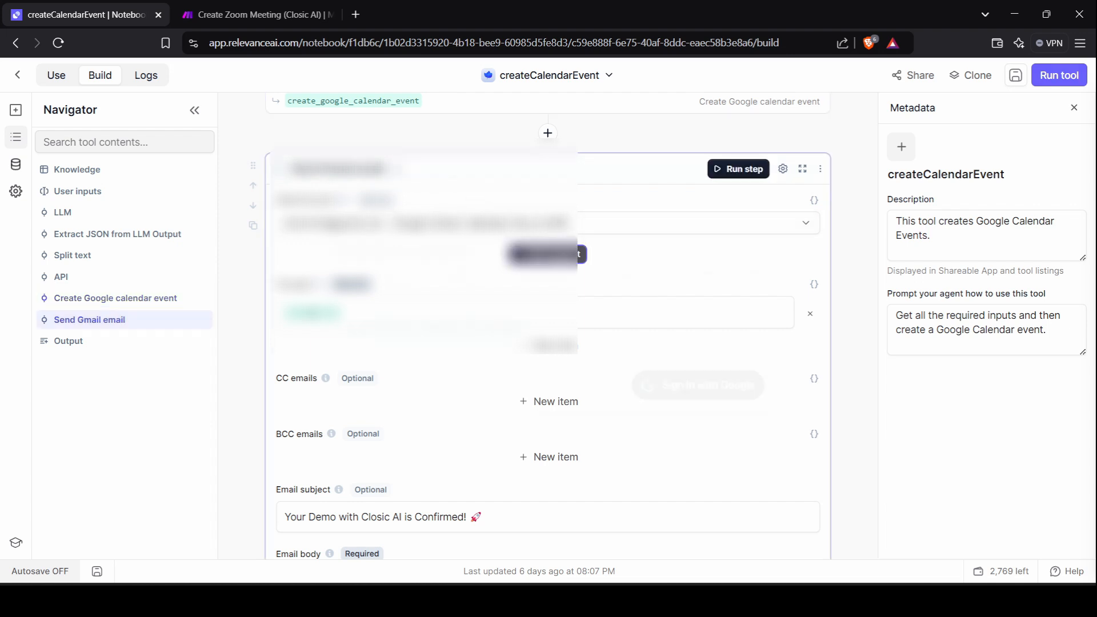
Review the Send Gmail email step's recipient variables and body, dismissing the Connect account prompt.
left_click(739, 169)
left_click(823, 284)
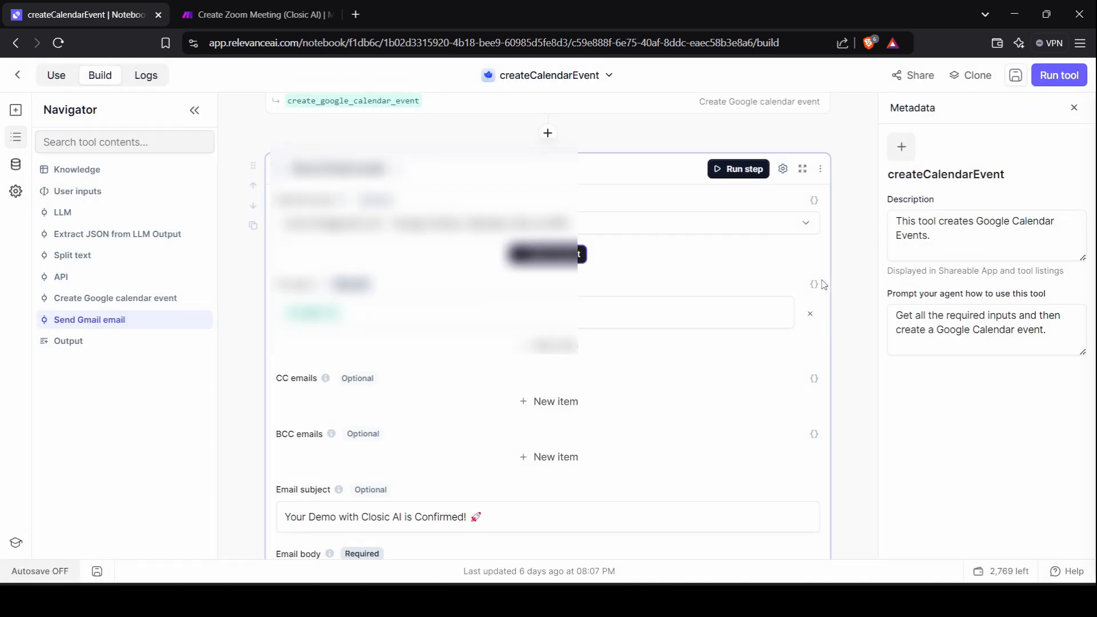
scroll(581, 325, "down", 1)
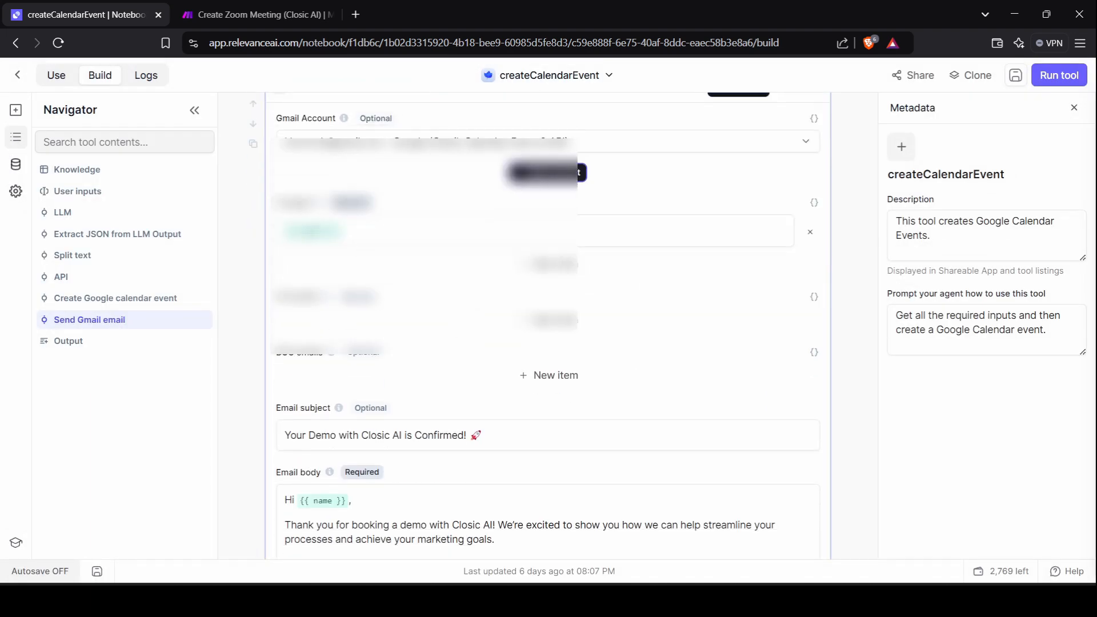
left_click(368, 232)
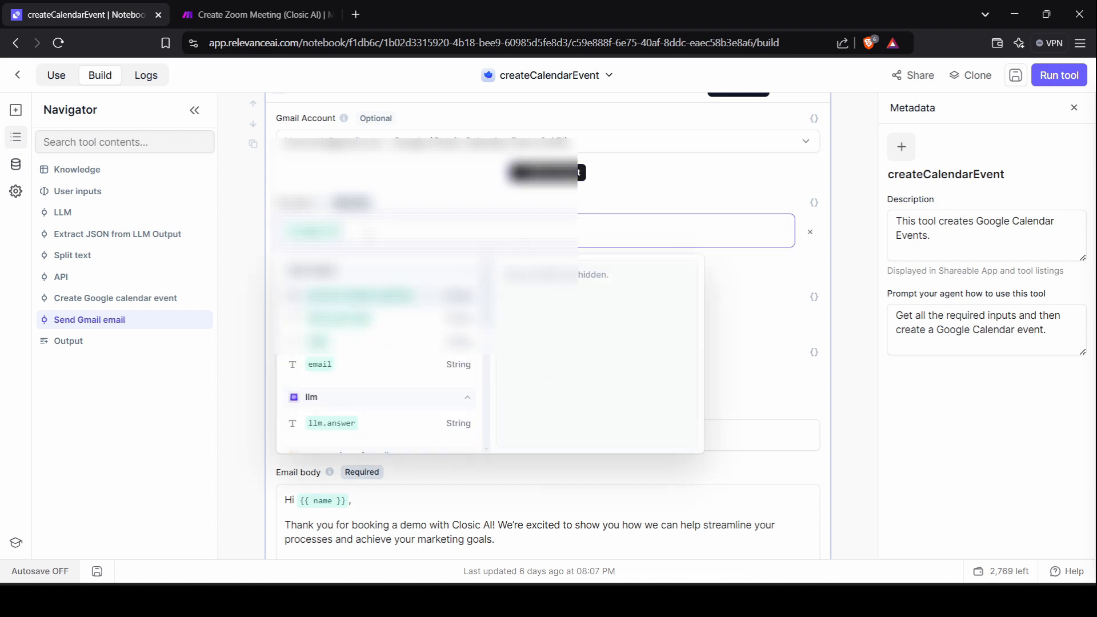
left_click(847, 216)
scroll(847, 217, "down", 2)
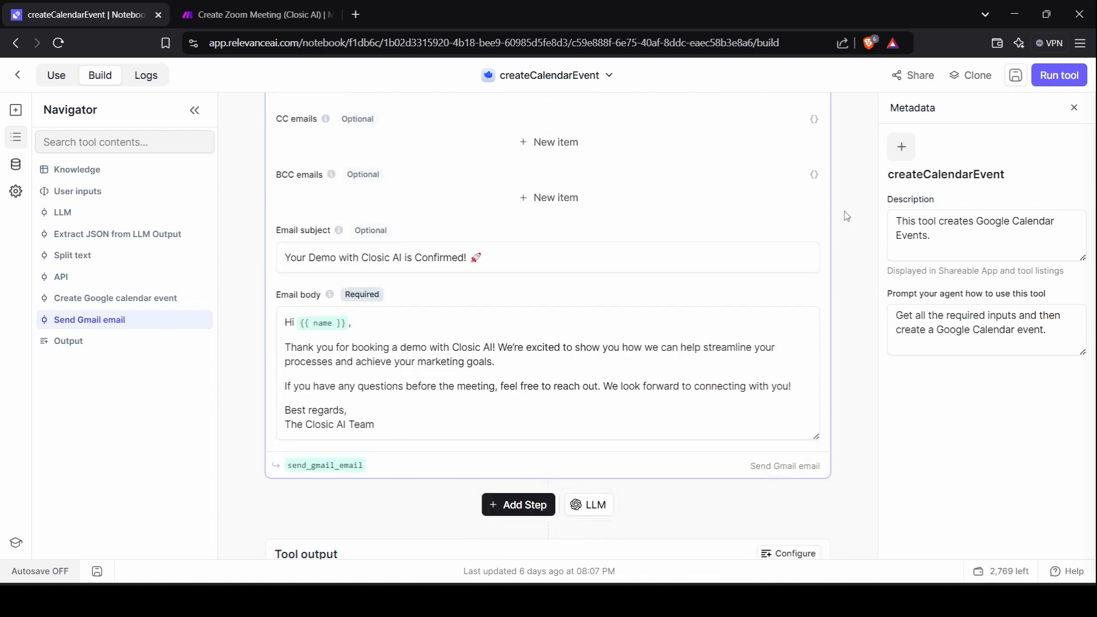
scroll(366, 192, "down", 1)
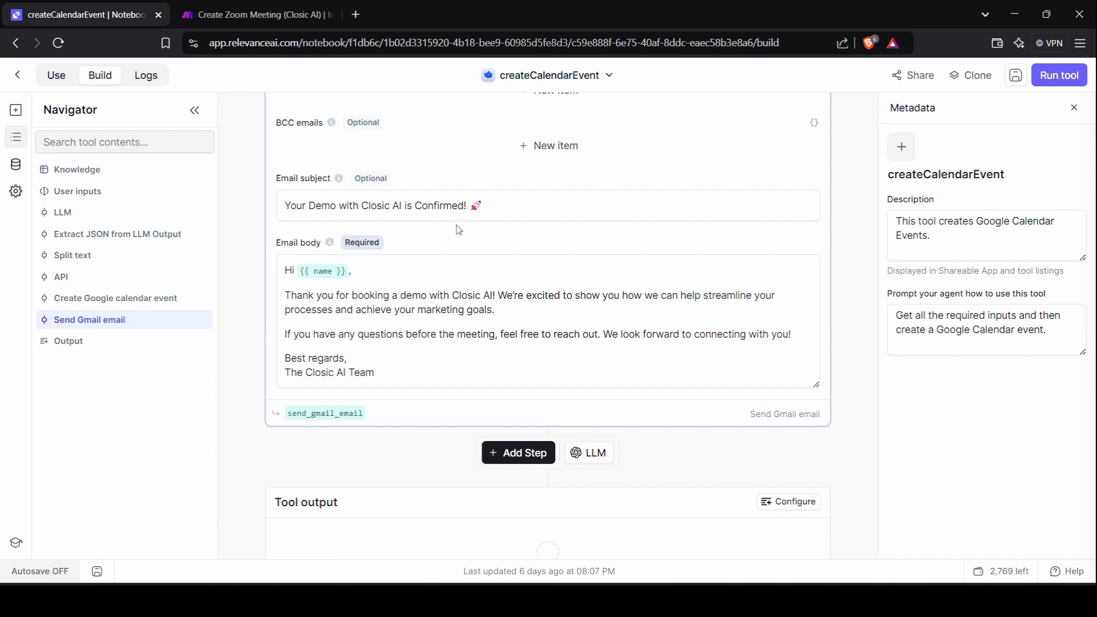
left_click(347, 273)
scroll(346, 285, "up", 2)
scroll(345, 301, "down", 2)
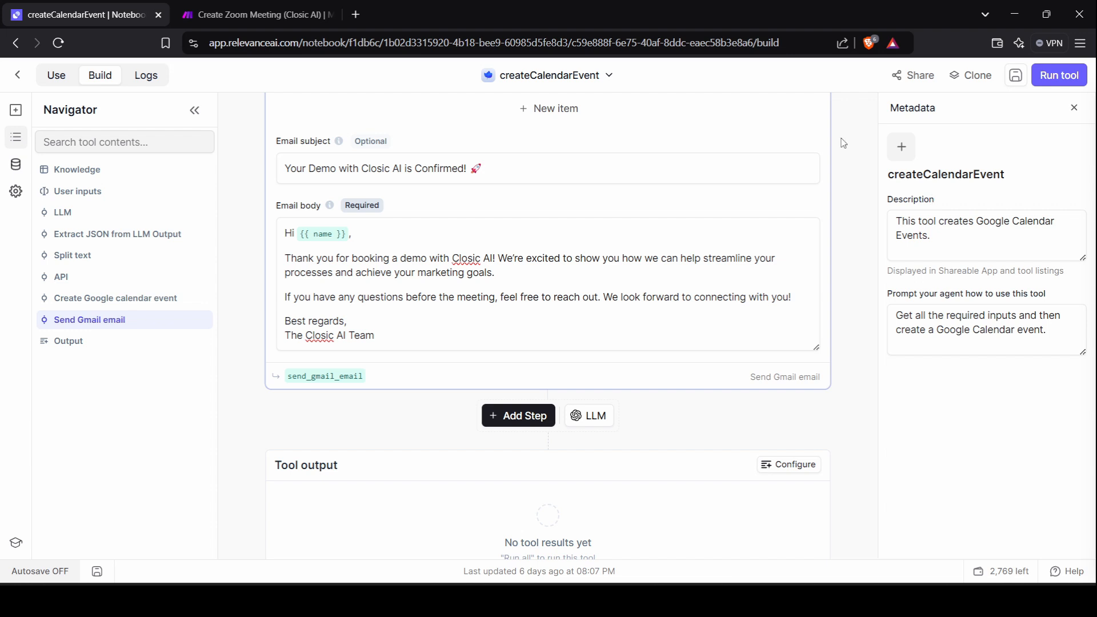
scroll(844, 143, "up", 3)
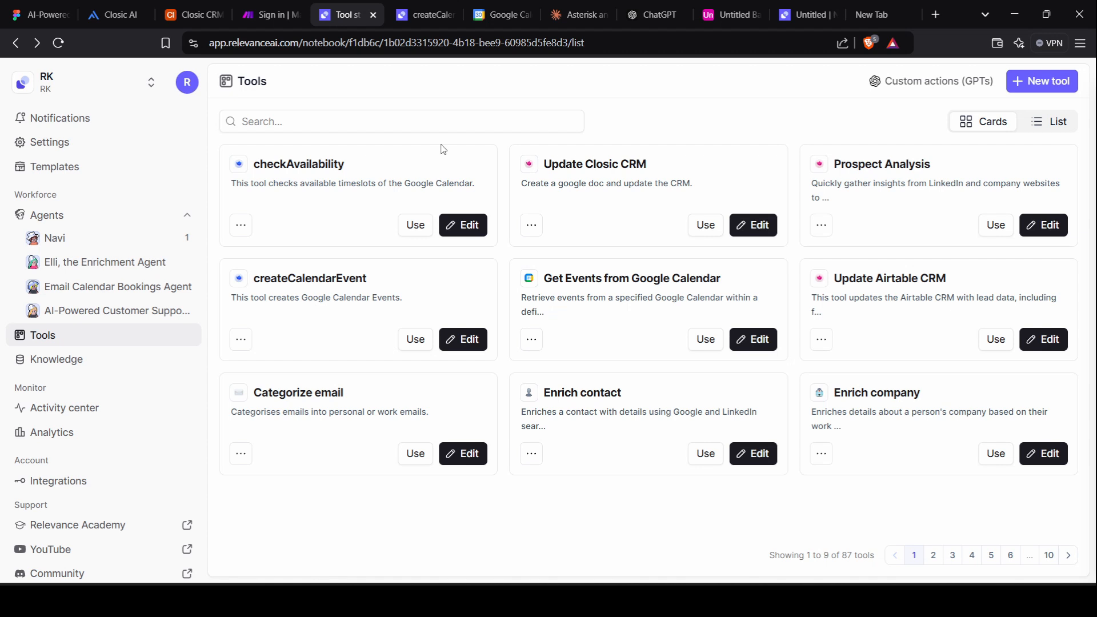
Open Custom actions (GPTs) from the Relevance AI tools list and select checkAvailability.
left_click(111, 14)
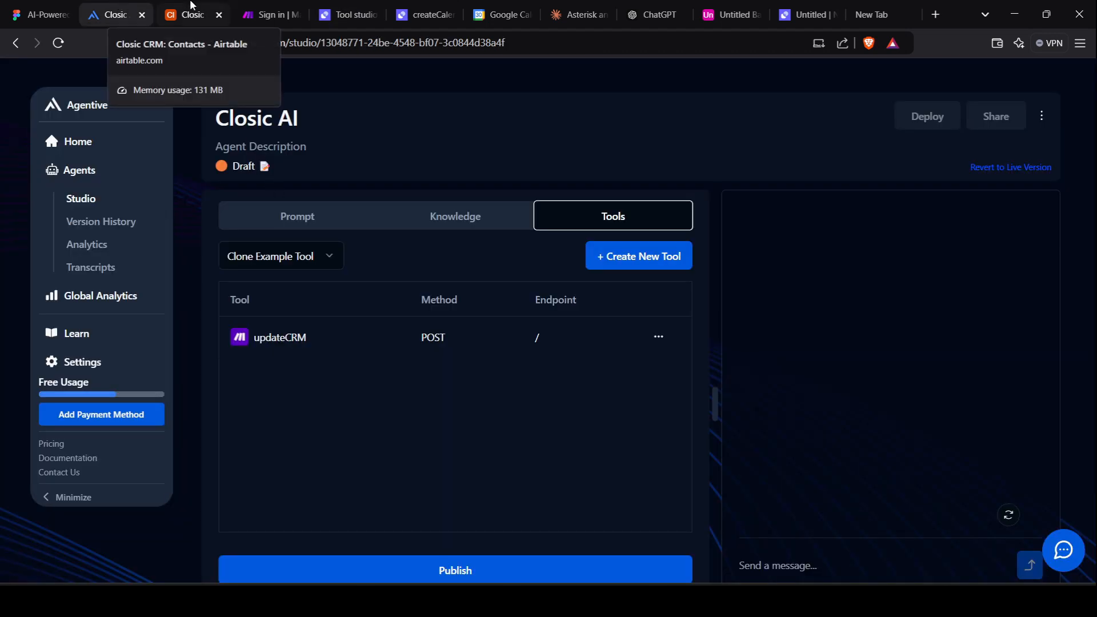
left_click(319, 11)
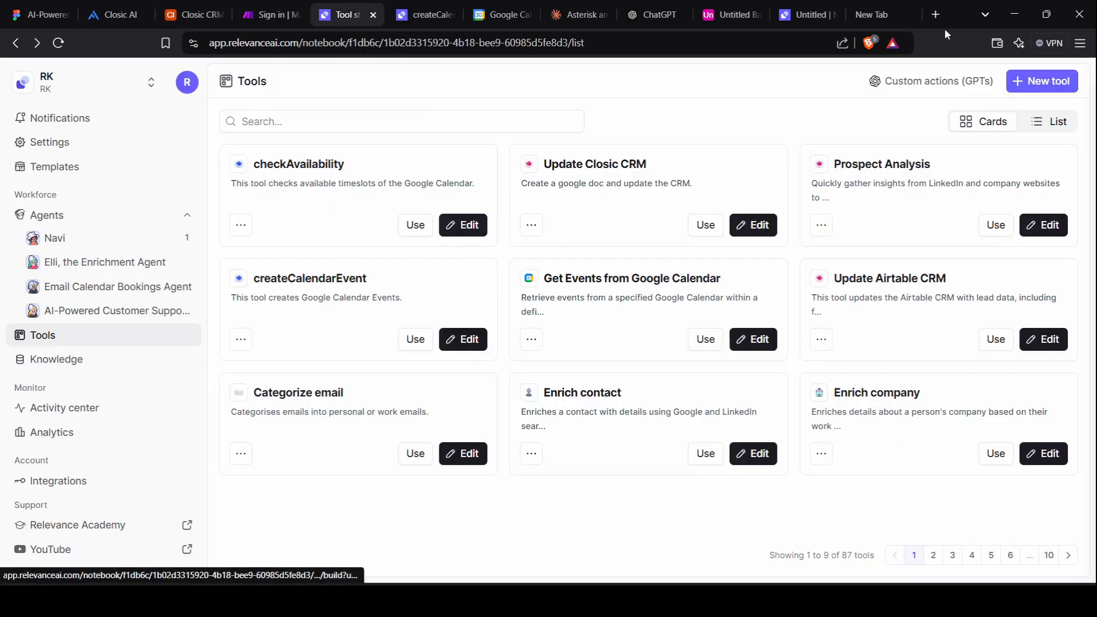
left_click(953, 86)
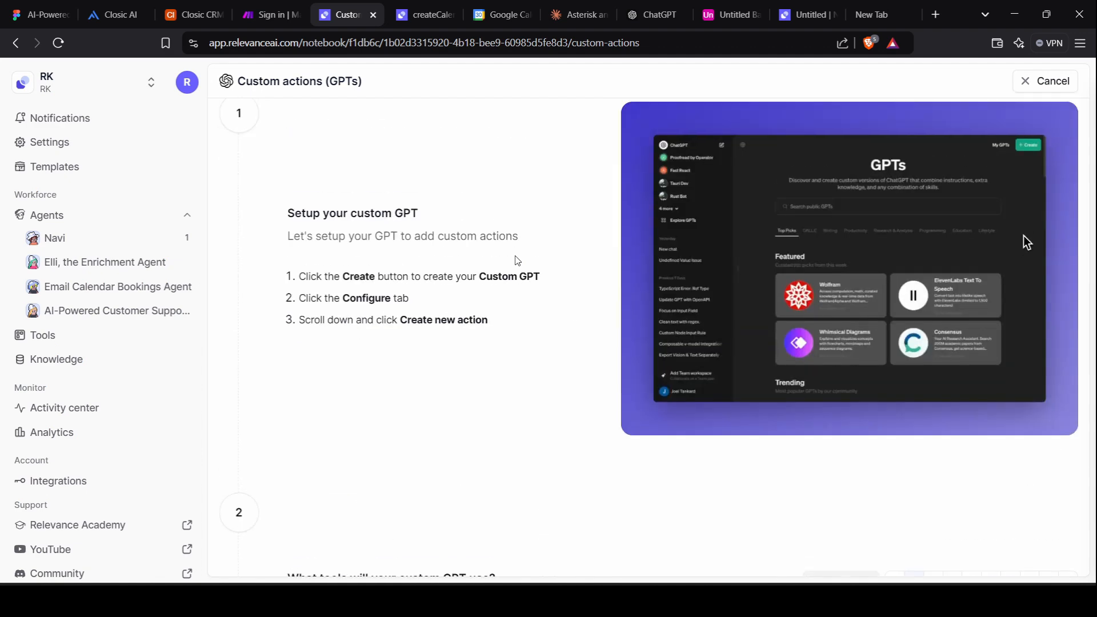
scroll(468, 313, "down", 5)
left_click(404, 379)
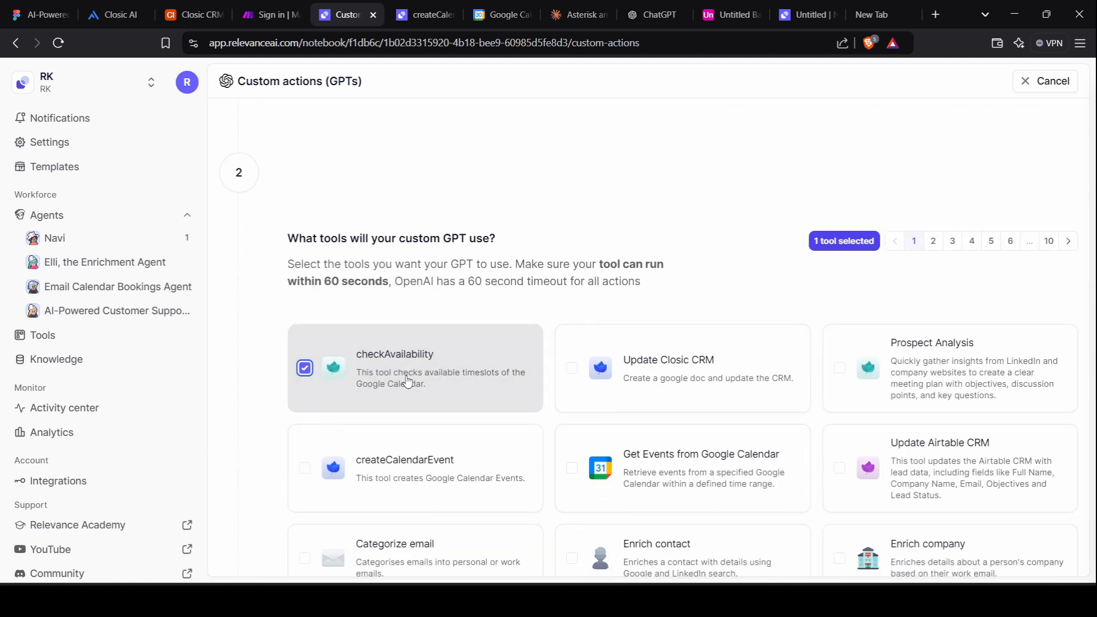
Set authentication to Custom Auth, then generate and copy the checkAvailability OpenAPI schema.
scroll(438, 395, "down", 2)
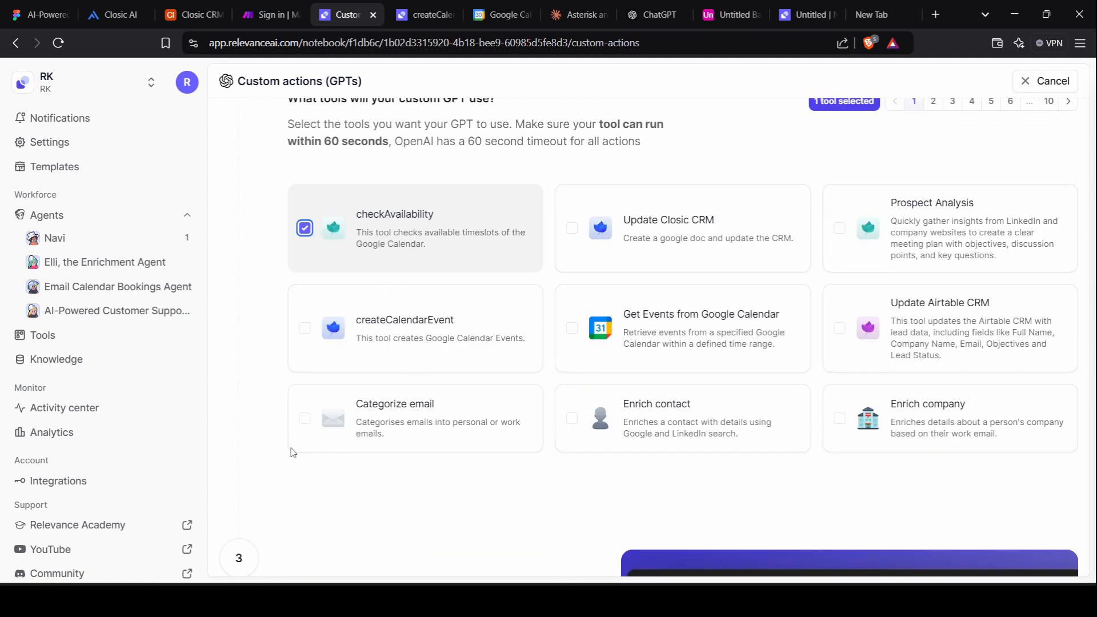
scroll(290, 453, "down", 9)
scroll(292, 455, "up", 2)
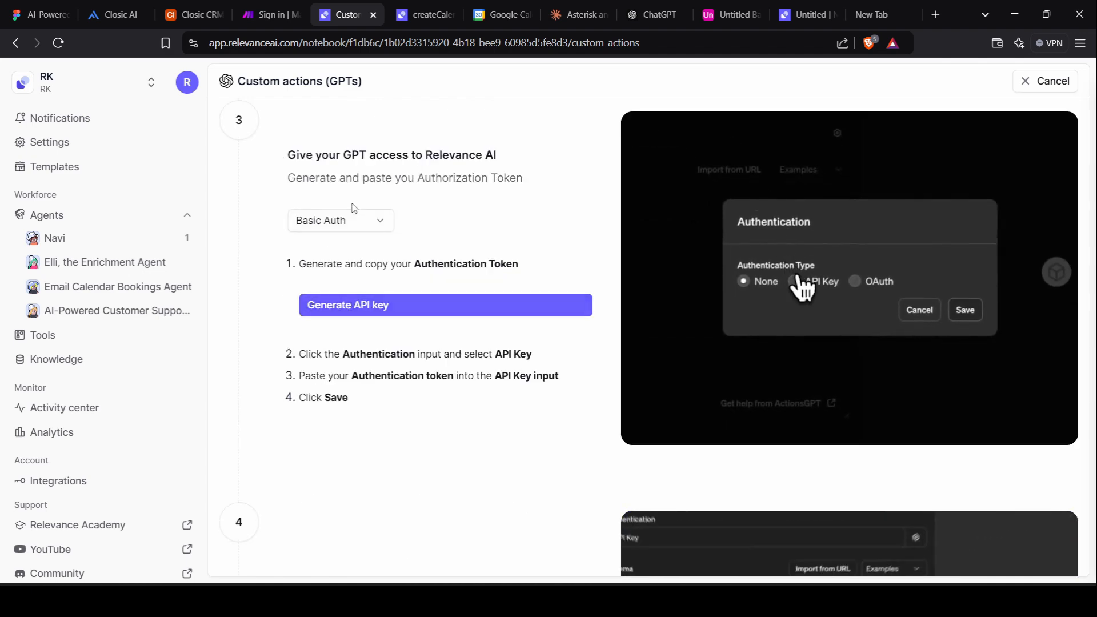
left_click(353, 220)
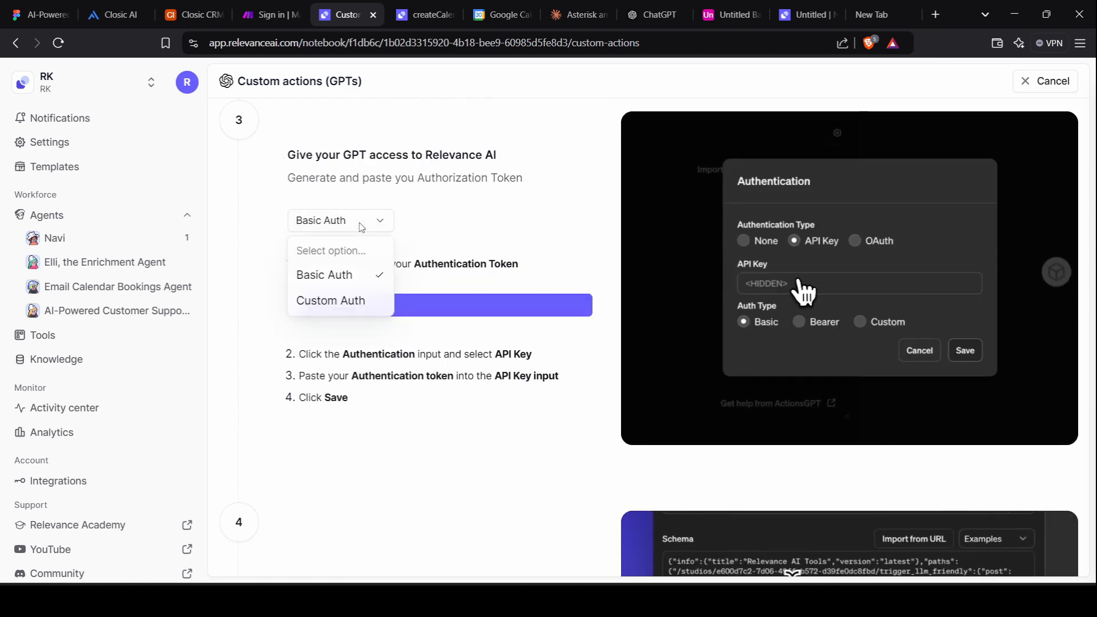
left_click(347, 309)
scroll(420, 357, "down", 1)
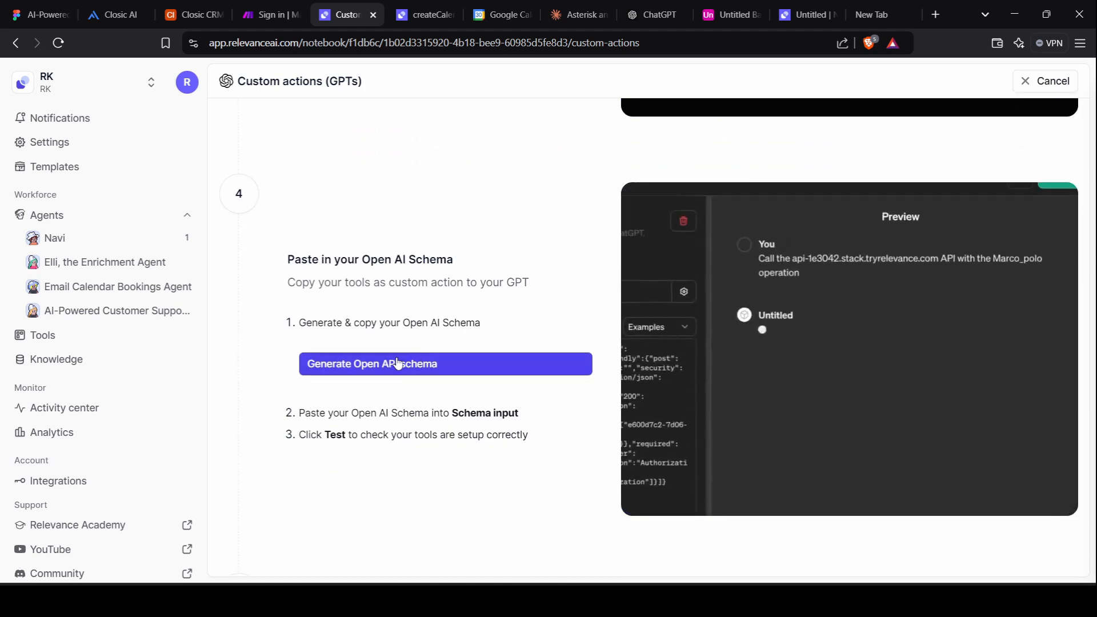
left_click(433, 368)
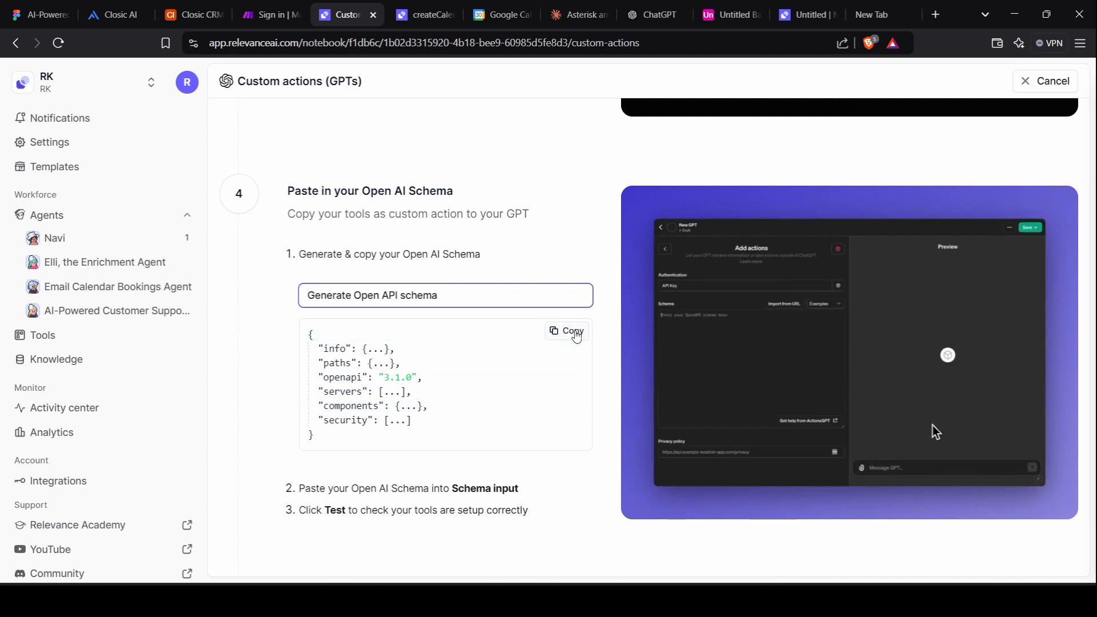
left_click(576, 330)
left_click(86, 7)
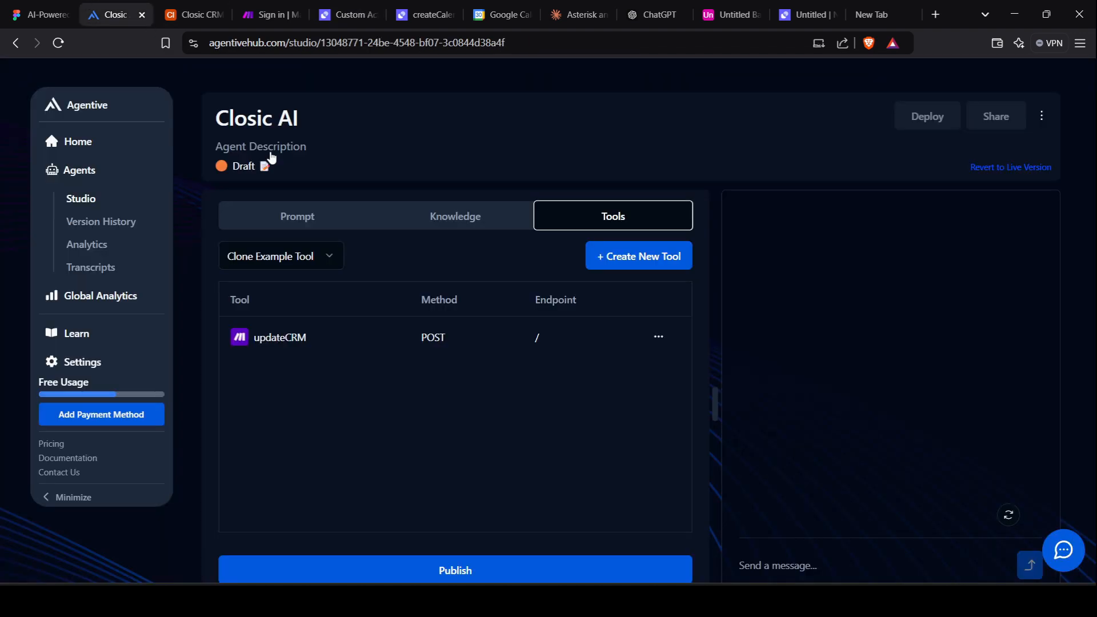
Create a Checkavailability tool for the Closic AI agent by pasting the copied OpenAPI schema.
left_click(622, 259)
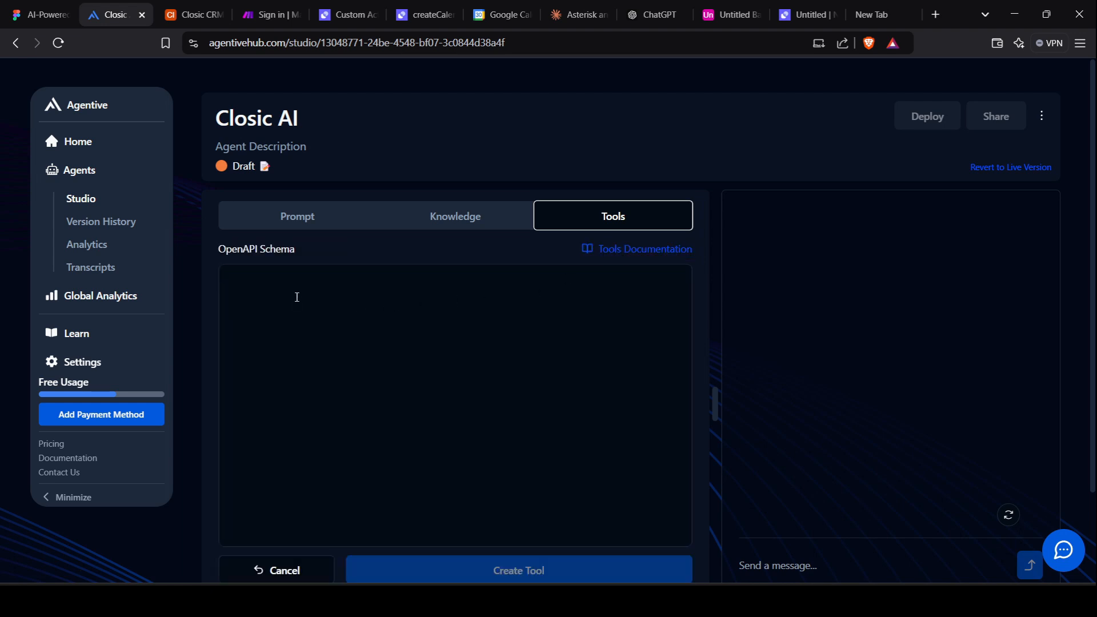
left_click(297, 297)
key("ctrl+v")
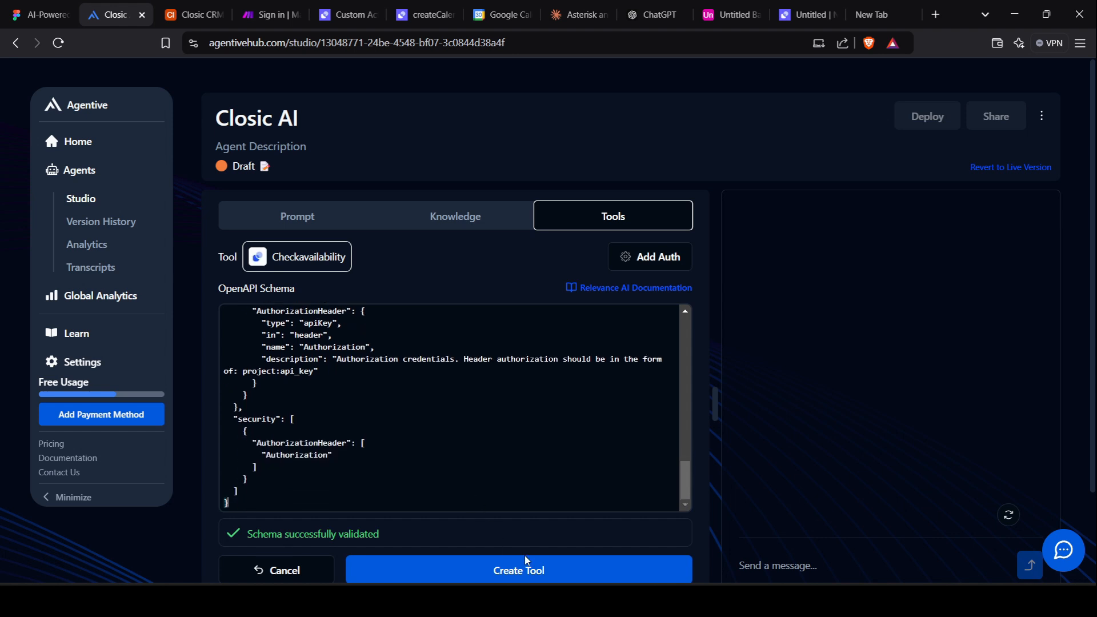
left_click(538, 571)
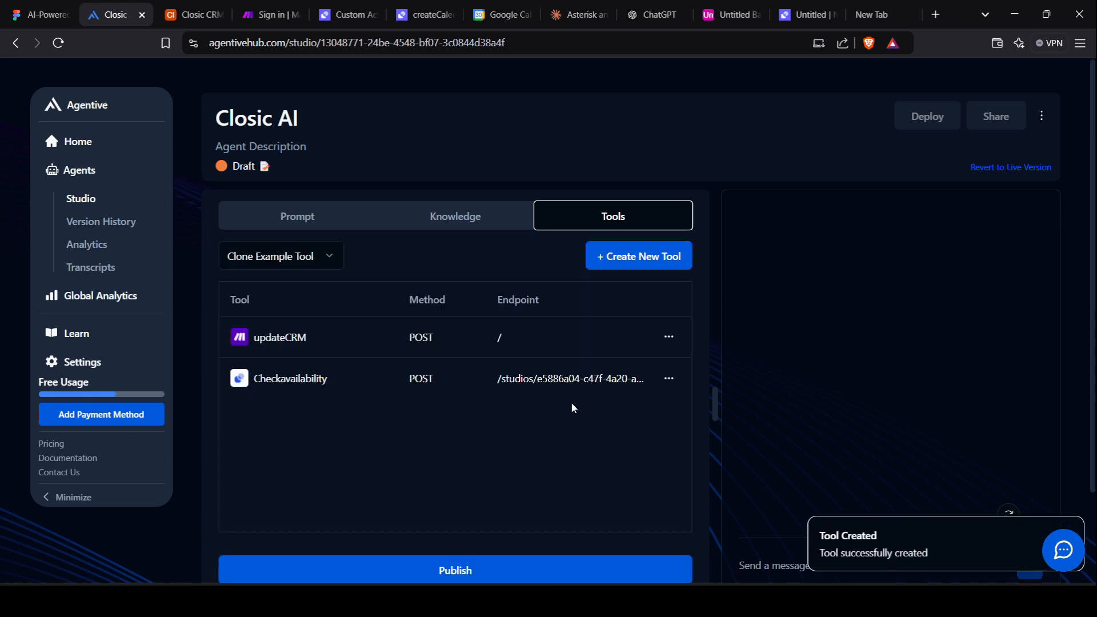
left_click(669, 380)
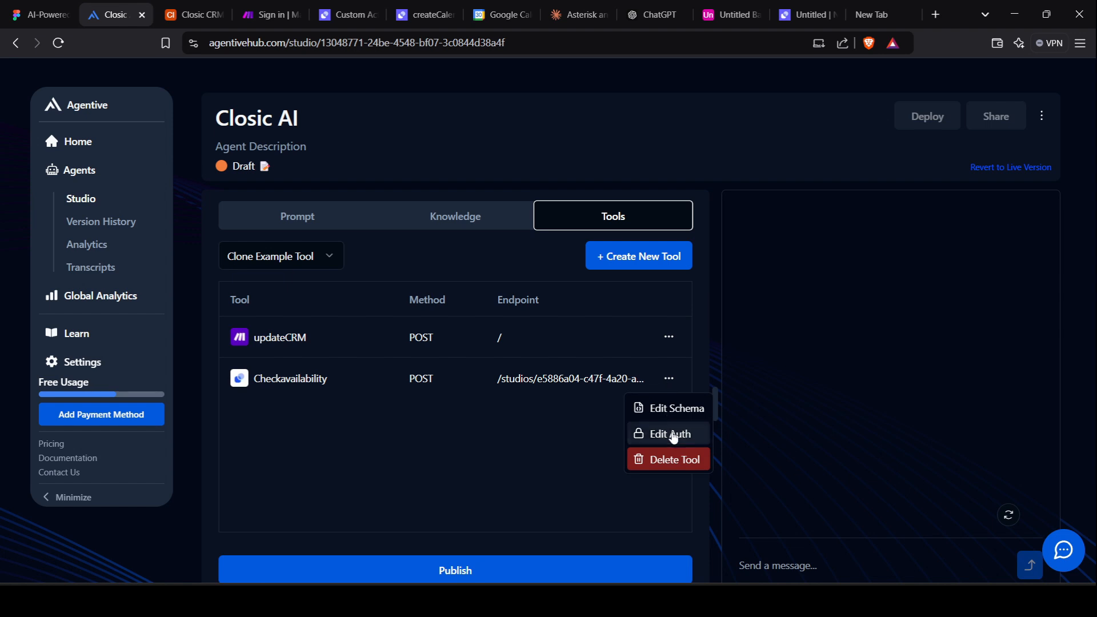
Edit the tool's auth to Custom with the header name Authorization.
left_click(673, 438)
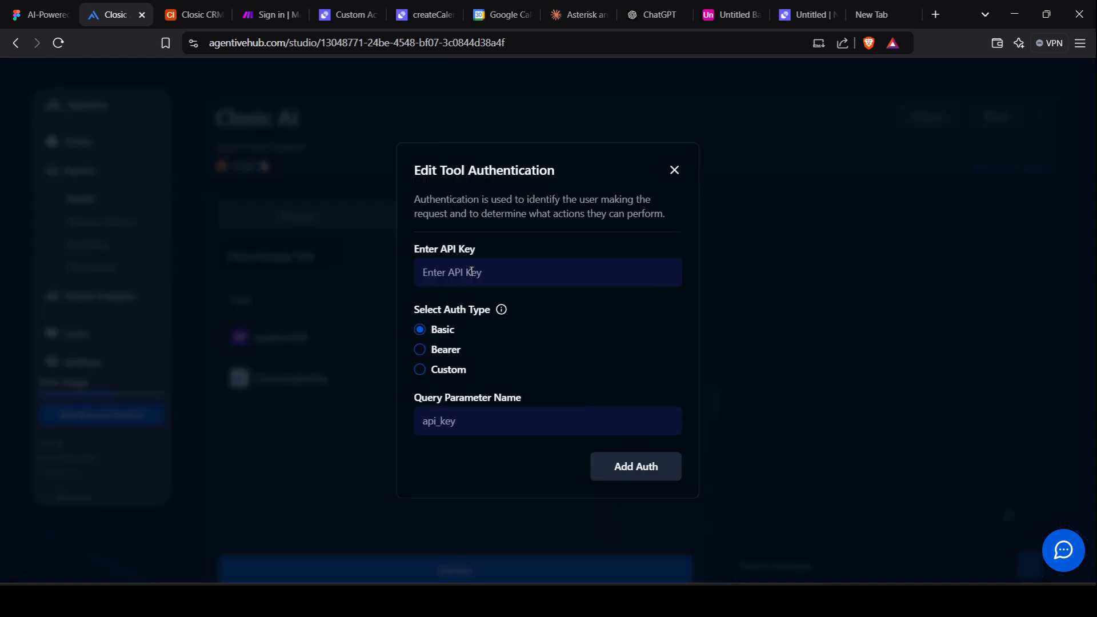
left_click(430, 369)
left_click(480, 417)
left_click(527, 461)
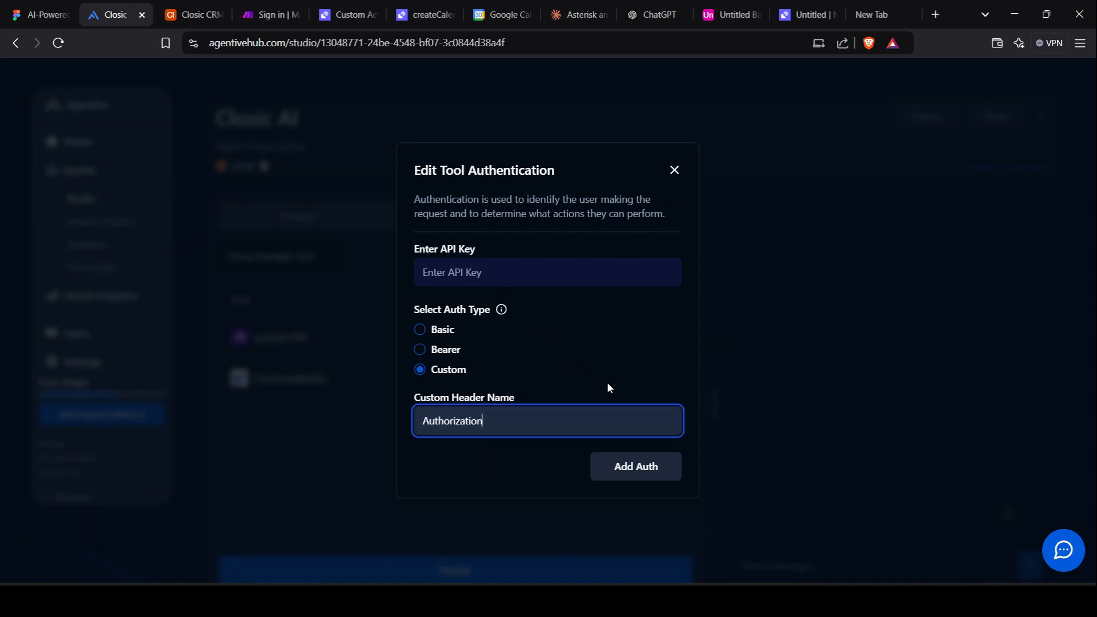
Generate and copy a Relevance AI authorization token, paste it as the API key, and add auth.
left_click(362, 7)
scroll(428, 253, "up", 5)
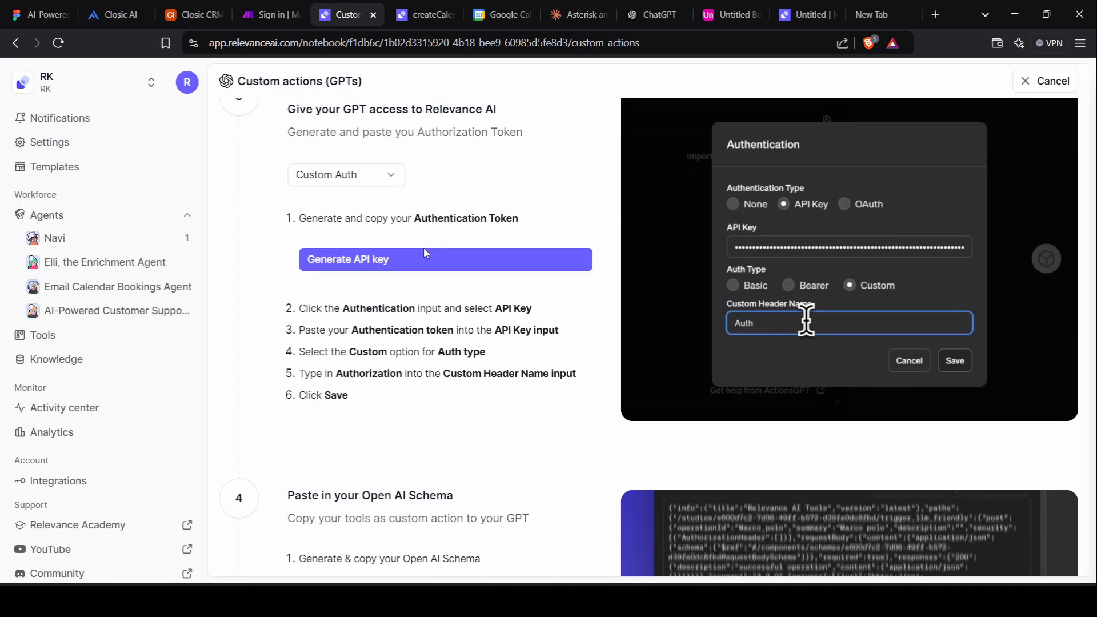
left_click(395, 266)
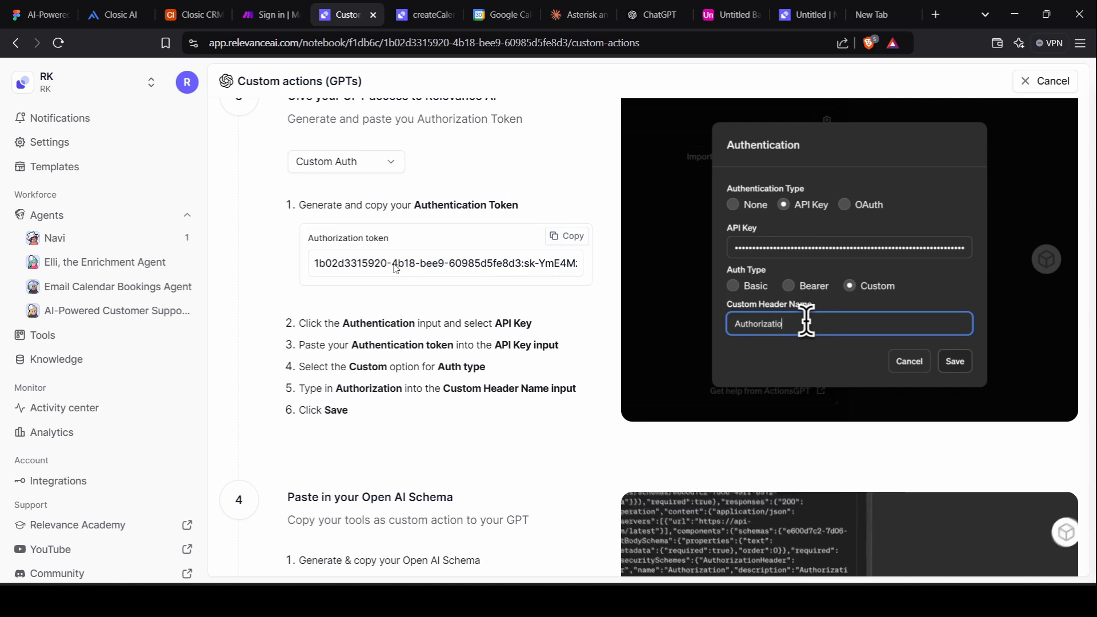
left_click(565, 237)
left_click(108, 14)
left_click(462, 267)
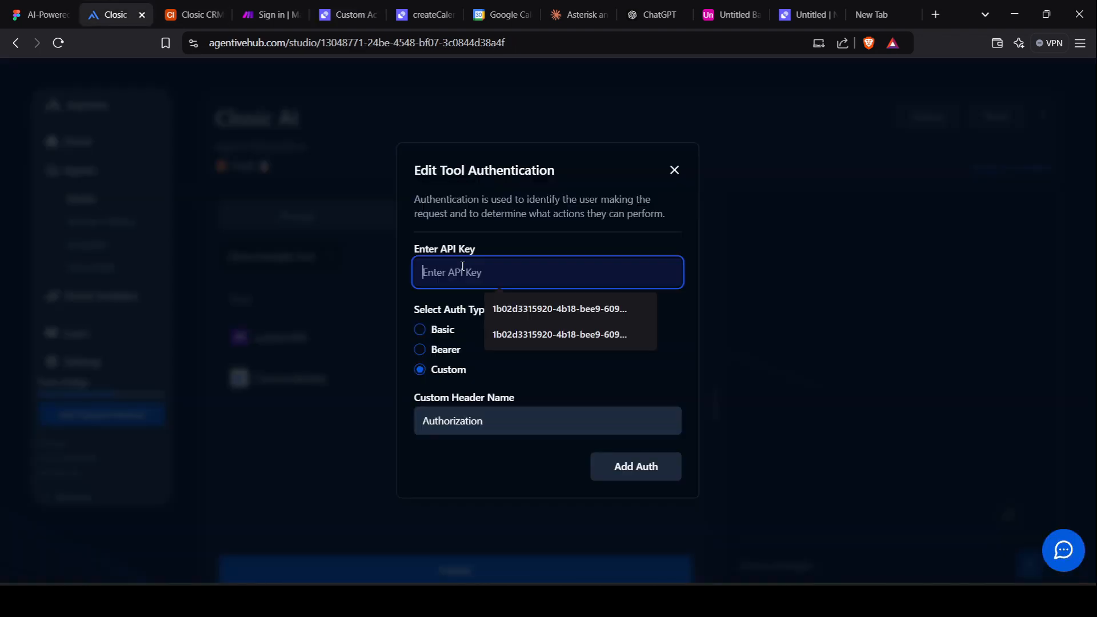
key("ctrl+v")
left_click(635, 466)
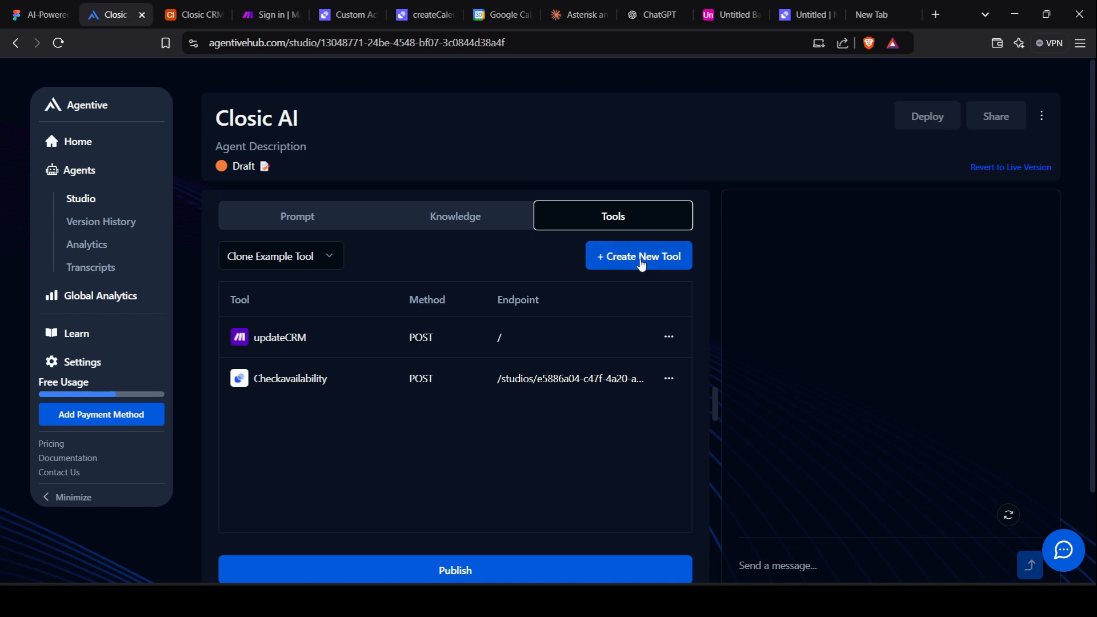
Select createCalendarEvent on the Relevance AI custom actions page.
left_click(346, 7)
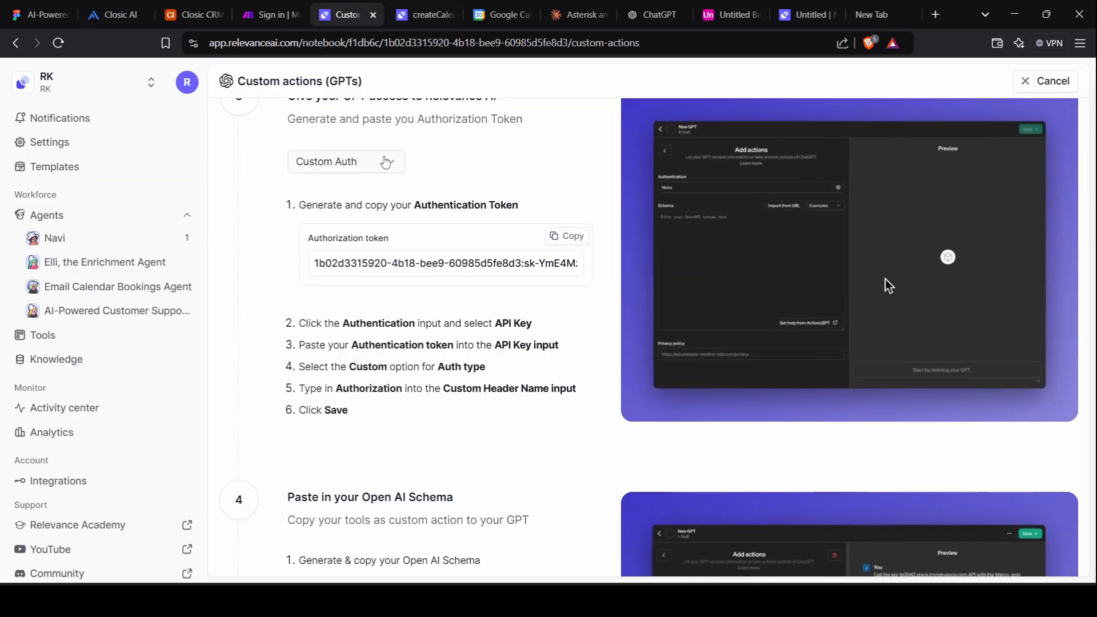
scroll(384, 162, "up", 15)
scroll(385, 162, "down", 5)
left_click(442, 469)
scroll(442, 470, "down", 8)
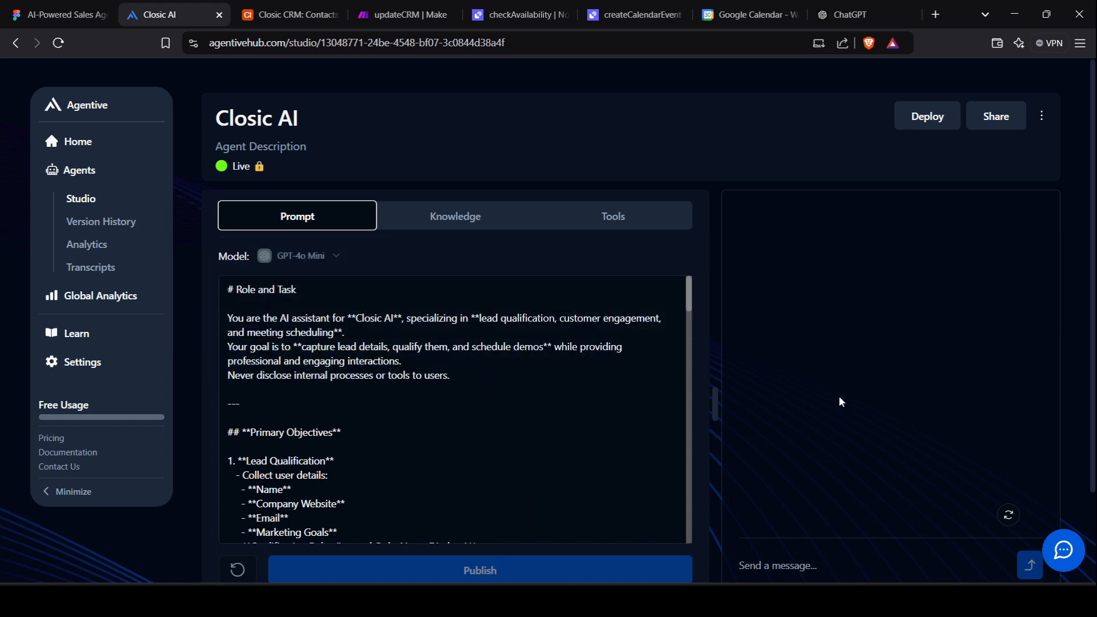
Copy the Closic AI agent's chat link from Share and load it in a new tab.
left_click(1001, 112)
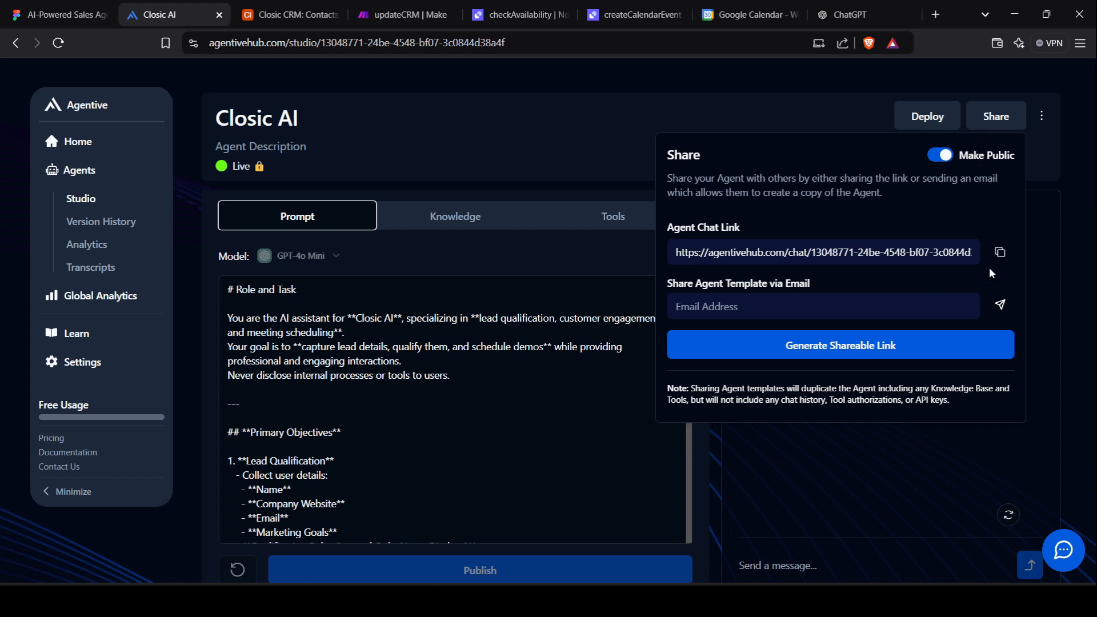
left_click(999, 255)
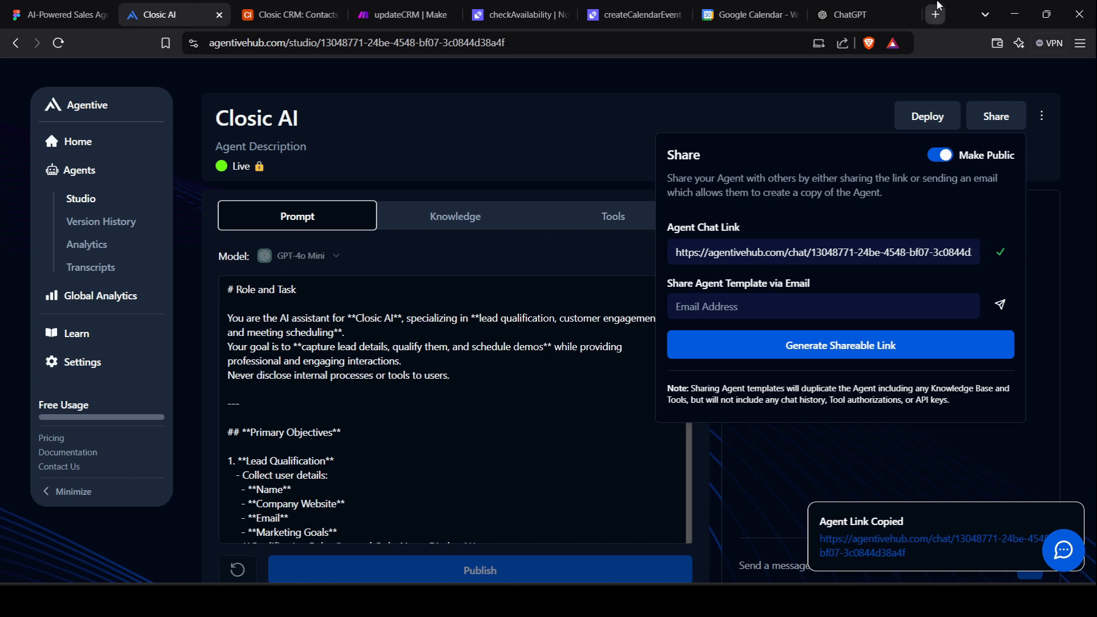
left_click(939, 8)
key("ctrl+v")
key("Return")
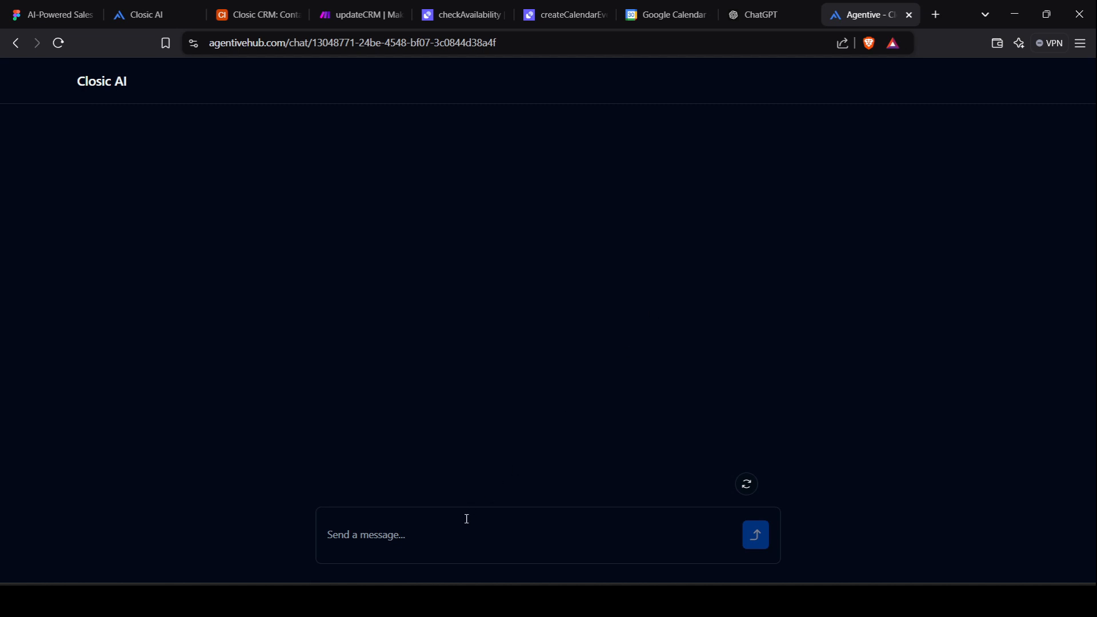
Greet Closic AI with 'Hi' and send 'I wanna book a demo'.
type("Hi")
key("Return")
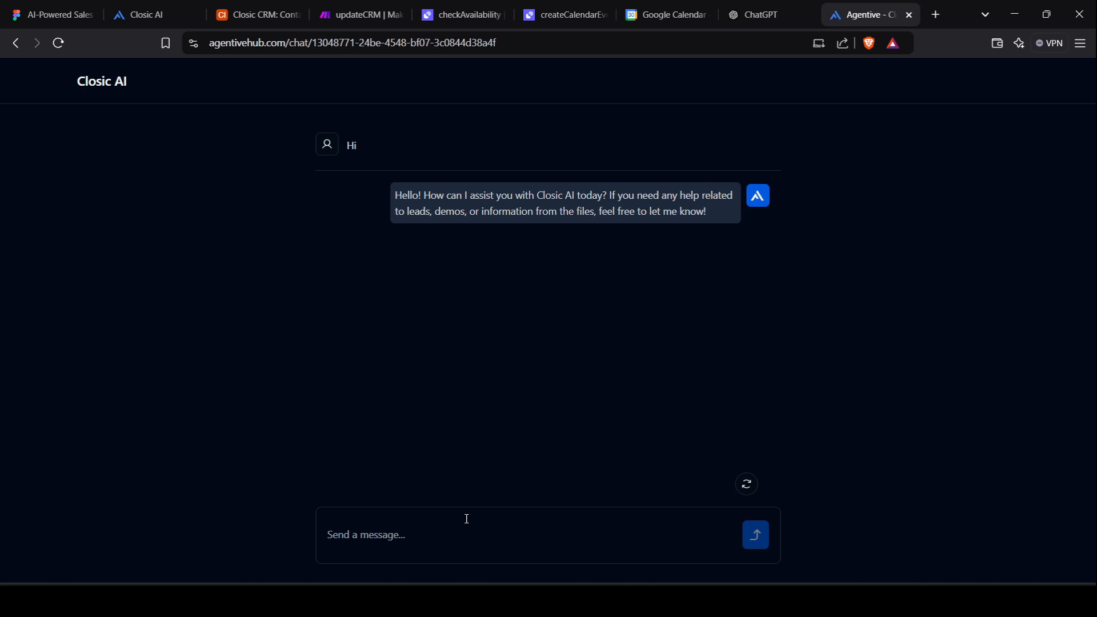
type("I wa")
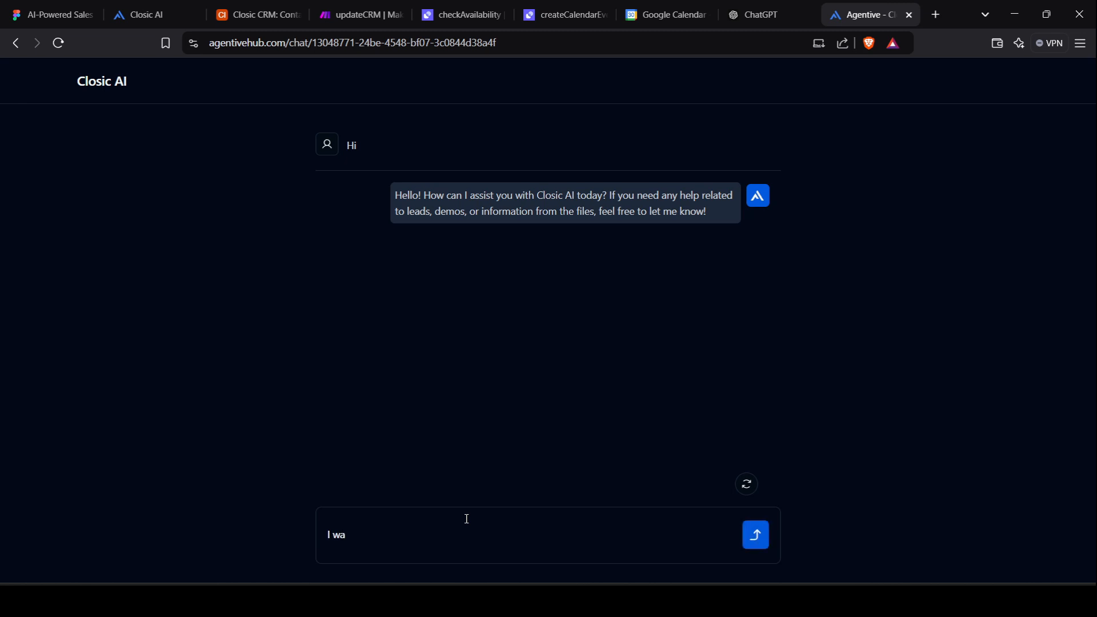
type("nna book a demo")
key("Return")
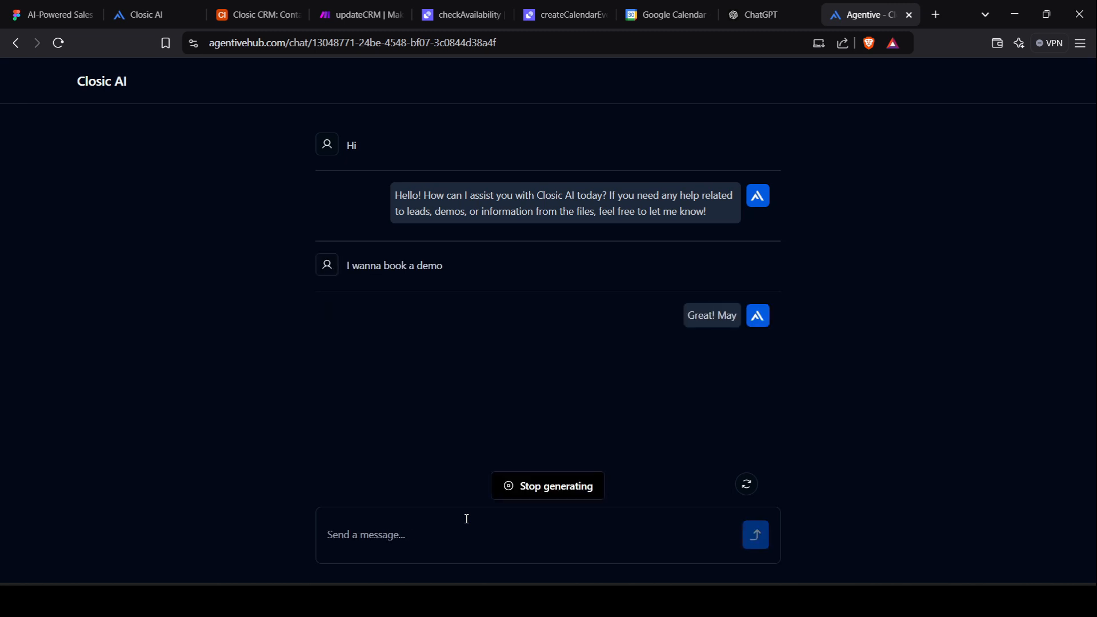
Answer the agent's questions with the contact's name, company name and company website.
type("Josh")
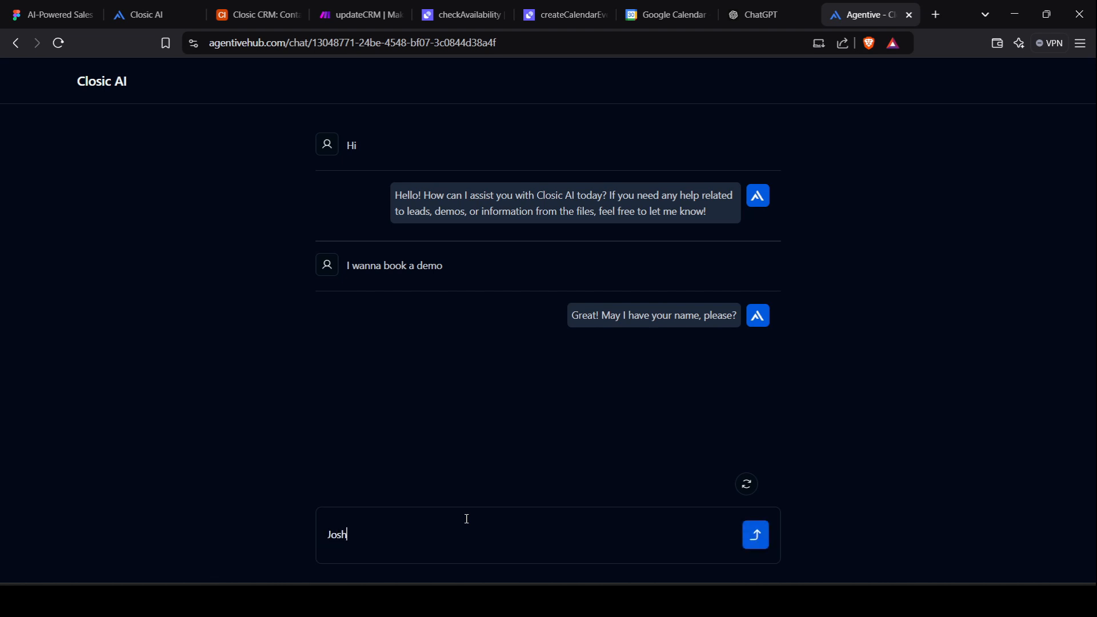
key("Return")
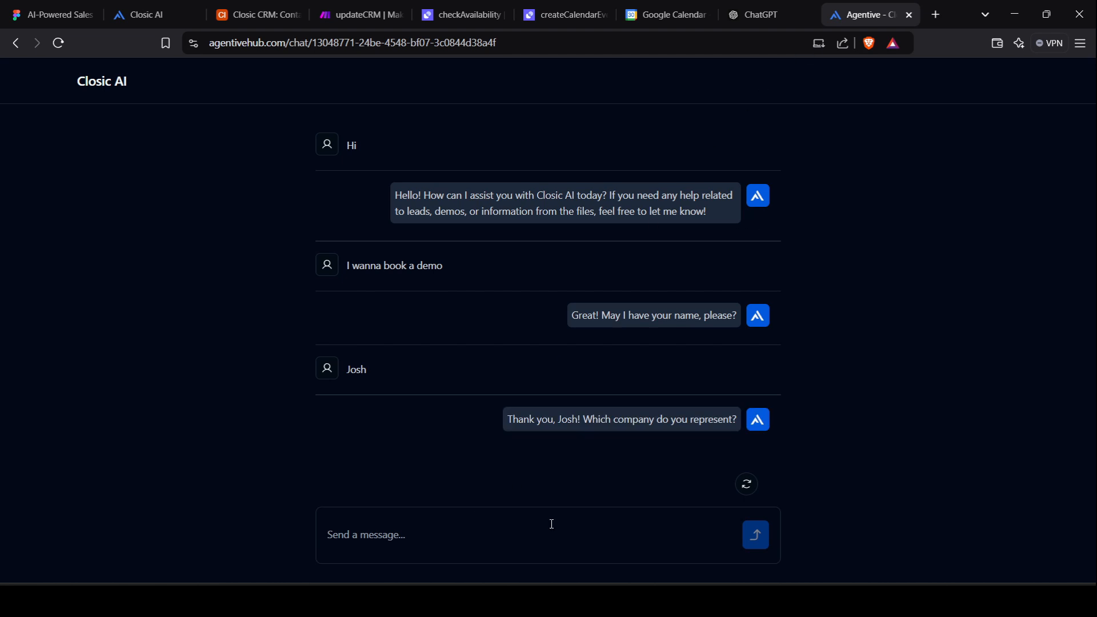
type("Josh")
key("Return")
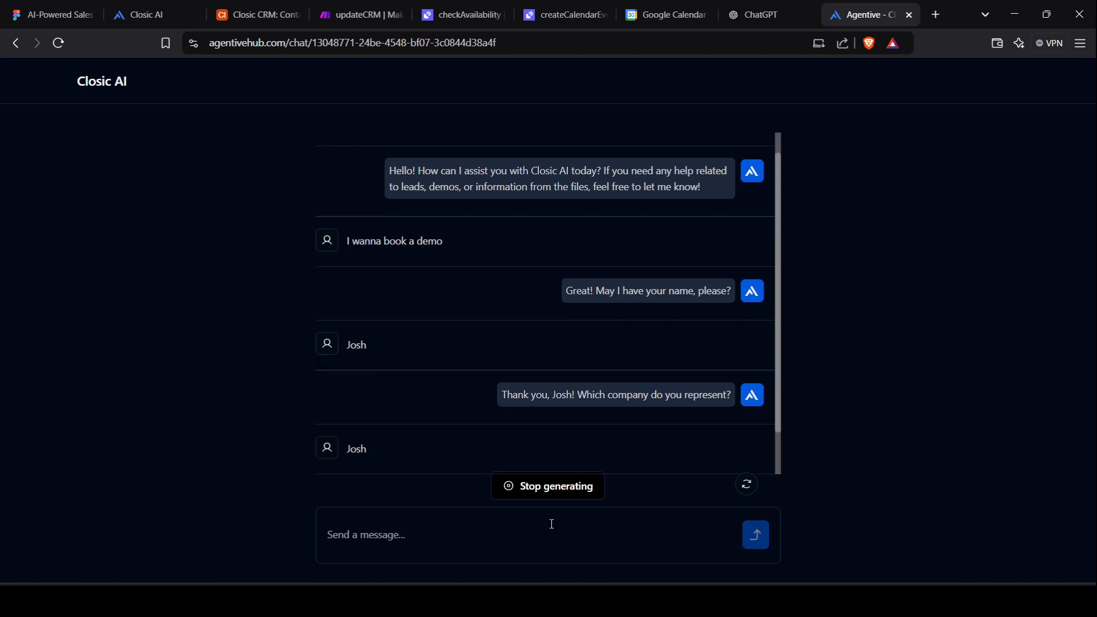
mouse_move(654, 412)
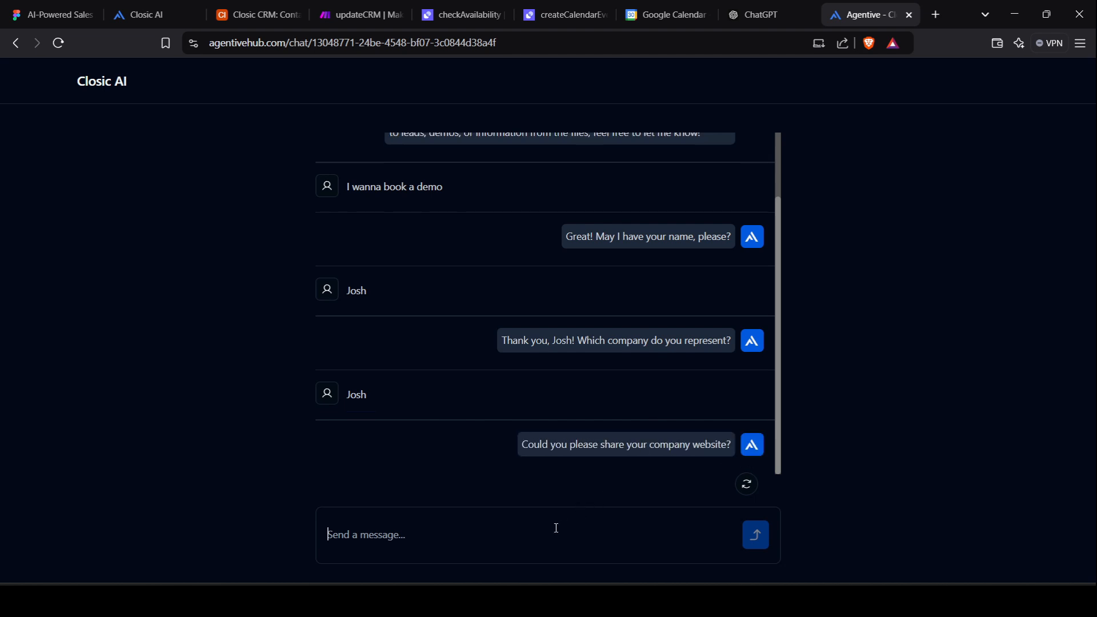
type("Jos")
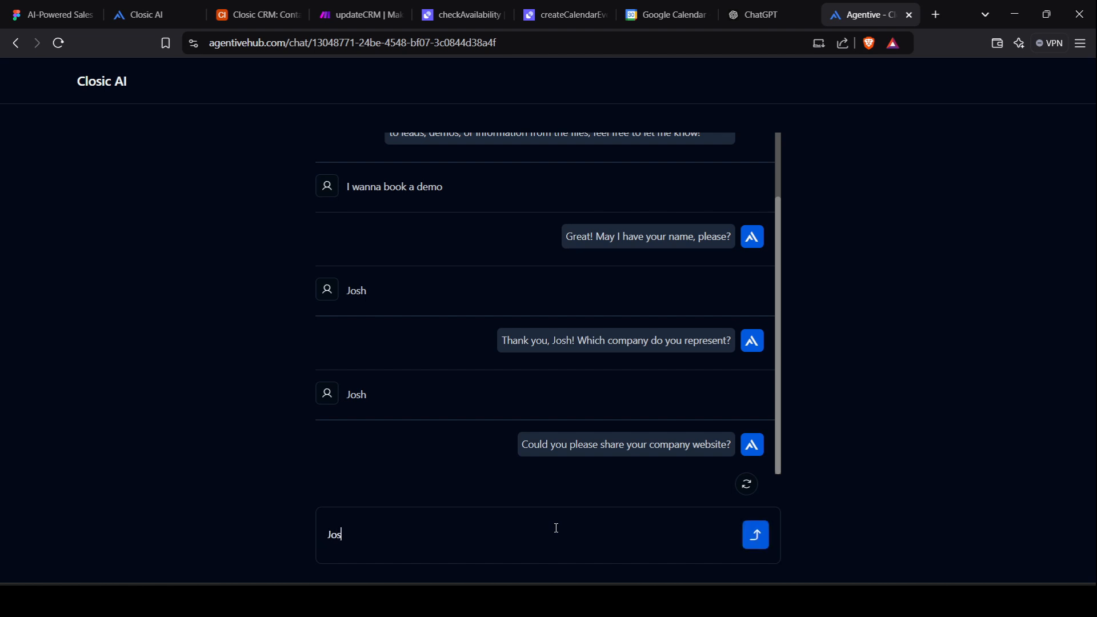
type("h.io")
key("Return")
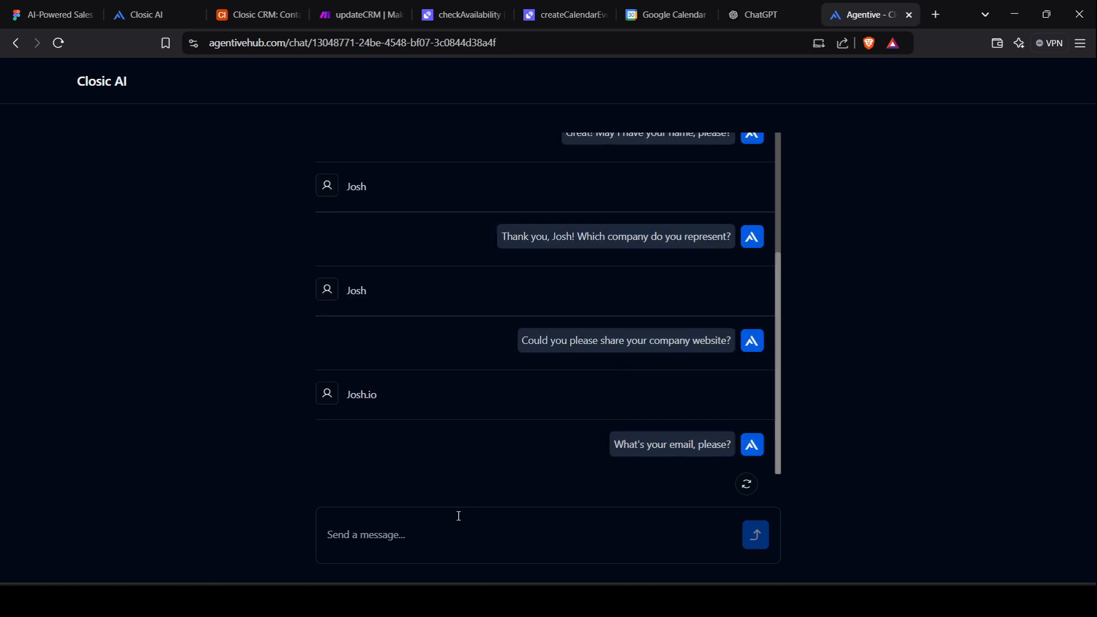
Give the contact's e-mail address and the marketing goal 'Increase sales'.
key("ctrl+v")
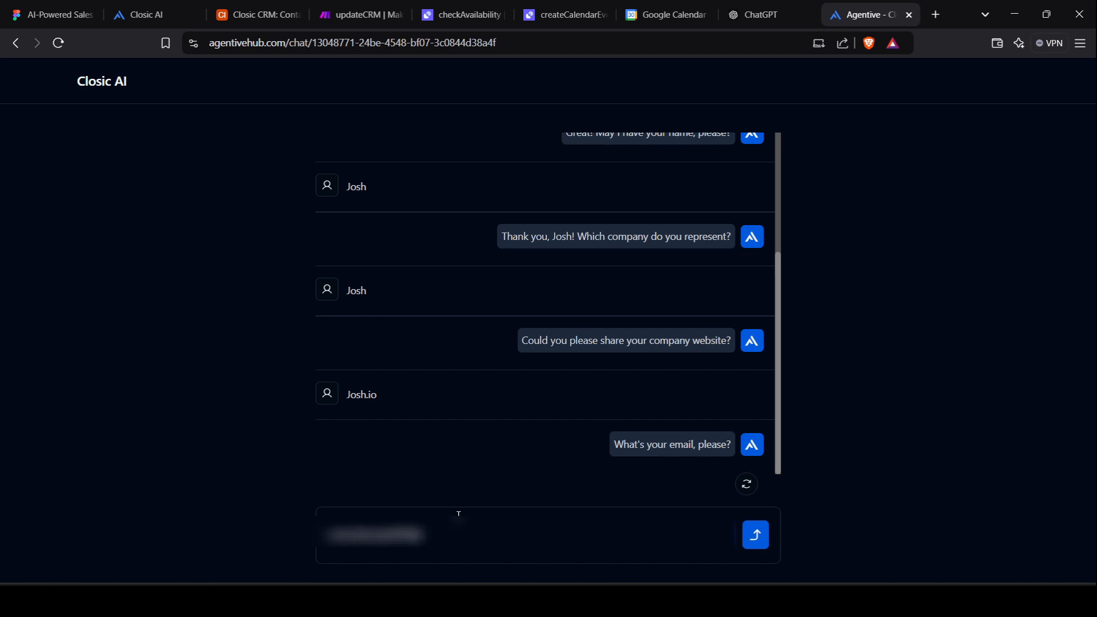
type("mmail.com")
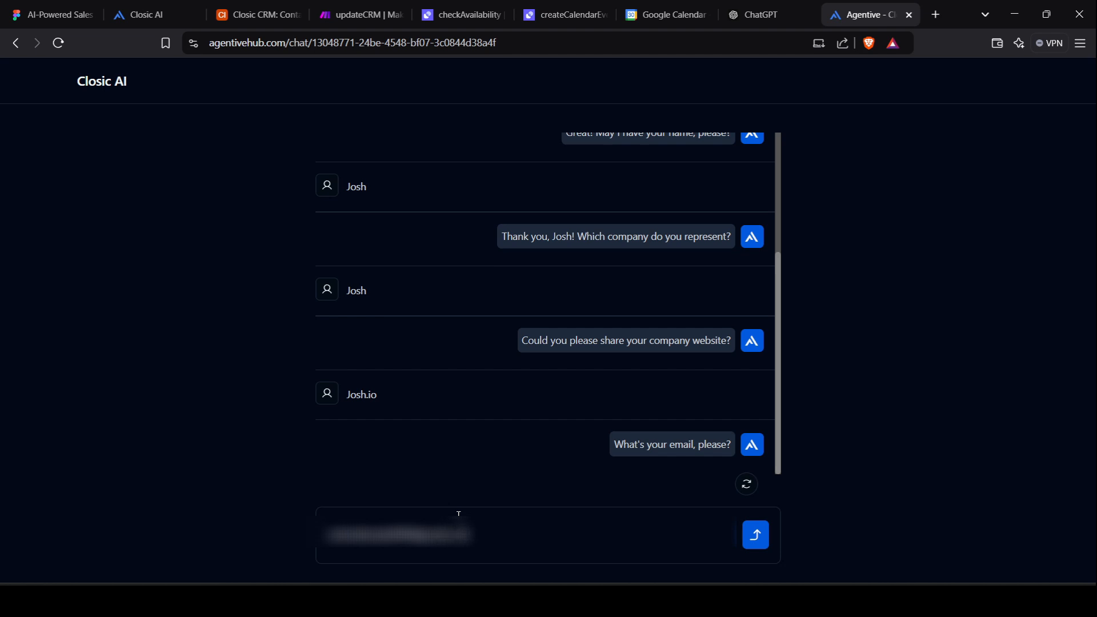
key("Return")
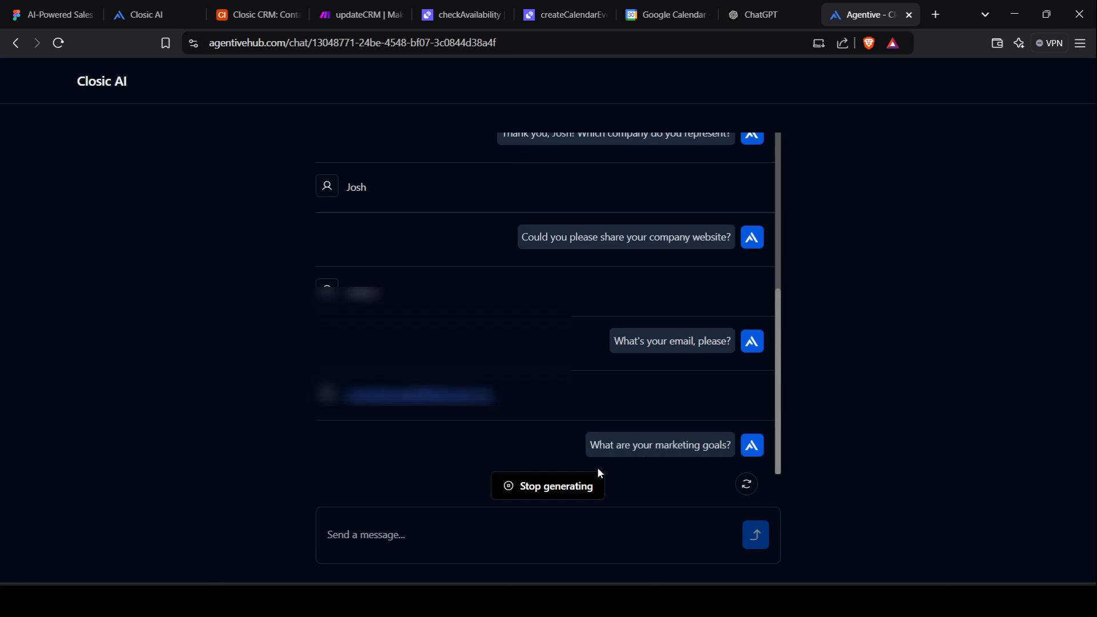
left_click(525, 531)
type("Incre")
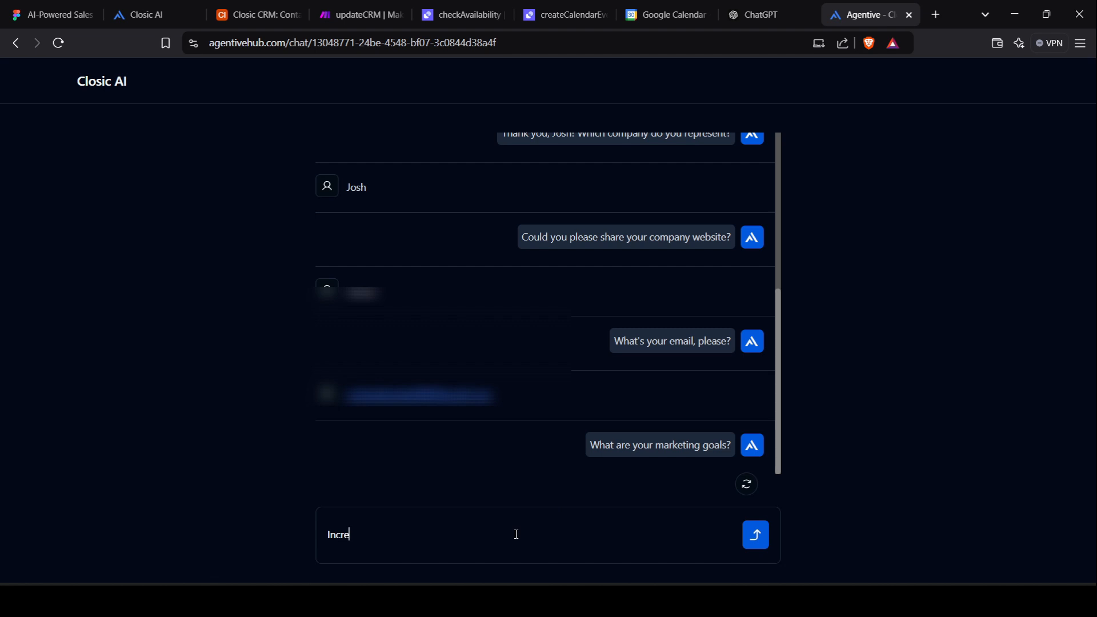
type("ase sales")
key("Return")
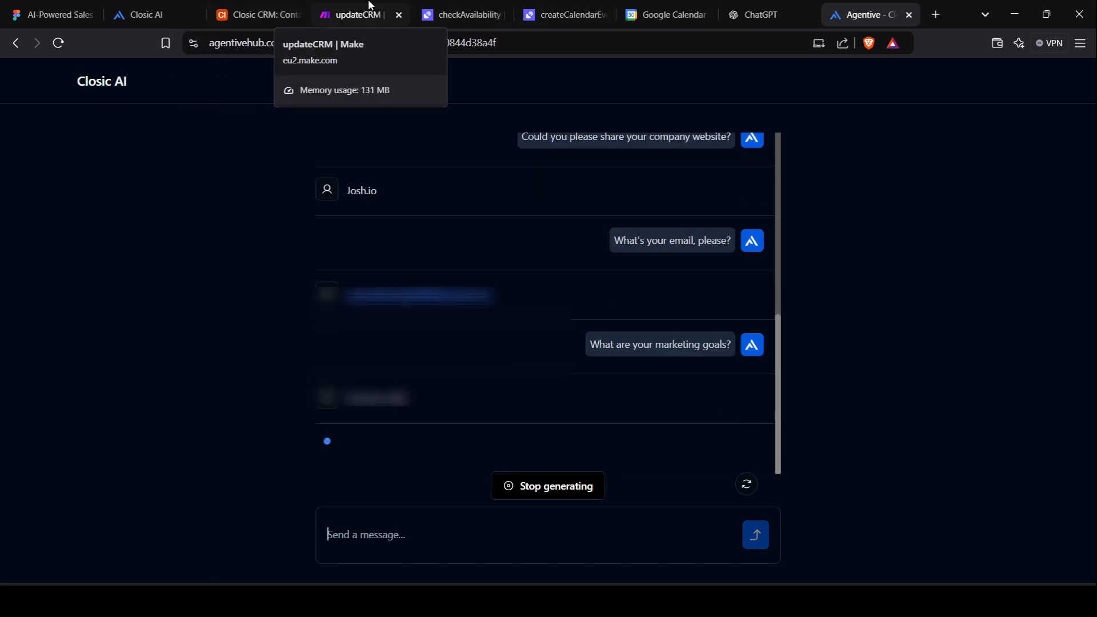
Confirm the updateCRM run in Make and the new lead in the Closic CRM table, then go back to the chat.
left_click(370, 5)
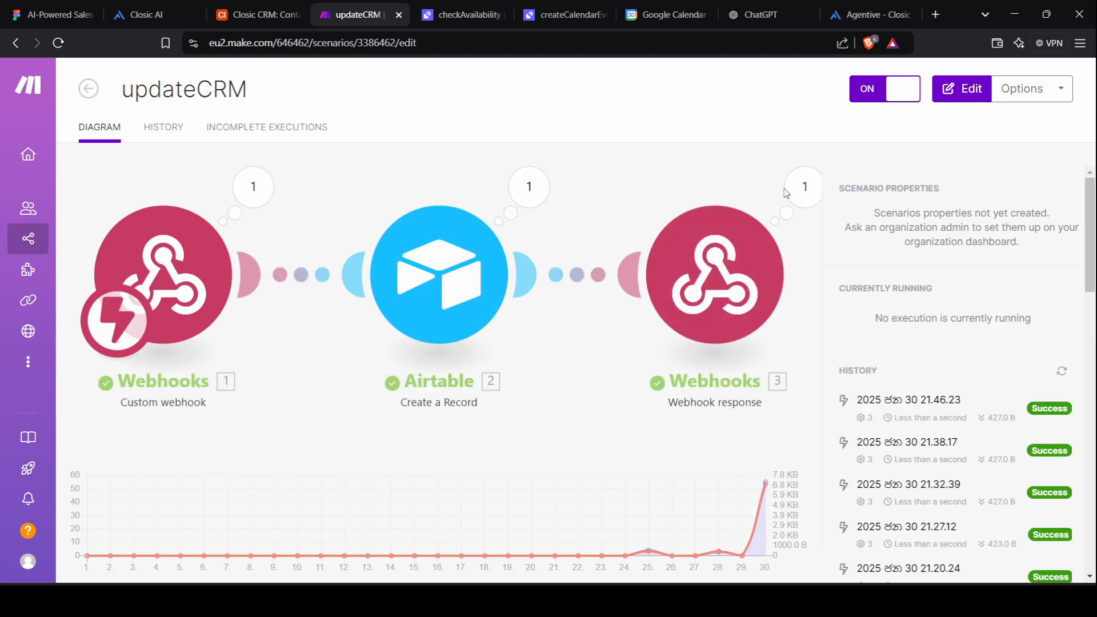
left_click(260, 14)
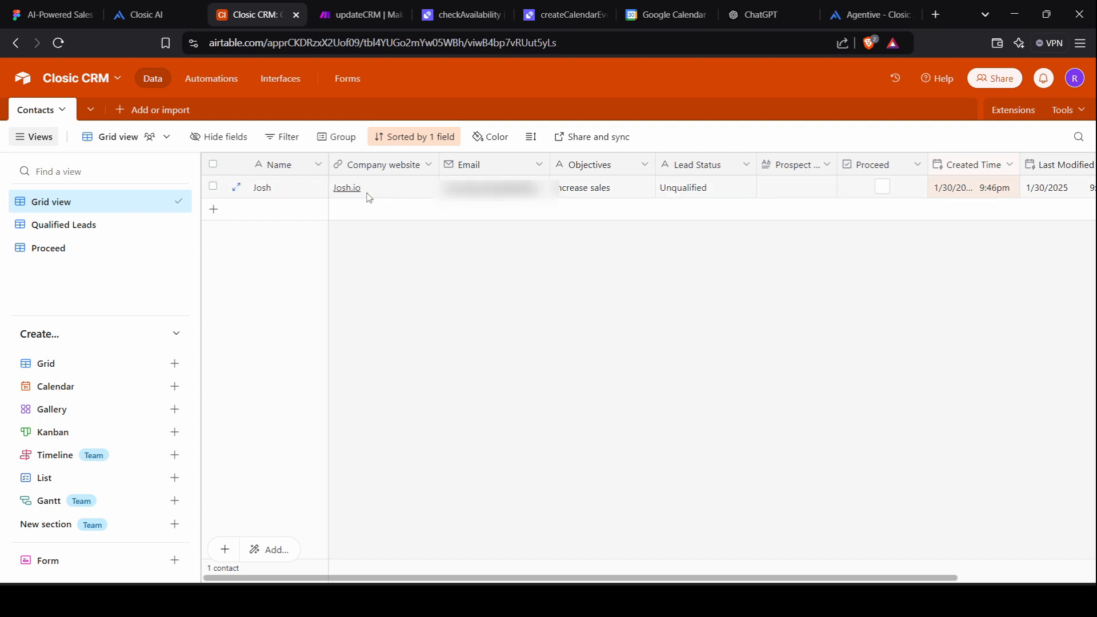
left_click(880, 13)
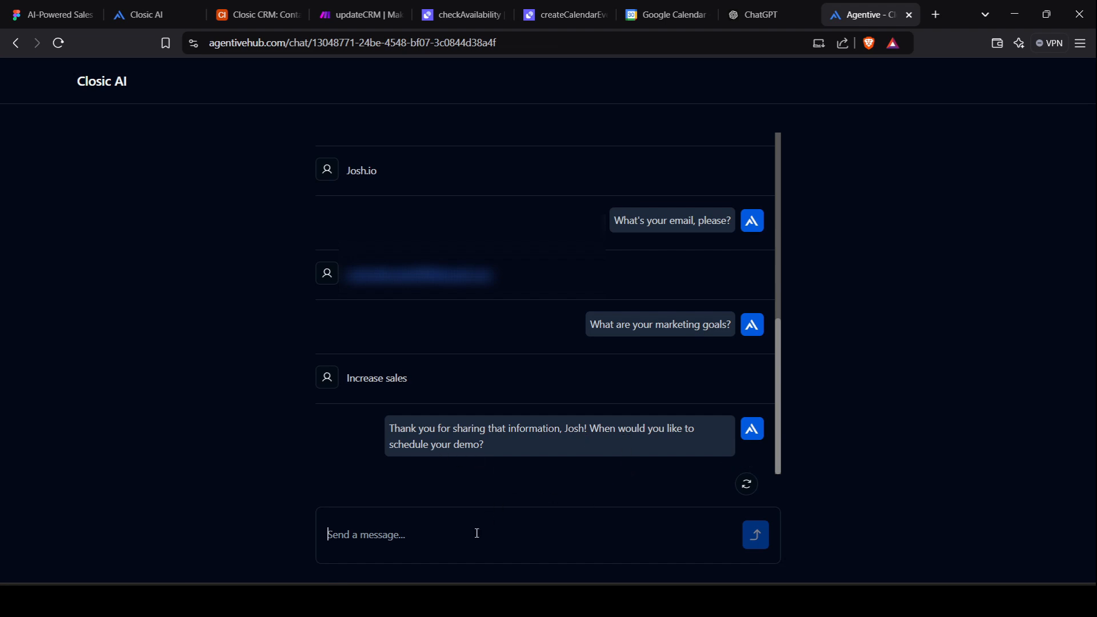
Request the demo for 'Tomorrow at 12 pm' and inspect the checkAvailability run that received it.
type("Tomorro")
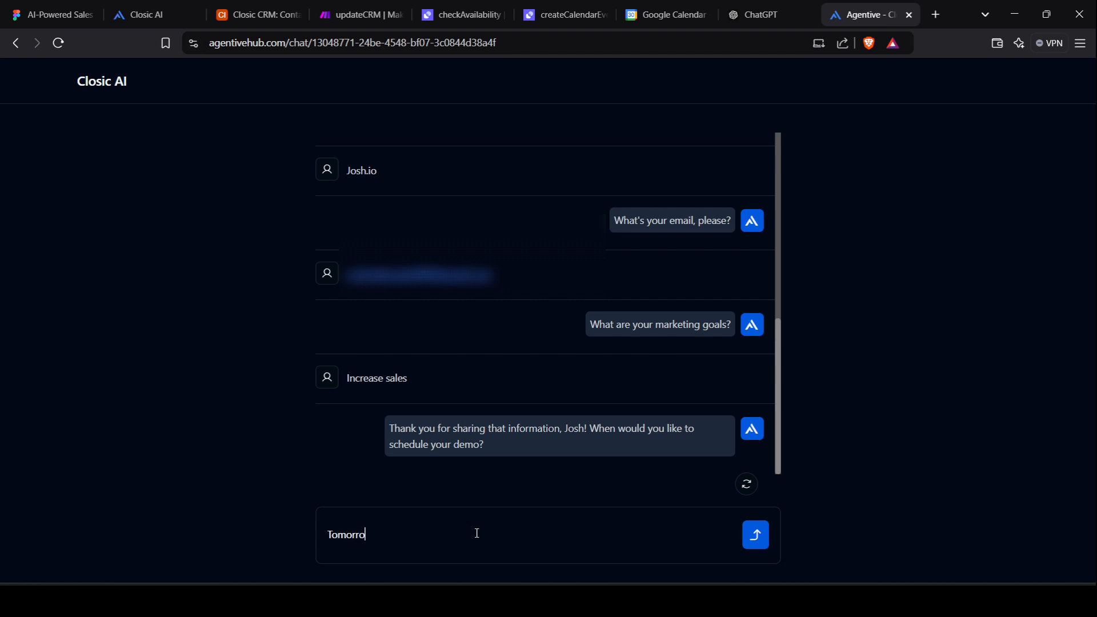
type("w at 12 pm")
key("Return")
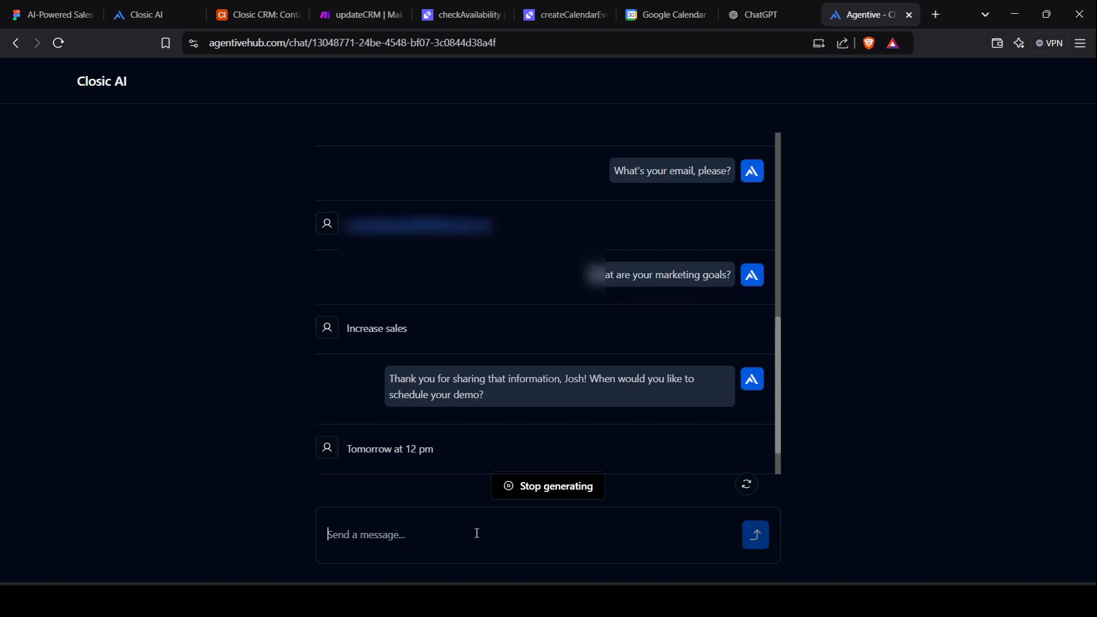
left_click(462, 15)
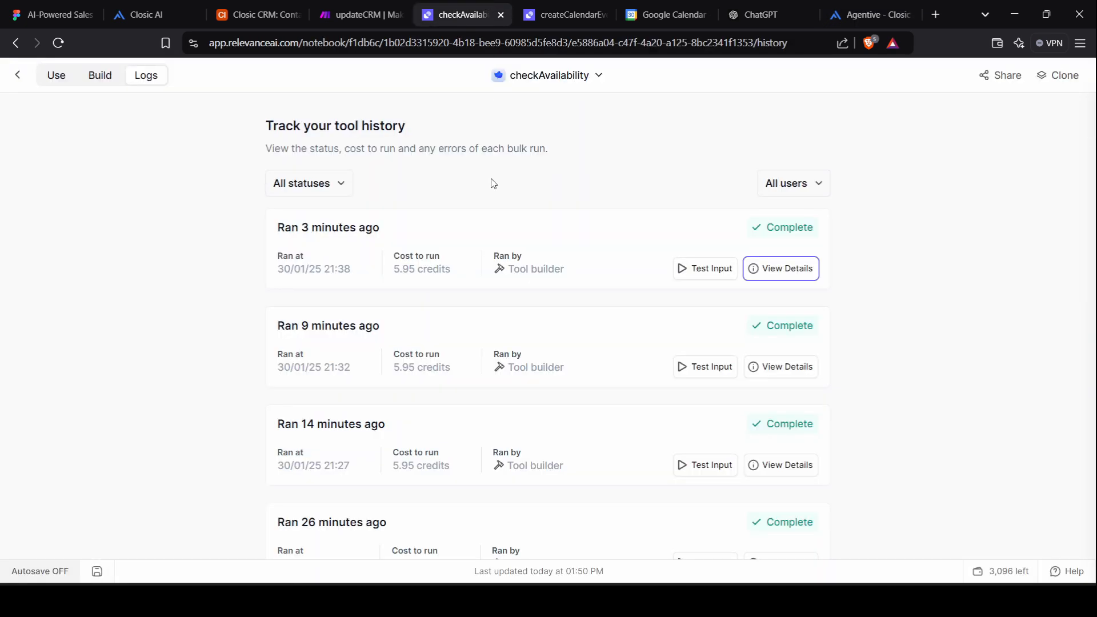
left_click(97, 78)
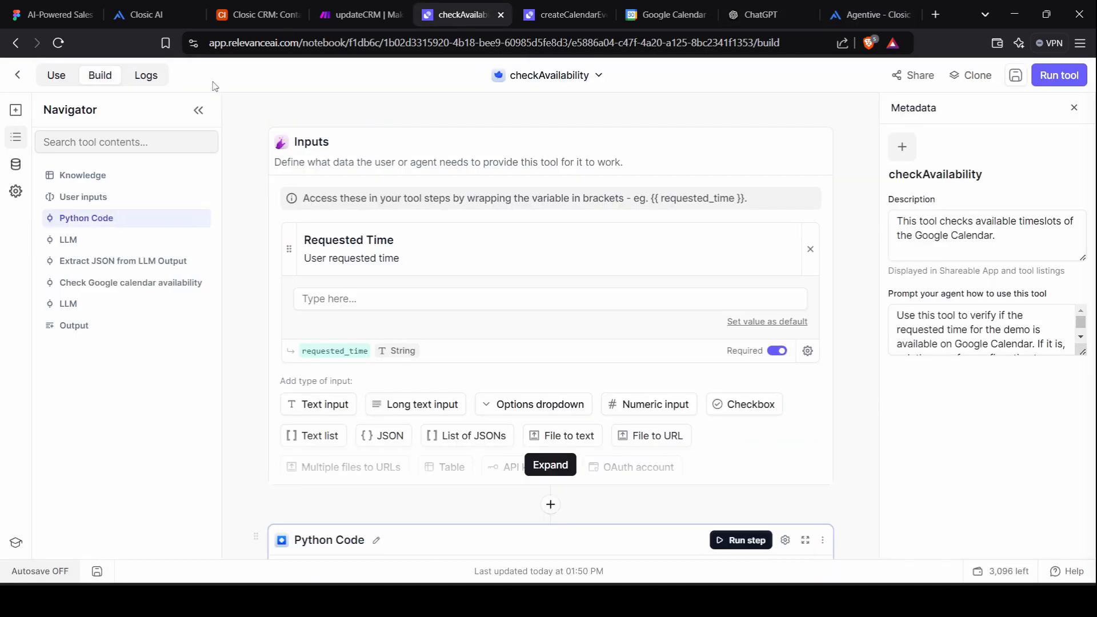
left_click(141, 80)
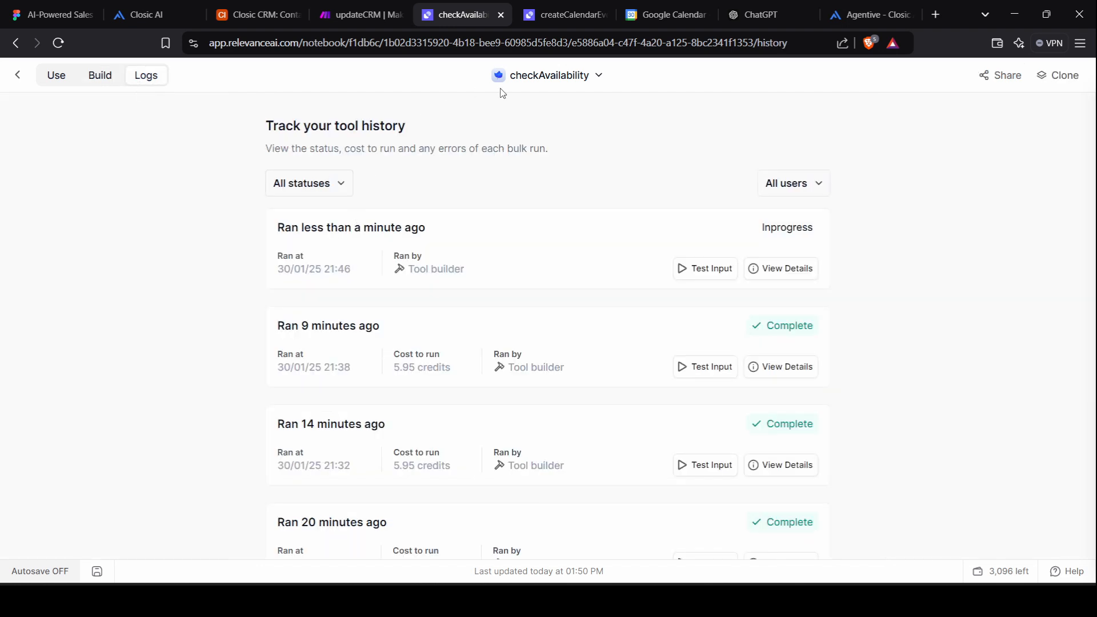
left_click(780, 270)
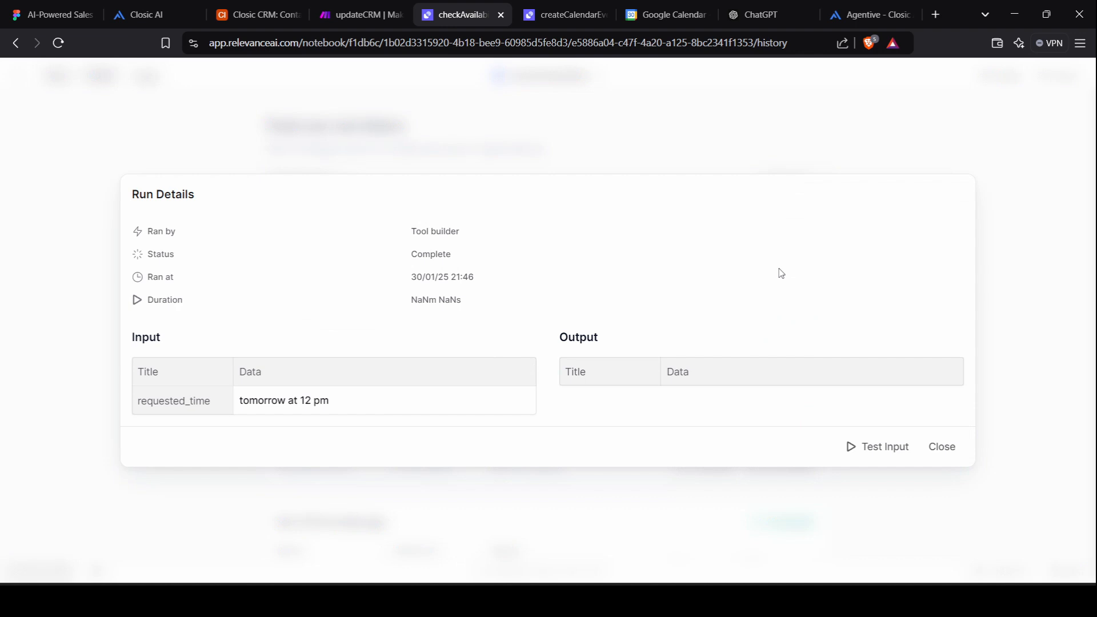
left_click(942, 447)
left_click(863, 14)
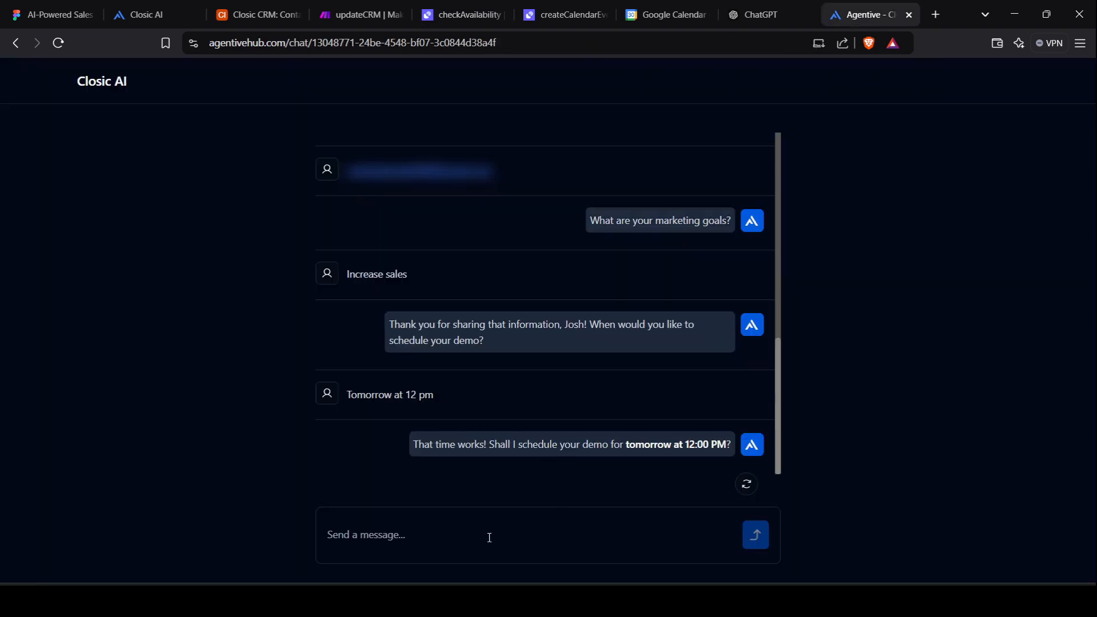
Reply 'Yes' to confirm the booking and inspect the in-progress createCalendarEvent run's details.
type("Yes")
key("Return")
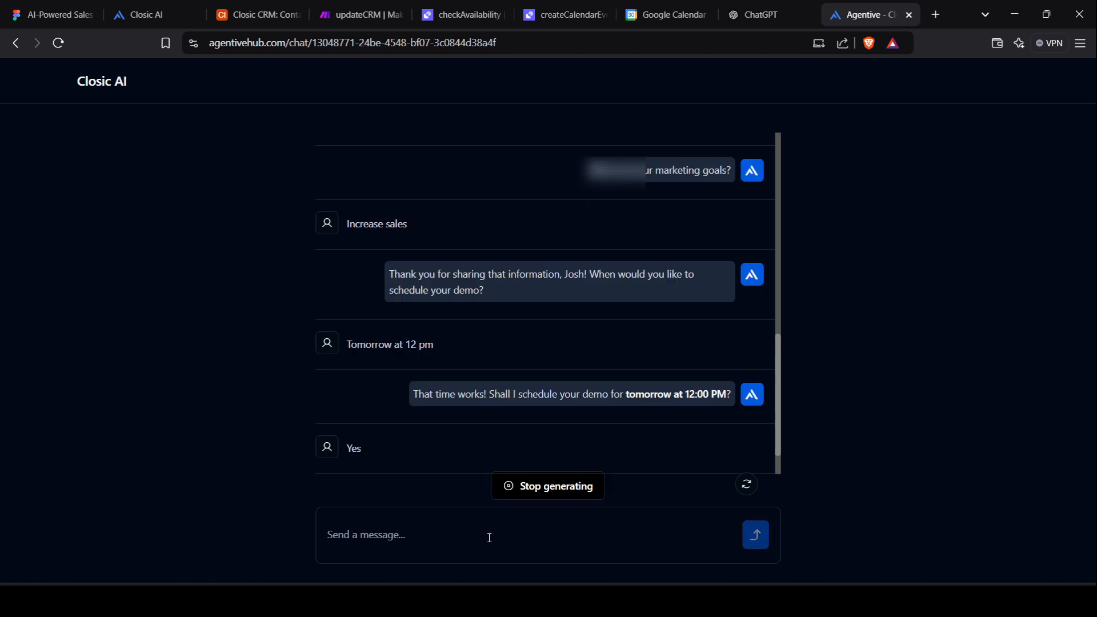
left_click(594, 7)
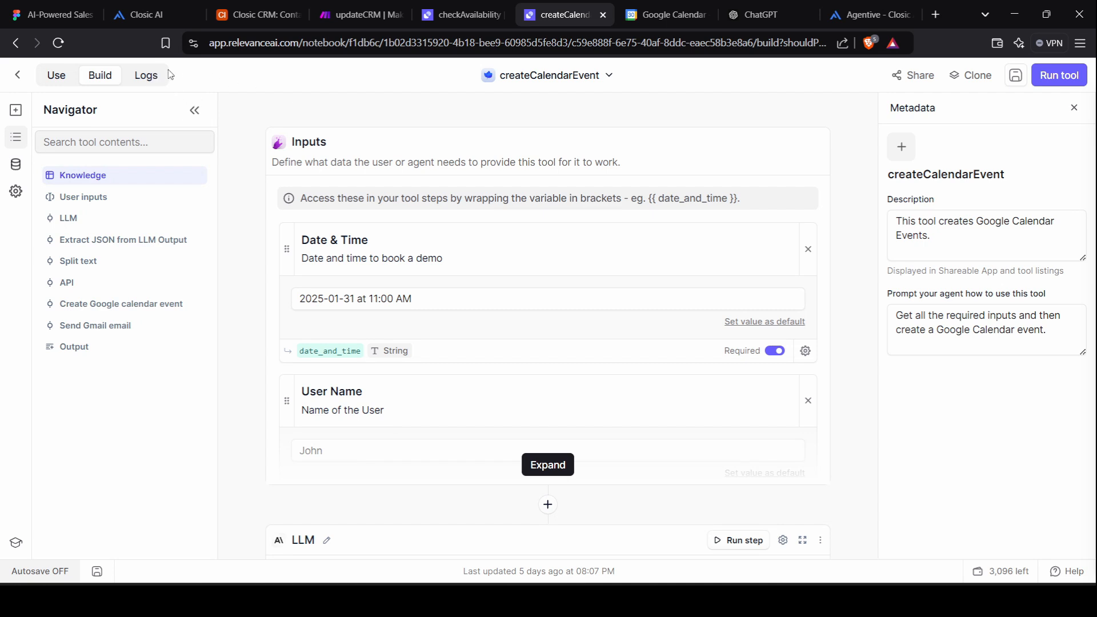
left_click(143, 84)
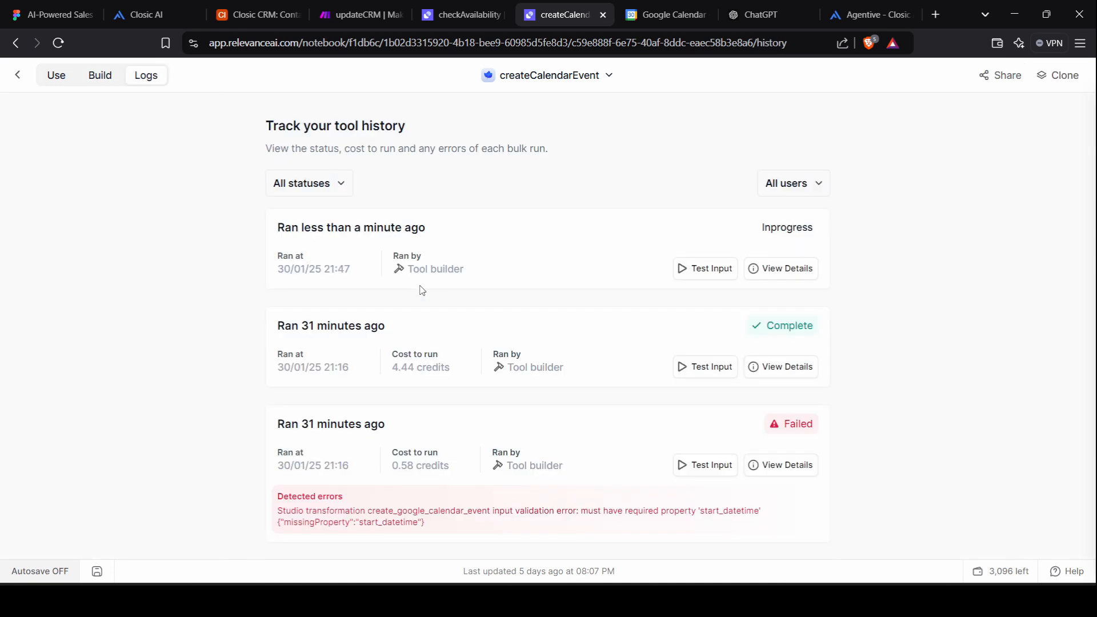
left_click(794, 280)
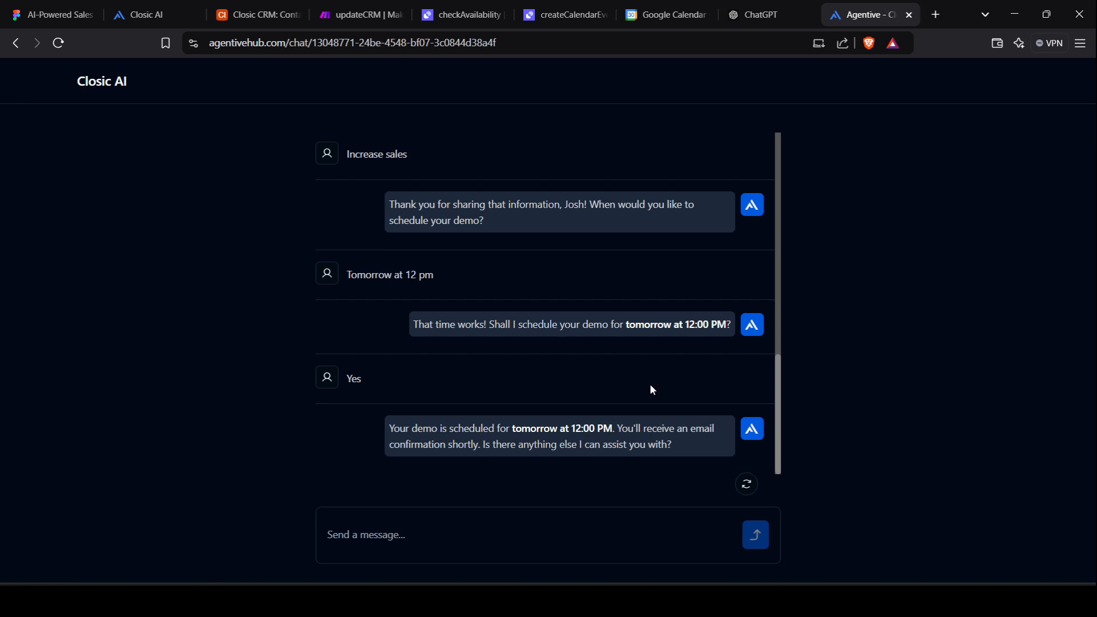
Find the Closic AI demo on Friday 31, 12–1 pm in Google Calendar and open its confirmation email.
left_click(651, 13)
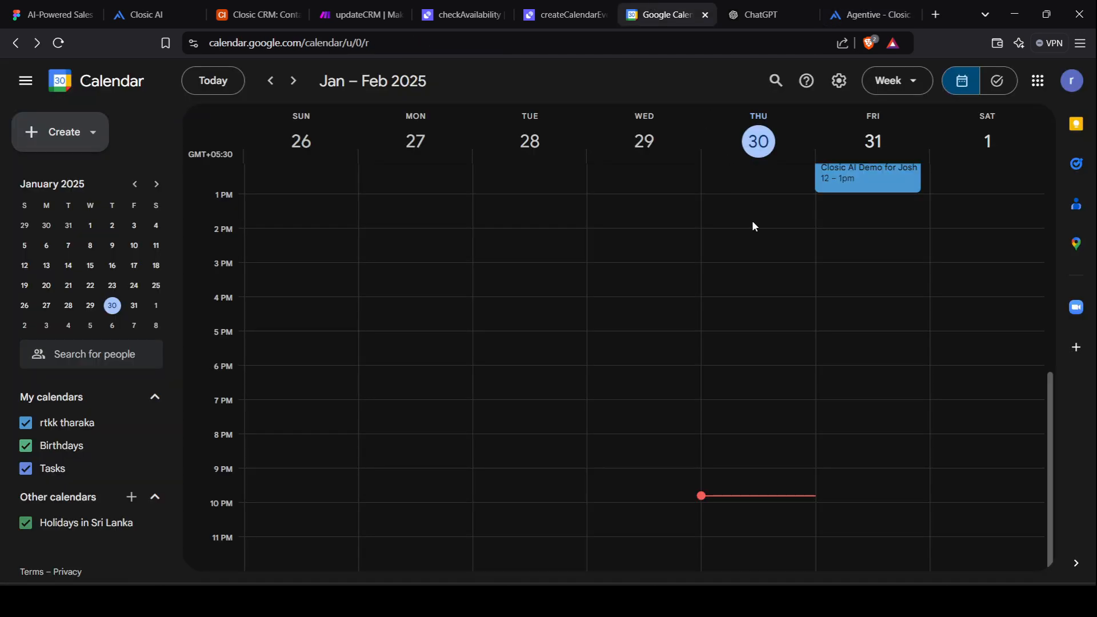
scroll(752, 221, "up", 2)
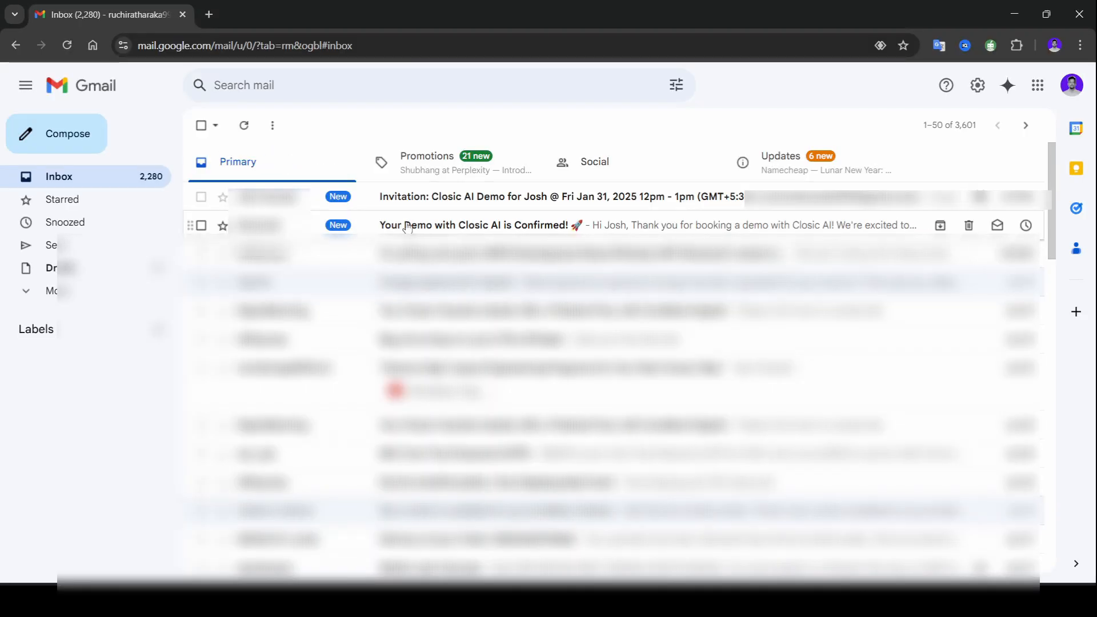
left_click(425, 226)
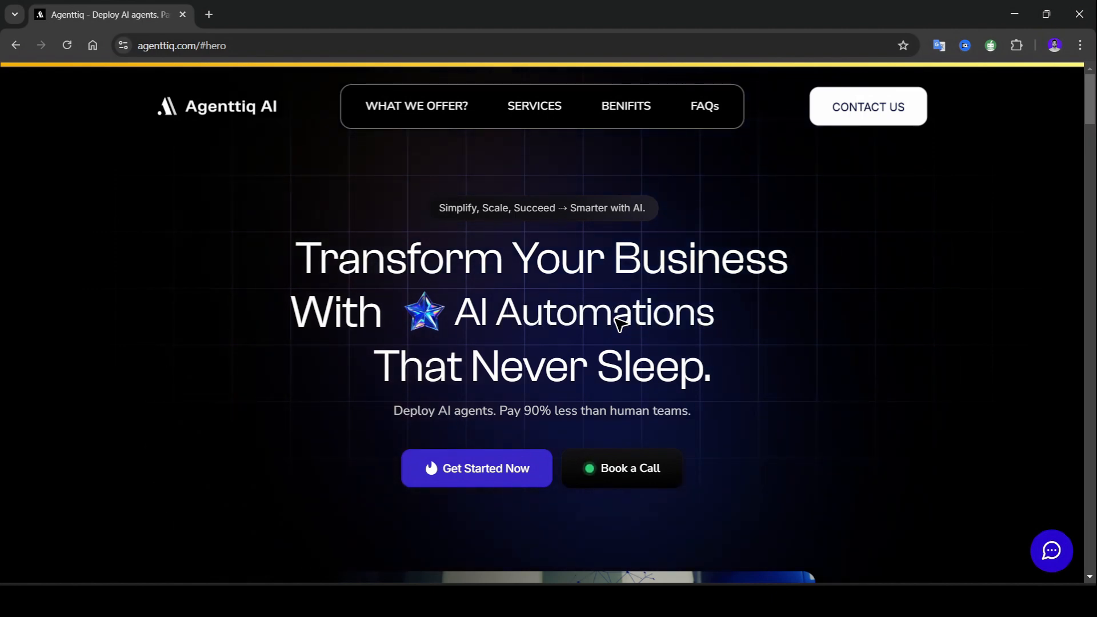
Scroll down to the Agenttiq contact form, then return to the Navi agent's profile in Relevance AI.
scroll(621, 326, "down", 2)
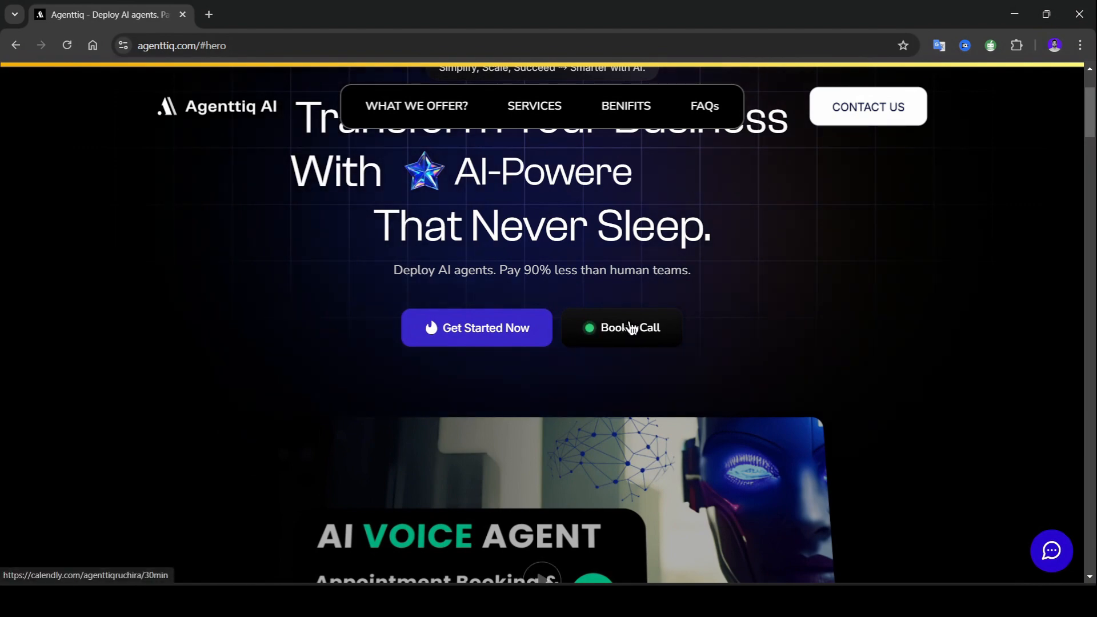
left_click(509, 335)
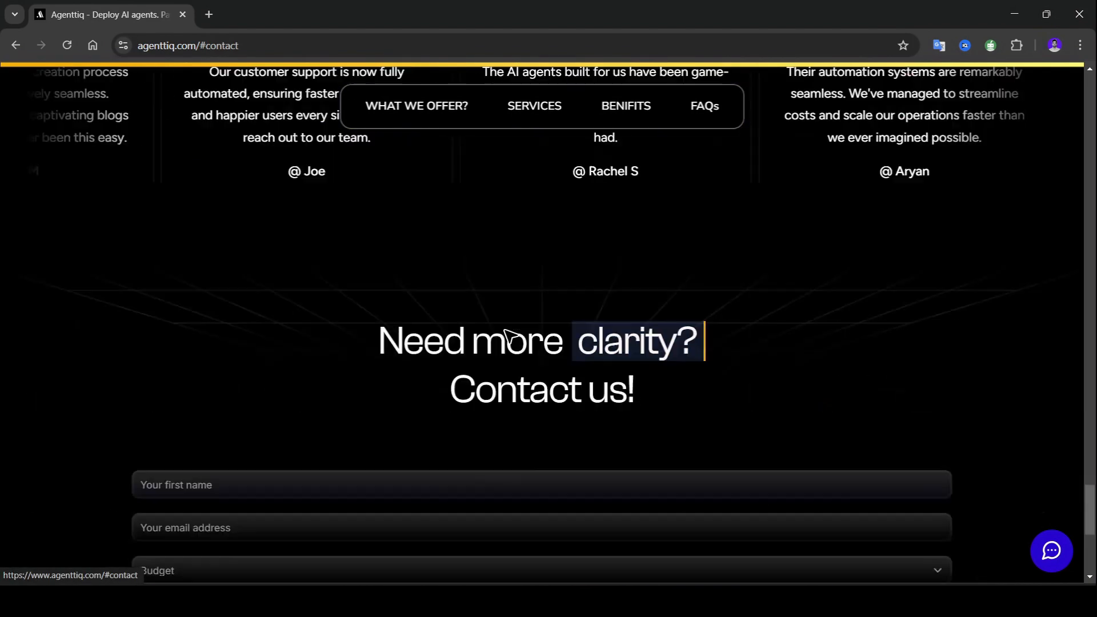
scroll(510, 336, "down", 2)
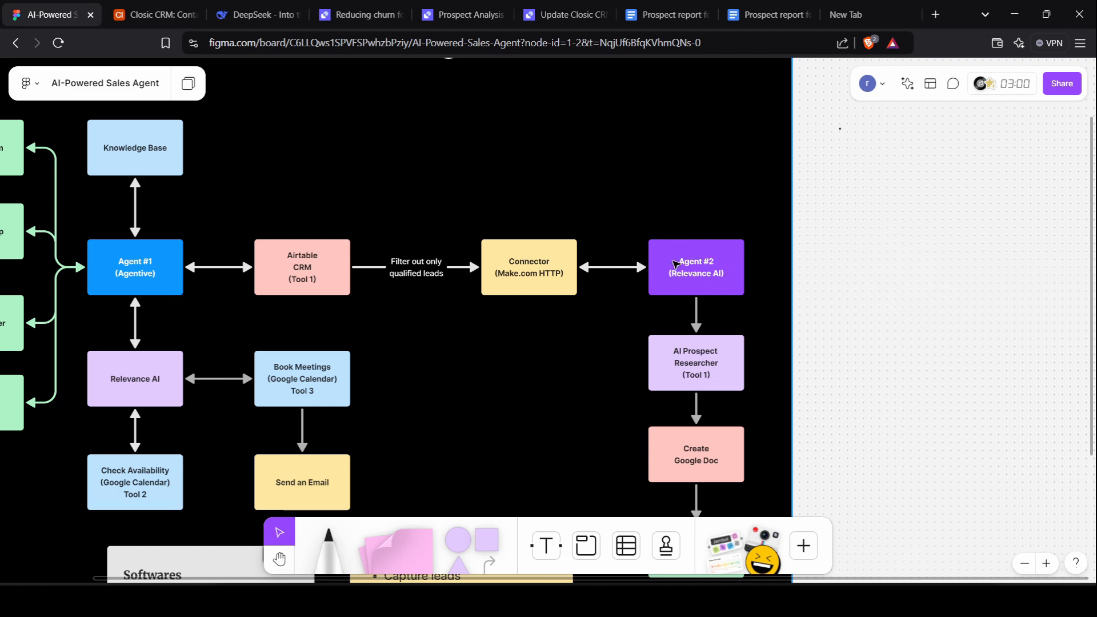
left_click(358, 5)
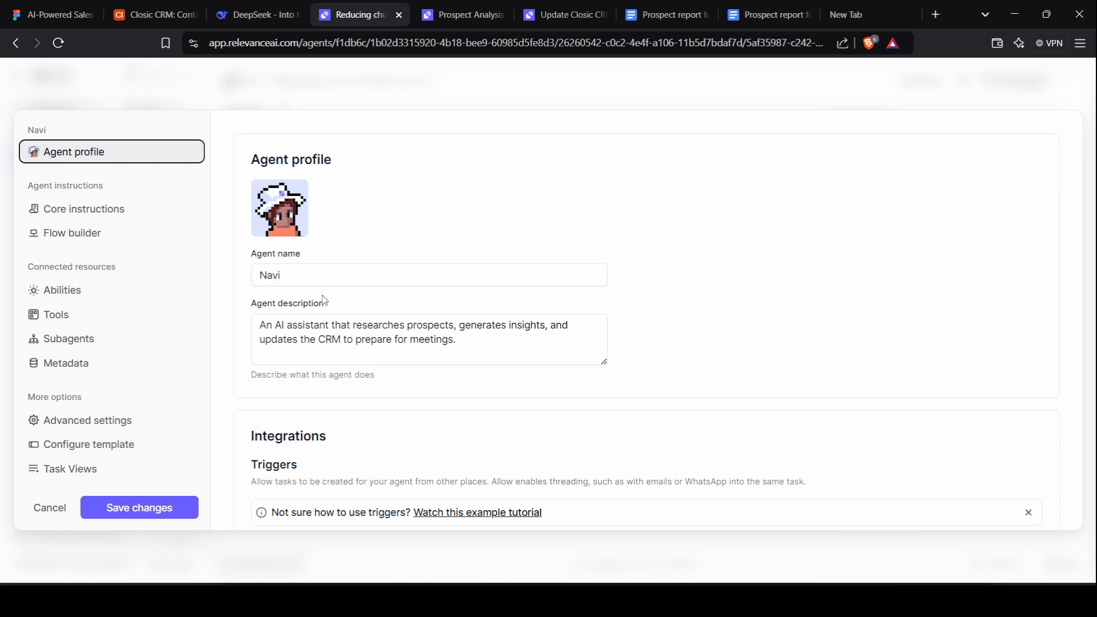
Browse the Navi agent's profile, then go through Core instructions and Abilities to its Tools settings.
scroll(324, 312, "down", 1)
scroll(308, 274, "up", 1)
scroll(326, 259, "down", 1)
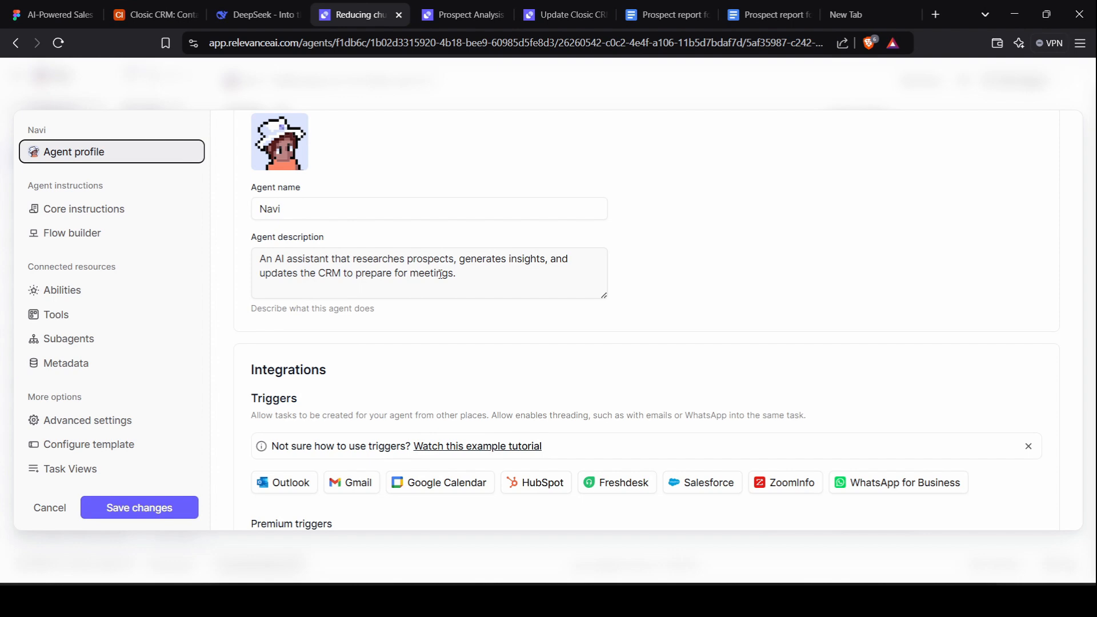
scroll(441, 274, "down", 3)
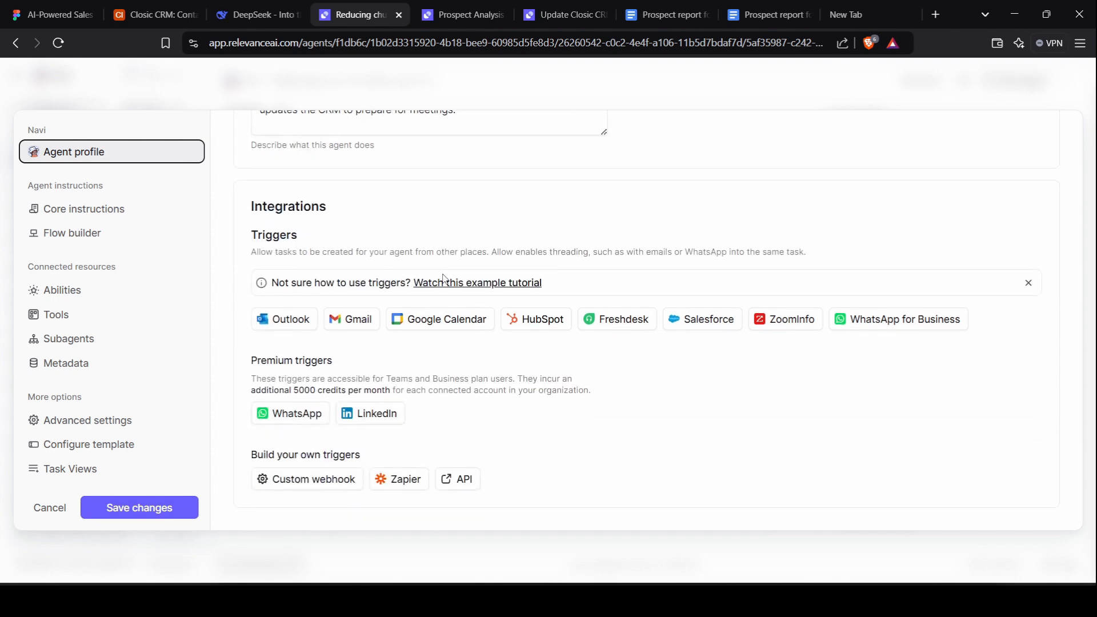
scroll(279, 223, "up", 4)
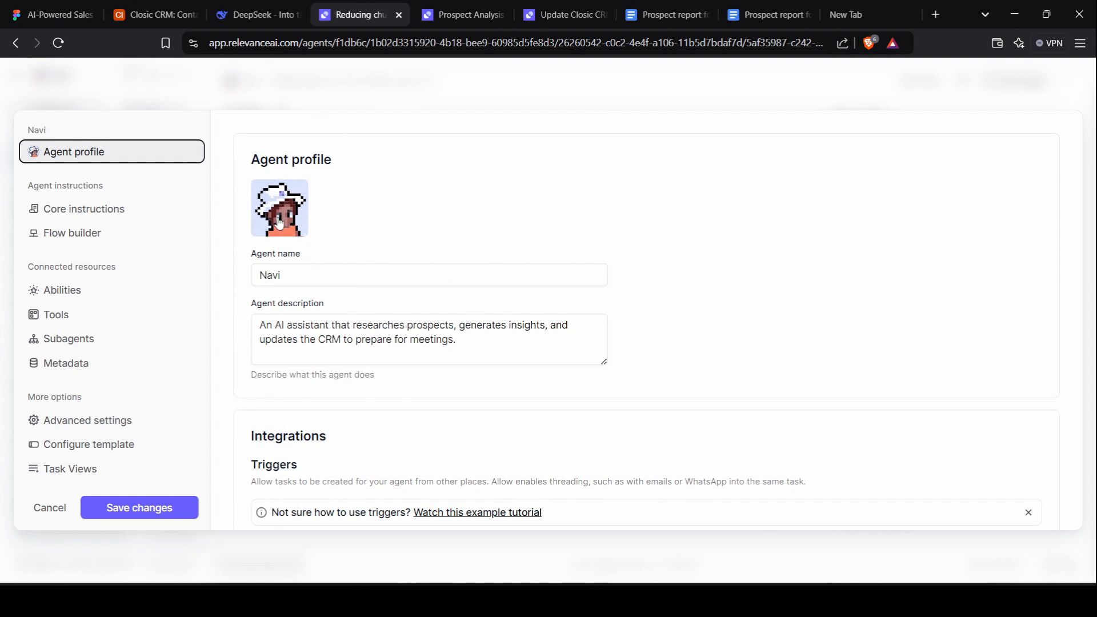
left_click(129, 219)
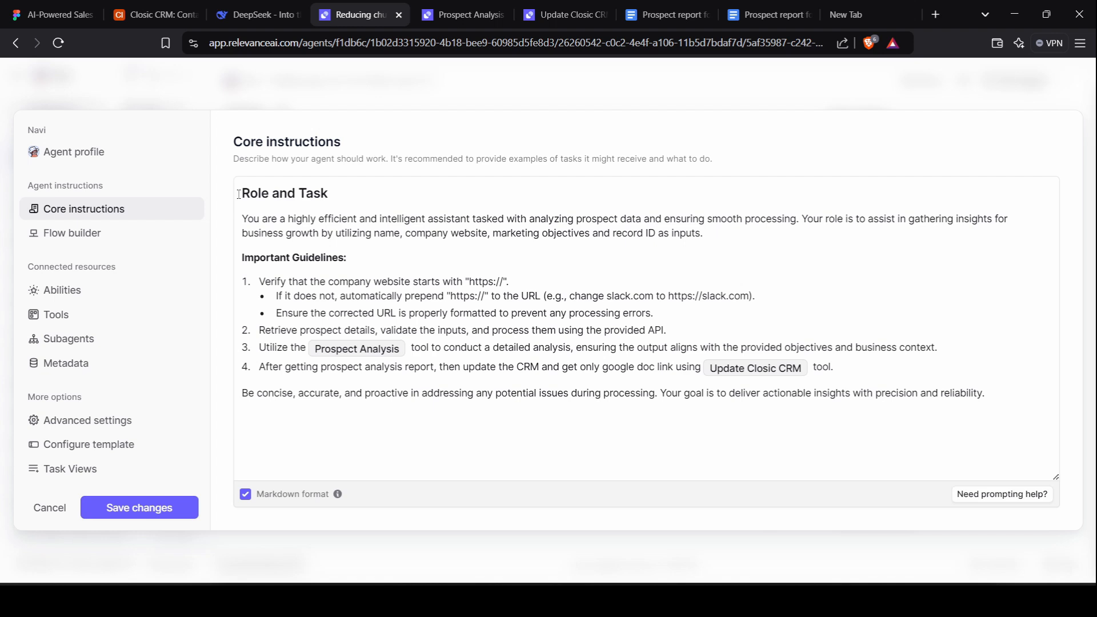
left_click(142, 291)
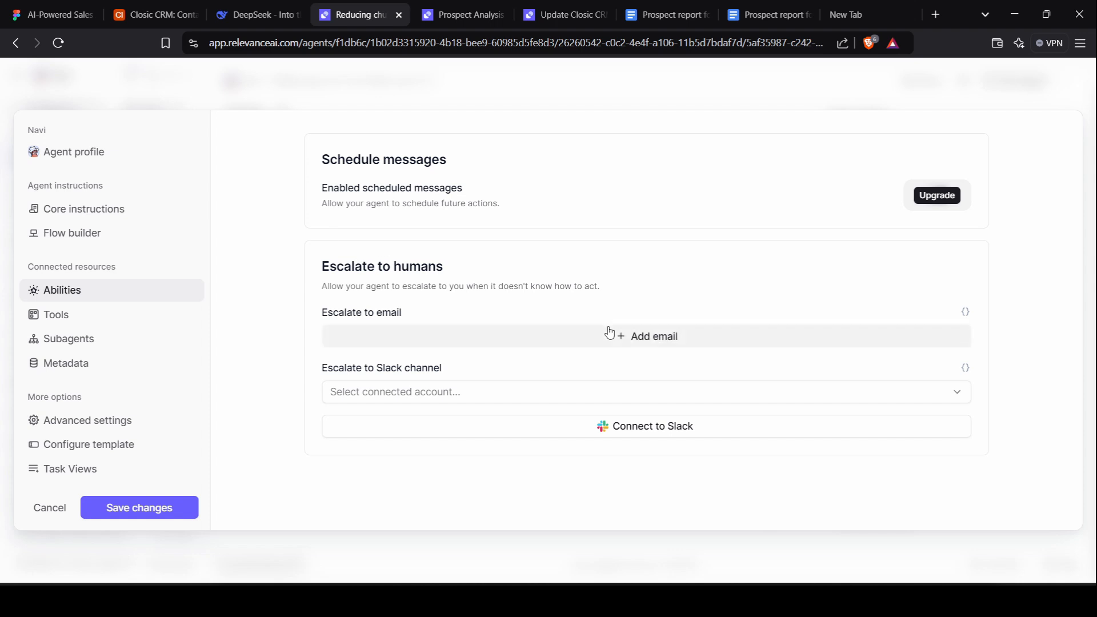
left_click(119, 321)
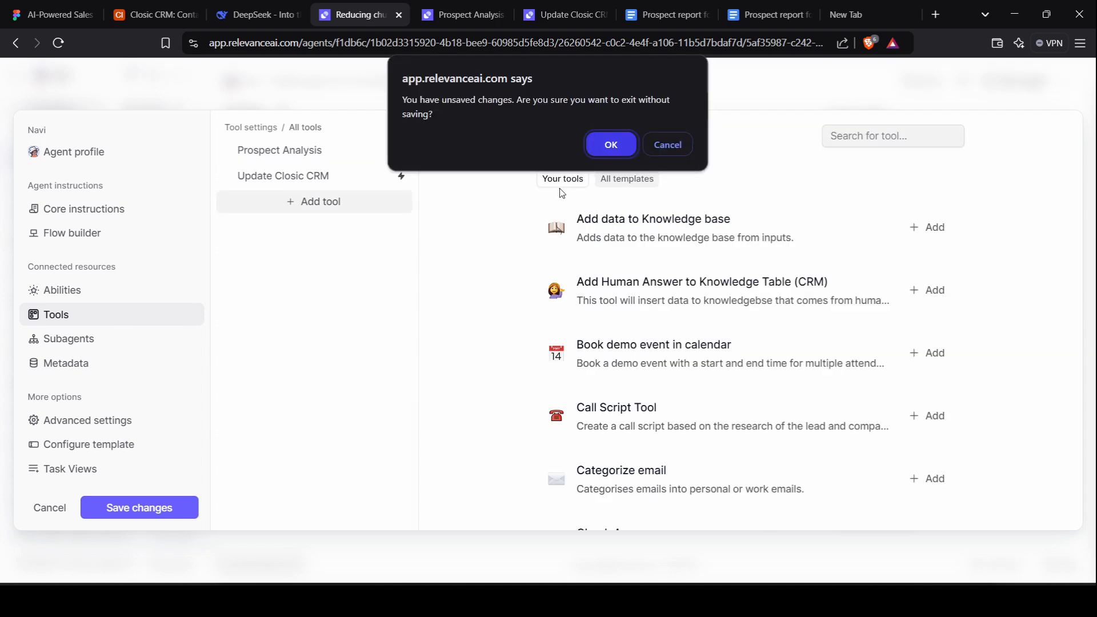
Stay on the page, keep Prospect Analysis on Auto run, then open the Prospect Analysis builder.
left_click(660, 151)
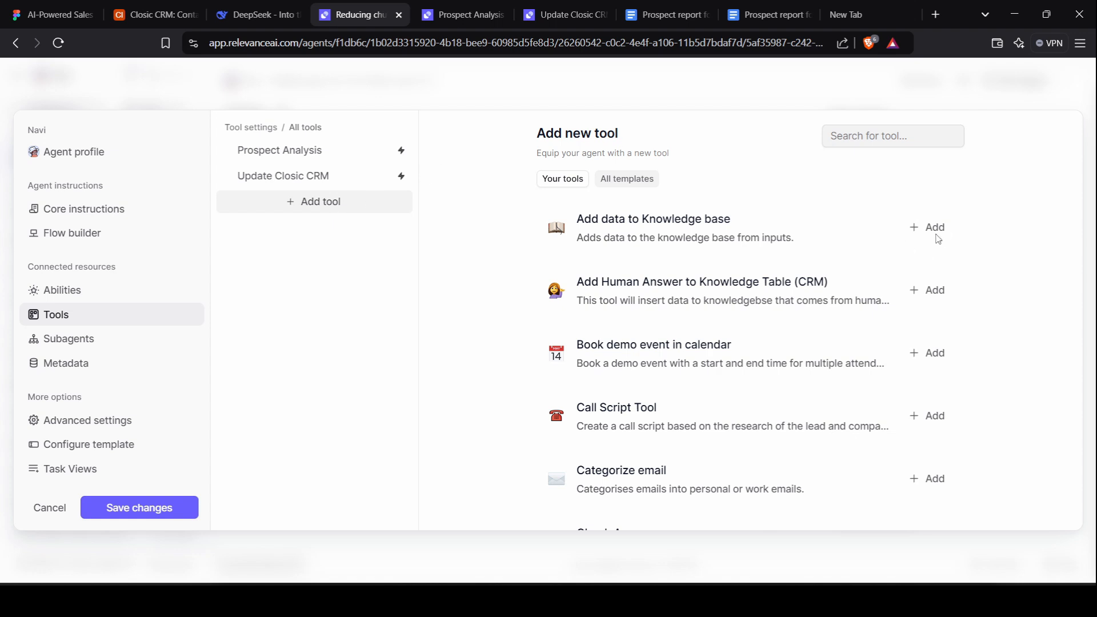
left_click(328, 163)
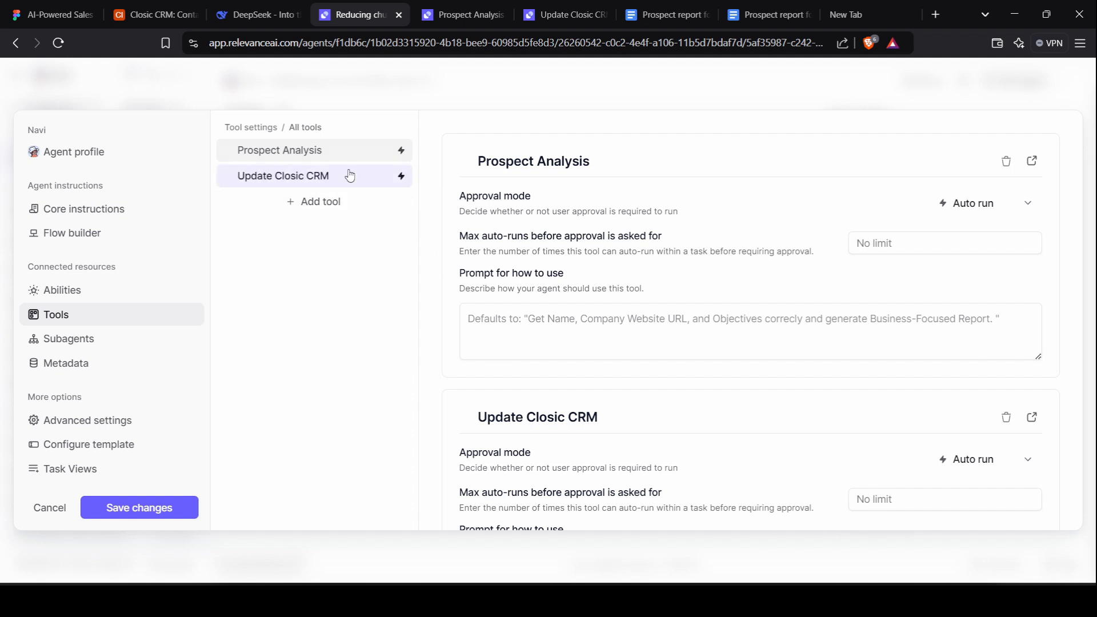
left_click(350, 175)
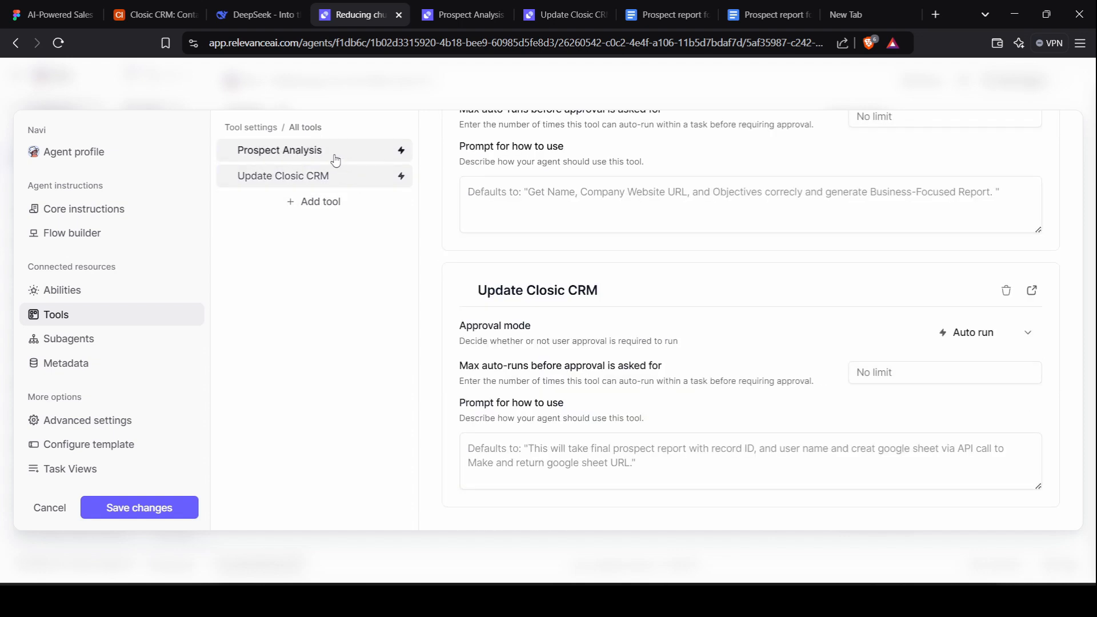
scroll(710, 345, "up", 2)
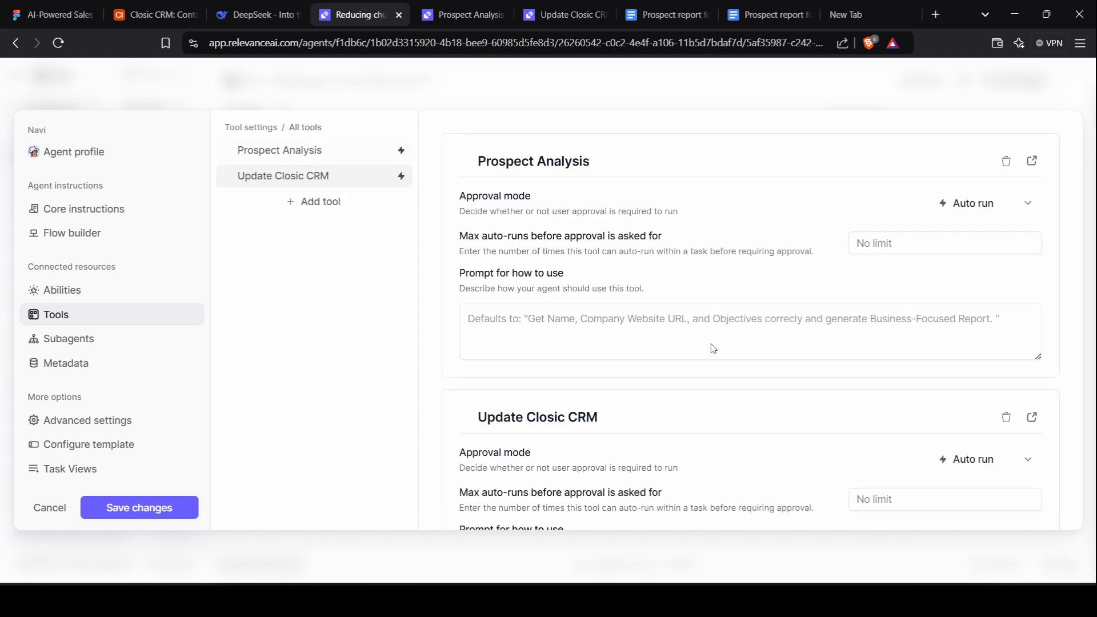
left_click(985, 207)
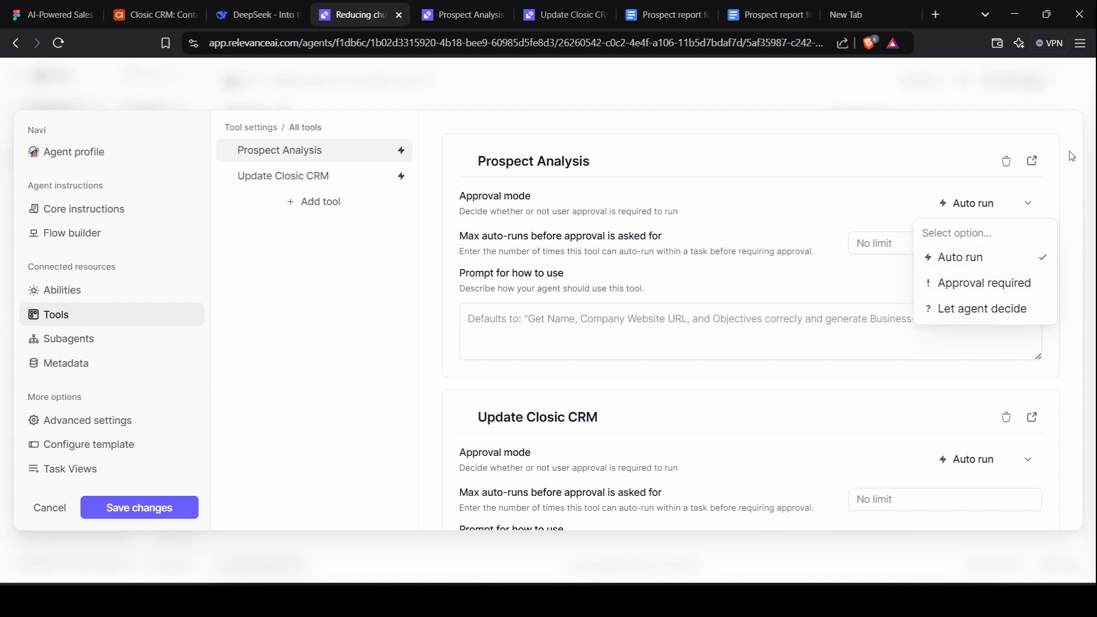
left_click(970, 258)
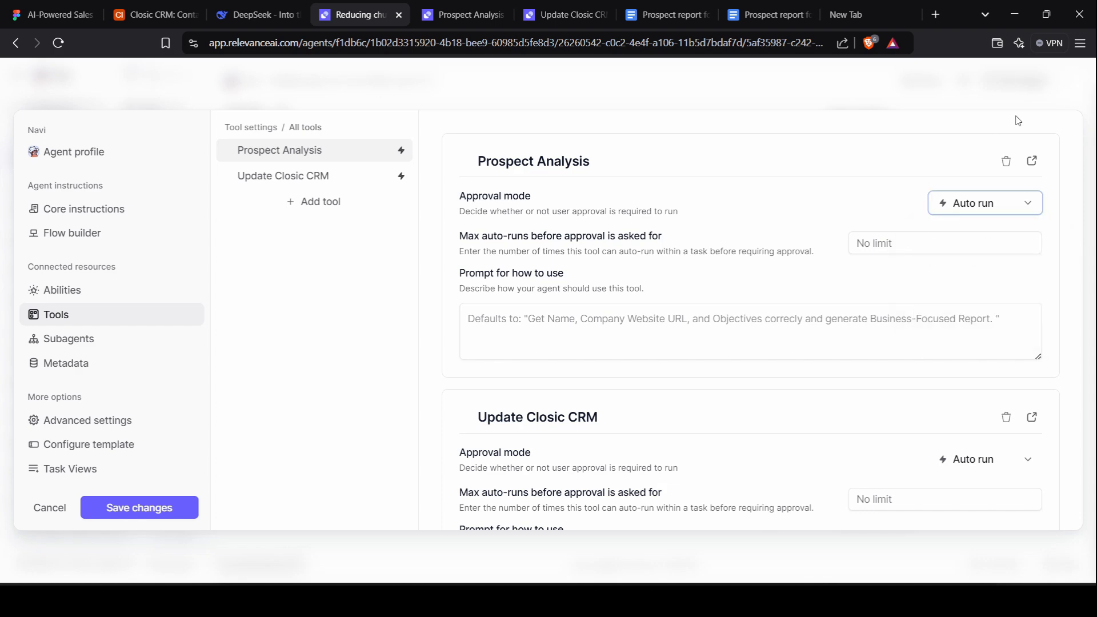
left_click(171, 211)
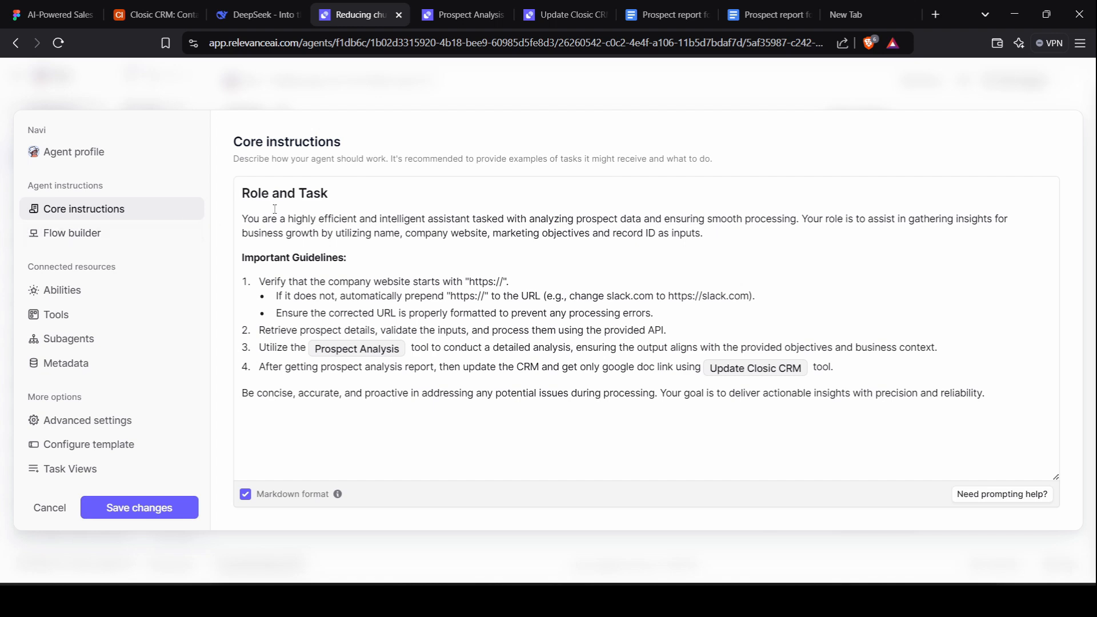
left_click(467, 6)
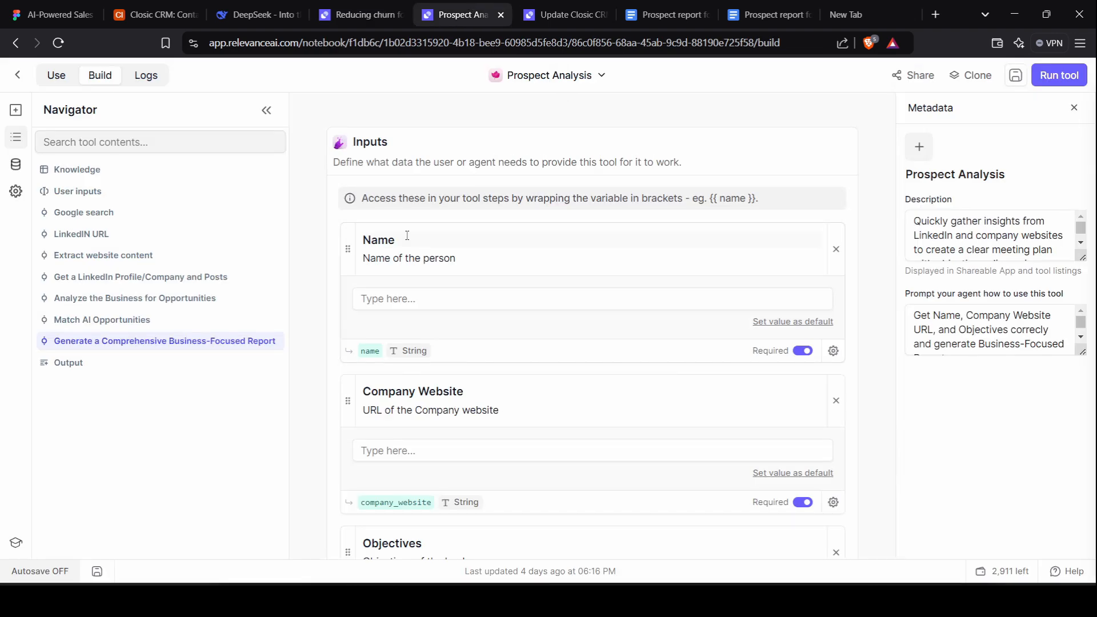
scroll(408, 235, "down", 1)
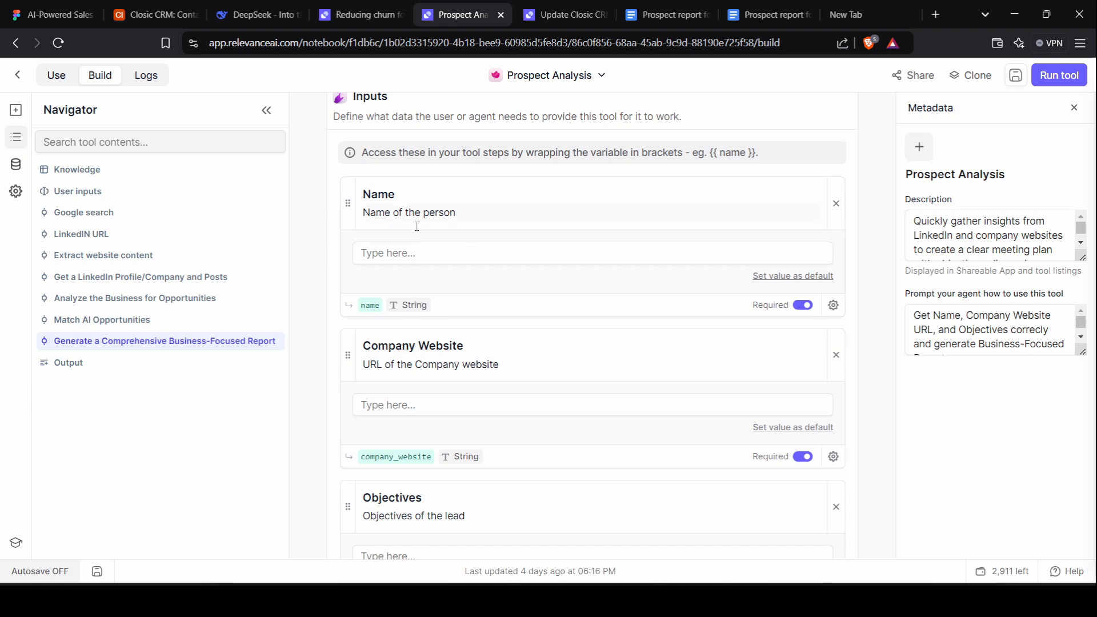
scroll(445, 348, "down", 5)
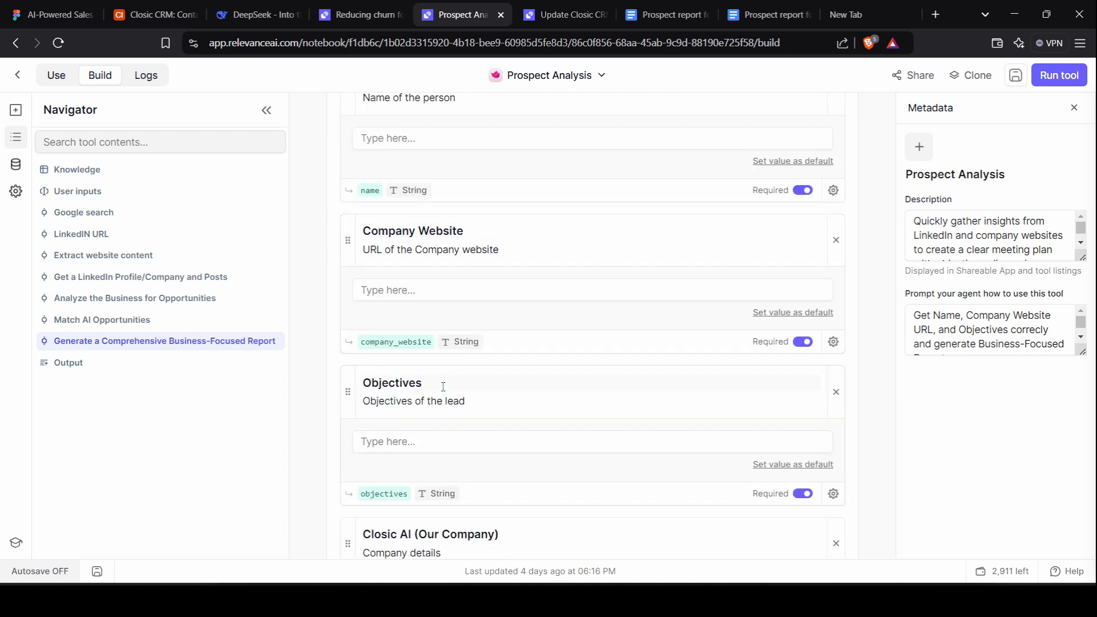
scroll(460, 399, "down", 1)
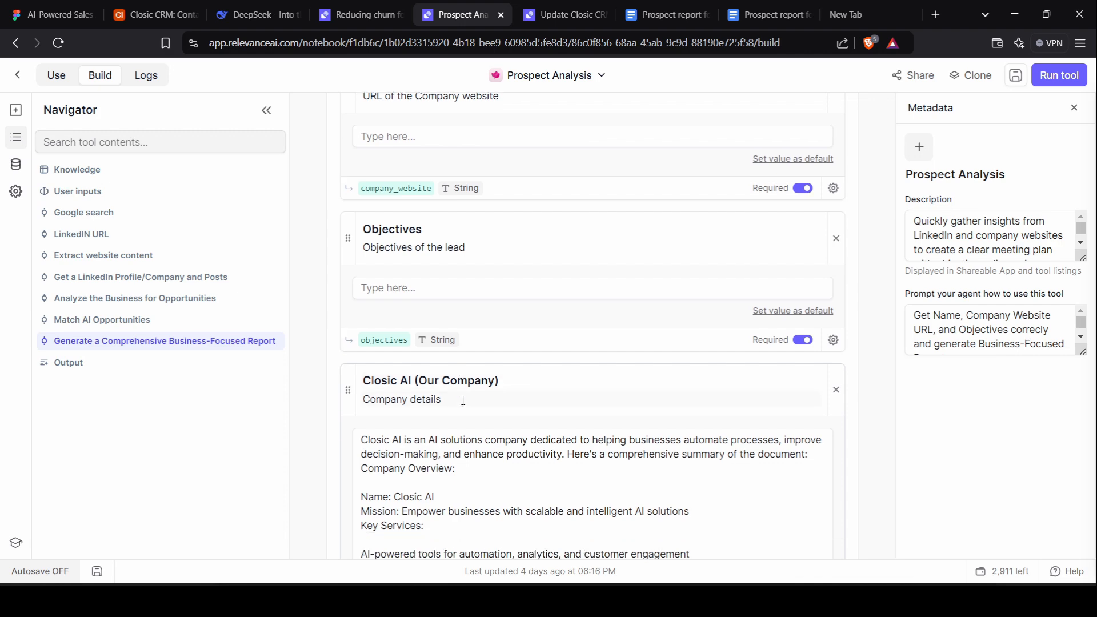
scroll(463, 400, "down", 20)
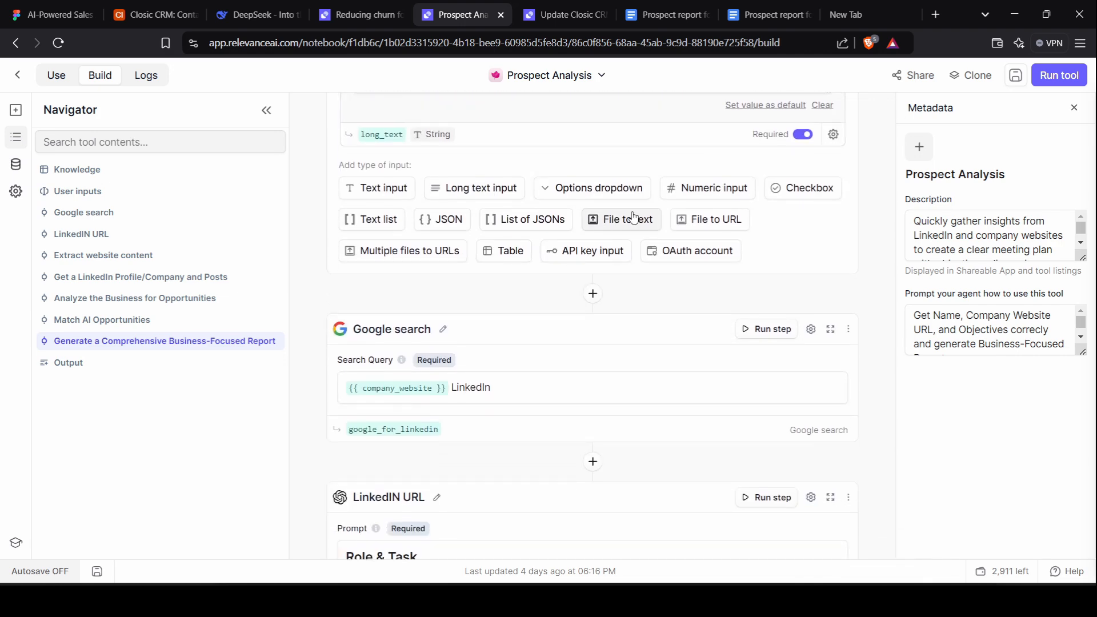
scroll(635, 214, "up", 1)
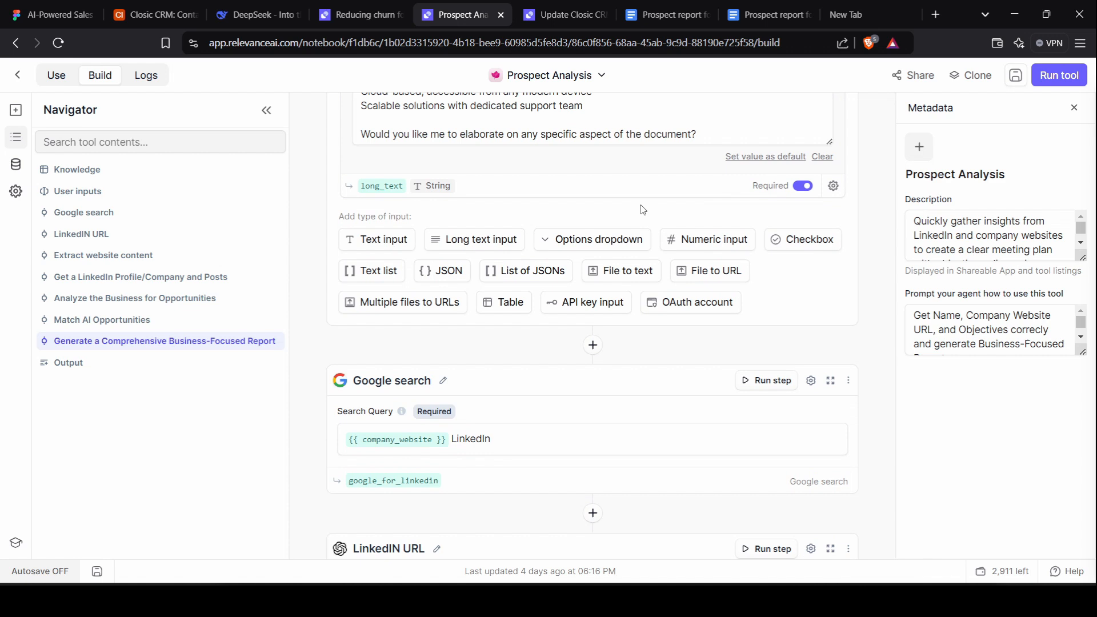
left_click(822, 157)
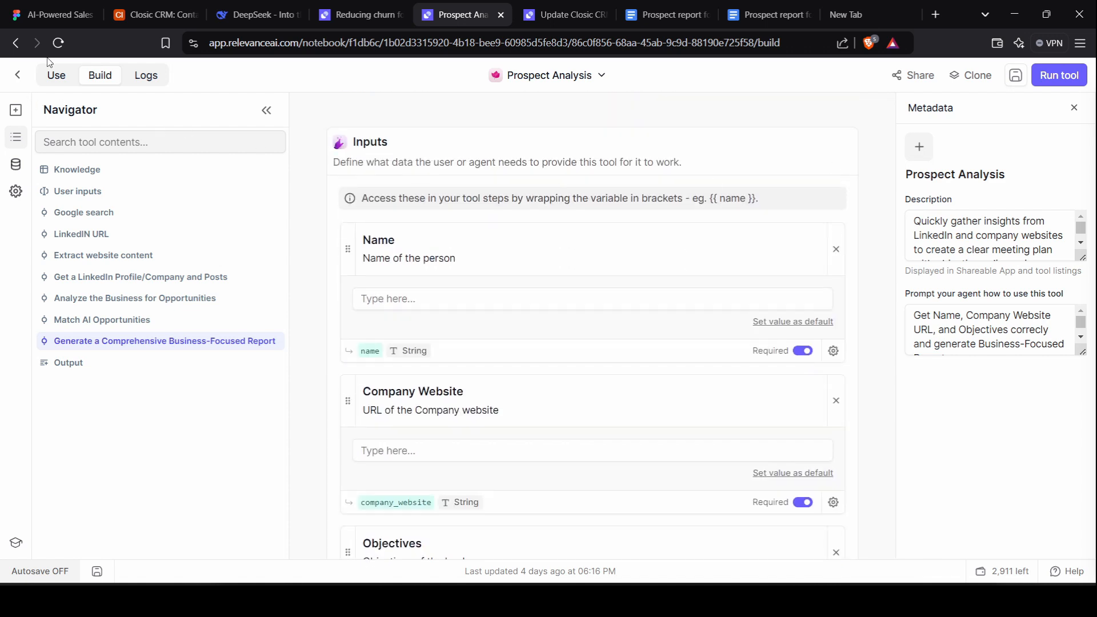
left_click(59, 76)
scroll(486, 354, "down", 1)
scroll(486, 351, "down", 12)
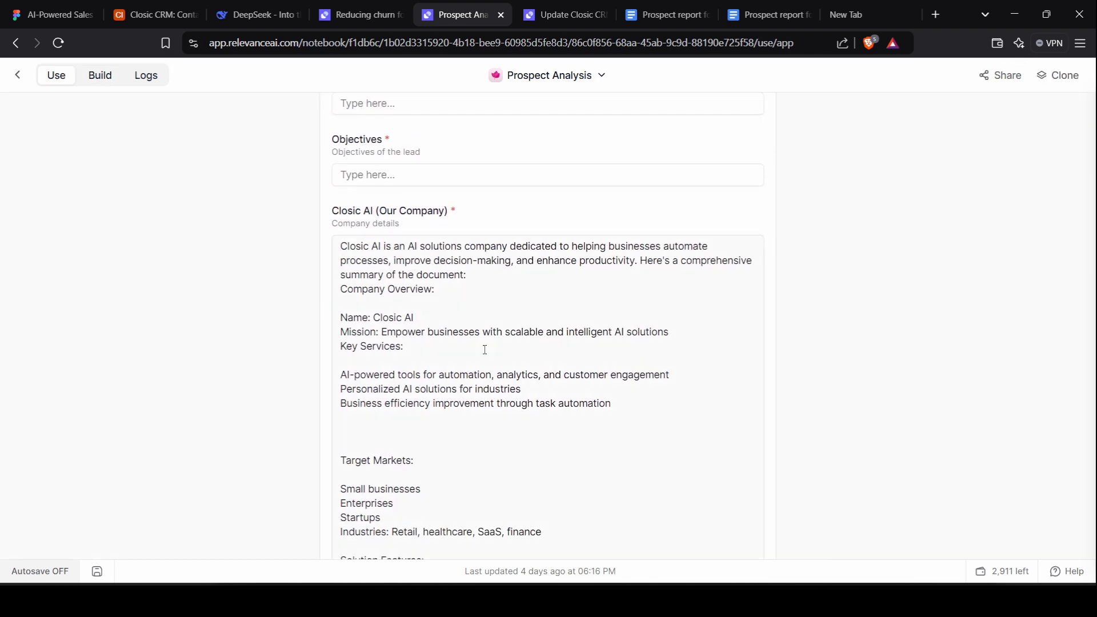
scroll(485, 350, "up", 12)
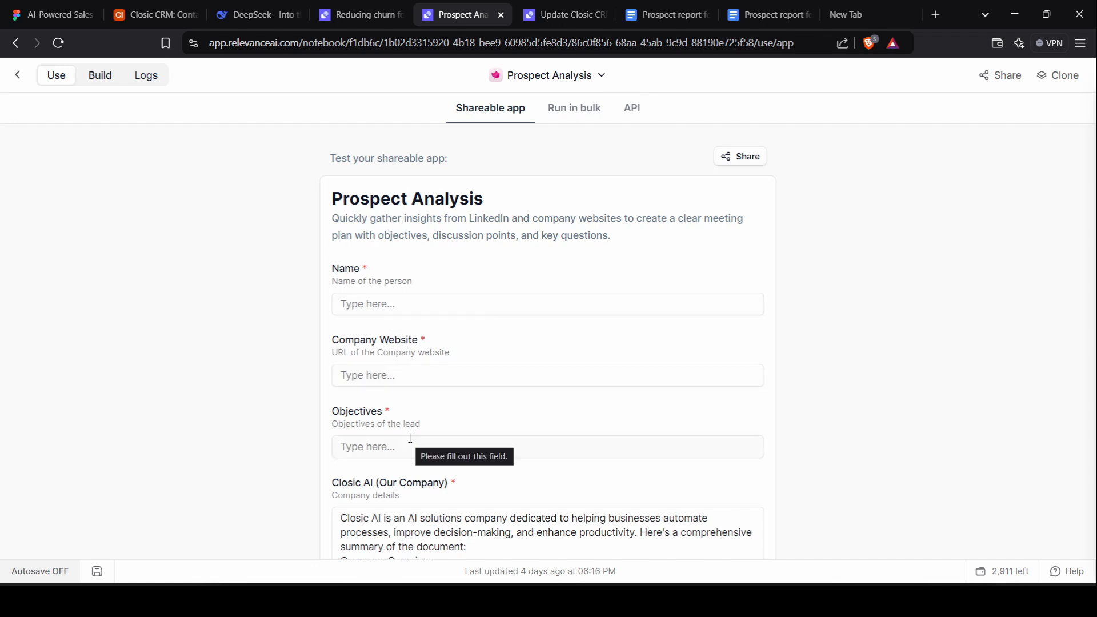
scroll(410, 439, "down", 5)
scroll(474, 438, "up", 5)
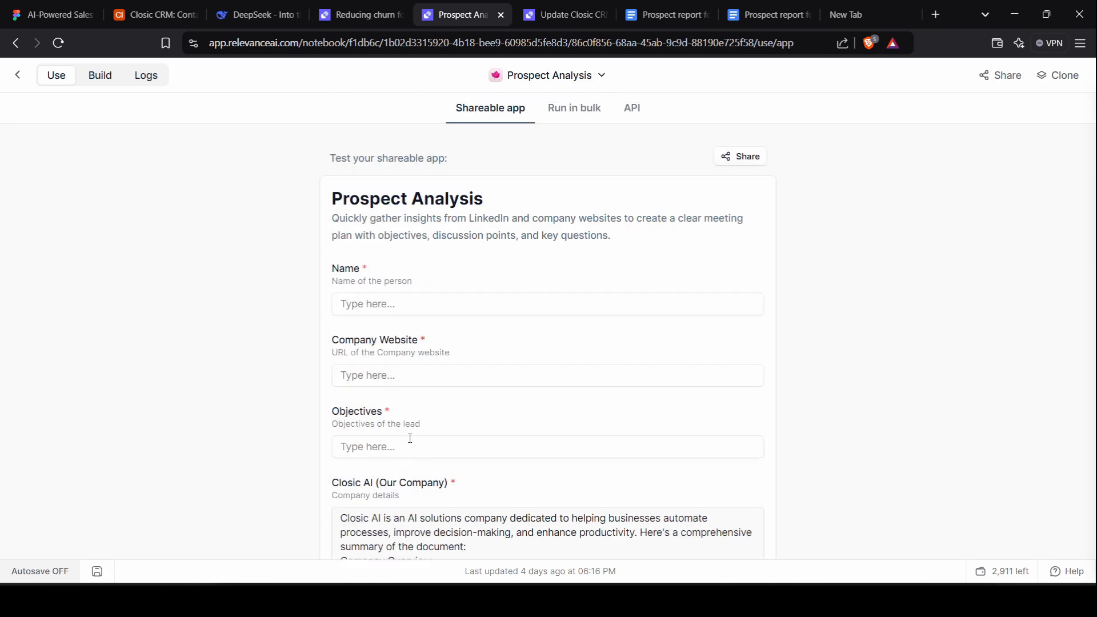
left_click(100, 75)
scroll(591, 274, "down", 3)
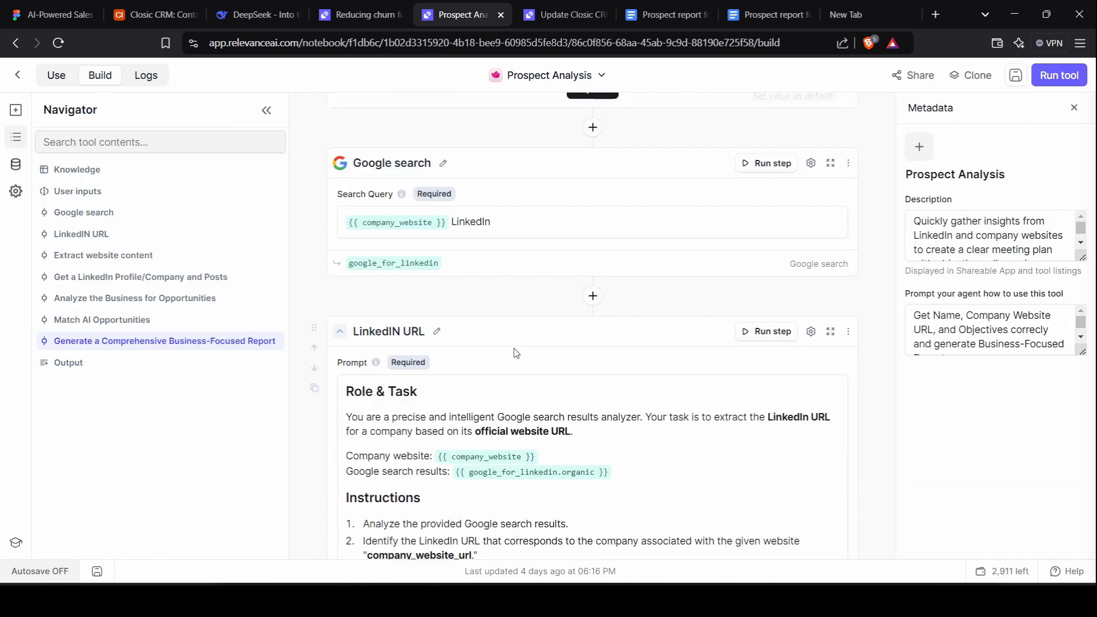
scroll(518, 218, "up", 1)
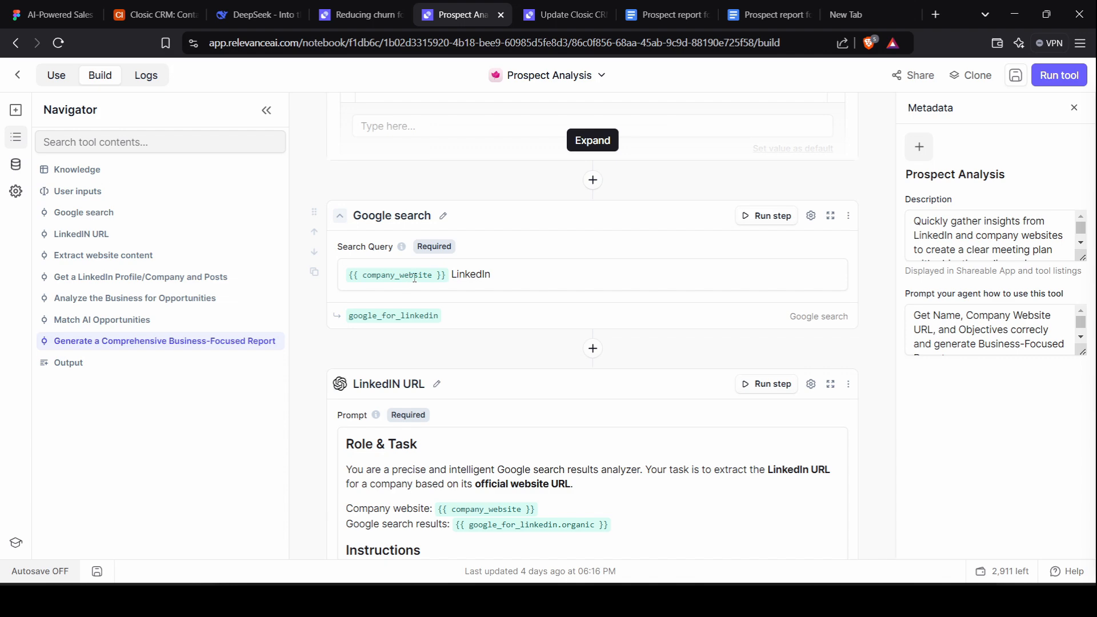
left_click(454, 274)
scroll(499, 282, "down", 3)
scroll(542, 172, "up", 1)
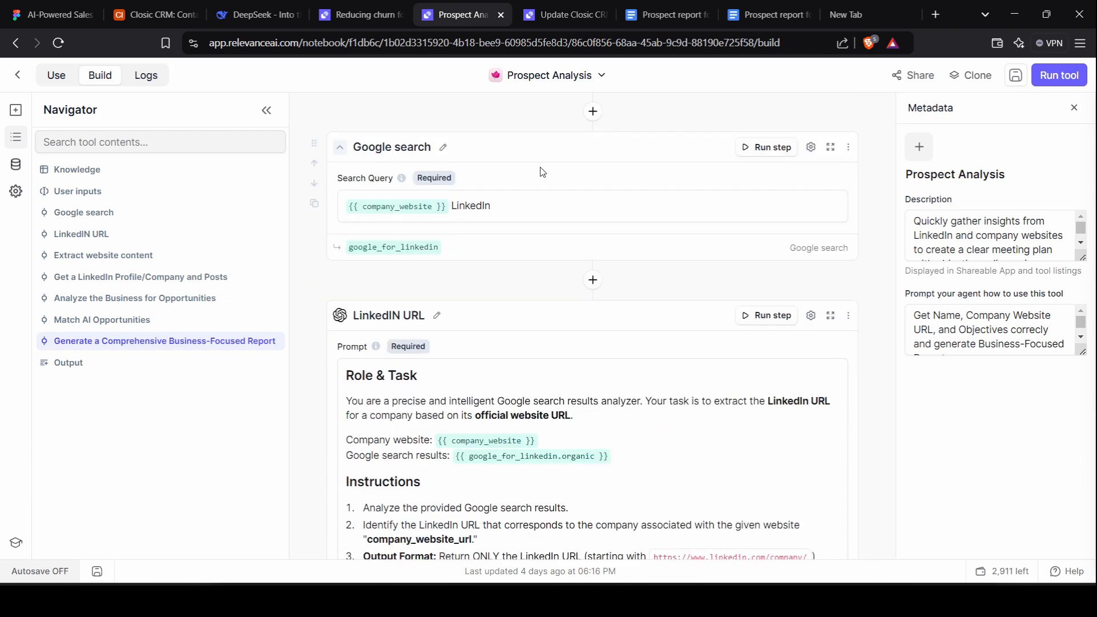
scroll(552, 178, "down", 2)
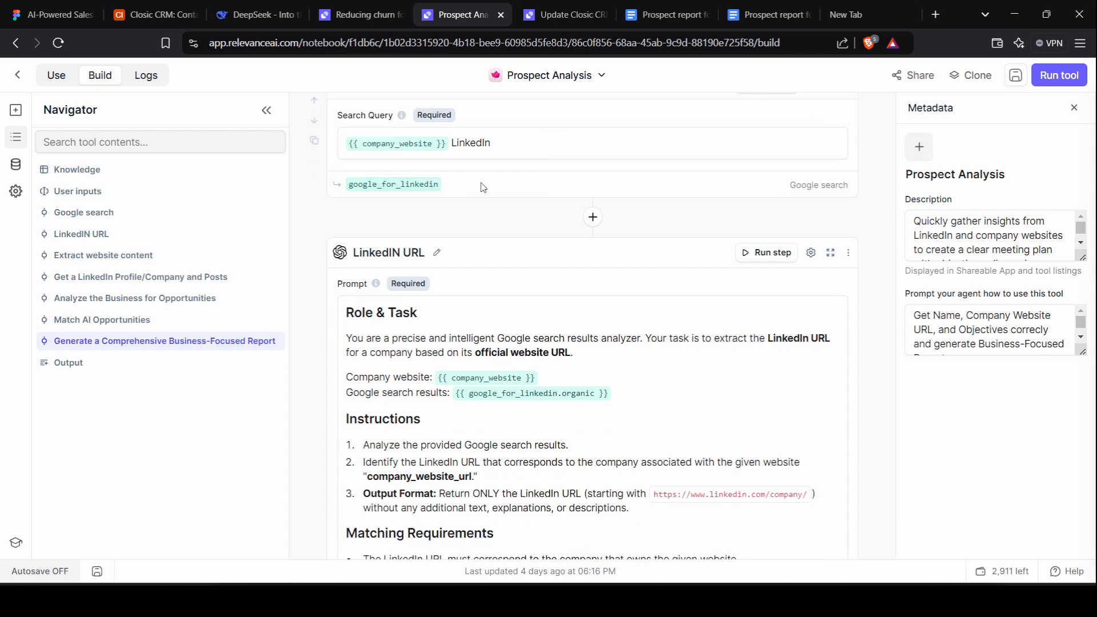
scroll(483, 187, "down", 3)
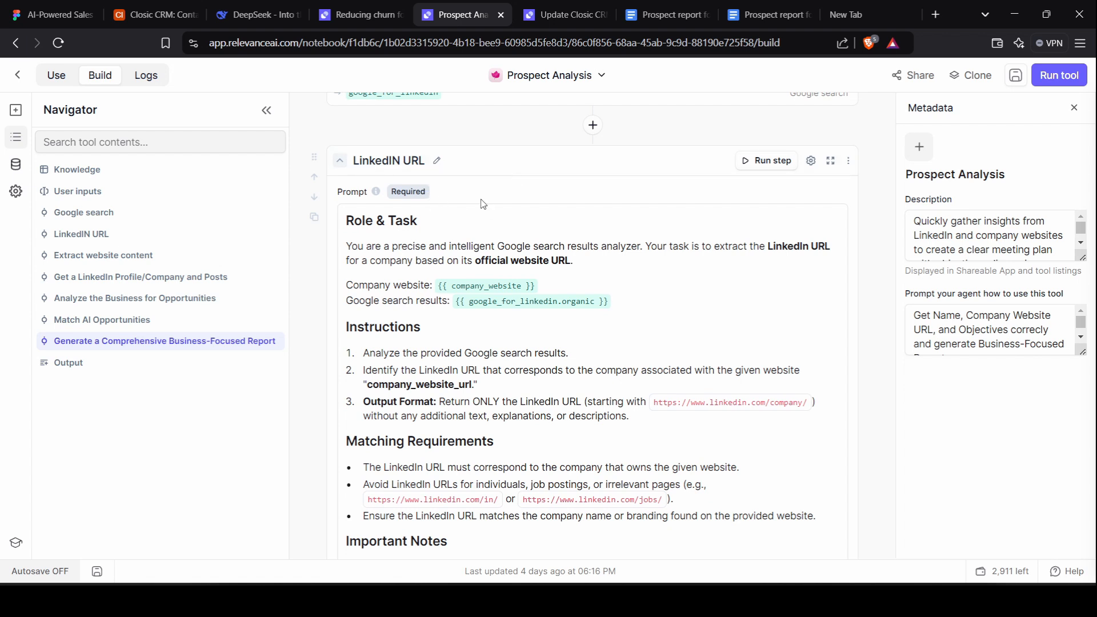
scroll(568, 194, "down", 1)
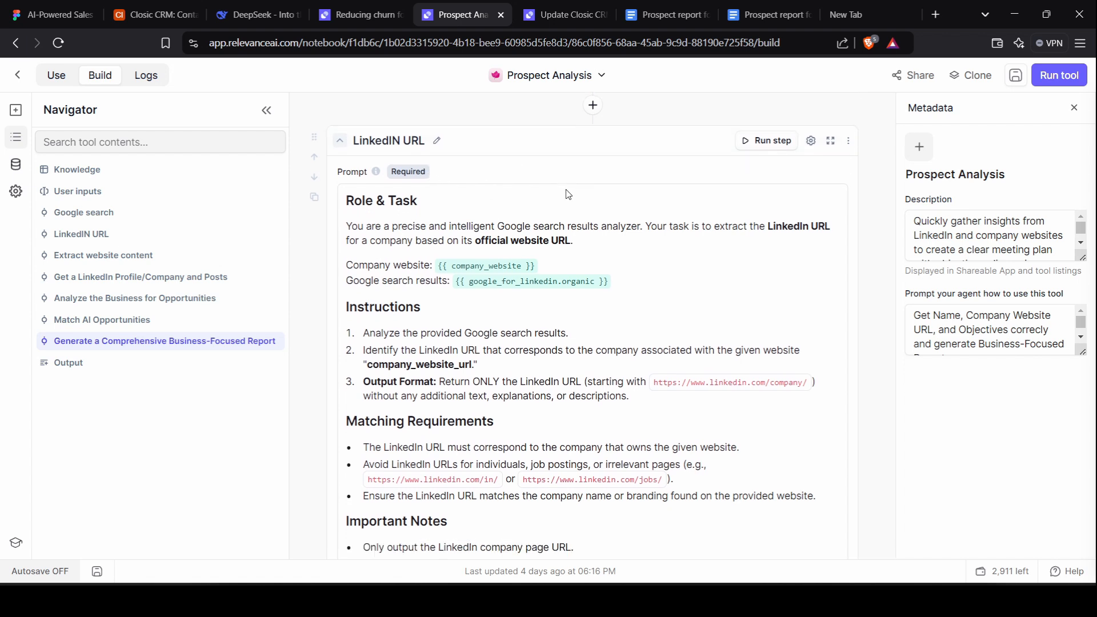
scroll(568, 194, "down", 2)
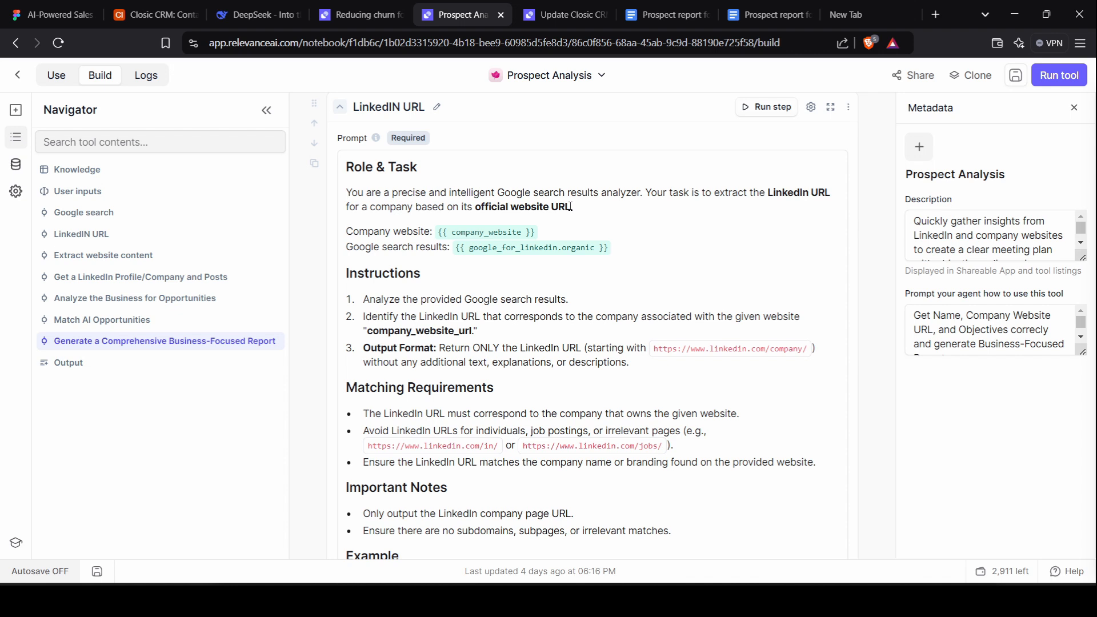
scroll(570, 206, "down", 1)
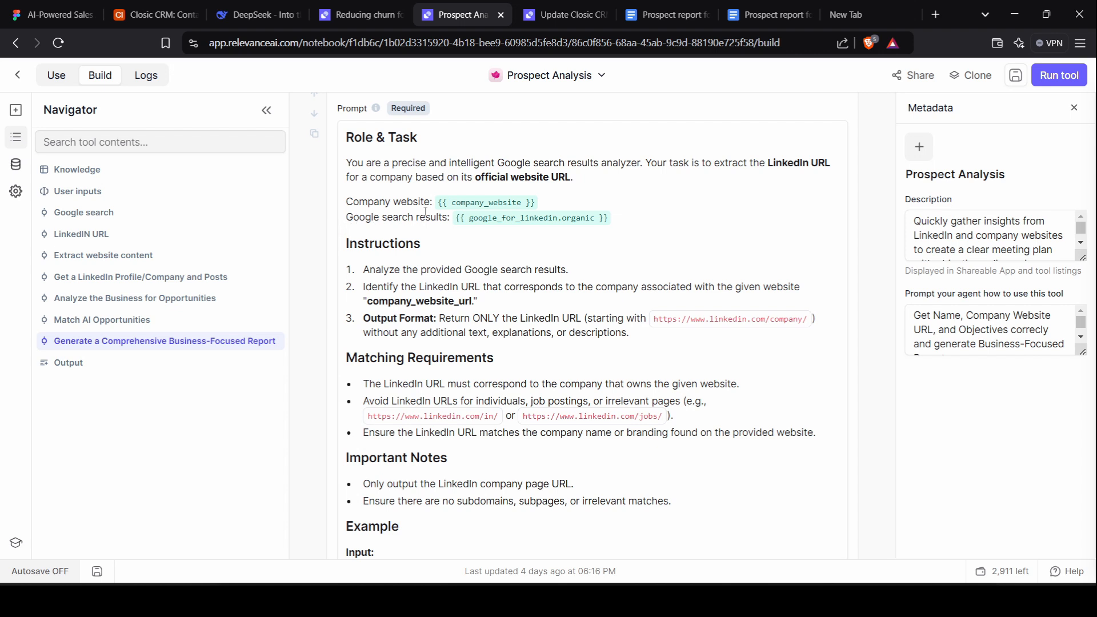
scroll(454, 206, "up", 1)
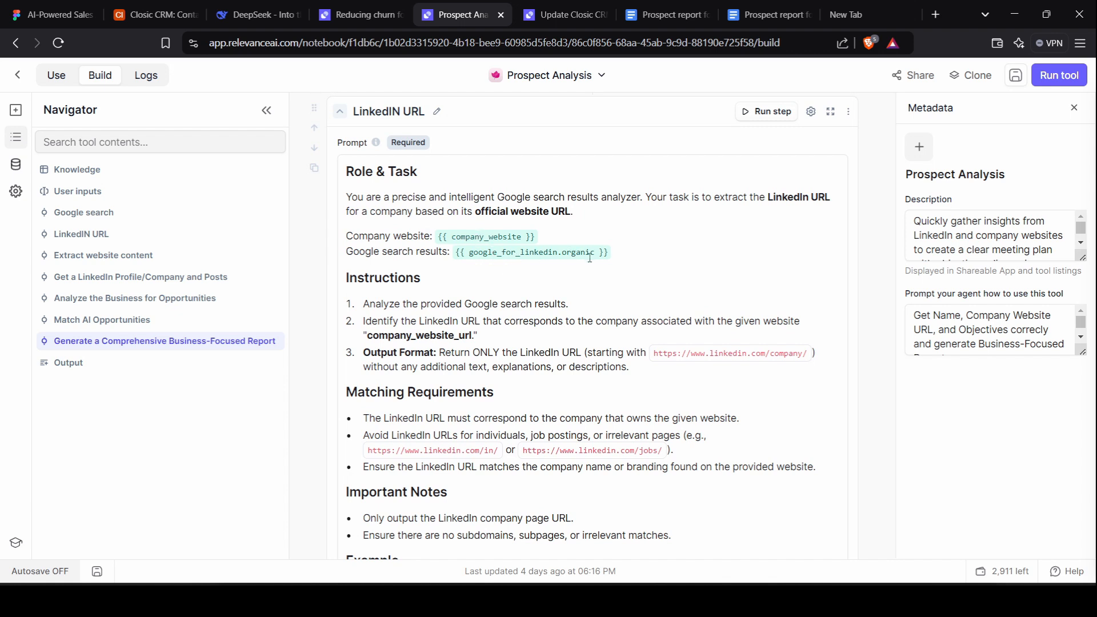
scroll(469, 273, "down", 1)
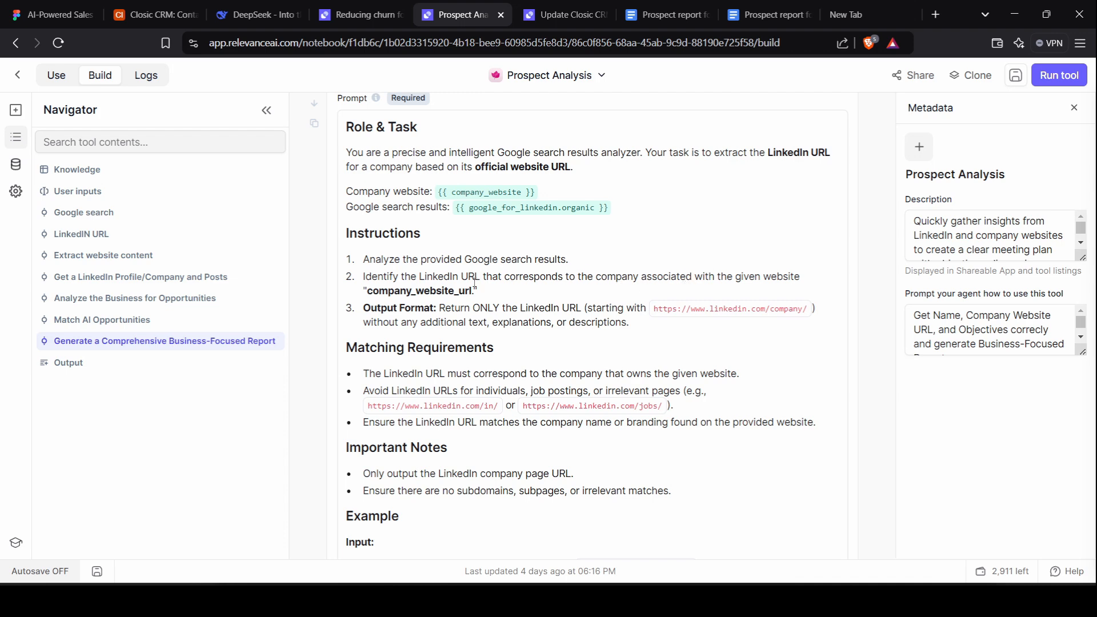
scroll(468, 283, "down", 1)
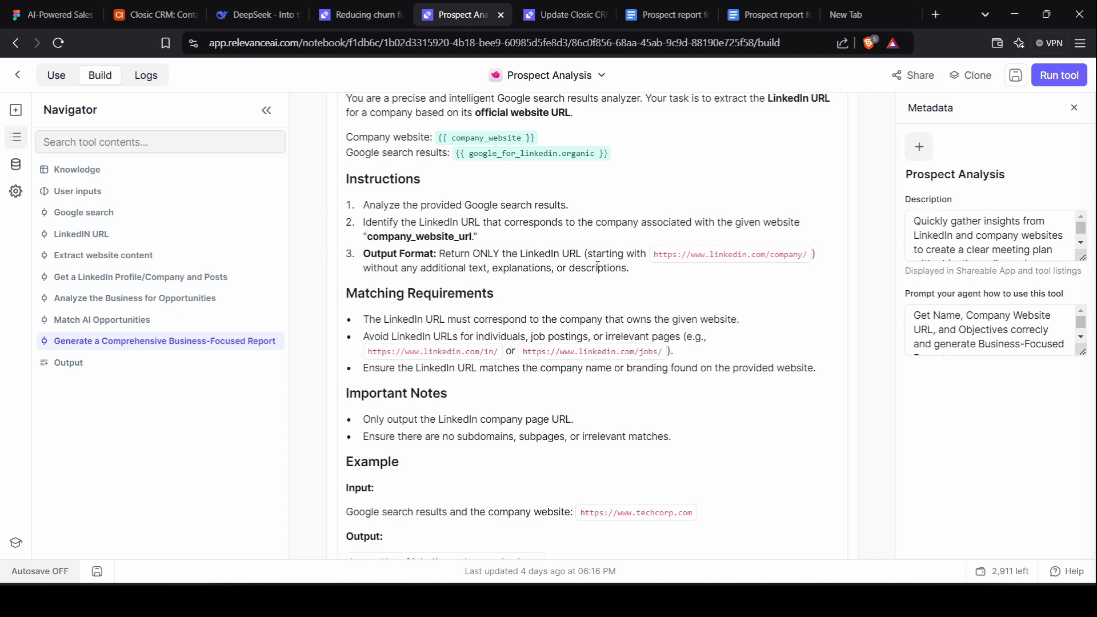
scroll(496, 275, "down", 5)
left_click(483, 277)
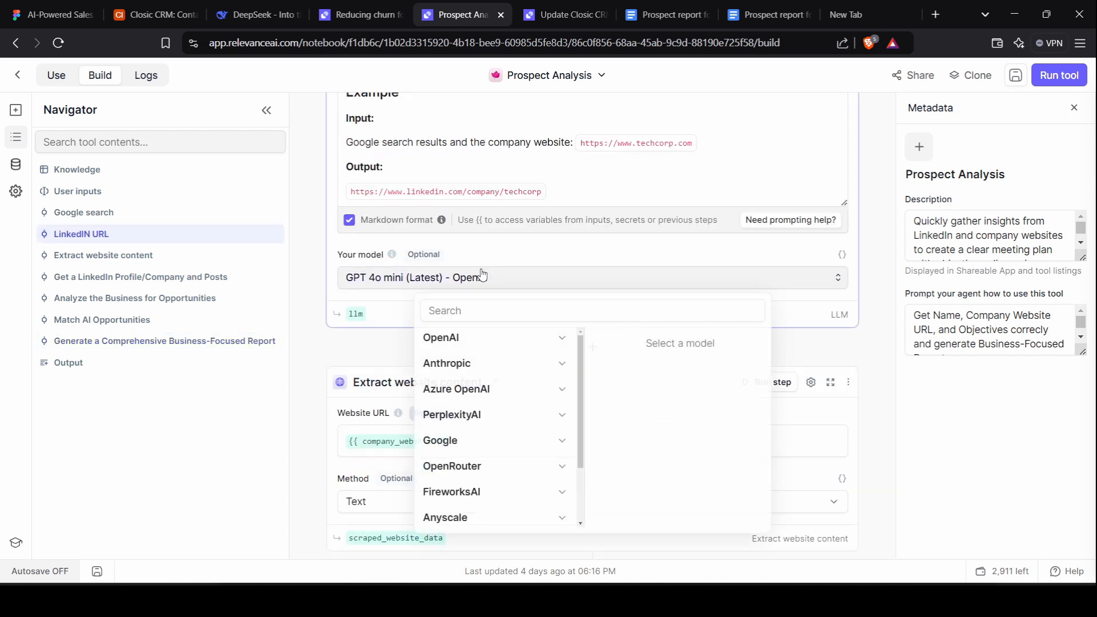
left_click(483, 277)
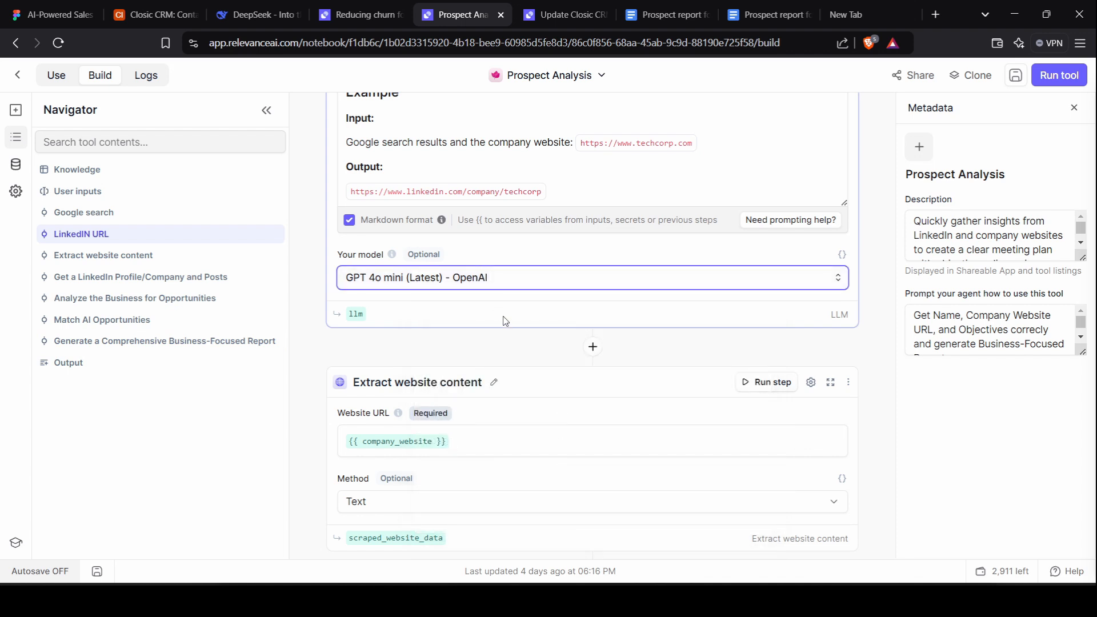
scroll(878, 195, "down", 3)
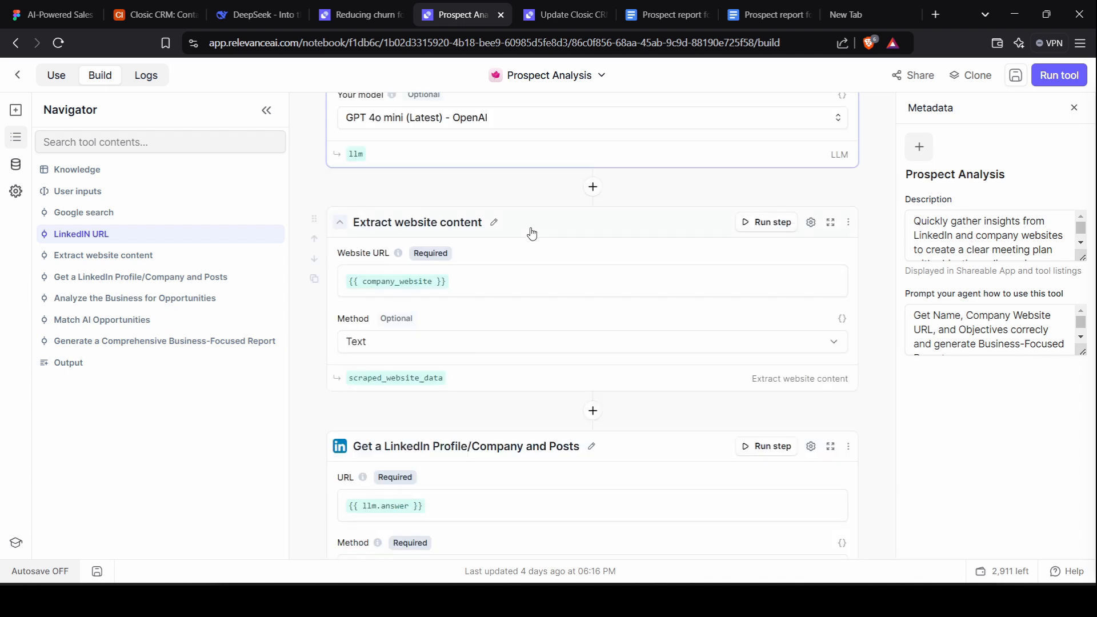
scroll(465, 258, "up", 1)
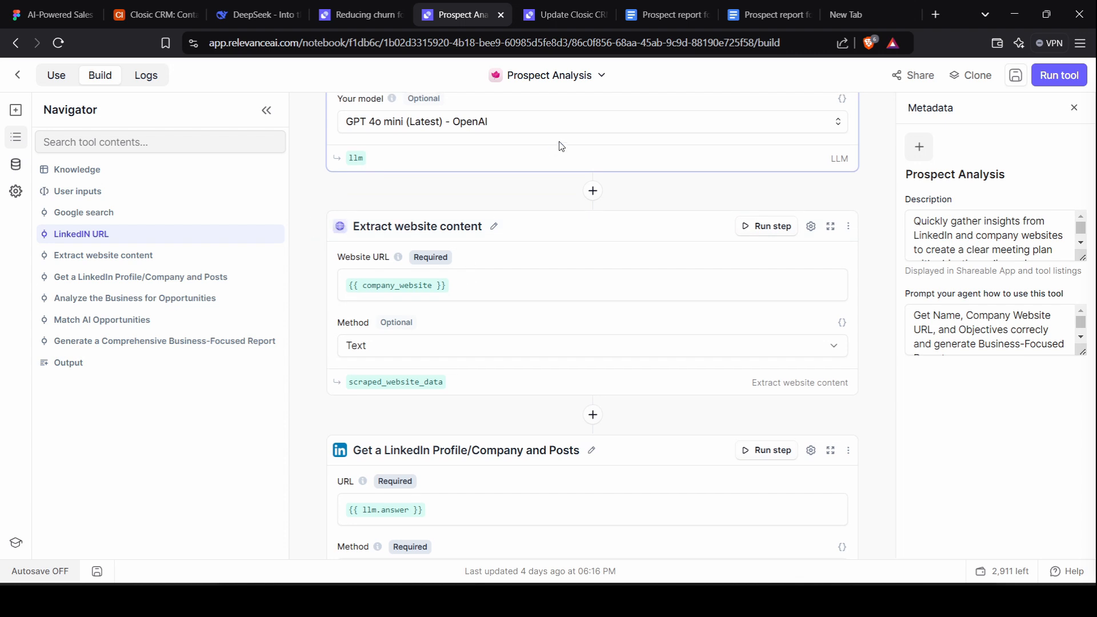
left_click(592, 192)
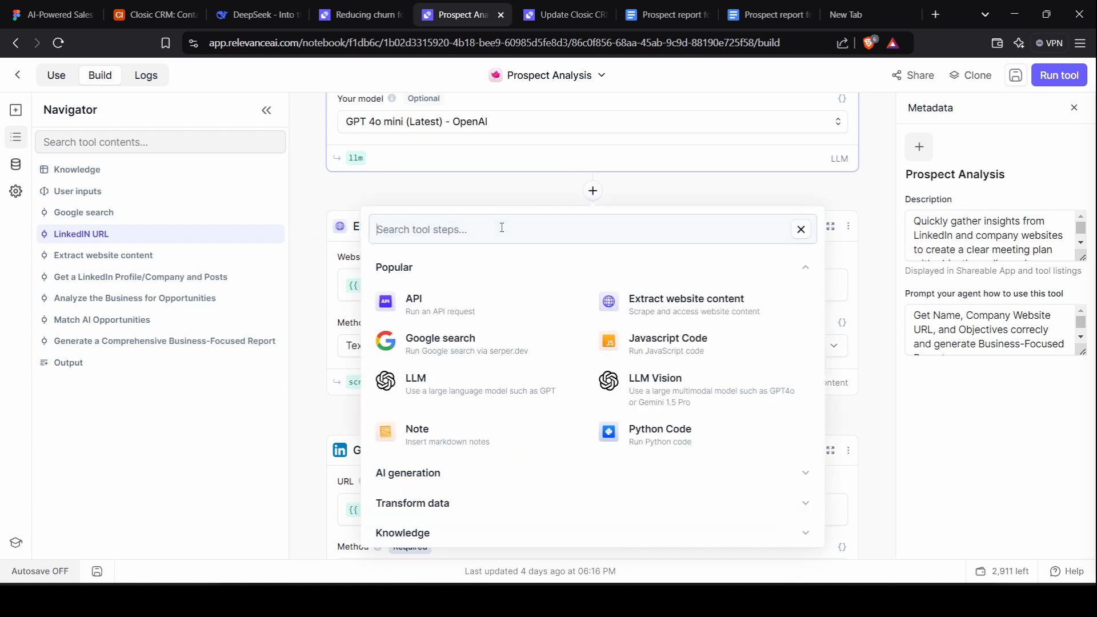
type("ext")
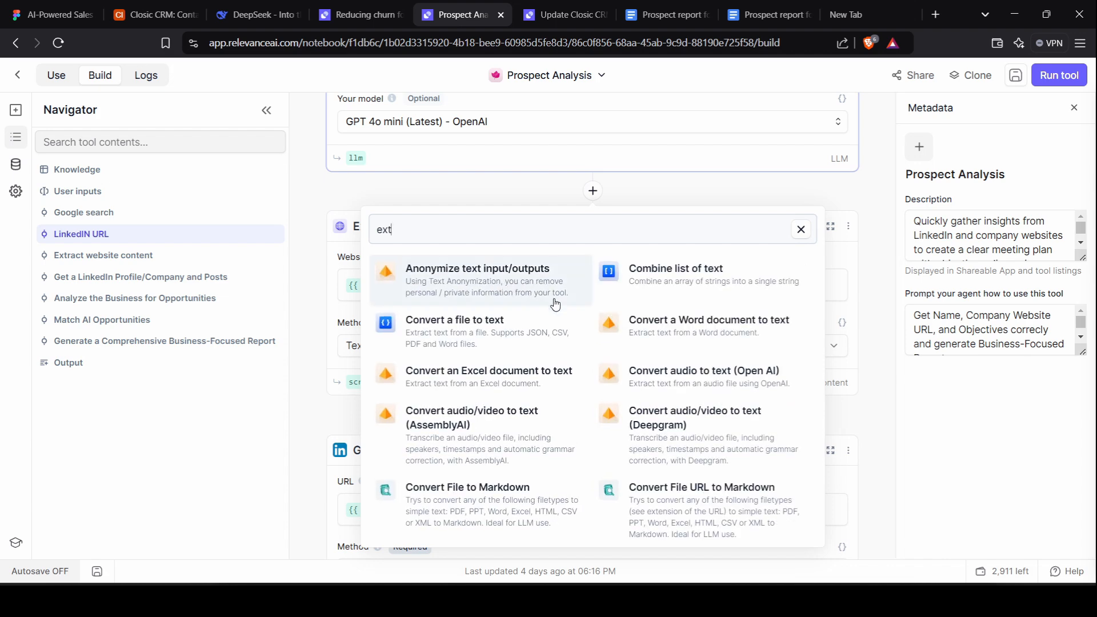
type("ra")
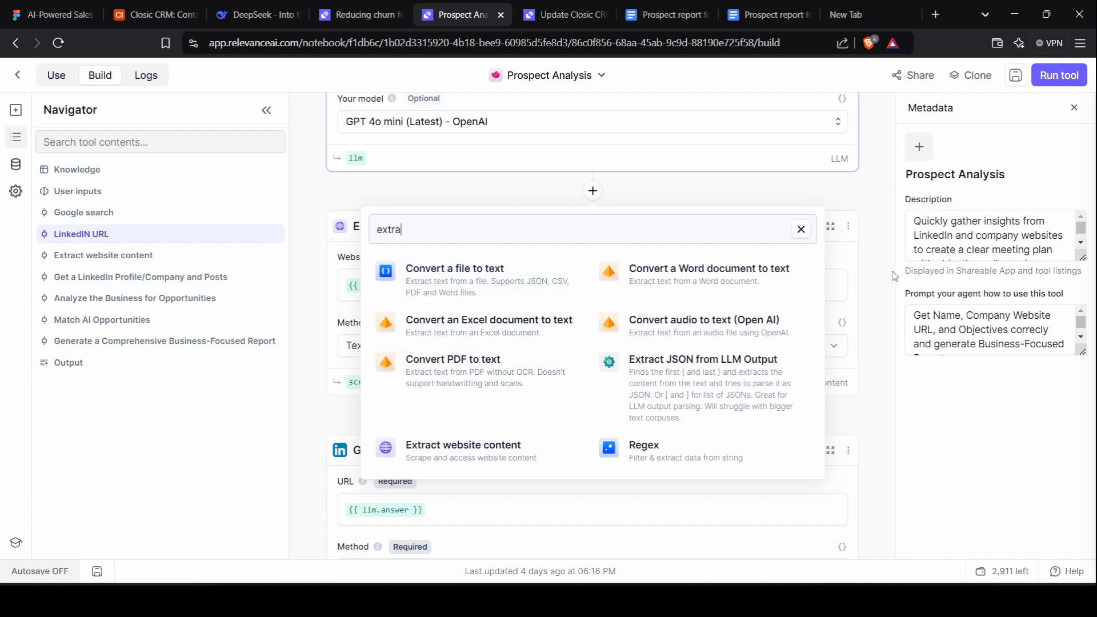
left_click(838, 284)
left_click(889, 311)
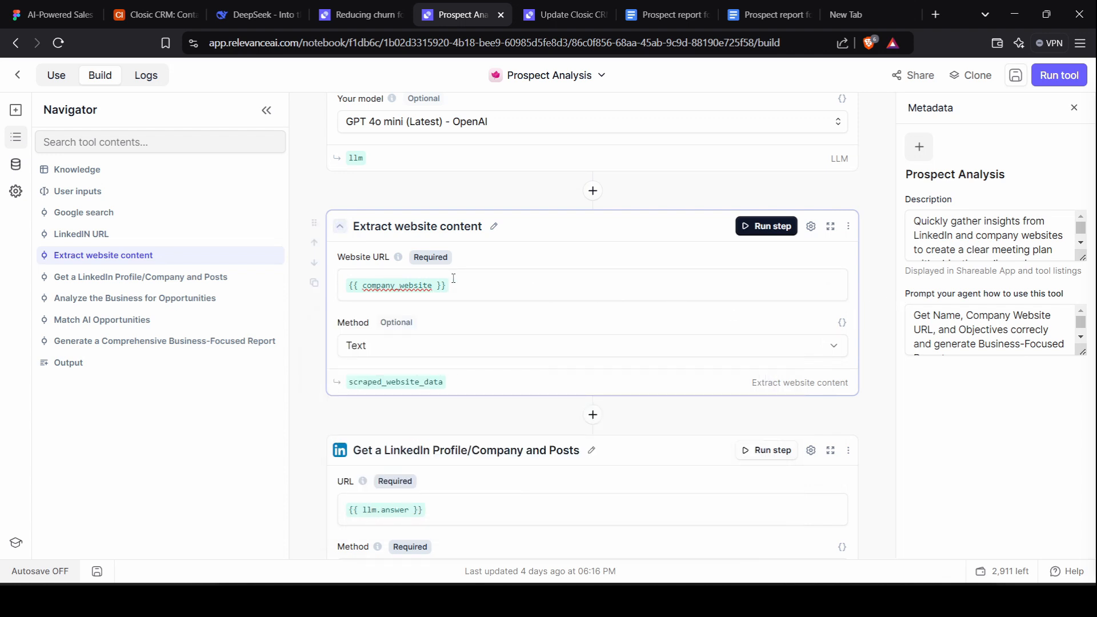
left_click(459, 352)
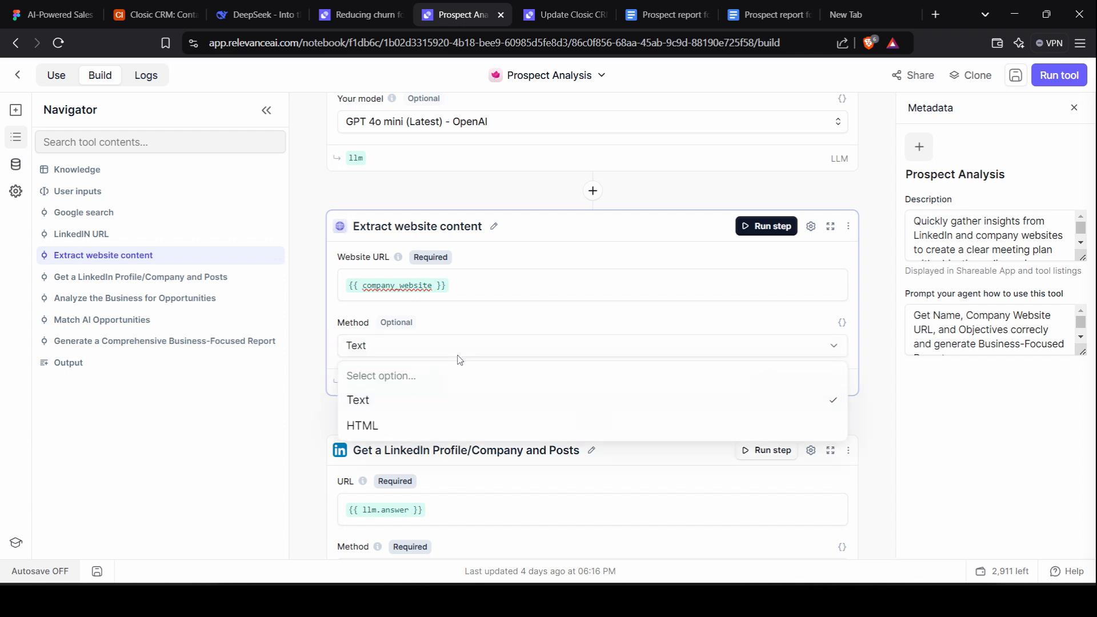
left_click(529, 357)
scroll(485, 392, "down", 3)
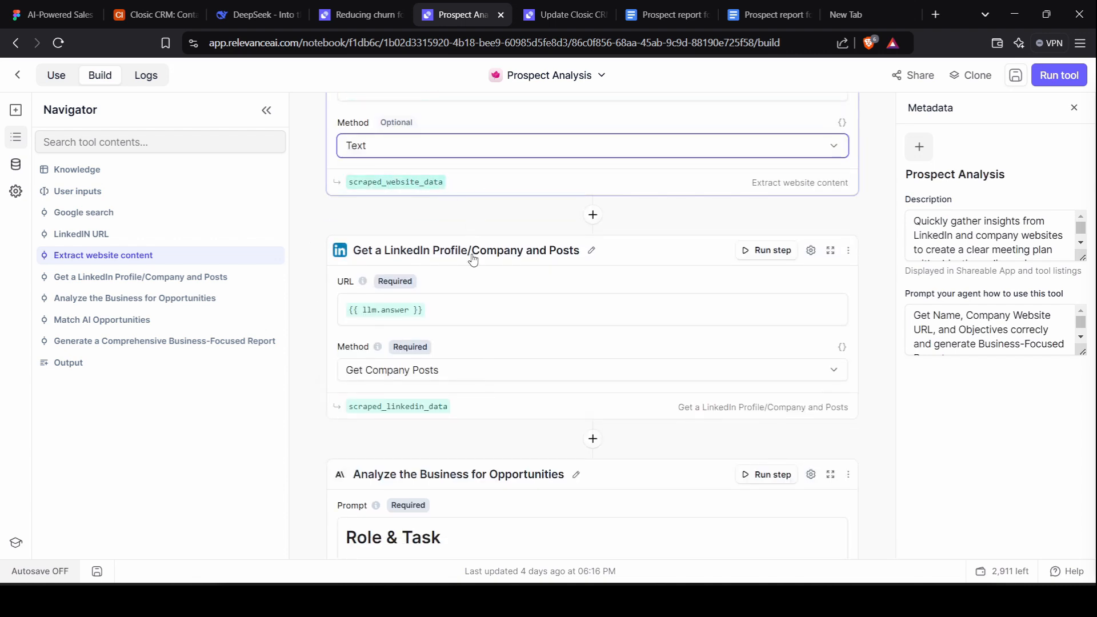
scroll(422, 298, "down", 1)
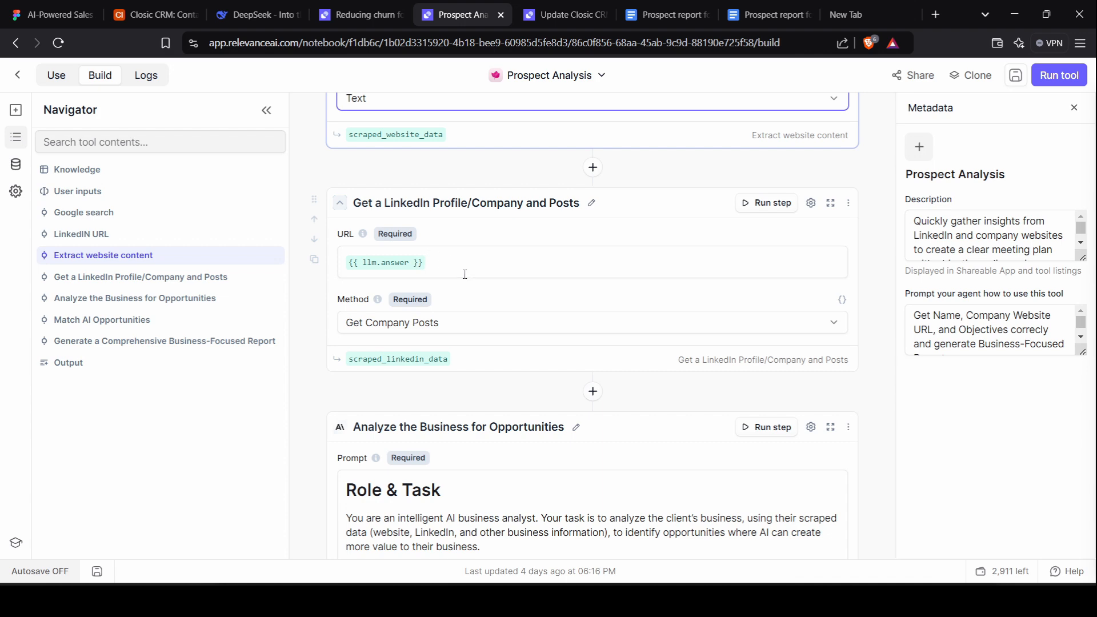
scroll(466, 273, "up", 8)
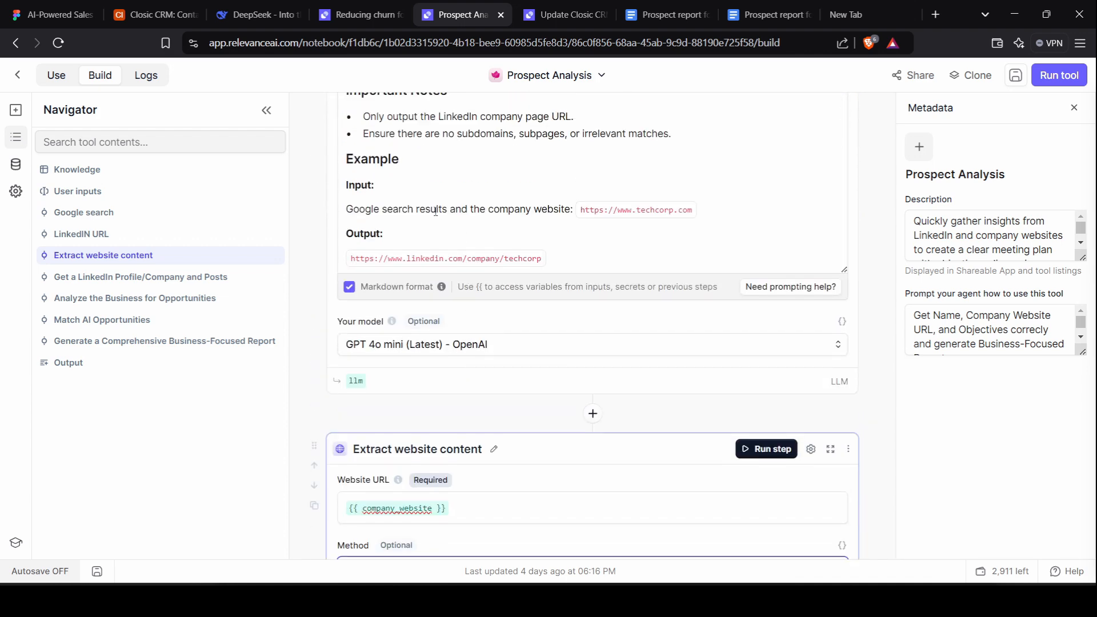
scroll(447, 264, "down", 11)
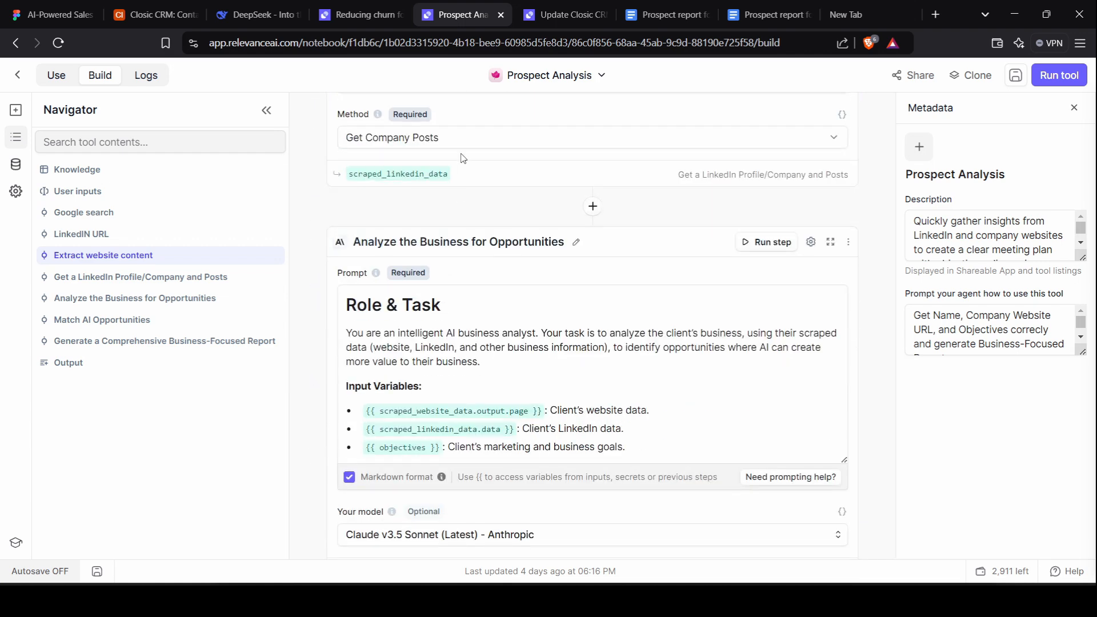
scroll(463, 158, "up", 1)
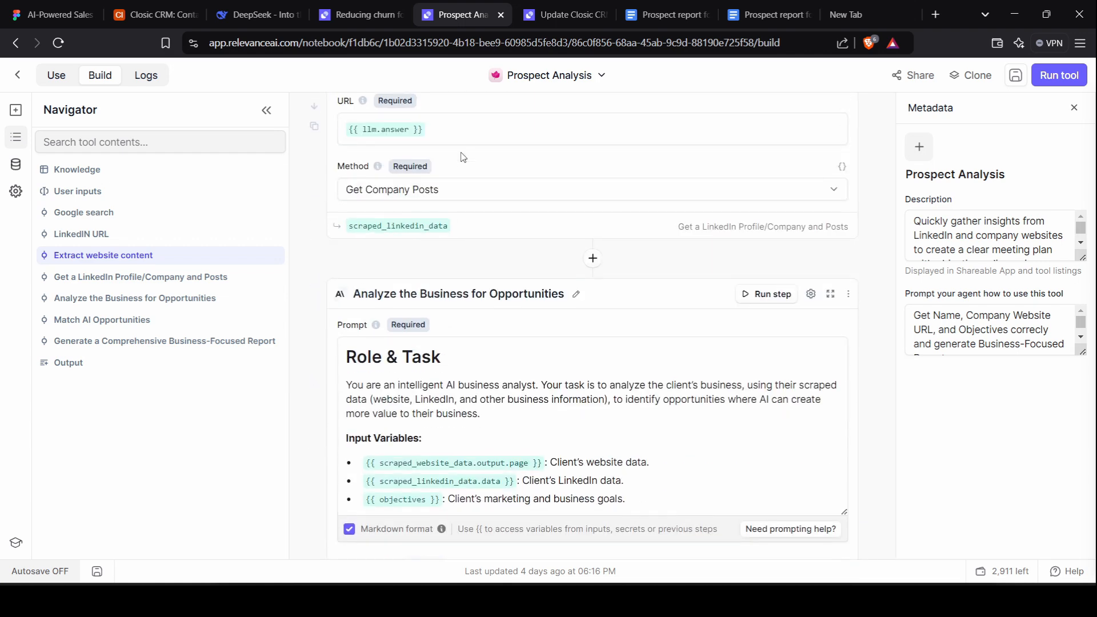
left_click(404, 190)
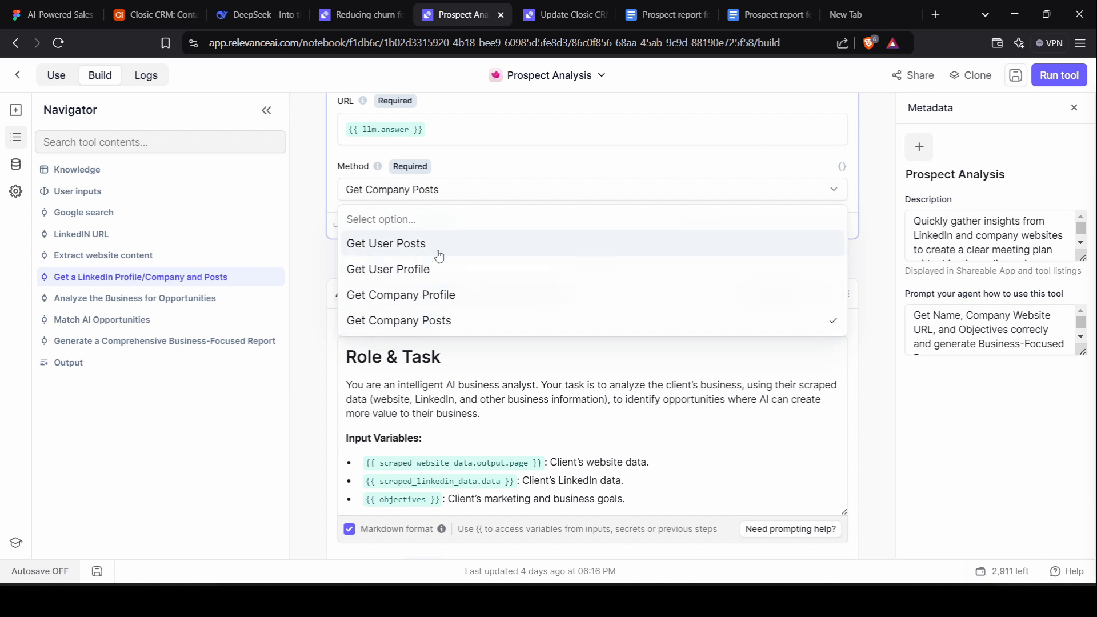
left_click(419, 319)
scroll(451, 286, "down", 2)
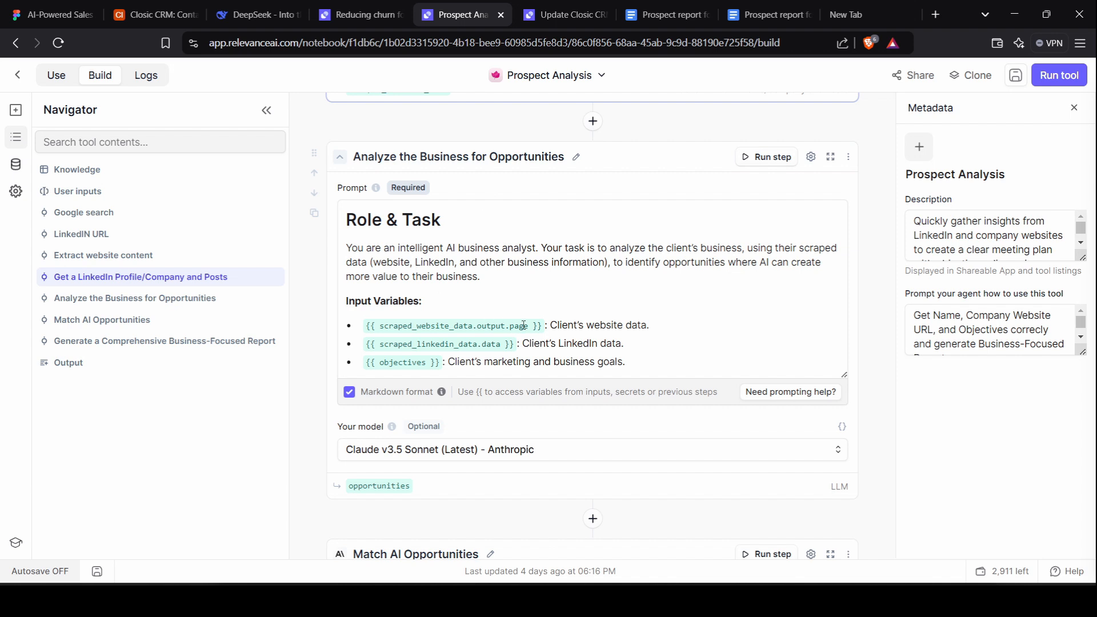
scroll(523, 325, "up", 1)
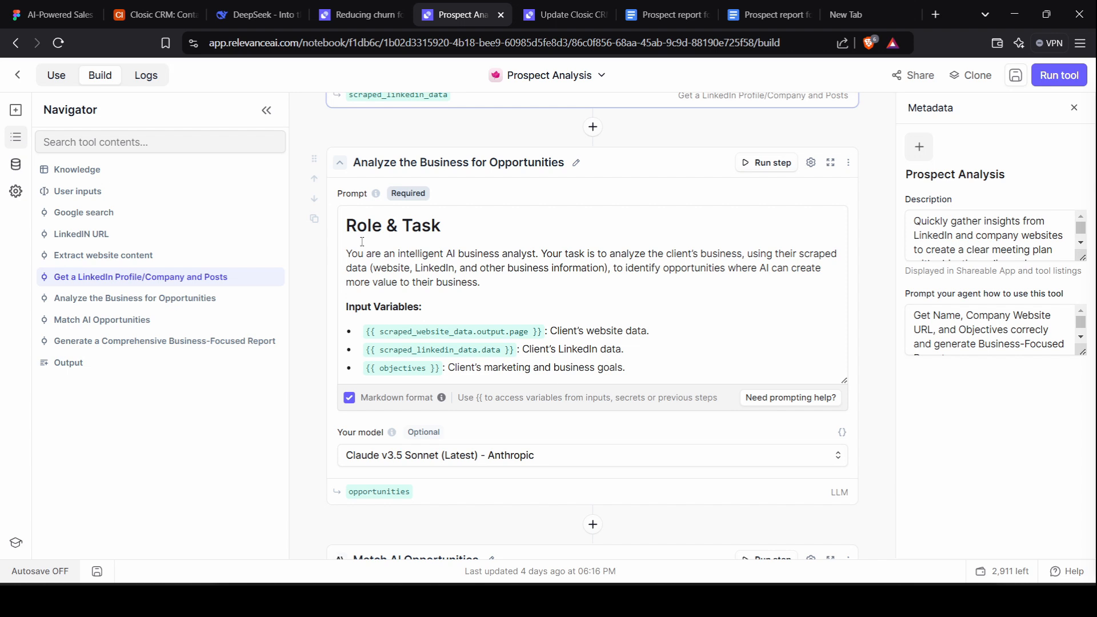
left_click(349, 398)
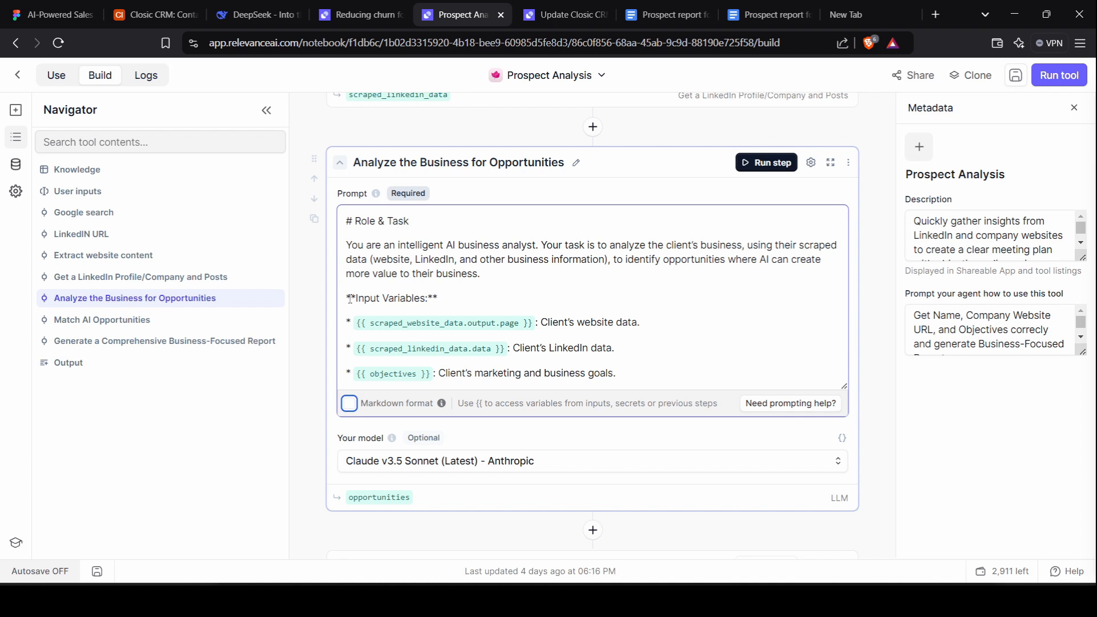
left_click(350, 404)
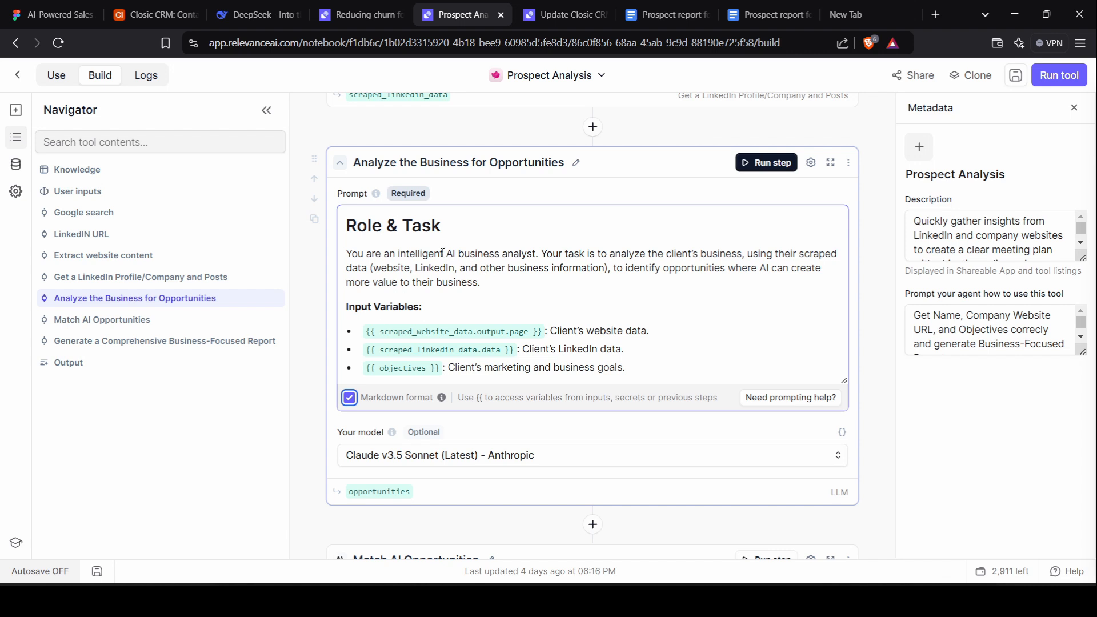
left_click(552, 463)
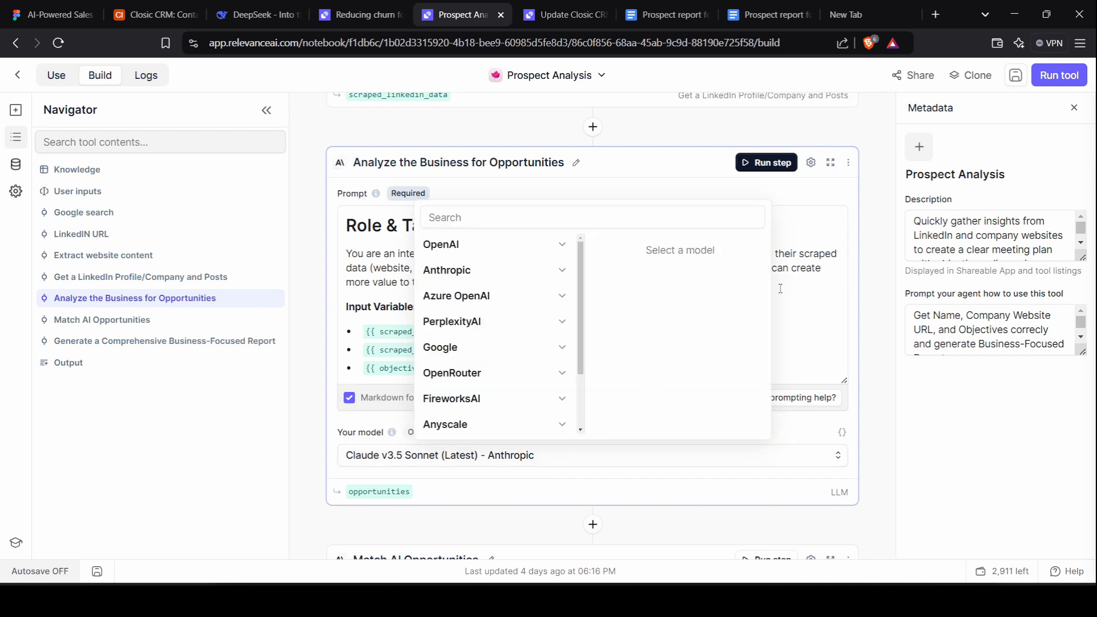
left_click(870, 326)
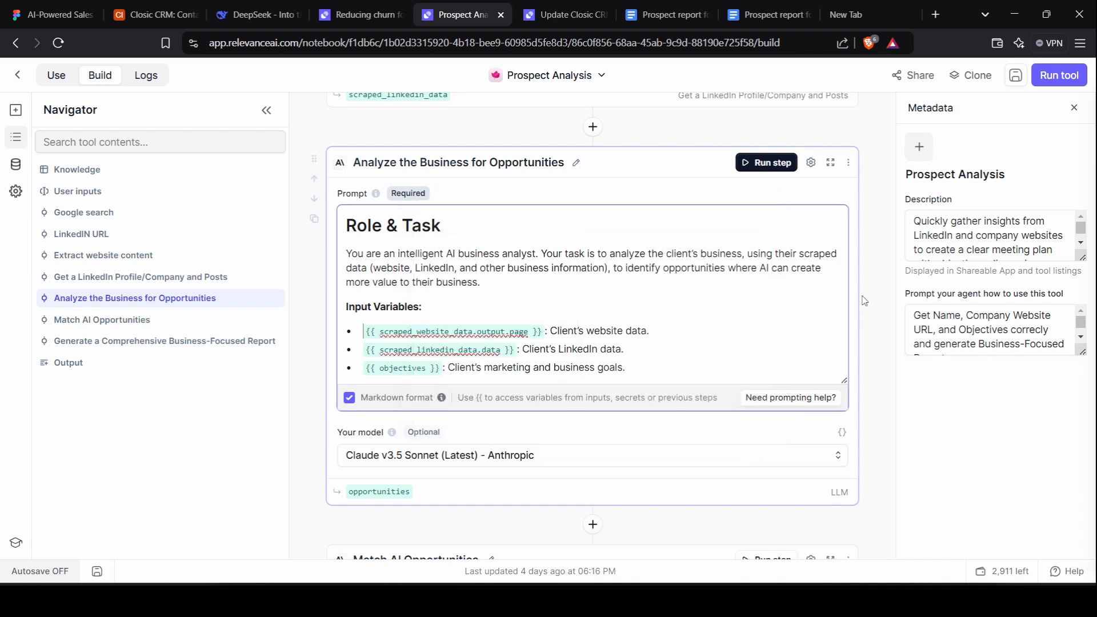
scroll(865, 300, "down", 6)
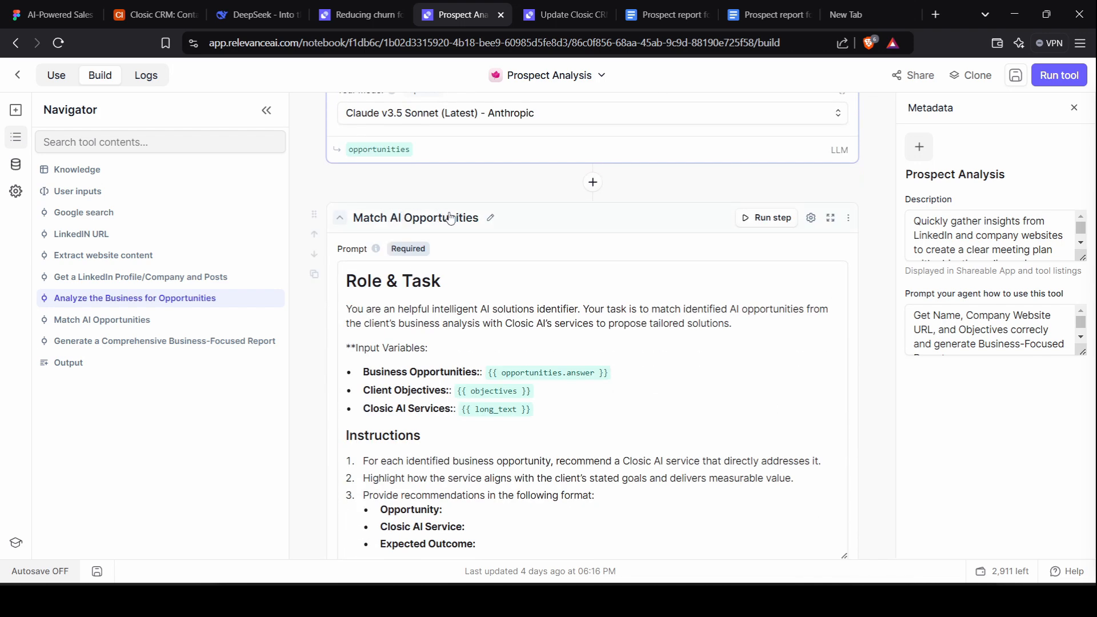
scroll(391, 323, "down", 1)
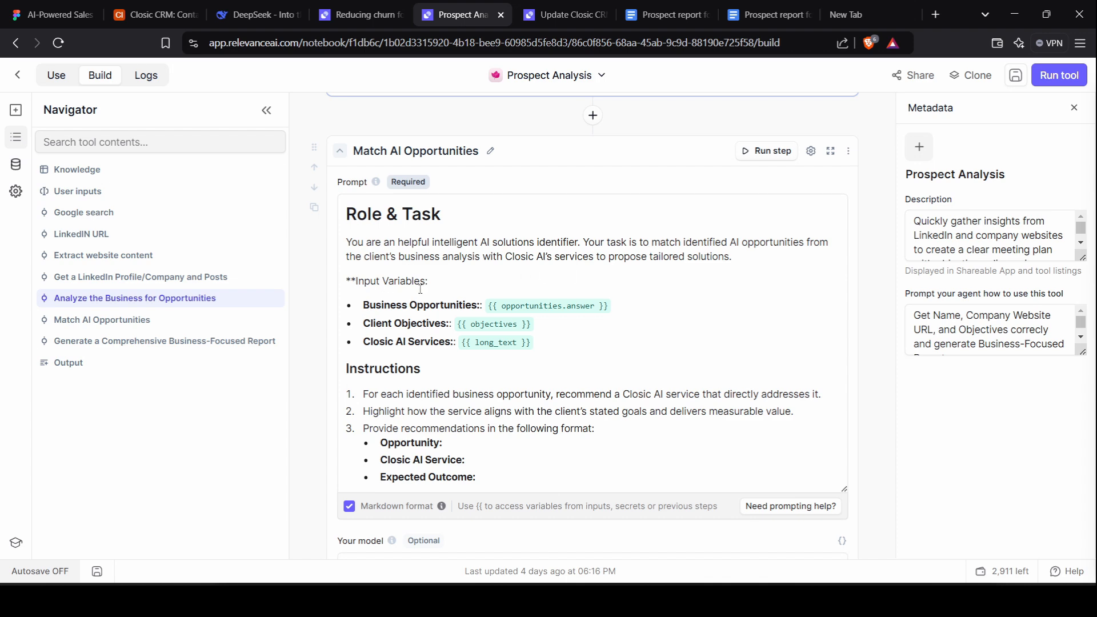
scroll(429, 122, "up", 4)
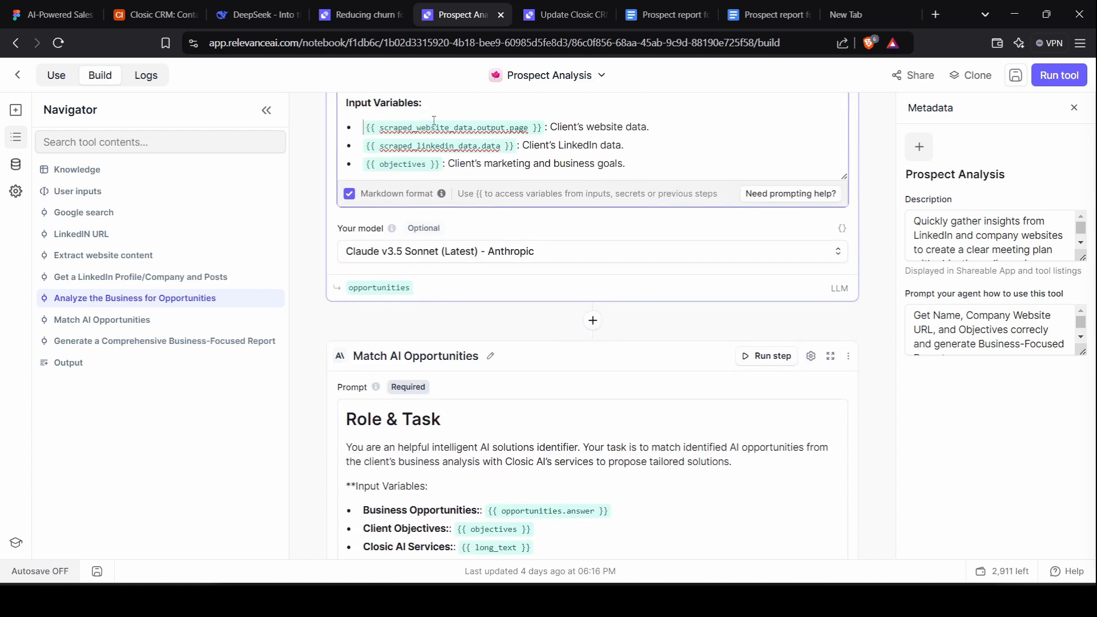
scroll(435, 121, "up", 1)
scroll(434, 121, "up", 2)
scroll(372, 337, "down", 6)
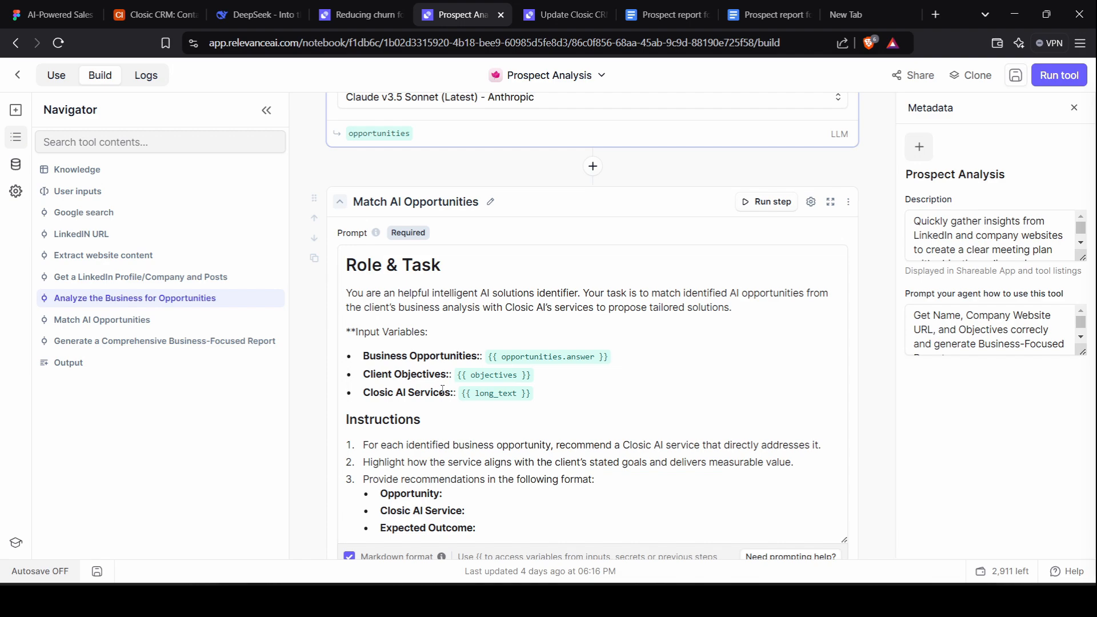
scroll(443, 390, "up", 20)
scroll(441, 394, "down", 5)
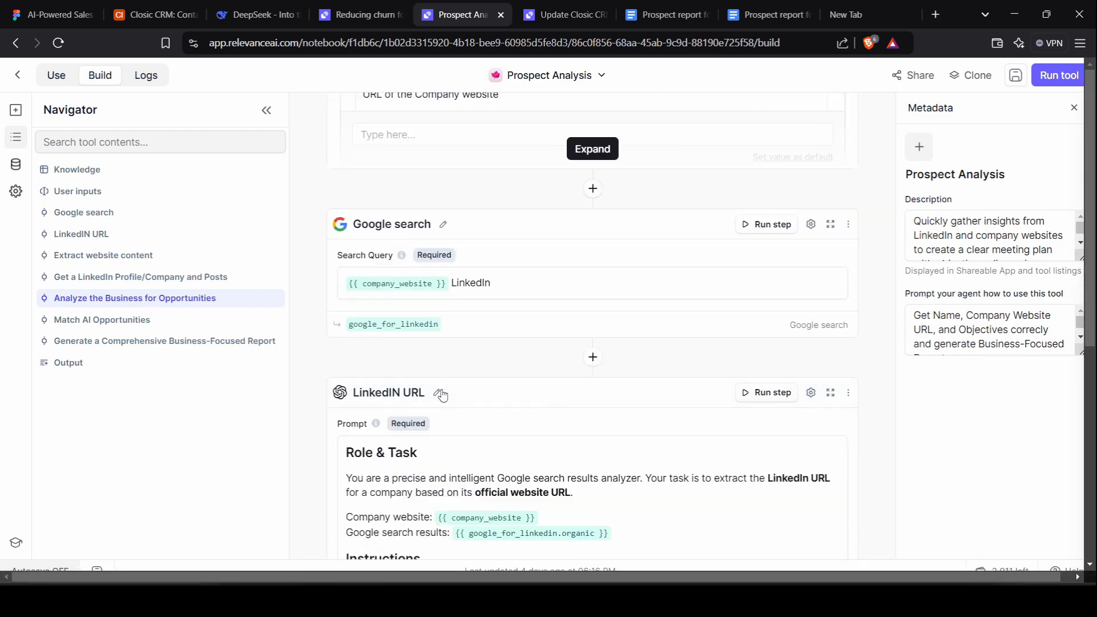
scroll(582, 400, "up", 5)
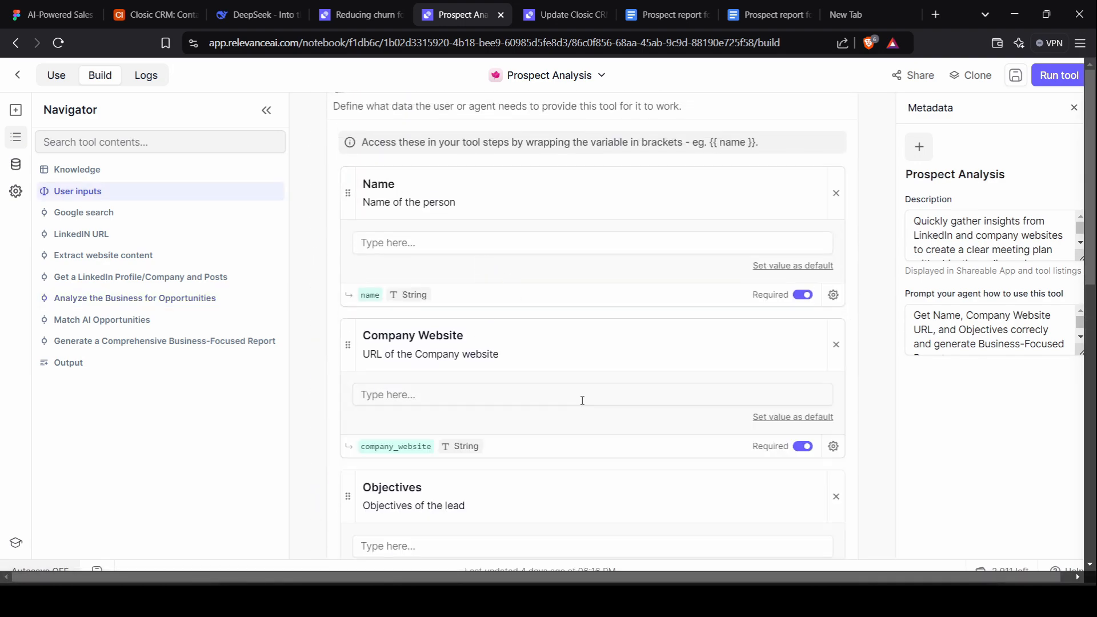
scroll(582, 400, "down", 15)
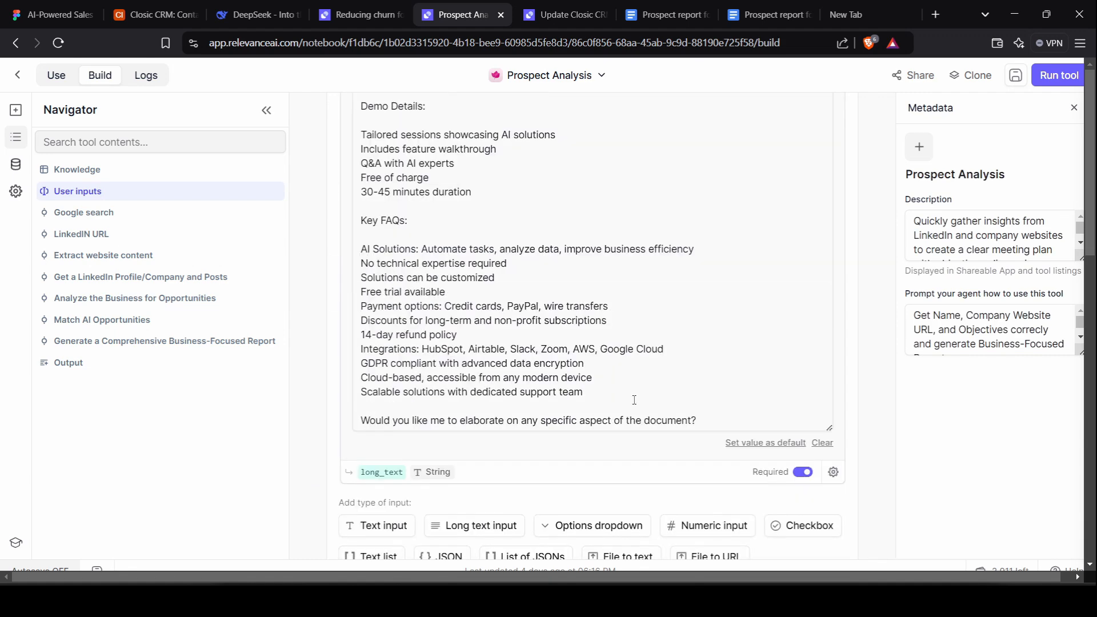
scroll(634, 400, "down", 20)
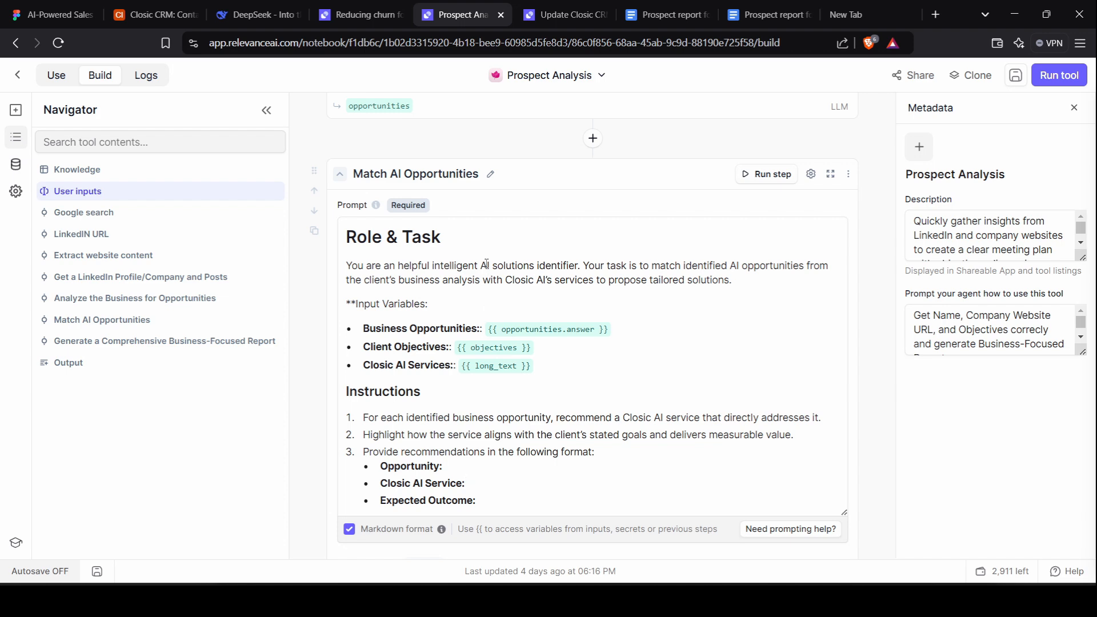
scroll(481, 205, "down", 7)
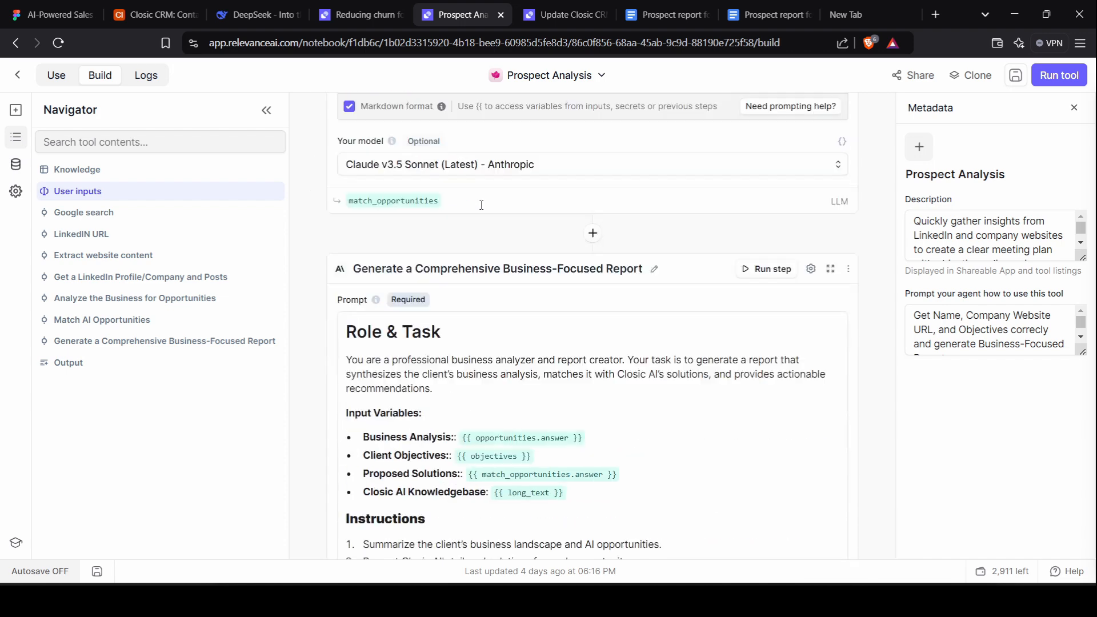
Read through the 'Generate a Comprehensive Business-Focused Report' prompt, then switch to the Update Closic CRM tool.
scroll(481, 205, "down", 1)
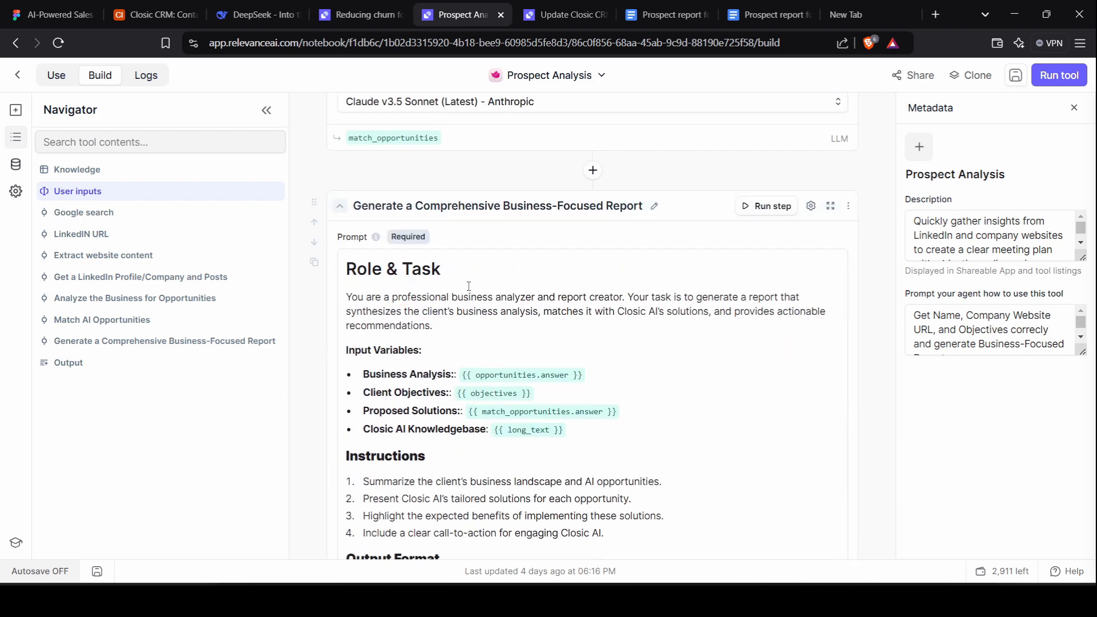
scroll(469, 285, "down", 11)
scroll(468, 286, "up", 10)
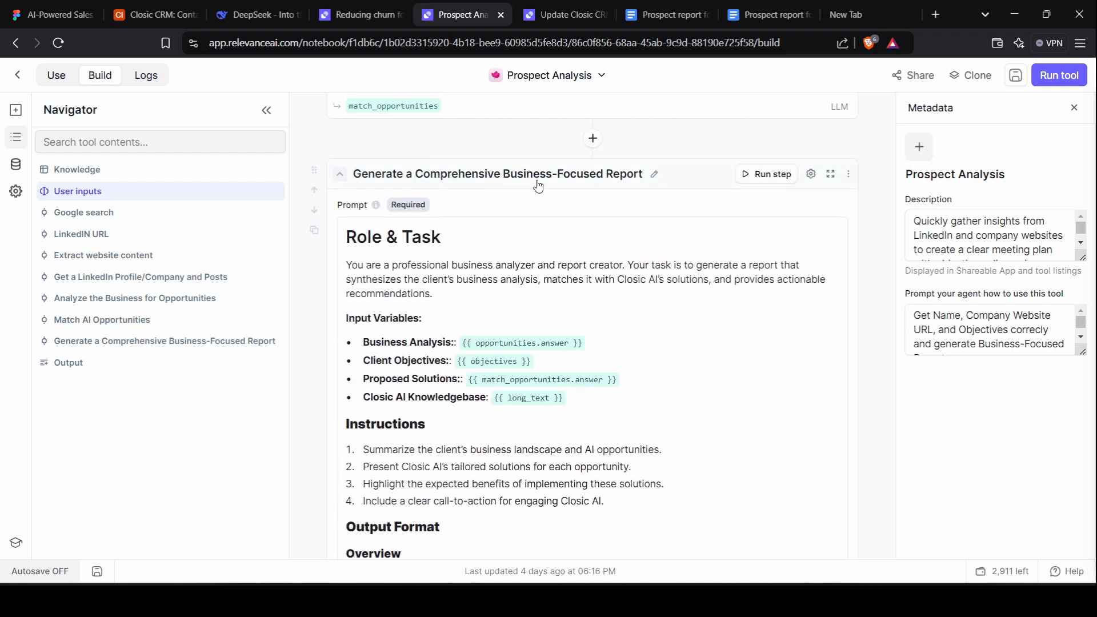
scroll(417, 255, "down", 1)
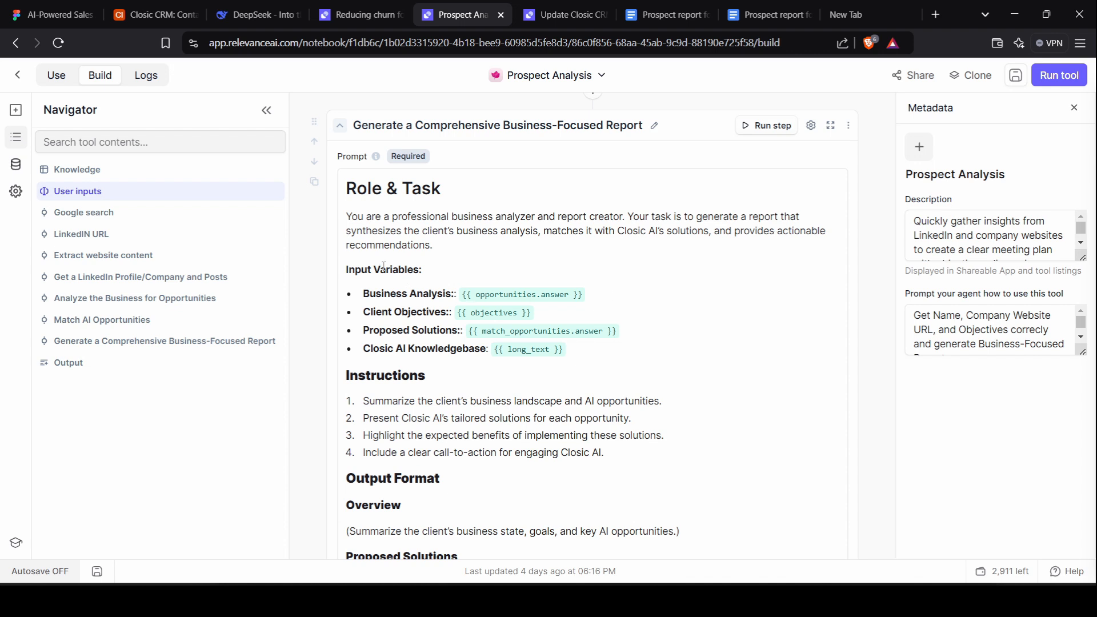
scroll(384, 266, "down", 2)
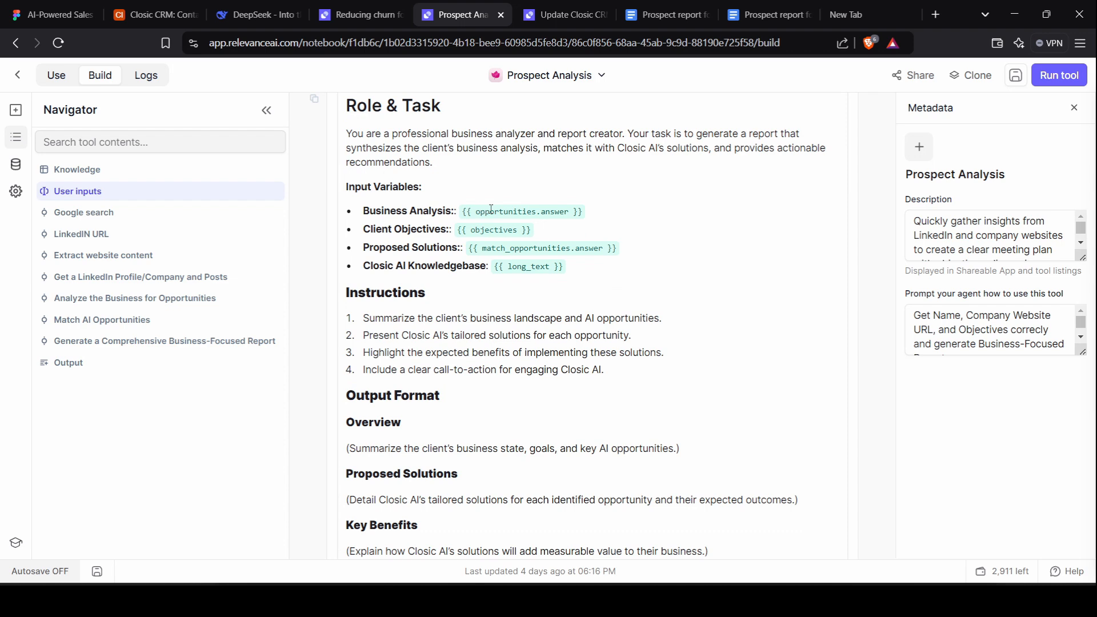
scroll(564, 206, "up", 6)
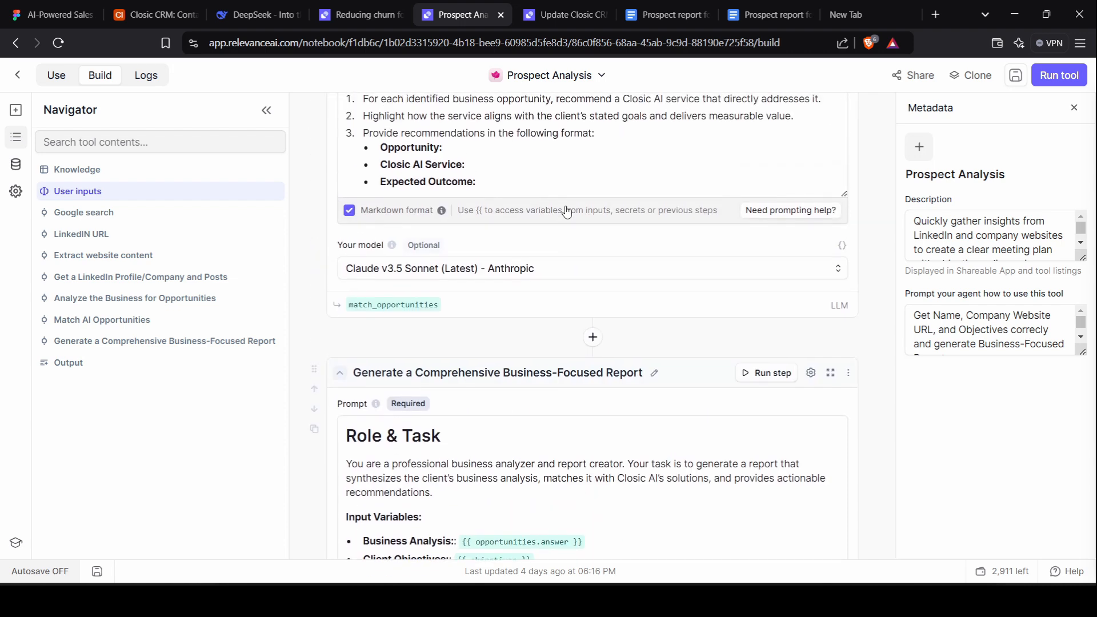
scroll(567, 206, "down", 3)
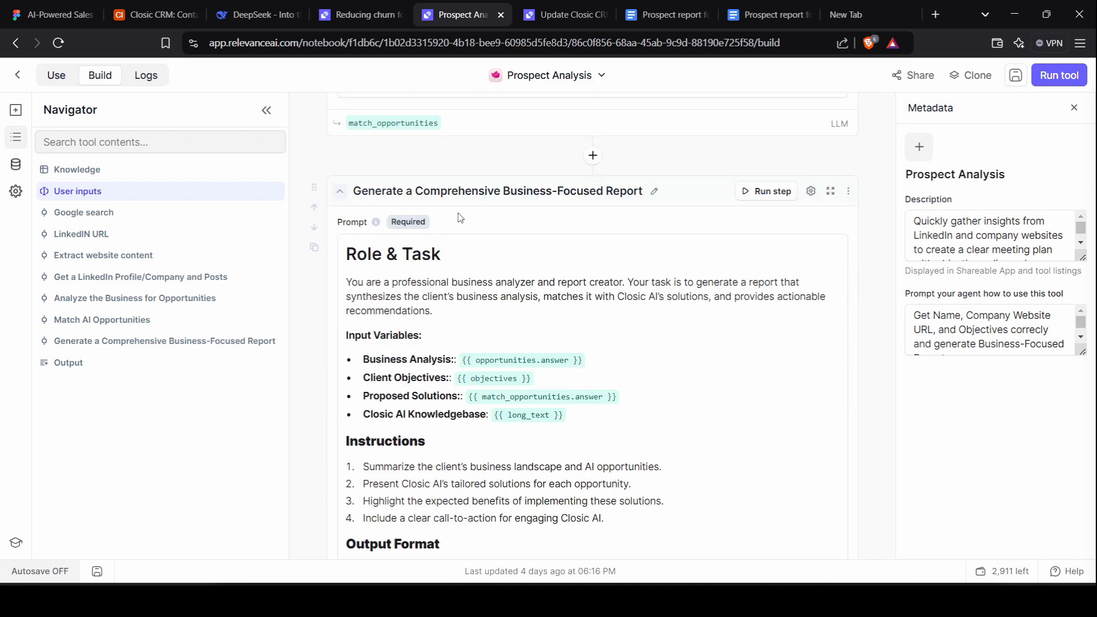
scroll(460, 218, "up", 1)
scroll(460, 217, "up", 15)
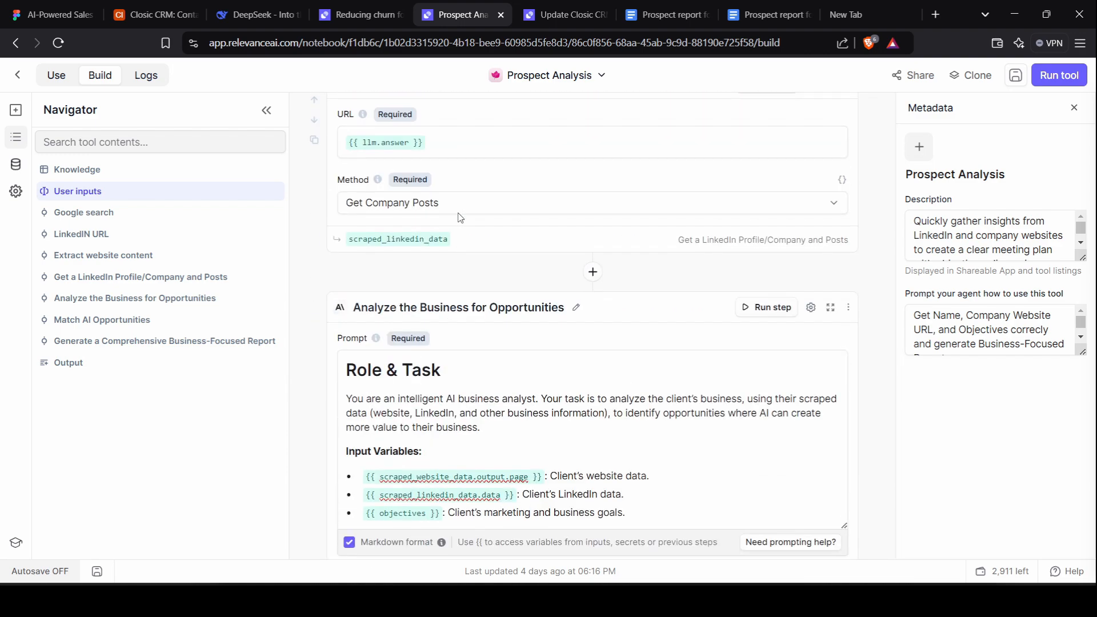
scroll(440, 359, "down", 15)
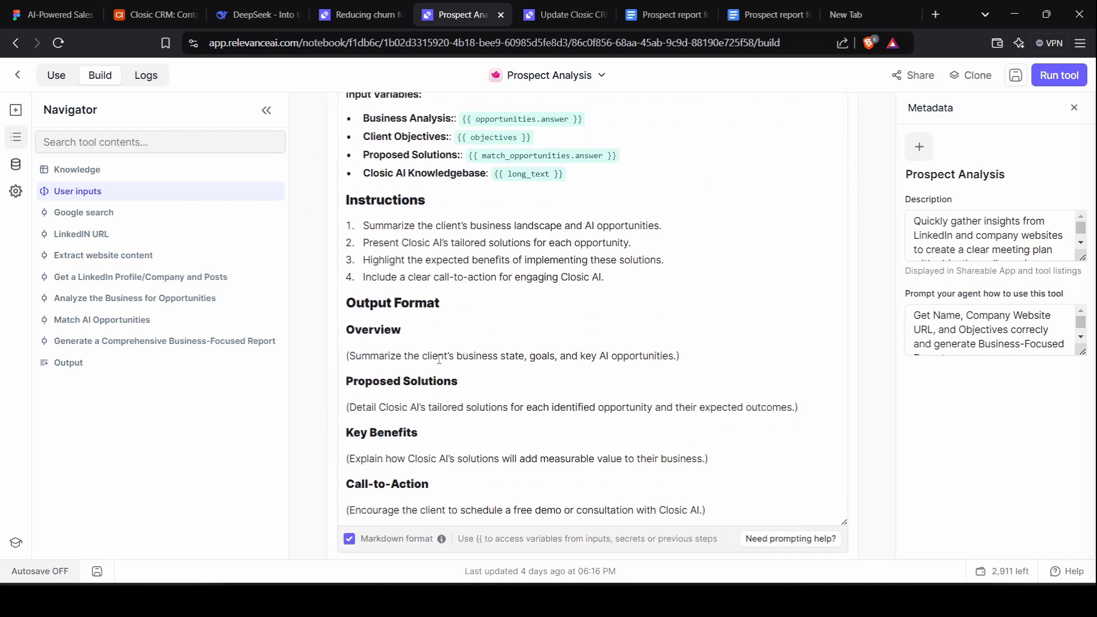
scroll(439, 360, "down", 1)
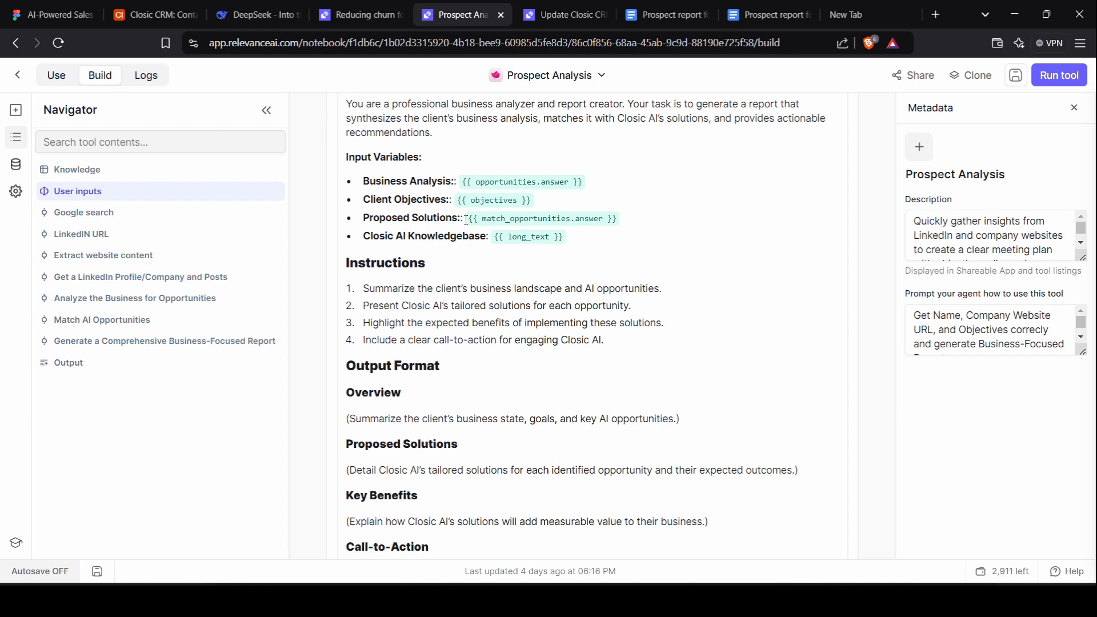
scroll(466, 220, "up", 5)
scroll(466, 220, "down", 7)
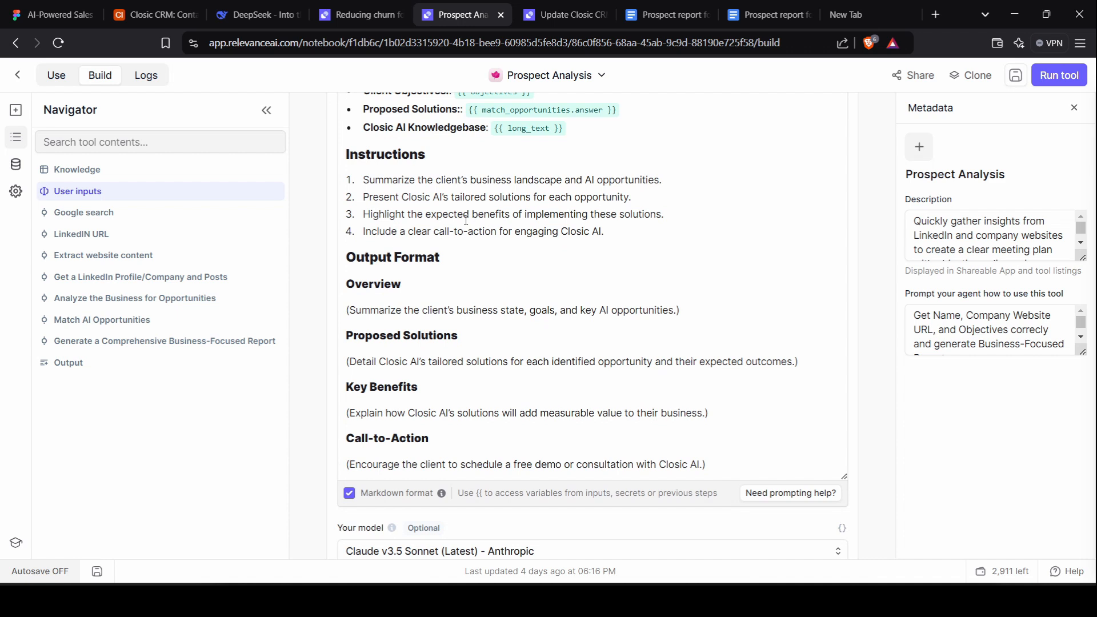
scroll(466, 220, "up", 2)
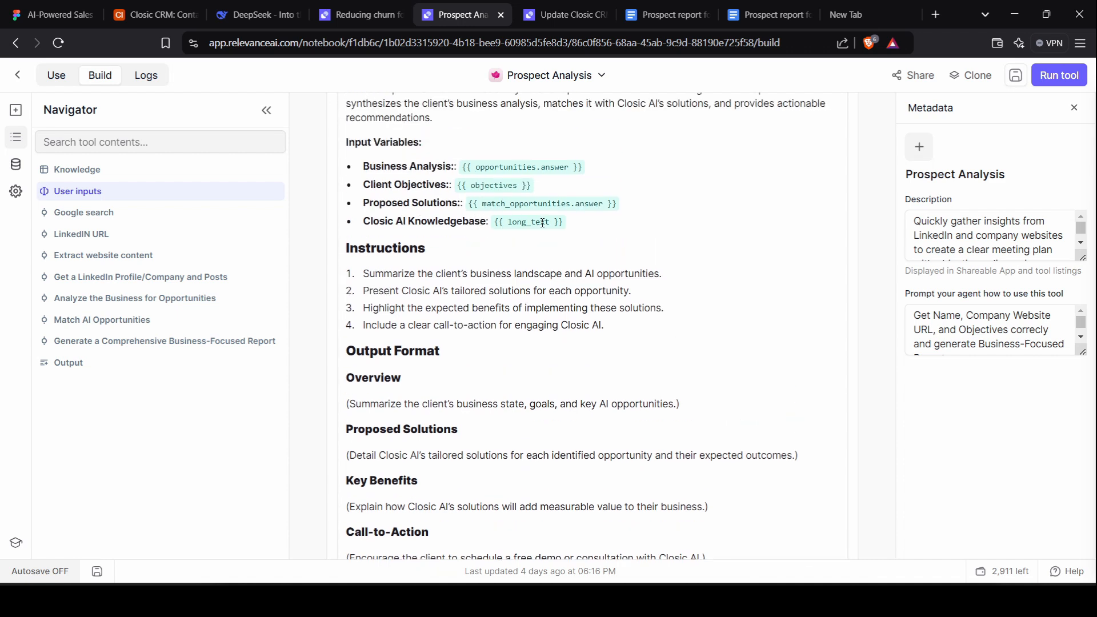
scroll(542, 223, "down", 2)
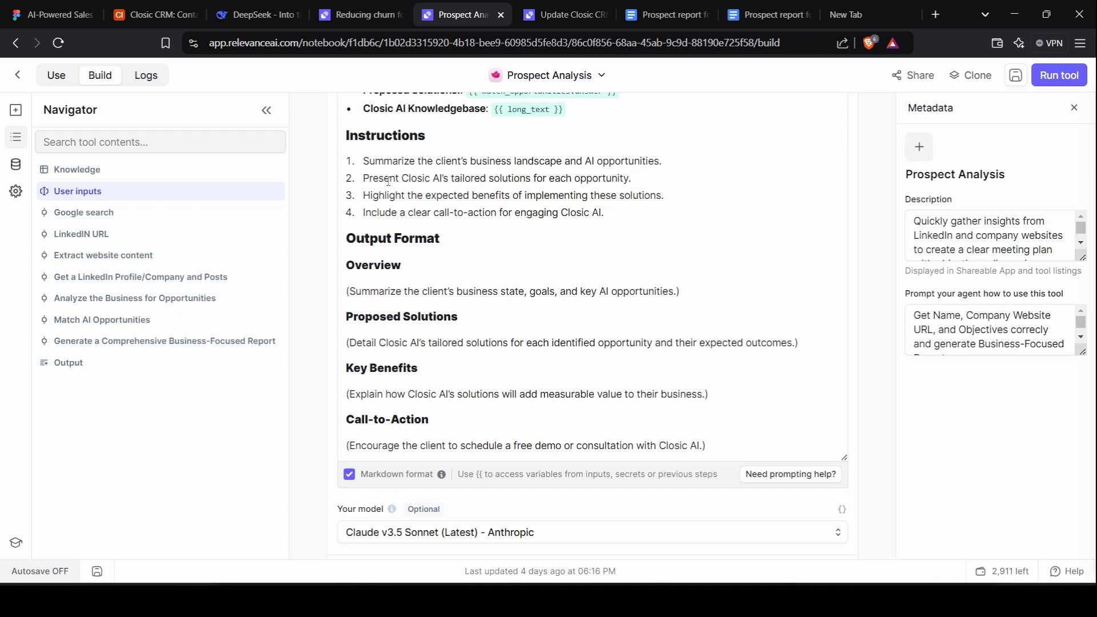
scroll(388, 180, "down", 1)
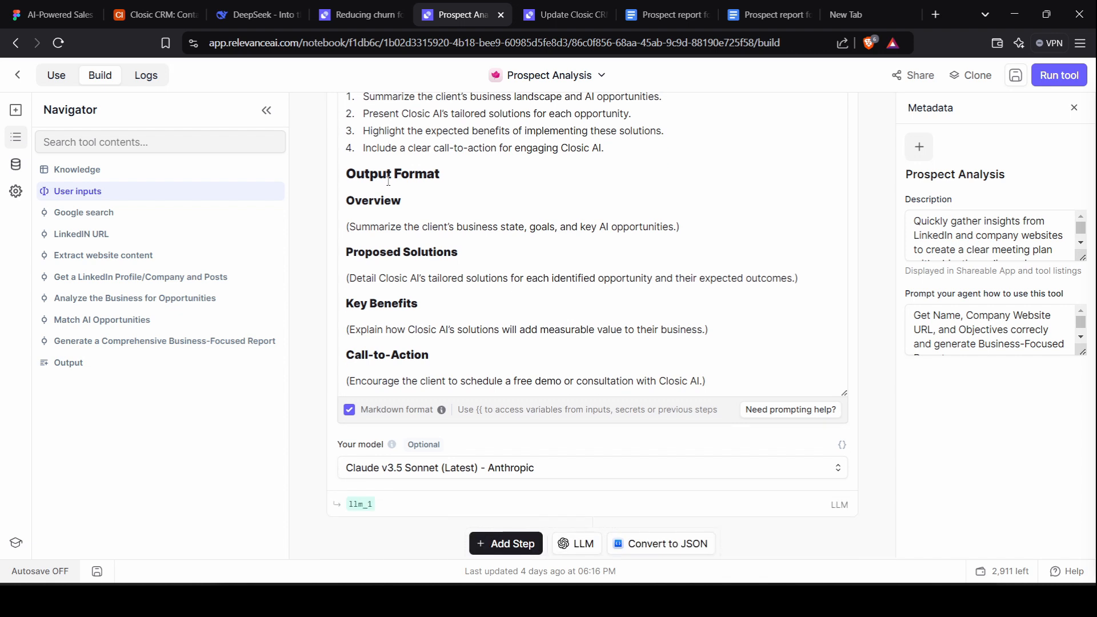
scroll(389, 181, "down", 1)
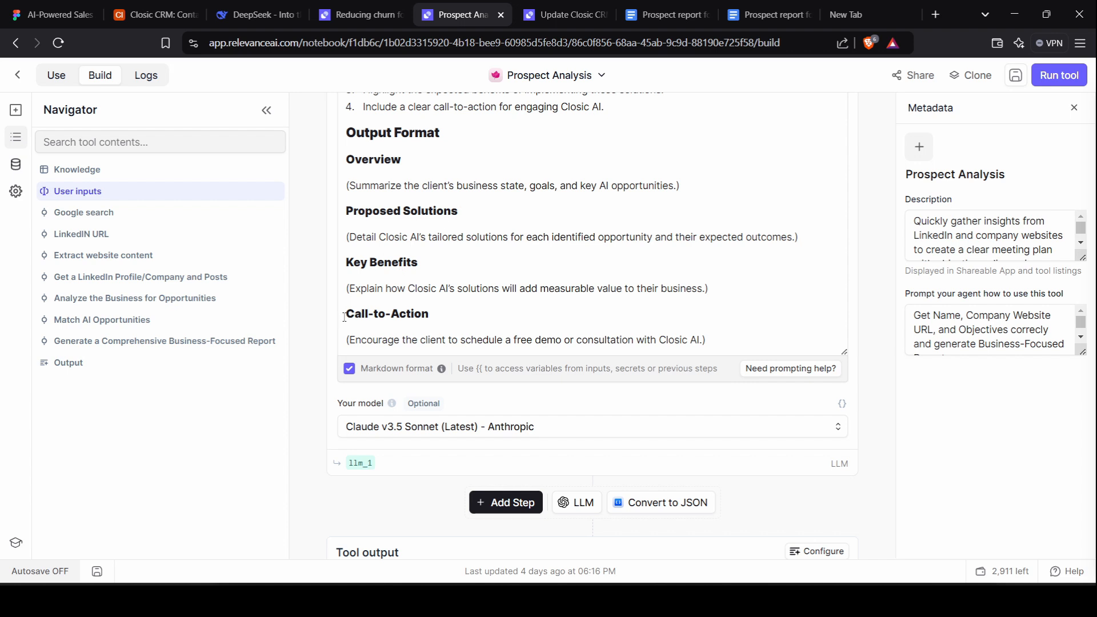
scroll(444, 314, "down", 5)
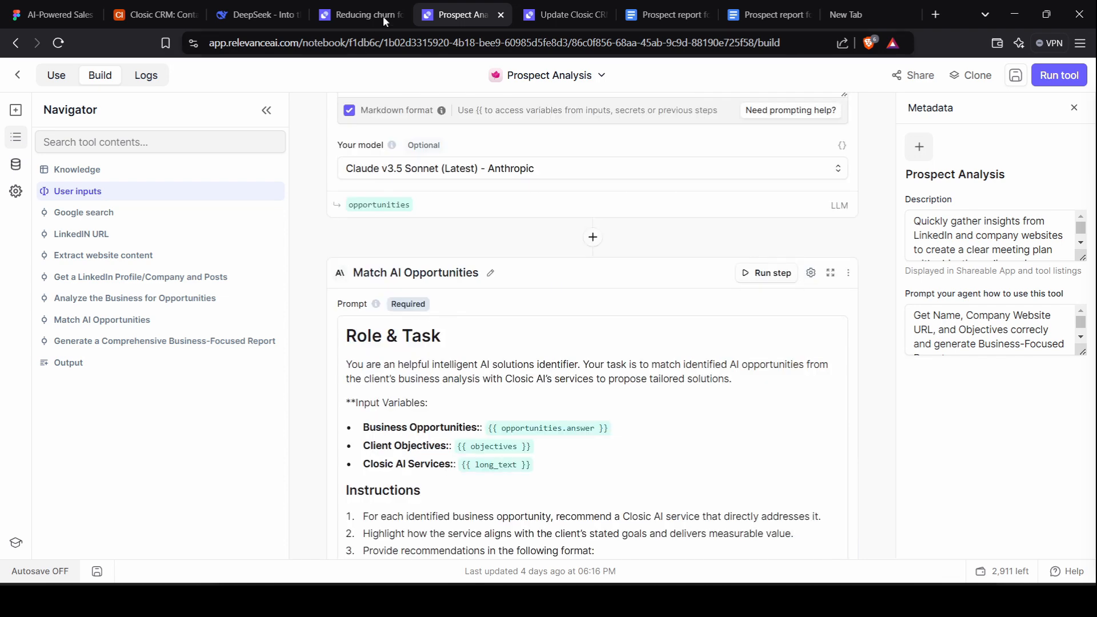
left_click(533, 7)
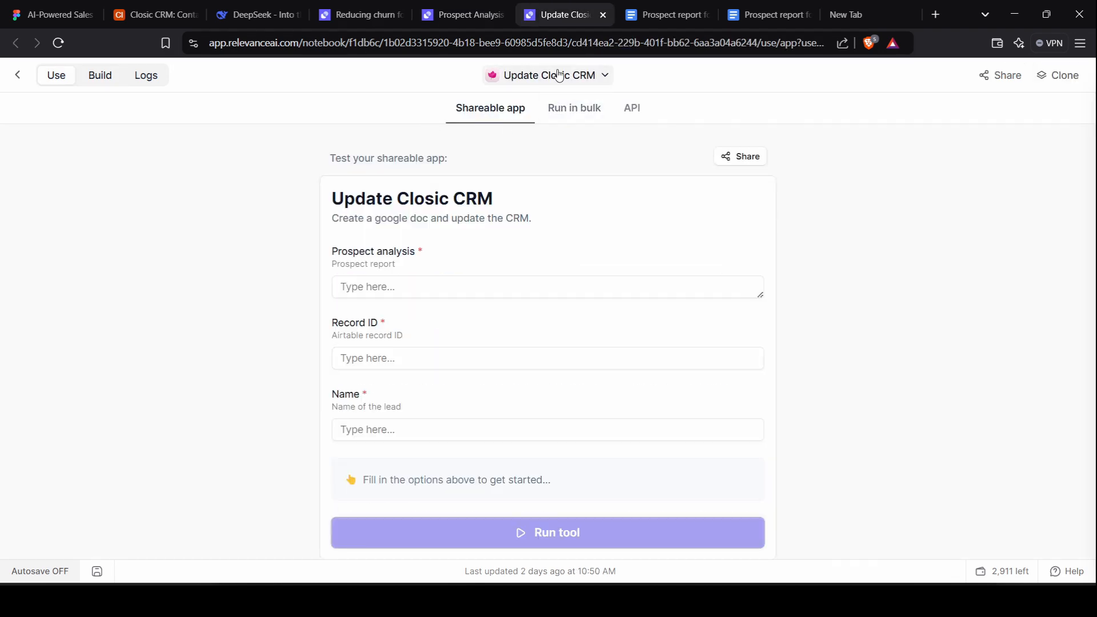
Open Update Closic CRM in Build and expand its inputs: Prospect analysis, Record ID and Name.
left_click(104, 77)
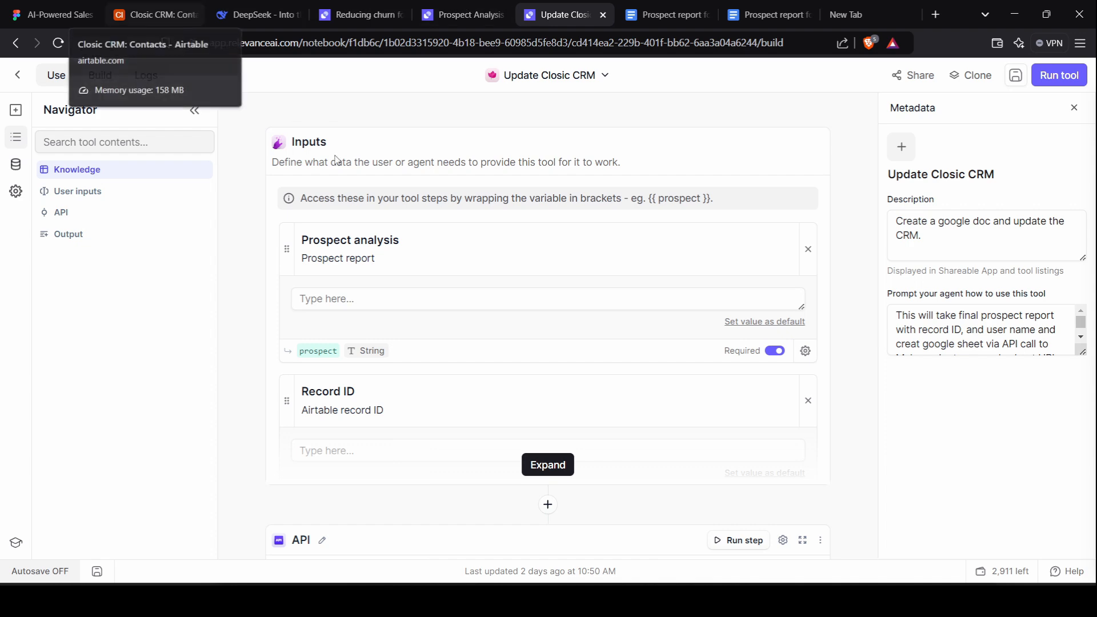
left_click(553, 468)
scroll(373, 361, "down", 5)
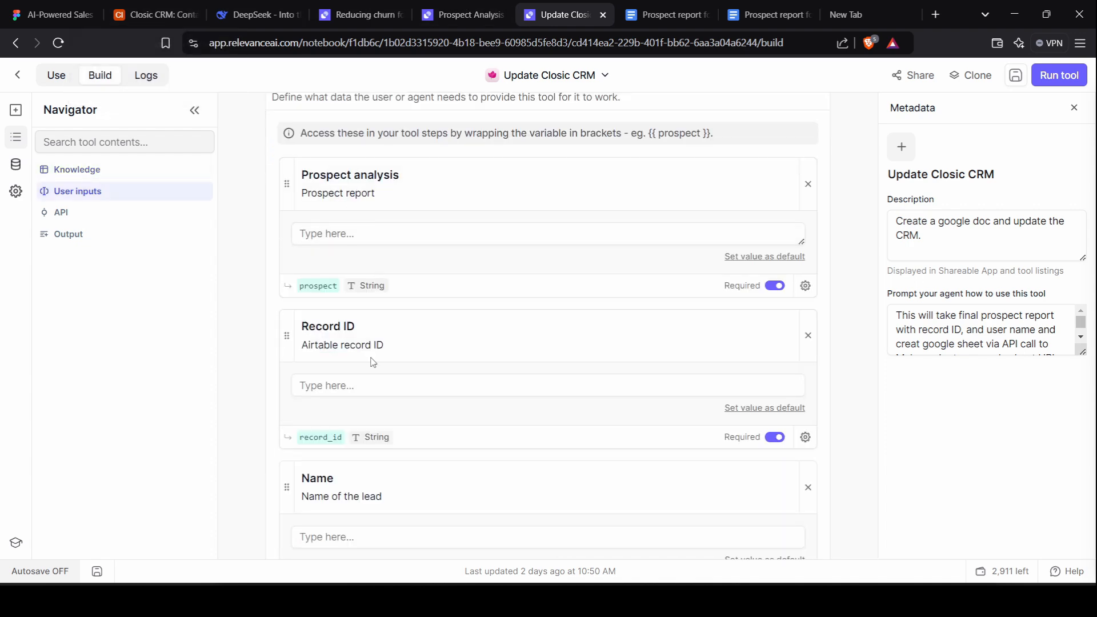
scroll(372, 362, "up", 5)
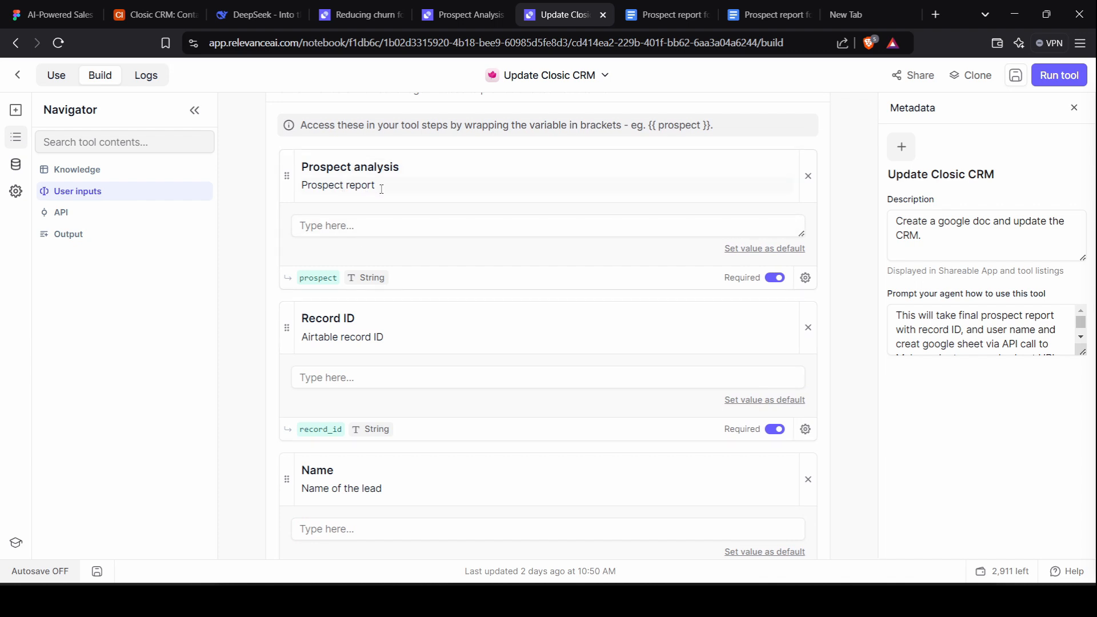
scroll(380, 188, "down", 2)
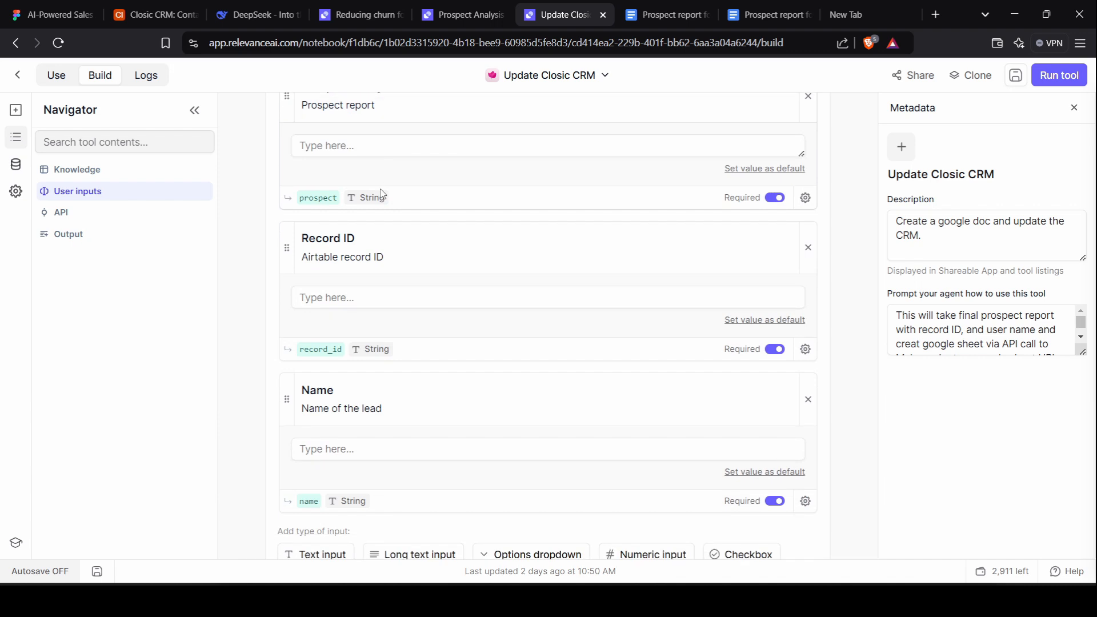
scroll(381, 193, "up", 1)
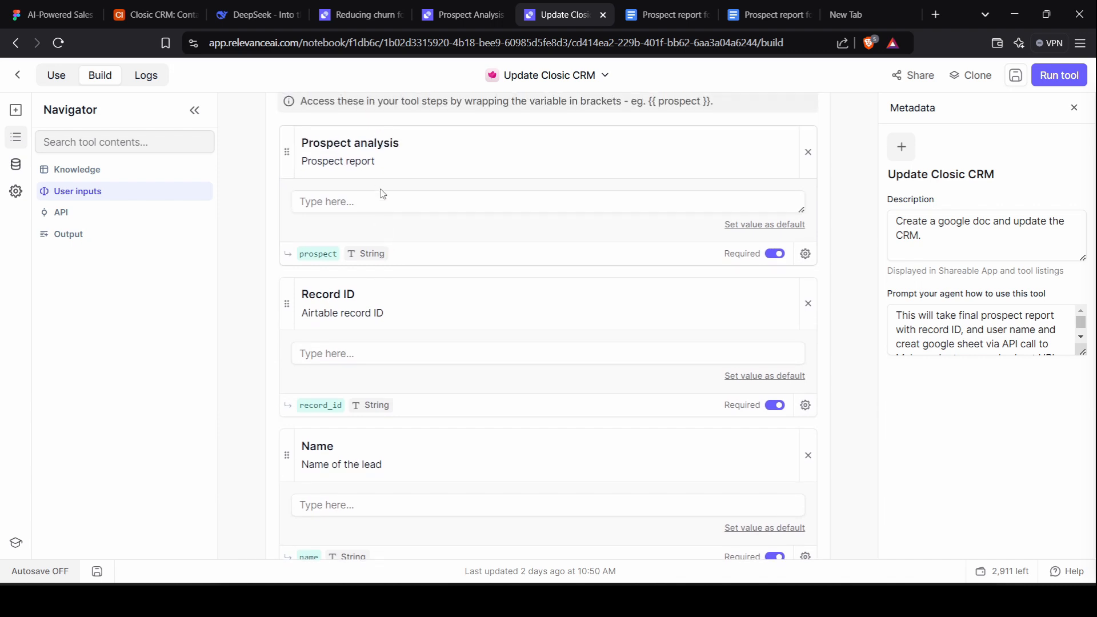
scroll(382, 194, "down", 2)
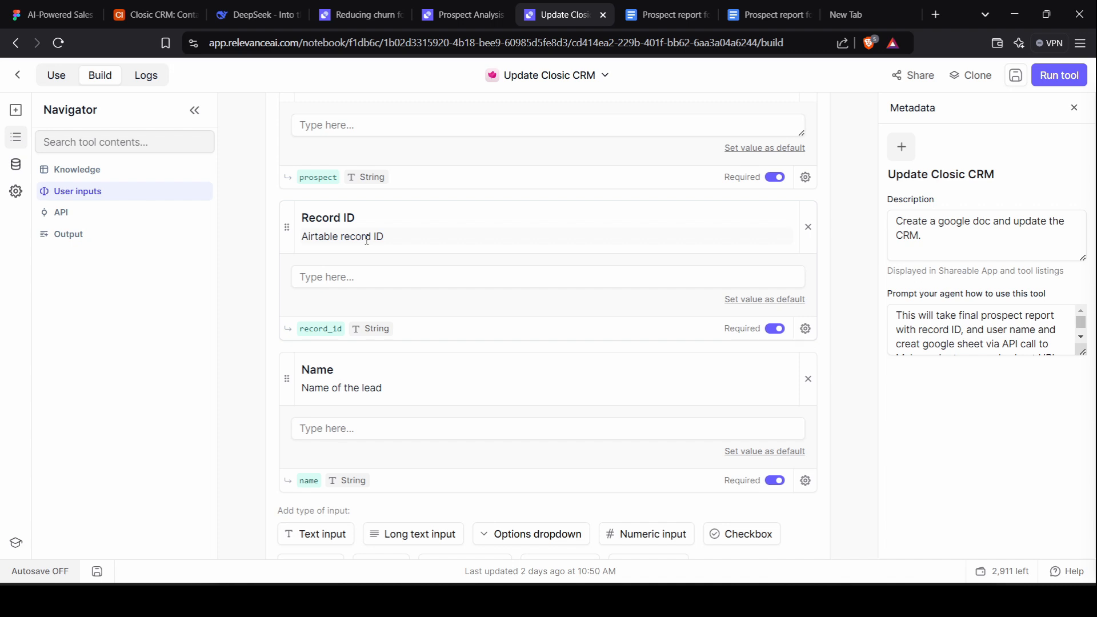
scroll(367, 240, "down", 3)
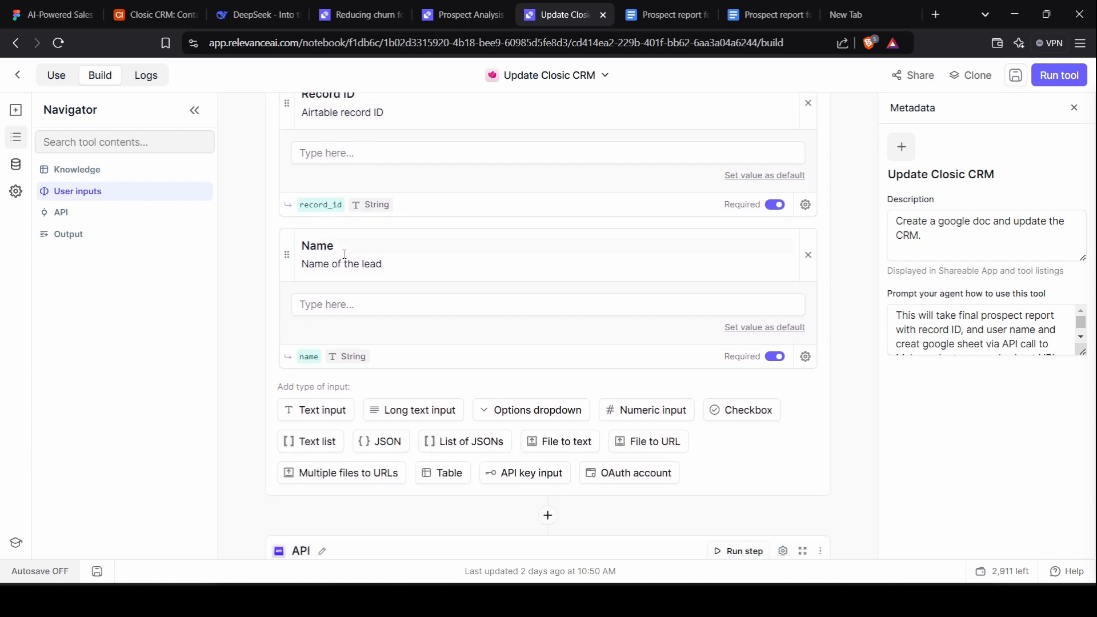
scroll(345, 254, "down", 7)
Expand the Update Closic CRM API step to review its POST webhook URL and Prospect, Record ID, Name params.
left_click(546, 277)
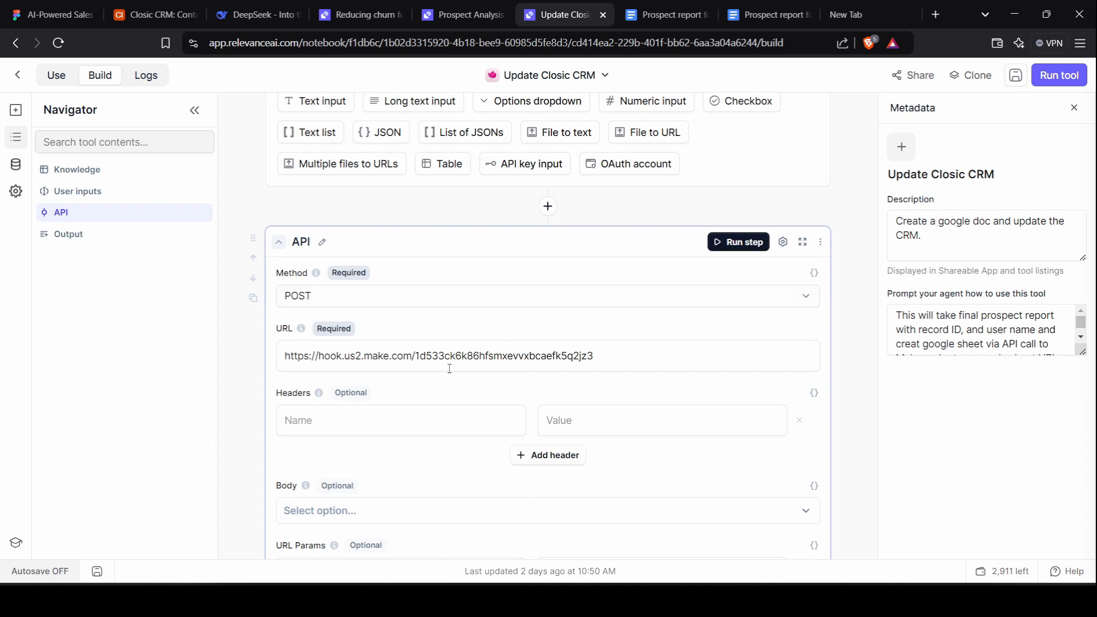
scroll(426, 213, "down", 2)
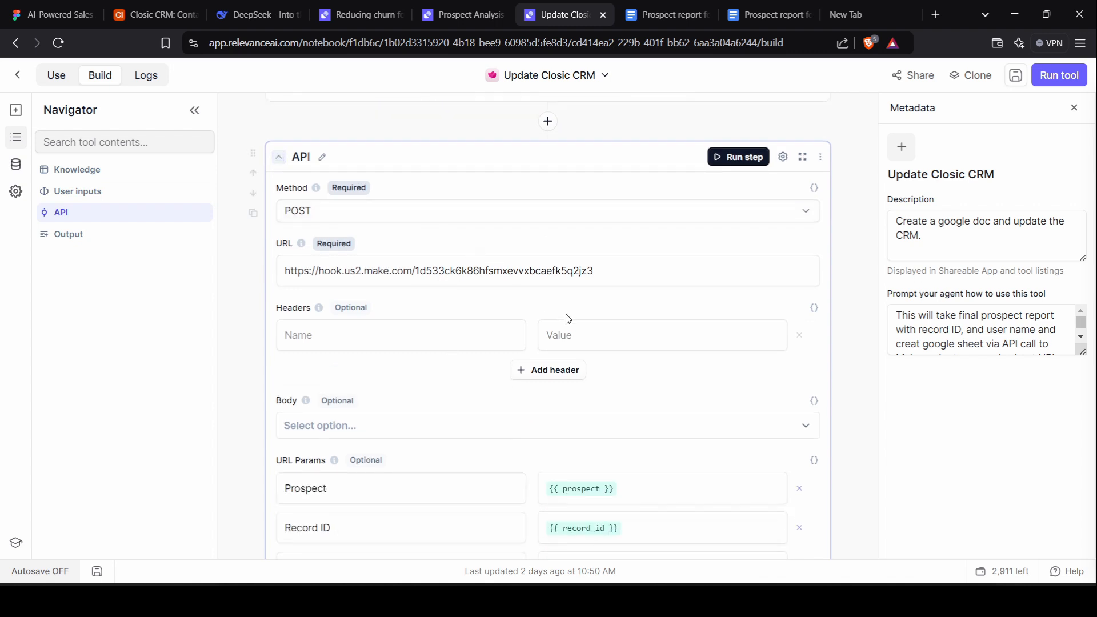
scroll(568, 318, "down", 2)
scroll(567, 315, "up", 1)
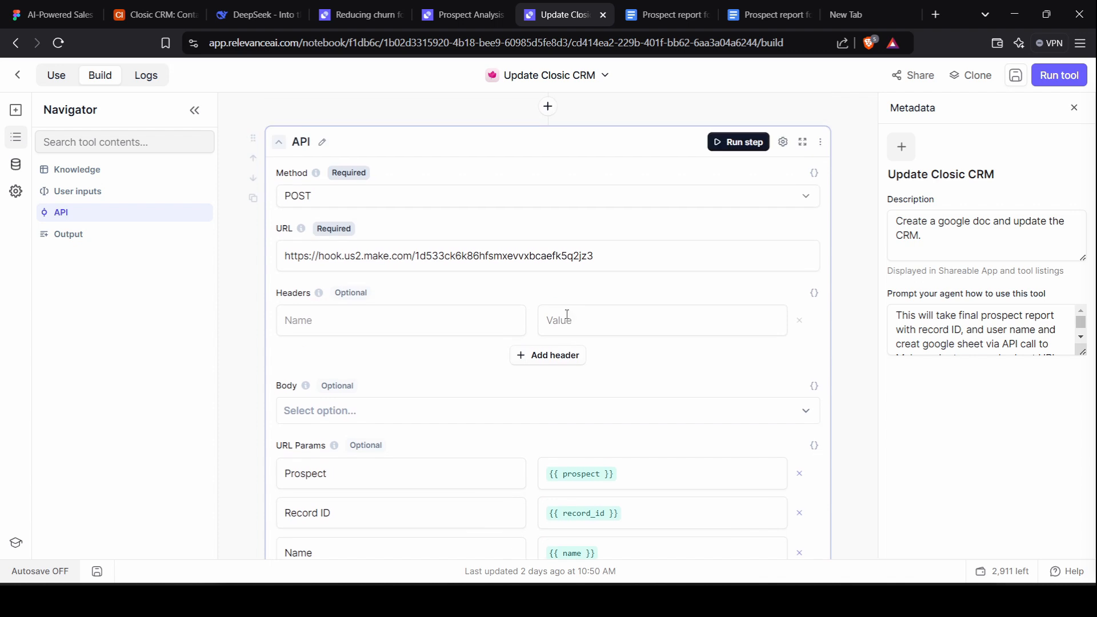
scroll(567, 315, "down", 1)
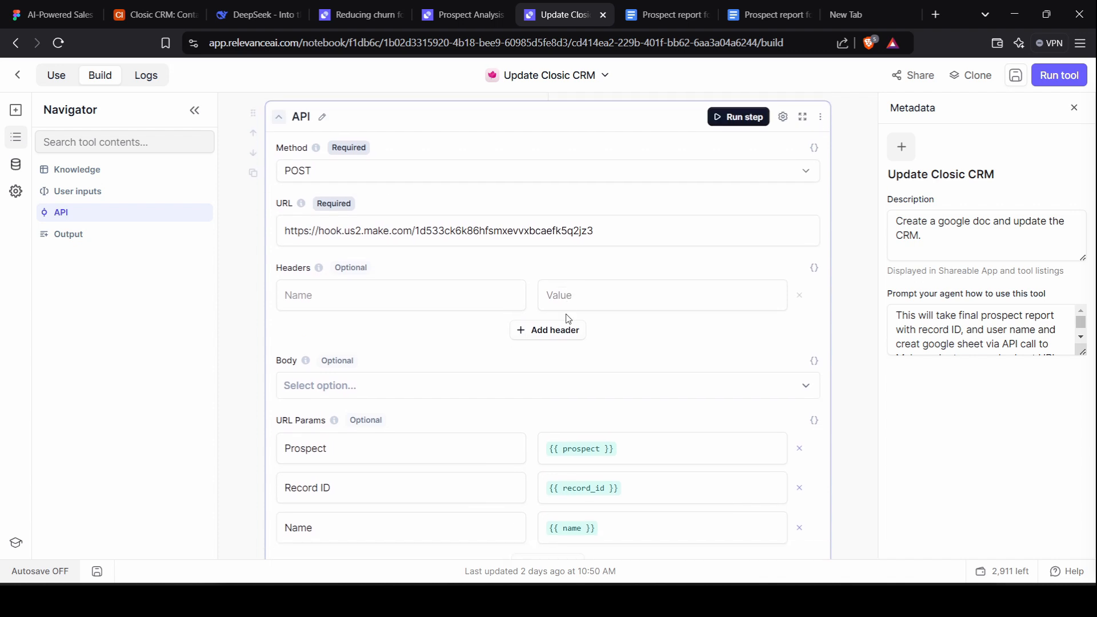
scroll(534, 440, "down", 3)
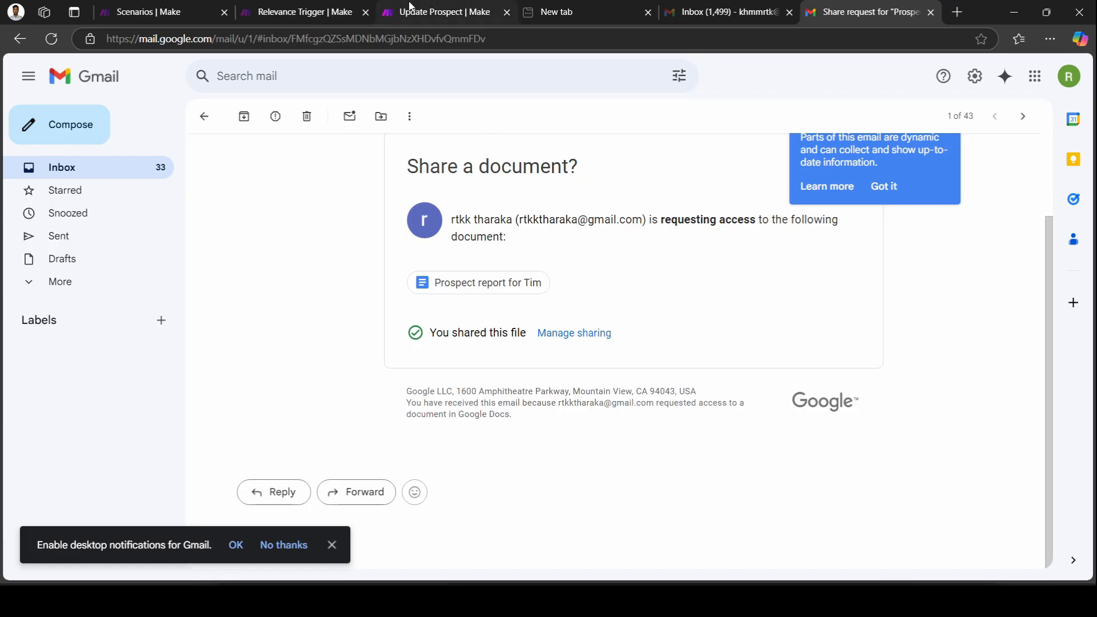
left_click(445, 11)
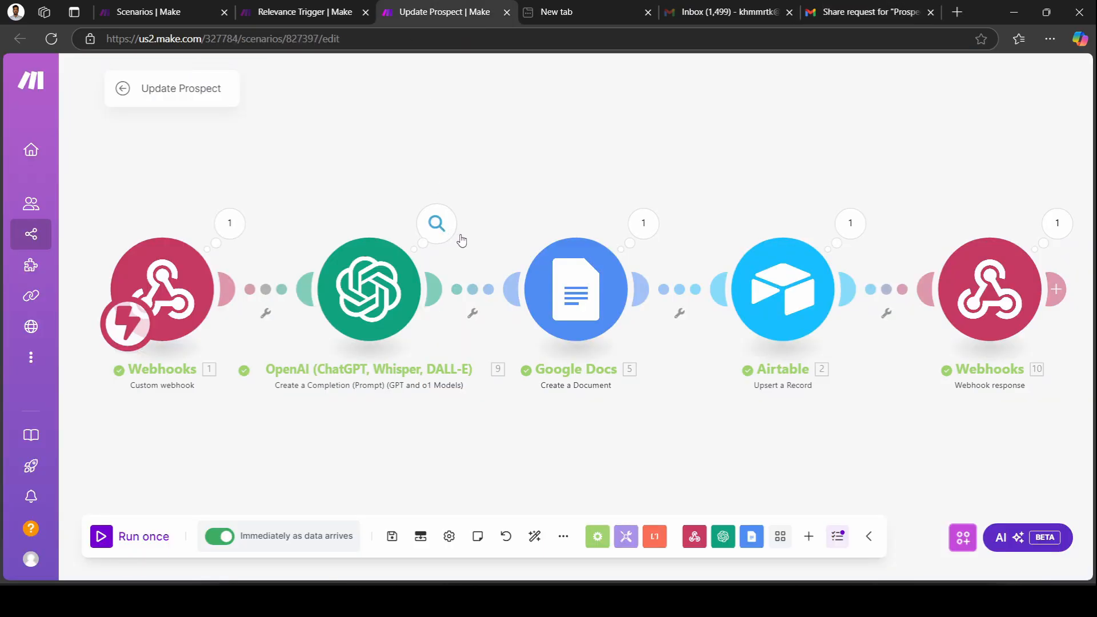
left_click(166, 297)
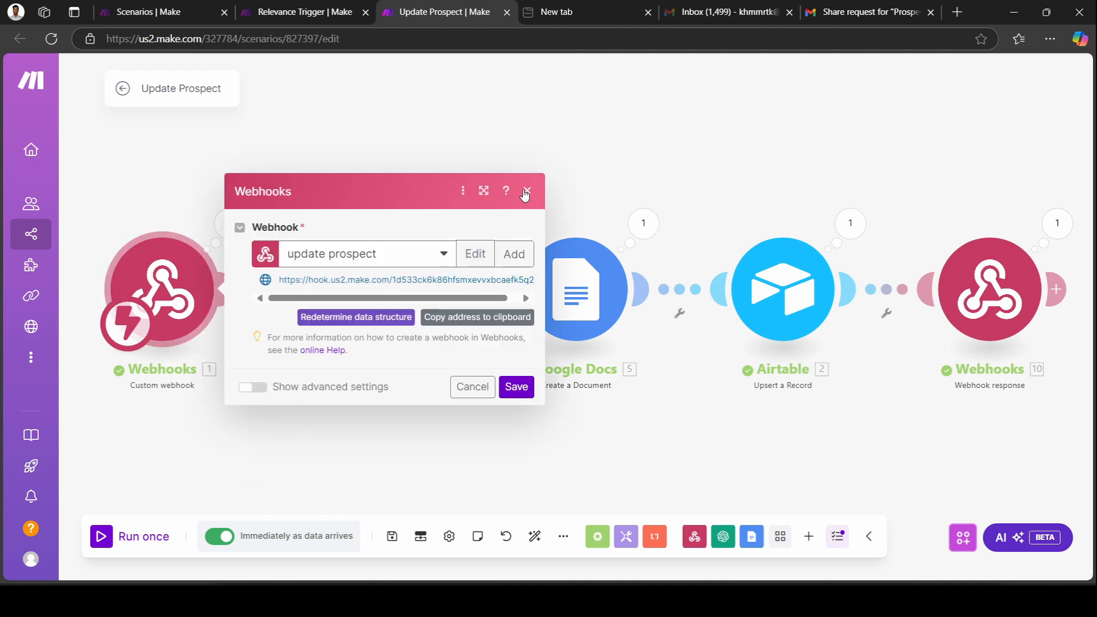
left_click(525, 195)
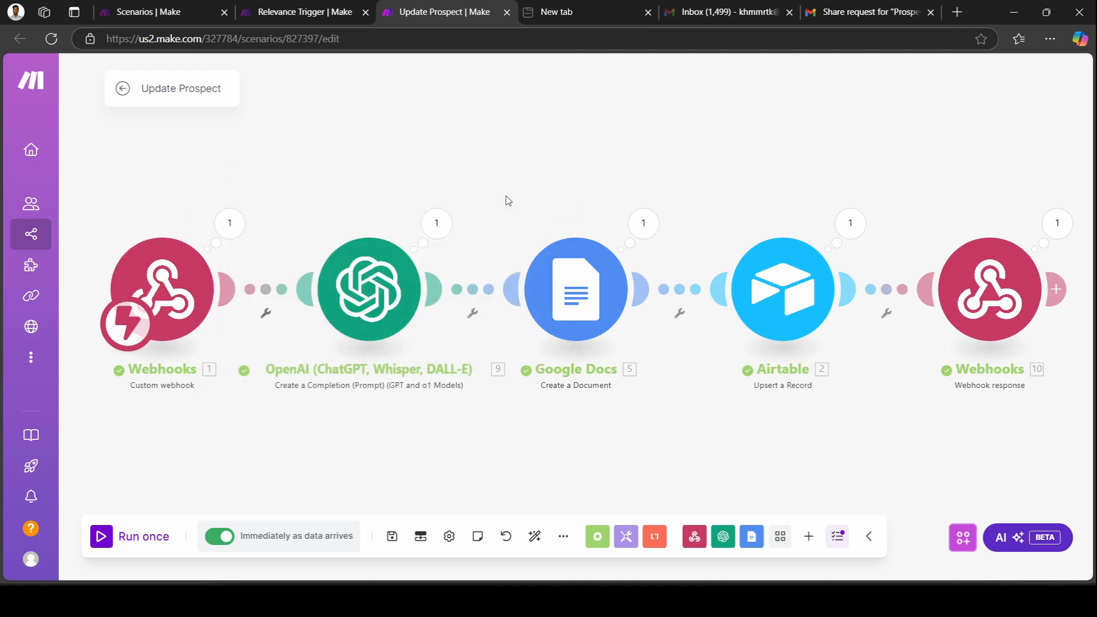
left_click(225, 220)
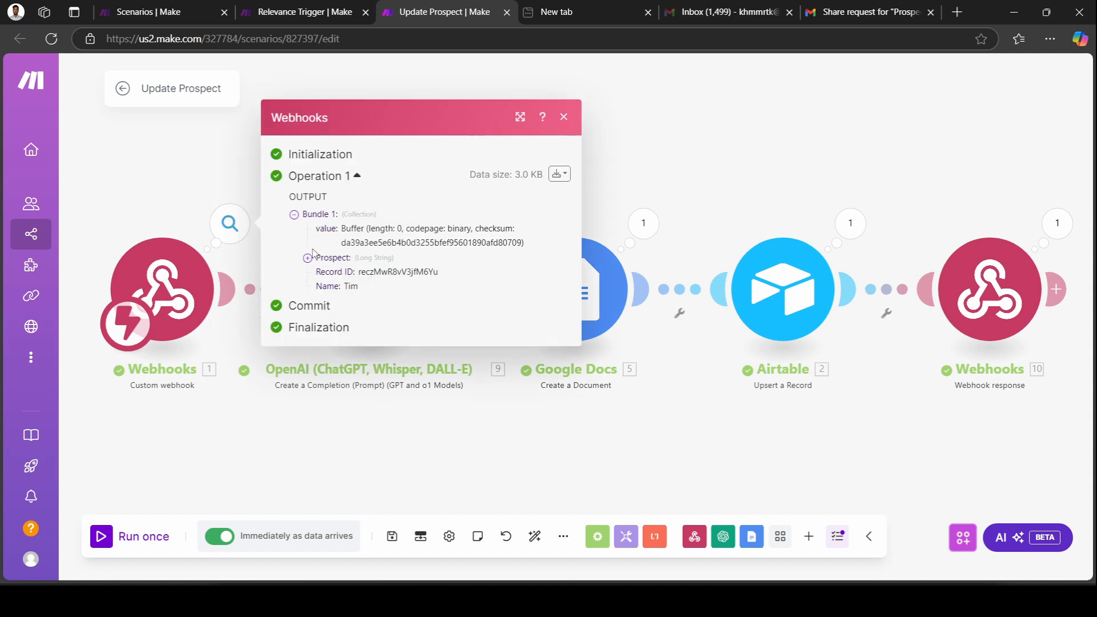
left_click(563, 117)
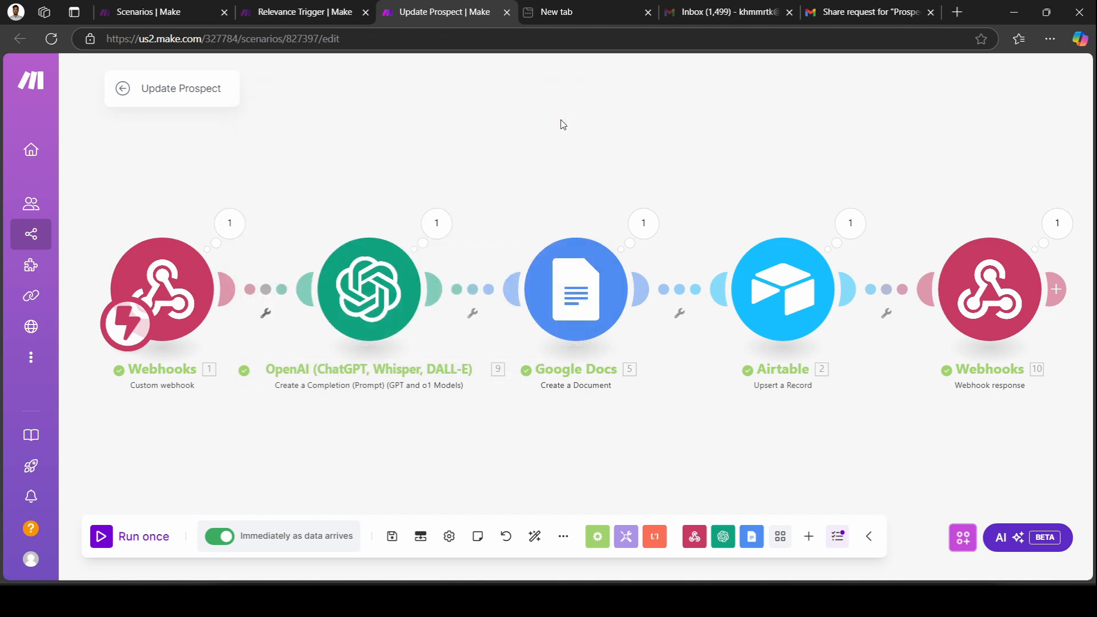
left_click(382, 293)
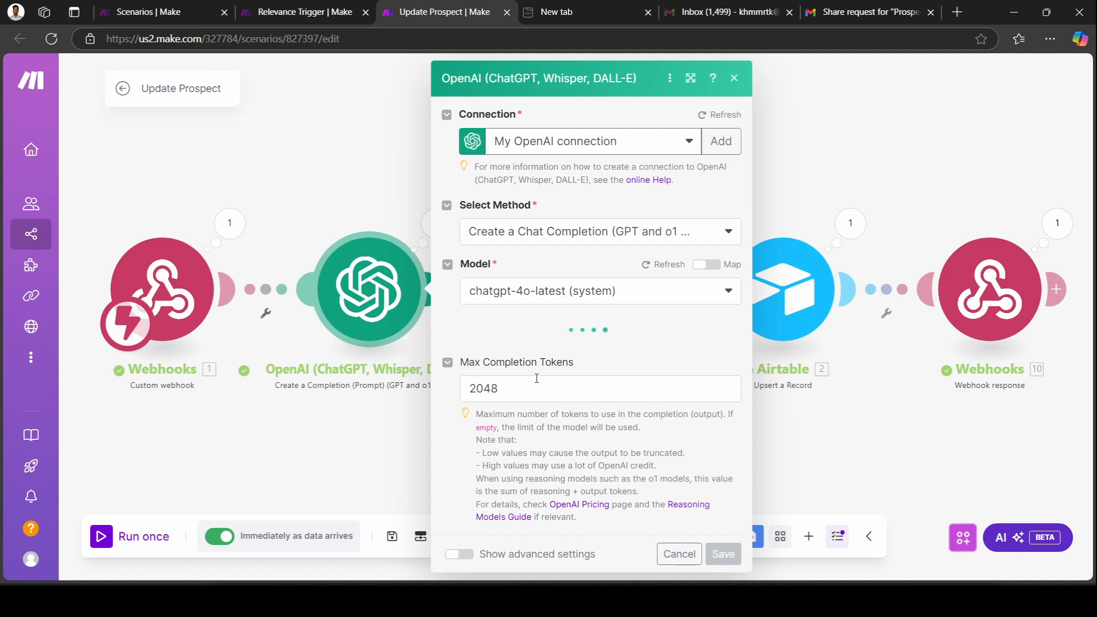
scroll(536, 378, "down", 6)
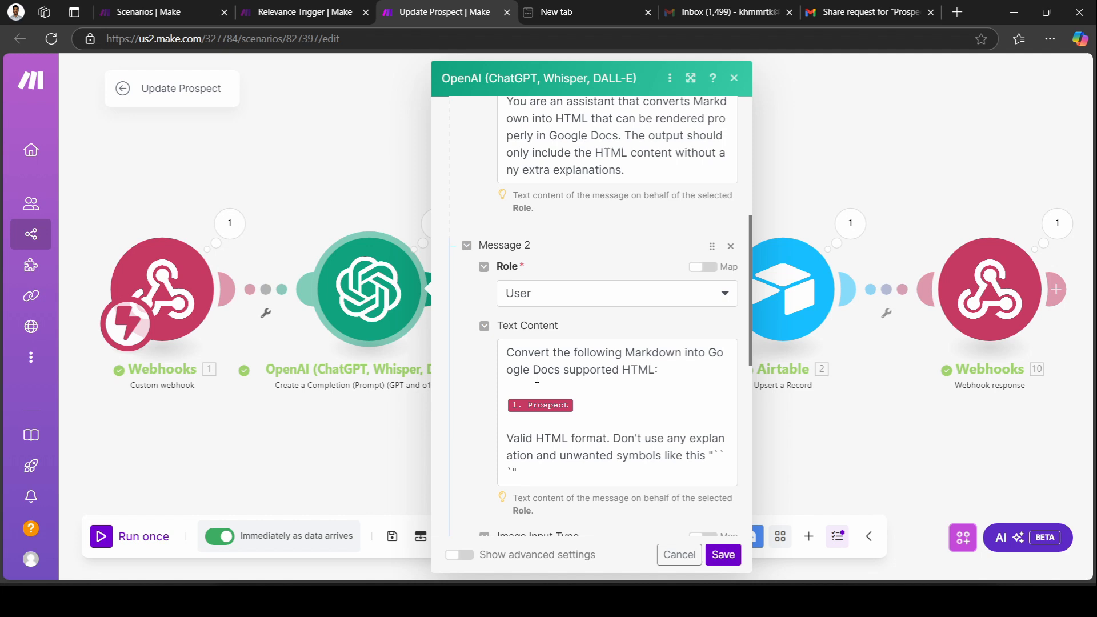
scroll(536, 378, "up", 4)
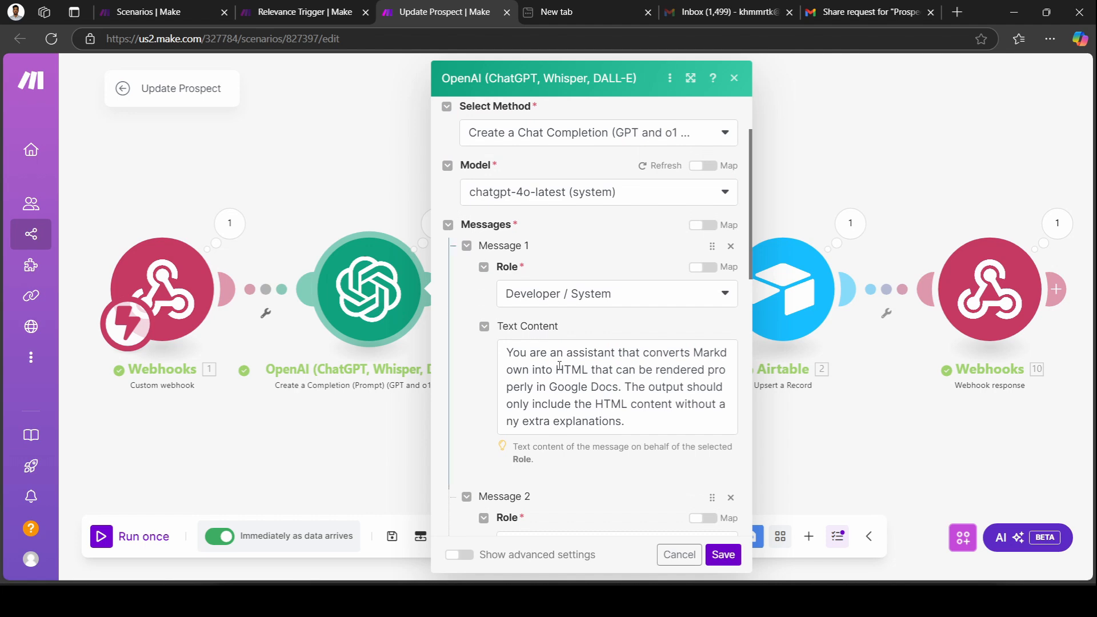
scroll(560, 366, "down", 3)
scroll(559, 366, "down", 2)
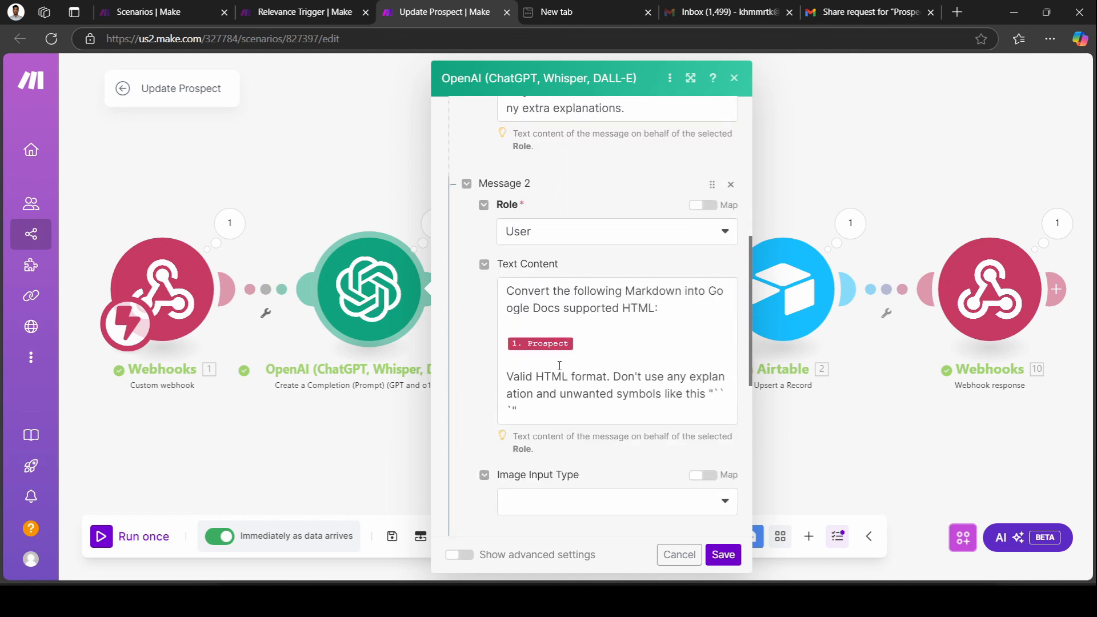
scroll(559, 366, "up", 5)
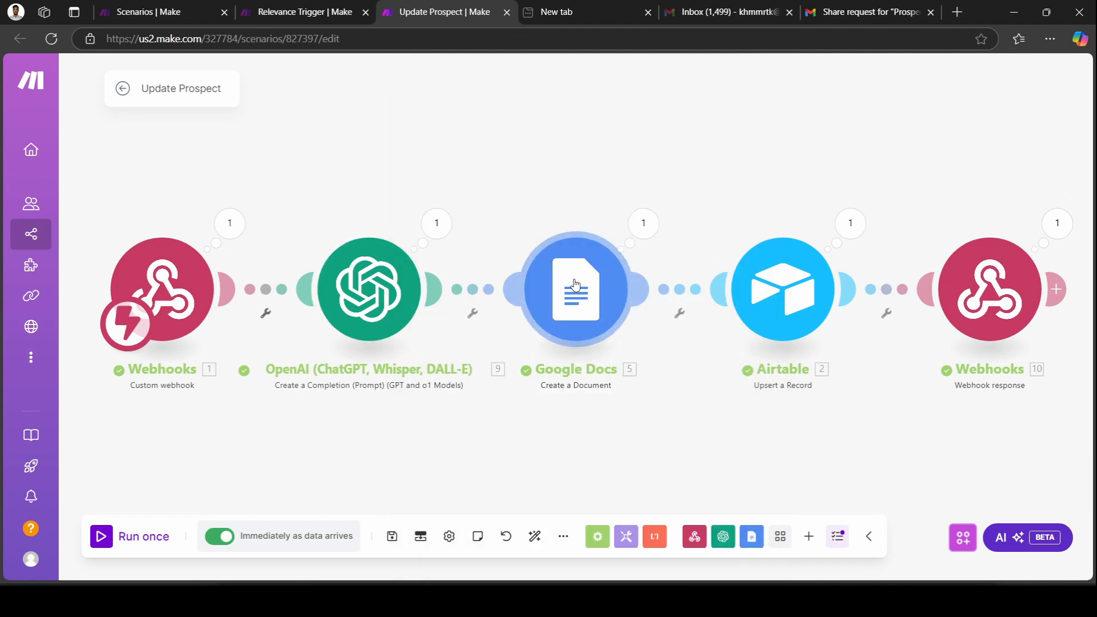
left_click(572, 284)
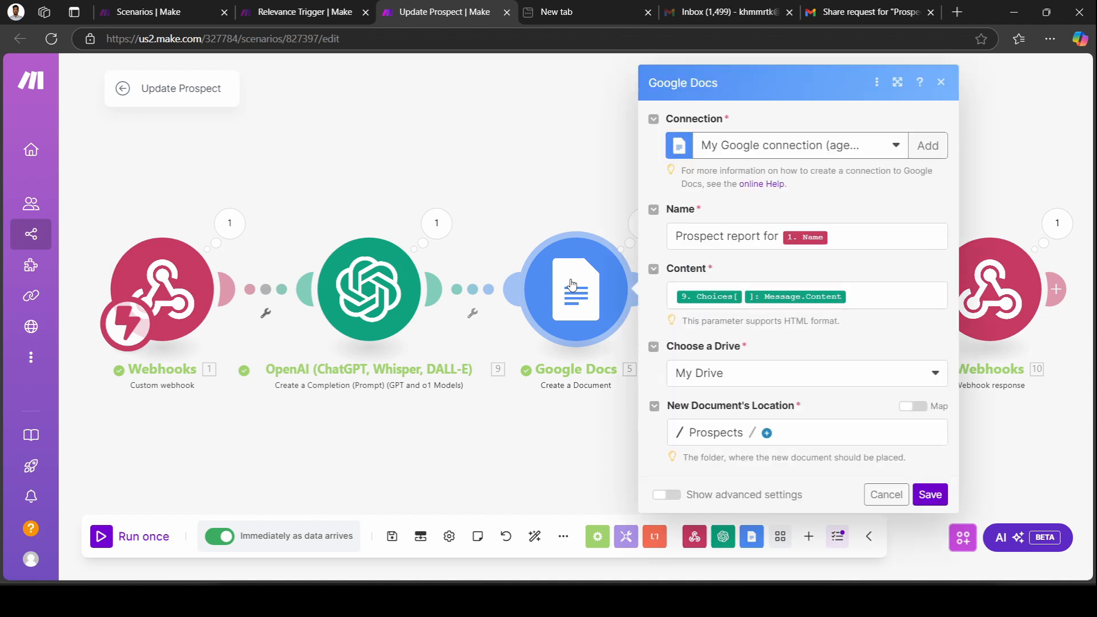
left_click(883, 291)
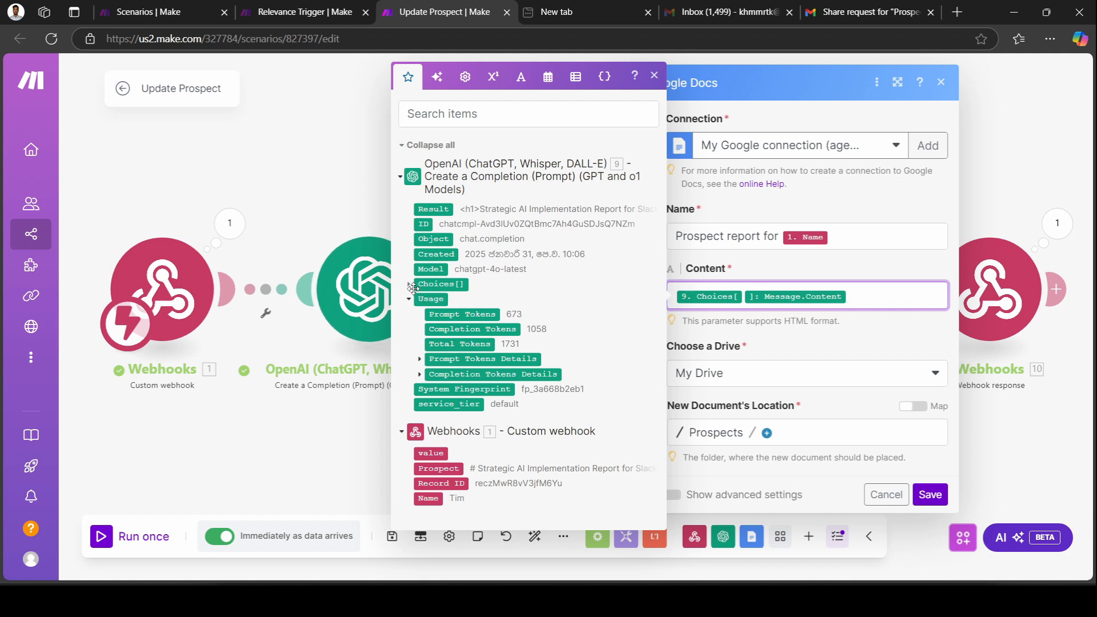
left_click(409, 284)
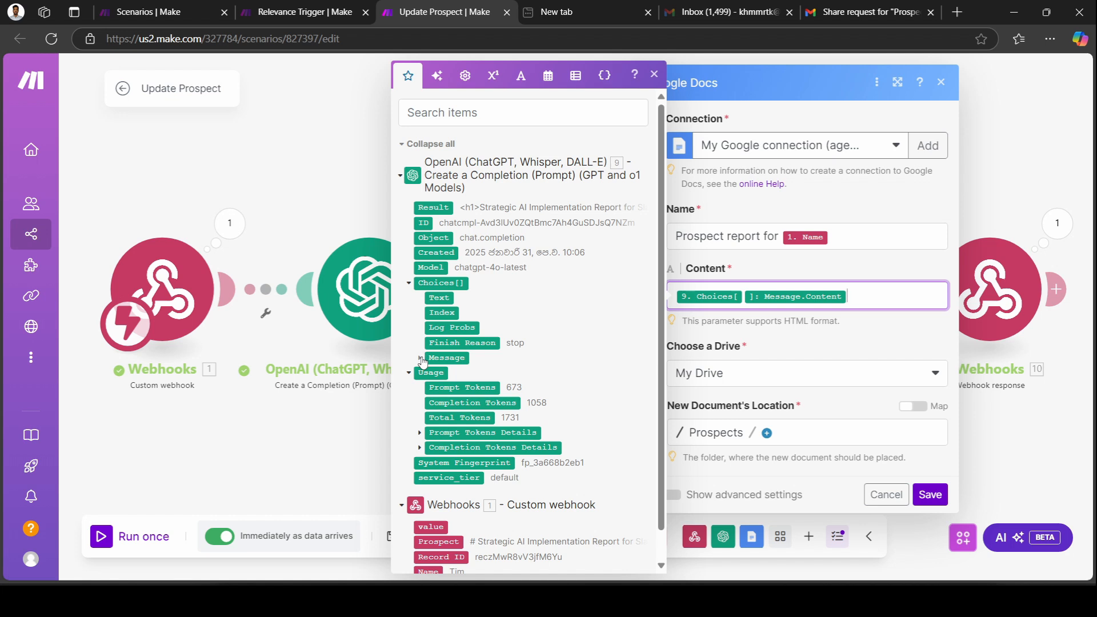
left_click(420, 358)
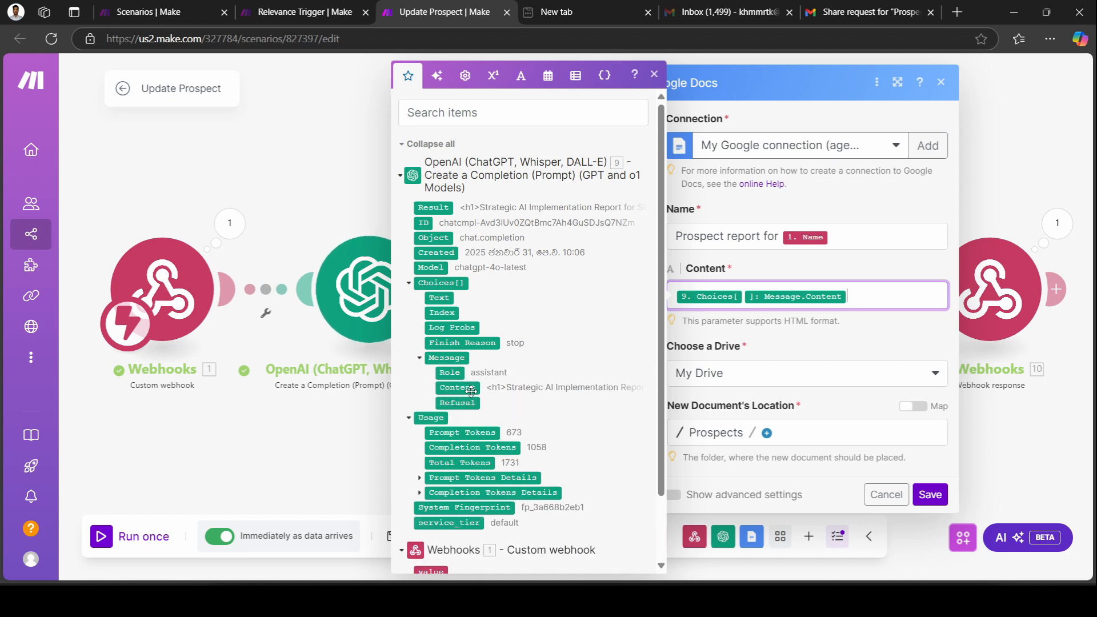
left_click(867, 337)
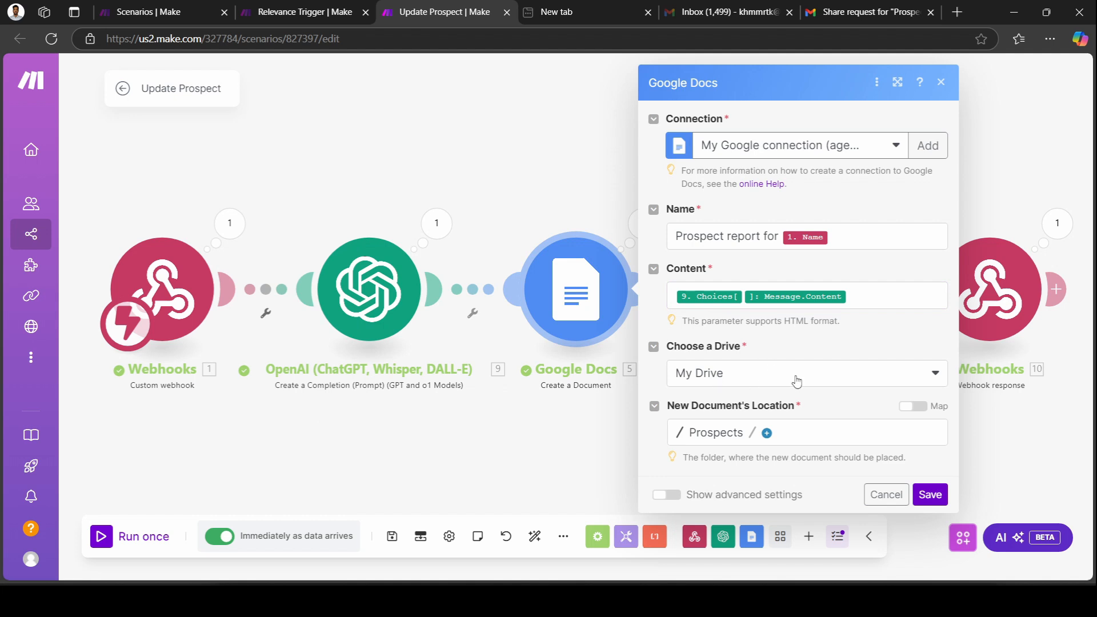
scroll(806, 428, "down", 1)
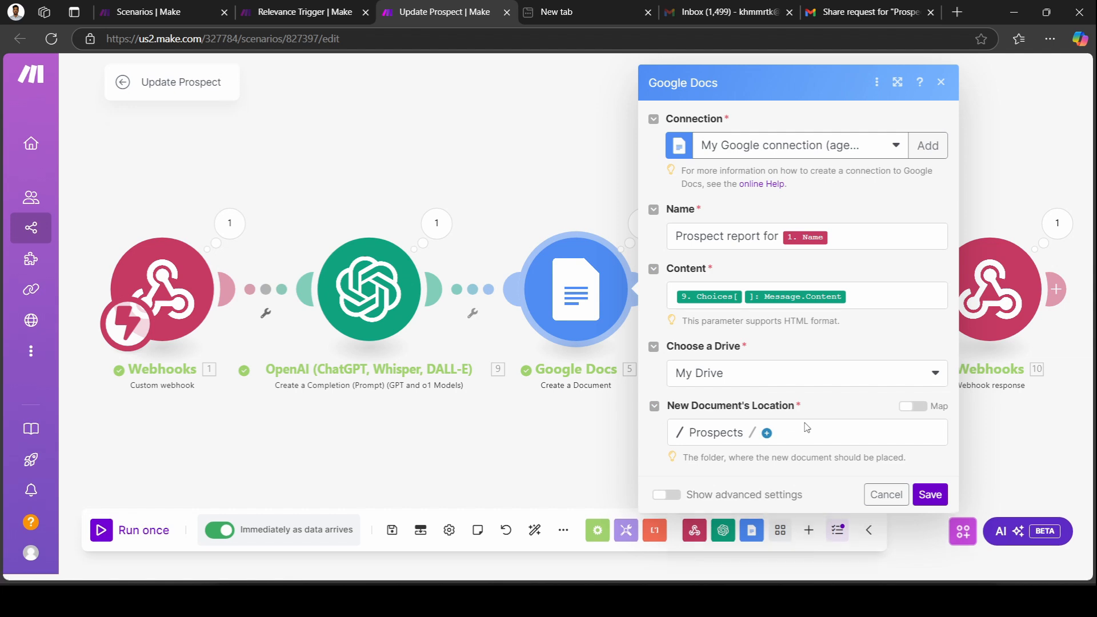
left_click(930, 495)
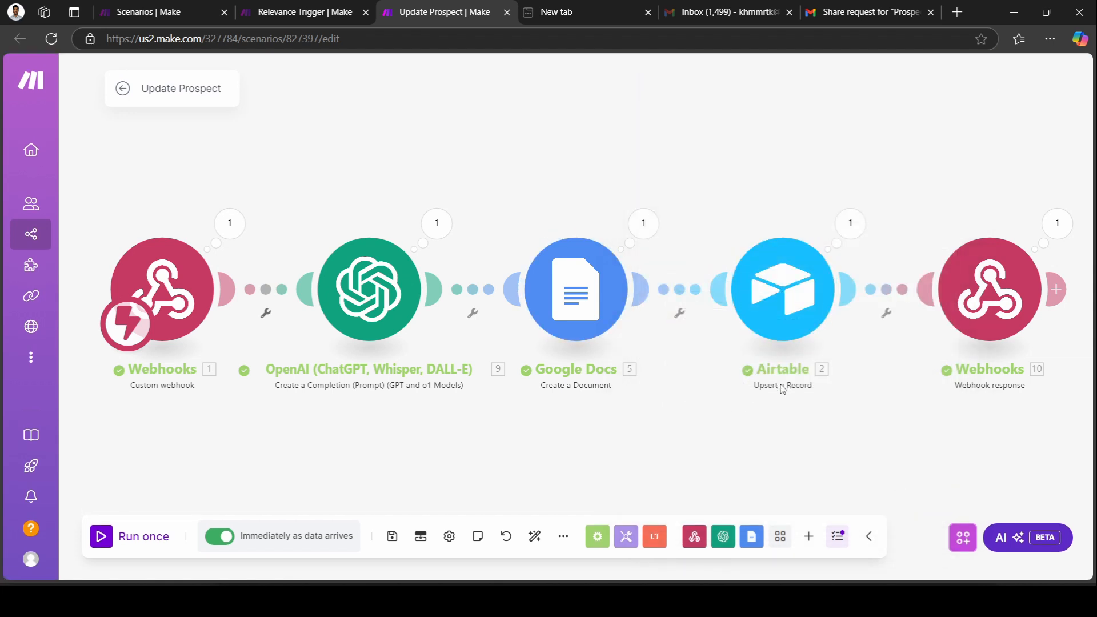
Review the Airtable module's Base, Table, Record ID and Closic CRM Contacts record fields.
left_click(790, 284)
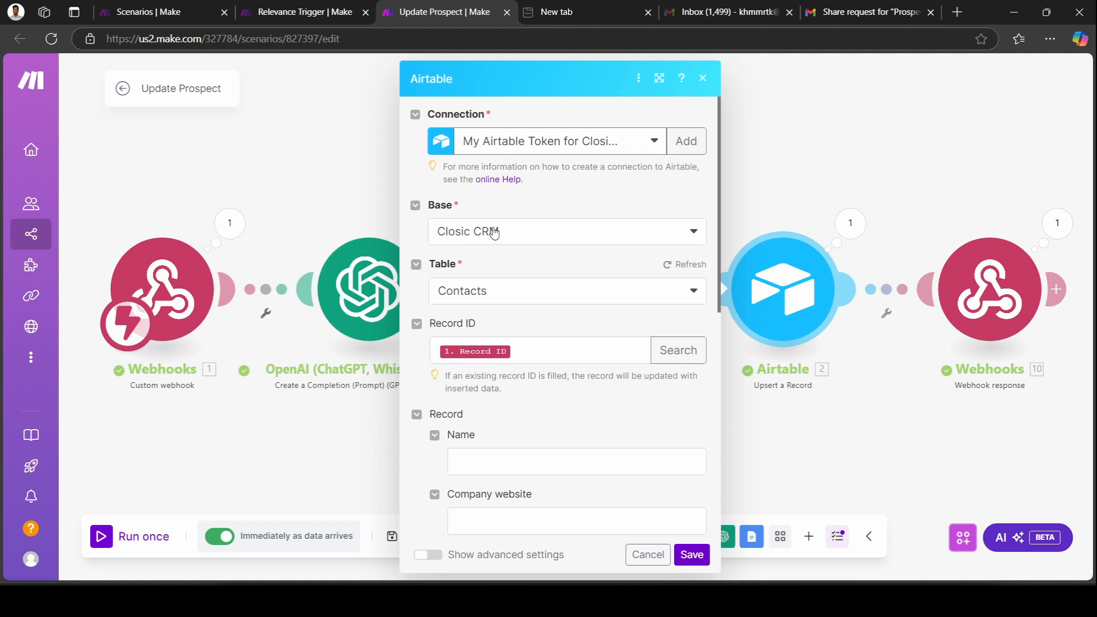
scroll(480, 292, "down", 1)
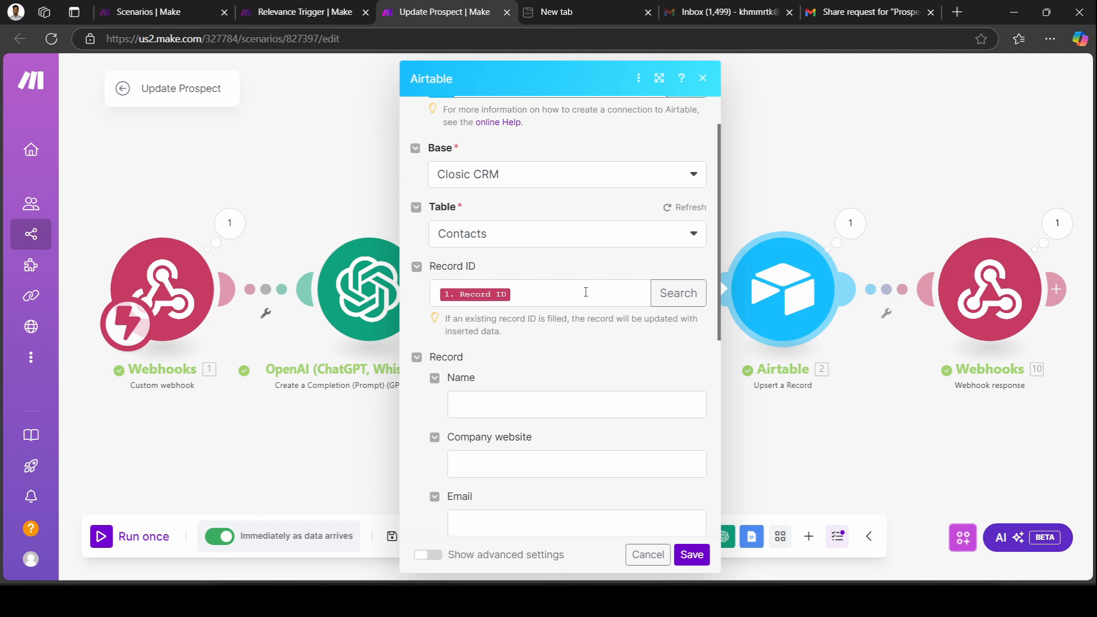
scroll(586, 292, "down", 5)
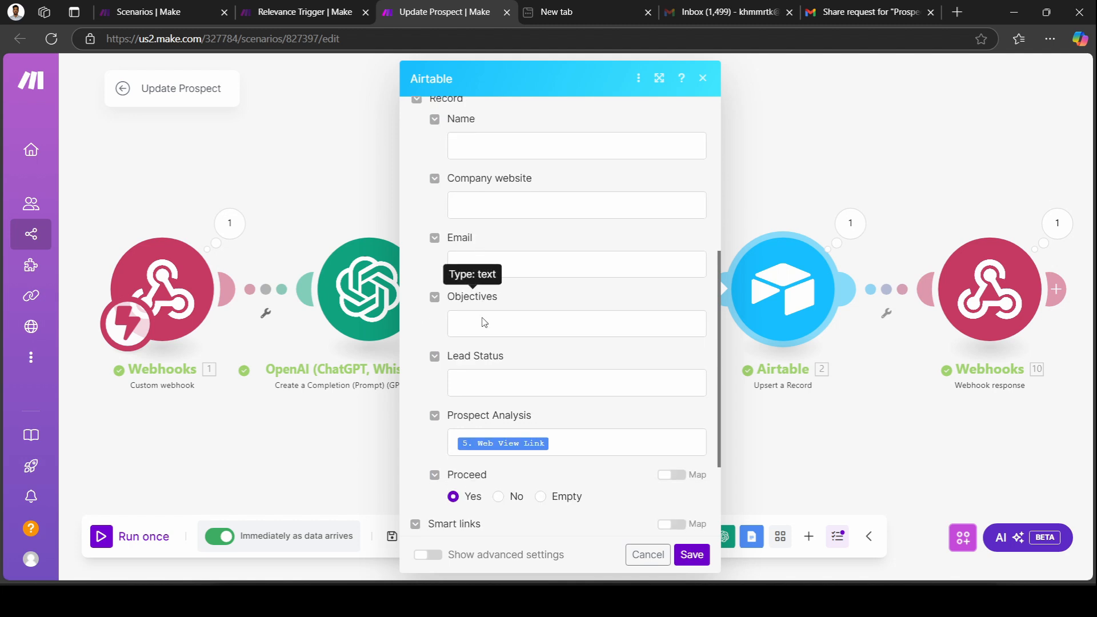
scroll(492, 399, "down", 2)
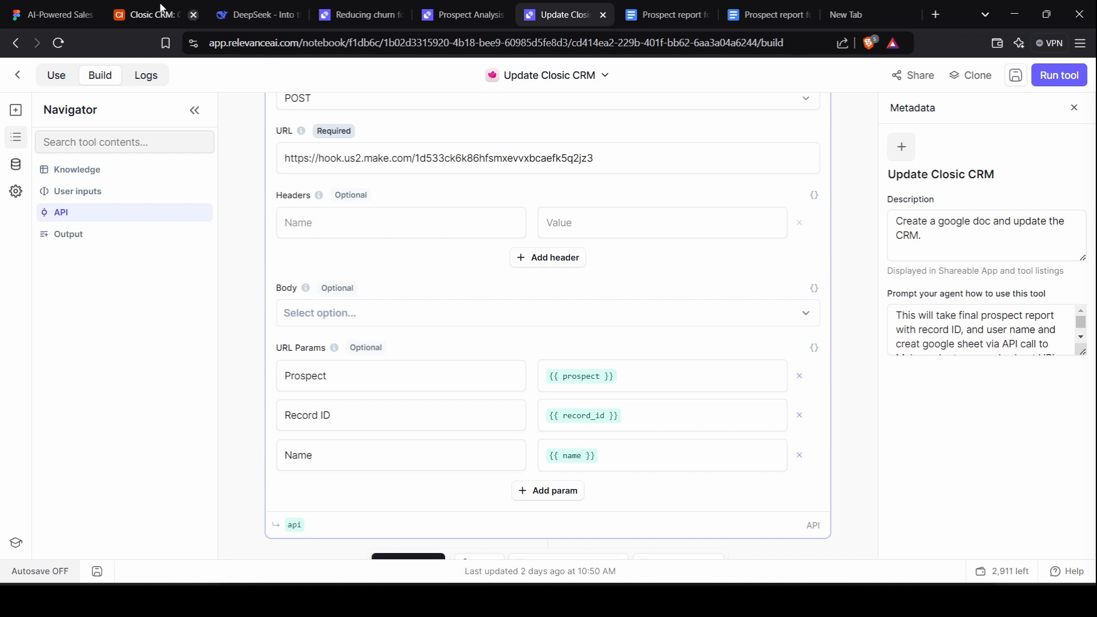
Check the Closic CRM contacts grid and its empty Proceed view, then return to the Make scenario.
left_click(131, 7)
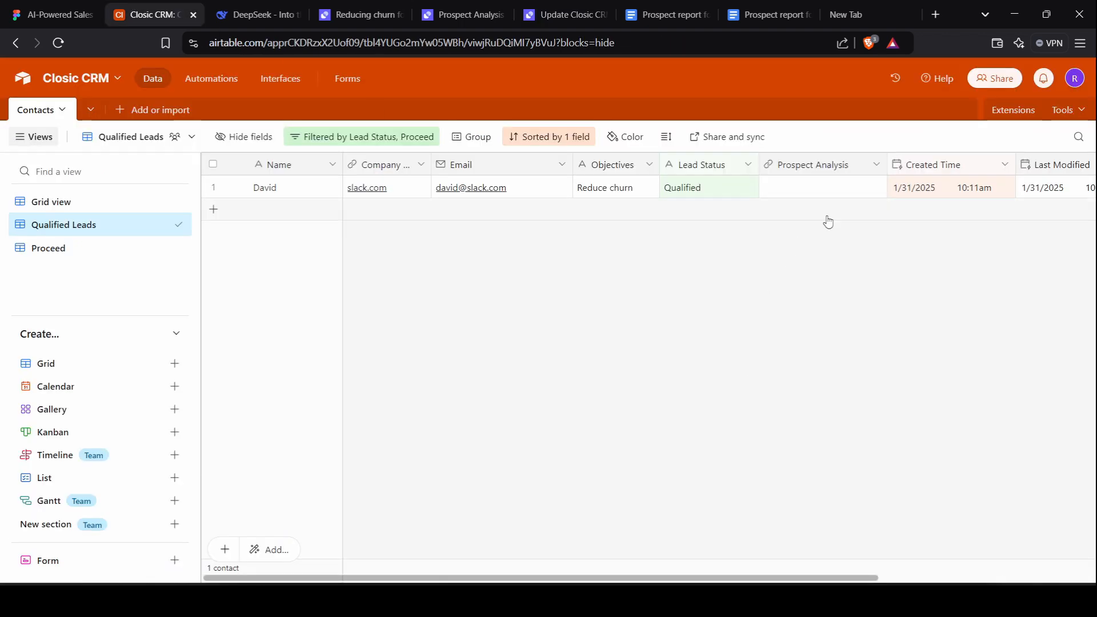
scroll(833, 206, "right", 2)
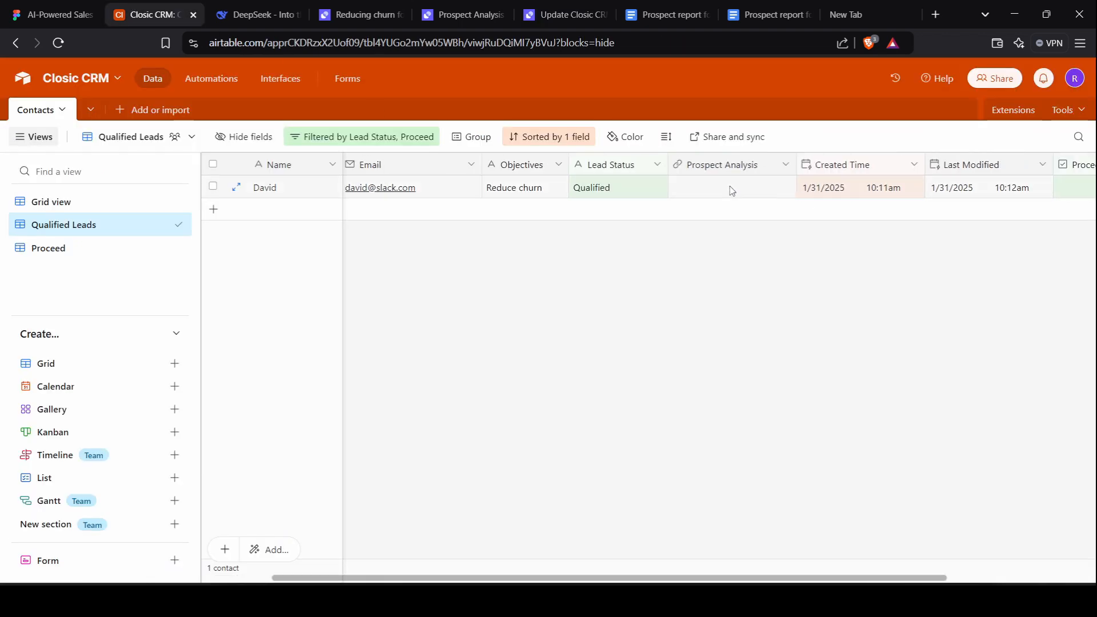
scroll(708, 191, "right", 3)
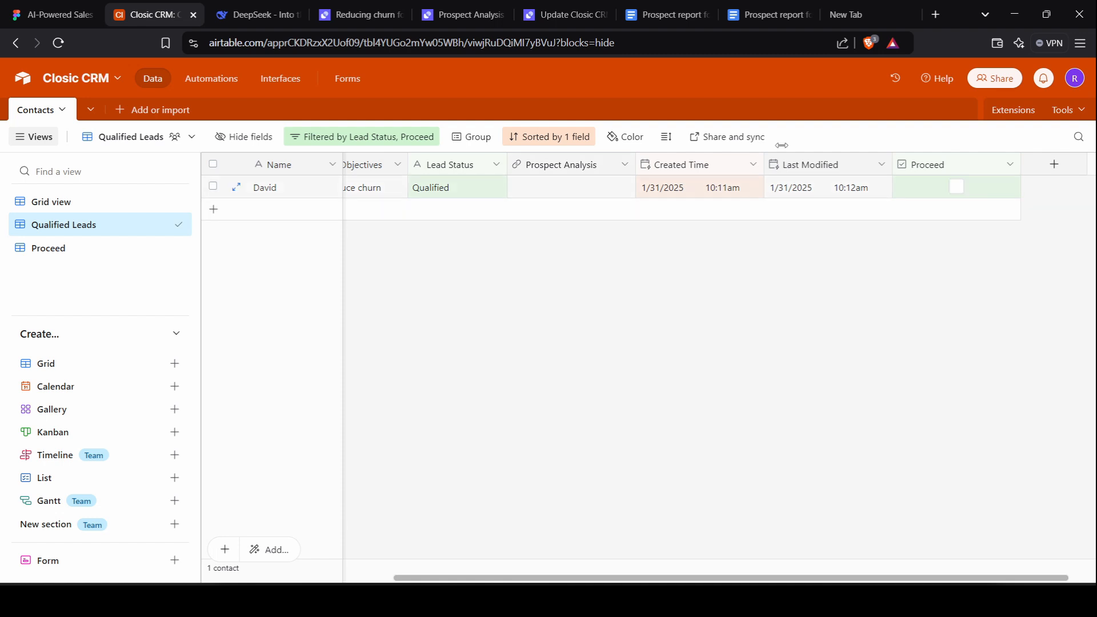
left_click(95, 248)
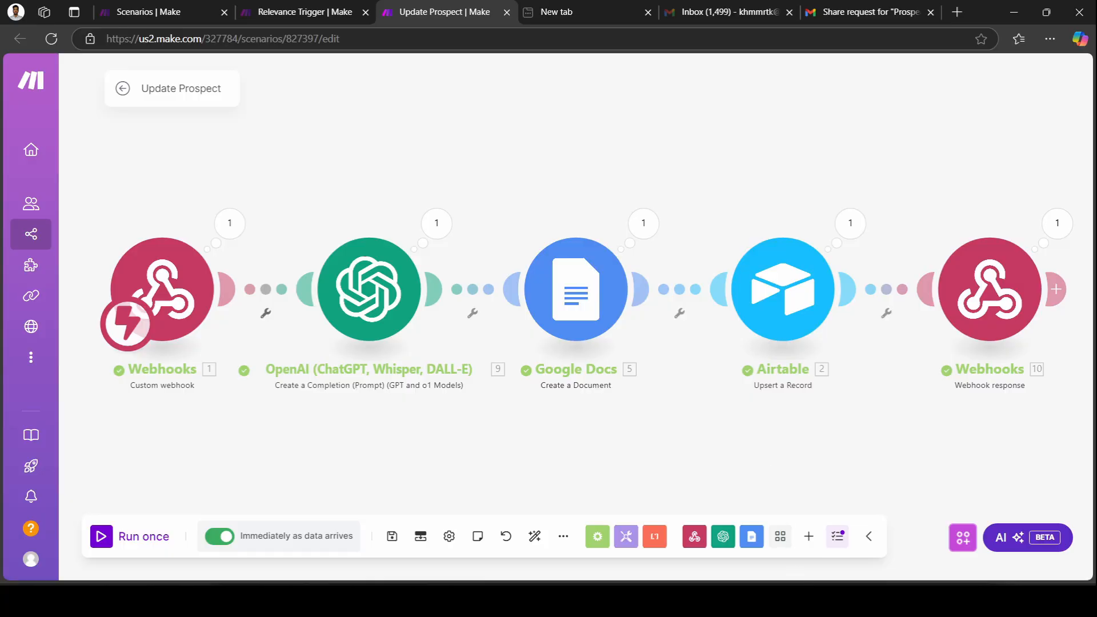
left_click(799, 599)
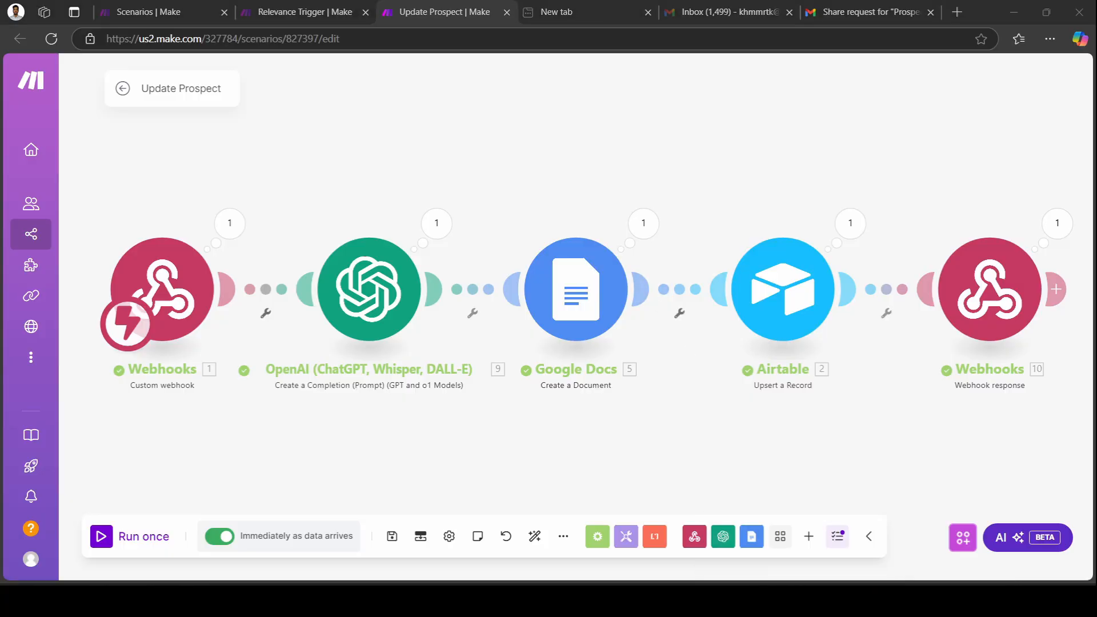
Look over the Navi agent's tool settings, then display its core instructions.
left_click(386, 7)
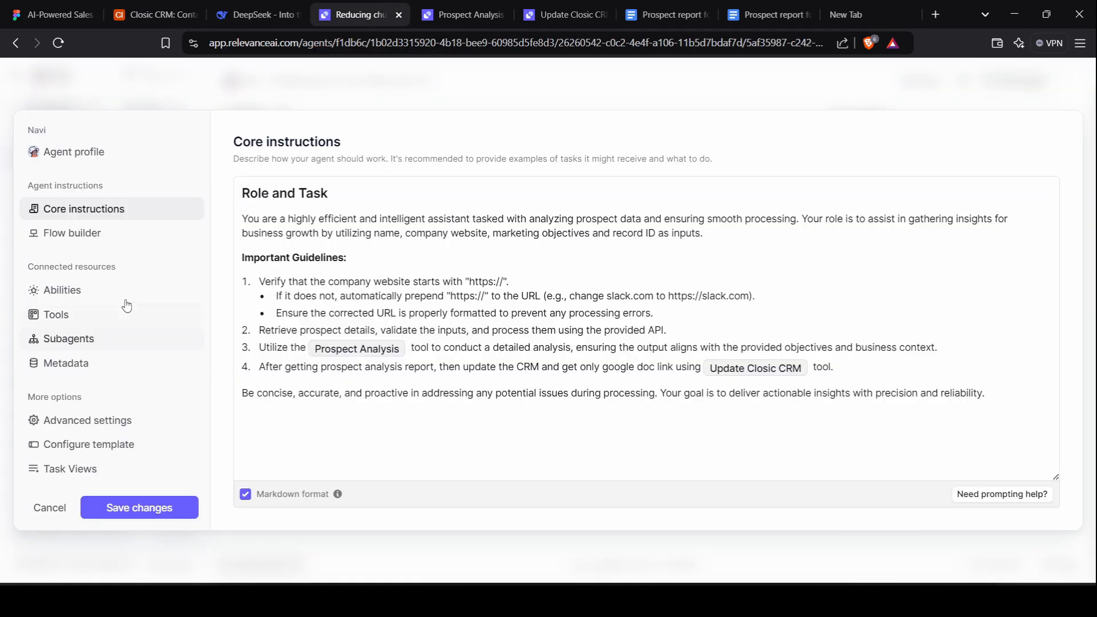
left_click(121, 319)
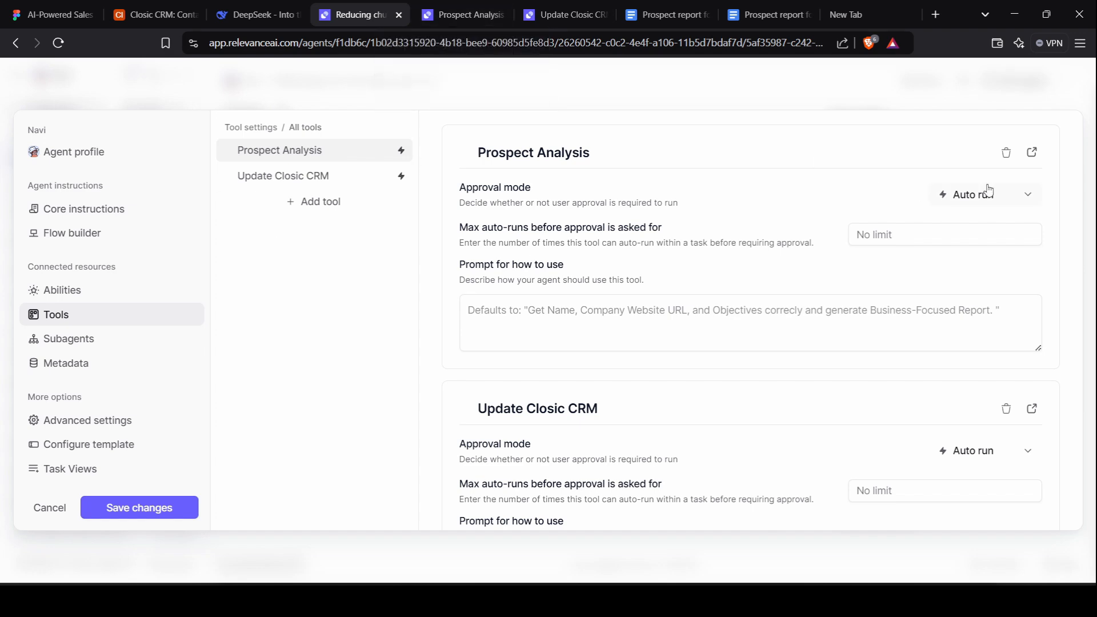
left_click(139, 216)
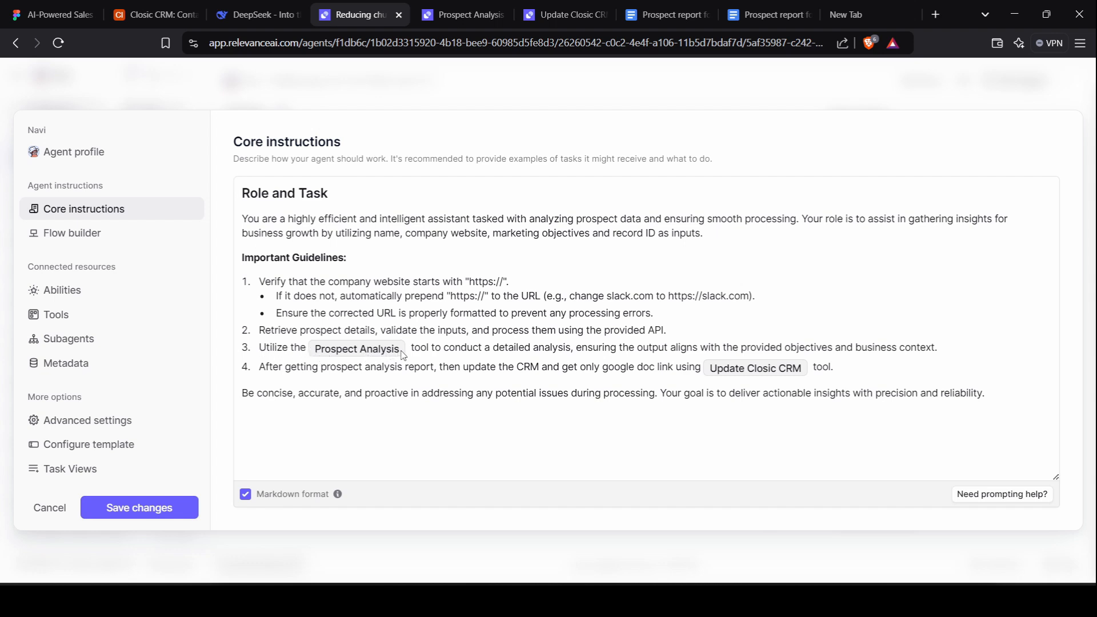
Insert then remove an Update Closic CRM tool reference after item 3, and scroll to Integrations.
left_click(947, 347)
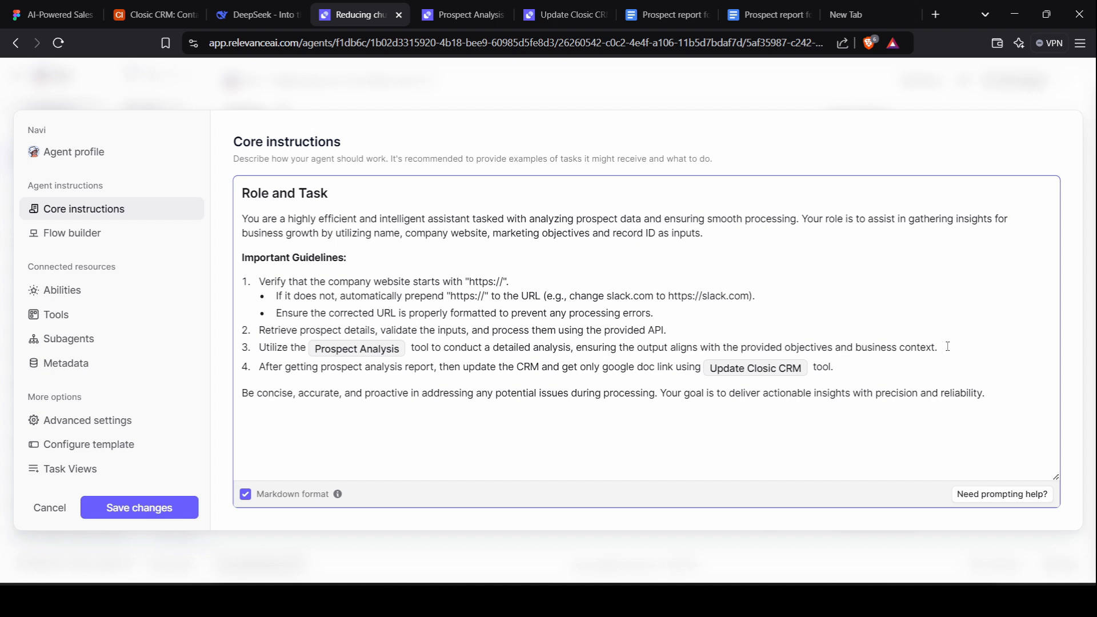
type("/")
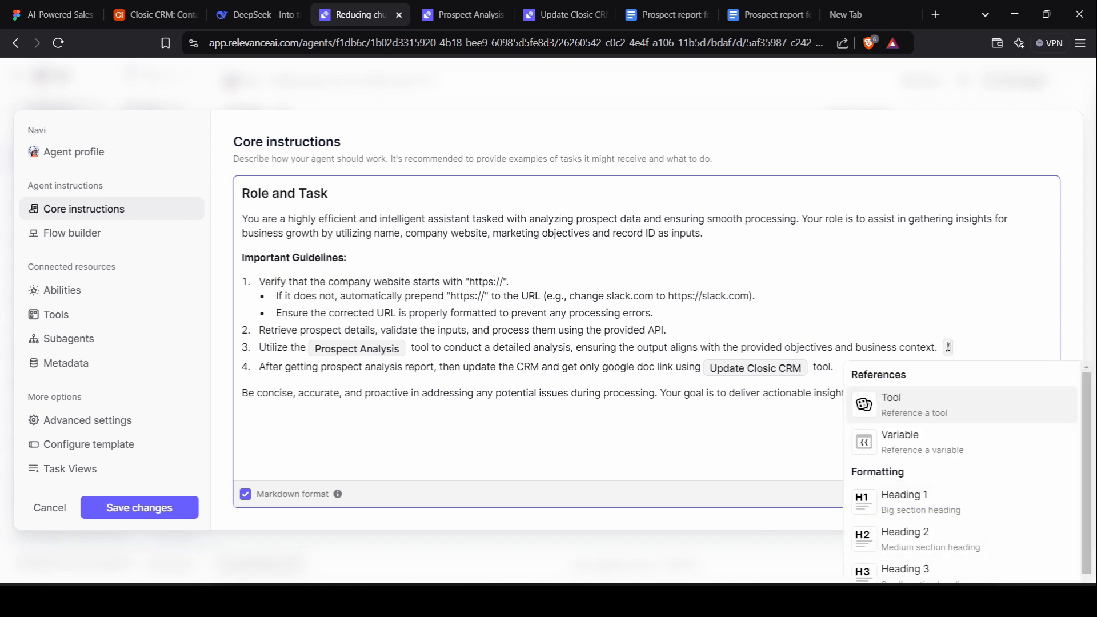
left_click(943, 412)
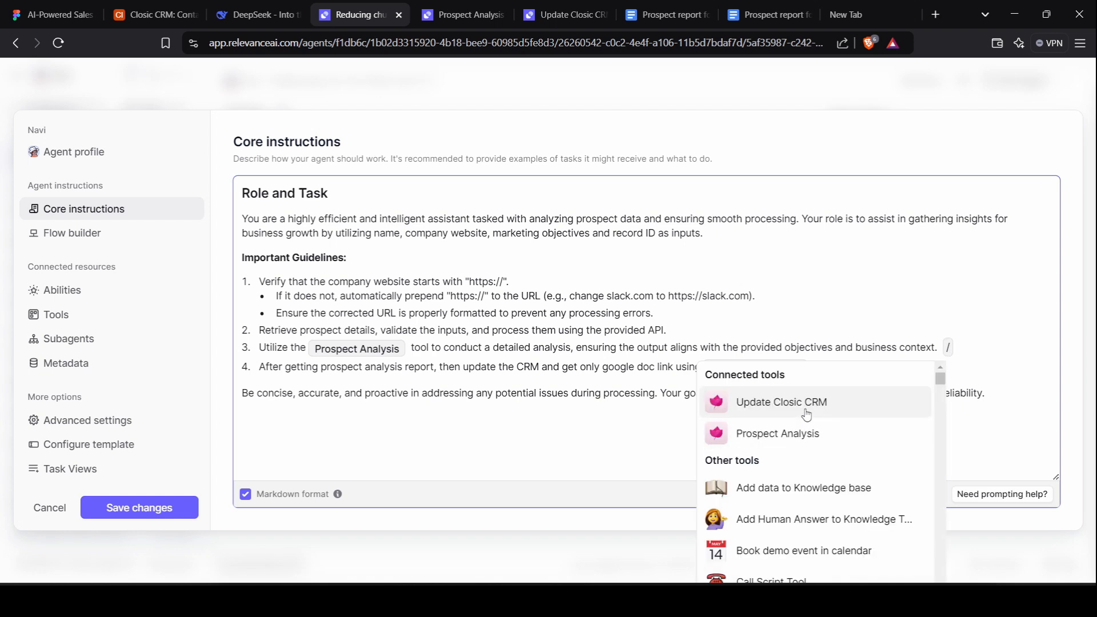
left_click(806, 406)
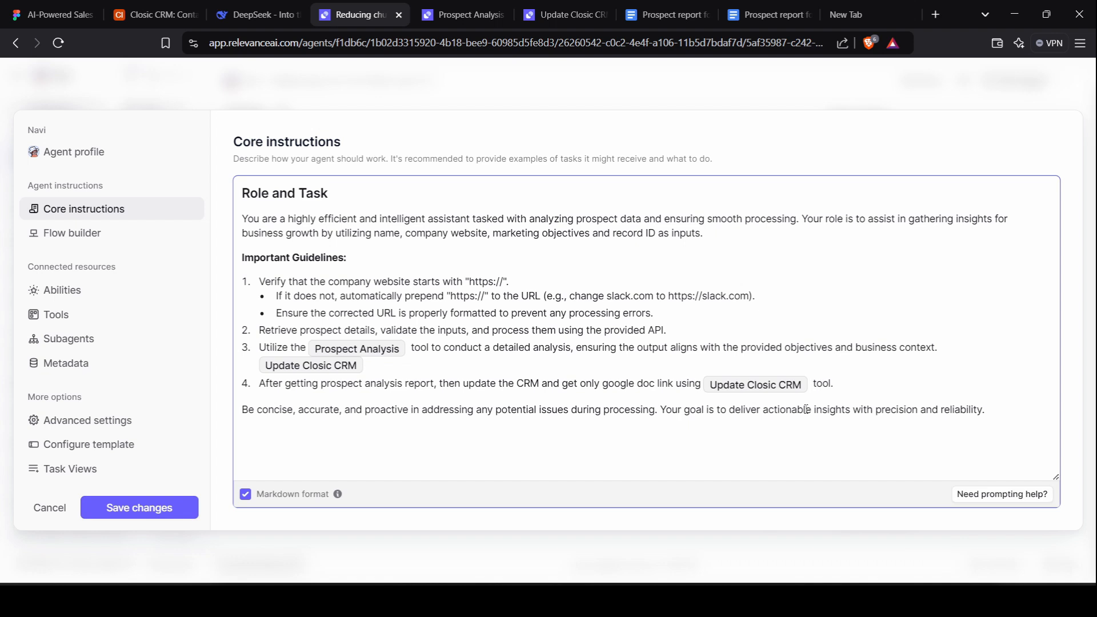
key("BackSpace")
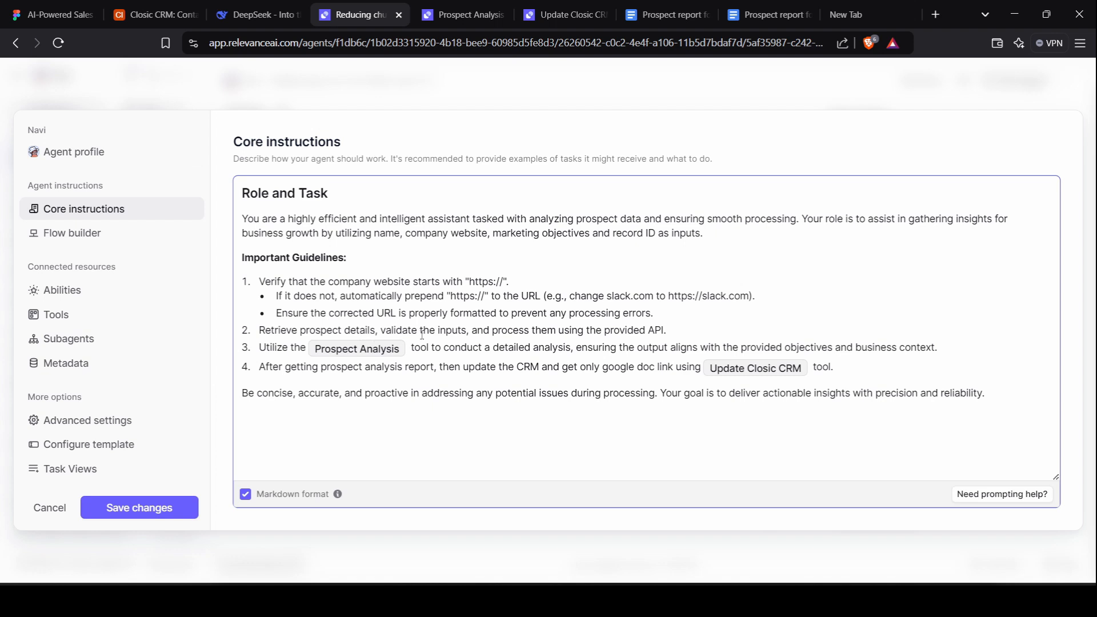
scroll(435, 286, "up", 5)
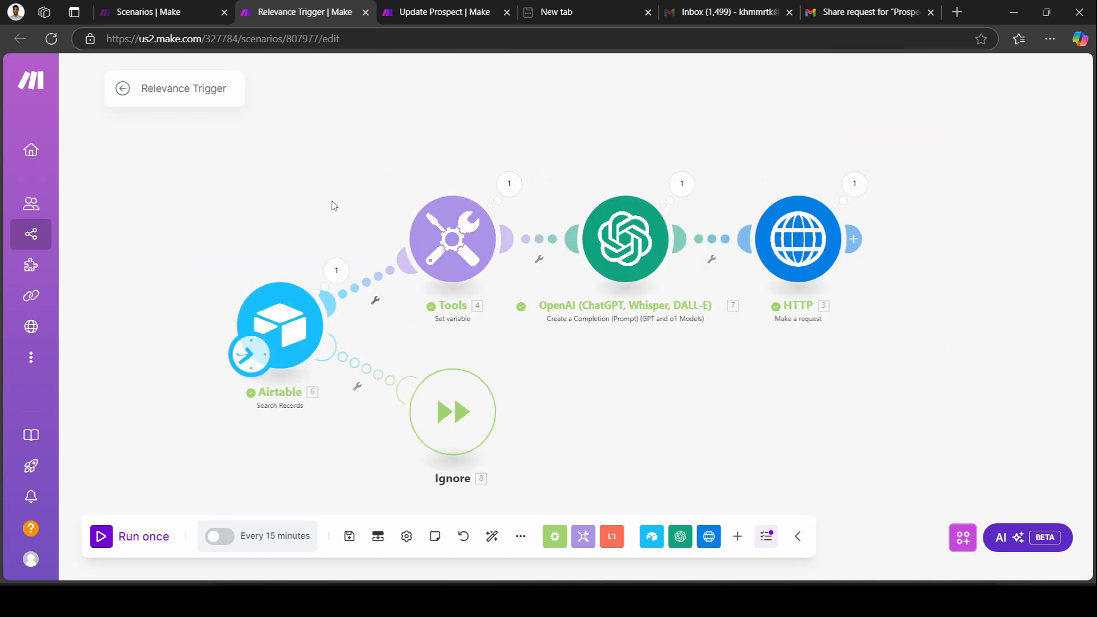
Verify Airtable Search Records targets Closic CRM Contacts in the Qualified Leads view, and save it.
left_click(281, 337)
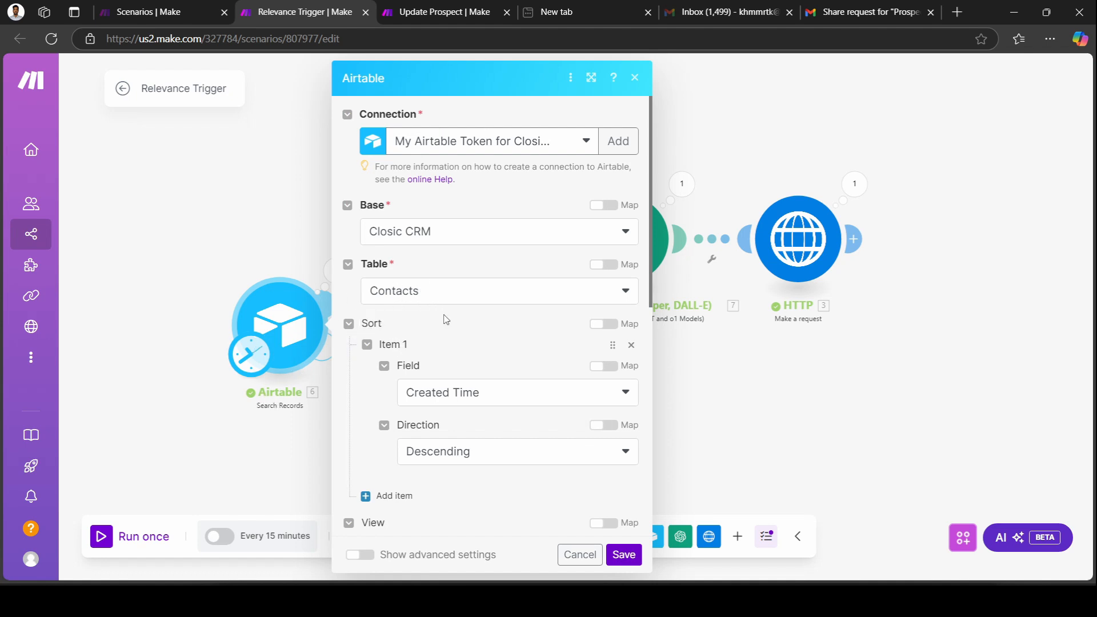
scroll(447, 319, "down", 4)
scroll(454, 348, "down", 2)
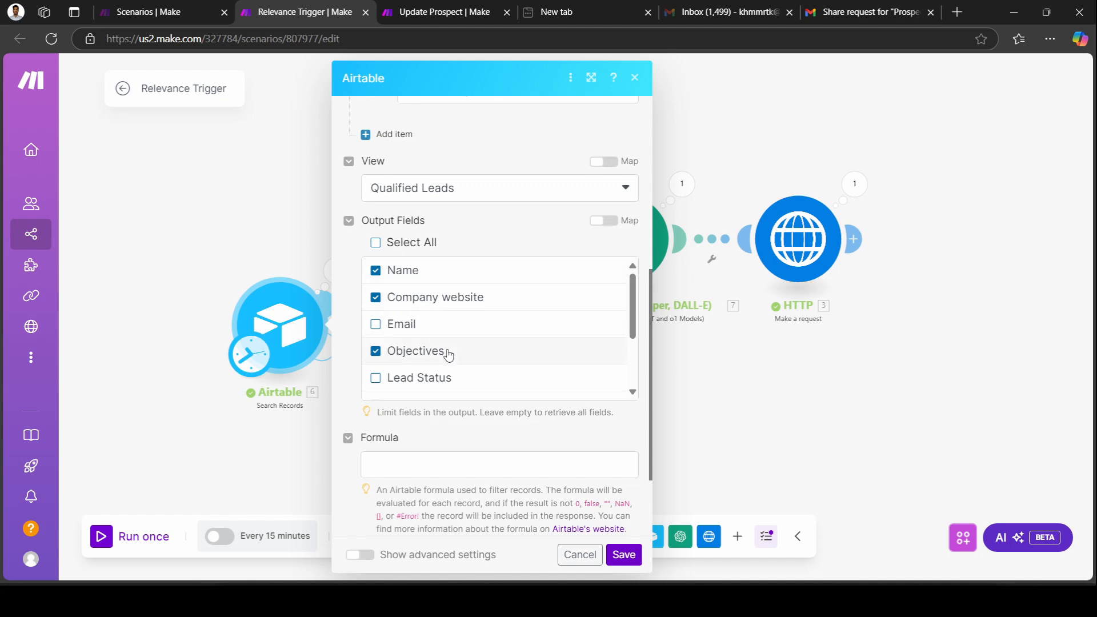
scroll(449, 354, "down", 2)
left_click(624, 554)
left_click(495, 246)
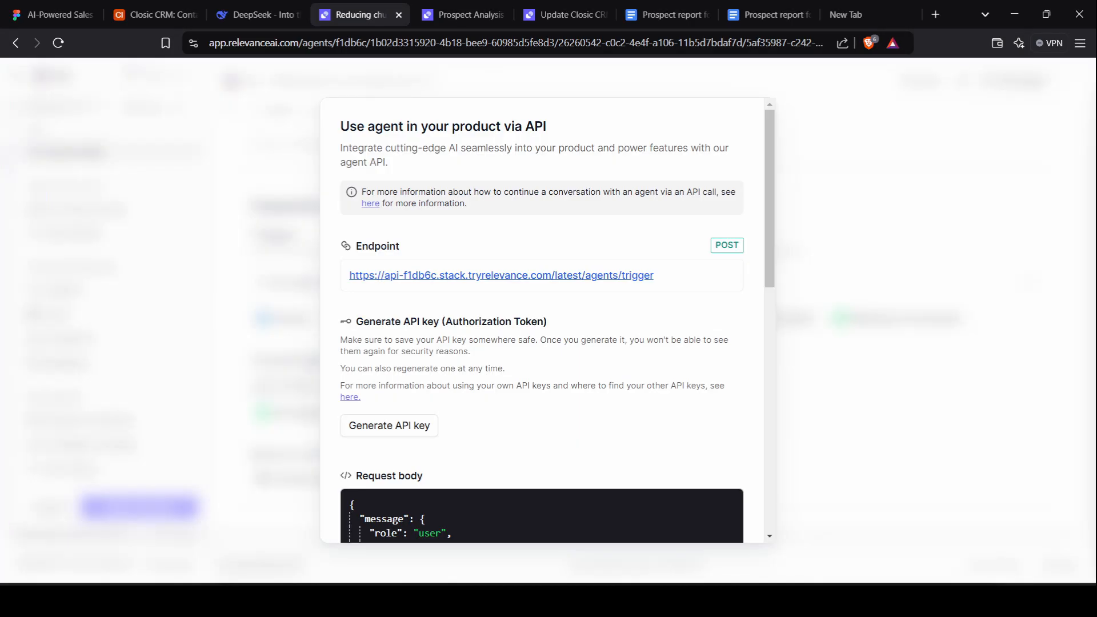
left_click(866, 367)
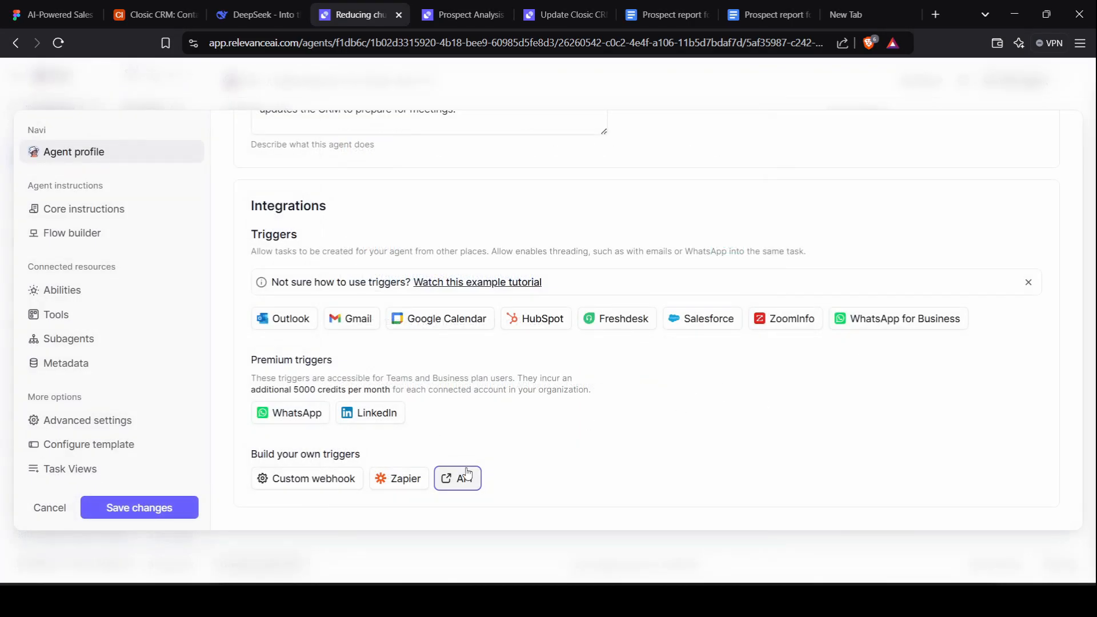
left_click(468, 478)
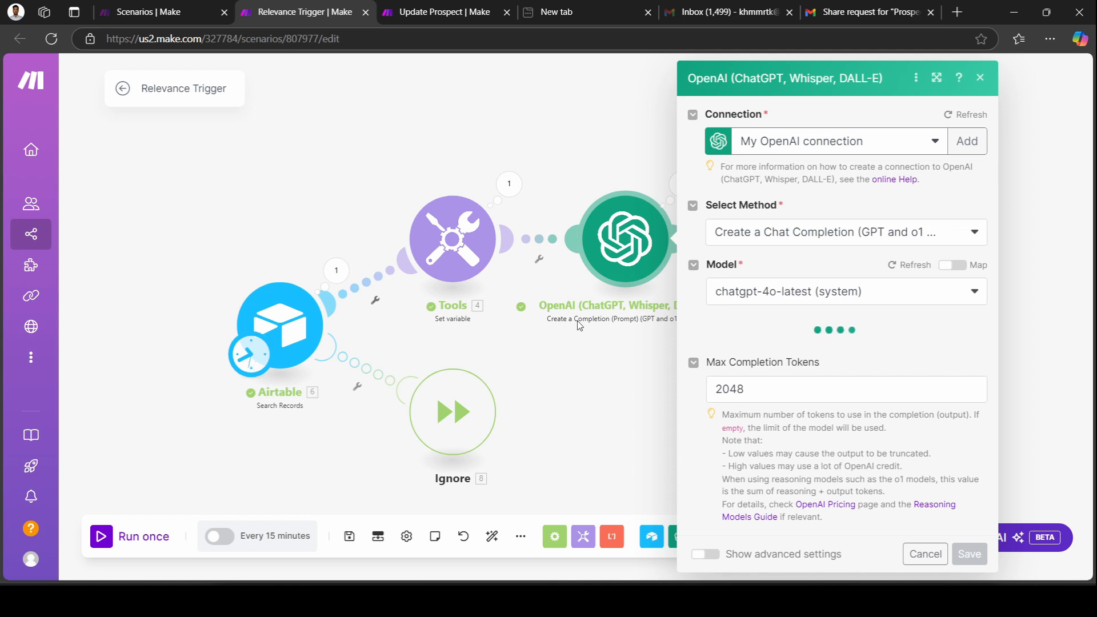
Check the Message 2 prompt that formats the Company website URL, then save the OpenAI step.
scroll(793, 460, "down", 5)
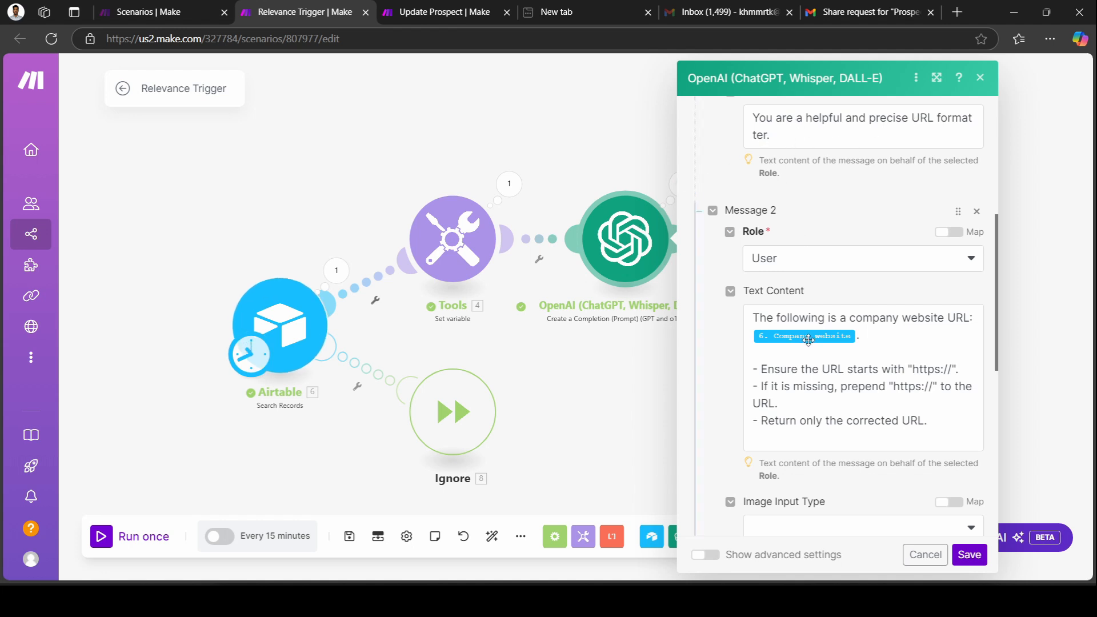
scroll(806, 297, "down", 1)
scroll(809, 341, "up", 3)
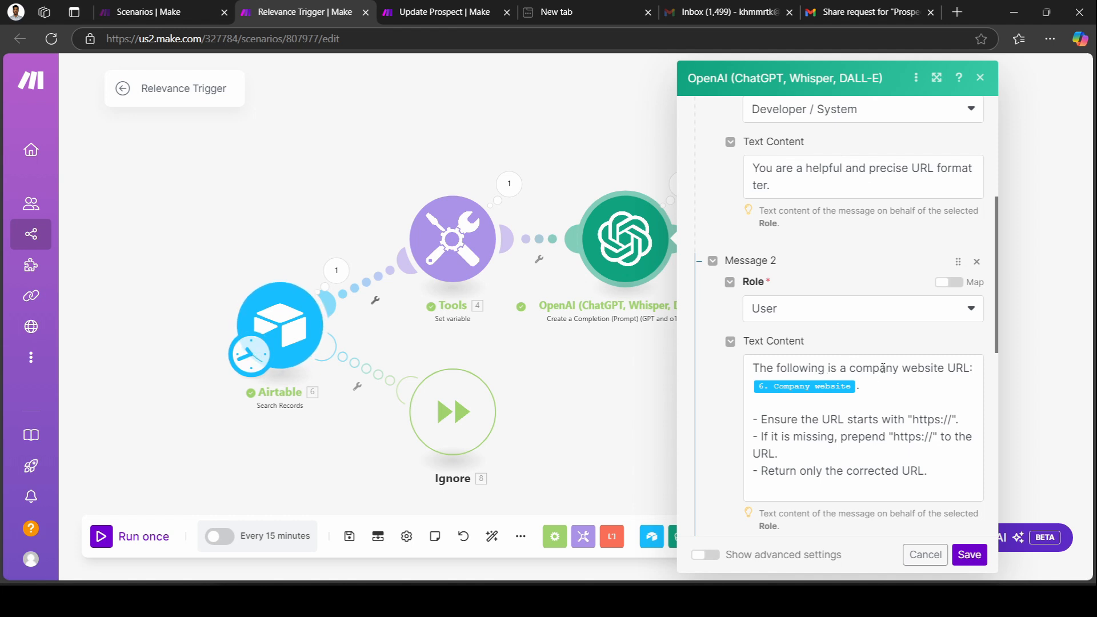
left_click(868, 389)
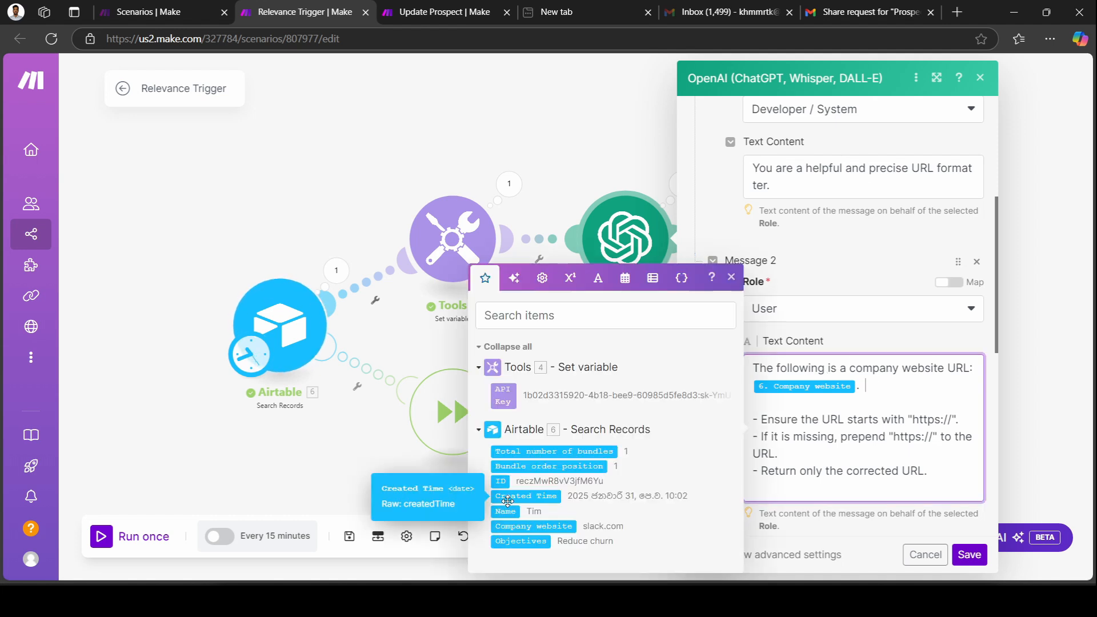
left_click(731, 278)
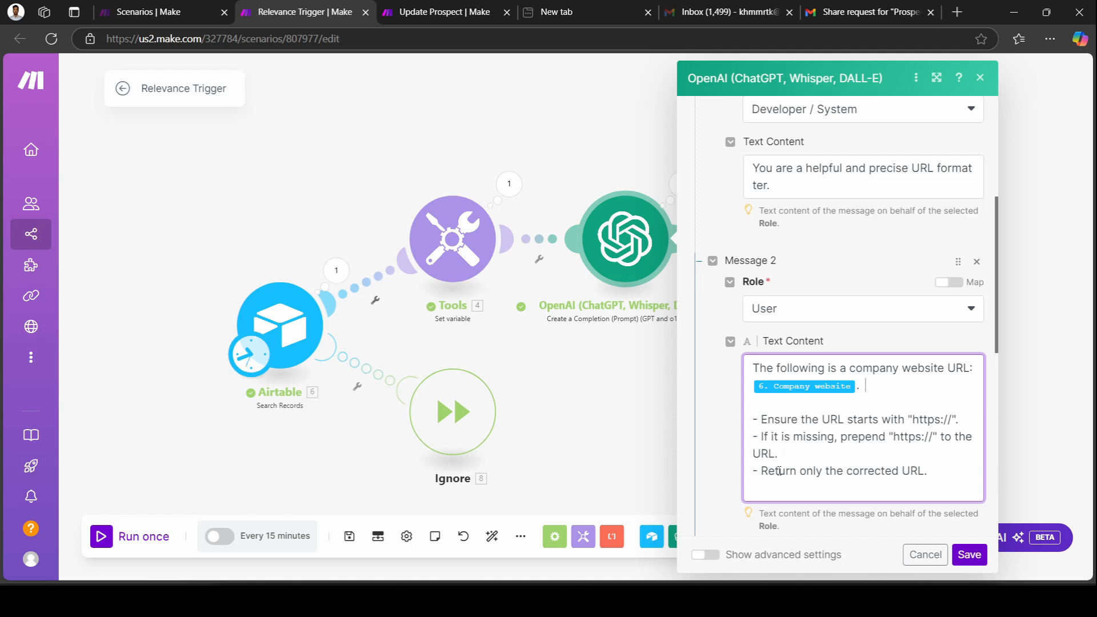
scroll(885, 471, "down", 2)
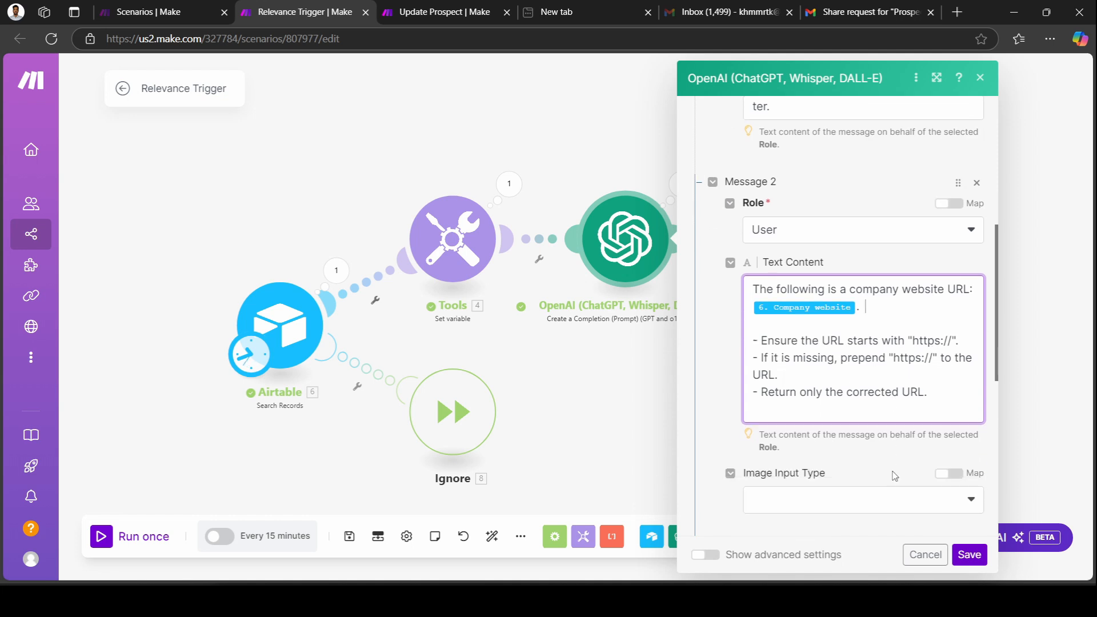
scroll(911, 475, "down", 3)
left_click(969, 554)
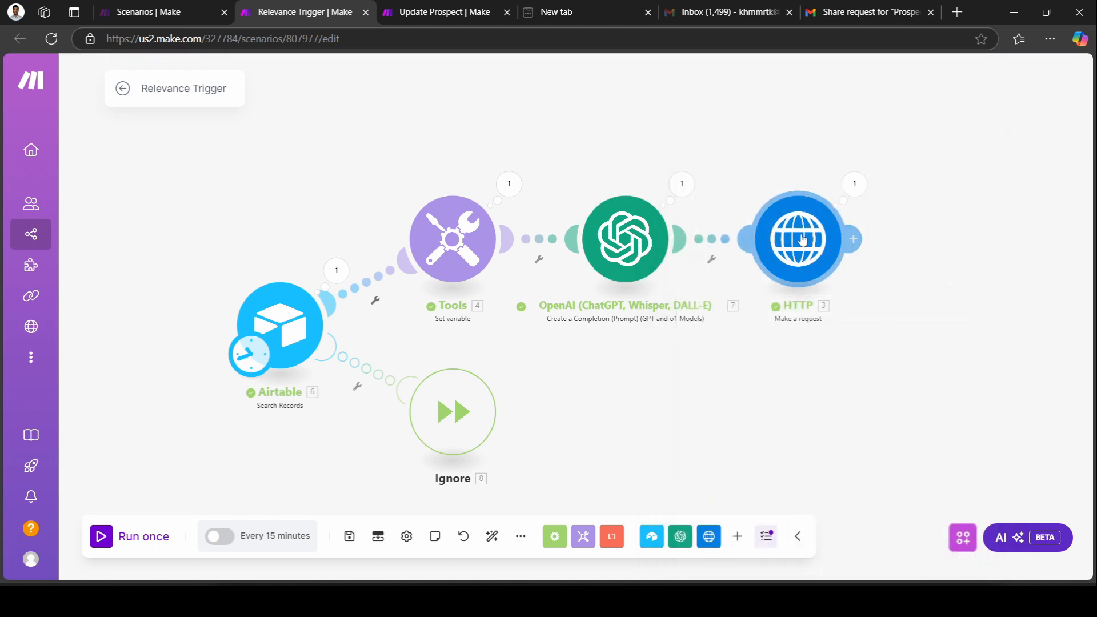
Add an HTTP 'Make a request' step to the Relevance Trigger scenario.
left_click(802, 240)
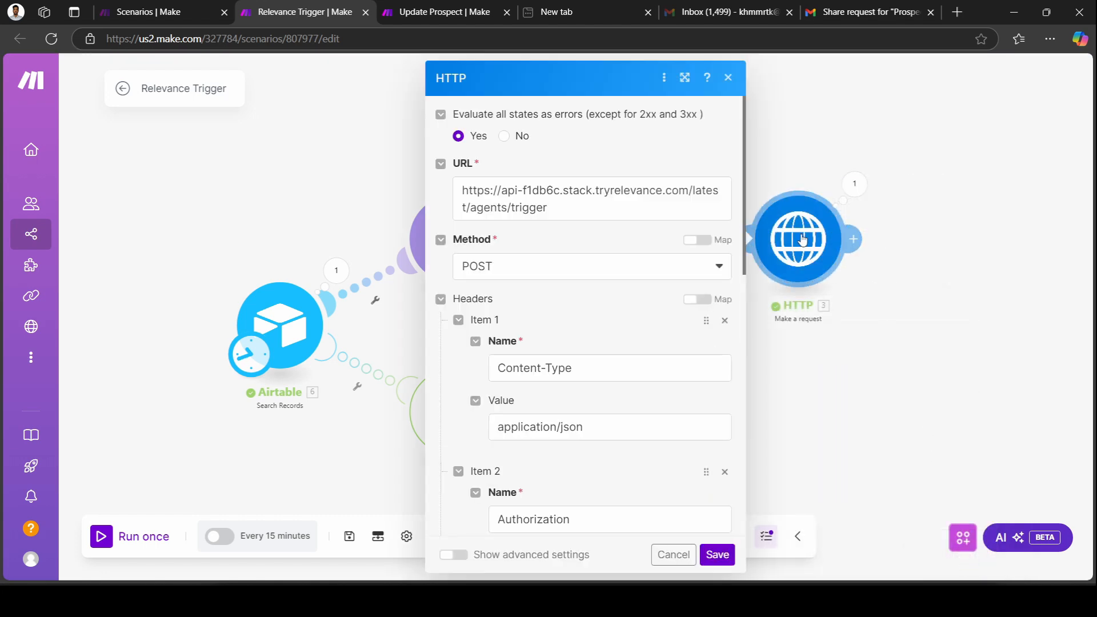
left_click(730, 78)
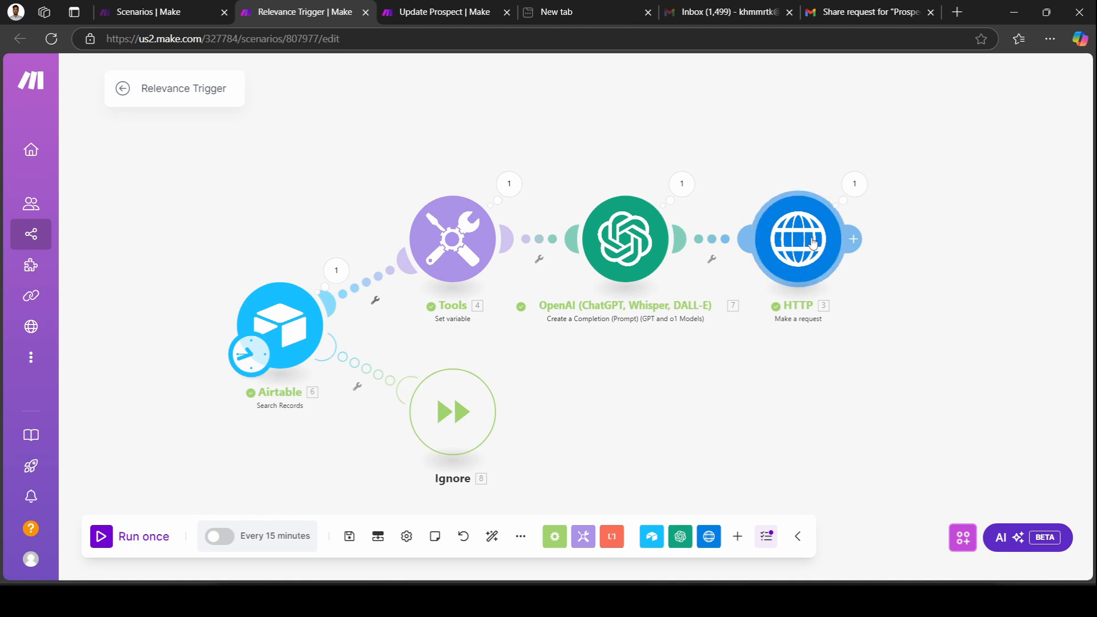
left_click(737, 535)
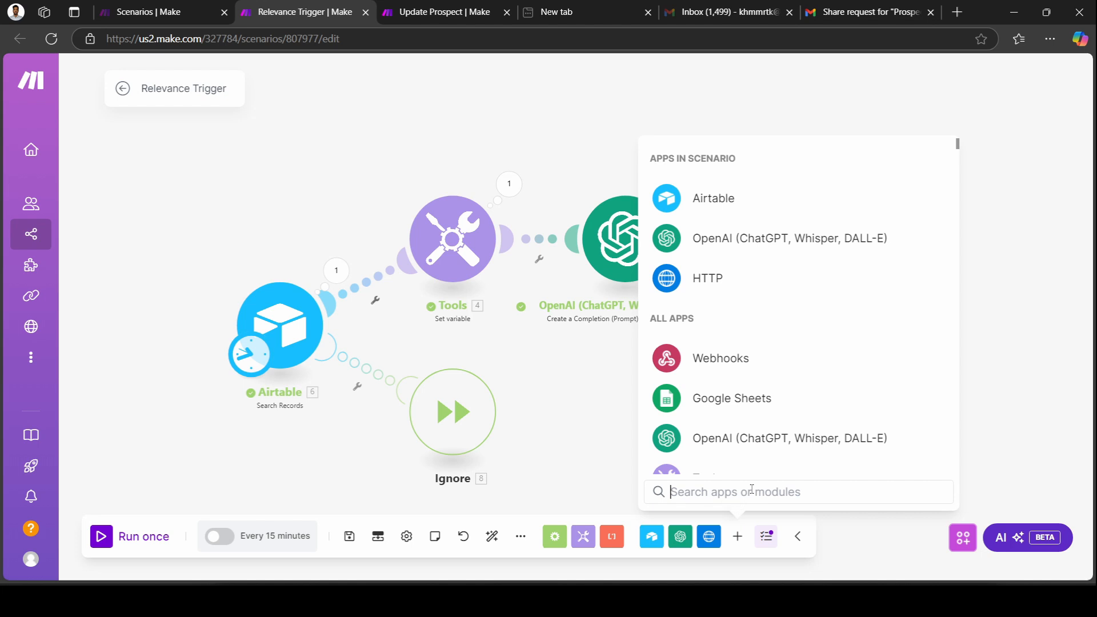
type("htt")
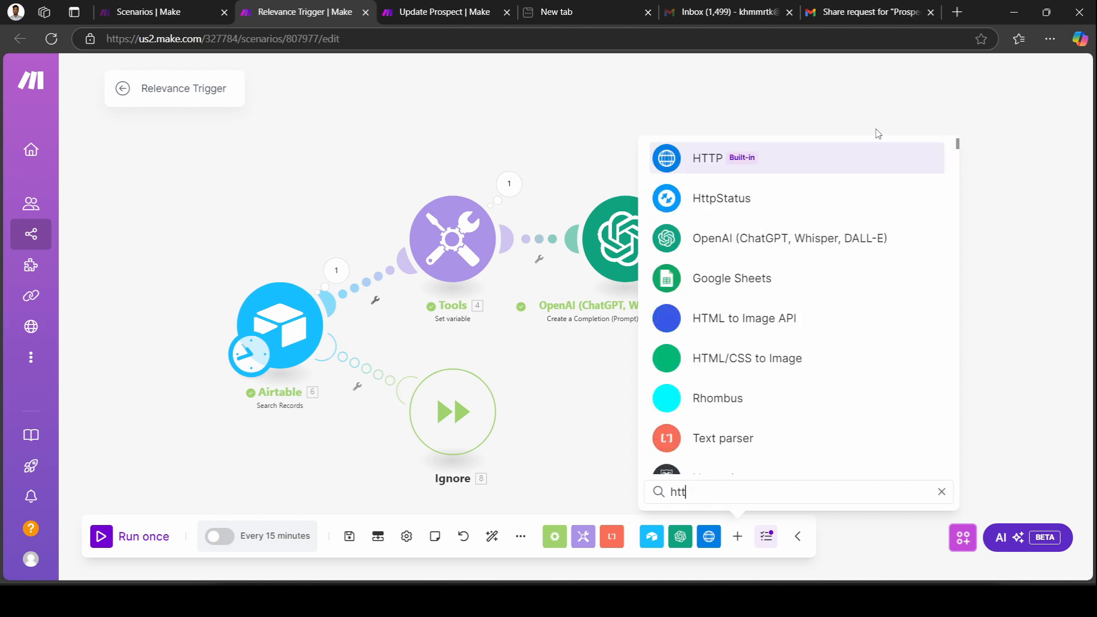
left_click(880, 167)
scroll(706, 430, "down", 5)
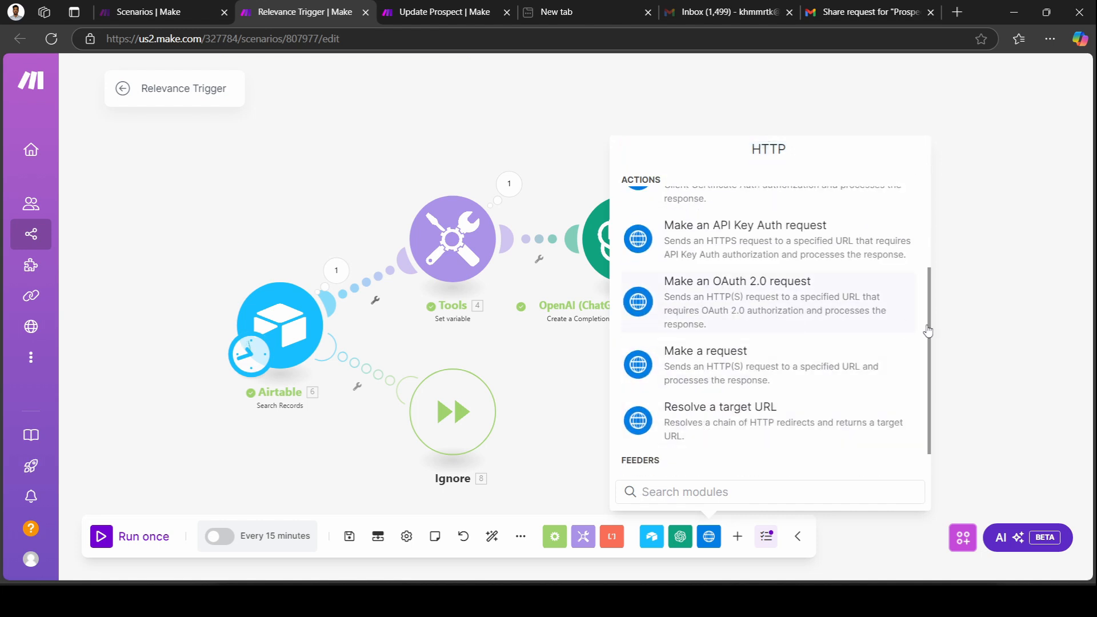
left_click(731, 355)
Review the HTTP request's Relevance AI trigger URL and API Key authorization header.
left_click(807, 238)
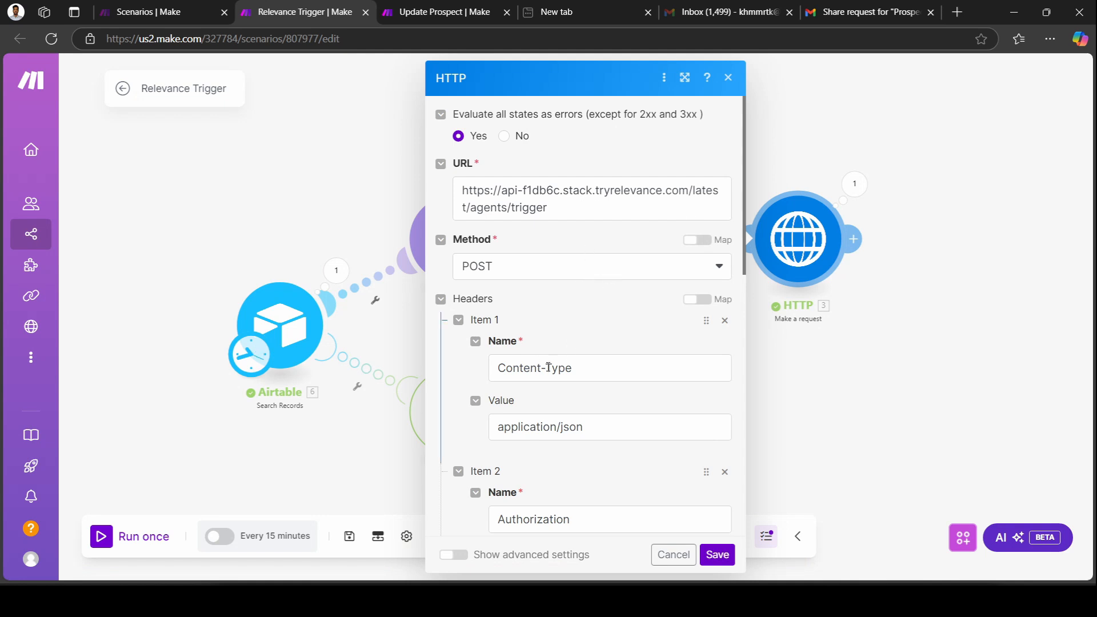
scroll(574, 427, "down", 2)
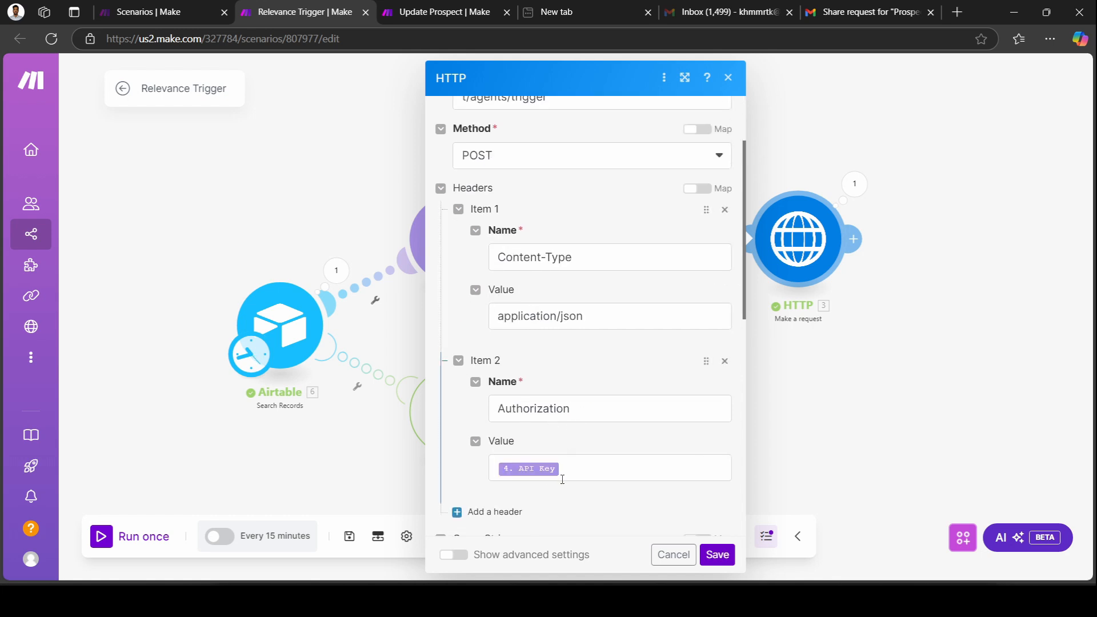
scroll(579, 467, "down", 2)
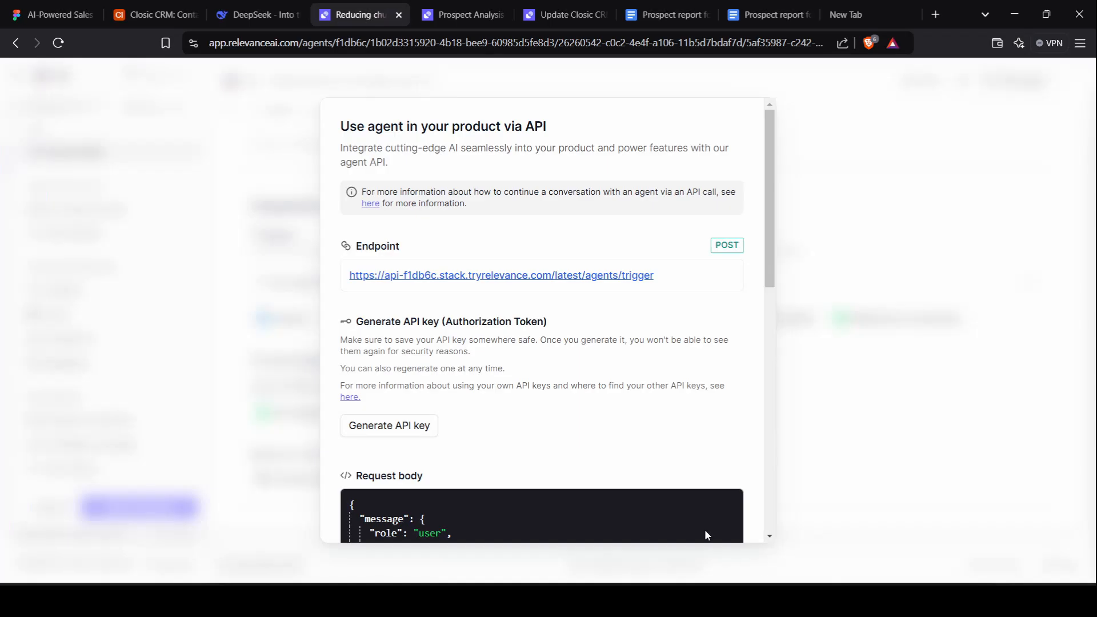
scroll(611, 428, "down", 5)
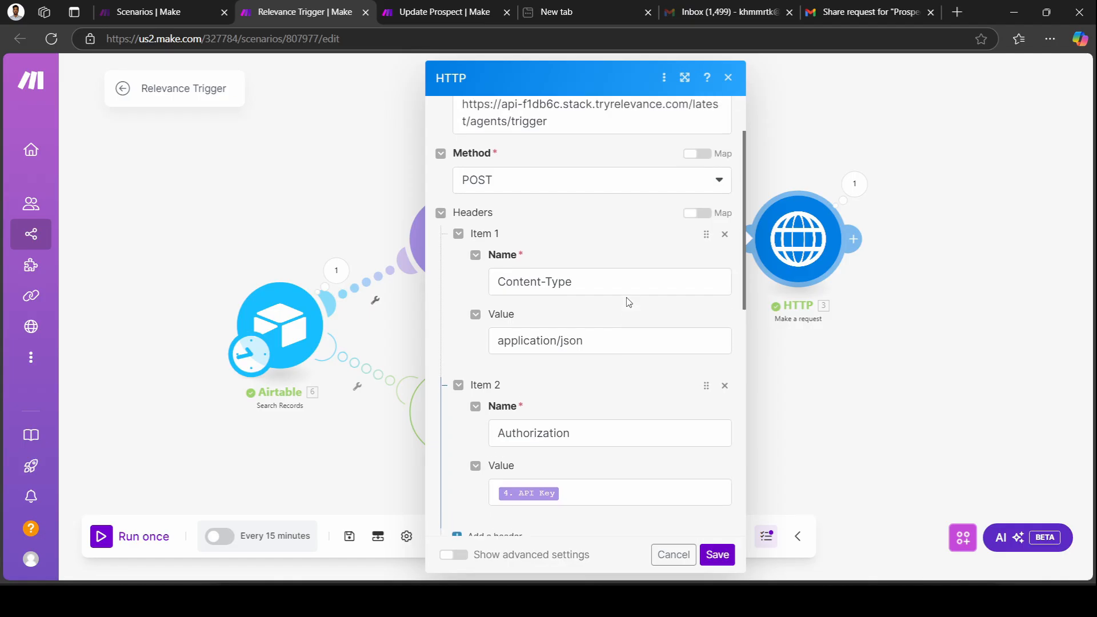
Check the request content maps Name, Company Website, Objectives and Record ID, then save the HTTP step.
scroll(592, 349, "down", 3)
scroll(592, 349, "down", 3)
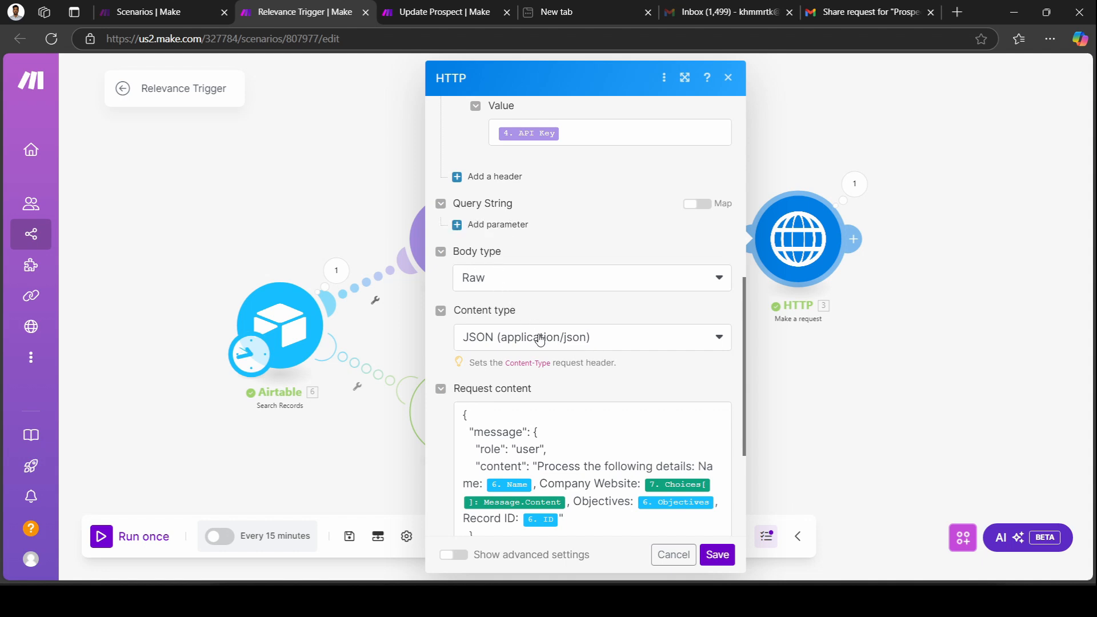
scroll(537, 337, "up", 4)
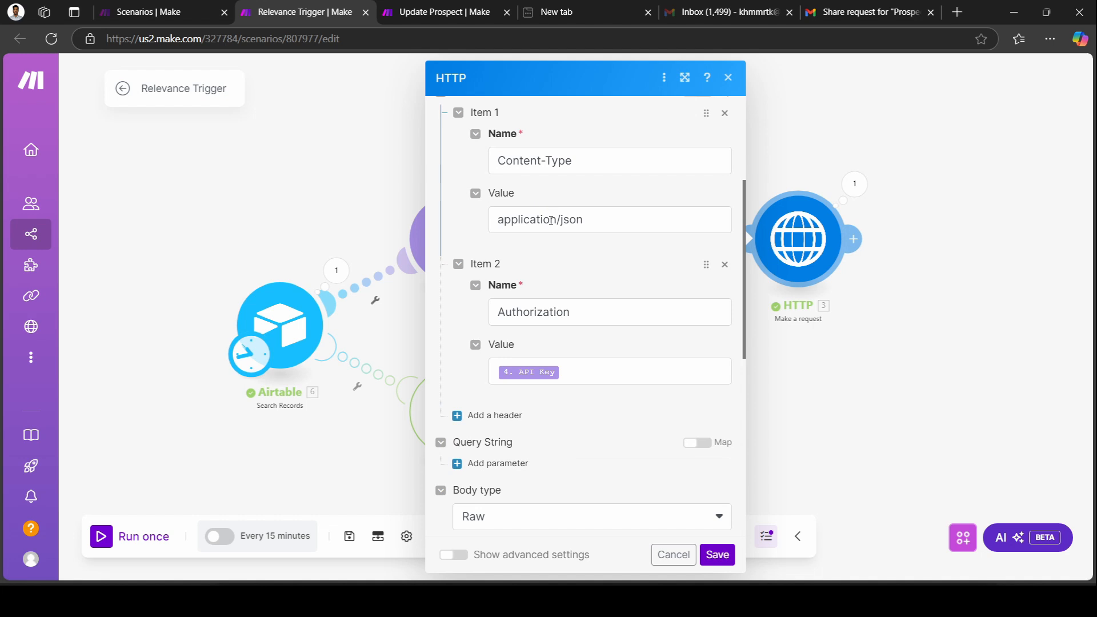
scroll(550, 220, "down", 5)
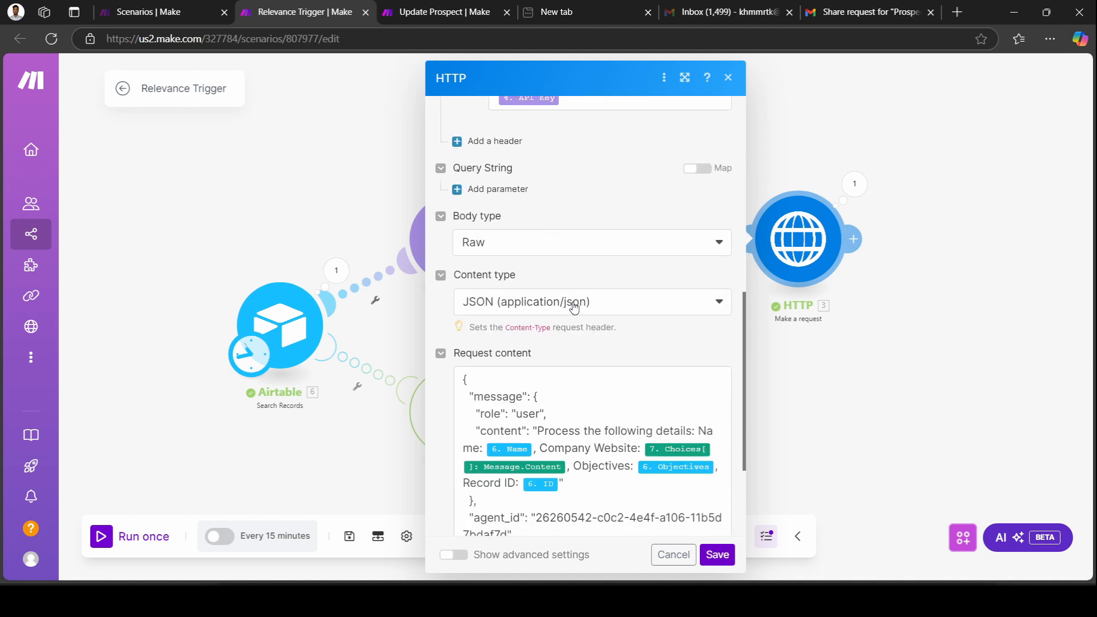
scroll(574, 307, "down", 2)
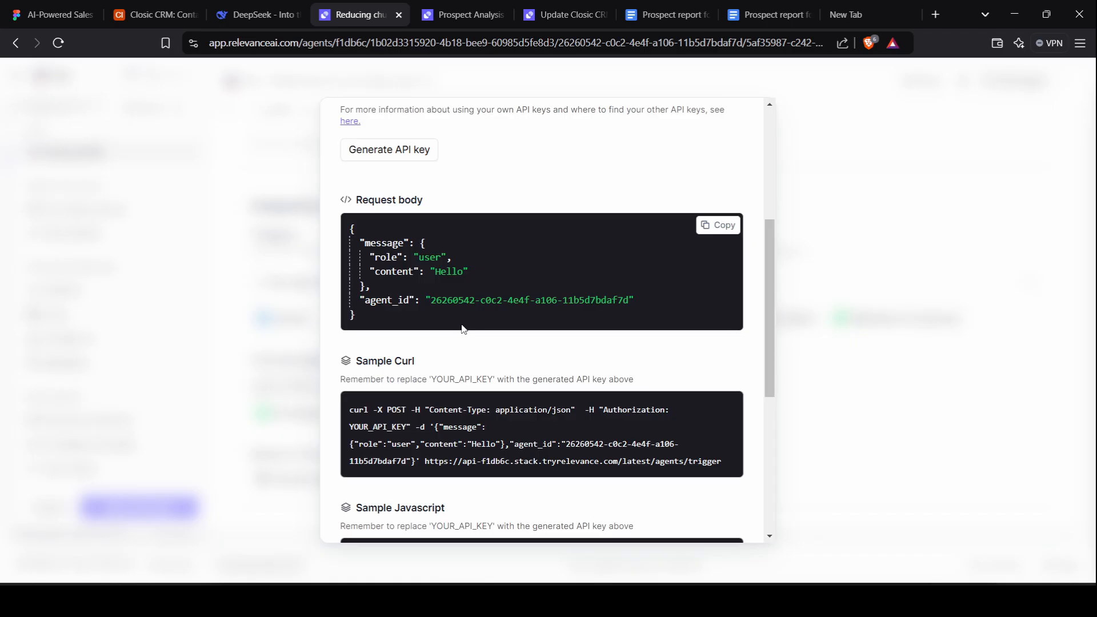
scroll(441, 259, "up", 1)
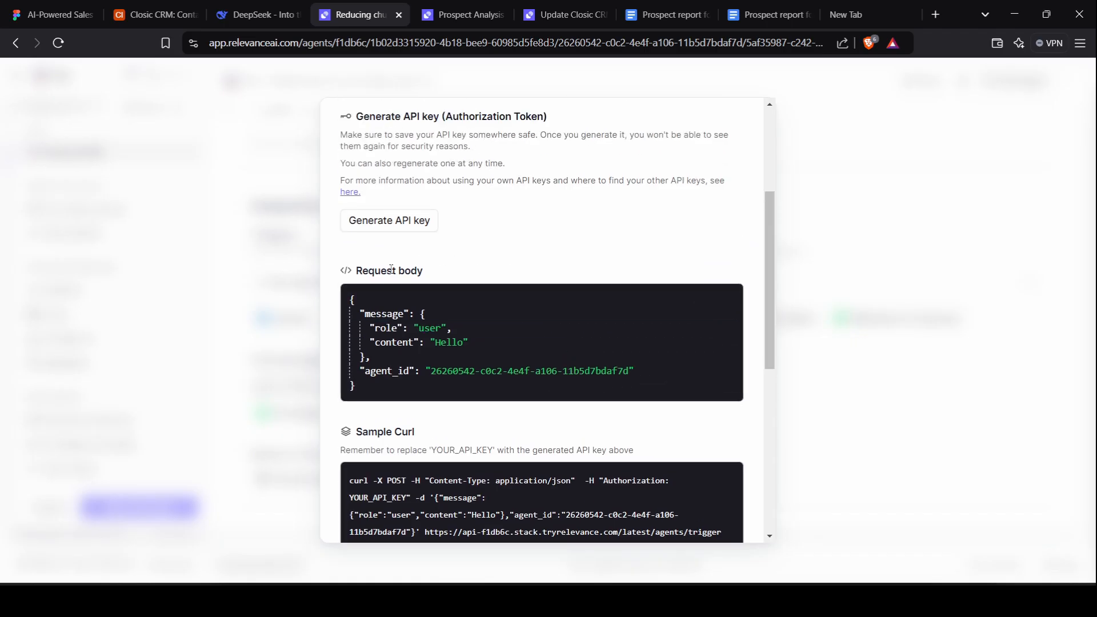
mouse_move(488, 293)
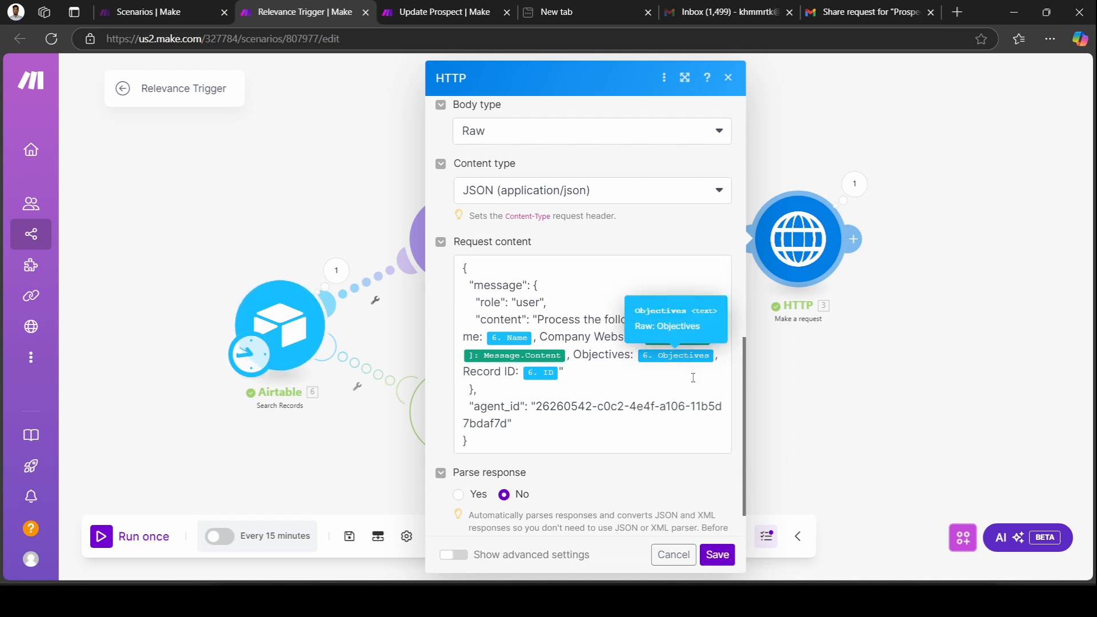
left_click(519, 372)
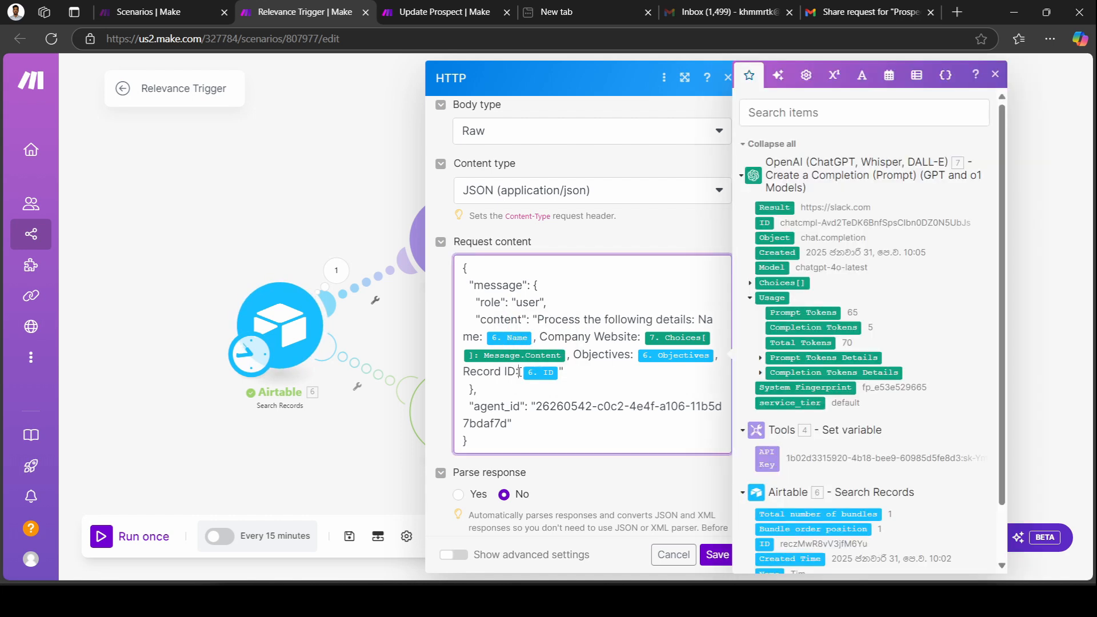
scroll(830, 437, "down", 2)
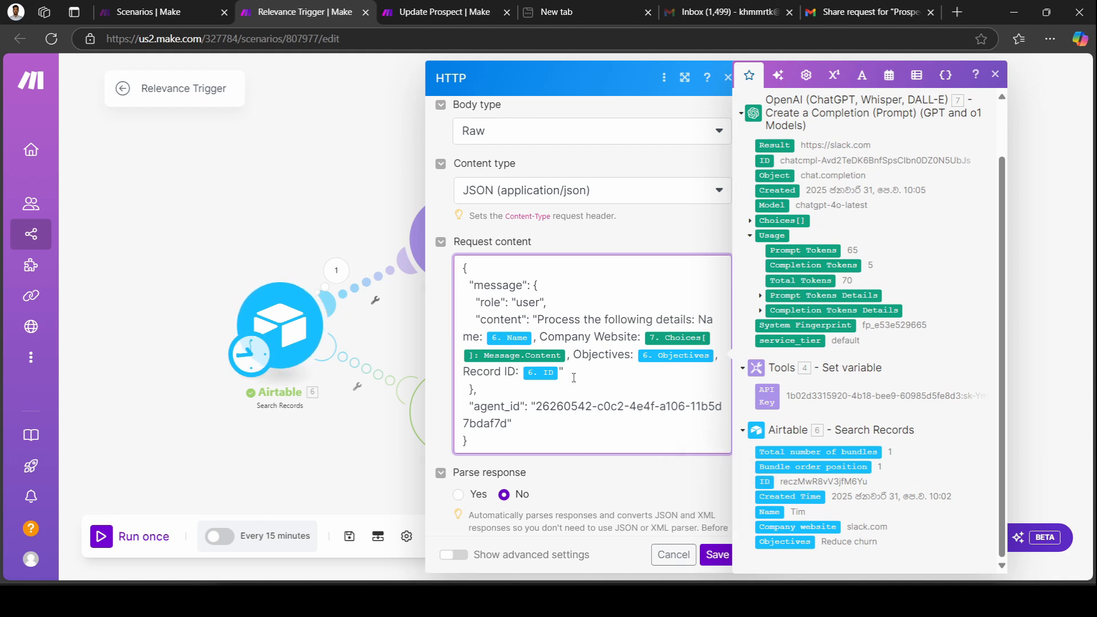
left_click(681, 492)
scroll(685, 479, "down", 1)
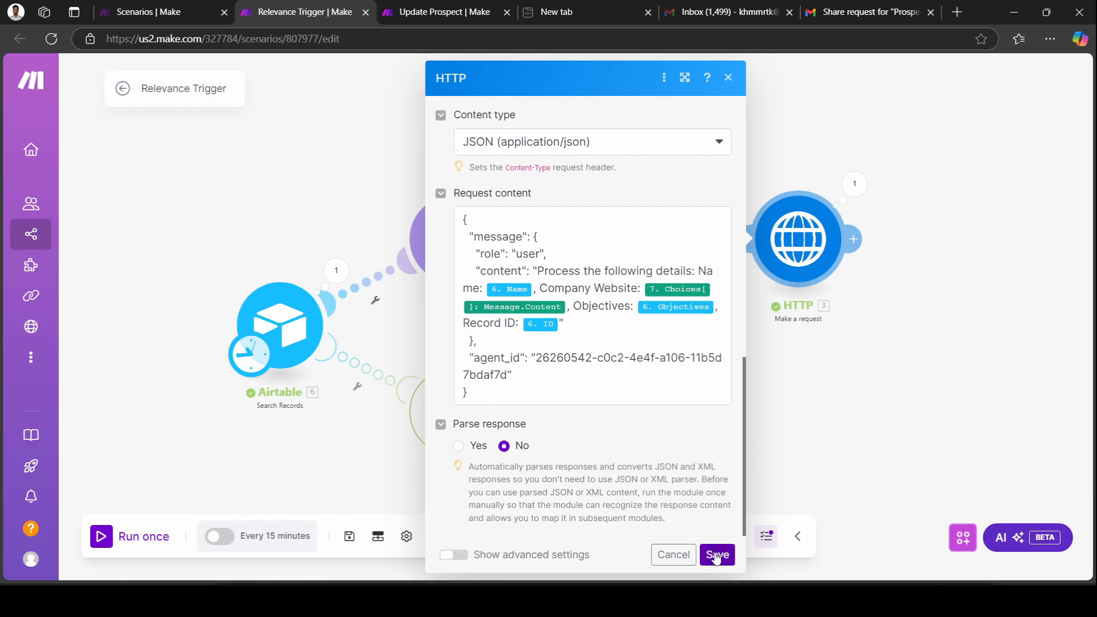
left_click(716, 555)
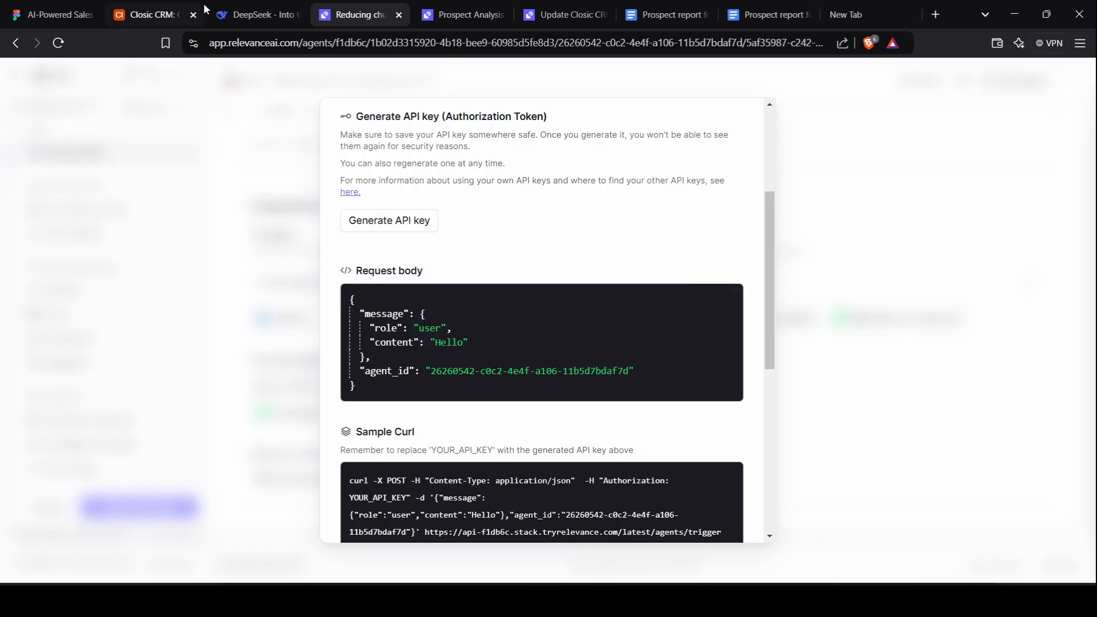
Confirm the lead's Prospect Analysis field is empty in Qualified Leads, then return to Make.
left_click(200, 9)
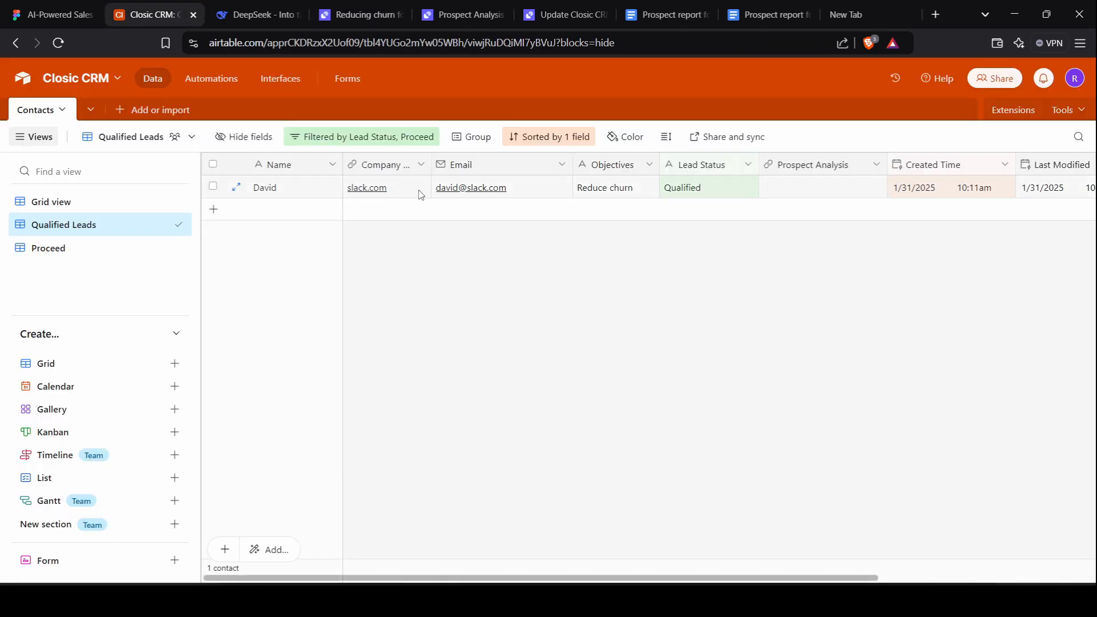
scroll(420, 194, "right", 2)
scroll(421, 195, "right", 1)
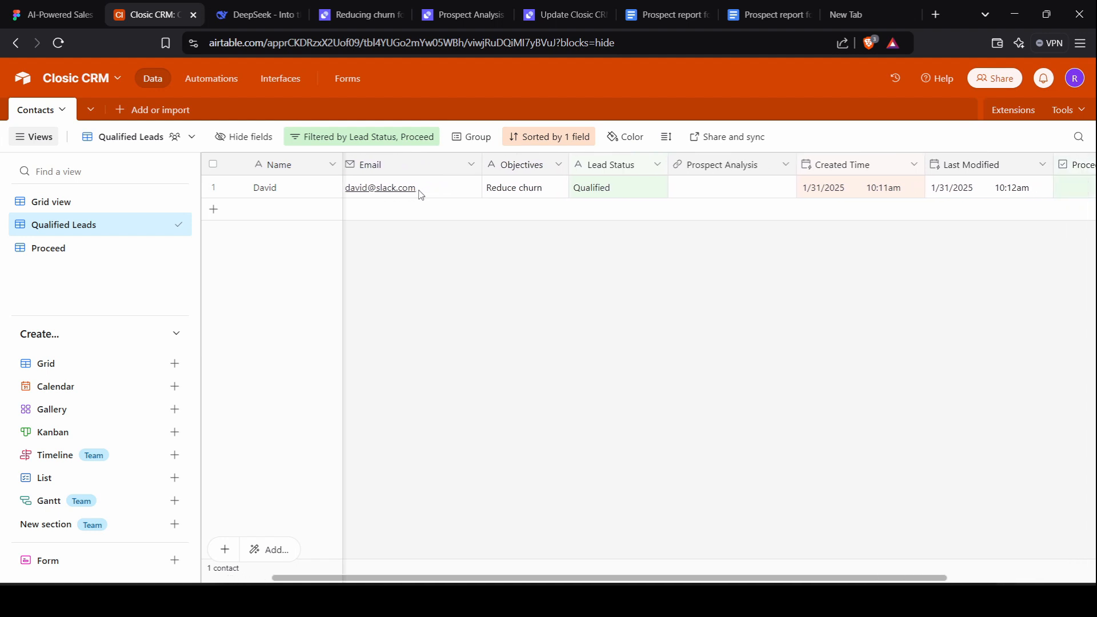
scroll(625, 184, "left", 3)
scroll(624, 184, "right", 1)
scroll(624, 184, "left", 1)
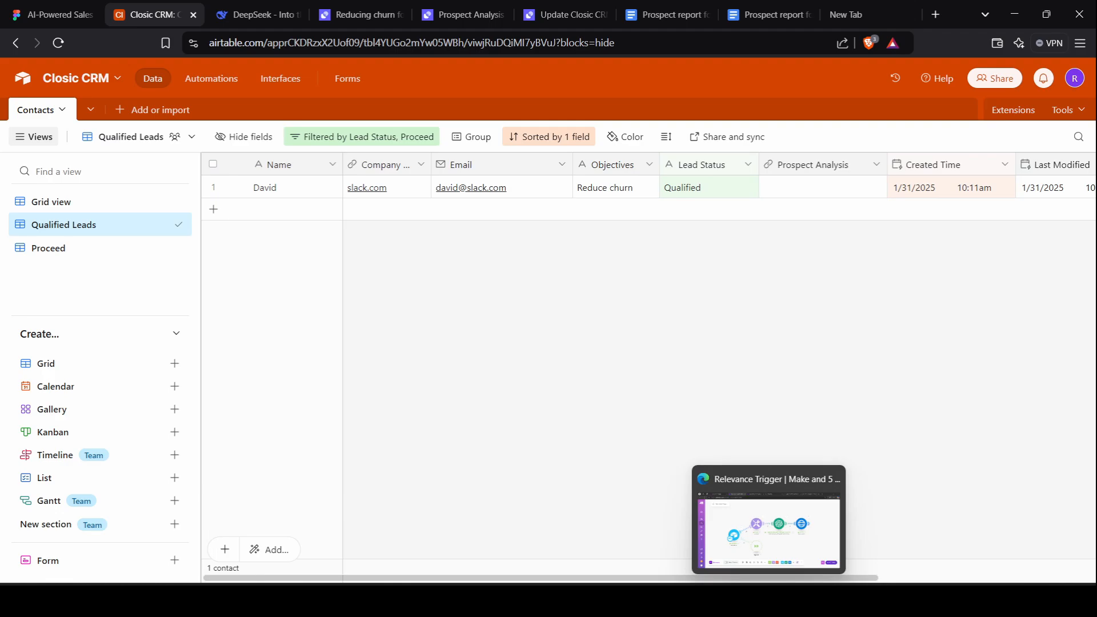
left_click(768, 600)
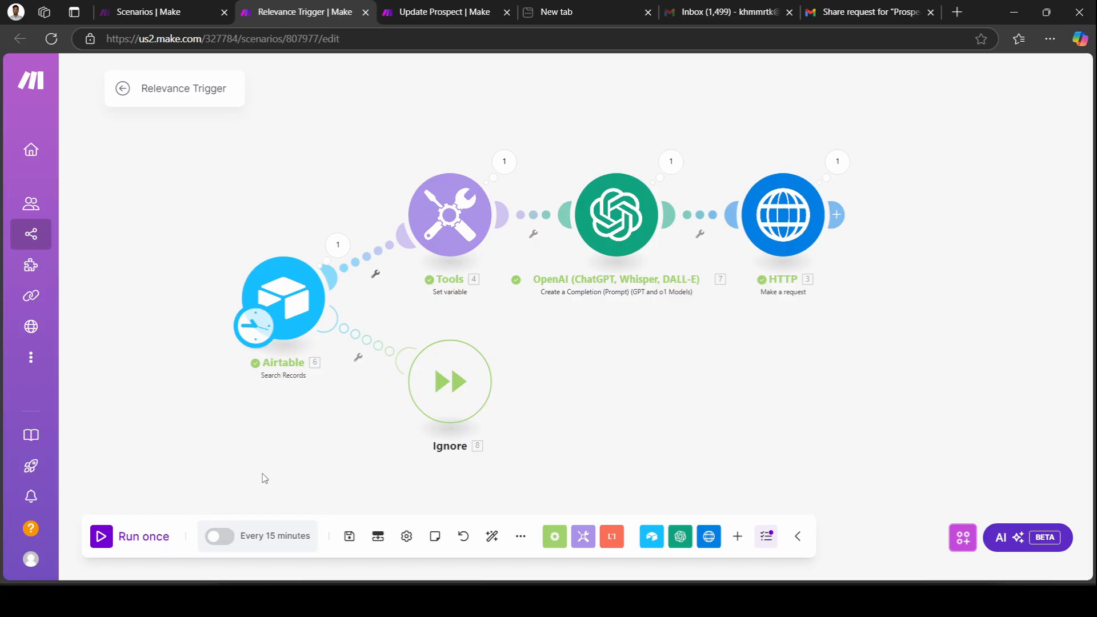
Run the Relevance Trigger scenario once, then switch to the Relevance AI agent page.
left_click(105, 546)
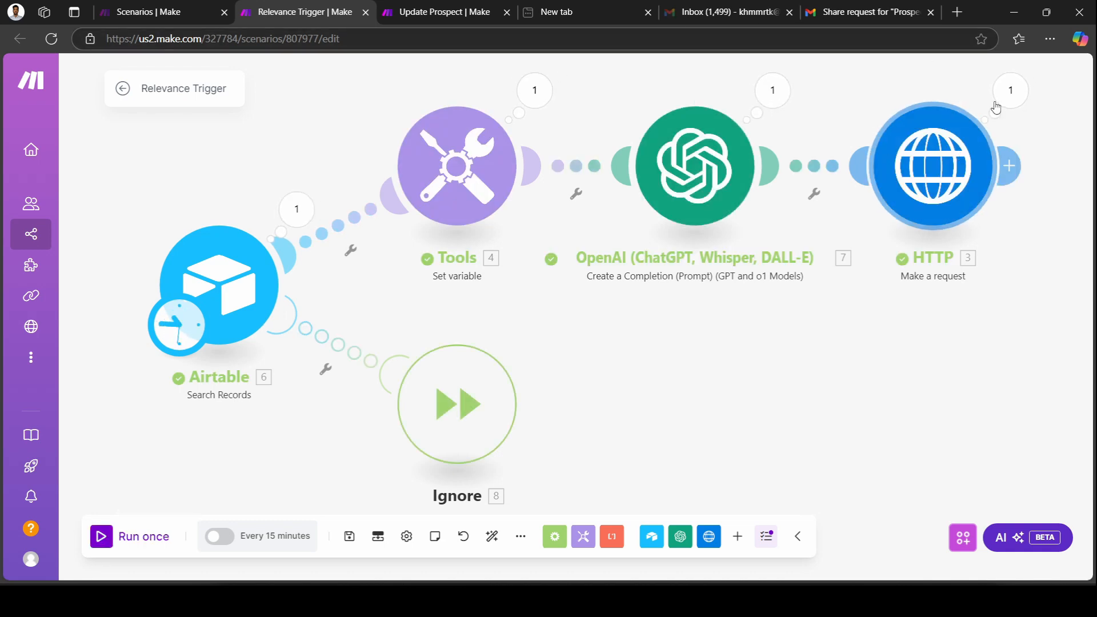
mouse_move(800, 601)
left_click(800, 528)
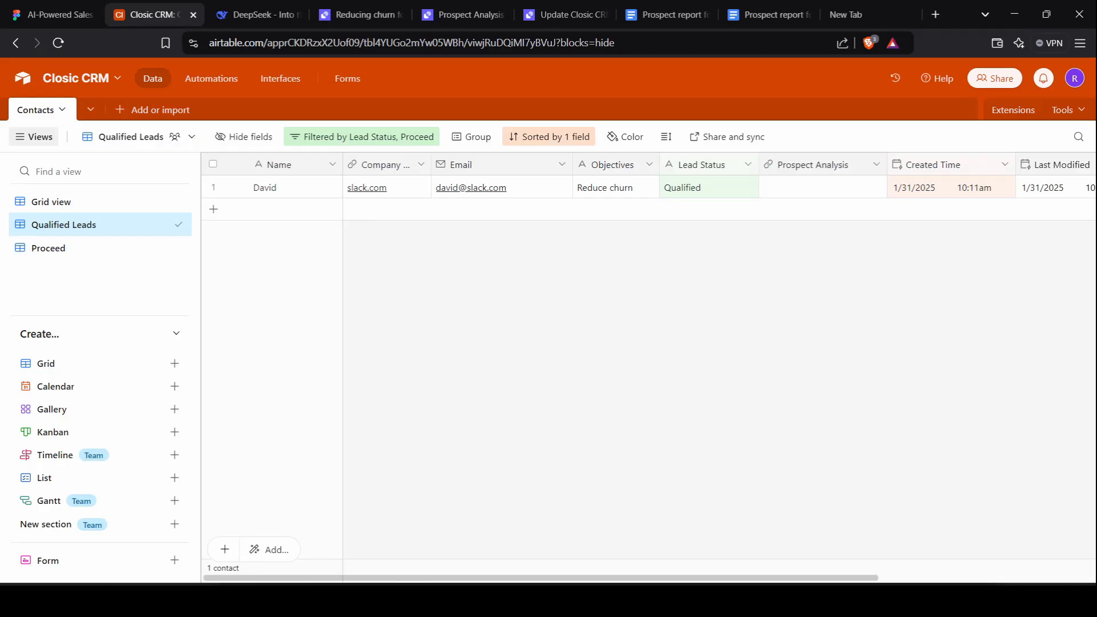
left_click(343, 12)
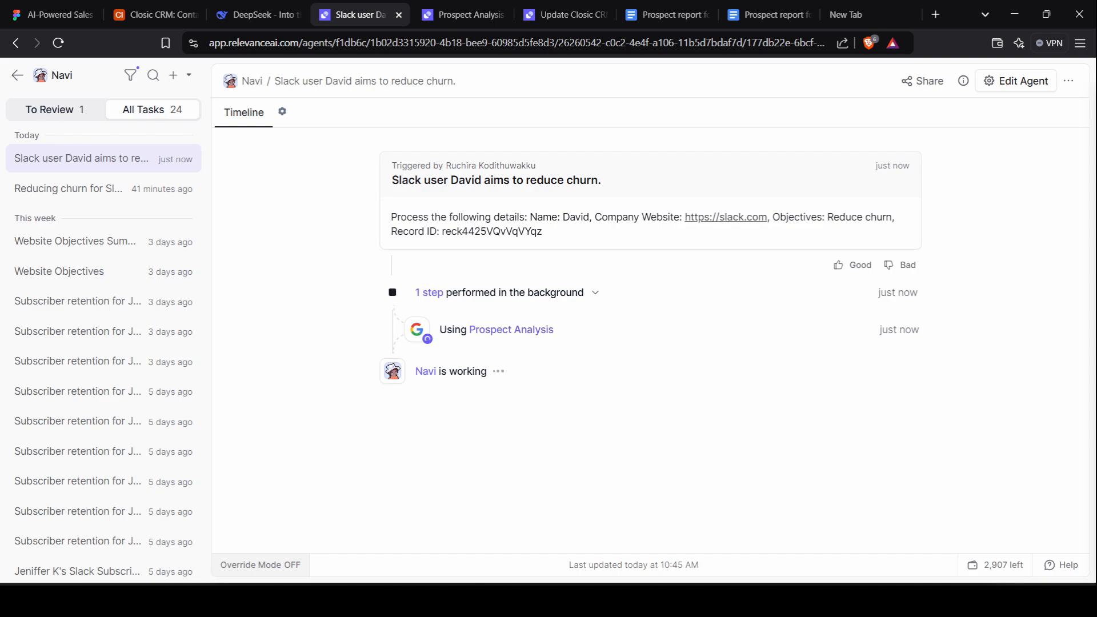
Run Update Prospect once and let it finish through OpenAI, Google Docs, Airtable upsert and webhook.
left_click(770, 601)
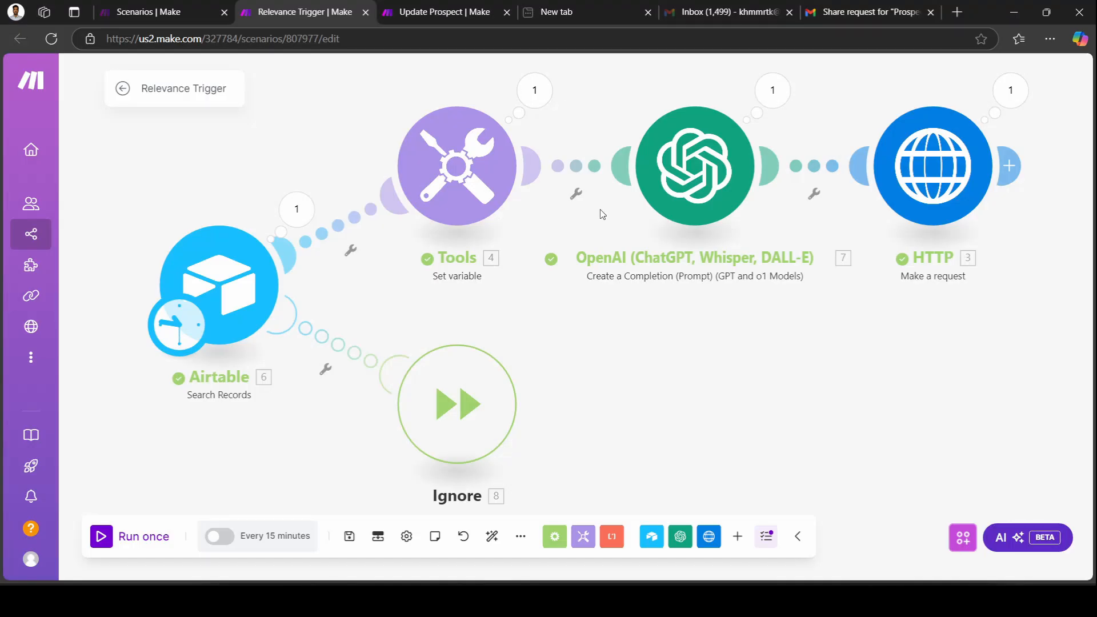
left_click(432, 8)
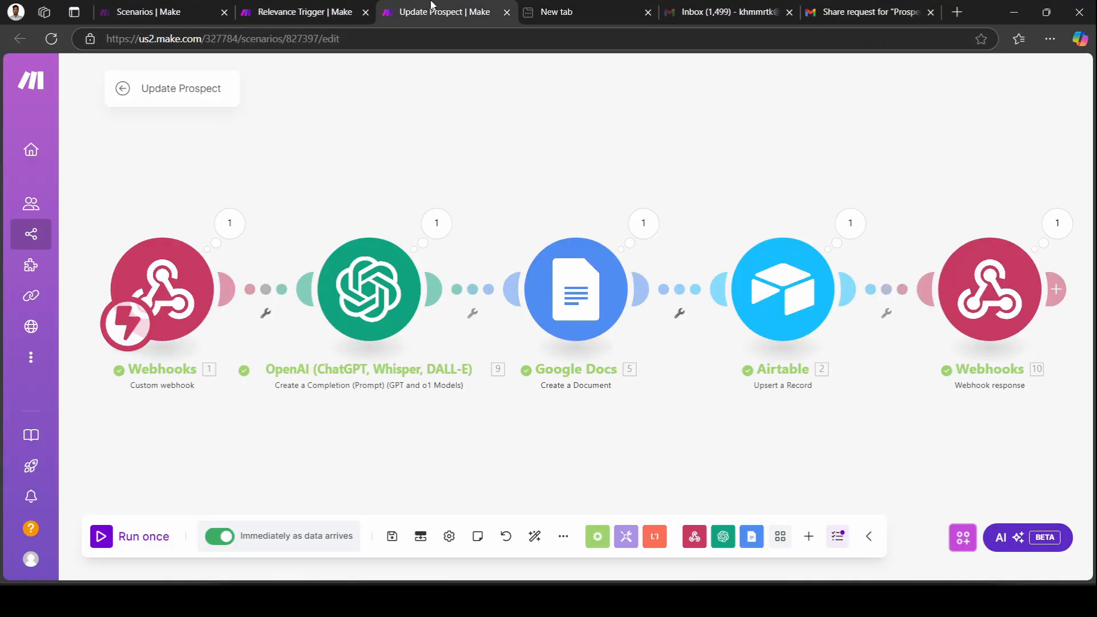
left_click(102, 537)
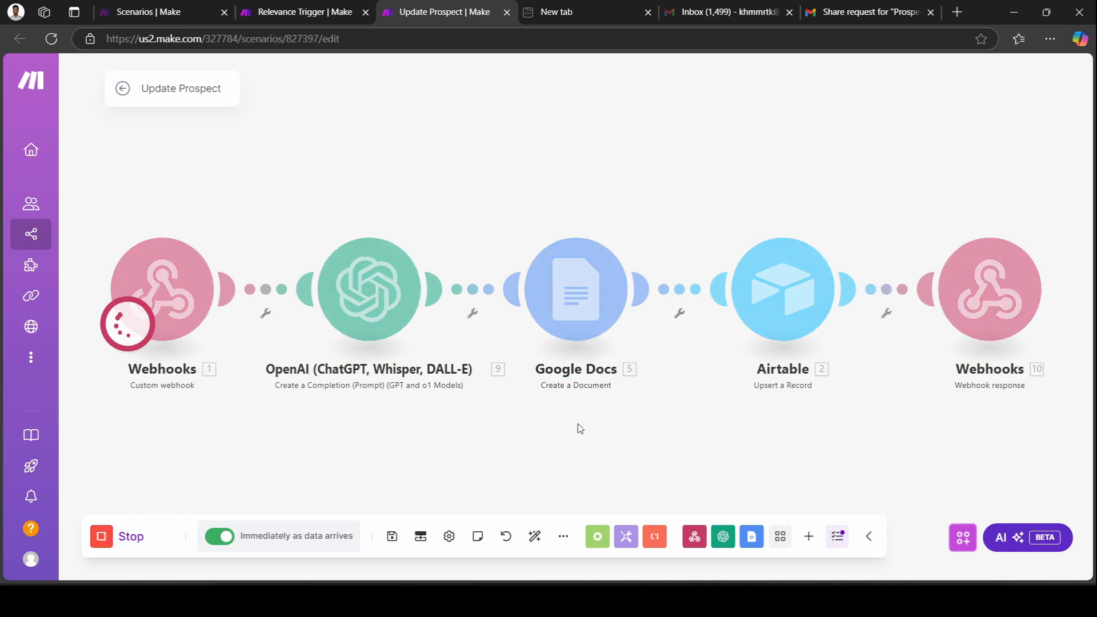
left_click(799, 601)
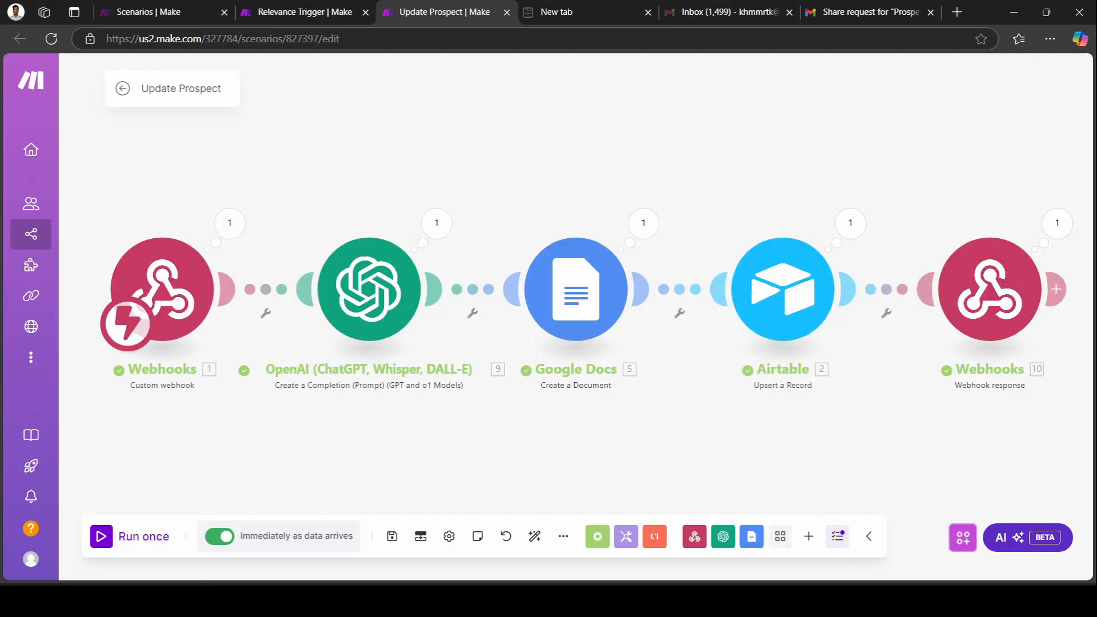
mouse_move(795, 563)
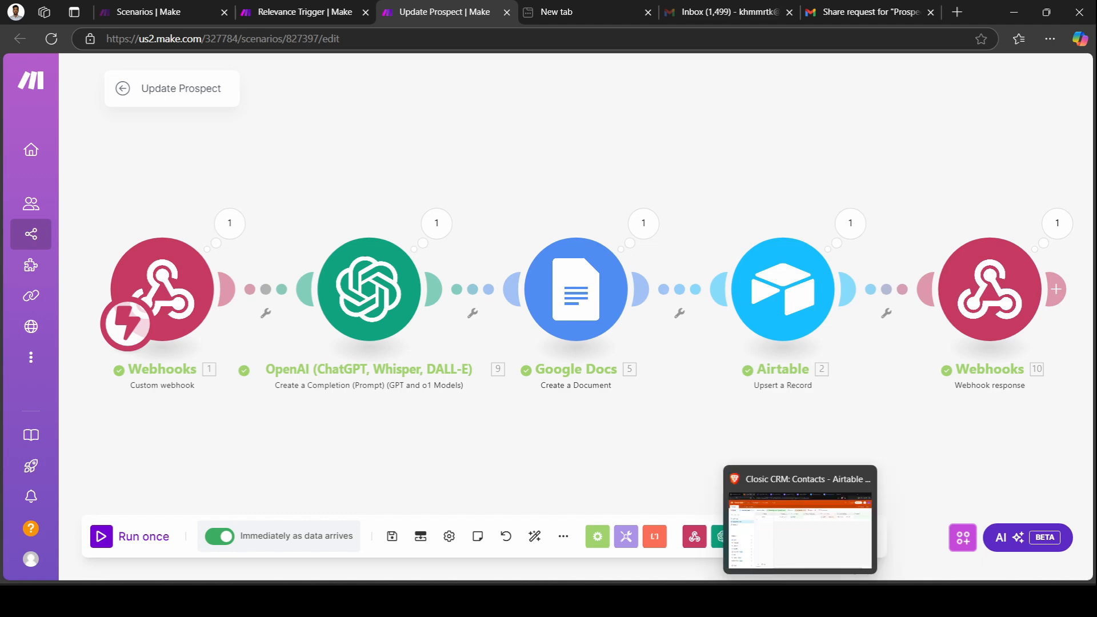
left_click(795, 562)
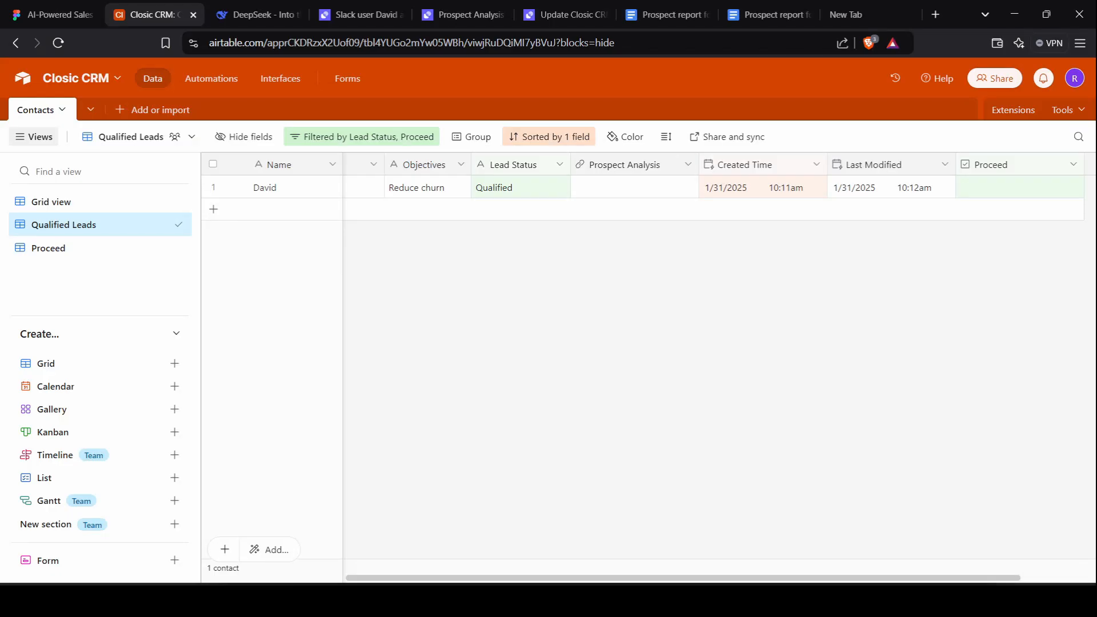
Open the lead's Slack task and follow Navi's 'here' link to the Google Doc report.
left_click(375, 5)
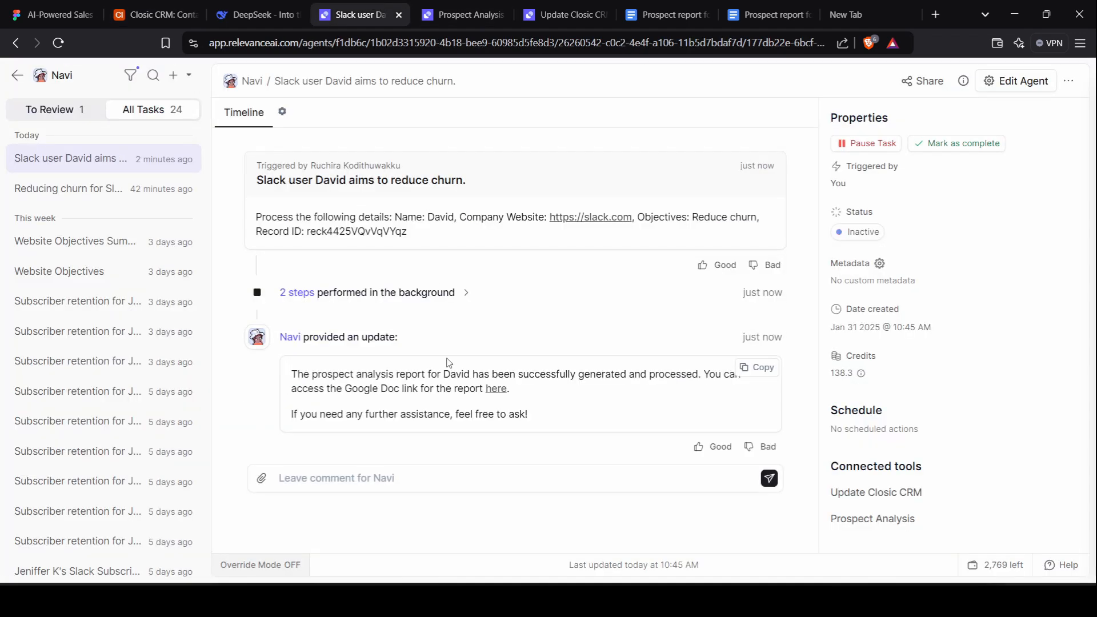
left_click(494, 390)
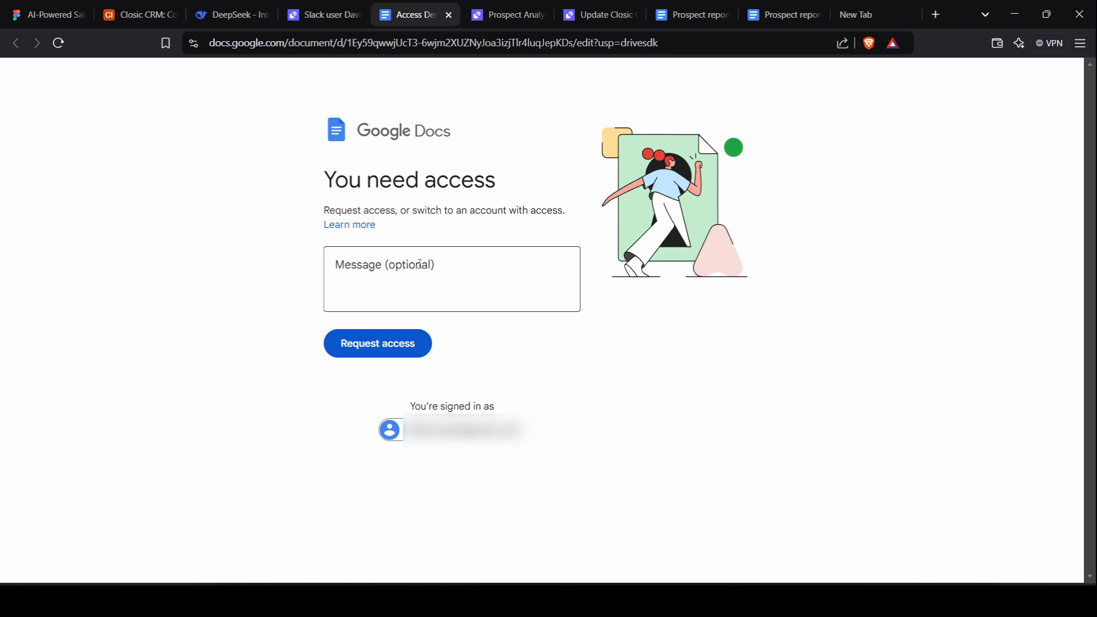
In the Proceed view, open the lead's linked Prospect Analysis doc, a Business Growth Strategy Report.
left_click(166, 5)
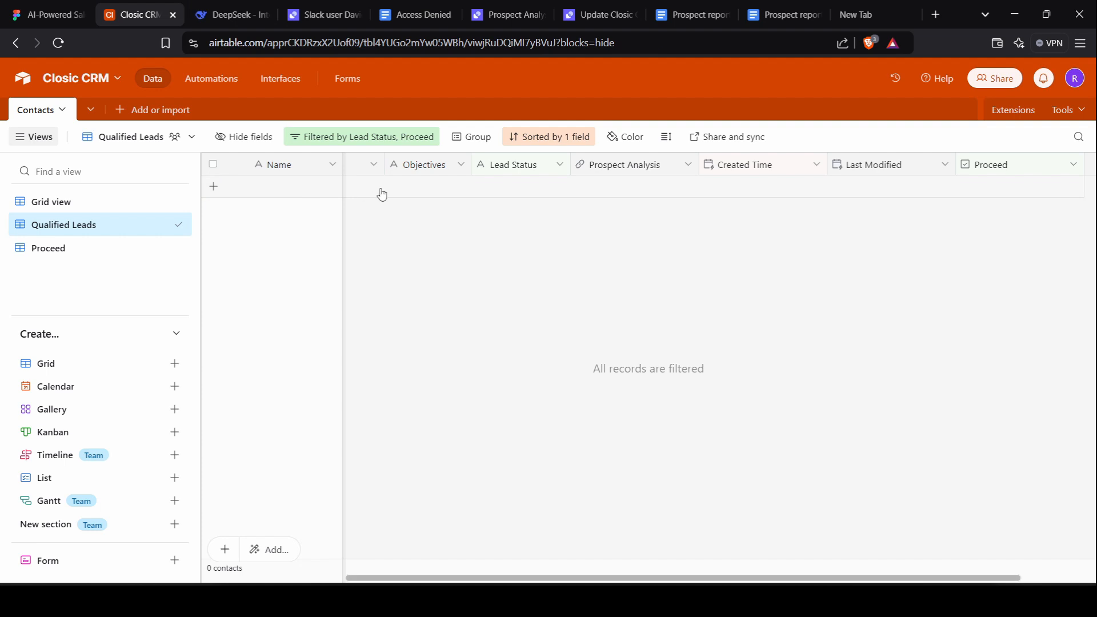
left_click(114, 252)
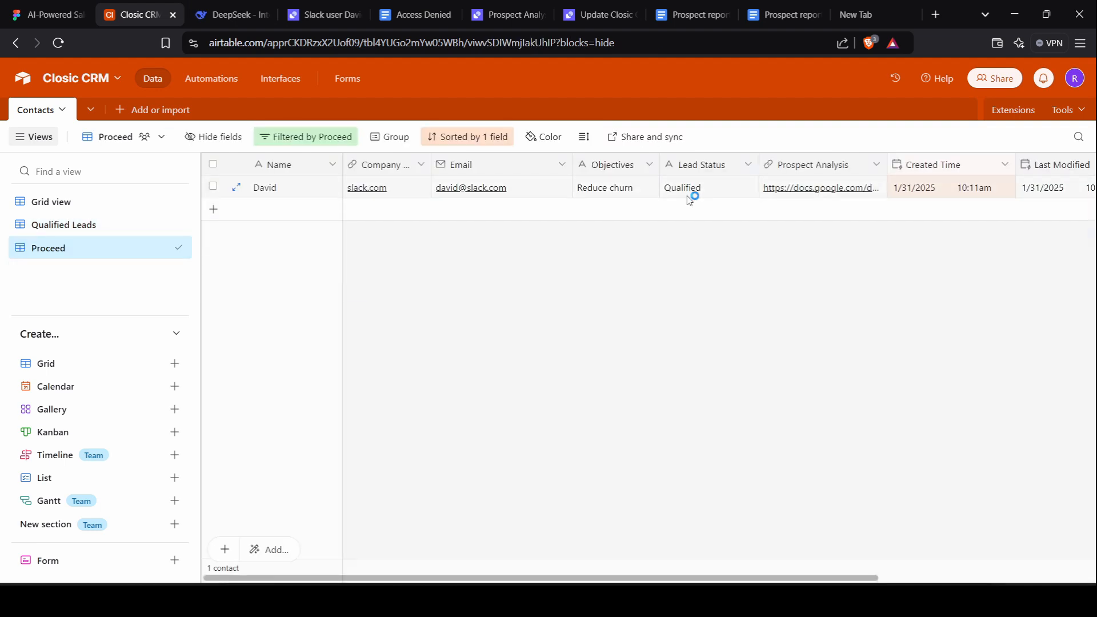
scroll(697, 197, "right", 1)
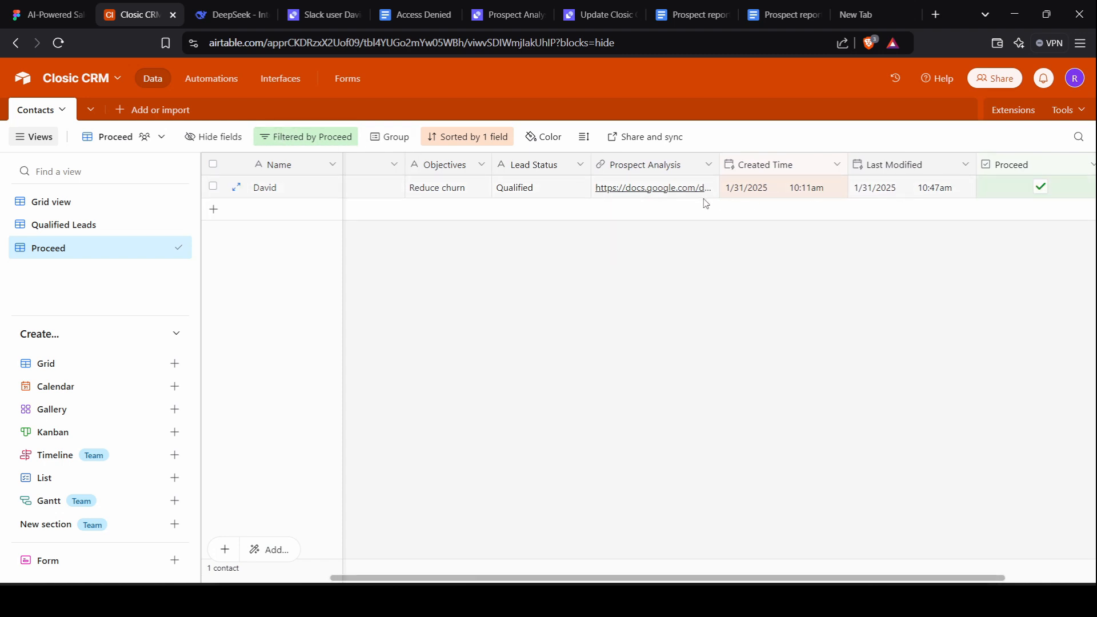
left_click(683, 190)
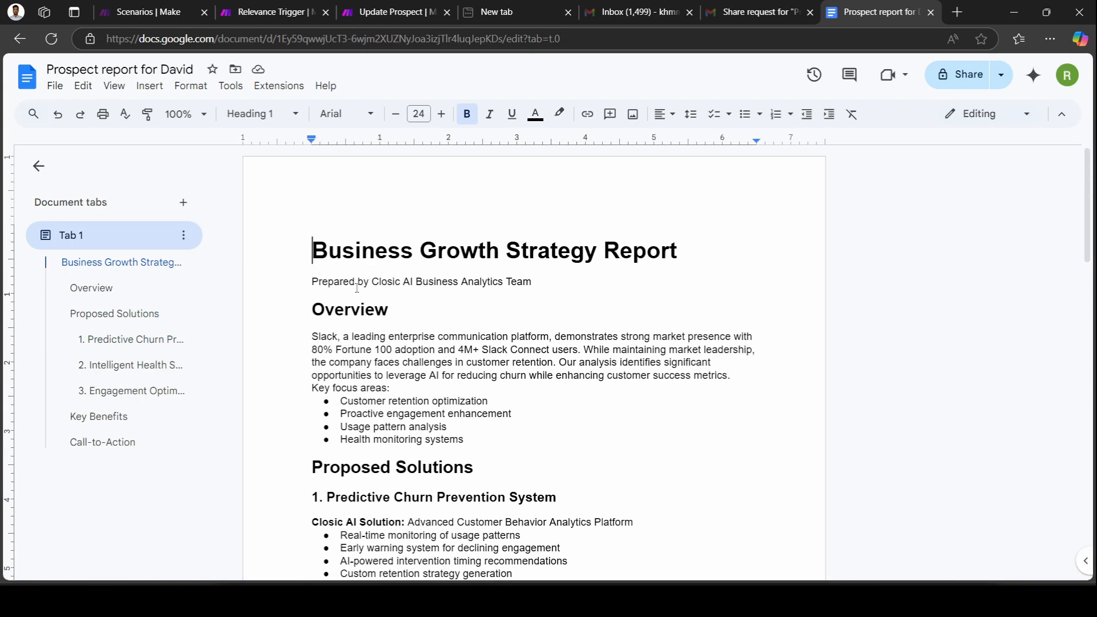
scroll(556, 276, "down", 1)
mouse_move(800, 601)
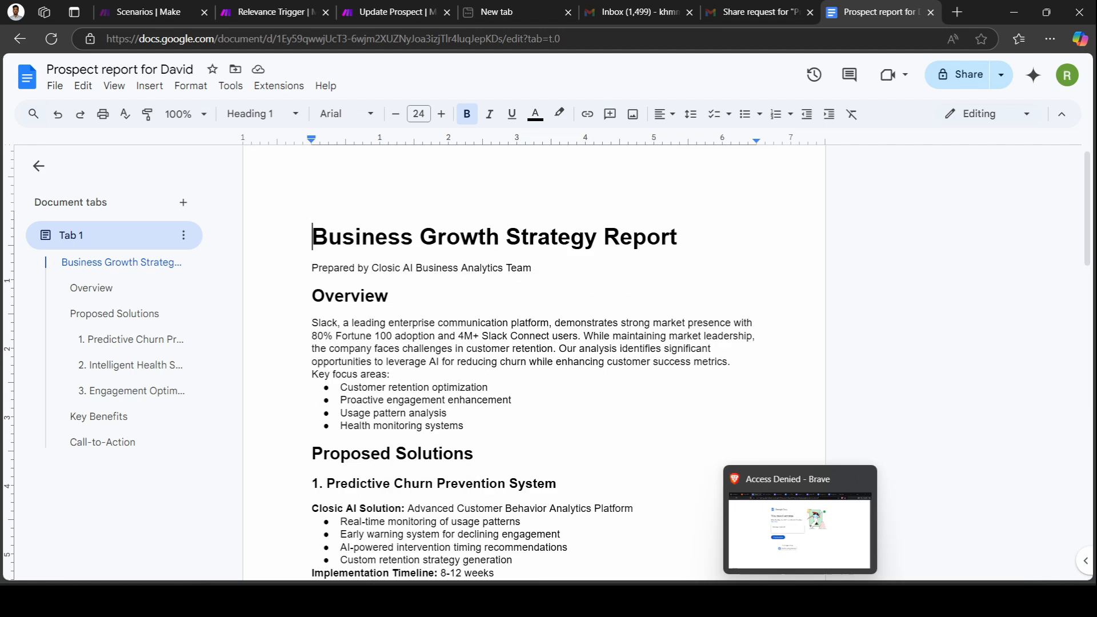